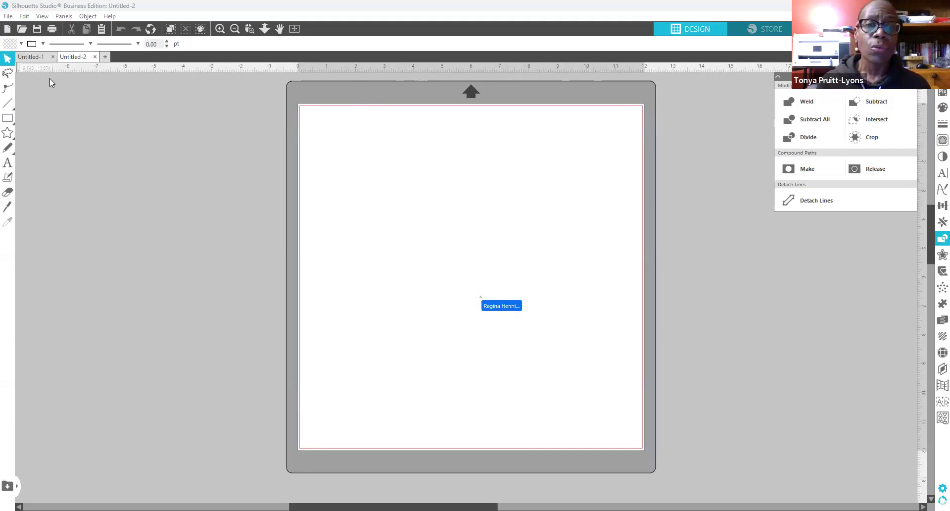
Step: Open the Be The Light file from Rhinestone Designs > WORK IN PROGRESS > ZOOM 11-12-2024
{"action": "left_click", "coordinate": [8, 17]}
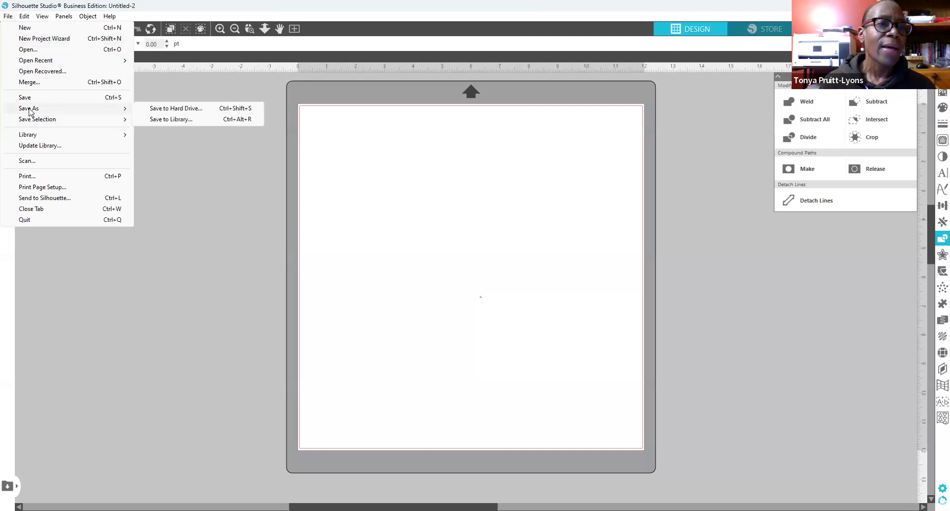
{"action": "left_click", "coordinate": [37, 52]}
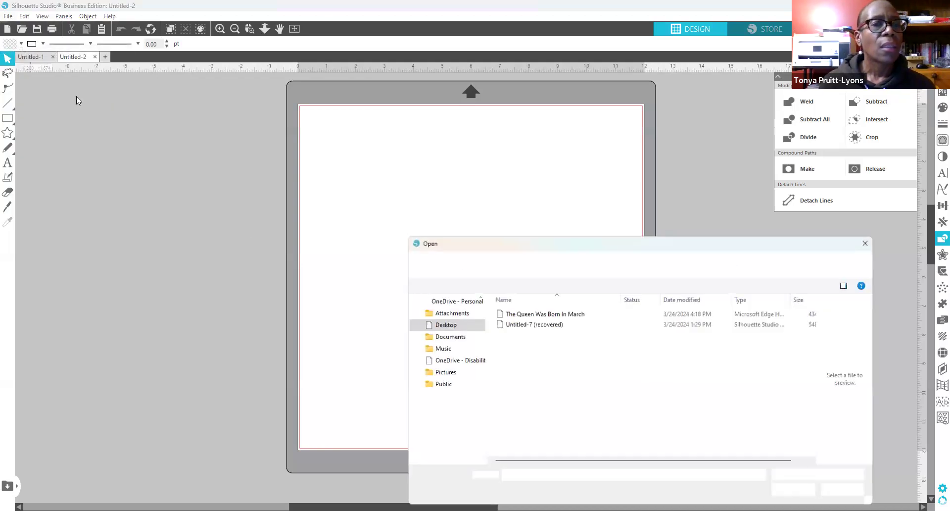
{"action": "left_click_drag", "start_coordinate": [481, 374], "coordinate": [482, 438]}
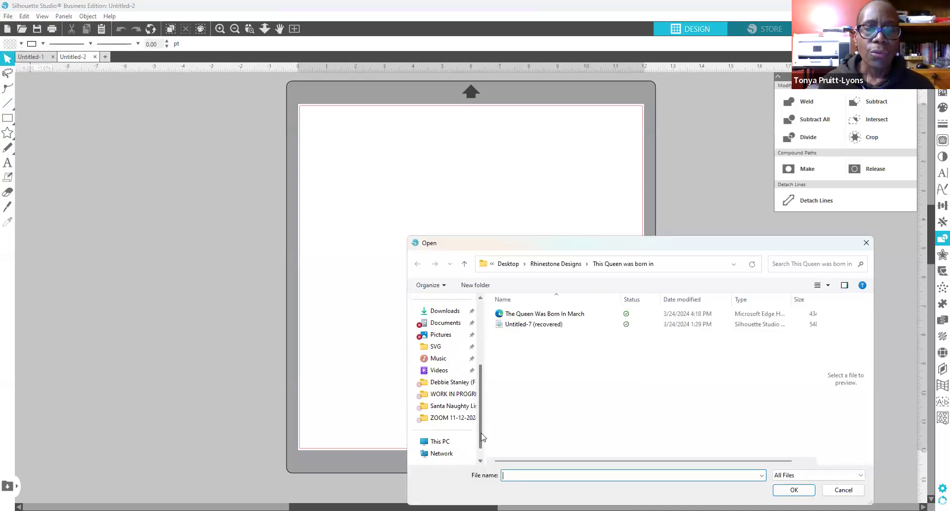
{"action": "left_click", "coordinate": [454, 394]}
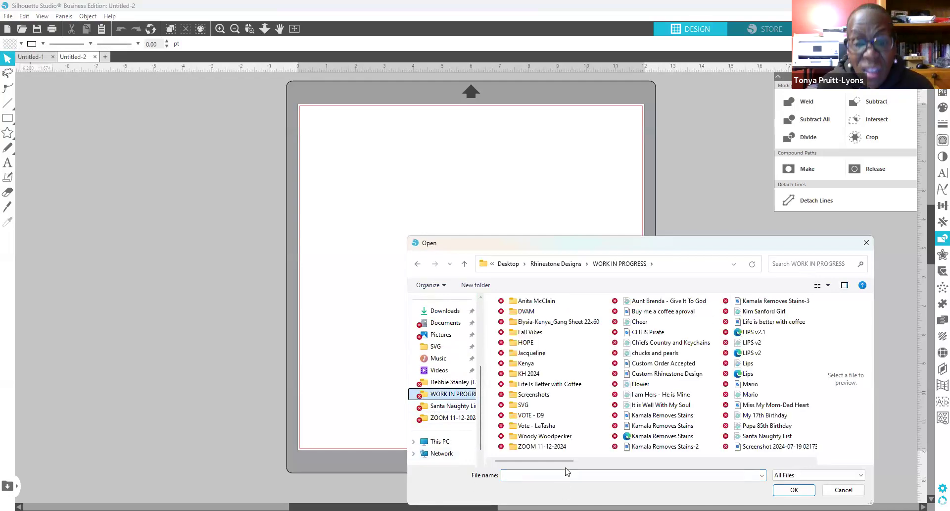
{"action": "left_click", "coordinate": [549, 447]}
{"action": "double_click", "coordinate": [548, 447]}
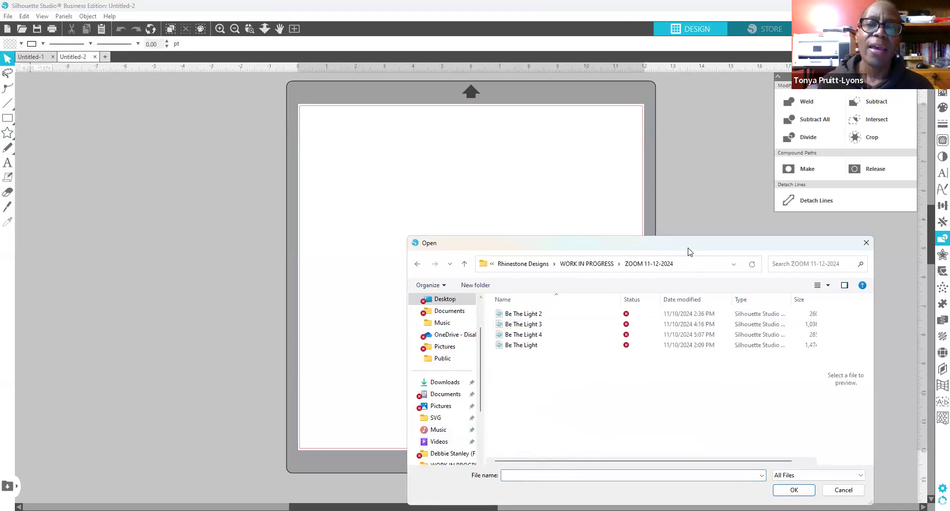
{"action": "left_click_drag", "start_coordinate": [688, 251], "coordinate": [464, 246]}
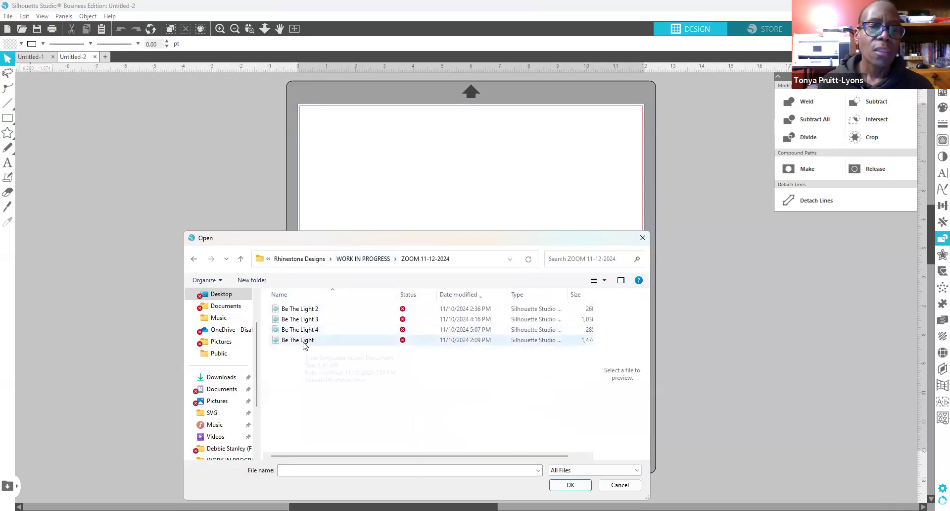
{"action": "left_click", "coordinate": [305, 344]}
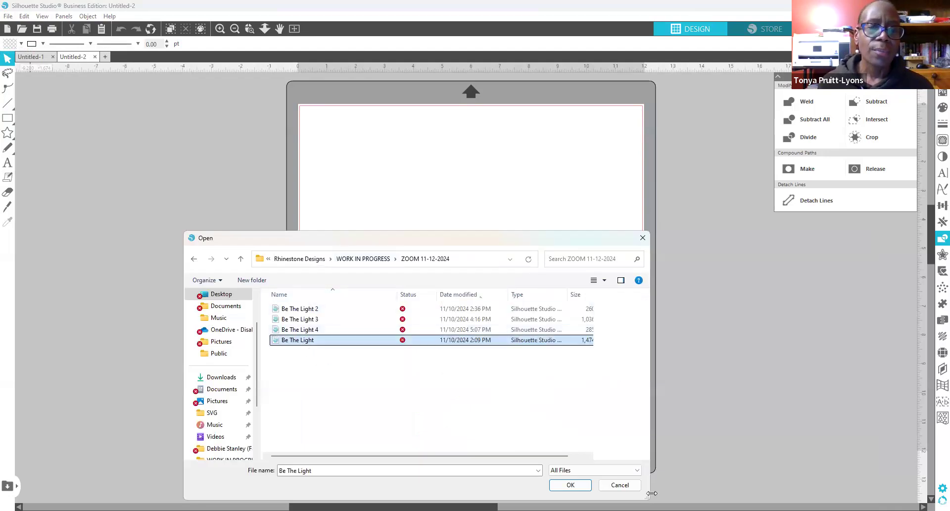
{"action": "left_click", "coordinate": [569, 486]}
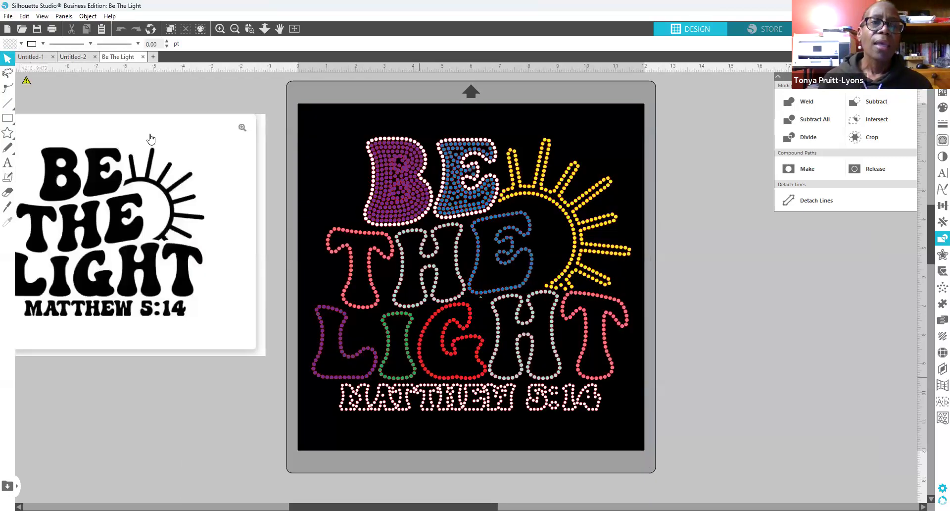
Step: Cut the whole rhinestone design off the mat, create blank Untitled-3, and return to Be The Light
{"action": "left_click_drag", "start_coordinate": [341, 127], "coordinate": [610, 491]}
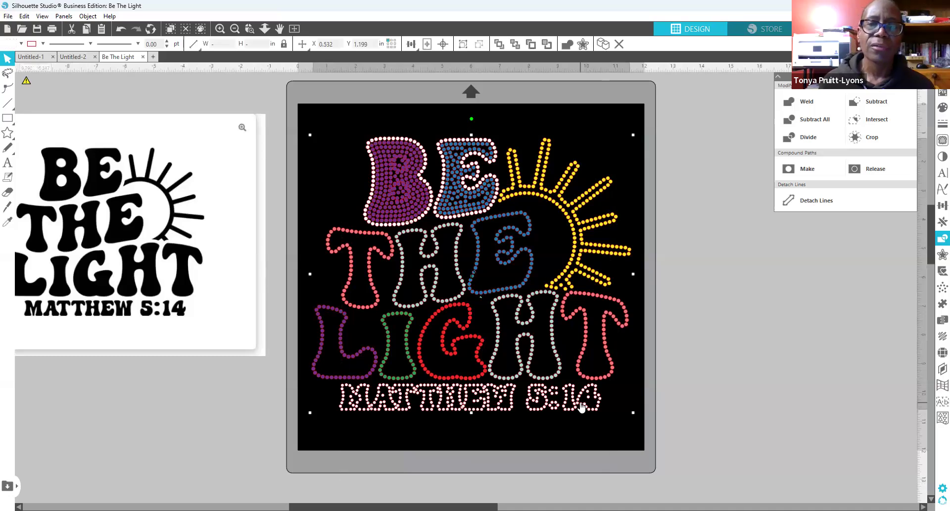
{"action": "right_click", "coordinate": [474, 215]}
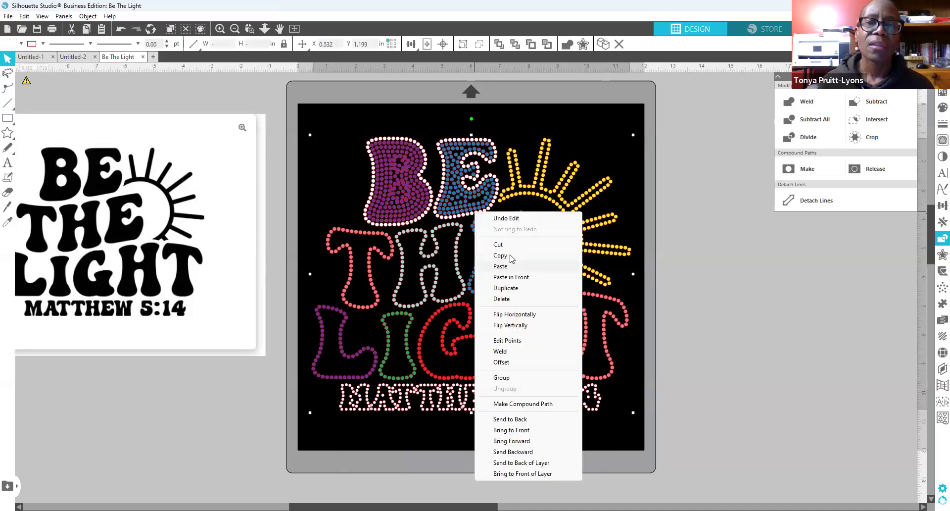
{"action": "left_click", "coordinate": [500, 242]}
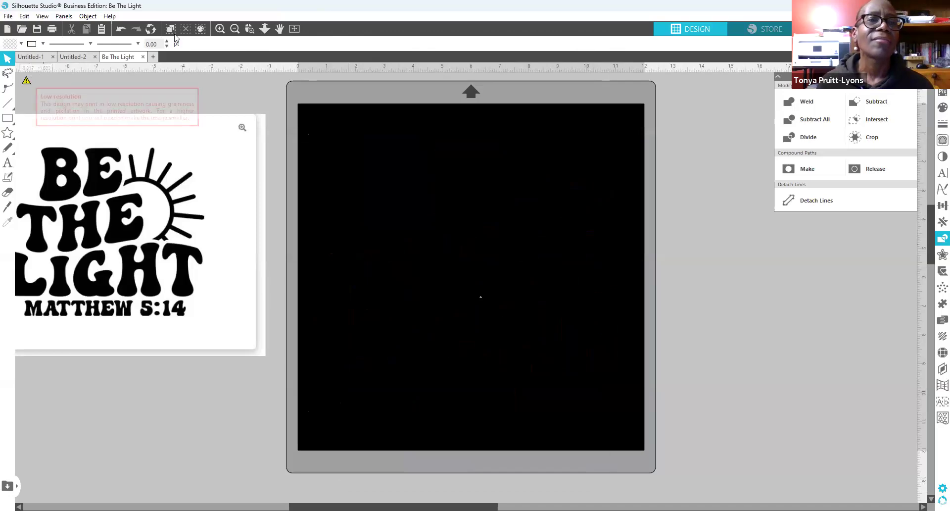
{"action": "left_click", "coordinate": [155, 55]}
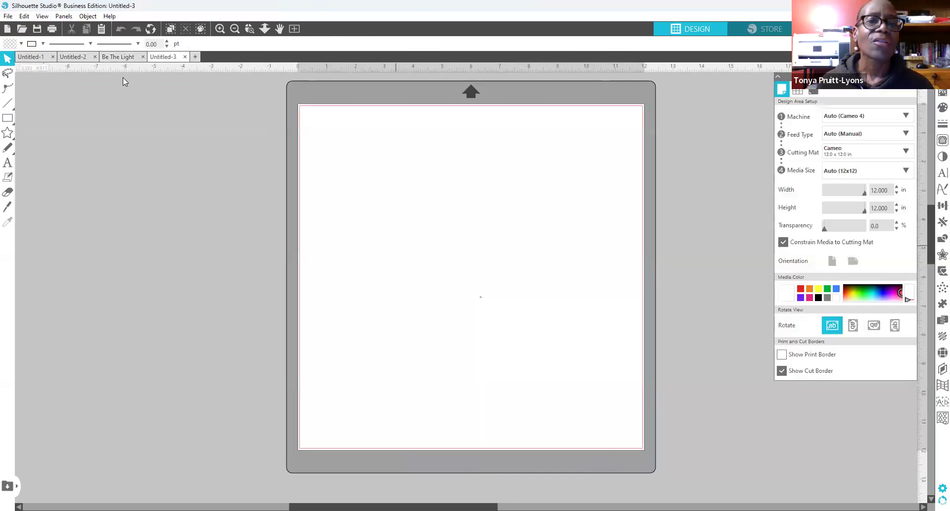
{"action": "left_click", "coordinate": [119, 56]}
Step: Centre the black-and-white BE THE LIGHT image on the black mat and deselect it
{"action": "left_click_drag", "start_coordinate": [176, 270], "coordinate": [544, 315]}
{"action": "left_click", "coordinate": [547, 334]}
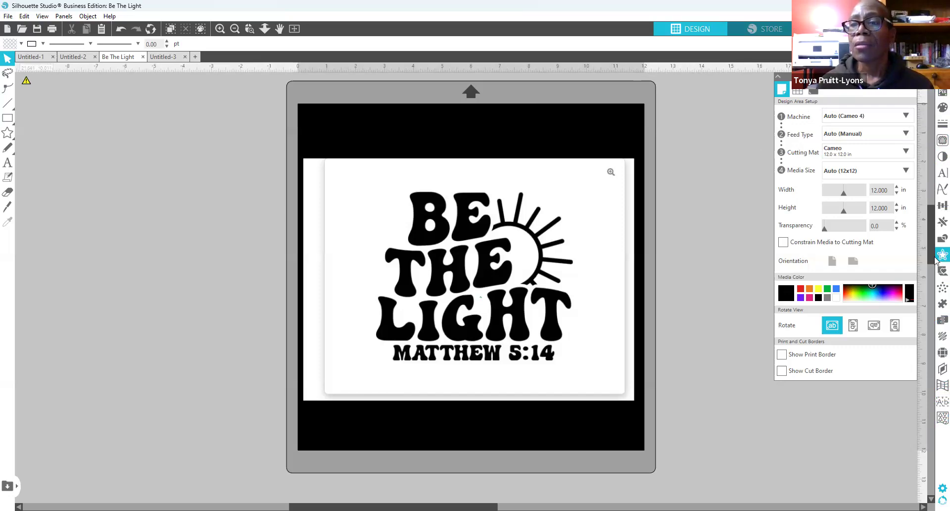
{"action": "left_click", "coordinate": [943, 140]}
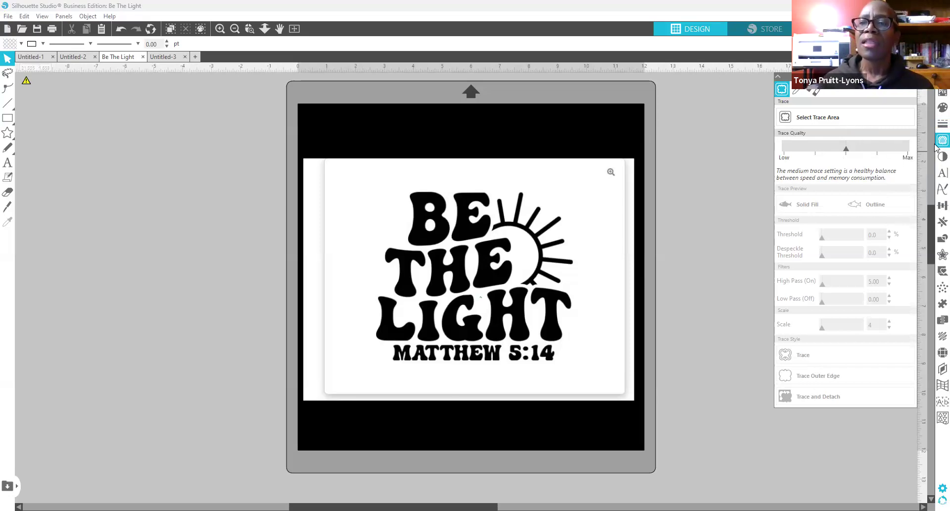
Step: Draw a trace area of about 8.575 × 6.637 in around the whole BE THE LIGHT image
{"action": "left_click", "coordinate": [825, 117]}
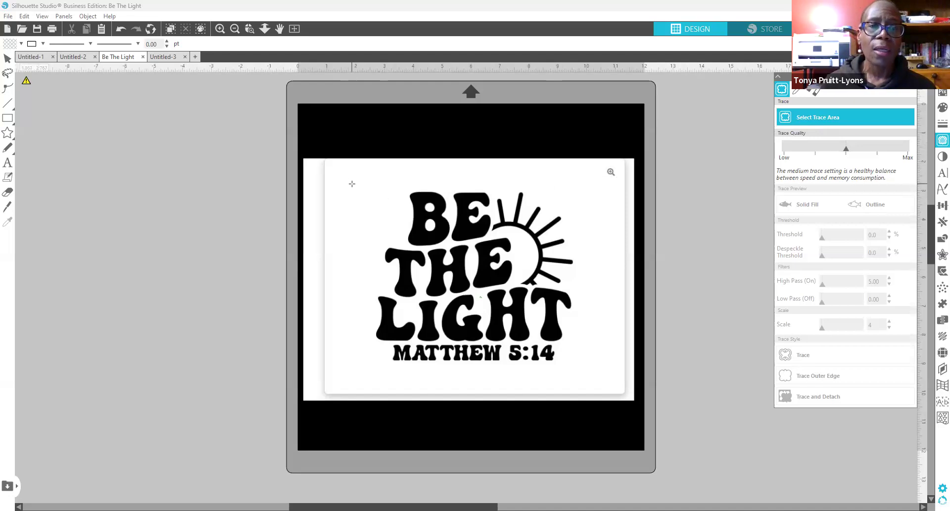
{"action": "mouse_move", "coordinate": [352, 183]}
{"action": "left_mouse_down"}
{"action": "mouse_move", "coordinate": [396, 297]}
{"action": "mouse_move", "coordinate": [599, 379]}
{"action": "left_mouse_up"}
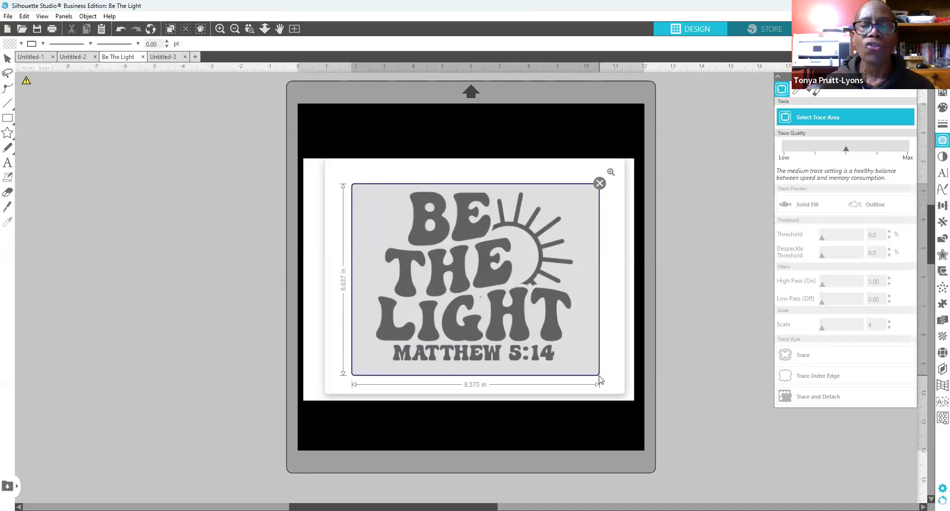
{"action": "left_click_drag", "start_coordinate": [599, 379], "coordinate": [598, 380]}
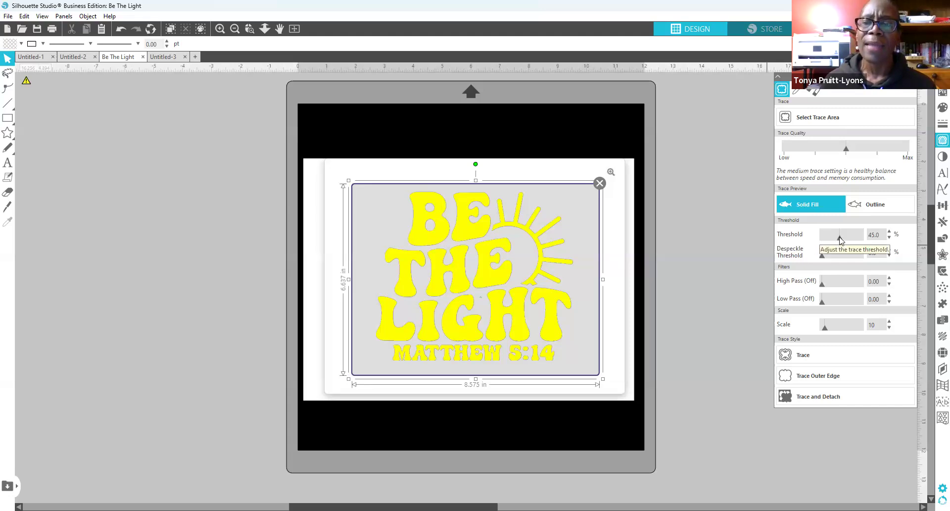
Step: Step the trace threshold down from 45% toward 9% with the spin arrow
{"action": "left_click", "coordinate": [889, 238]}
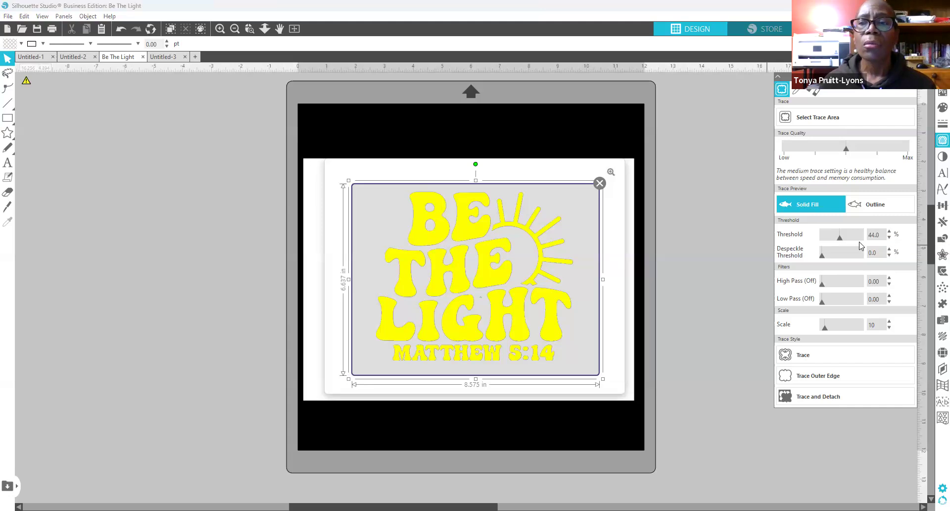
{"action": "left_click", "coordinate": [889, 238]}
{"action": "left_click", "coordinate": [889, 238]}
{"action": "left_click", "coordinate": [889, 238]}
{"action": "left_click", "coordinate": [889, 238]}
{"action": "left_click", "coordinate": [889, 238]}
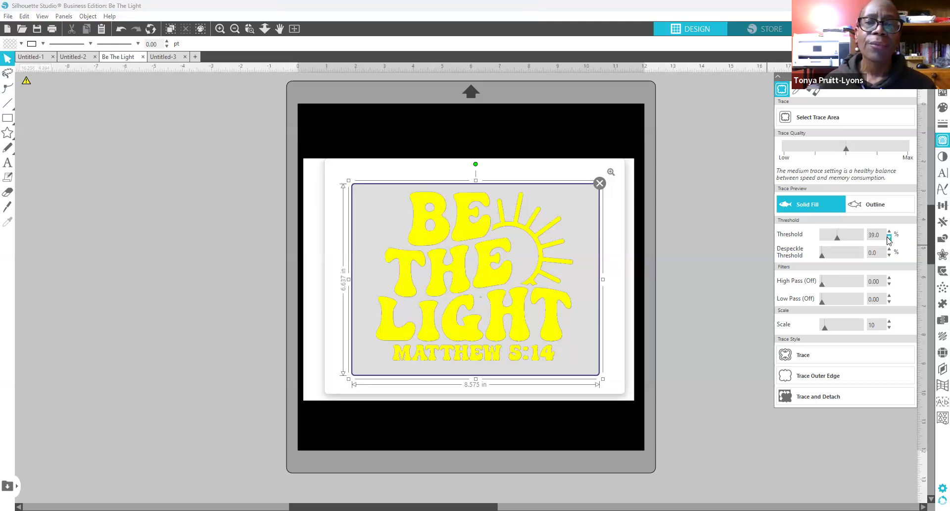
{"action": "left_click", "coordinate": [889, 239]}
{"action": "left_click", "coordinate": [889, 239]}
{"action": "left_click", "coordinate": [889, 240]}
{"action": "left_click", "coordinate": [889, 239]}
{"action": "left_click", "coordinate": [889, 240]}
{"action": "left_click", "coordinate": [889, 240]}
{"action": "left_click", "coordinate": [889, 240]}
{"action": "left_click", "coordinate": [889, 239]}
{"action": "left_click", "coordinate": [889, 240]}
{"action": "left_click", "coordinate": [889, 240]}
{"action": "left_click", "coordinate": [889, 240]}
{"action": "left_click", "coordinate": [889, 239]}
{"action": "left_click", "coordinate": [889, 240]}
{"action": "left_click", "coordinate": [889, 240]}
{"action": "left_click", "coordinate": [889, 240]}
{"action": "left_click", "coordinate": [890, 240]}
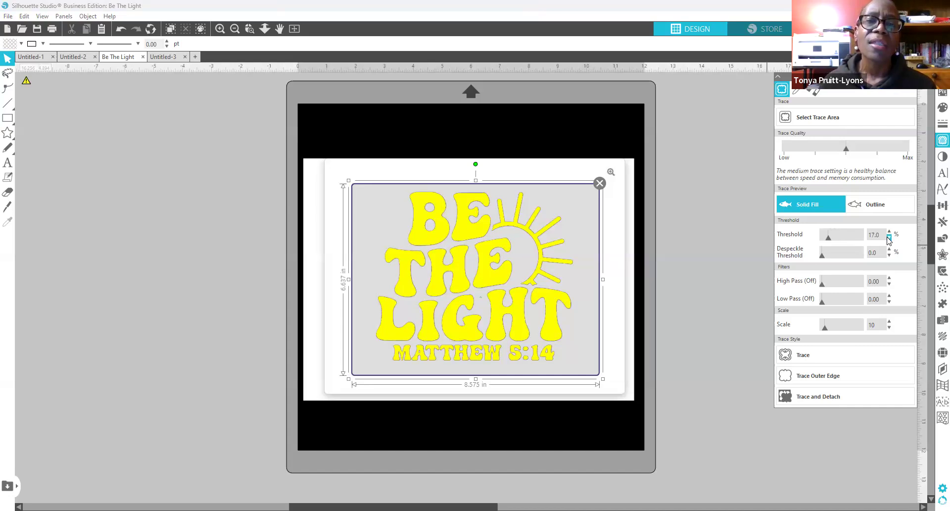
{"action": "left_click", "coordinate": [889, 239]}
{"action": "left_click", "coordinate": [889, 239]}
{"action": "left_click", "coordinate": [889, 239]}
{"action": "left_click", "coordinate": [890, 240]}
{"action": "left_click", "coordinate": [889, 240]}
{"action": "left_click", "coordinate": [889, 240]}
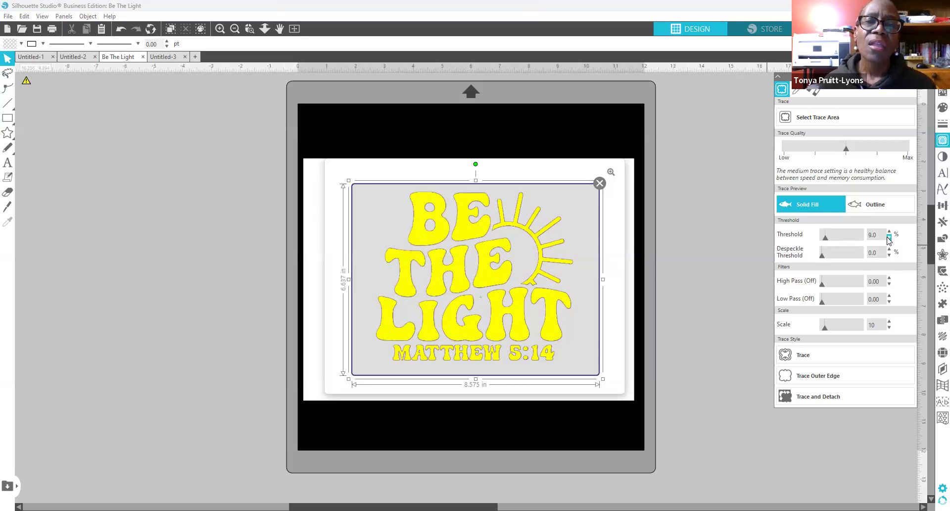
{"action": "left_click", "coordinate": [889, 240]}
{"action": "left_click", "coordinate": [889, 240]}
{"action": "left_click", "coordinate": [889, 240]}
{"action": "left_click", "coordinate": [889, 239]}
{"action": "left_click", "coordinate": [890, 239]}
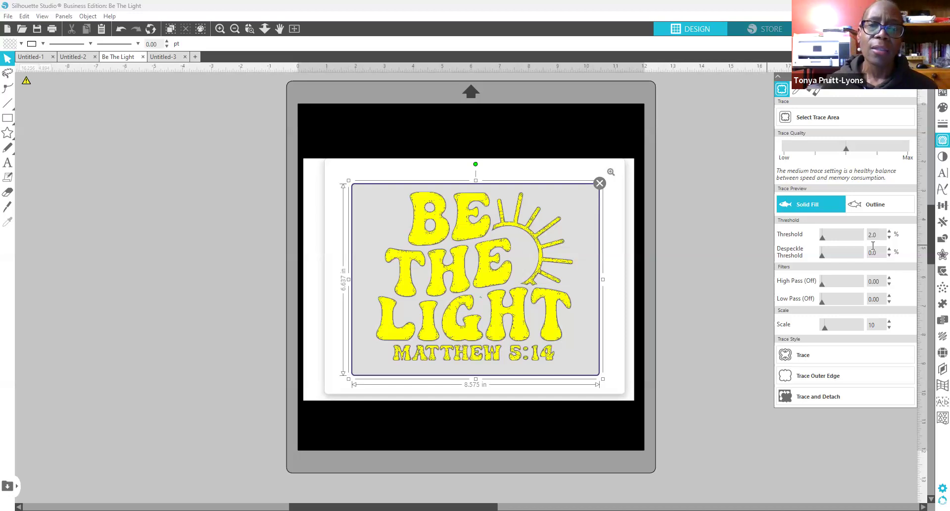
Step: Sweep the threshold slider between 0% and 100%, try values up to 67%, then settle at 45%
{"action": "left_click", "coordinate": [822, 241]}
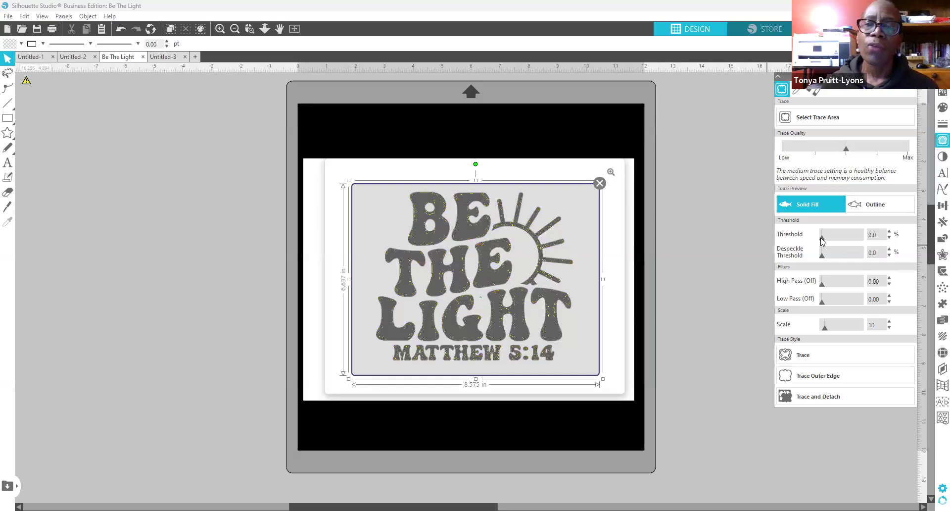
{"action": "left_click_drag", "start_coordinate": [823, 240], "coordinate": [866, 244]}
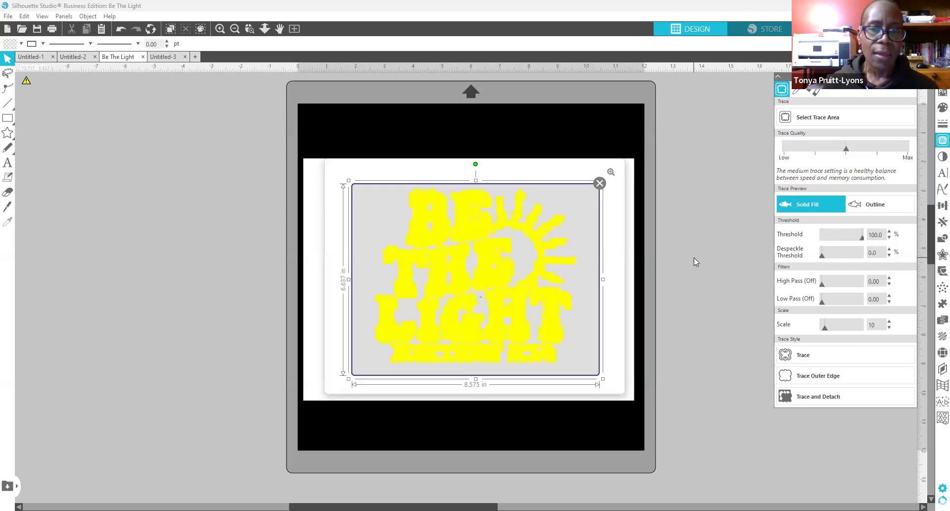
{"action": "left_click", "coordinate": [843, 237]}
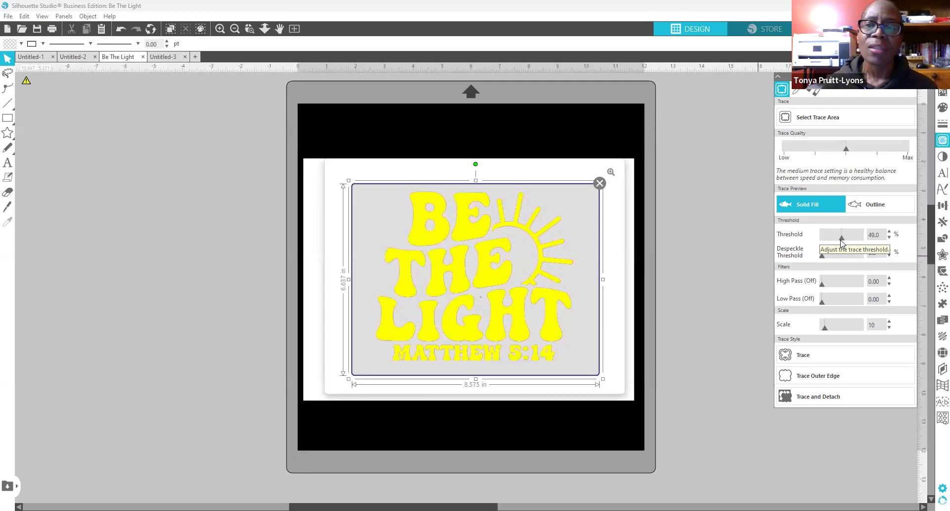
{"action": "left_click", "coordinate": [845, 241]}
{"action": "left_click_drag", "start_coordinate": [846, 240], "coordinate": [851, 243]}
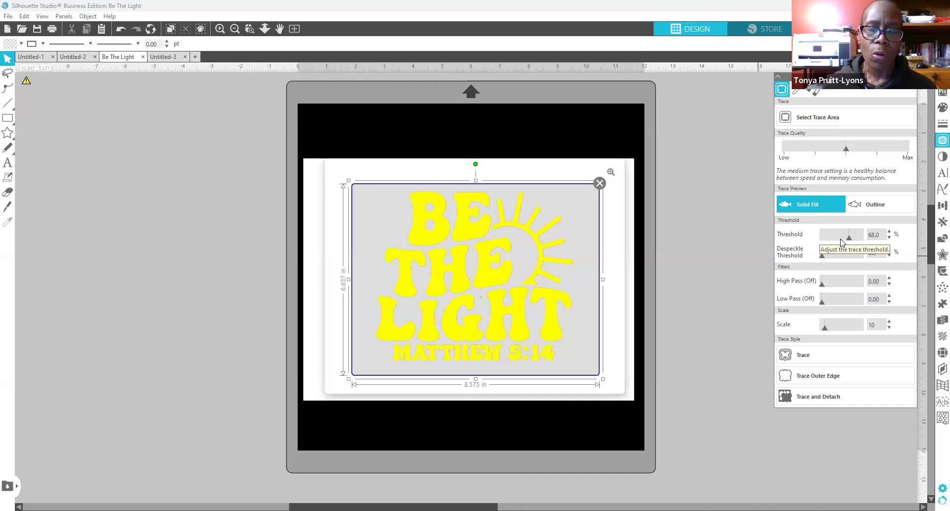
{"action": "left_click_drag", "start_coordinate": [850, 237], "coordinate": [840, 239]}
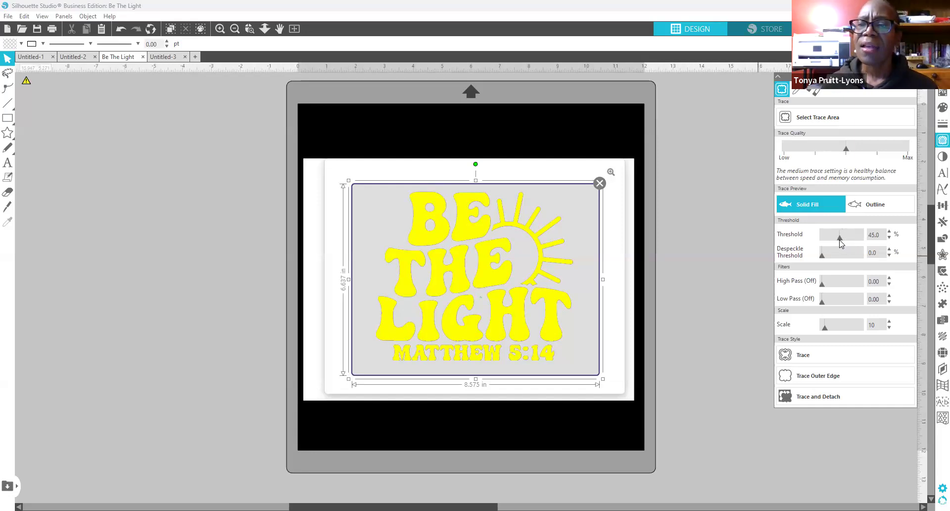
Step: Trace the design and drag the original image off to the left of the mat
{"action": "left_click", "coordinate": [808, 355]}
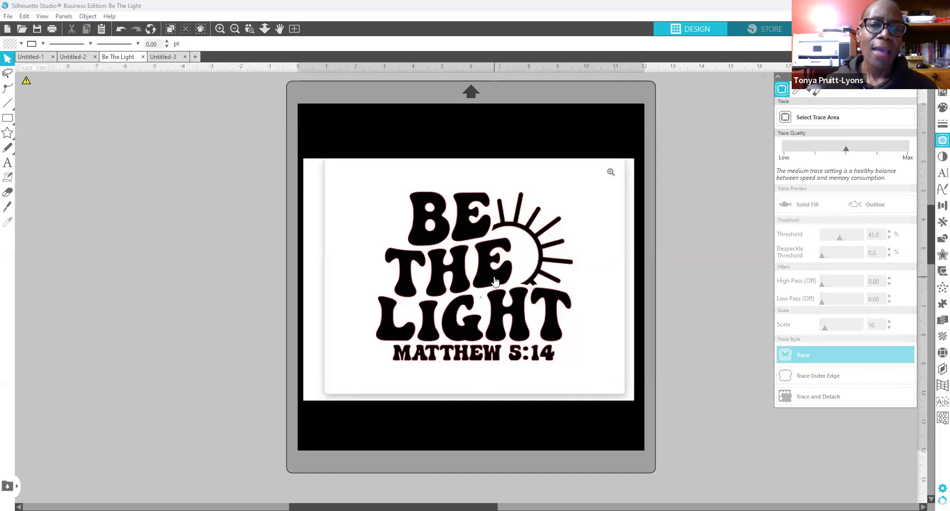
{"action": "left_click_drag", "start_coordinate": [501, 281], "coordinate": [111, 282]}
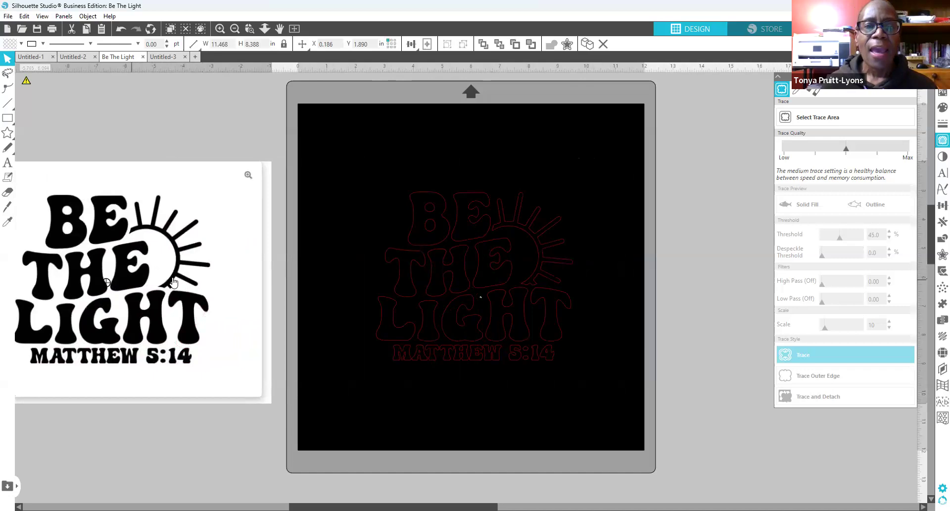
{"action": "left_click", "coordinate": [363, 178]}
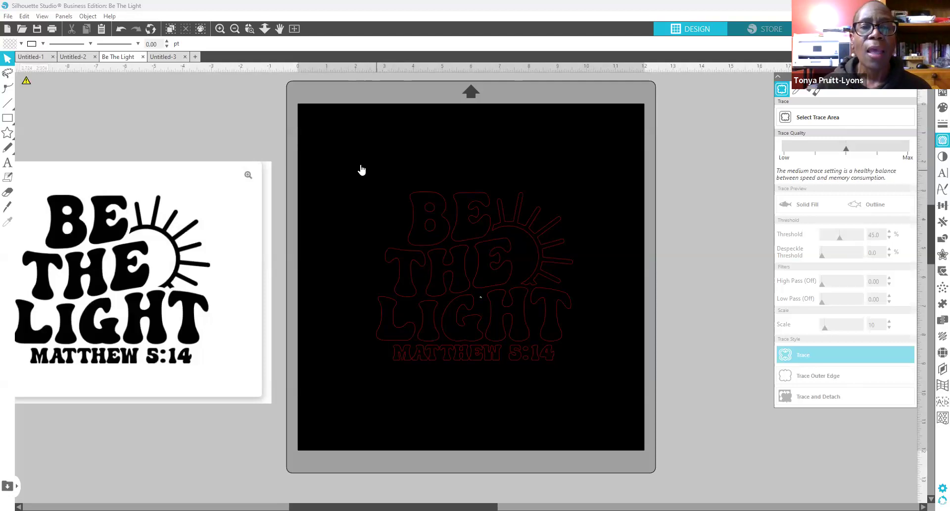
{"action": "mouse_move", "coordinate": [356, 166]}
{"action": "left_mouse_down"}
{"action": "mouse_move", "coordinate": [498, 396]}
{"action": "mouse_move", "coordinate": [587, 398]}
{"action": "left_mouse_up"}
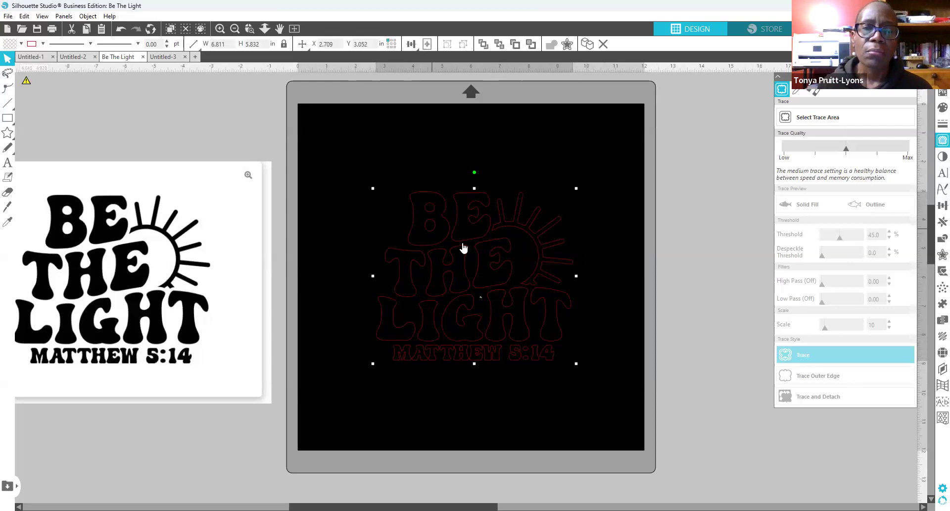
Step: Reposition the traced outlines and scale them up to 10.344 × 8.858 in on the mat
{"action": "left_click", "coordinate": [420, 288]}
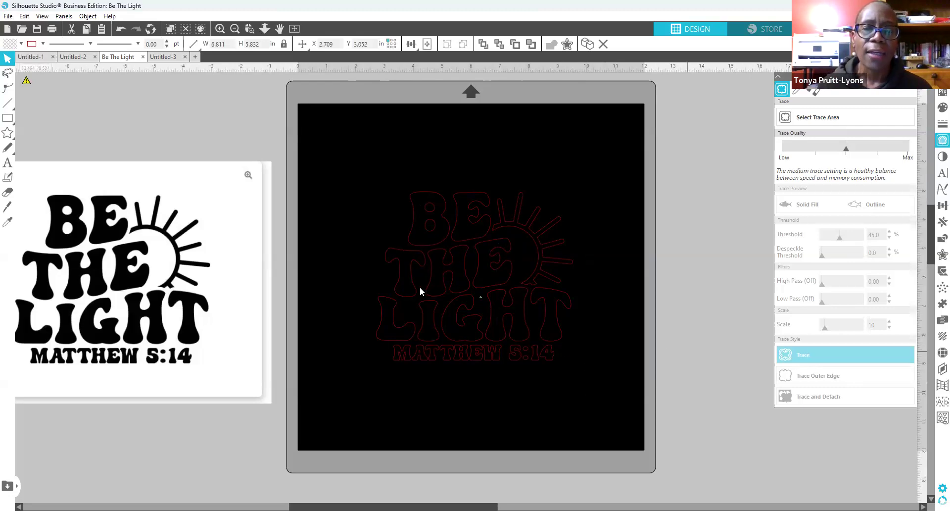
{"action": "left_click", "coordinate": [447, 286]}
{"action": "mouse_move", "coordinate": [400, 259]}
{"action": "left_mouse_down"}
{"action": "mouse_move", "coordinate": [494, 268]}
{"action": "mouse_move", "coordinate": [415, 272]}
{"action": "mouse_move", "coordinate": [478, 289]}
{"action": "mouse_move", "coordinate": [410, 249]}
{"action": "left_mouse_up"}
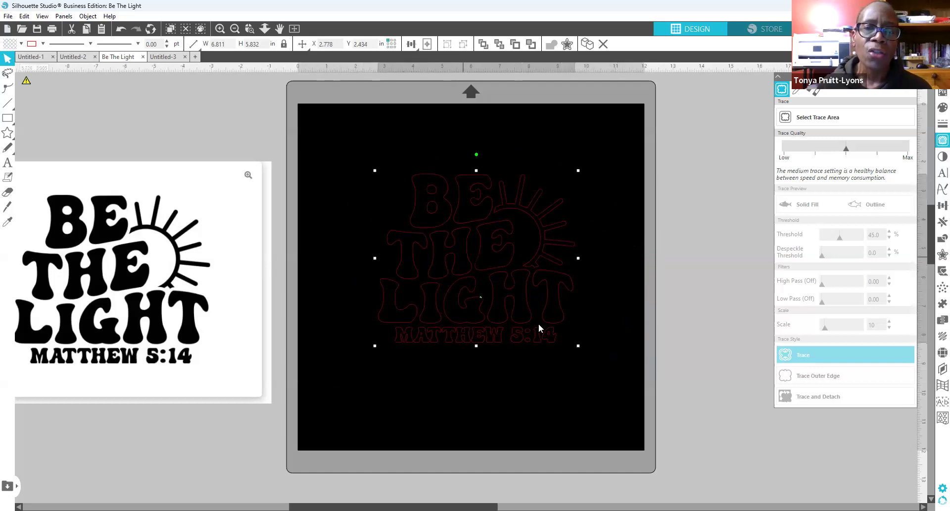
{"action": "left_click_drag", "start_coordinate": [504, 266], "coordinate": [475, 257]}
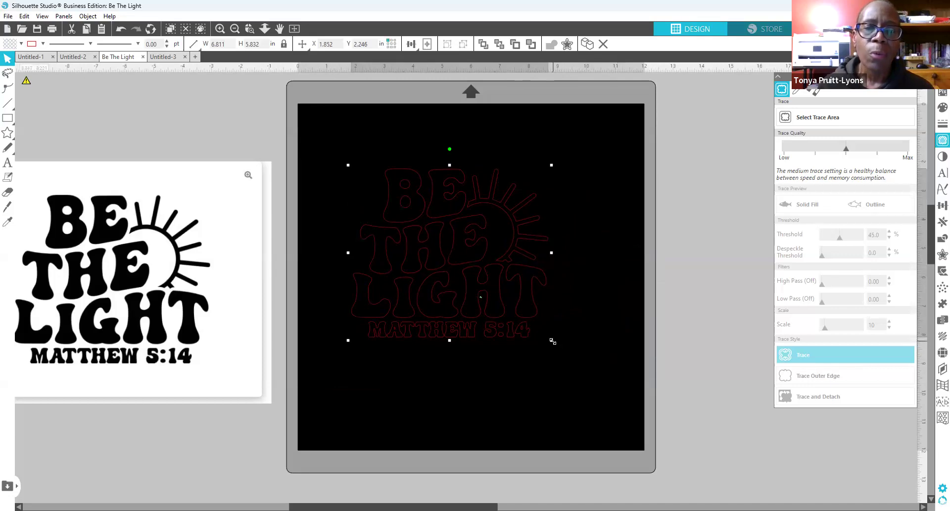
{"action": "left_click_drag", "start_coordinate": [572, 370], "coordinate": [640, 445]}
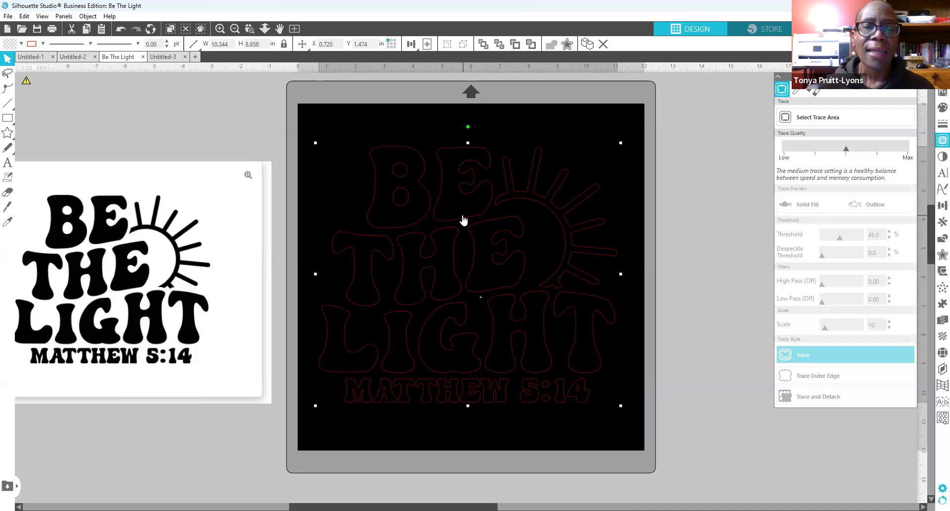
{"action": "left_click_drag", "start_coordinate": [467, 215], "coordinate": [470, 219]}
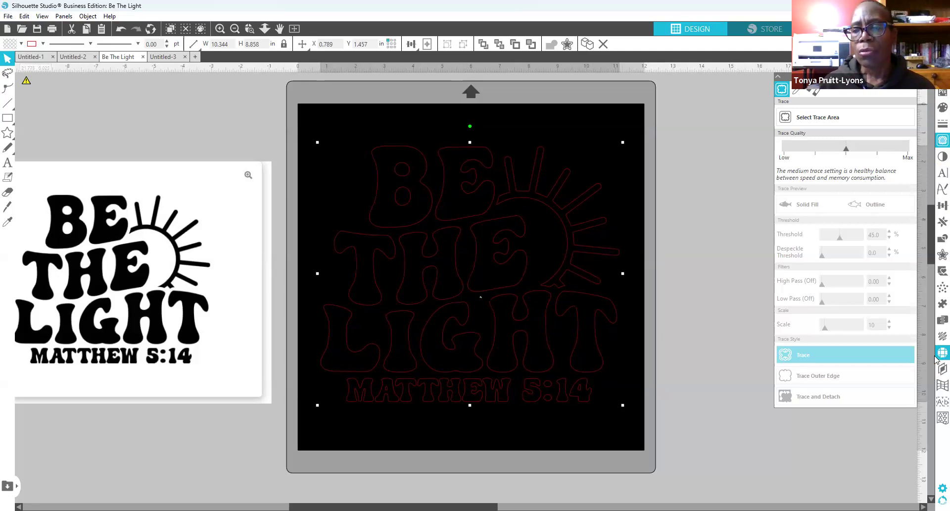
Step: Open the Rhinestones panel and apply the basic circle rhinestone effect with 10ss stones
{"action": "left_click", "coordinate": [63, 18]}
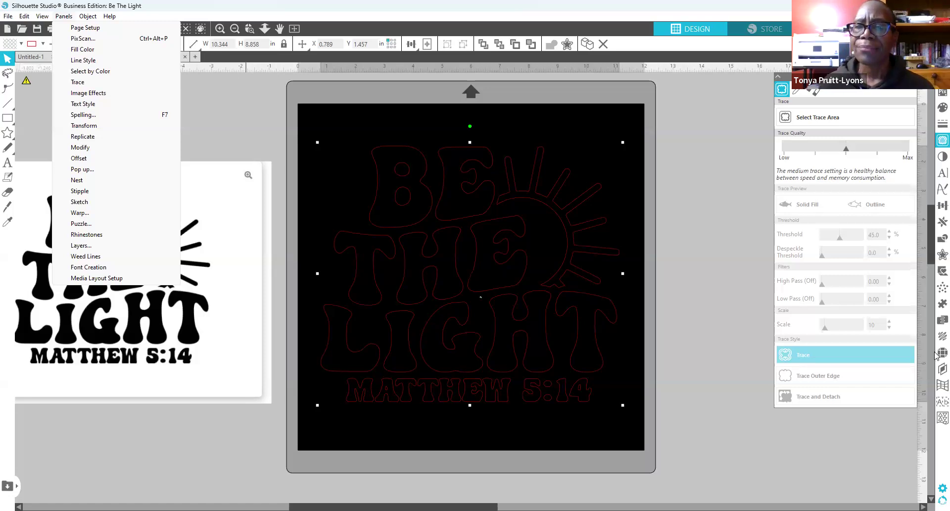
{"action": "left_click", "coordinate": [940, 352]}
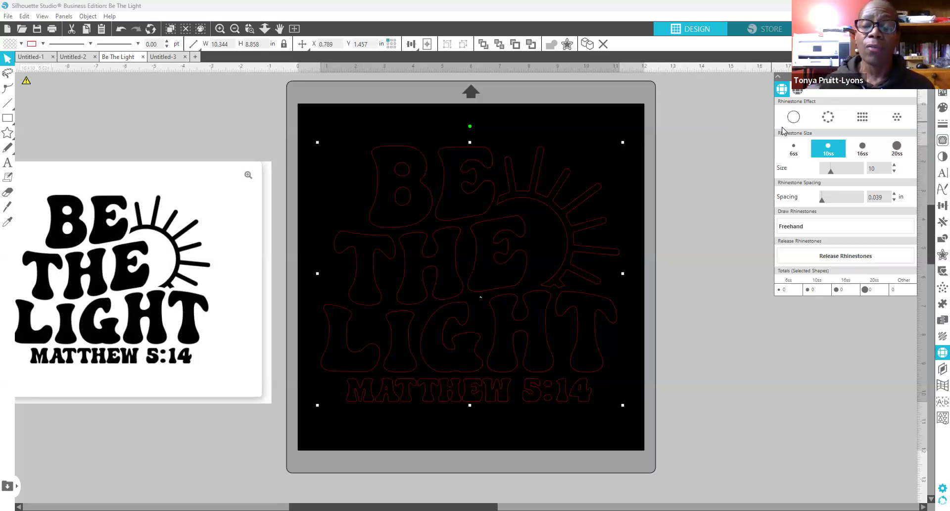
{"action": "left_click", "coordinate": [793, 117]}
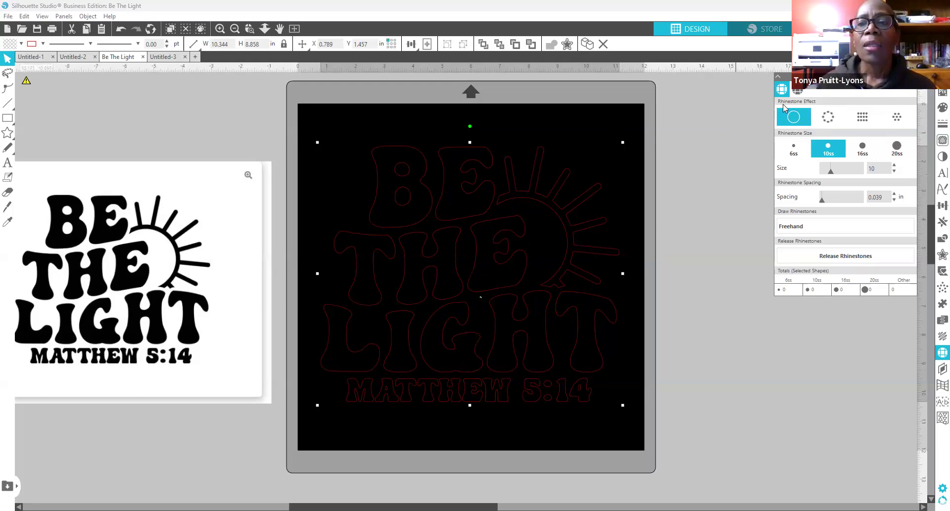
Step: Apply the outline rhinestone effect to every letter, the sun and MATTHEW 5:14
{"action": "left_click", "coordinate": [833, 119]}
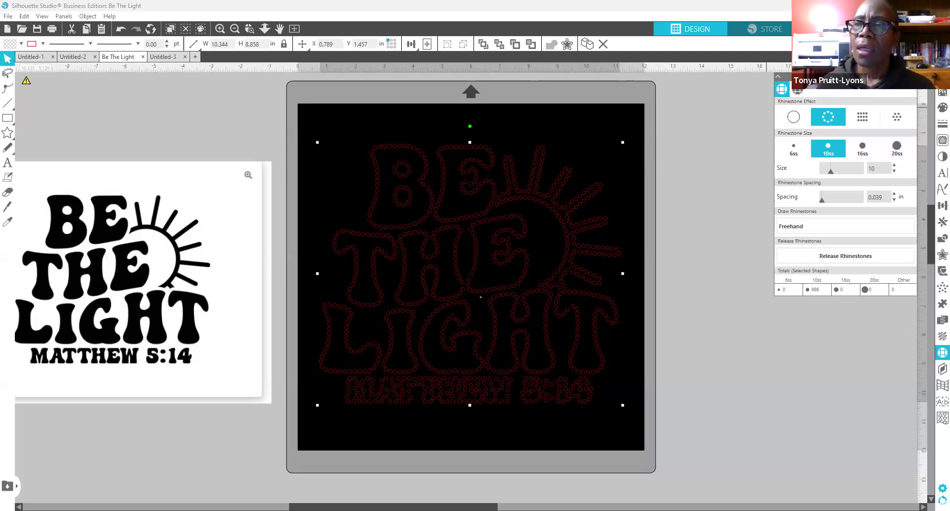
{"action": "left_click", "coordinate": [943, 76]}
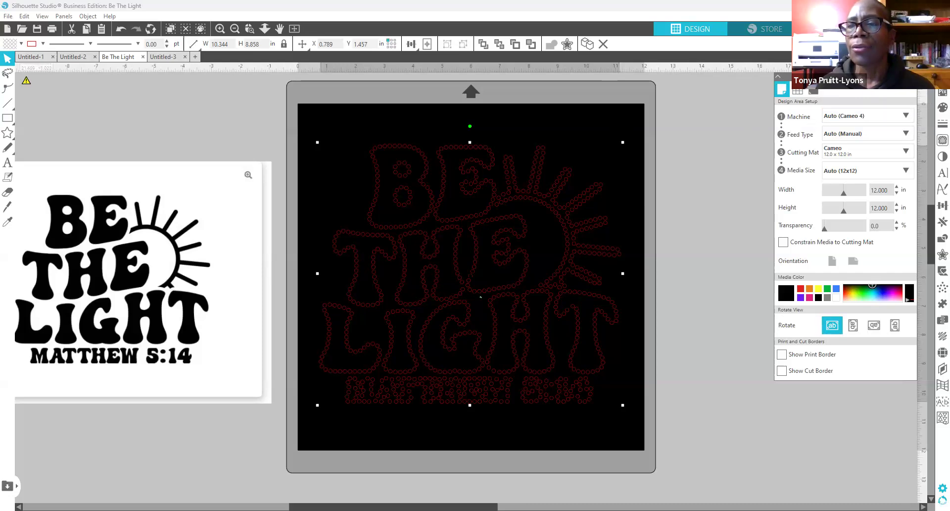
{"action": "left_click", "coordinate": [936, 112]}
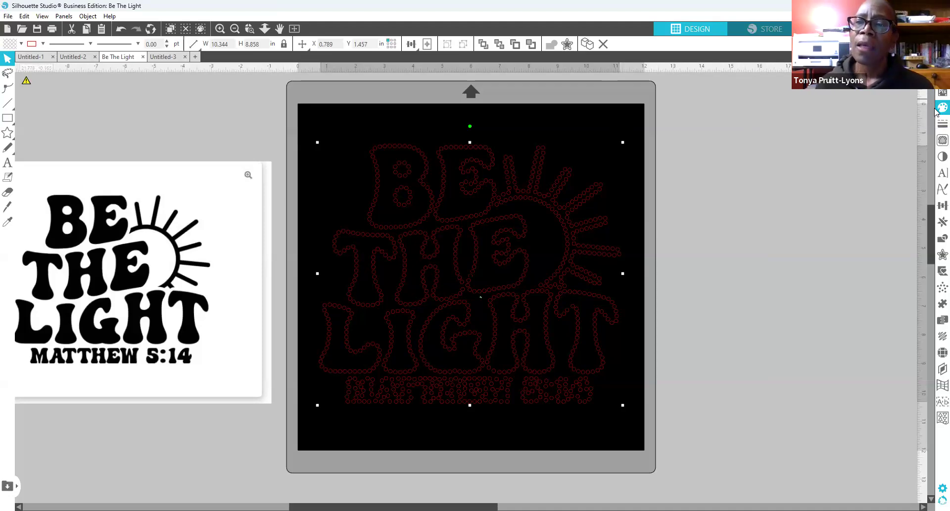
Step: Fill the rhinestone circles with white (FFFFFF)
{"action": "left_click", "coordinate": [936, 112]}
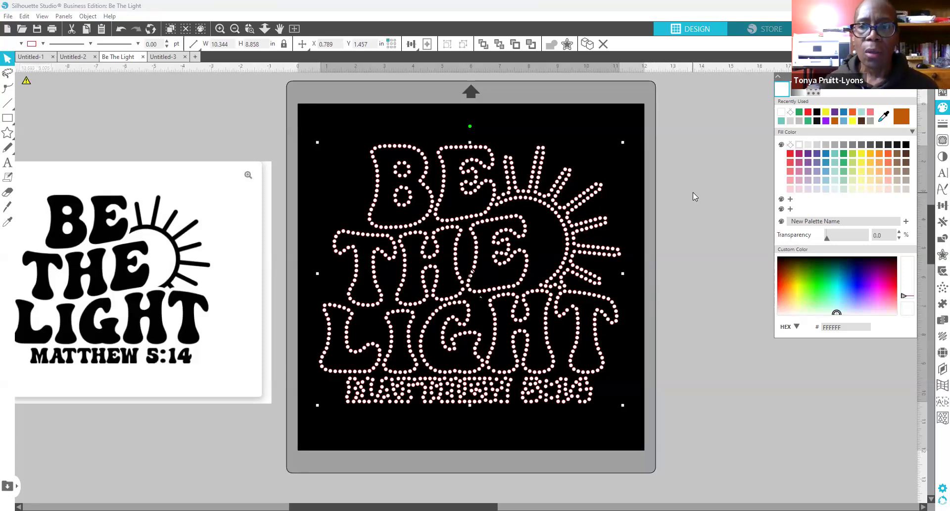
Step: Shift the reference image slightly left and show the white design's rhinestone settings (888 stones, 10ss)
{"action": "left_click", "coordinate": [457, 434]}
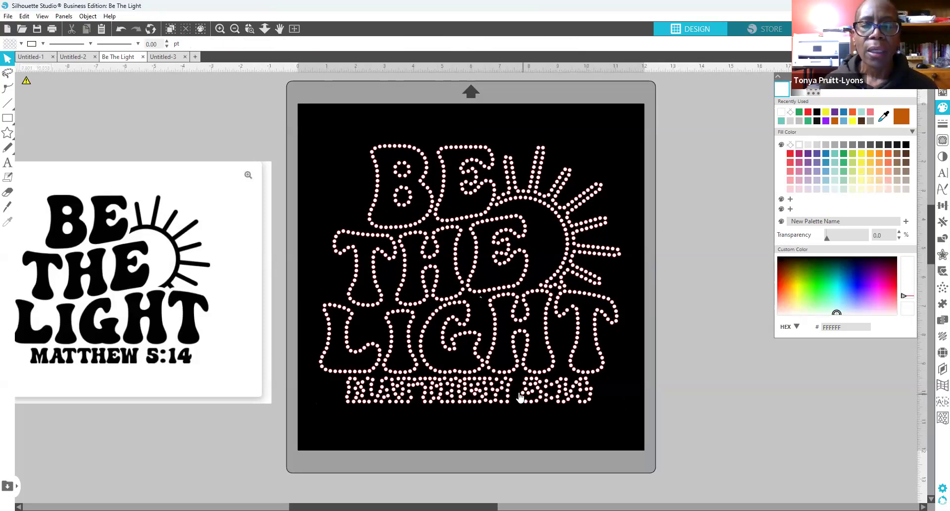
{"action": "left_click", "coordinate": [475, 394]}
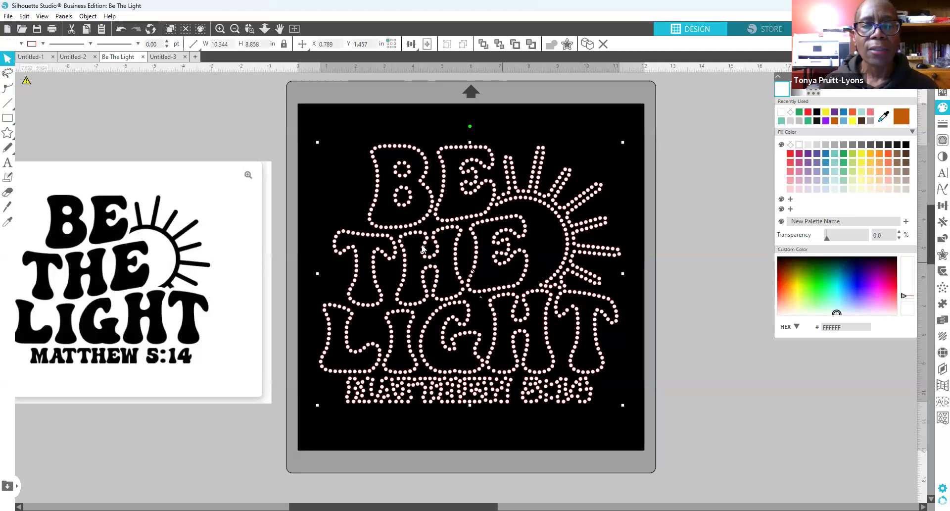
{"action": "mouse_move", "coordinate": [252, 292]}
{"action": "left_mouse_down"}
{"action": "mouse_move", "coordinate": [239, 292]}
{"action": "mouse_move", "coordinate": [431, 292]}
{"action": "mouse_move", "coordinate": [236, 298]}
{"action": "left_mouse_up"}
{"action": "left_click", "coordinate": [627, 335]}
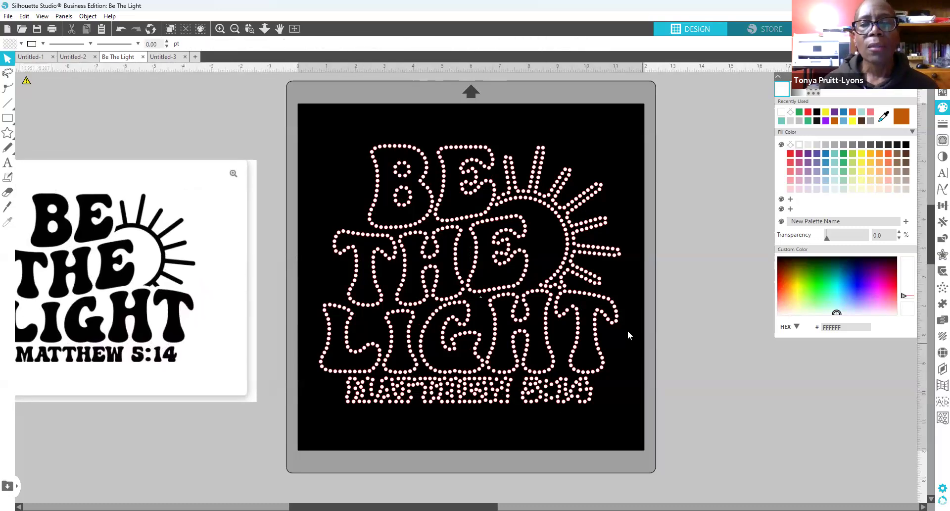
{"action": "left_click", "coordinate": [598, 344]}
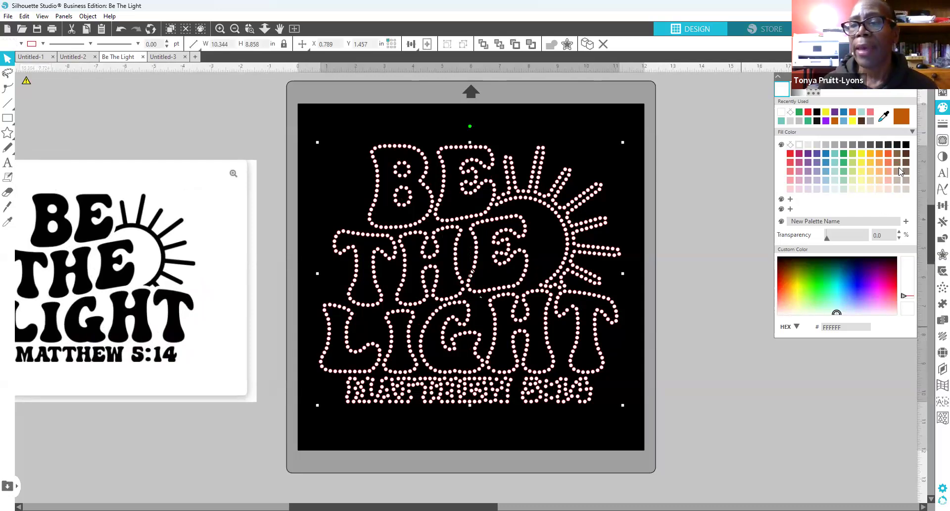
{"action": "left_click", "coordinate": [937, 352]}
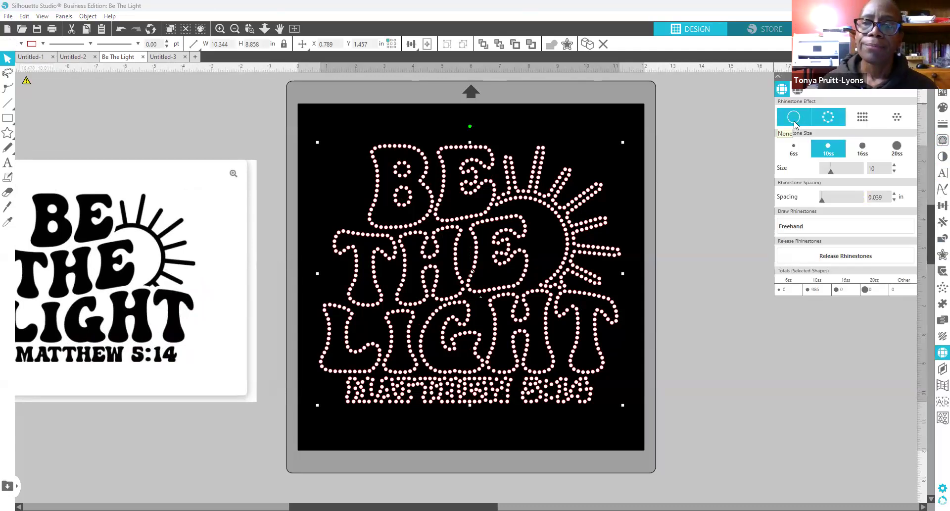
Step: Set the rhinestone effect to None and release the design's compound path into separate shapes
{"action": "left_click", "coordinate": [794, 119]}
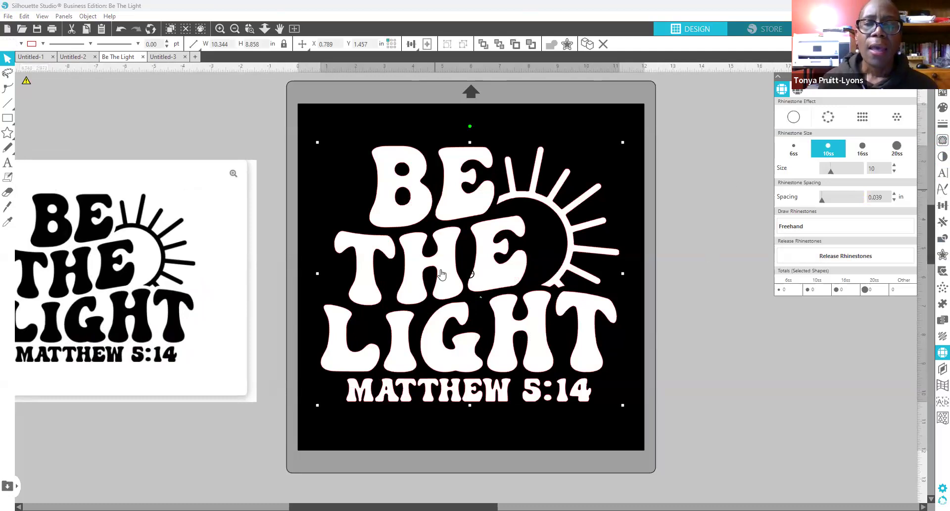
{"action": "right_click", "coordinate": [488, 280]}
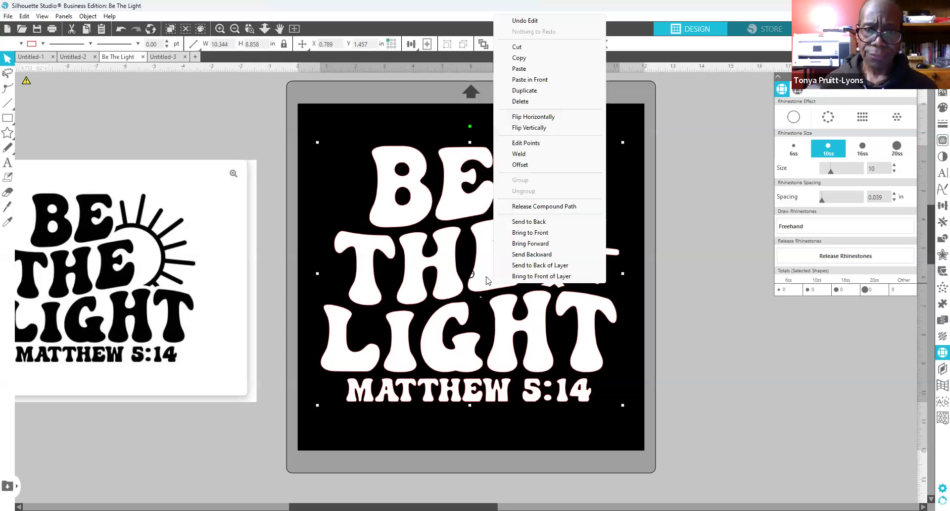
{"action": "left_click", "coordinate": [574, 207]}
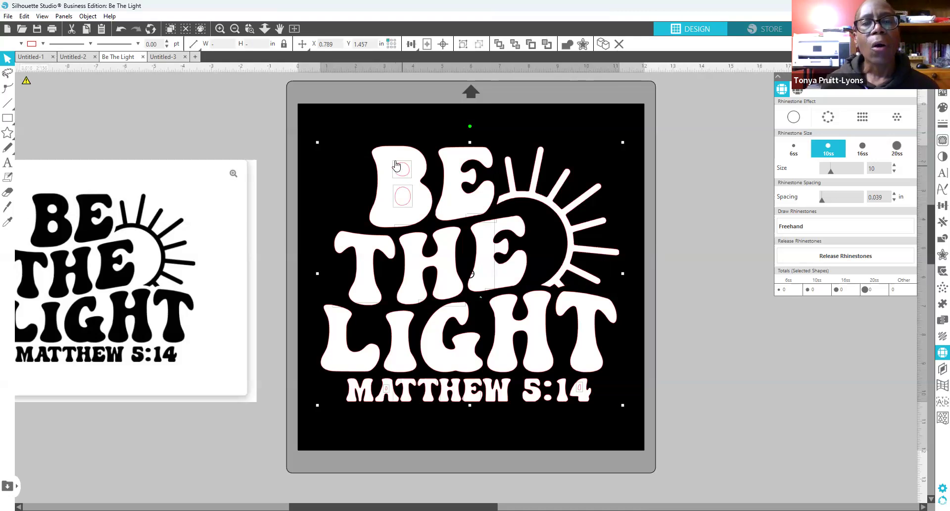
Step: Check that the B, the E and the sun select as separate shapes, ending with the sun selected
{"action": "left_click", "coordinate": [348, 158]}
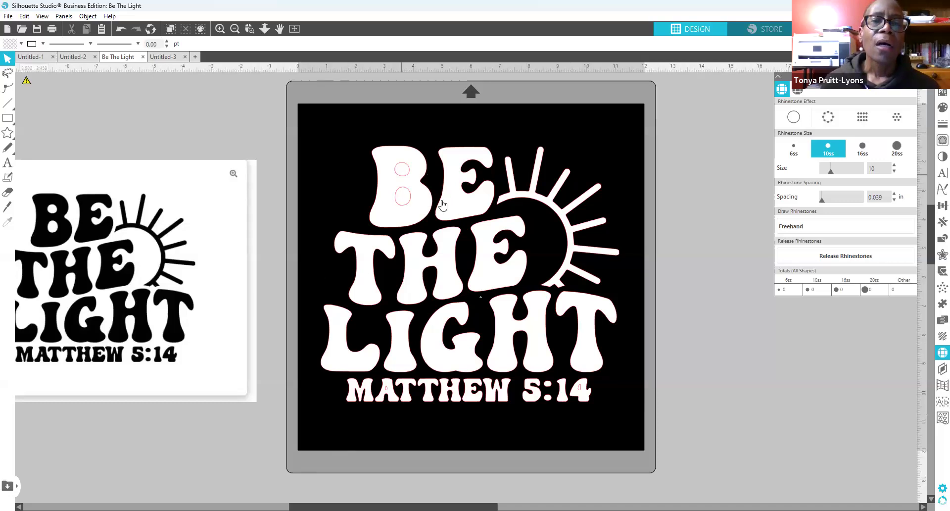
{"action": "left_click", "coordinate": [428, 213]}
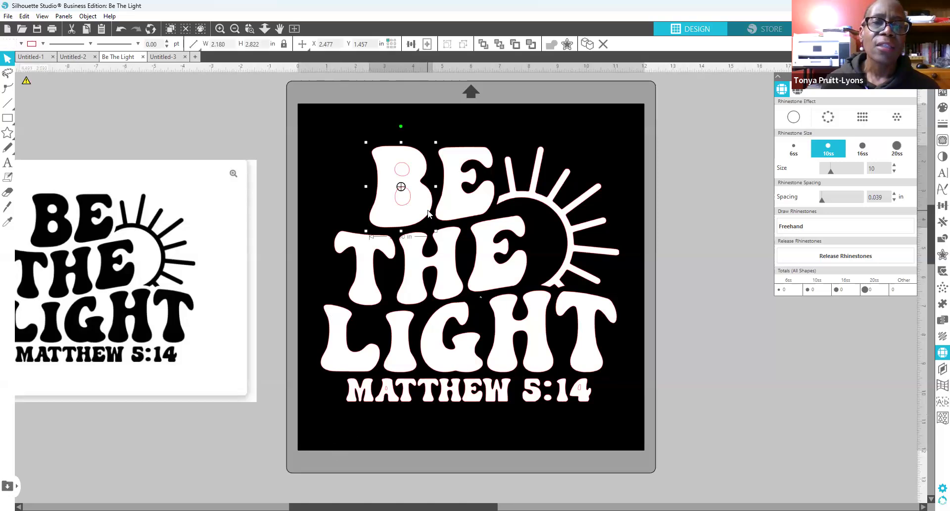
{"action": "left_click", "coordinate": [466, 215]}
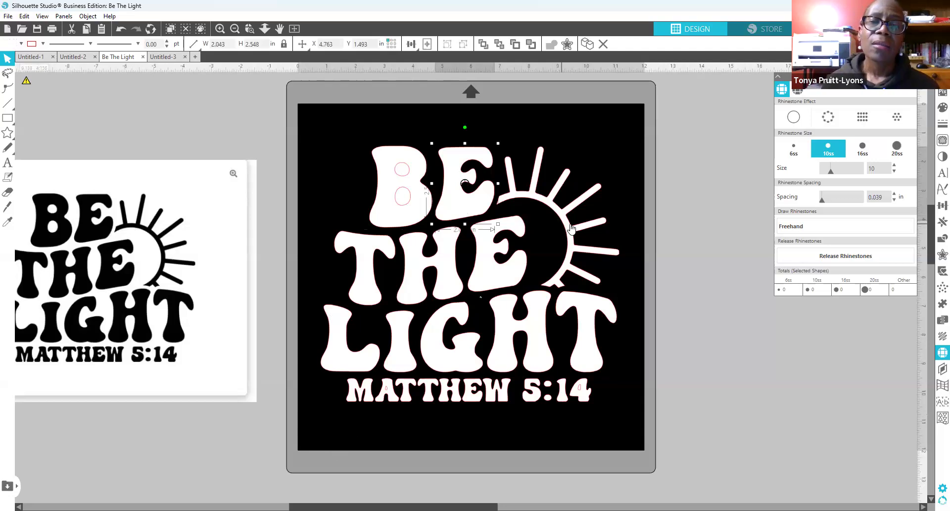
{"action": "left_click", "coordinate": [571, 228]}
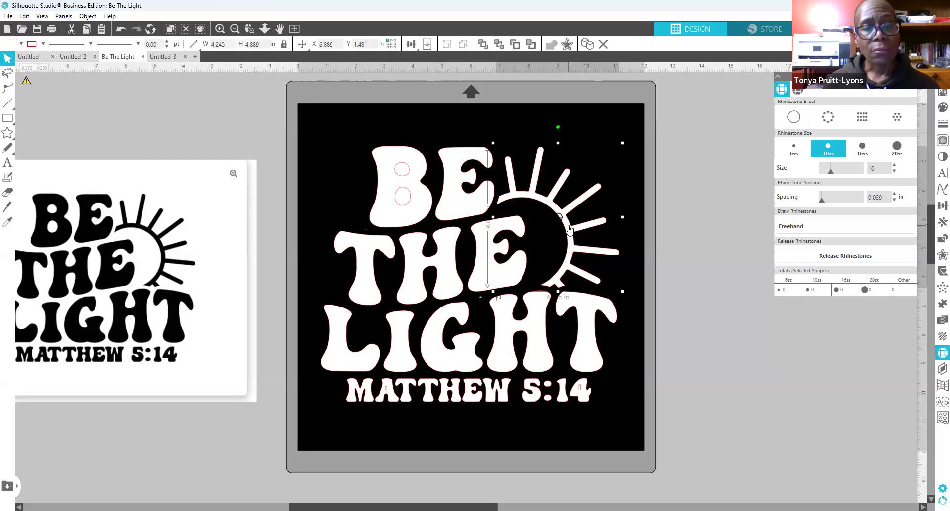
{"action": "left_click", "coordinate": [710, 240]}
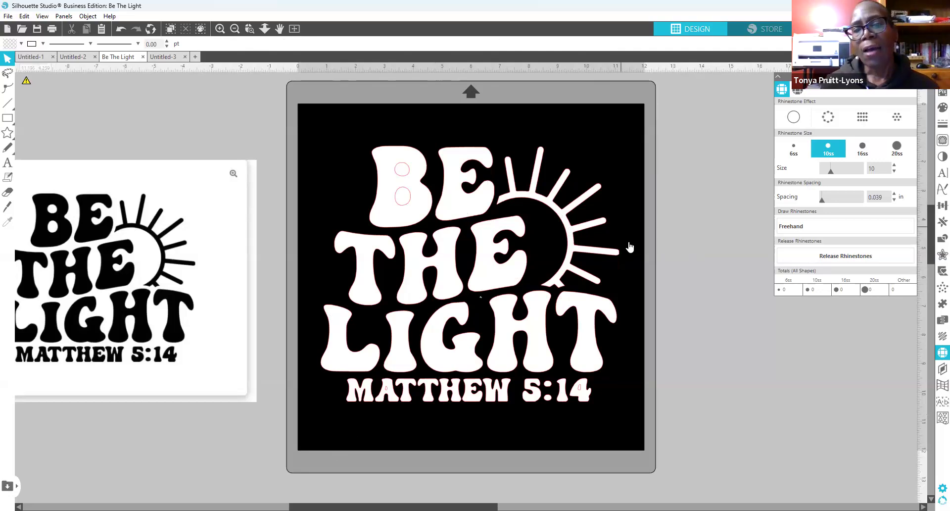
{"action": "left_click", "coordinate": [598, 227]}
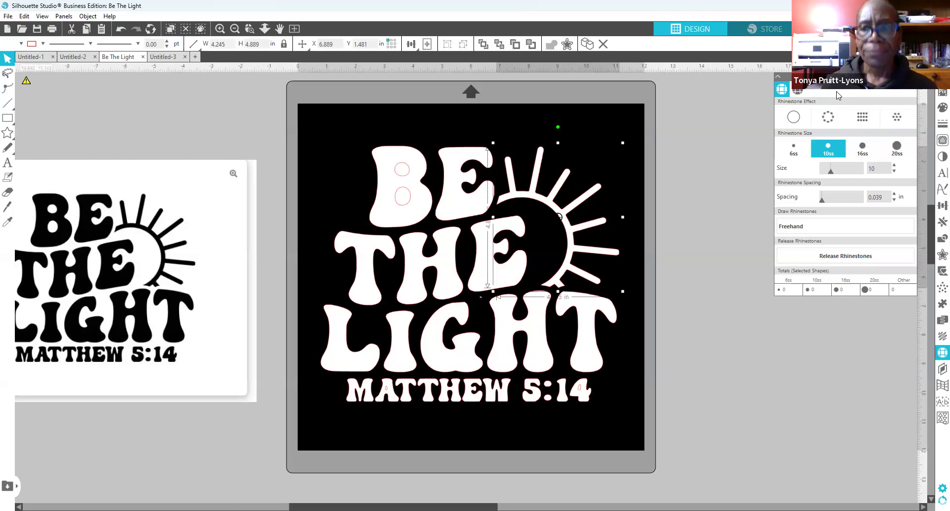
Step: Apply the Edge rhinestone effect to the sun only, giving 172 white 10ss stones
{"action": "left_click", "coordinate": [834, 117]}
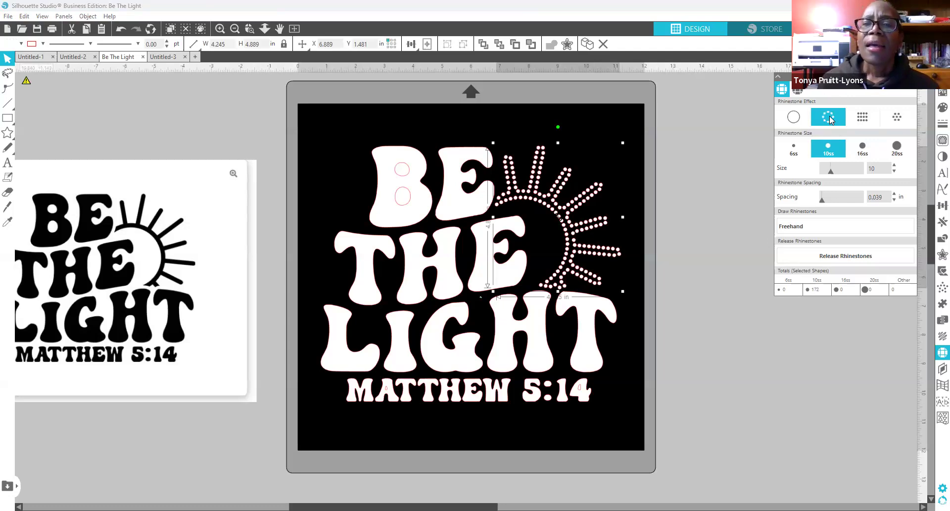
{"action": "left_click", "coordinate": [936, 112]}
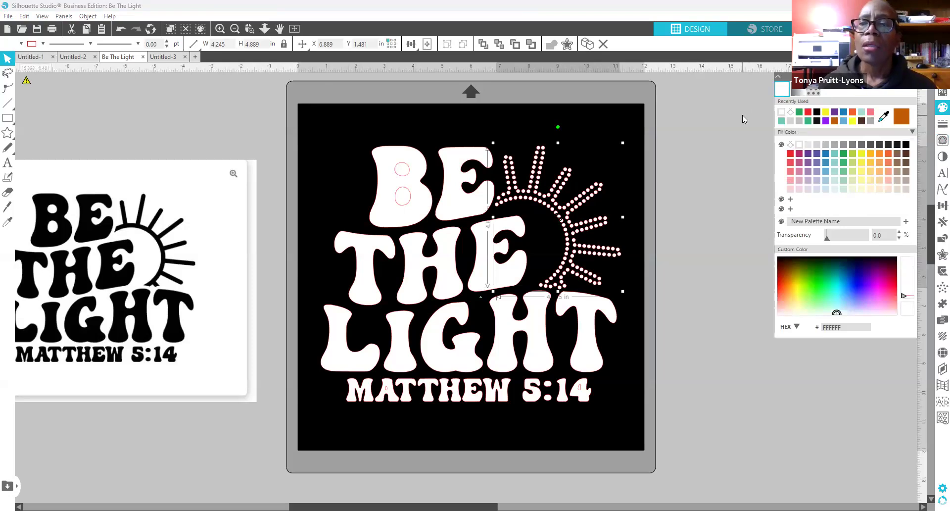
Step: Recolour the sun's rhinestones yellow (F7EF28) and return to the rhinestone settings
{"action": "left_click", "coordinate": [826, 113]}
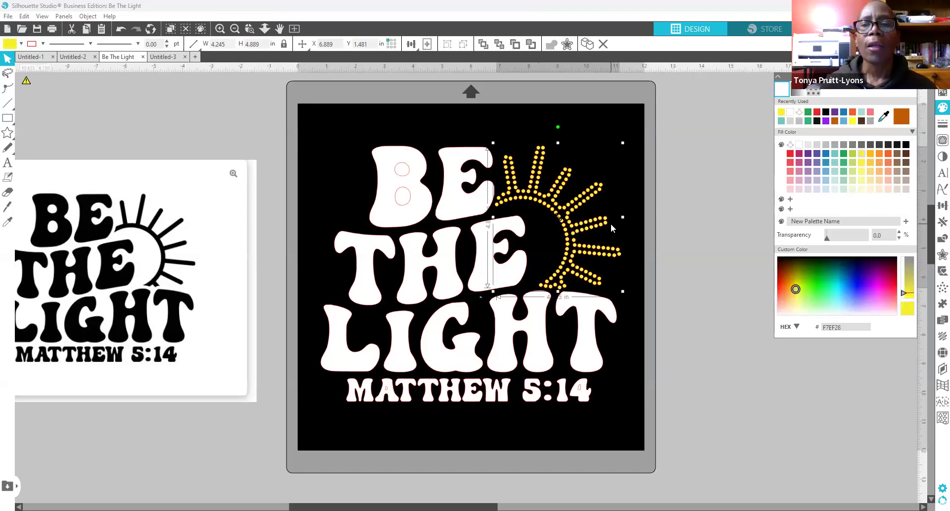
{"action": "left_click", "coordinate": [936, 352]}
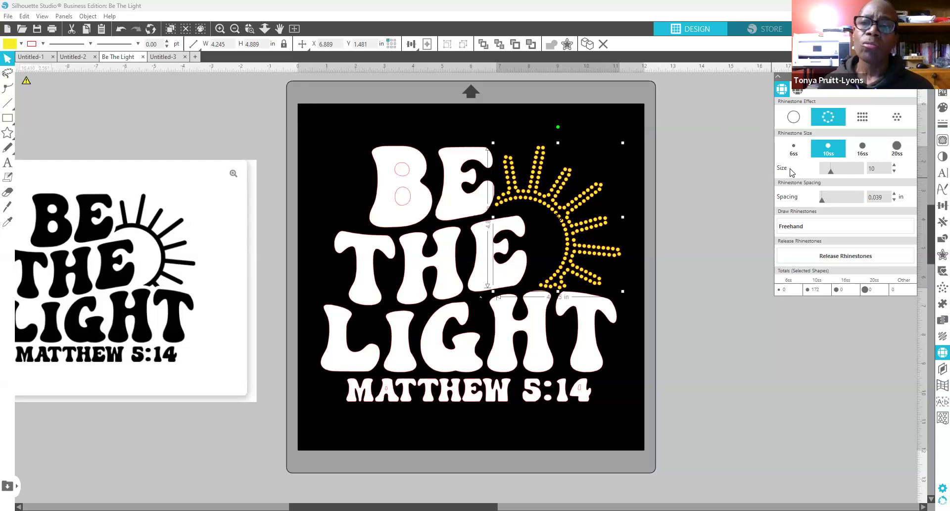
{"action": "left_click", "coordinate": [794, 149]}
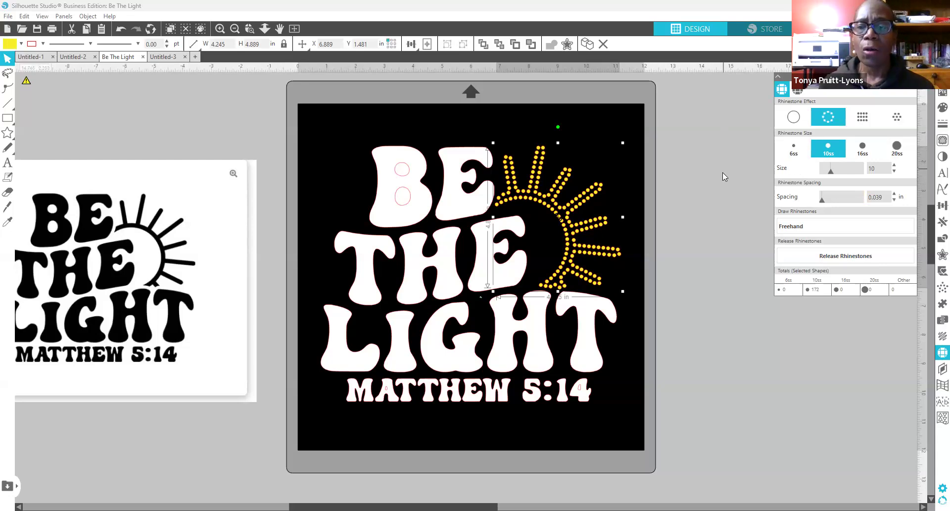
Step: Try 6ss, 16ss and 20ss stones on the sun, then settle on 10ss
{"action": "left_click", "coordinate": [789, 149]}
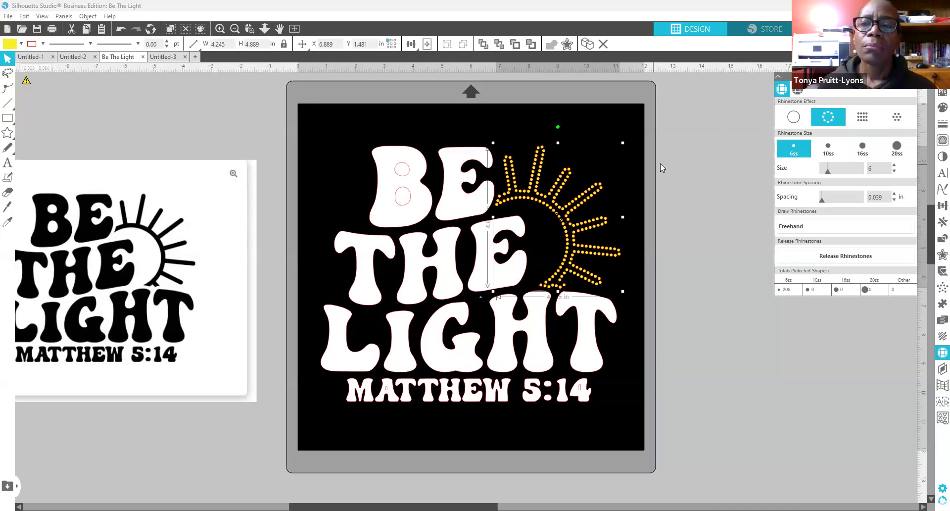
{"action": "left_click", "coordinate": [867, 148]}
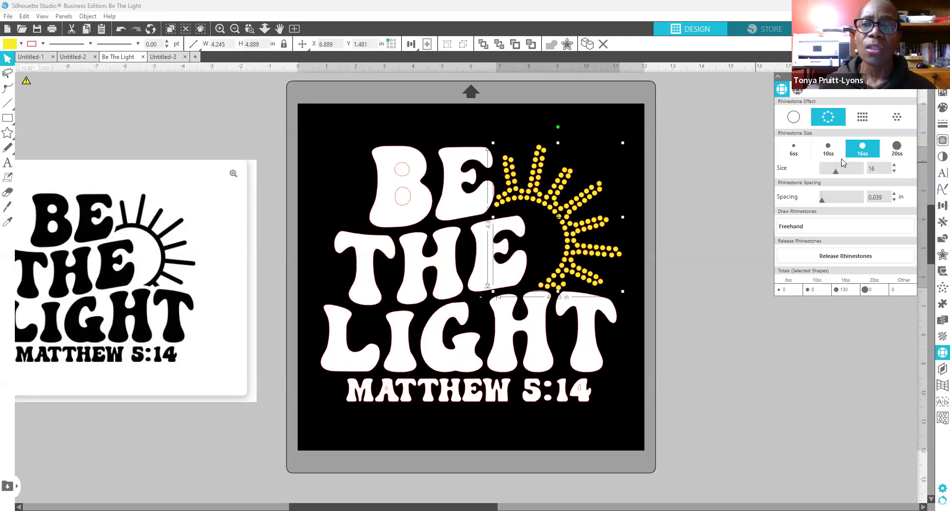
{"action": "left_click", "coordinate": [894, 148]}
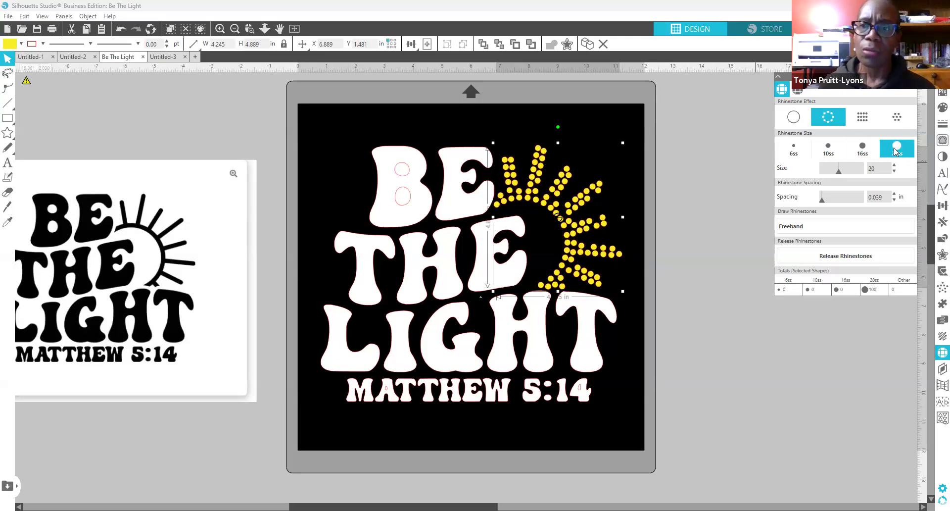
{"action": "left_click", "coordinate": [829, 146]}
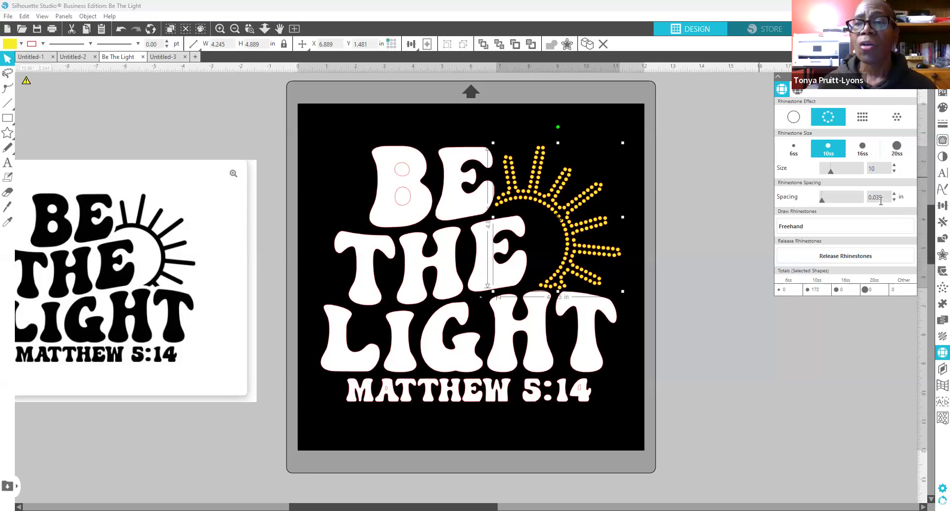
Step: Change the sun's rhinestone spacing from 0.039 to 0.020 in, giving 195 stones, then deselect
{"action": "left_click_drag", "start_coordinate": [876, 197], "coordinate": [892, 196]}
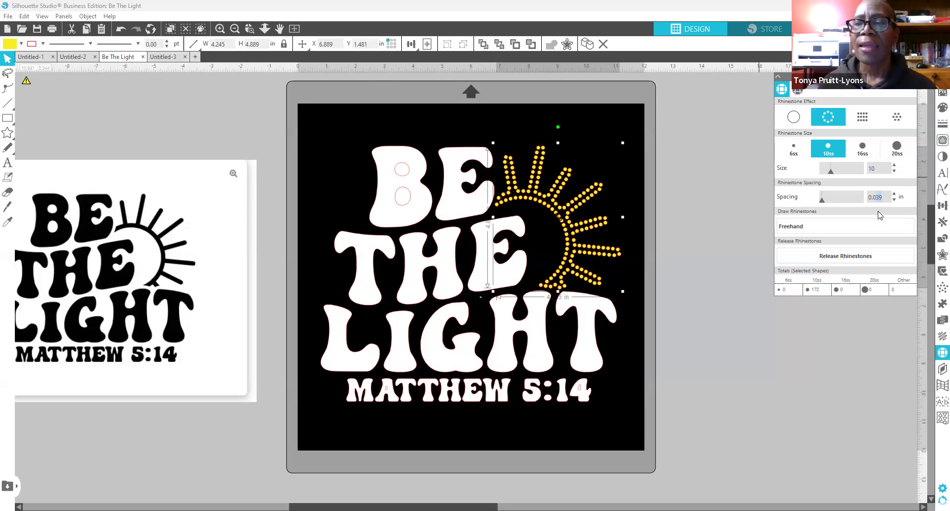
{"action": "left_click", "coordinate": [877, 198]}
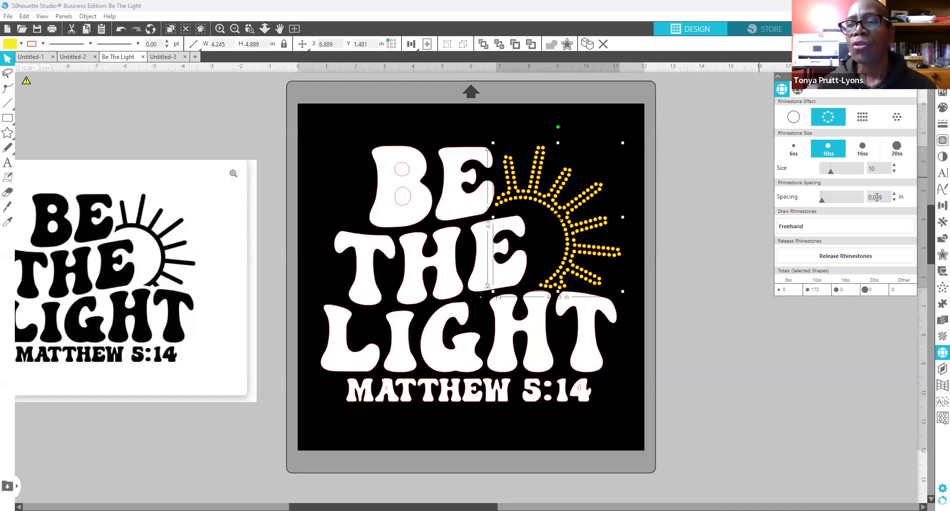
{"action": "left_click_drag", "start_coordinate": [875, 197], "coordinate": [886, 198]}
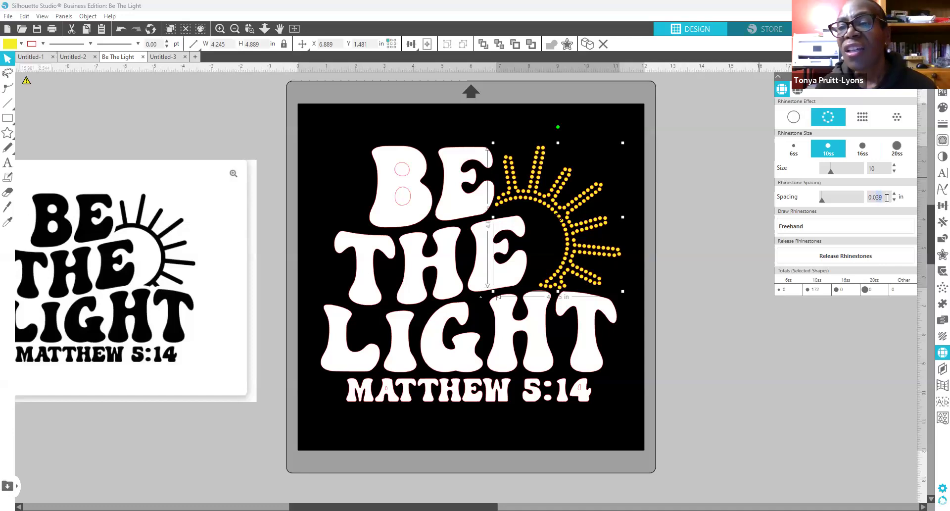
{"action": "type", "text": "2"}
{"action": "left_click", "coordinate": [876, 223]}
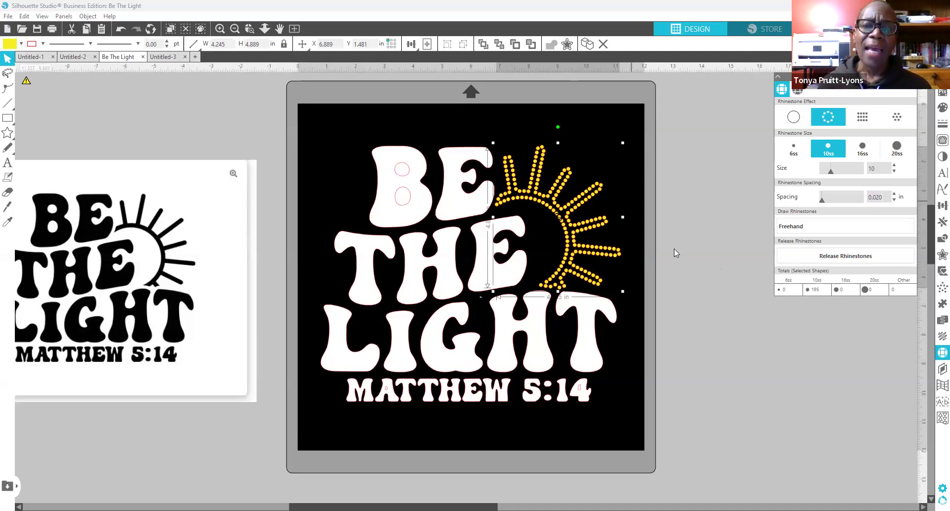
{"action": "left_click", "coordinate": [700, 265]}
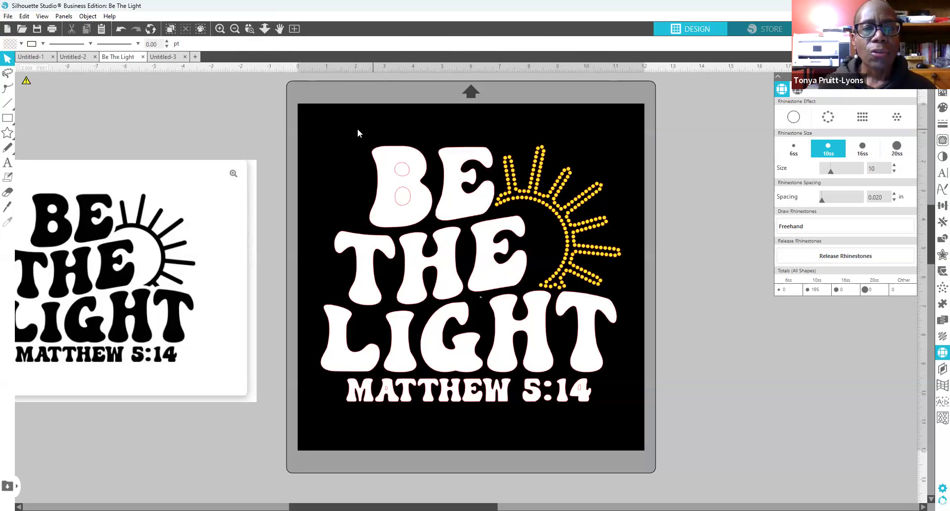
Step: Make the B and its inner shapes one compound path so the counters become holes
{"action": "left_click_drag", "start_coordinate": [354, 129], "coordinate": [432, 233]}
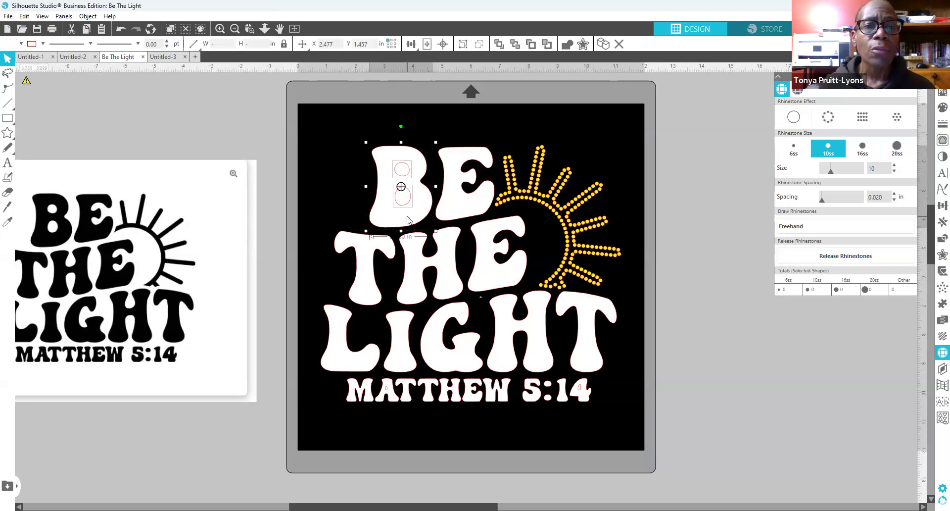
{"action": "right_click", "coordinate": [407, 219]}
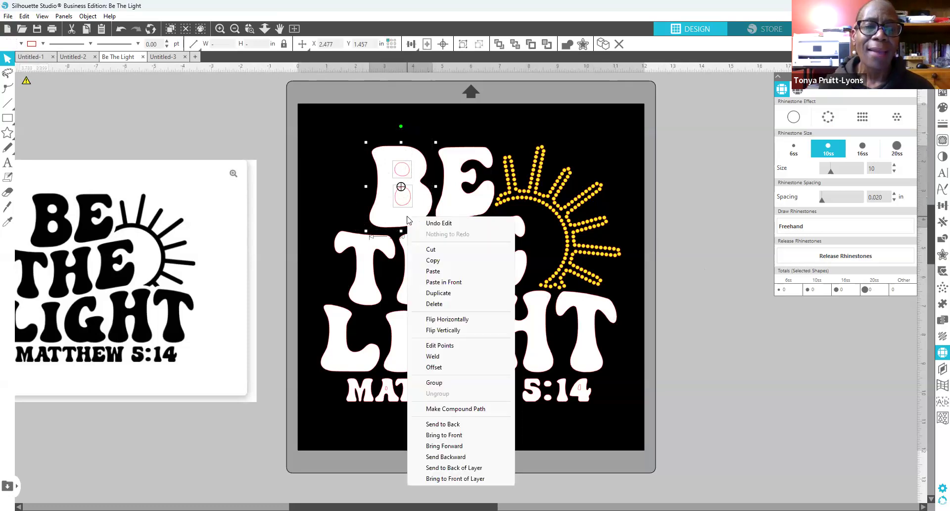
{"action": "left_click", "coordinate": [453, 409]}
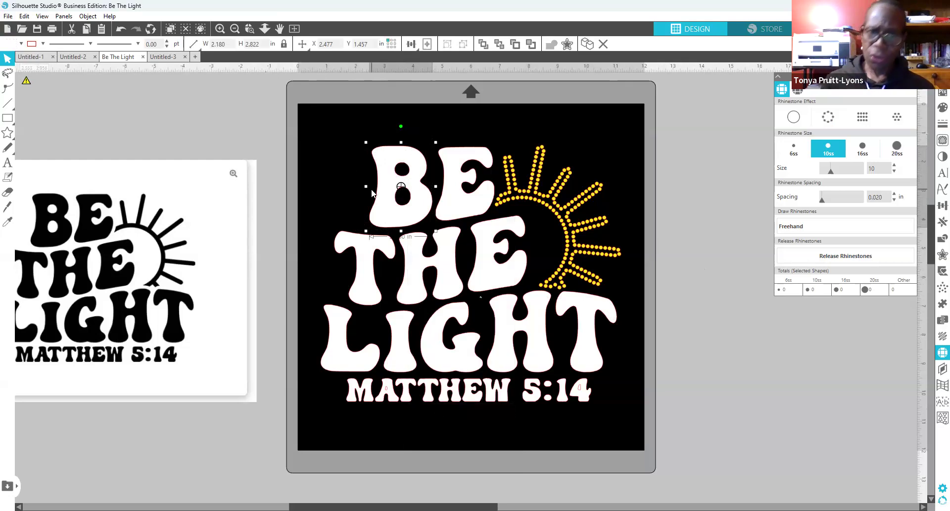
{"action": "left_click", "coordinate": [307, 162]}
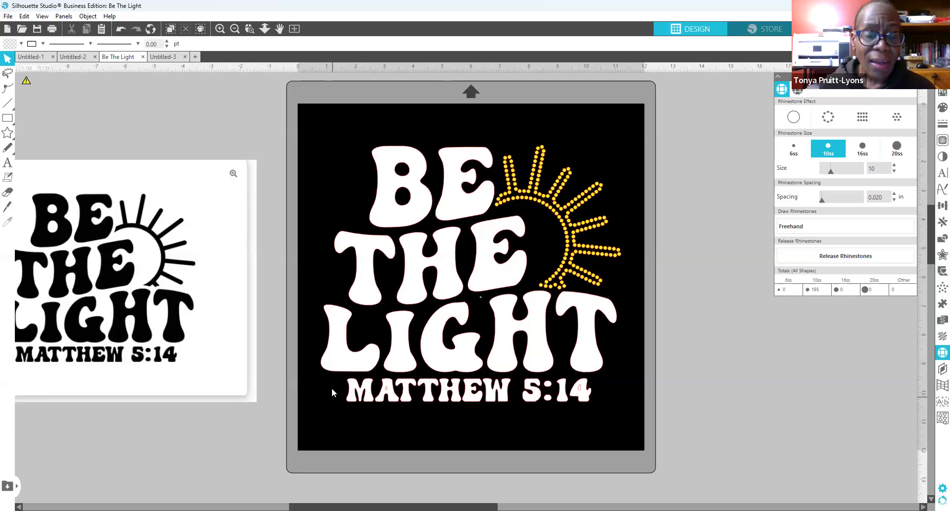
{"action": "left_click_drag", "start_coordinate": [340, 398], "coordinate": [582, 439]}
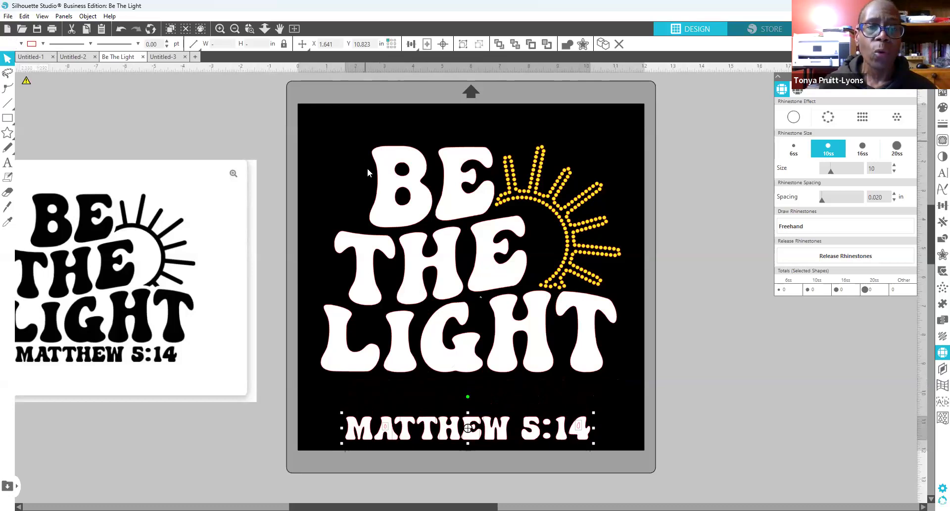
Step: Apply the Edge rhinestone effect to the BE THE LIGHT letters as white 10ss stones
{"action": "left_click", "coordinate": [434, 203]}
{"action": "left_click_drag", "start_coordinate": [434, 201], "coordinate": [620, 384]}
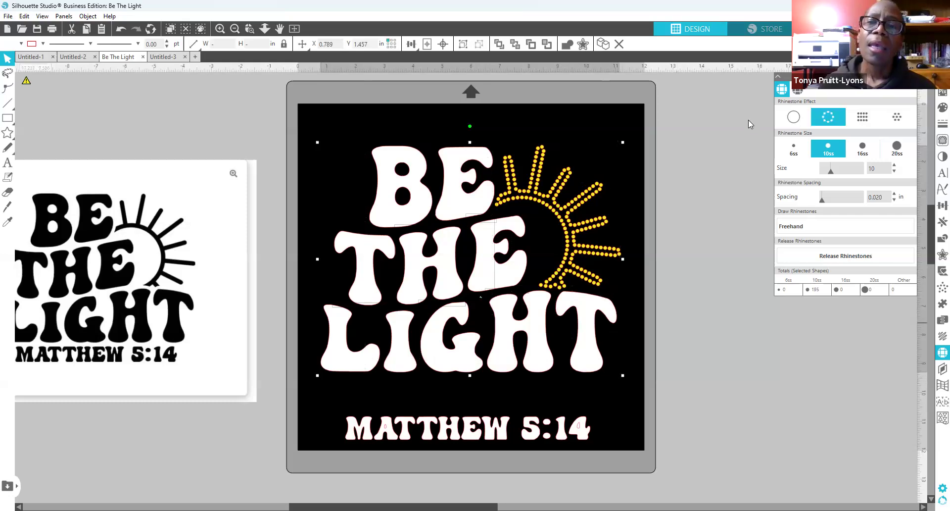
{"action": "left_click", "coordinate": [830, 119]}
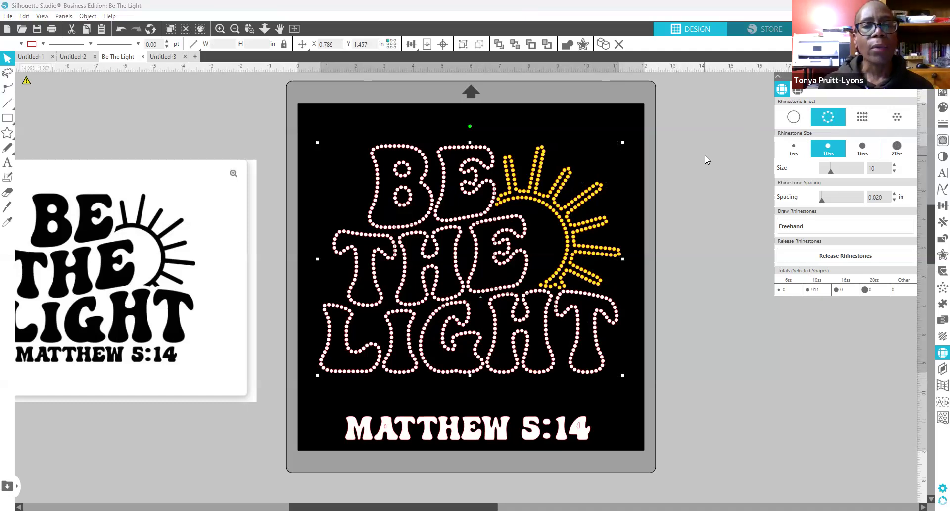
{"action": "left_click", "coordinate": [703, 253]}
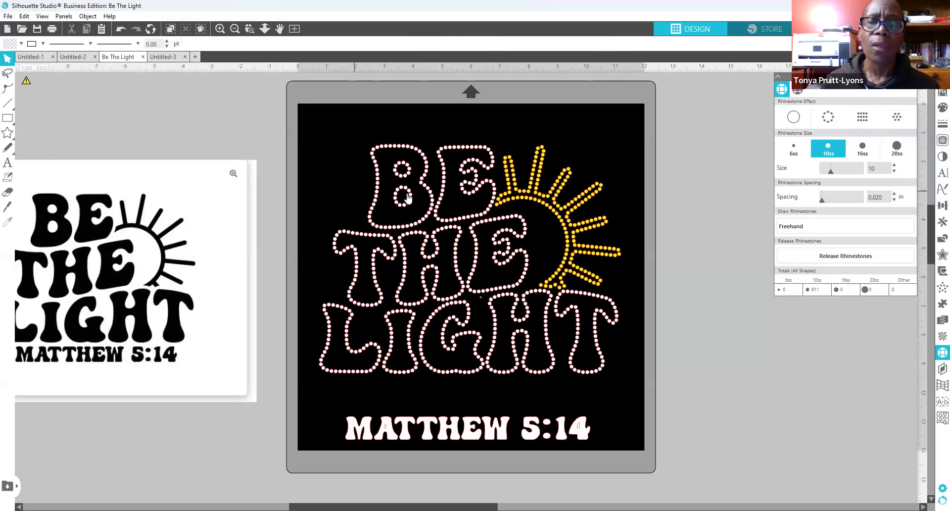
{"action": "left_click", "coordinate": [431, 229]}
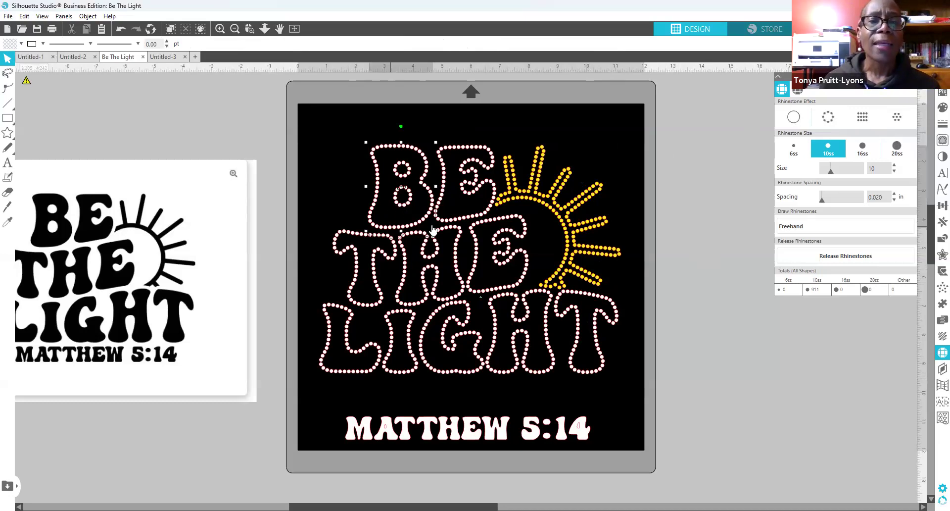
{"action": "left_click", "coordinate": [935, 112]}
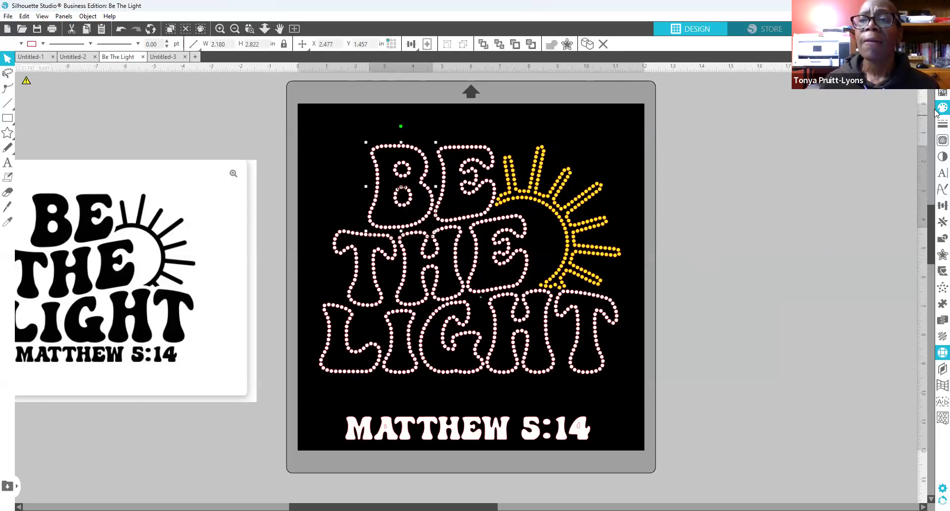
Step: Colour the B's rhinestones red and both E's light blue
{"action": "left_click", "coordinate": [781, 111]}
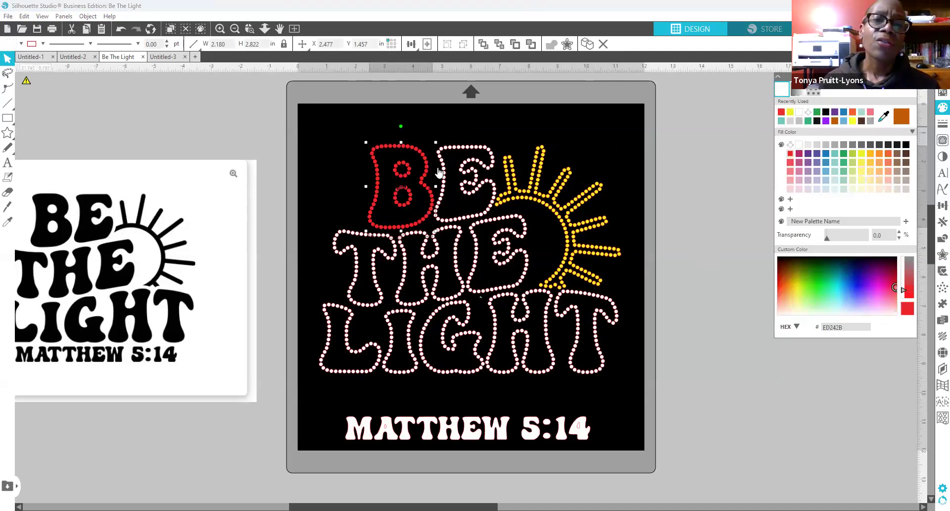
{"action": "left_click", "coordinate": [468, 218]}
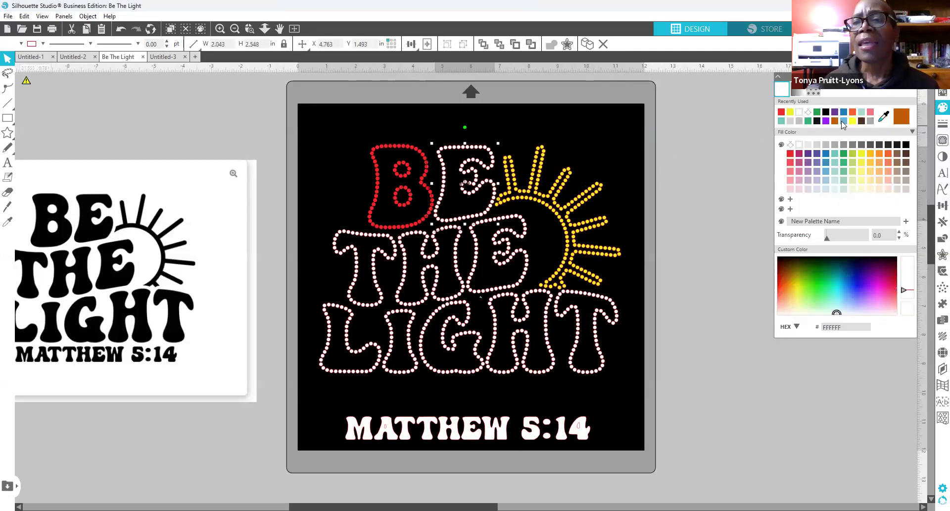
{"action": "left_click", "coordinate": [826, 171]}
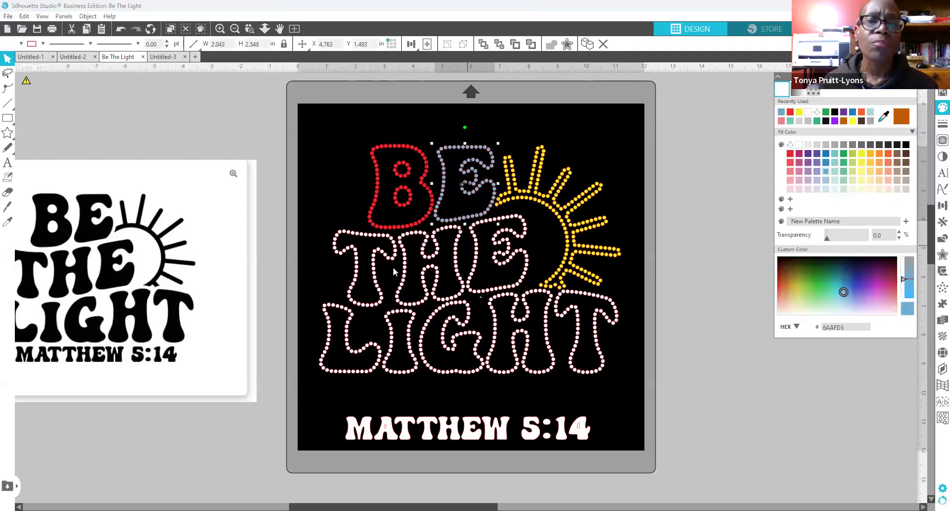
{"action": "left_click", "coordinate": [511, 223]}
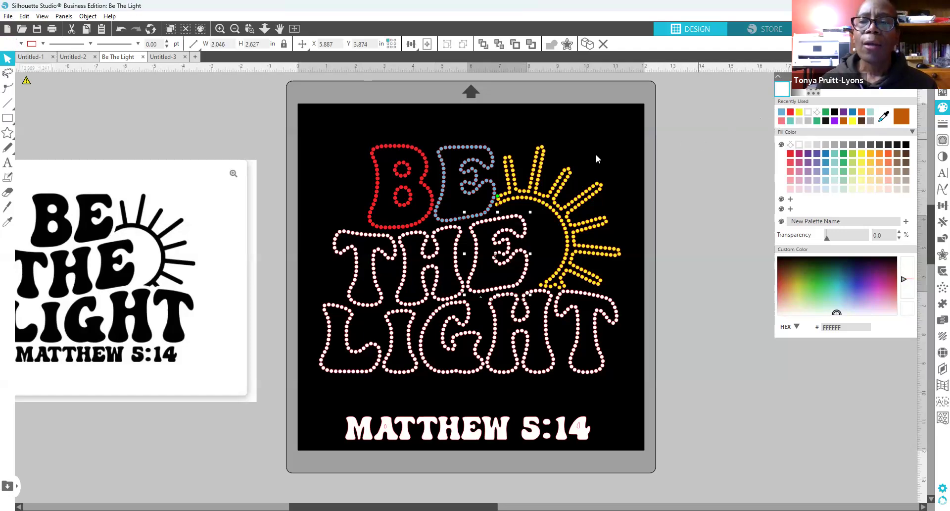
{"action": "left_click", "coordinate": [781, 112]}
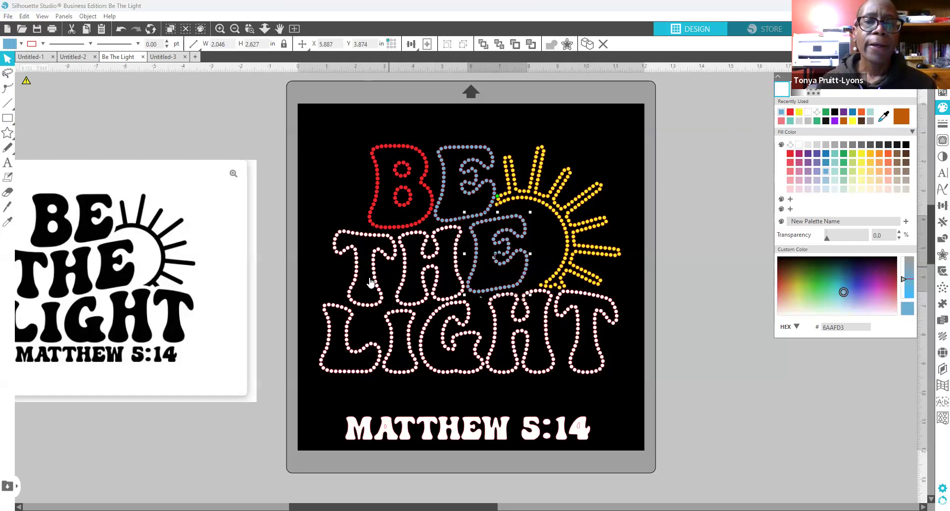
Step: Make the T's of THE and LIGHT green and try orange-red on THE's H
{"action": "left_click", "coordinate": [359, 236]}
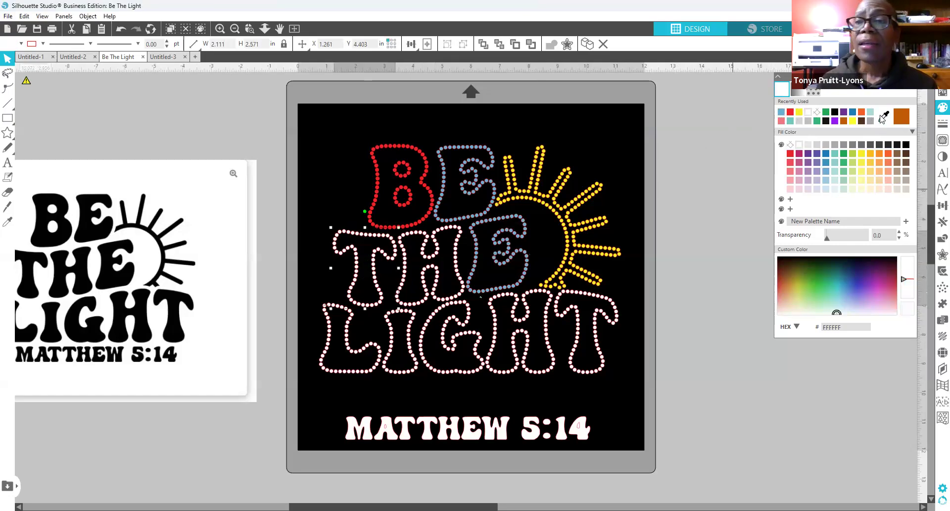
{"action": "left_click", "coordinate": [844, 155]}
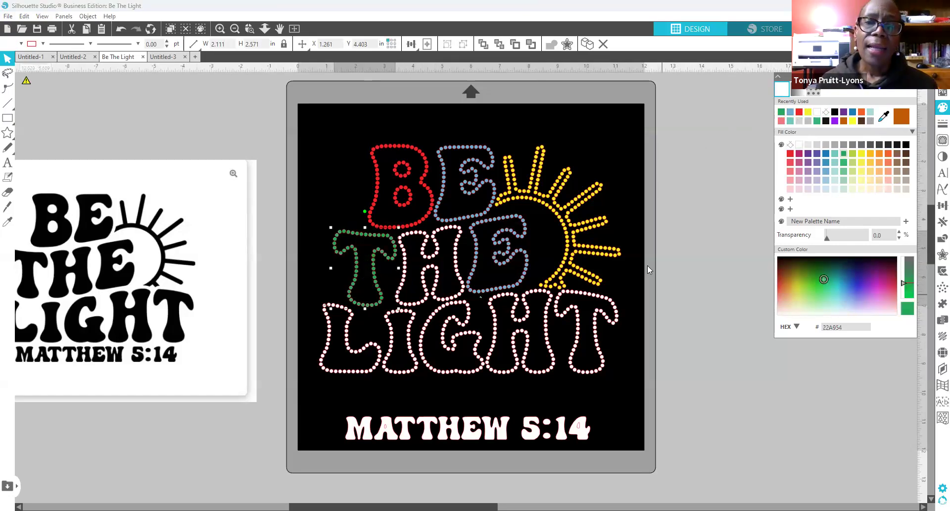
{"action": "left_click", "coordinate": [607, 303]}
{"action": "left_click", "coordinate": [781, 112]}
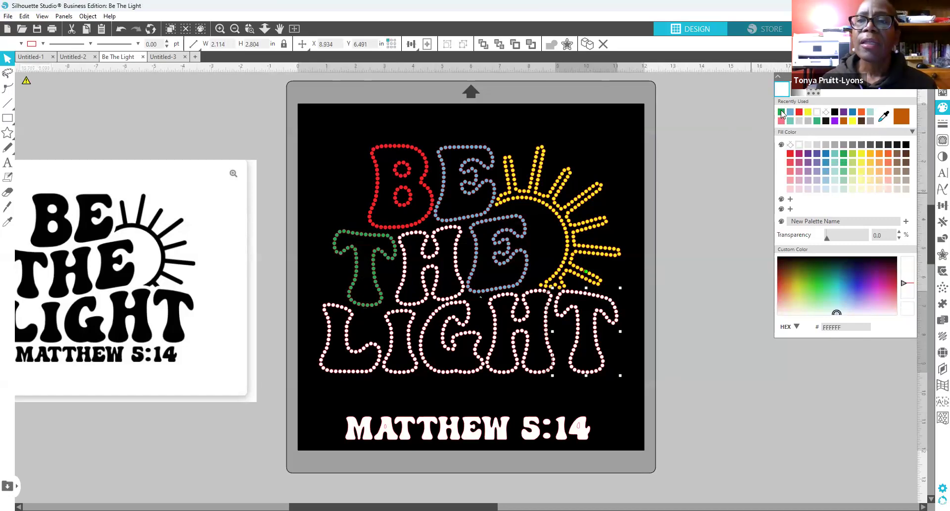
{"action": "left_click", "coordinate": [454, 300]}
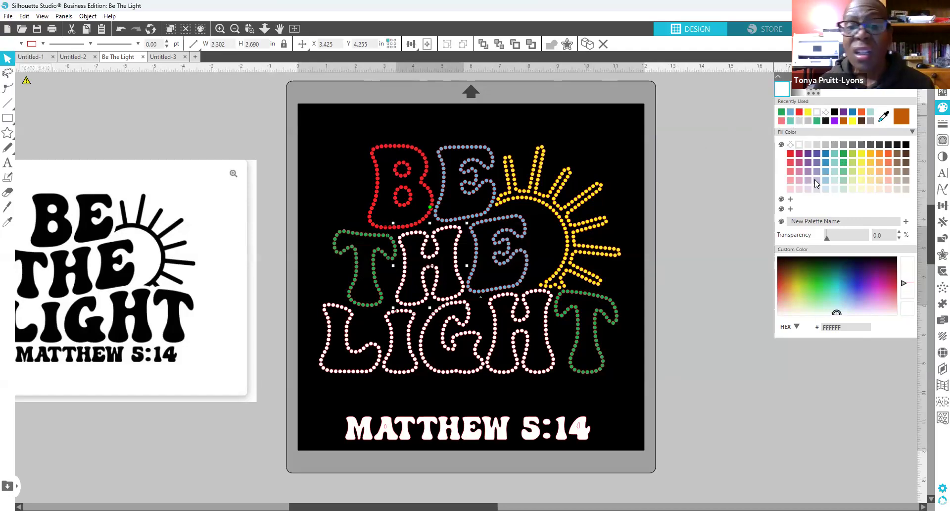
{"action": "left_click", "coordinate": [887, 154]}
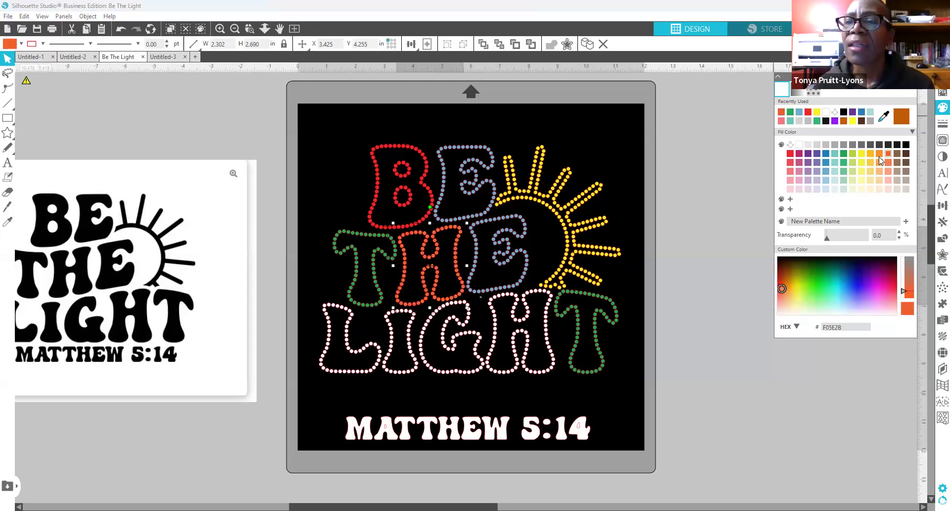
Step: Make both H's mauve and the L of LIGHT orange
{"action": "left_click", "coordinate": [807, 173]}
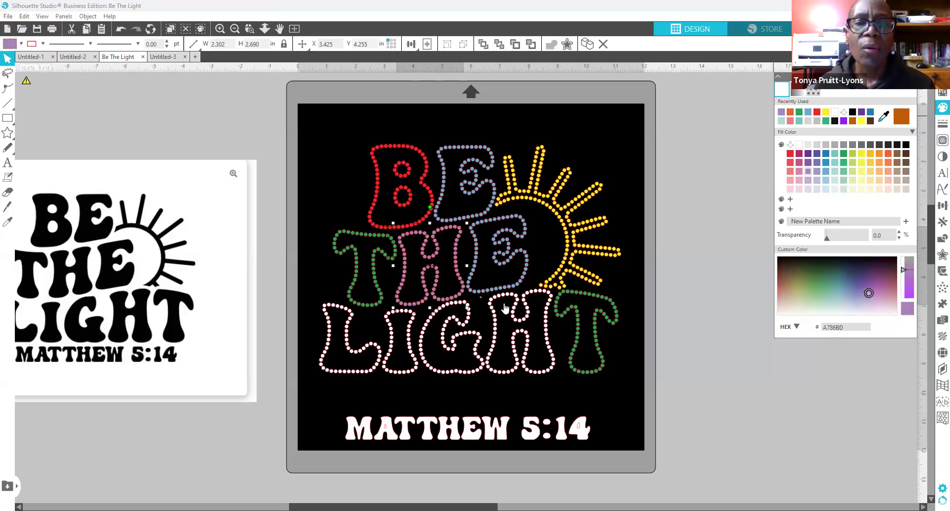
{"action": "left_click", "coordinate": [515, 352]}
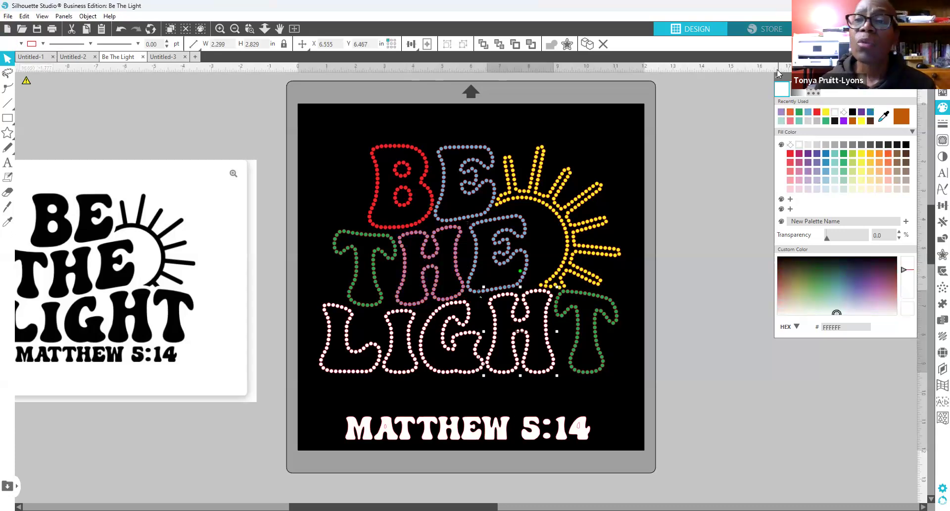
{"action": "left_click", "coordinate": [781, 112]}
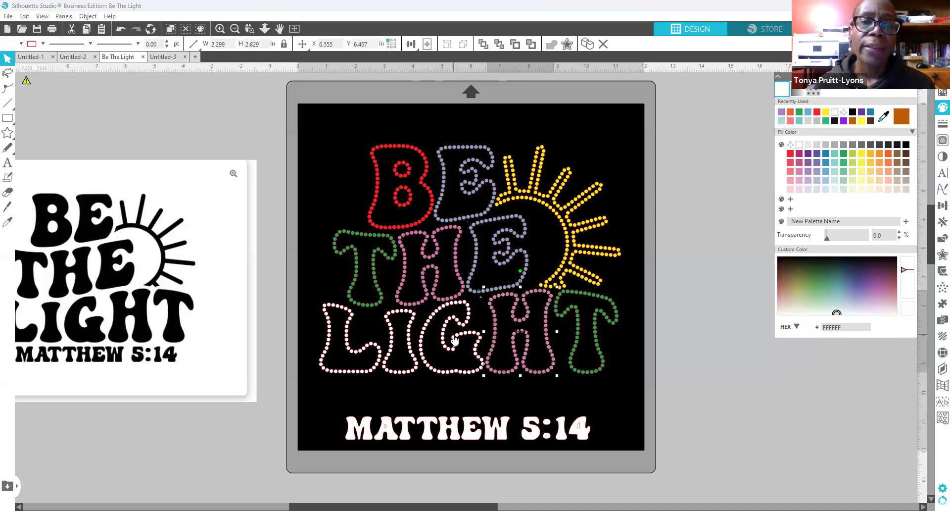
{"action": "left_click", "coordinate": [335, 373]}
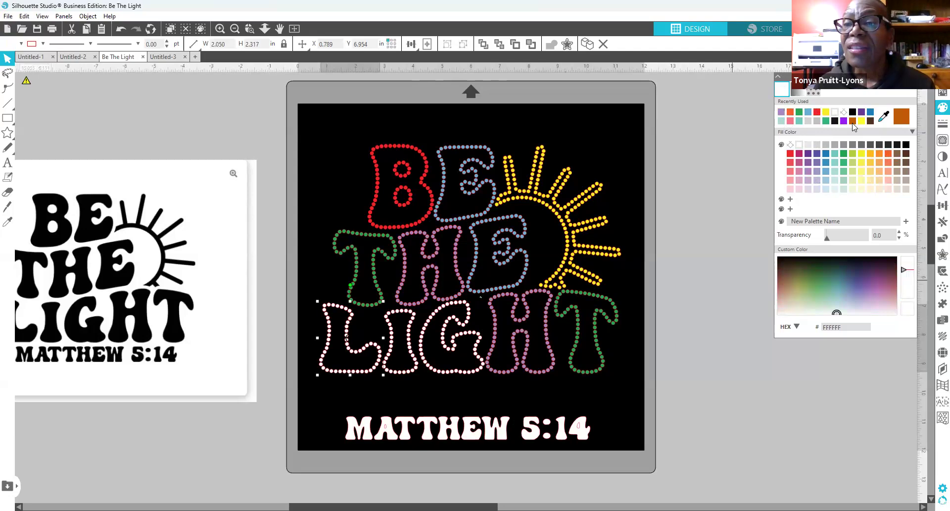
{"action": "left_click", "coordinate": [853, 123]}
Step: Colour LIGHT's I yellow-green and its G light pink
{"action": "left_click", "coordinate": [411, 371]}
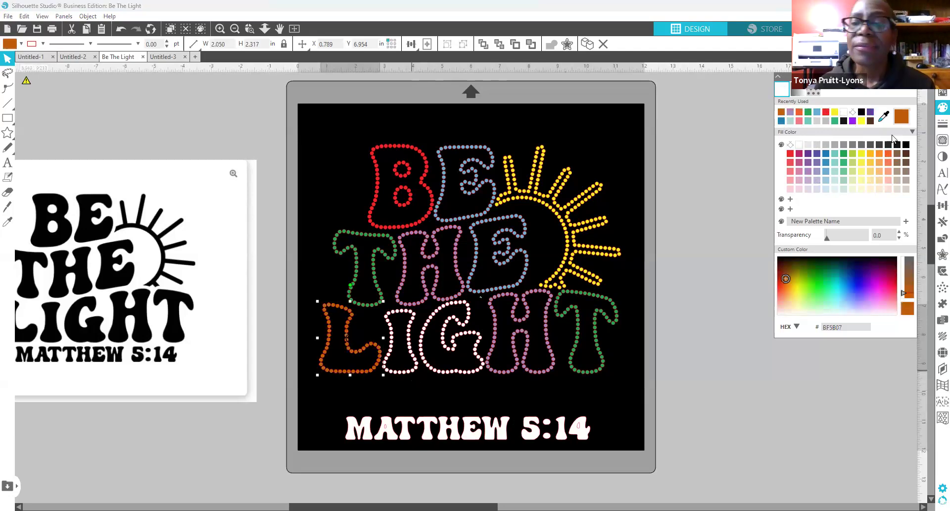
{"action": "left_click", "coordinate": [825, 171]}
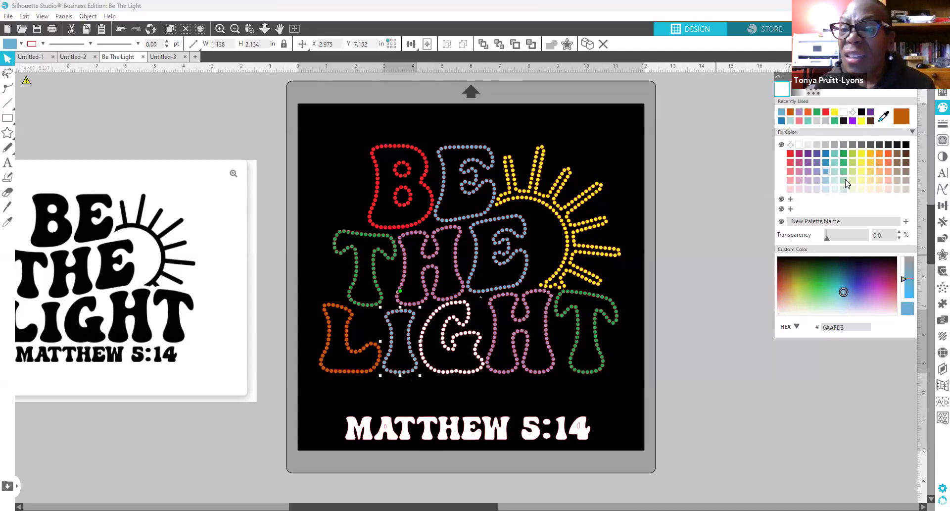
{"action": "left_click", "coordinate": [853, 163]}
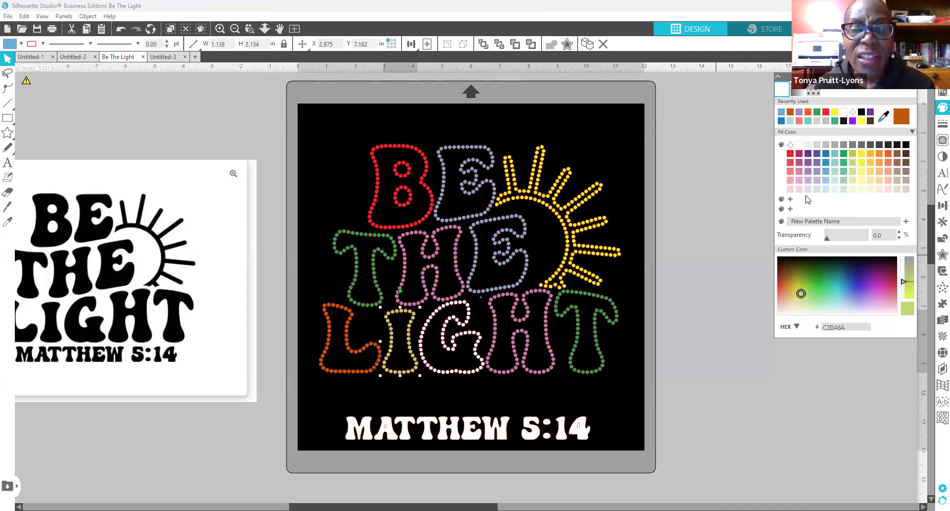
{"action": "left_click", "coordinate": [461, 370]}
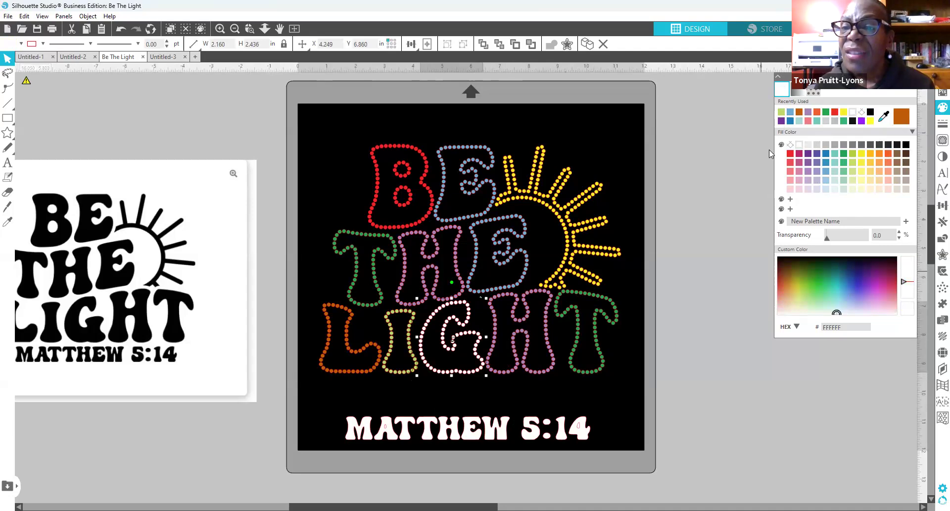
{"action": "left_click", "coordinate": [790, 164]}
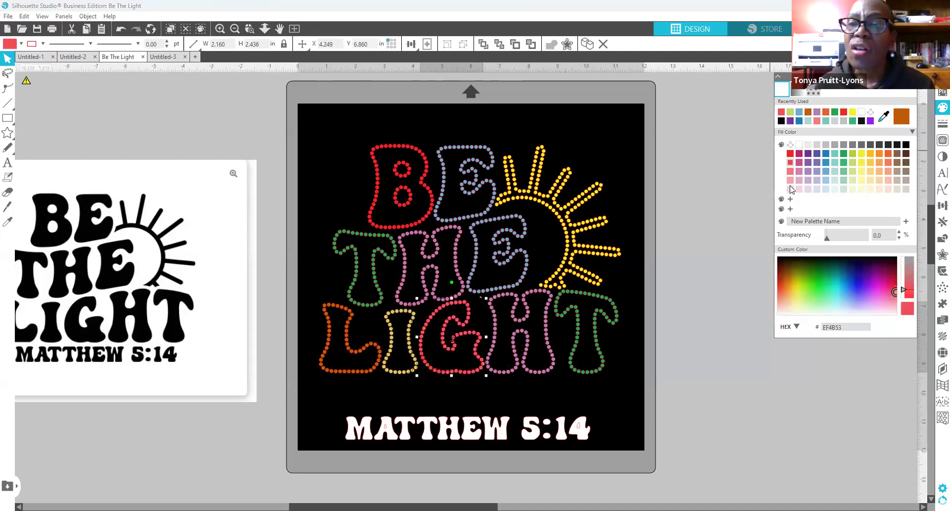
{"action": "left_click", "coordinate": [790, 189]}
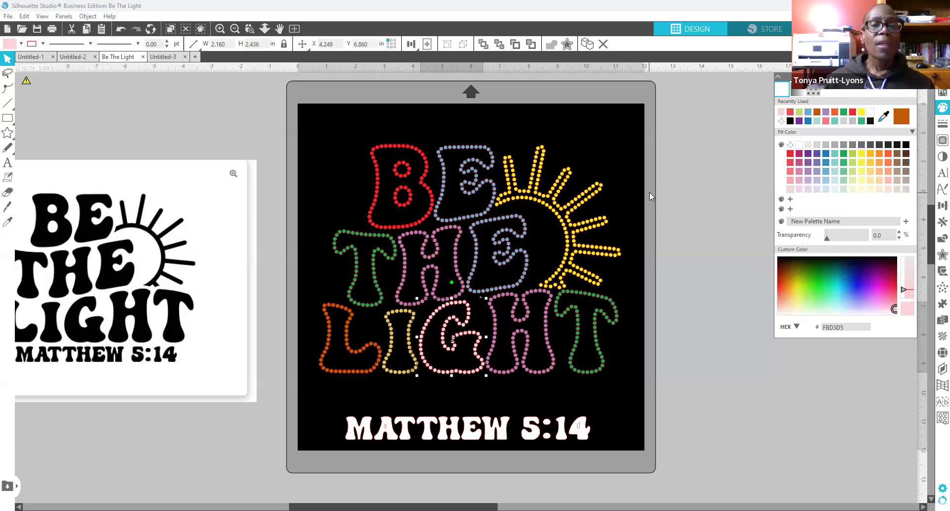
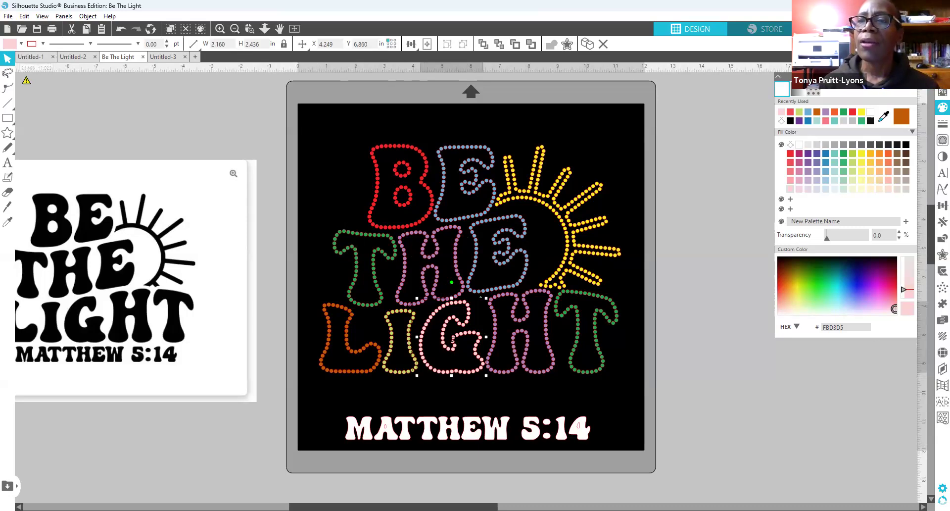
Step: Give the red B a Linear Fill of rhinestone rows, then select the whole design
{"action": "left_click", "coordinate": [936, 354]}
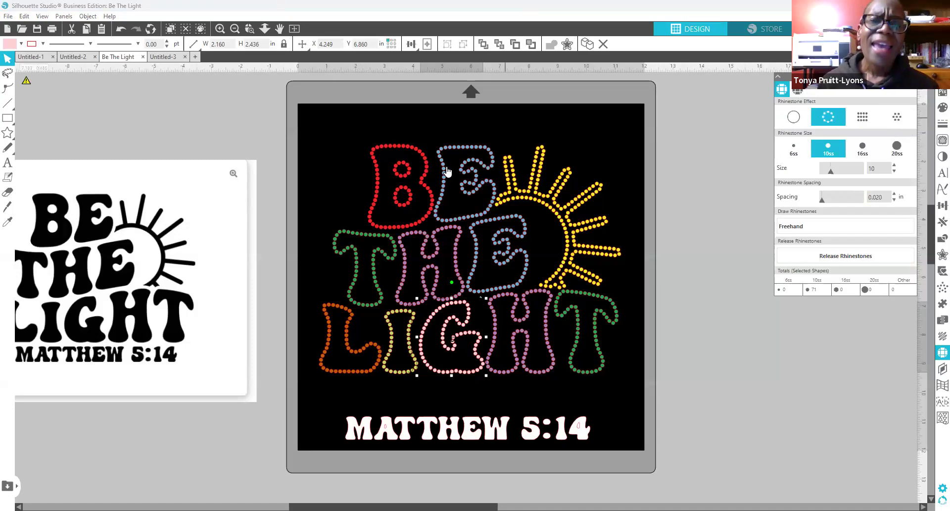
{"action": "left_click", "coordinate": [384, 152]}
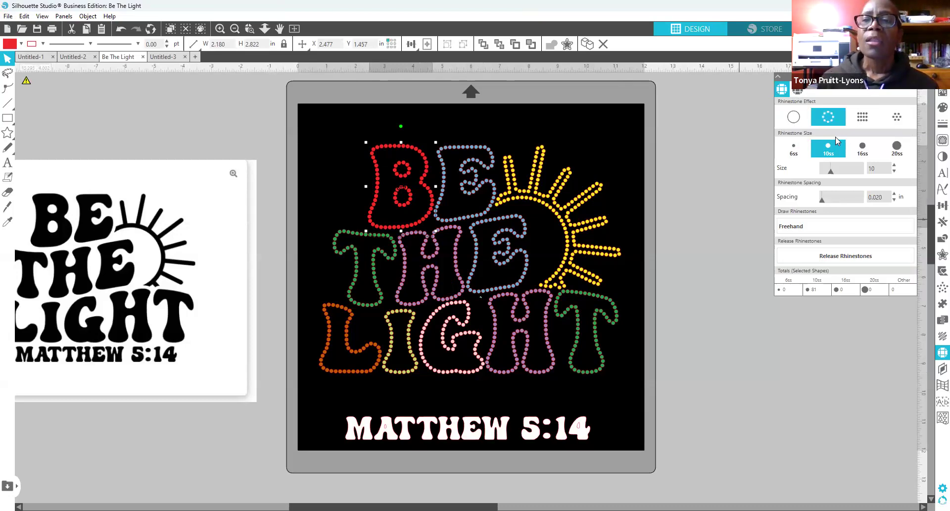
{"action": "left_click", "coordinate": [863, 118]}
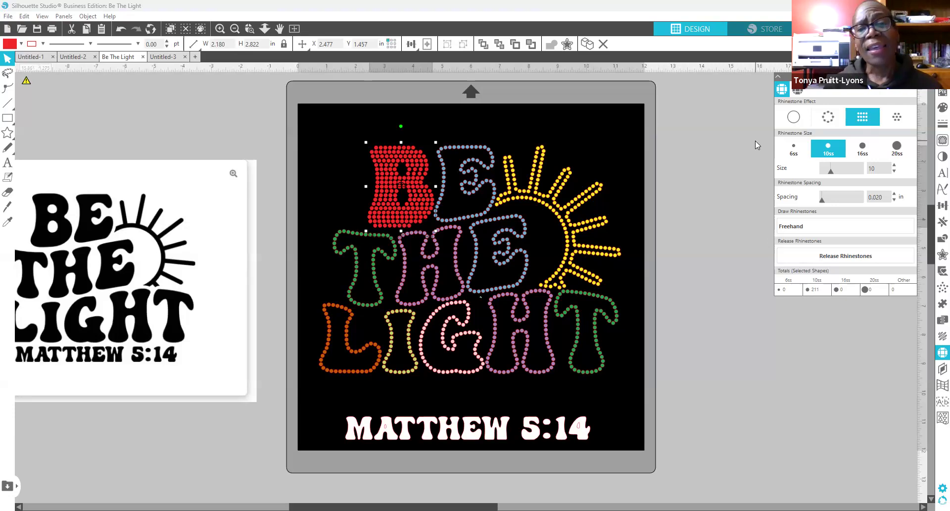
{"action": "left_click", "coordinate": [310, 126]}
{"action": "left_click_drag", "start_coordinate": [343, 276], "coordinate": [621, 385]}
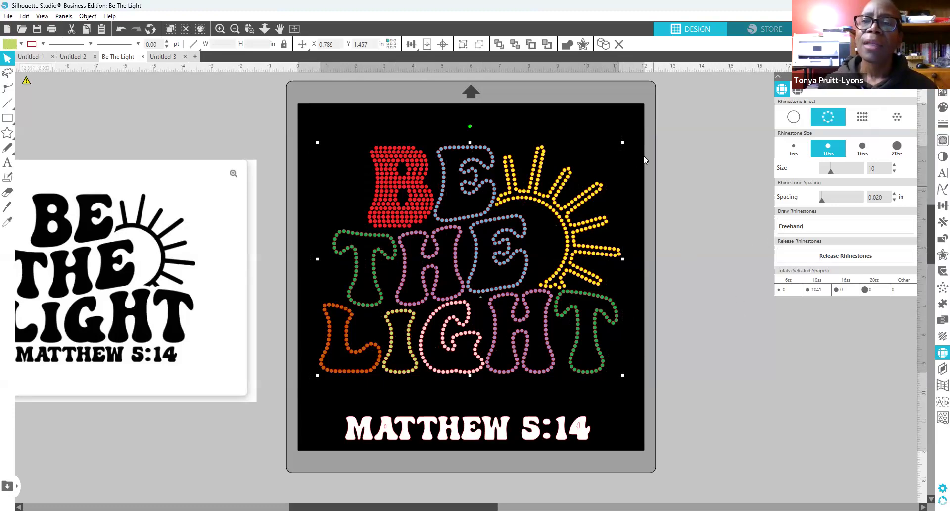
Step: Linear-fill every letter with rhinestones (2147 stones), enlarge the design slightly, and apply Radial Fill
{"action": "left_click", "coordinate": [865, 118]}
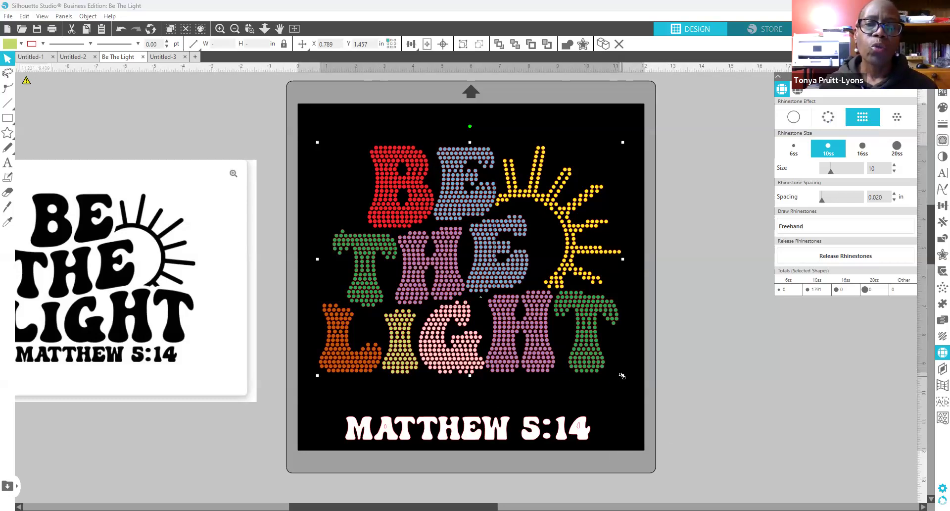
{"action": "left_click_drag", "start_coordinate": [627, 384], "coordinate": [634, 391]}
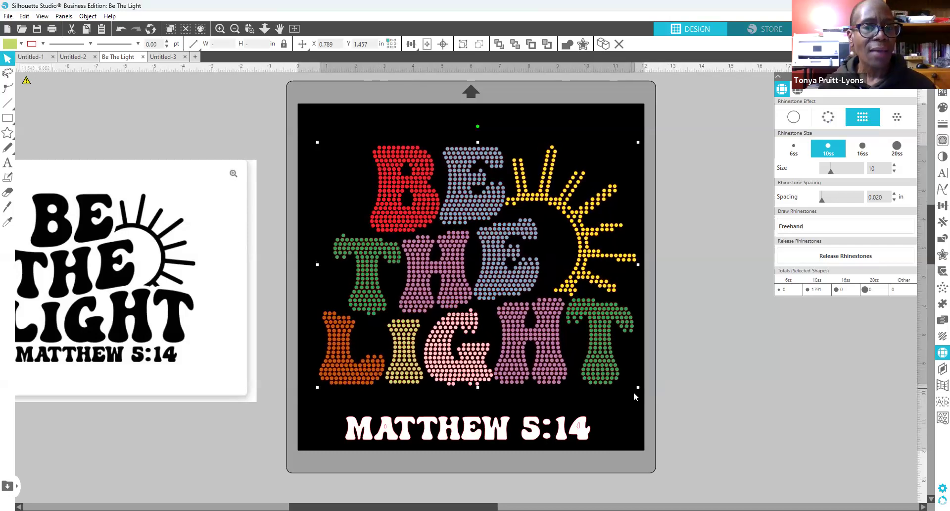
{"action": "left_click_drag", "start_coordinate": [635, 394], "coordinate": [640, 397]}
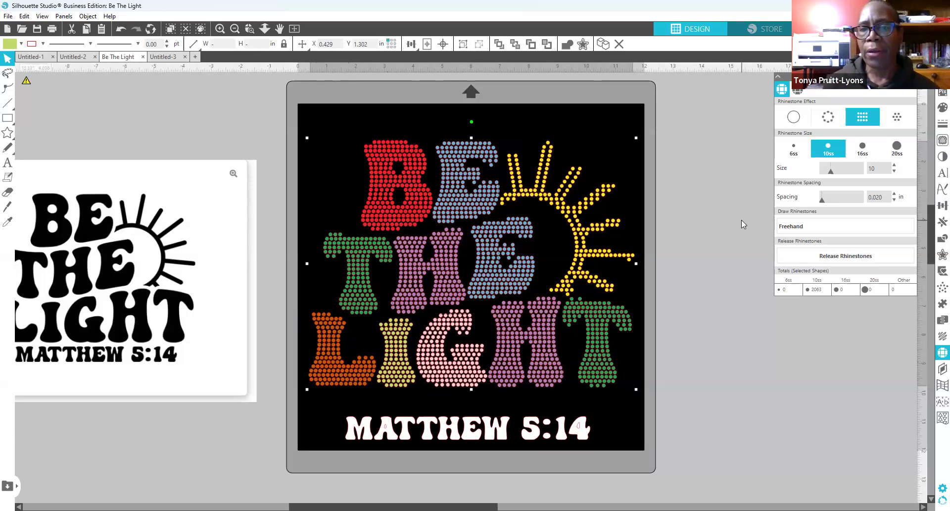
{"action": "left_click", "coordinate": [899, 117]}
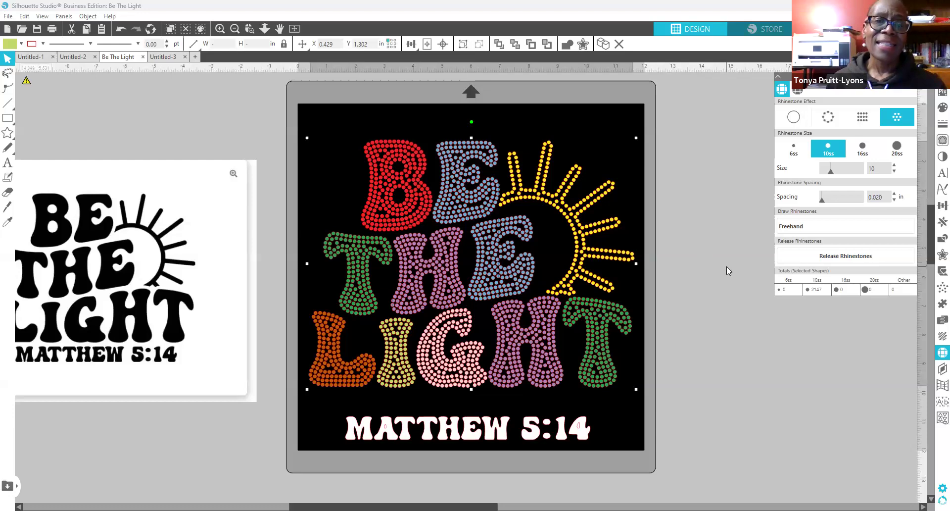
Step: Deselect the radially filled letters and select the yellow sun
{"action": "left_click", "coordinate": [668, 214]}
{"action": "left_click", "coordinate": [576, 216]}
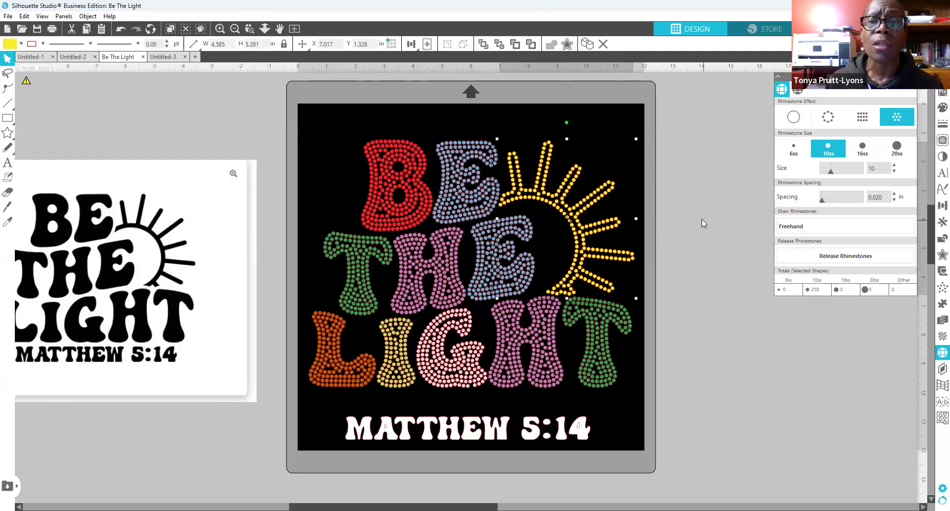
Step: Try Linear and Radial fills on the sun, then keep it as a 211-stone Edge outline
{"action": "left_click", "coordinate": [866, 117]}
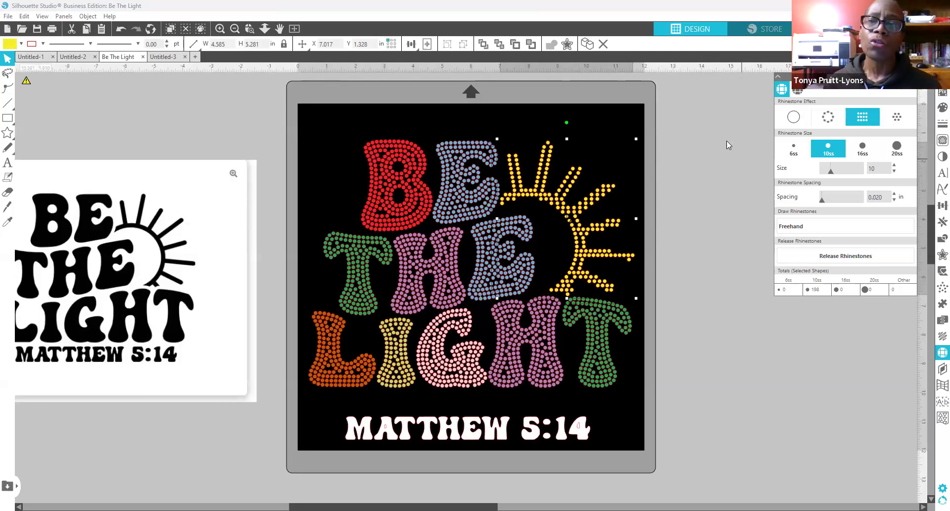
{"action": "left_click", "coordinate": [898, 114]}
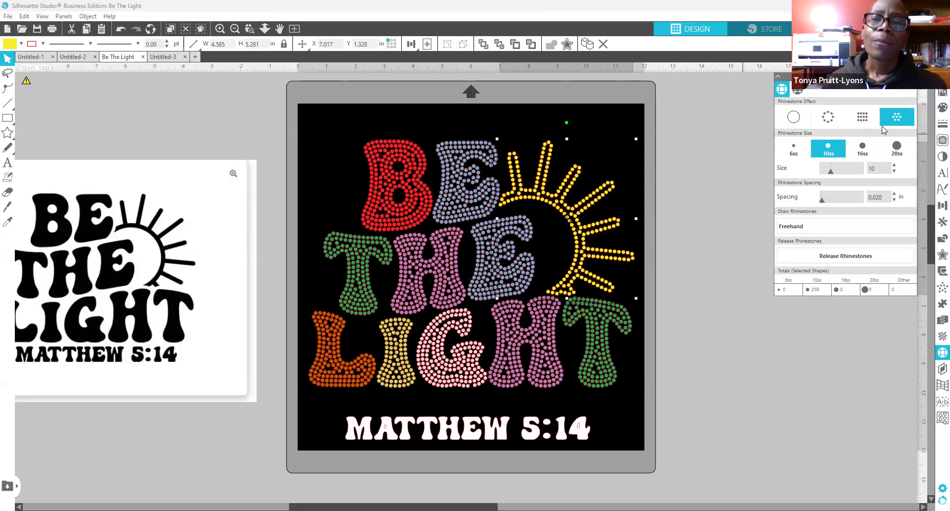
{"action": "left_click", "coordinate": [823, 118]}
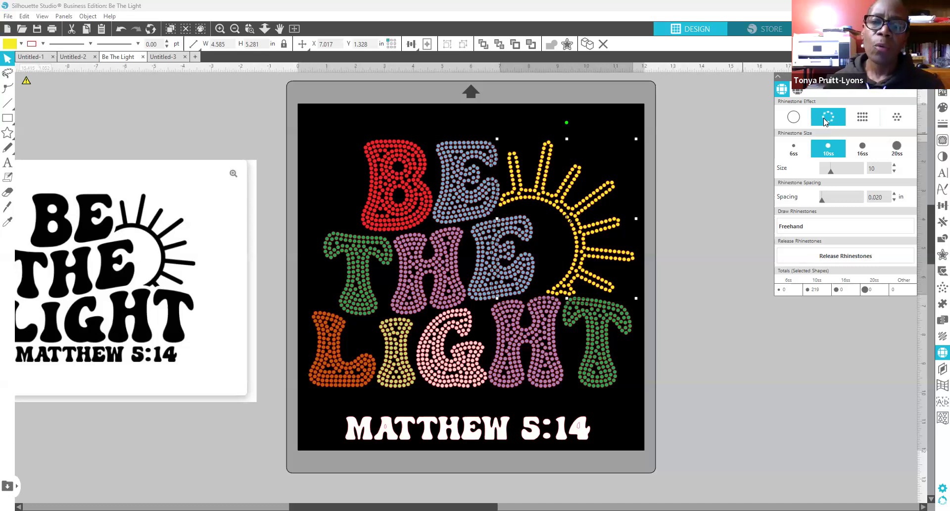
{"action": "left_click", "coordinate": [902, 118]}
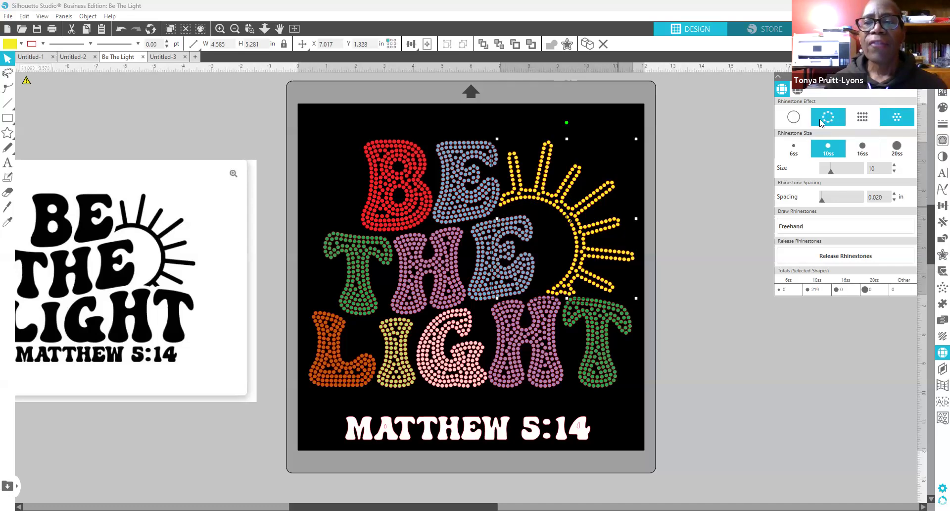
{"action": "left_click", "coordinate": [832, 118]}
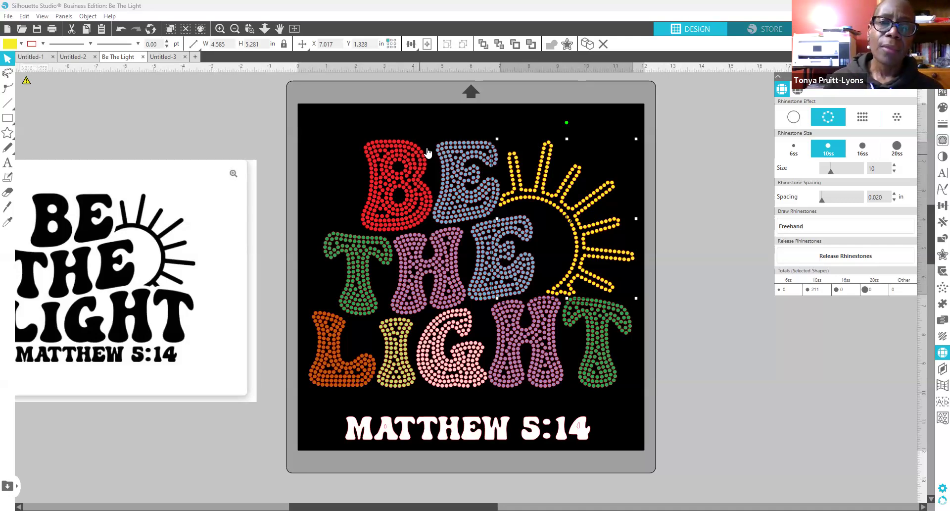
{"action": "left_click", "coordinate": [704, 262]}
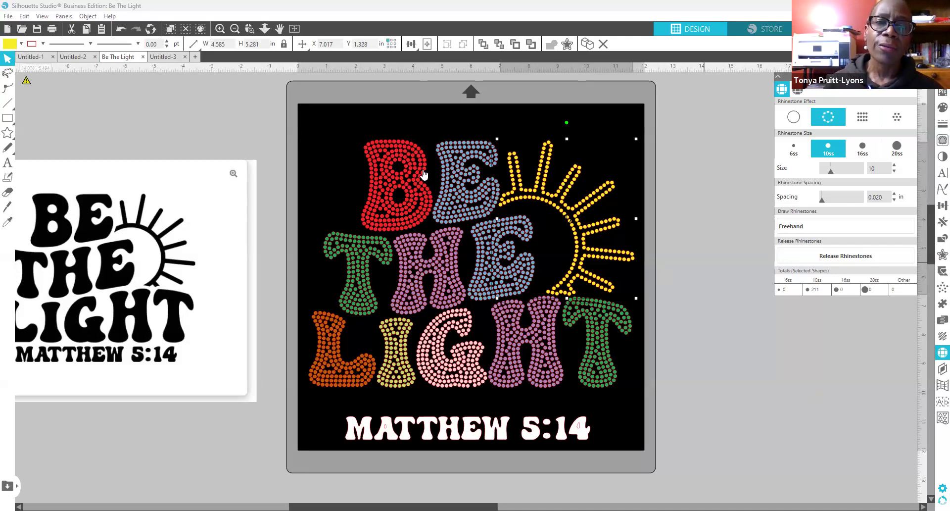
Step: Try pulling a rhinestone out of the B and moving the blue E, then undo those moves
{"action": "left_click", "coordinate": [394, 142]}
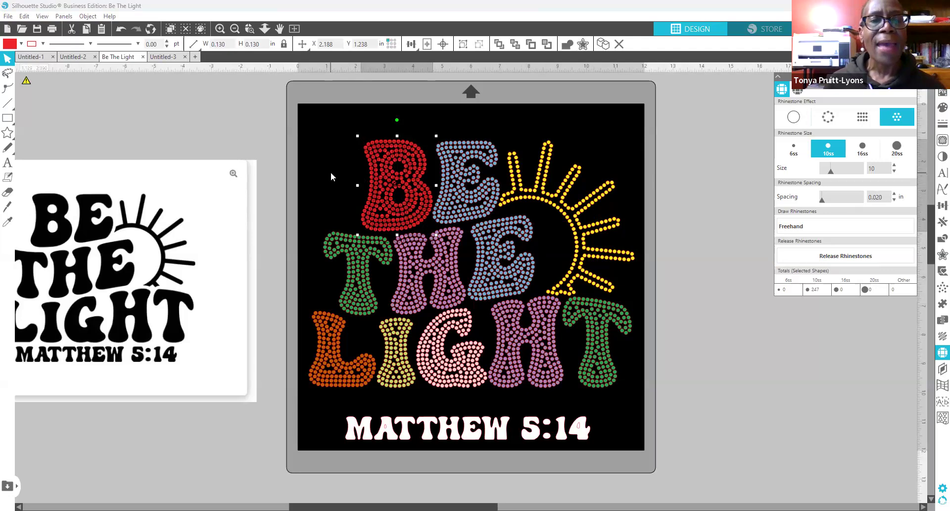
{"action": "left_click", "coordinate": [331, 158]}
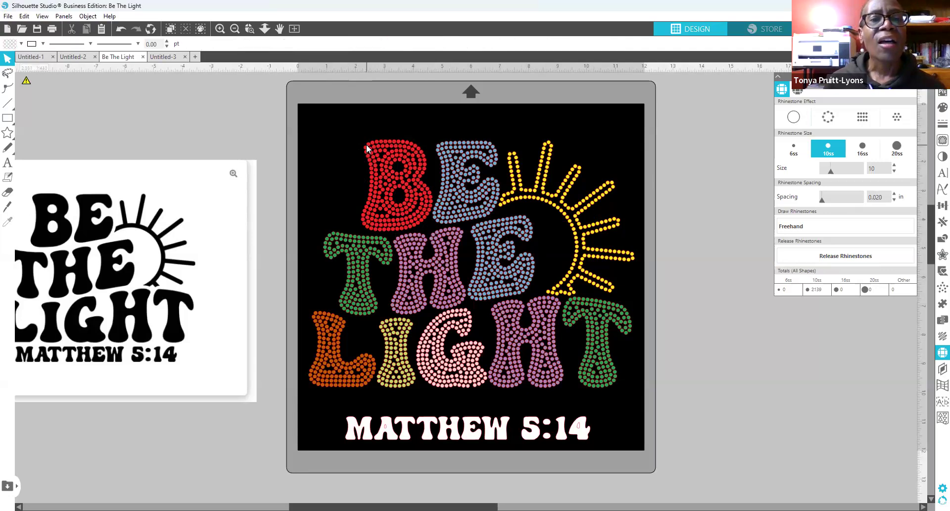
{"action": "left_click", "coordinate": [366, 147]}
{"action": "left_click_drag", "start_coordinate": [391, 147], "coordinate": [390, 120]}
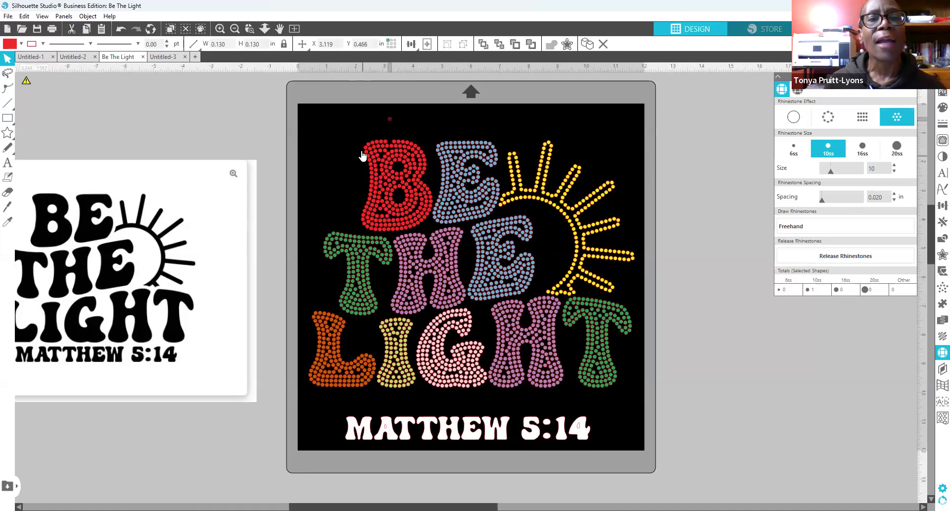
{"action": "left_click", "coordinate": [332, 154]}
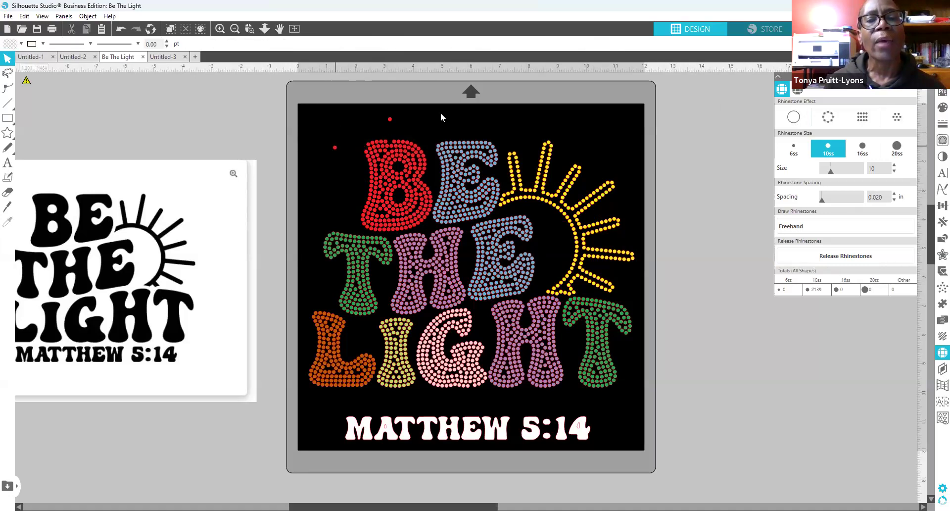
{"action": "left_click_drag", "start_coordinate": [476, 175], "coordinate": [472, 171]}
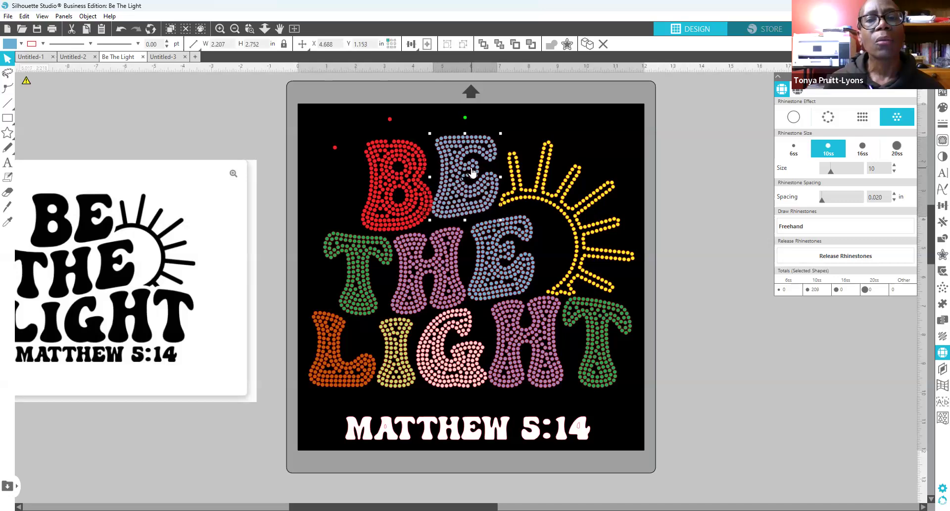
{"action": "left_click", "coordinate": [121, 30]}
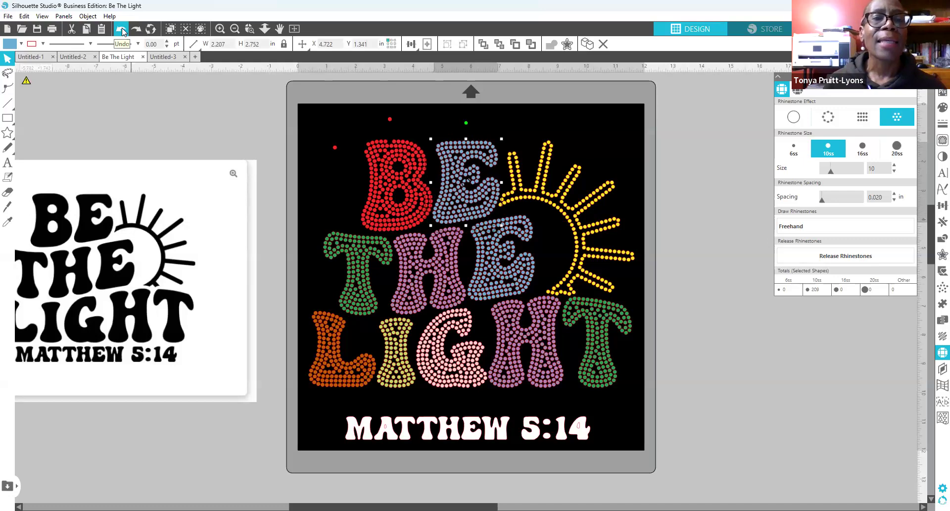
{"action": "left_click", "coordinate": [121, 30]}
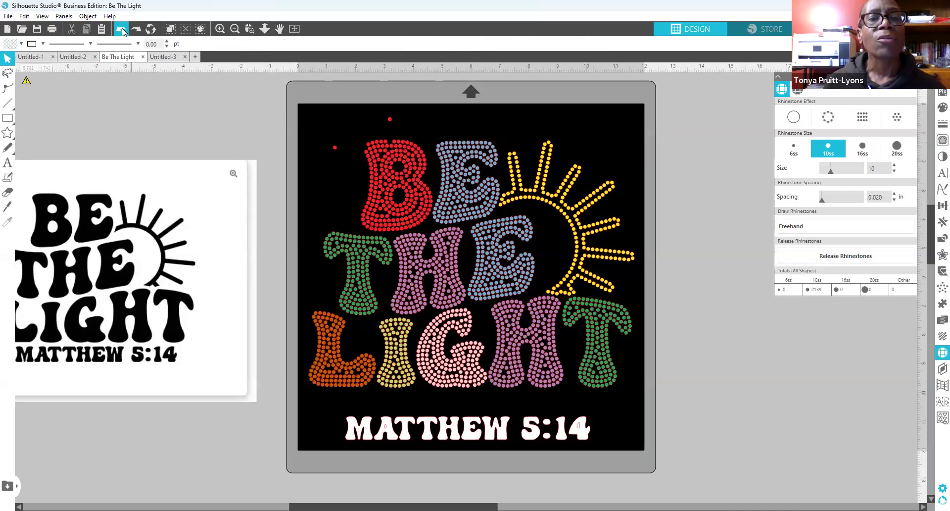
{"action": "left_click", "coordinate": [121, 30]}
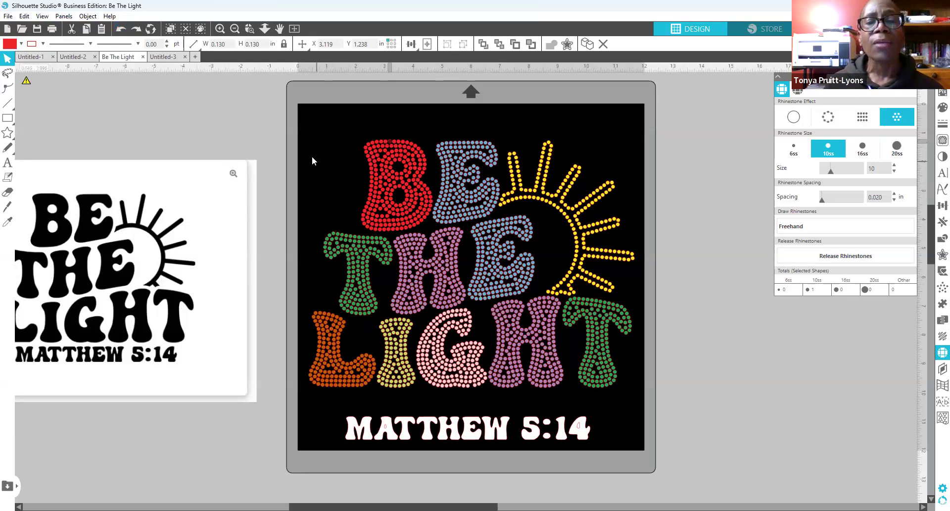
{"action": "left_click", "coordinate": [360, 158]}
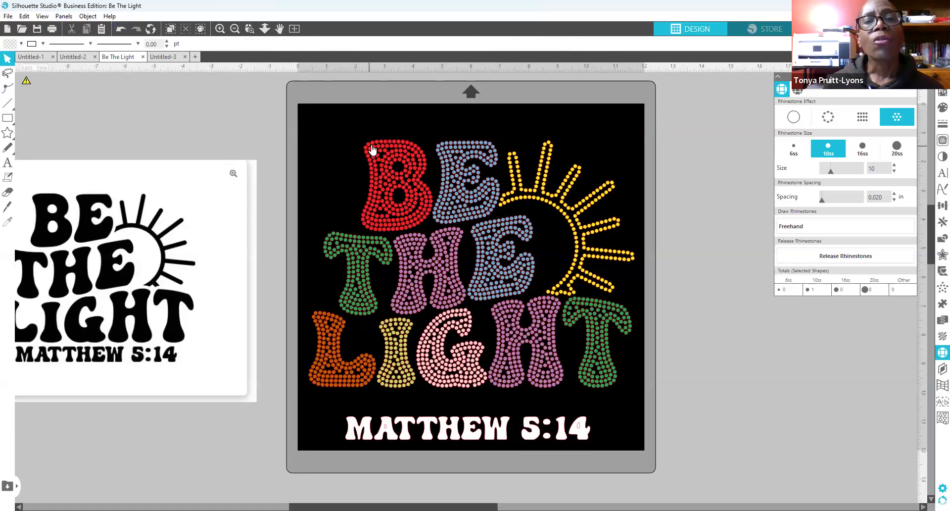
Step: Make one rhinestone on the B's top-left edge white, then pick another B rhinestone
{"action": "left_click", "coordinate": [373, 148]}
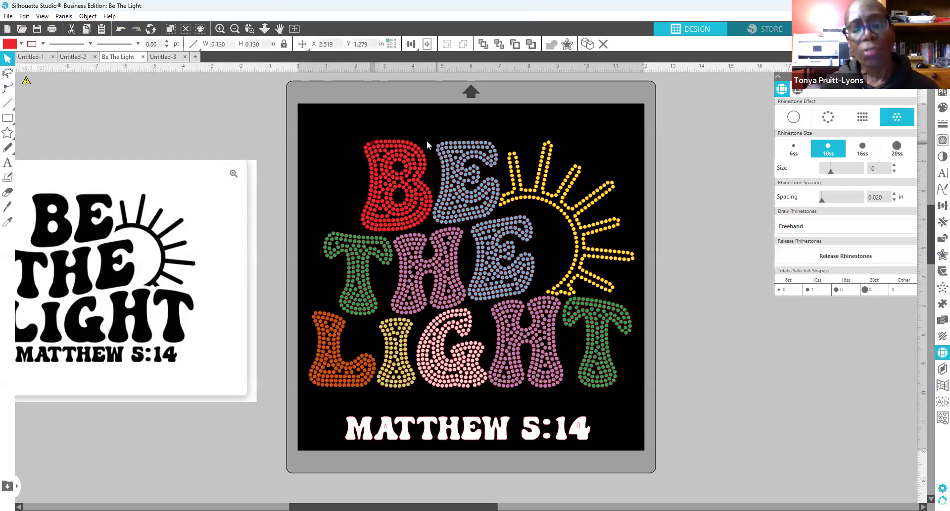
{"action": "left_click", "coordinate": [936, 115]}
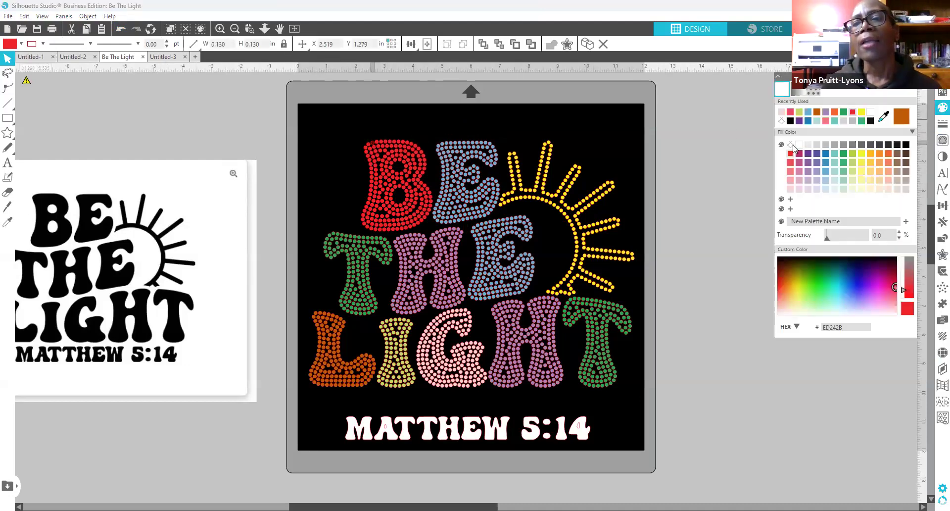
{"action": "left_click", "coordinate": [798, 144]}
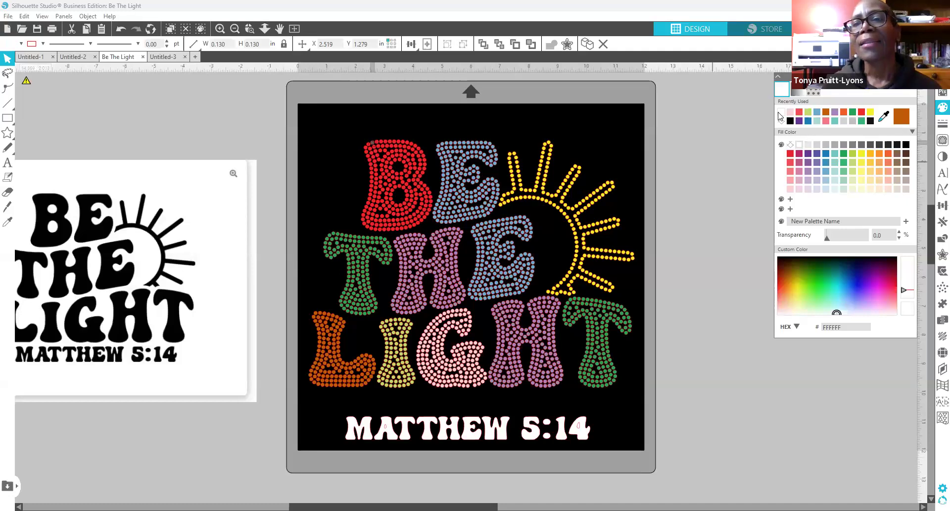
{"action": "left_click", "coordinate": [471, 116]}
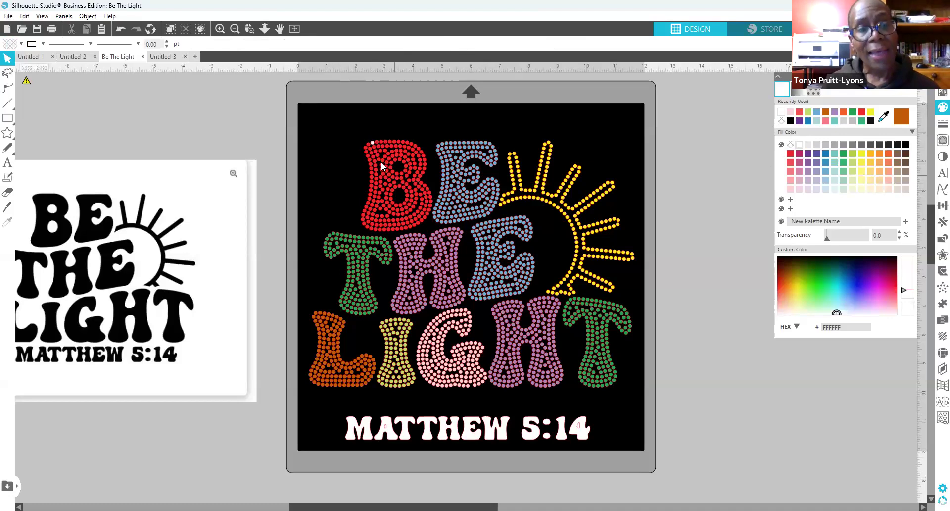
{"action": "left_click", "coordinate": [376, 141]}
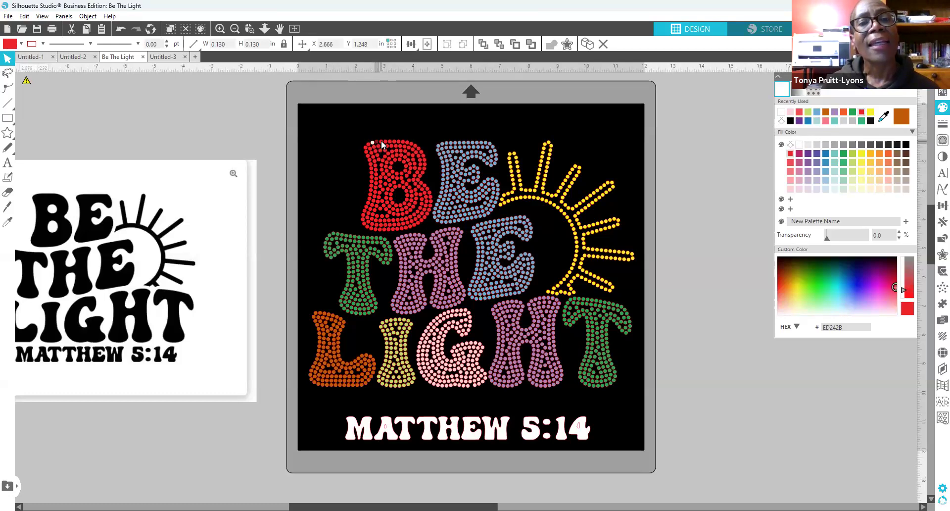
Step: Nudge a top rhinestone of the B, then undo repeatedly until the B is uniformly red
{"action": "left_click", "coordinate": [382, 144]}
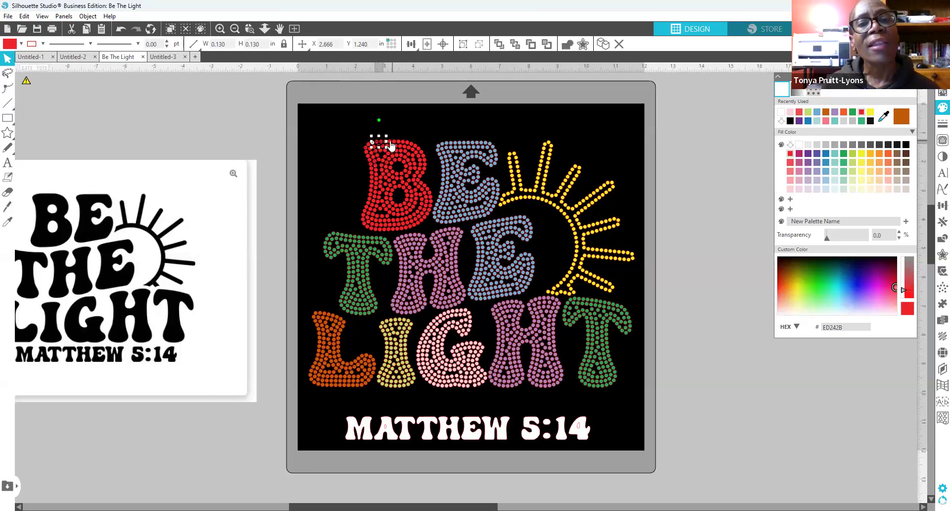
{"action": "left_click_drag", "start_coordinate": [391, 145], "coordinate": [422, 151]}
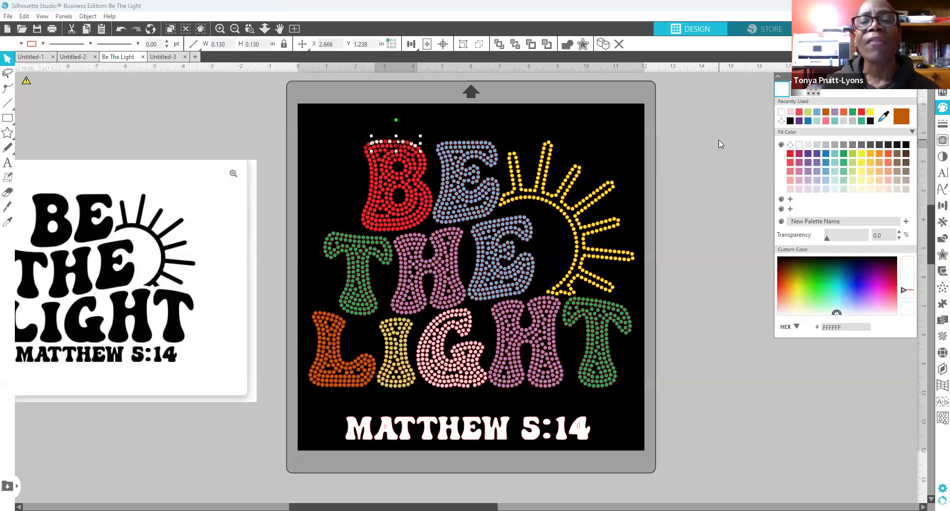
{"action": "left_click", "coordinate": [685, 172]}
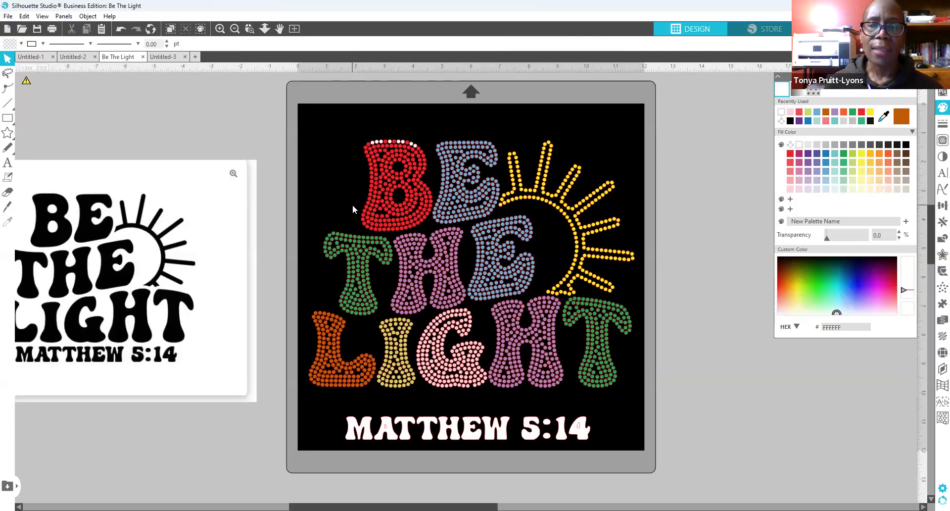
{"action": "left_click", "coordinate": [121, 29]}
{"action": "left_click", "coordinate": [119, 33]}
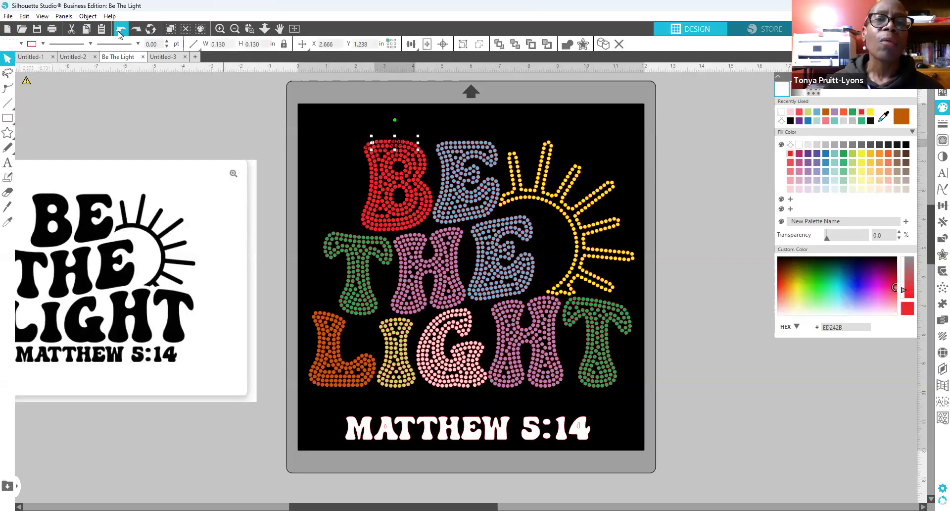
{"action": "left_click", "coordinate": [120, 33]}
{"action": "left_click", "coordinate": [119, 32]}
{"action": "left_click", "coordinate": [119, 33]}
{"action": "left_click", "coordinate": [119, 33]}
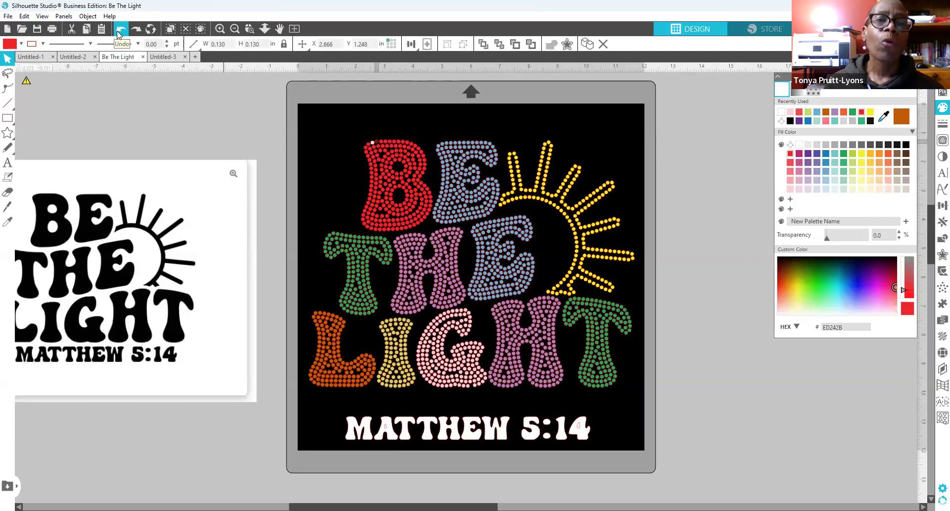
{"action": "left_click", "coordinate": [119, 33]}
{"action": "left_click", "coordinate": [120, 31]}
{"action": "left_click", "coordinate": [121, 31]}
{"action": "left_click", "coordinate": [120, 32]}
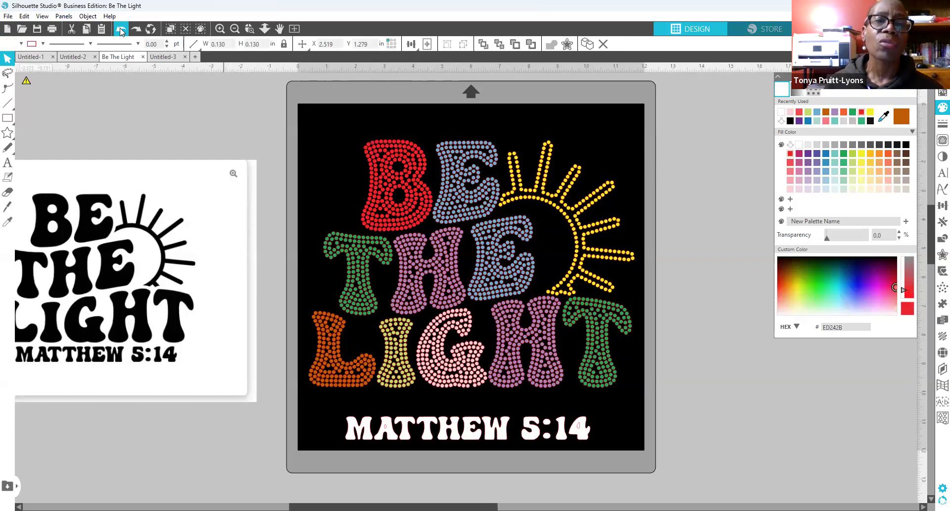
{"action": "left_click", "coordinate": [120, 32]}
{"action": "left_click", "coordinate": [120, 32]}
{"action": "left_click", "coordinate": [120, 31]}
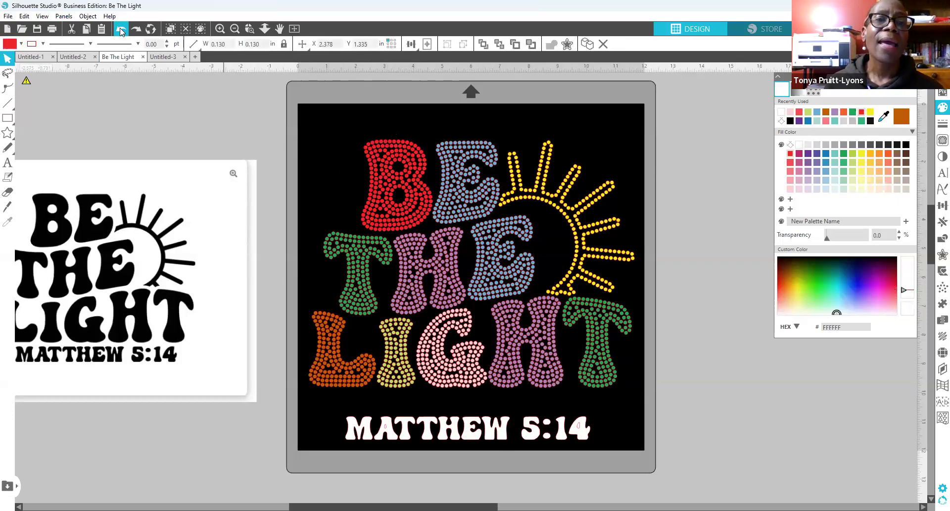
{"action": "left_click", "coordinate": [120, 31]}
{"action": "left_click", "coordinate": [121, 32]}
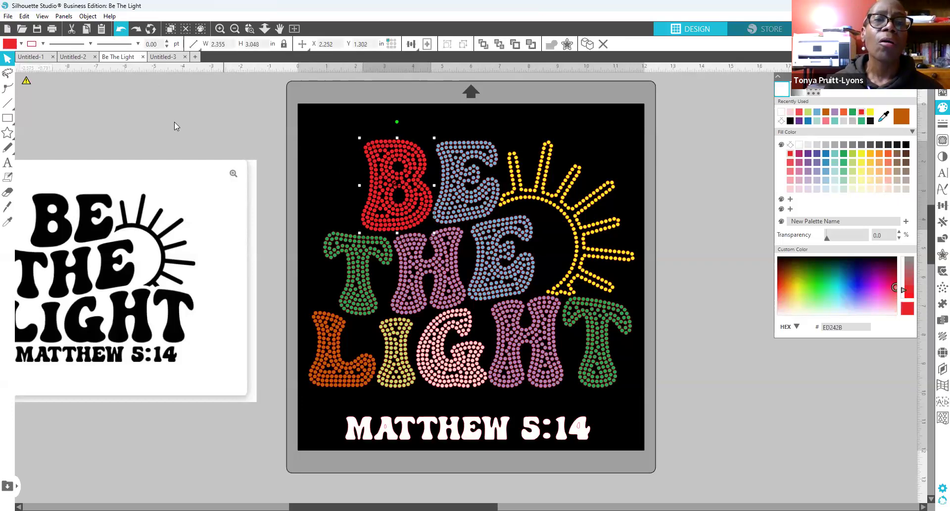
Step: Try moving the rhinestone B higher, undo it, and select the lettering group
{"action": "left_click_drag", "start_coordinate": [424, 194], "coordinate": [389, 200]}
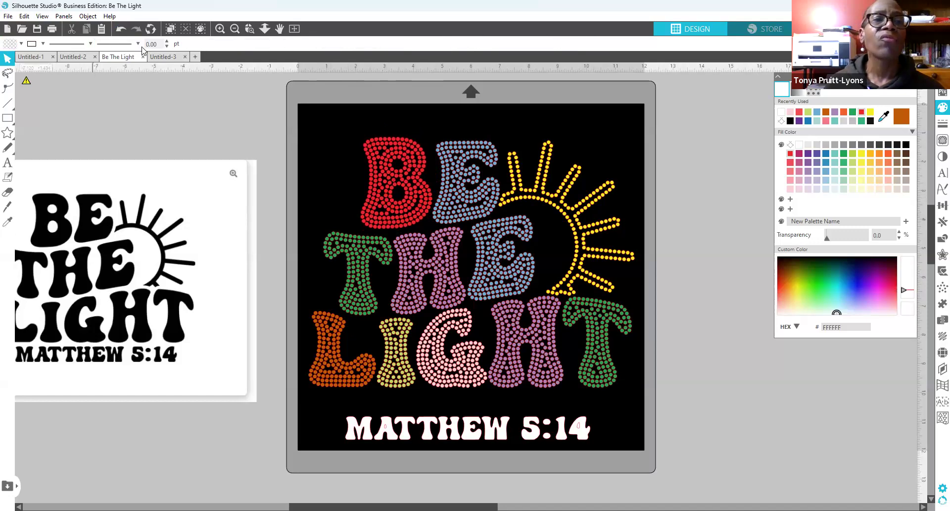
{"action": "left_click", "coordinate": [119, 29]}
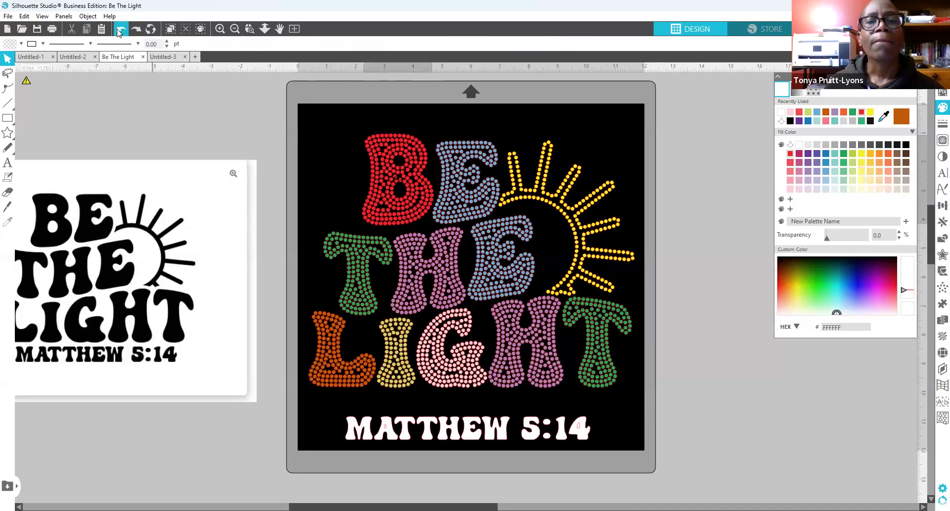
{"action": "left_click", "coordinate": [119, 29]}
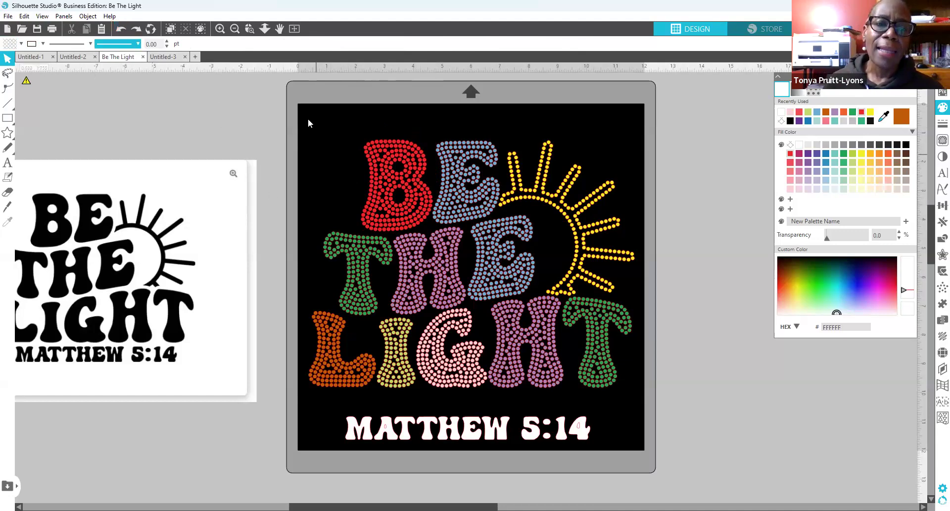
{"action": "left_click", "coordinate": [488, 348]}
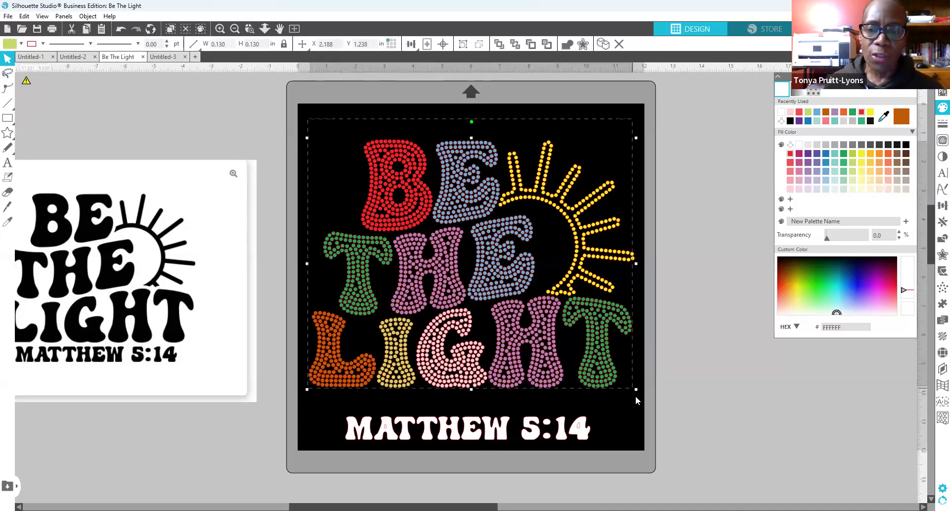
Step: Remove the rhinestone effect from all the lettering and the sun, leaving solid colour fills
{"action": "left_click_drag", "start_coordinate": [635, 402], "coordinate": [634, 398]}
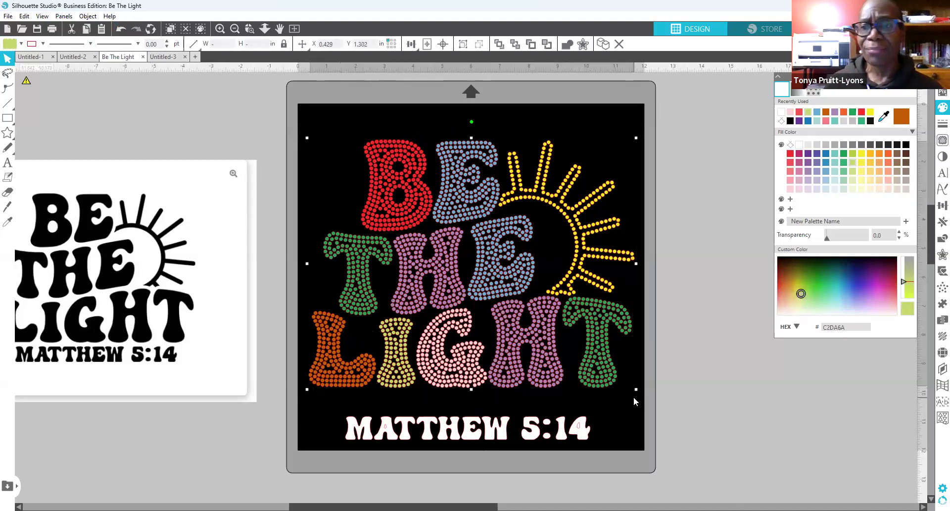
{"action": "left_click", "coordinate": [937, 355]}
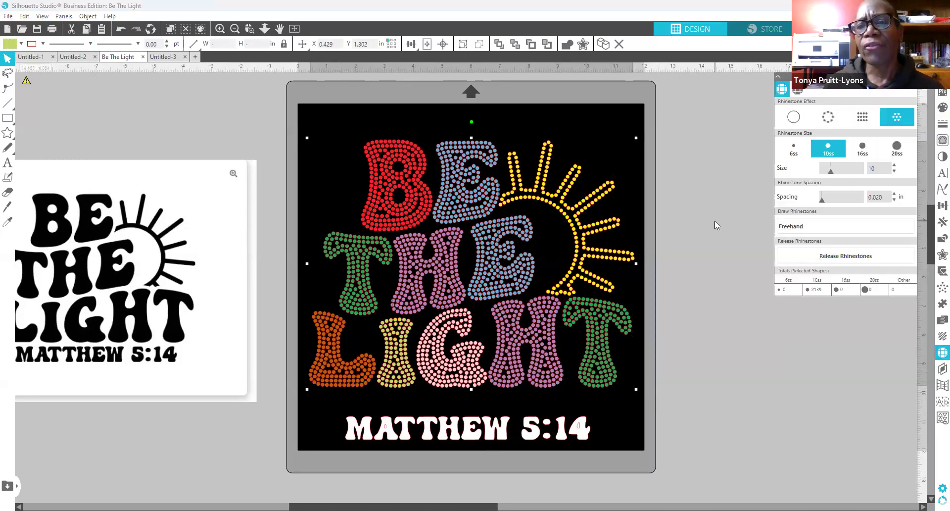
{"action": "left_click", "coordinate": [793, 118]}
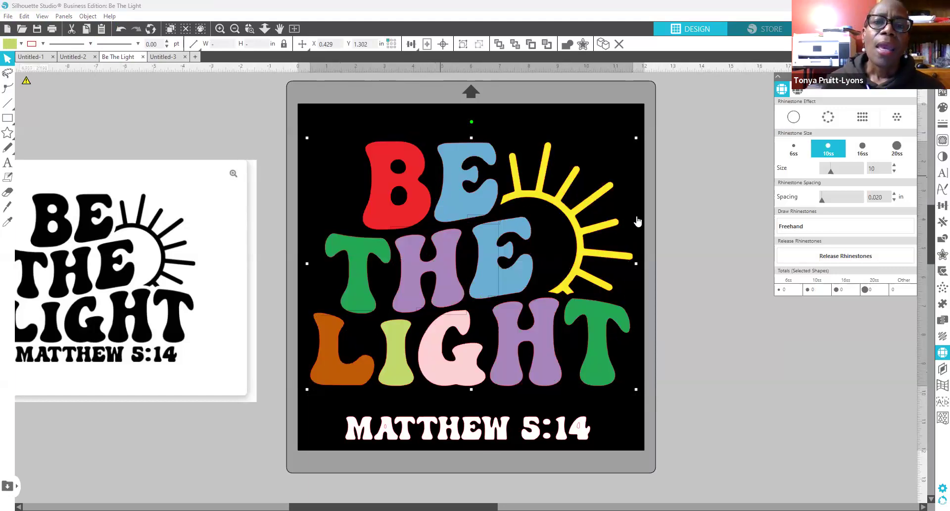
{"action": "left_click", "coordinate": [717, 257]}
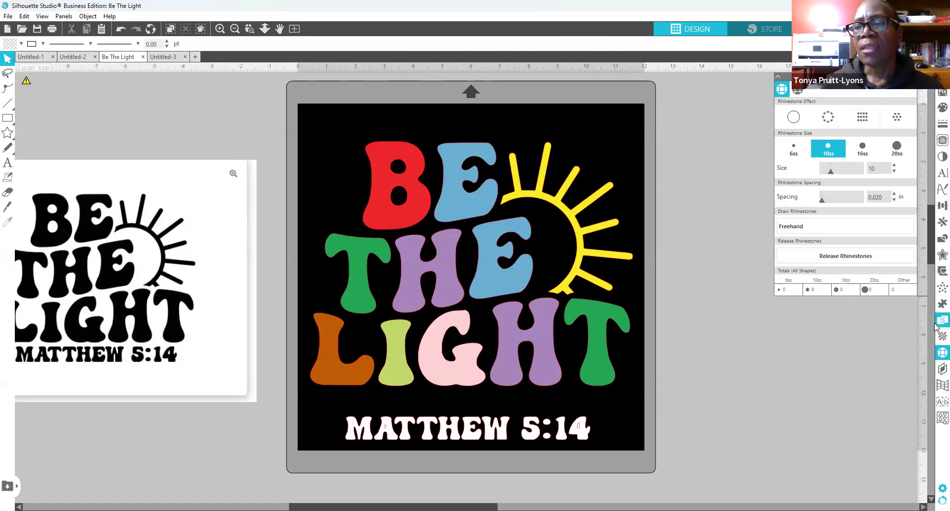
{"action": "left_click", "coordinate": [942, 255]}
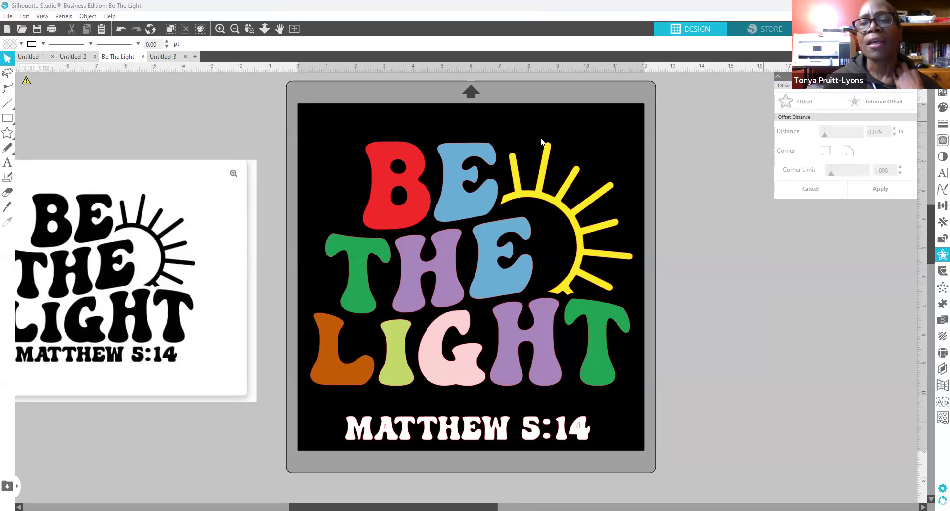
Step: Select the red B for offsetting
{"action": "left_click", "coordinate": [401, 228]}
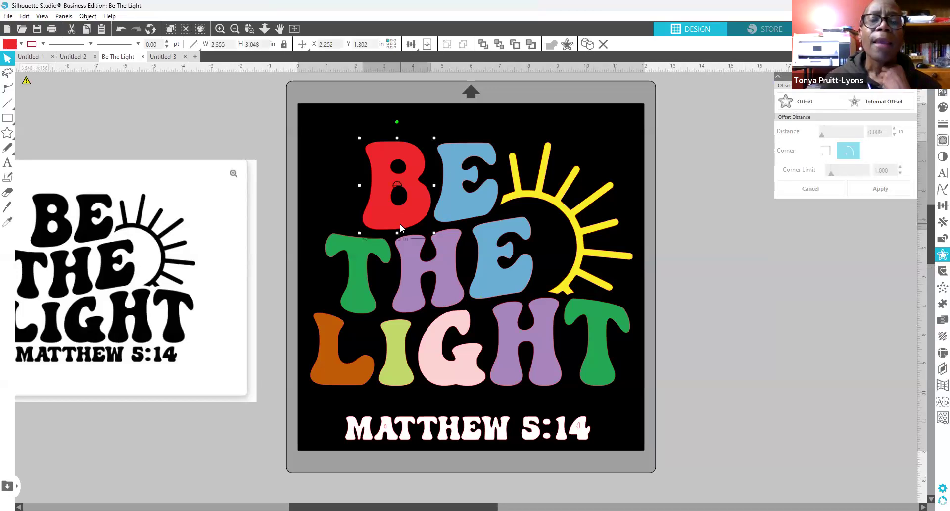
Step: Add an outward offset outline around the red B with a 0.1 in distance
{"action": "left_click", "coordinate": [807, 105]}
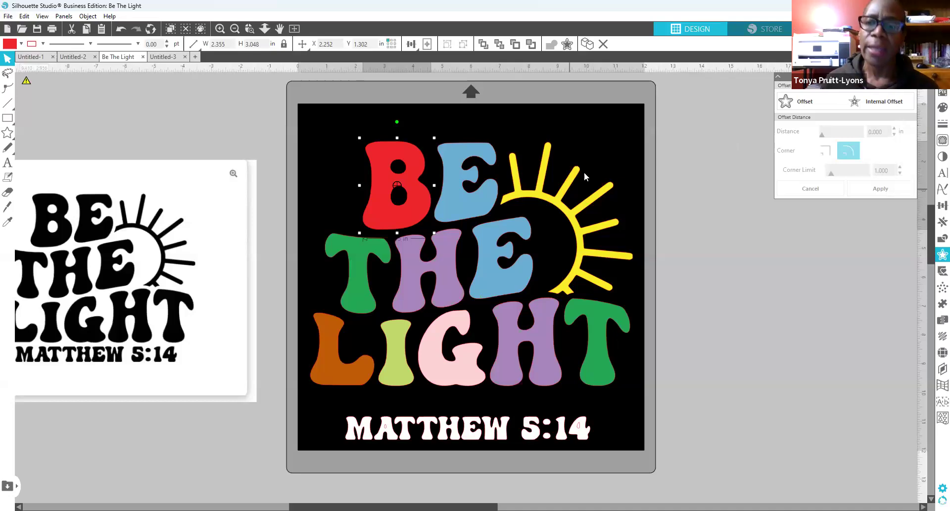
{"action": "left_click", "coordinate": [802, 103]}
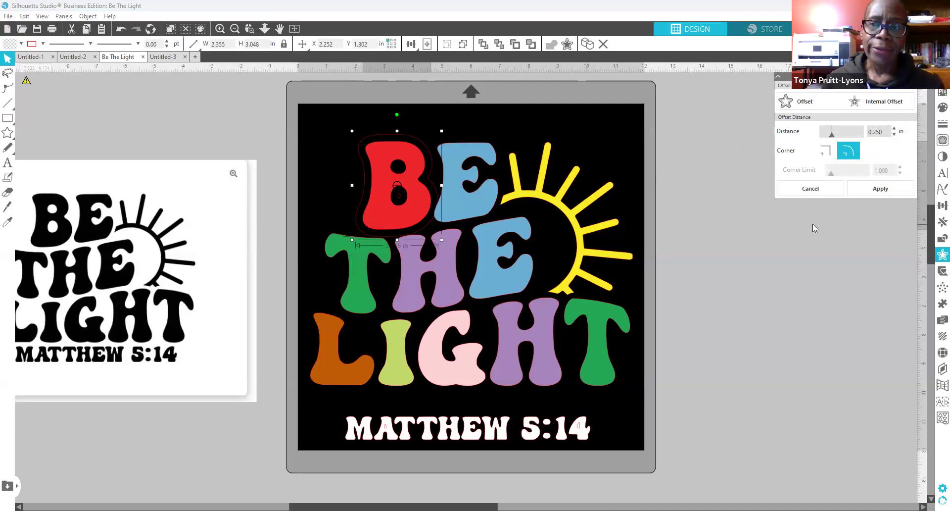
{"action": "double_click", "coordinate": [872, 131]}
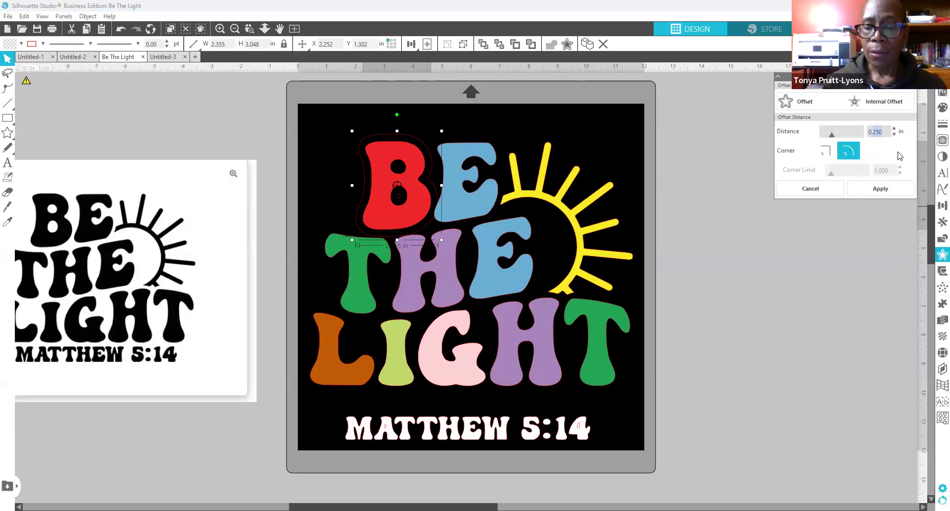
{"action": "type", "text": "0.13"}
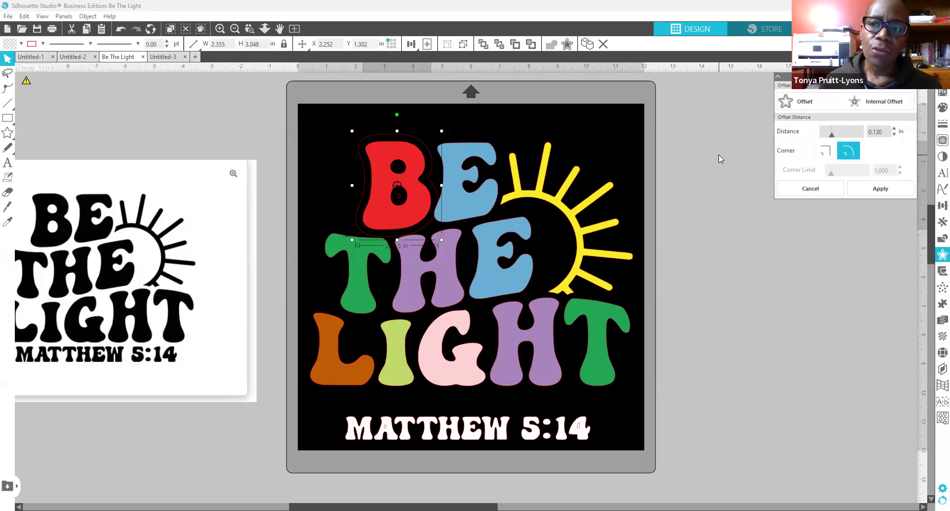
{"action": "left_click", "coordinate": [938, 354]}
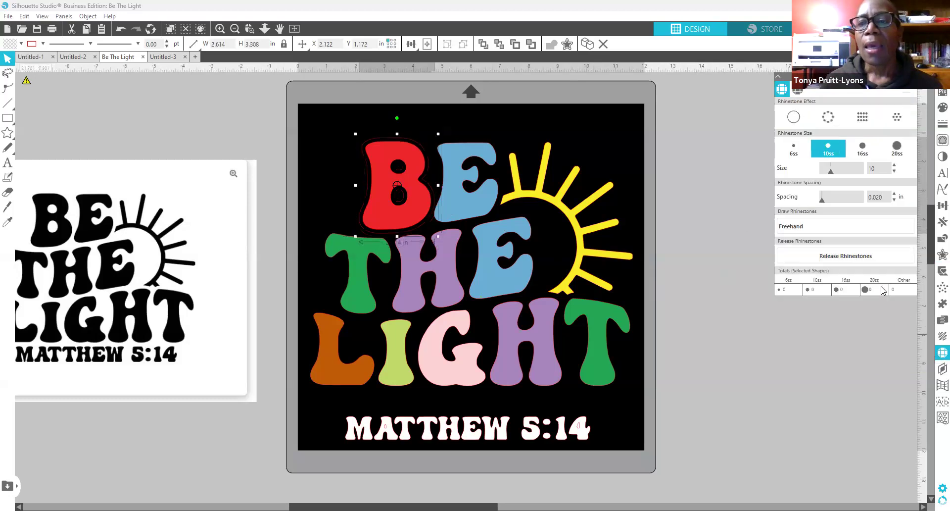
Step: Turn the B's offset outline into white rhinestones using the outline effect
{"action": "left_click", "coordinate": [832, 117]}
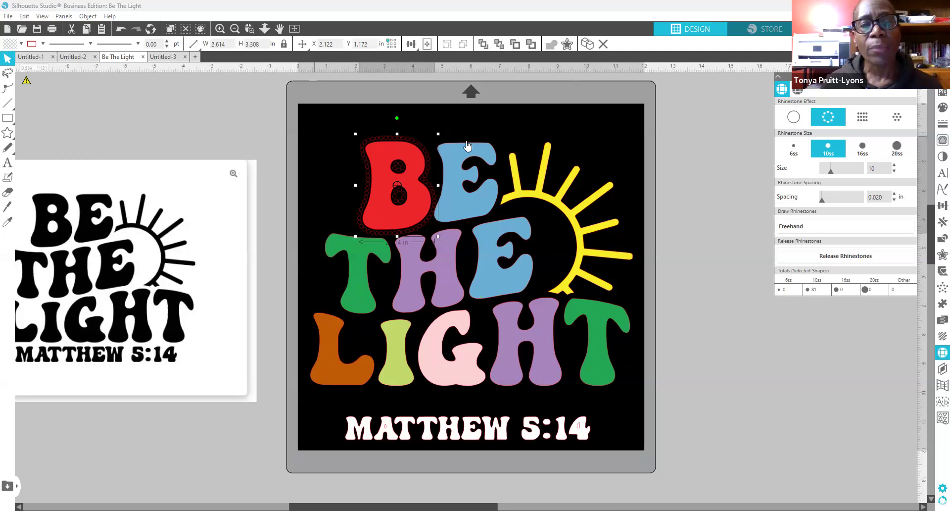
{"action": "left_click", "coordinate": [940, 108]}
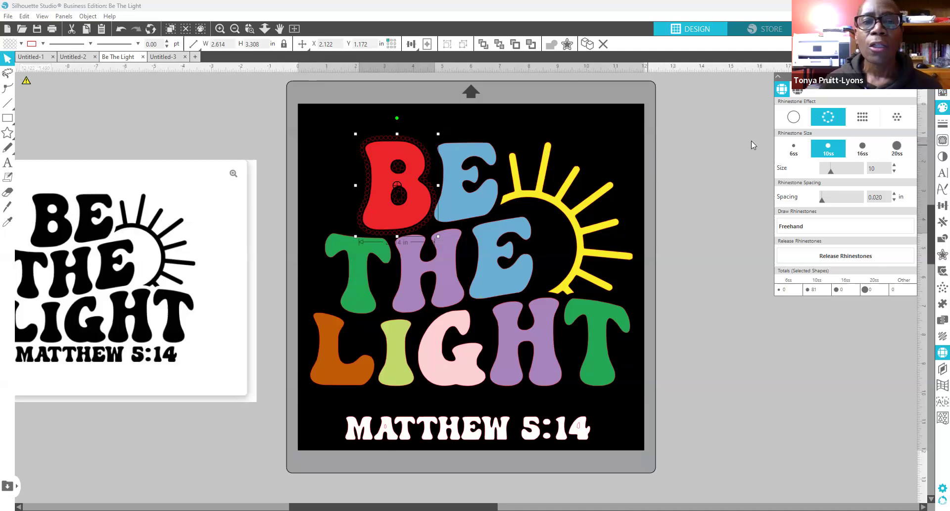
{"action": "left_click", "coordinate": [781, 112]}
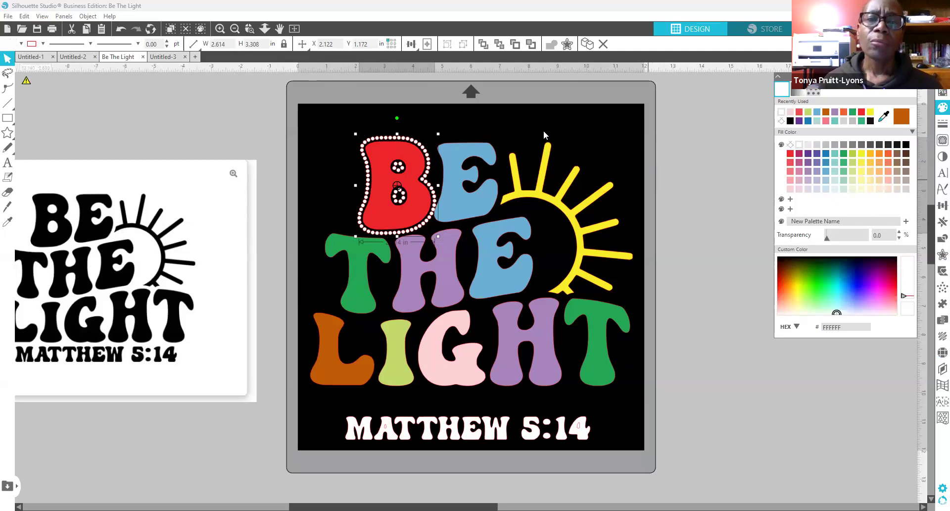
{"action": "left_click", "coordinate": [693, 163]}
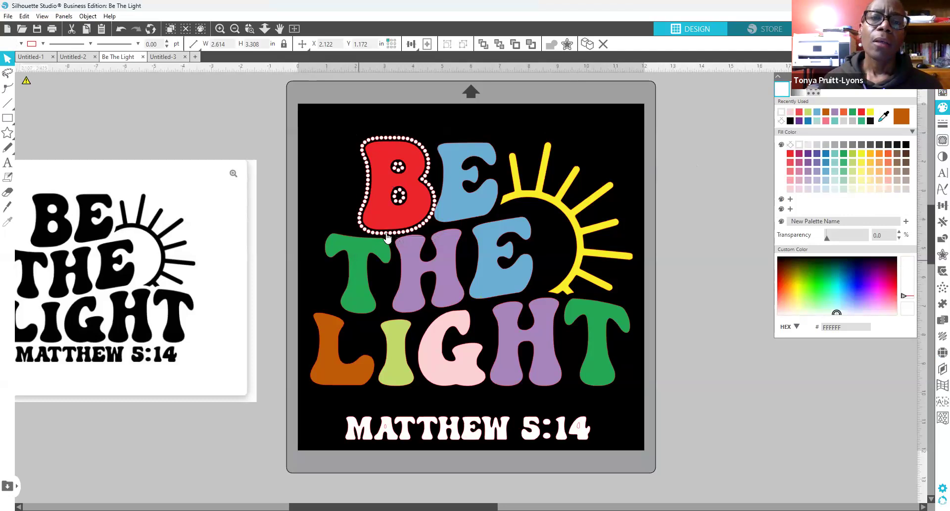
Step: Pack the red B with a Radial Fill of rhinestones, then reselect it and nudge it up
{"action": "left_click", "coordinate": [390, 226]}
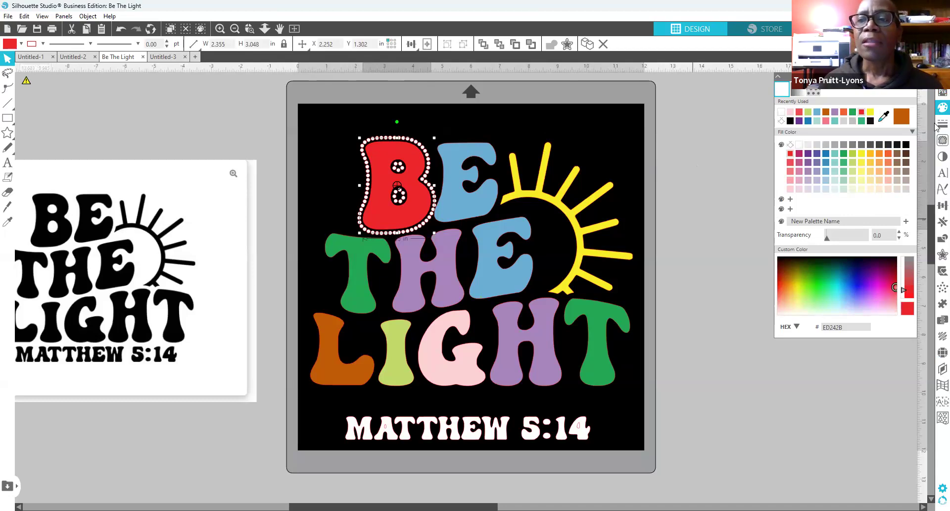
{"action": "left_click", "coordinate": [937, 352]}
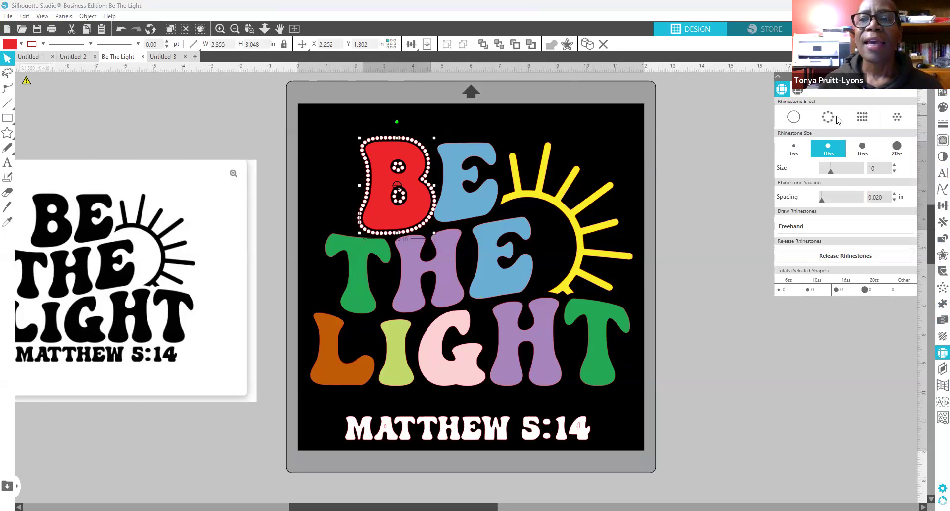
{"action": "left_click", "coordinate": [894, 118]}
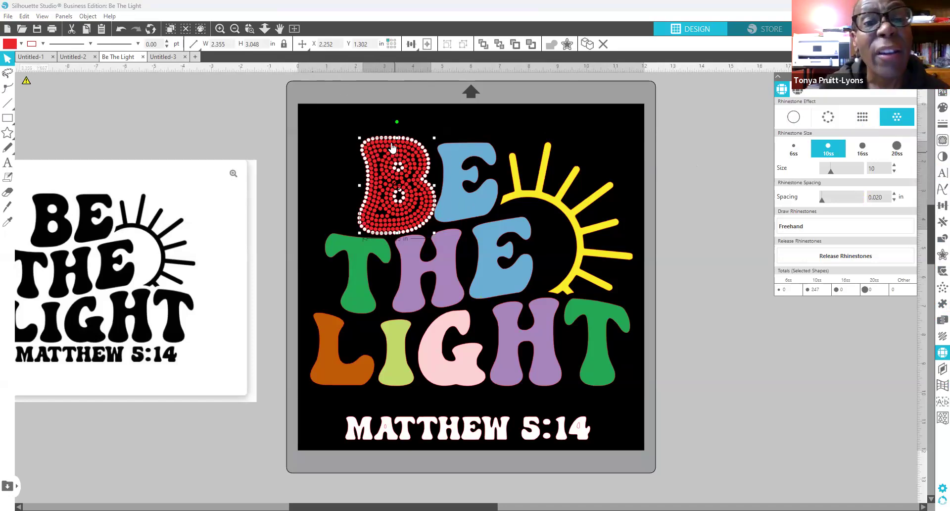
{"action": "left_click", "coordinate": [330, 197]}
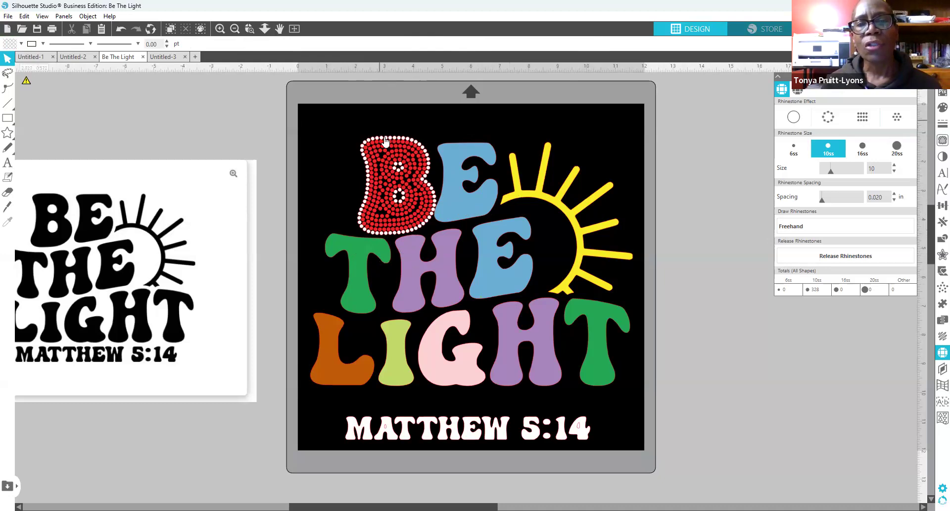
{"action": "left_click", "coordinate": [426, 216]}
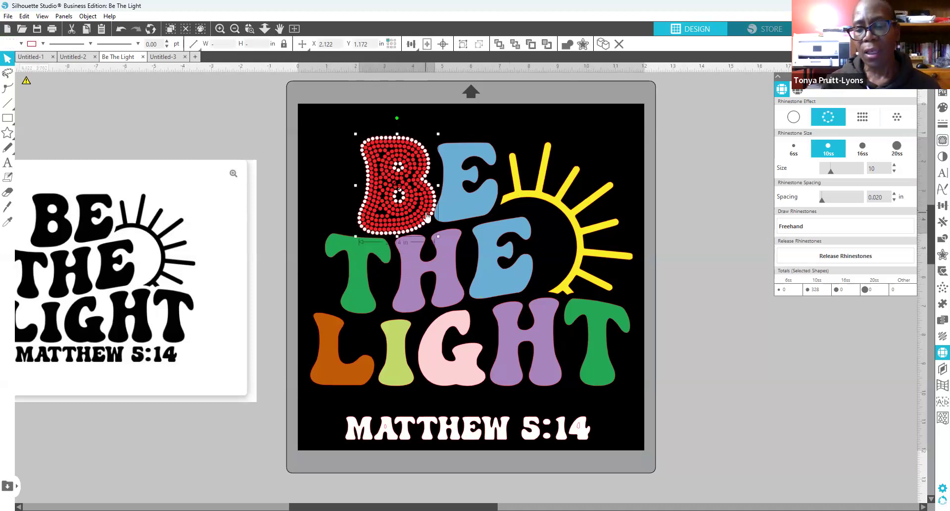
{"action": "key", "text": "Up"}
Step: Nudge the B left, then undo repeatedly until its red rhinestone fill is removed
{"action": "key", "text": "Left"}
{"action": "key", "text": "Left"}
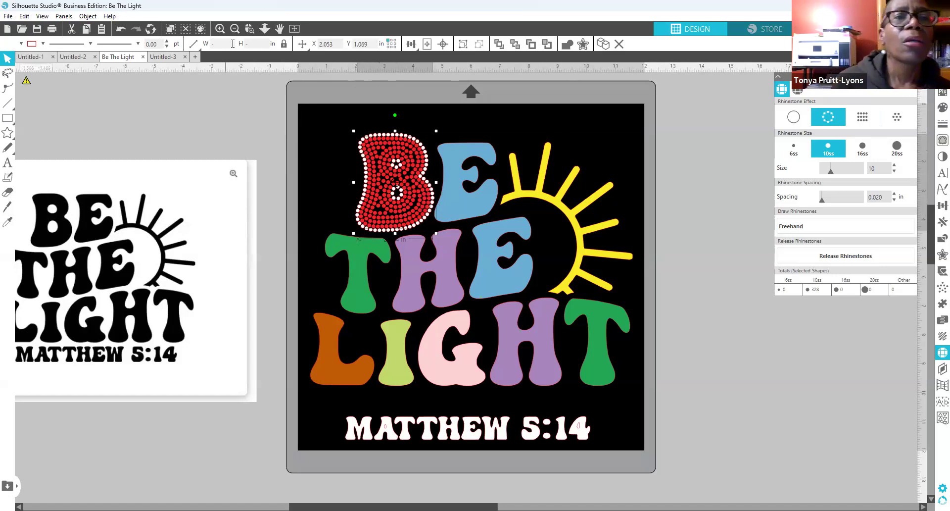
{"action": "left_click", "coordinate": [121, 30]}
{"action": "left_click", "coordinate": [120, 30]}
{"action": "left_click", "coordinate": [122, 31]}
{"action": "left_click", "coordinate": [121, 31]}
{"action": "left_click", "coordinate": [122, 31]}
{"action": "left_click", "coordinate": [121, 31]}
{"action": "left_click", "coordinate": [121, 30]}
{"action": "left_click", "coordinate": [121, 31]}
{"action": "left_click", "coordinate": [121, 30]}
{"action": "left_click", "coordinate": [121, 30]}
{"action": "left_click", "coordinate": [121, 31]}
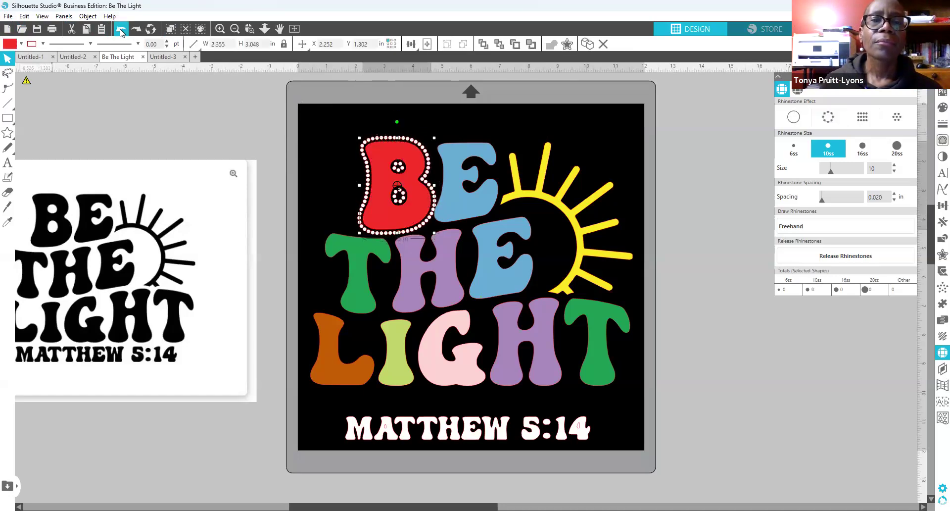
{"action": "left_click", "coordinate": [122, 31]}
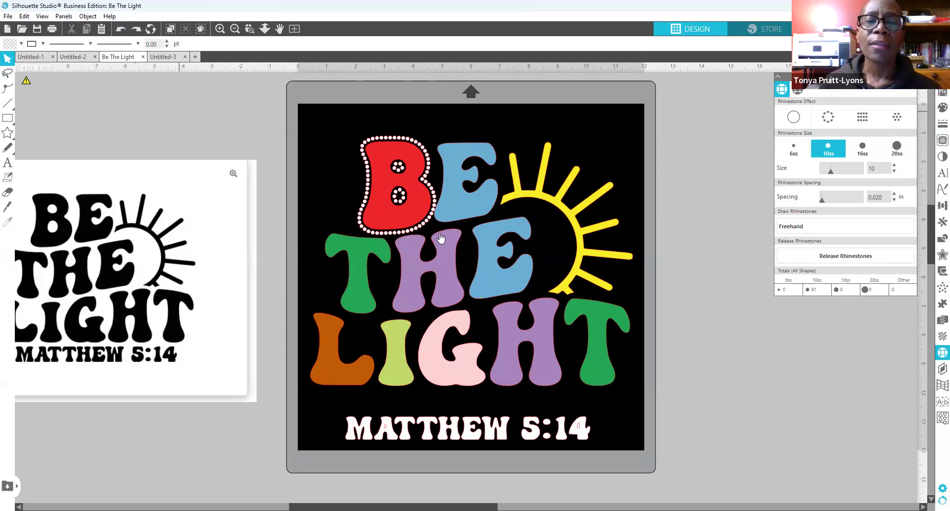
Step: Change the B's fill colour from red to yellow
{"action": "left_click", "coordinate": [412, 153]}
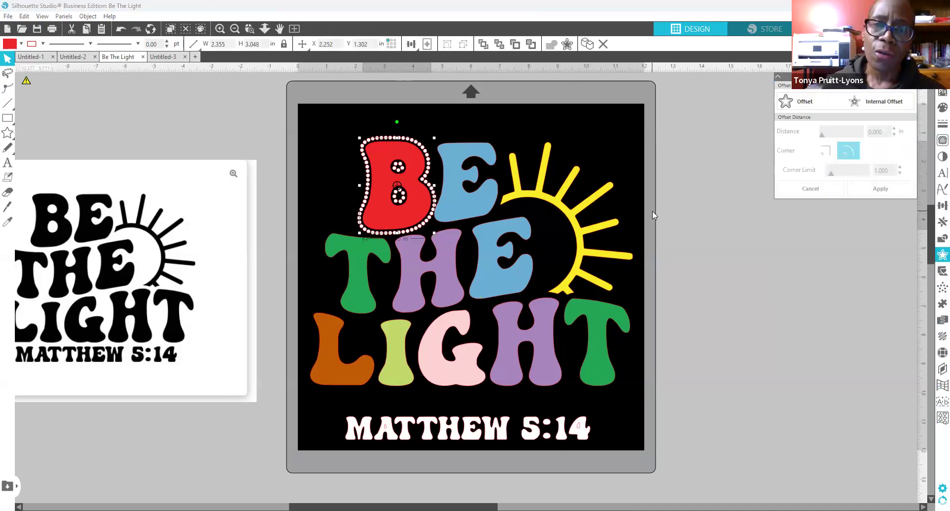
{"action": "left_click", "coordinate": [880, 101]}
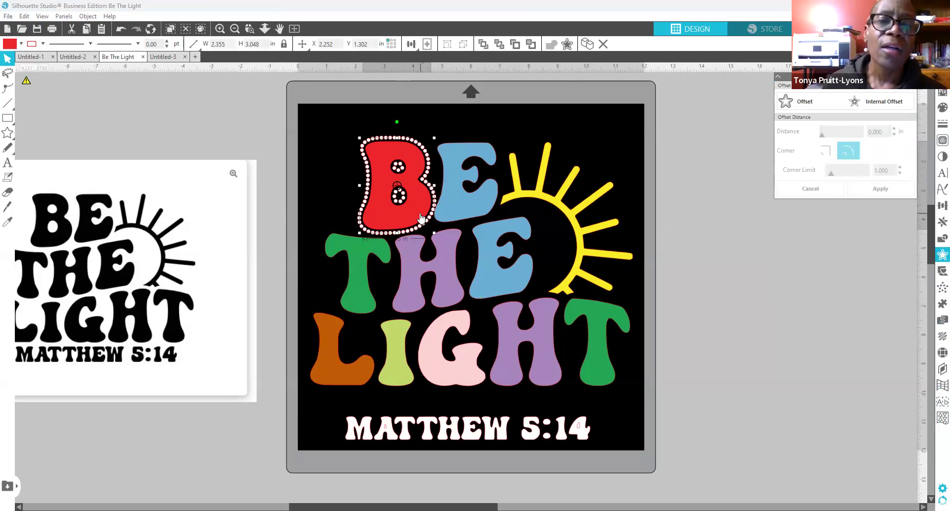
{"action": "left_click", "coordinate": [942, 107]}
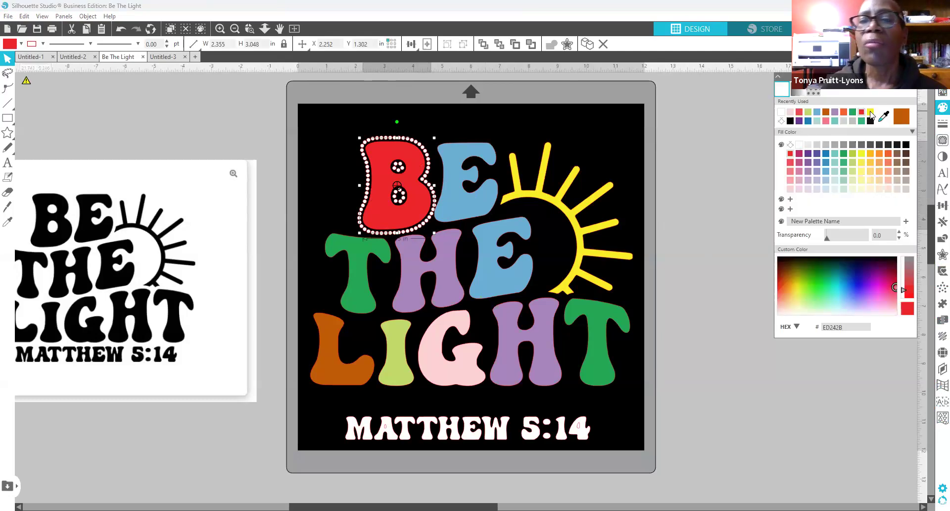
{"action": "left_click", "coordinate": [861, 154]}
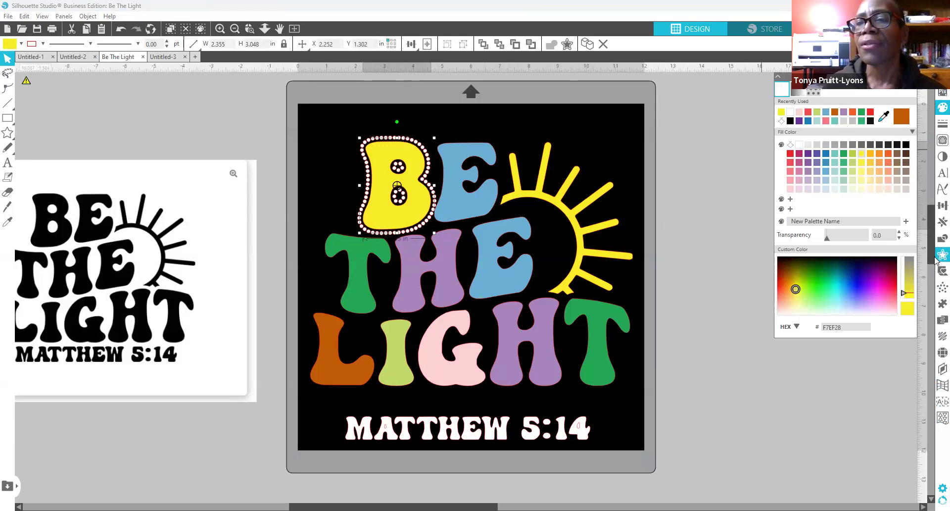
Step: Preview a 0.130 in internal offset inside the yellow B
{"action": "left_click", "coordinate": [911, 77]}
{"action": "left_click", "coordinate": [873, 102]}
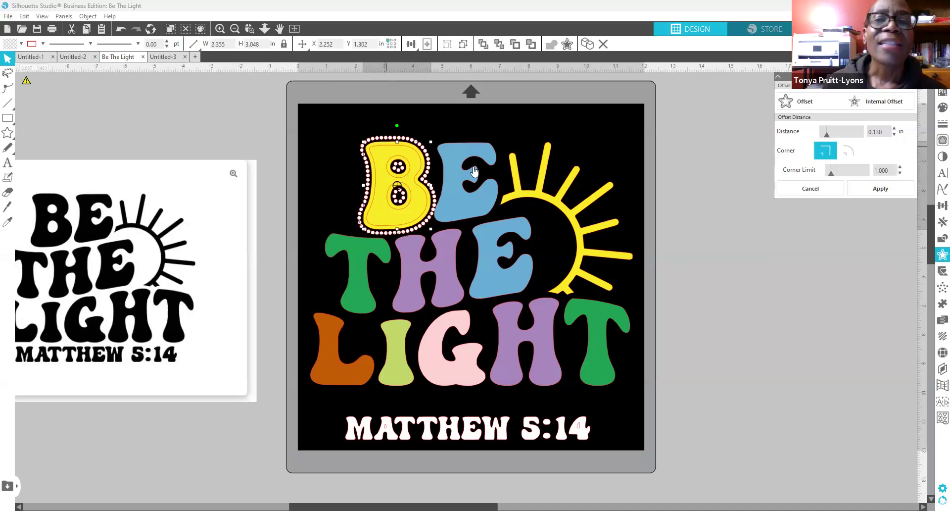
{"action": "left_click", "coordinate": [936, 354]}
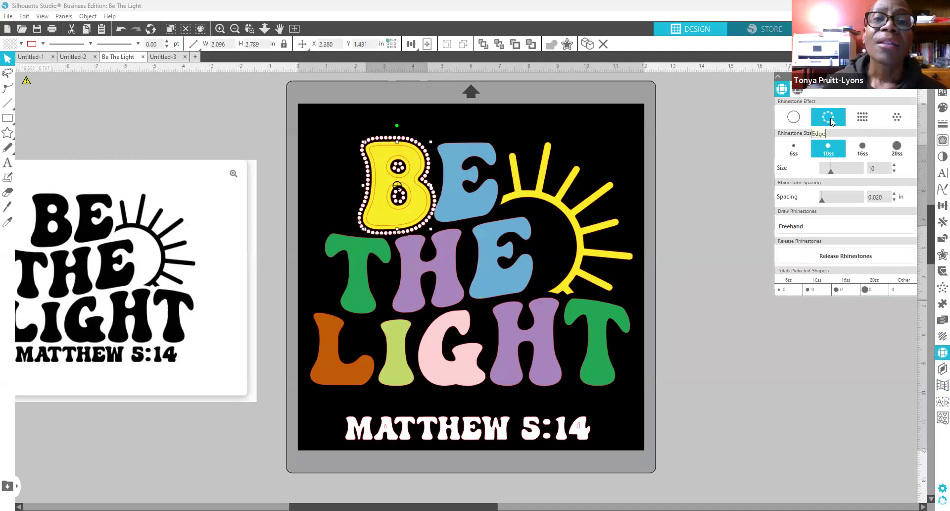
Step: Try a Radial rhinestone fill on the yellow B, move it aside and colour the stones yellow
{"action": "left_click", "coordinate": [873, 118]}
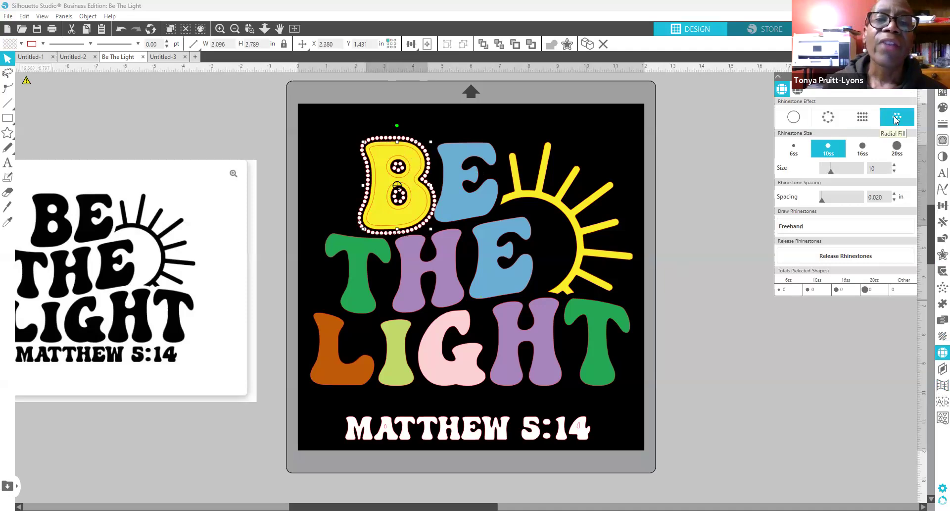
{"action": "left_click", "coordinate": [896, 118]}
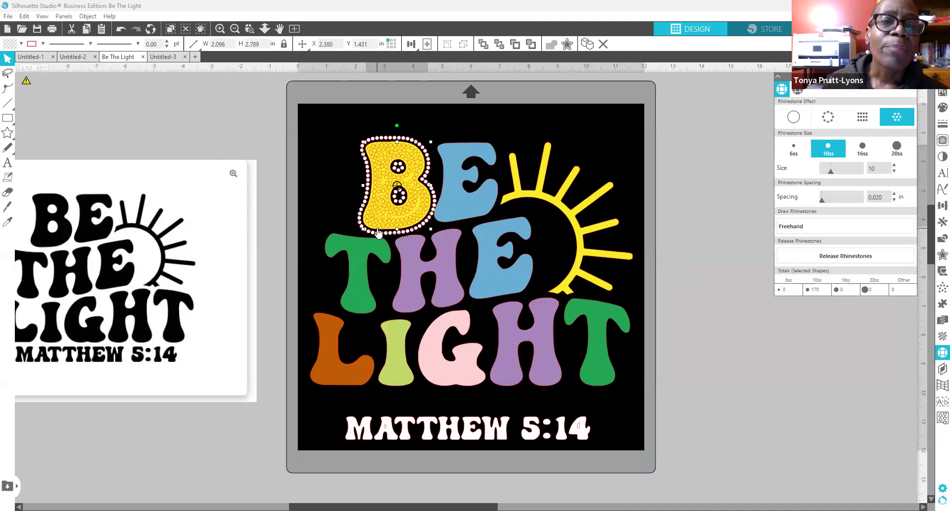
{"action": "left_click_drag", "start_coordinate": [377, 233], "coordinate": [199, 156]}
{"action": "left_click", "coordinate": [271, 185]}
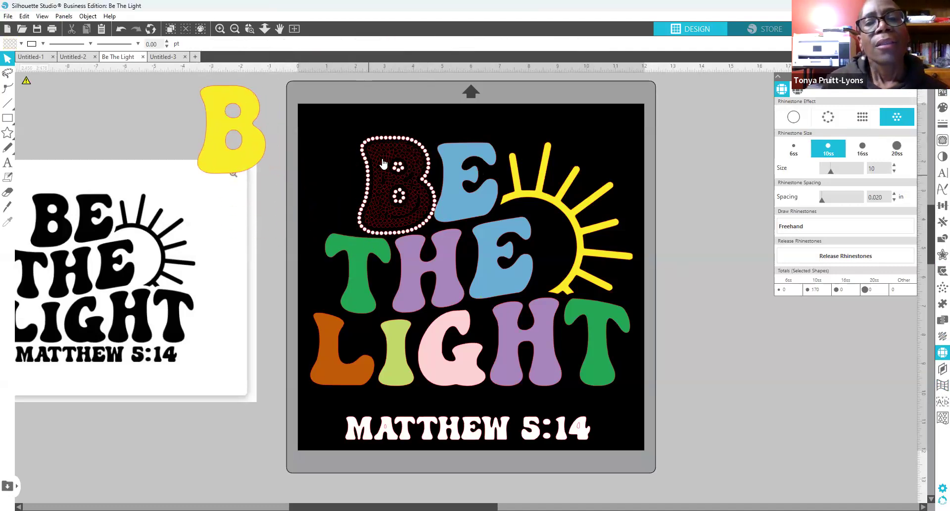
{"action": "left_click", "coordinate": [381, 157]}
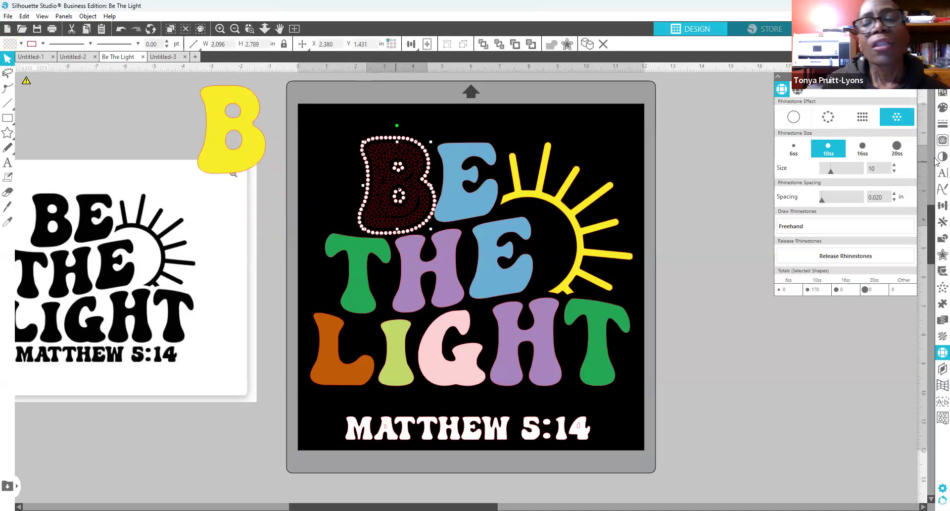
{"action": "left_click", "coordinate": [938, 109]}
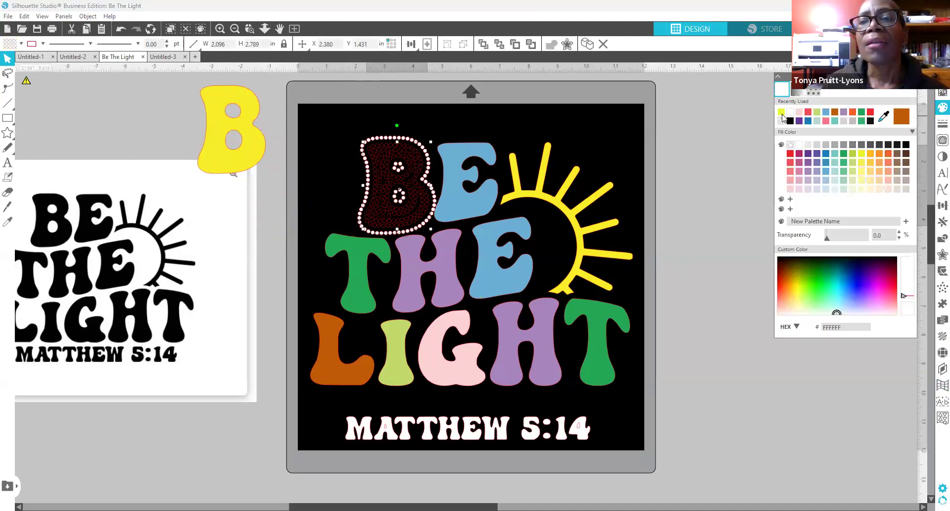
{"action": "left_click", "coordinate": [782, 113]}
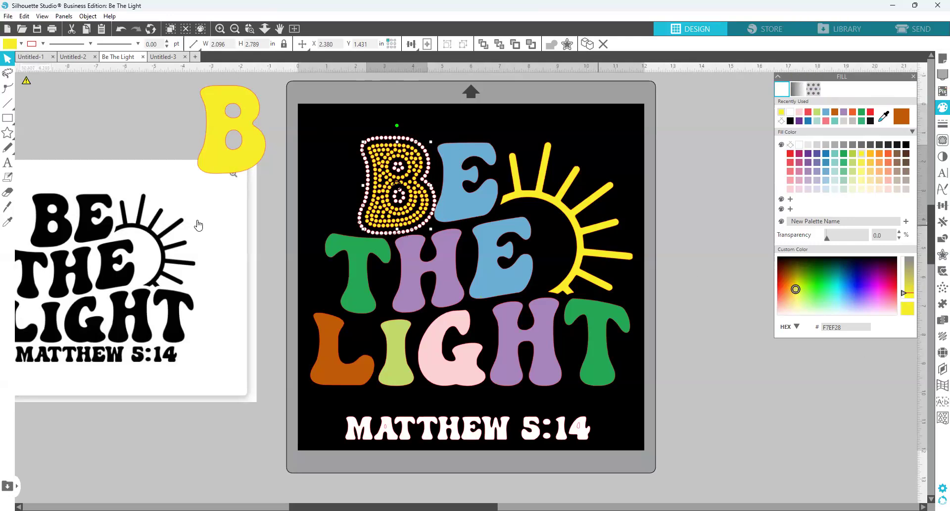
Step: Undo the yellow colouring, the move and the rhinestone fill, back to the plain yellow B
{"action": "left_click", "coordinate": [121, 31]}
{"action": "left_click", "coordinate": [120, 31]}
{"action": "left_click", "coordinate": [120, 32]}
{"action": "left_click", "coordinate": [120, 32]}
{"action": "left_click", "coordinate": [120, 31]}
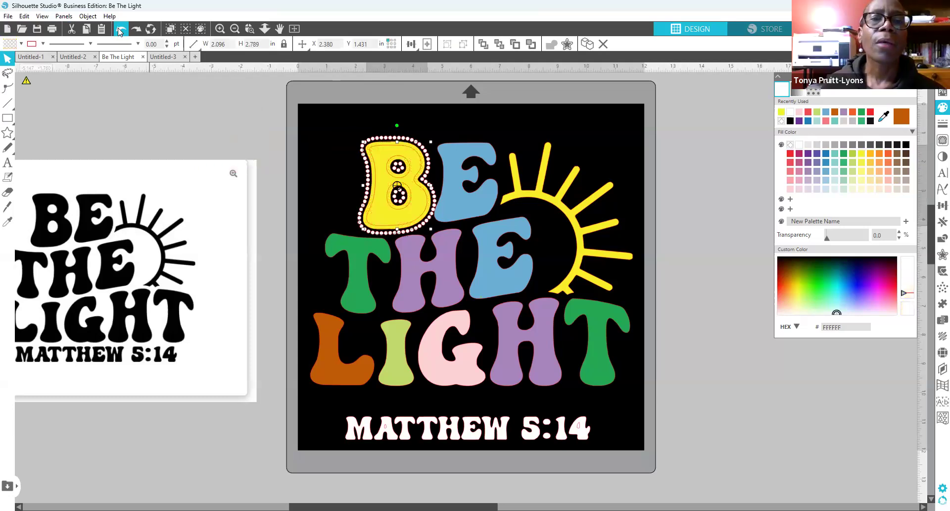
{"action": "left_click", "coordinate": [121, 31]}
{"action": "left_click", "coordinate": [120, 31]}
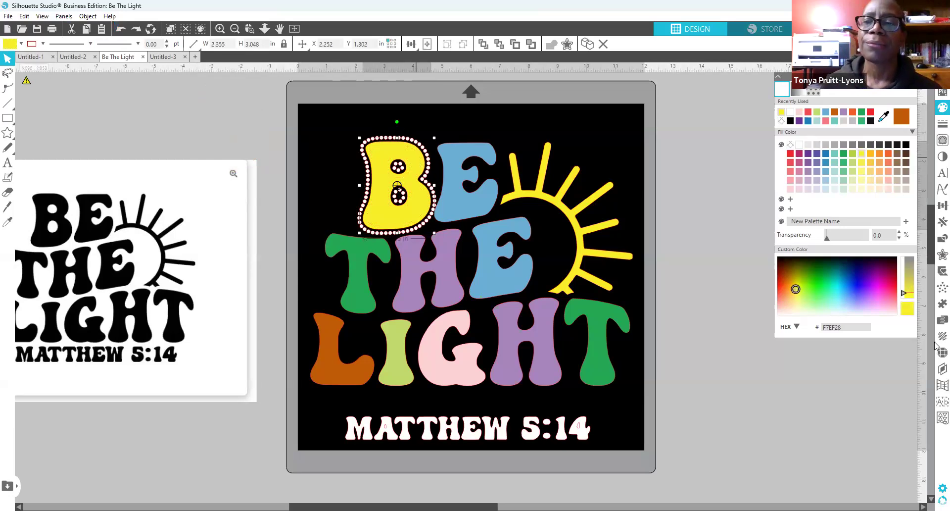
Step: Create an internal offset of the yellow B, lowering its distance to 0.030 in
{"action": "left_click", "coordinate": [936, 258]}
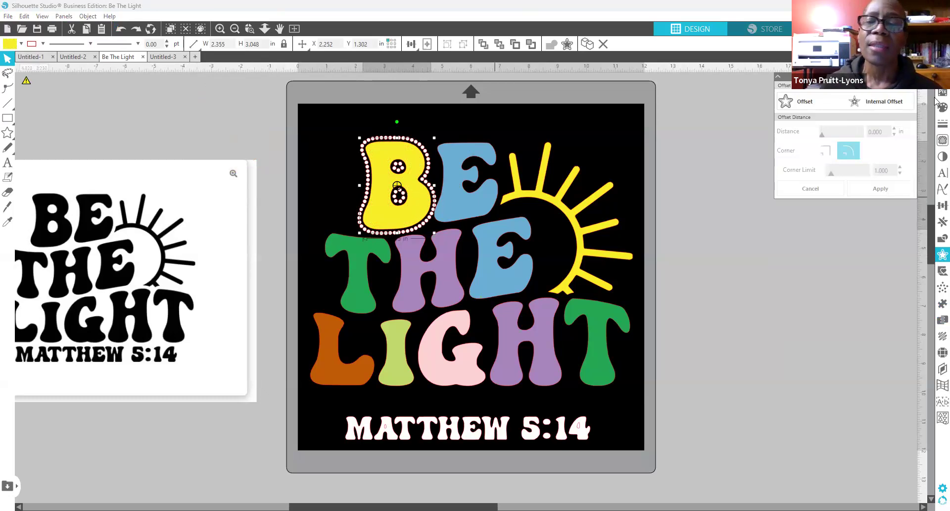
{"action": "left_click", "coordinate": [885, 103]}
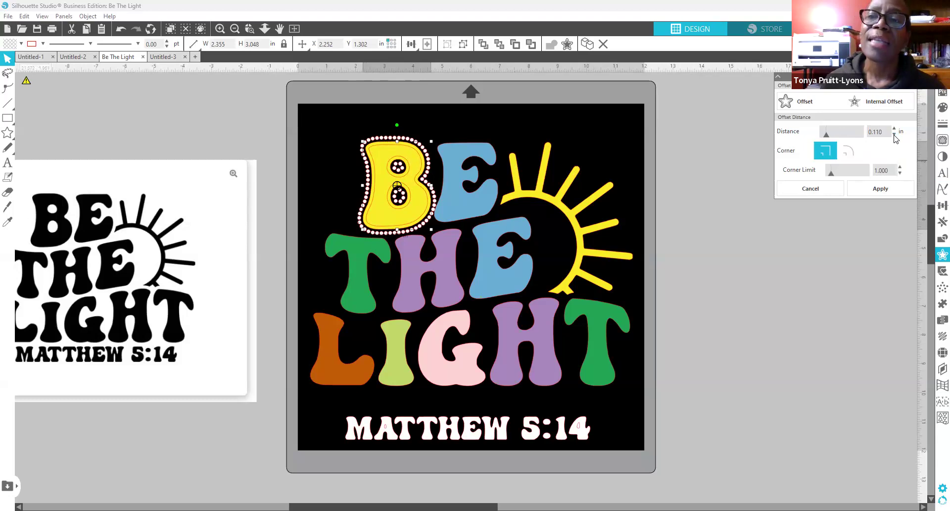
{"action": "left_click", "coordinate": [894, 134]}
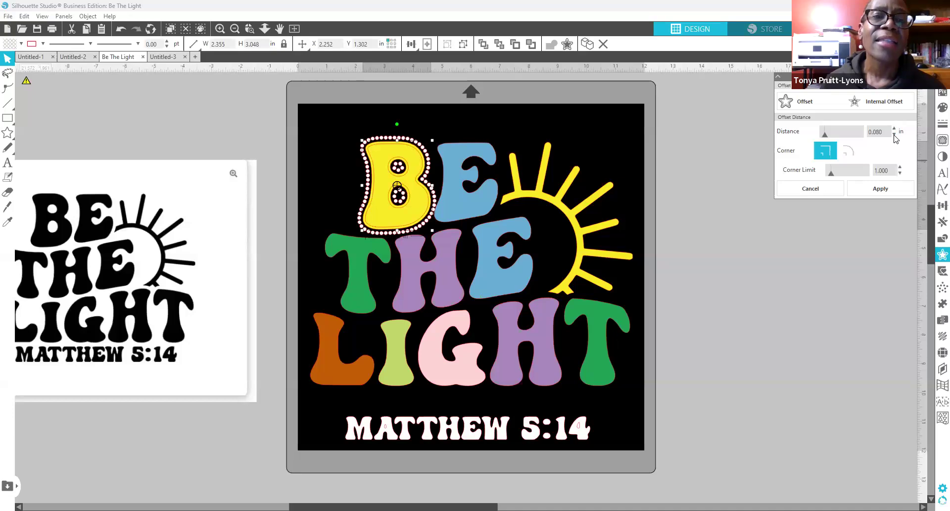
{"action": "left_click", "coordinate": [894, 134]}
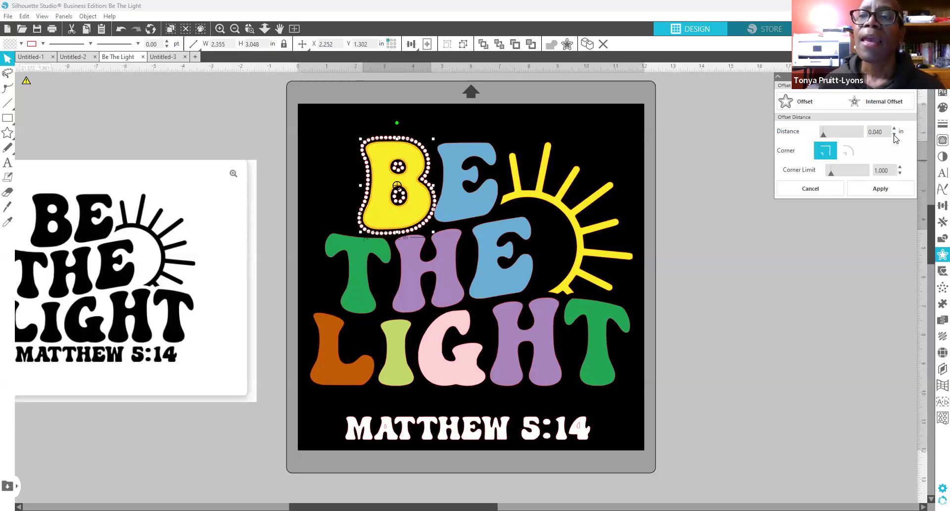
{"action": "left_click", "coordinate": [894, 135]}
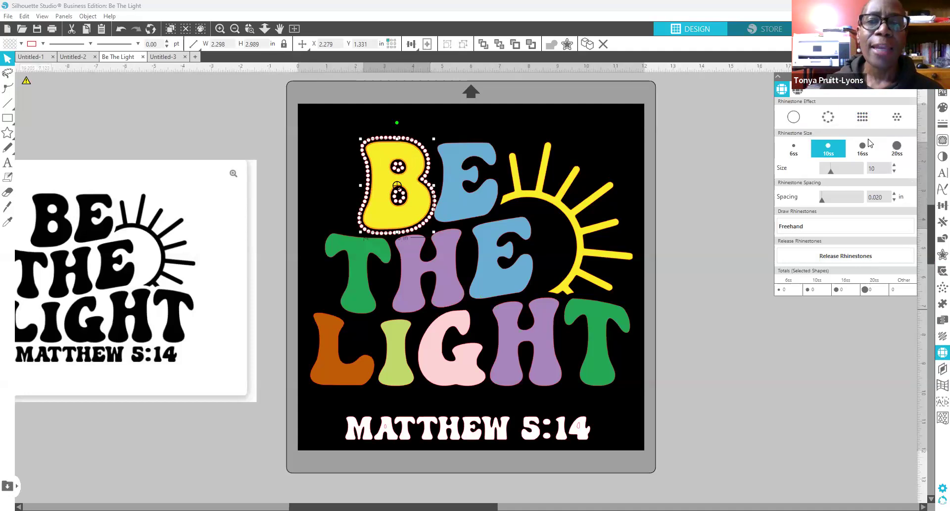
Step: Fill the B's offset shape with red radial rhinestones
{"action": "left_click", "coordinate": [897, 118]}
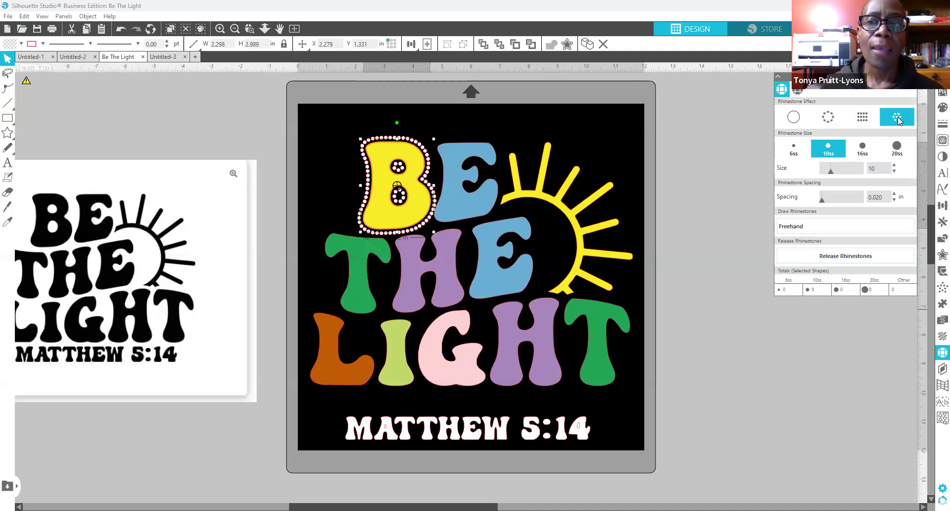
{"action": "left_click", "coordinate": [937, 109]}
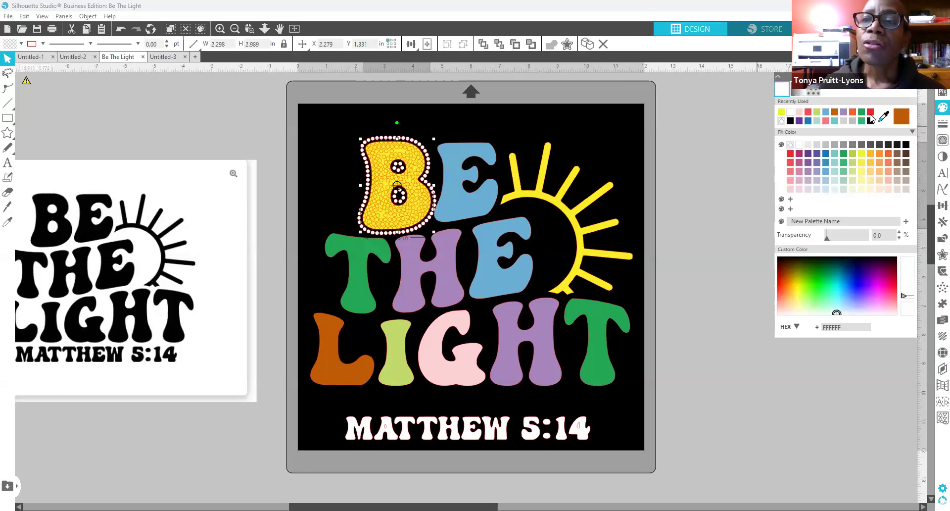
{"action": "left_click", "coordinate": [870, 112]}
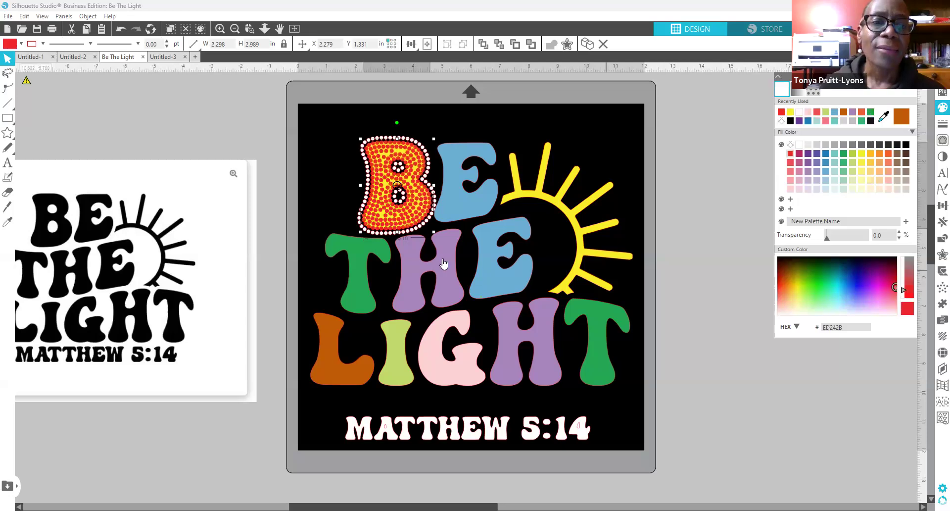
Step: Move the solid yellow B off the mat, above the reference artwork
{"action": "left_click_drag", "start_coordinate": [383, 219], "coordinate": [204, 148]}
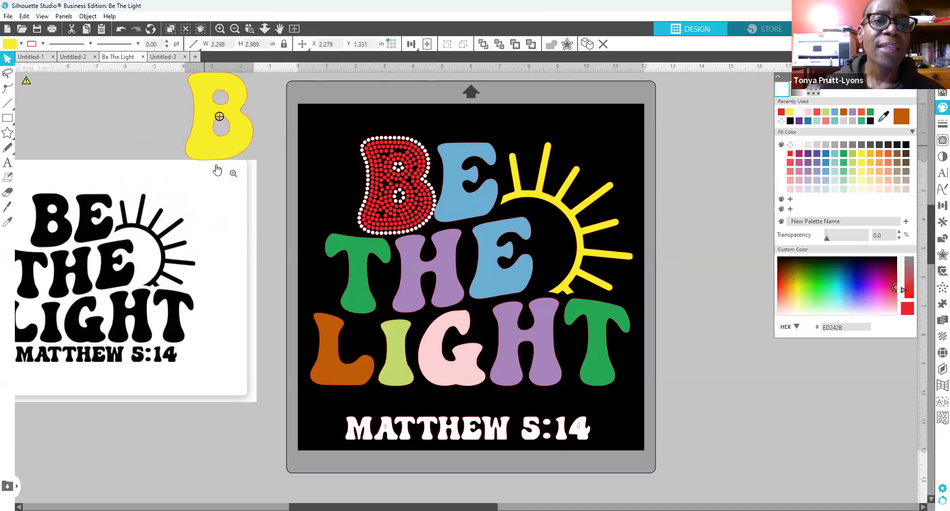
{"action": "left_click", "coordinate": [219, 176]}
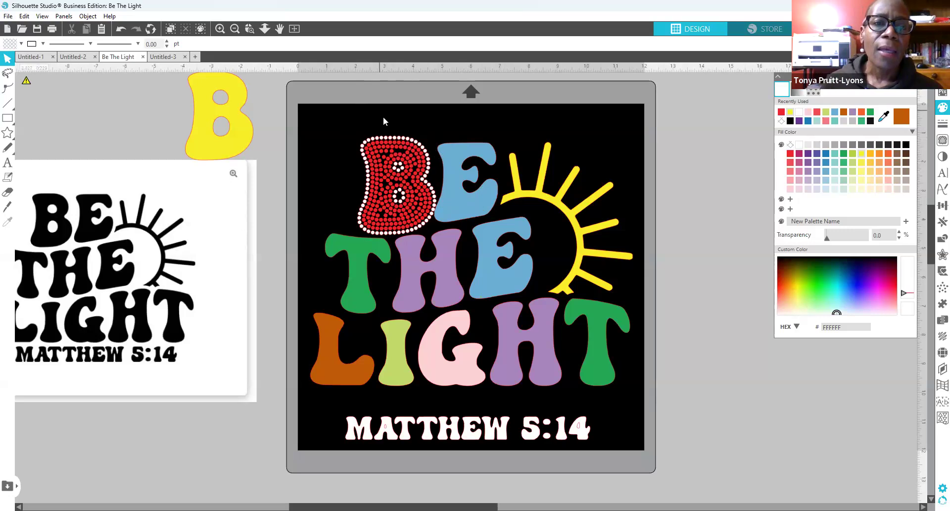
{"action": "left_click", "coordinate": [480, 221]}
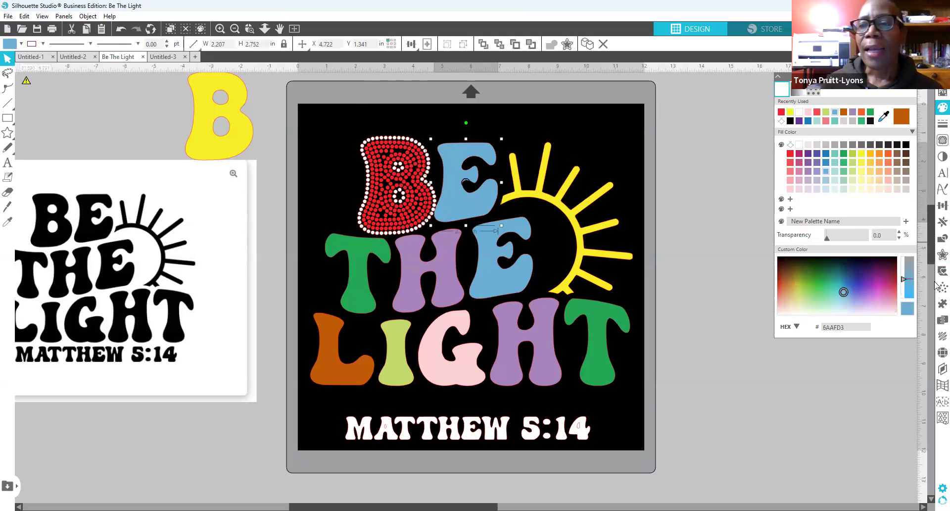
Step: Preview a 0.130 in offset outline around the blue E
{"action": "left_click", "coordinate": [939, 255]}
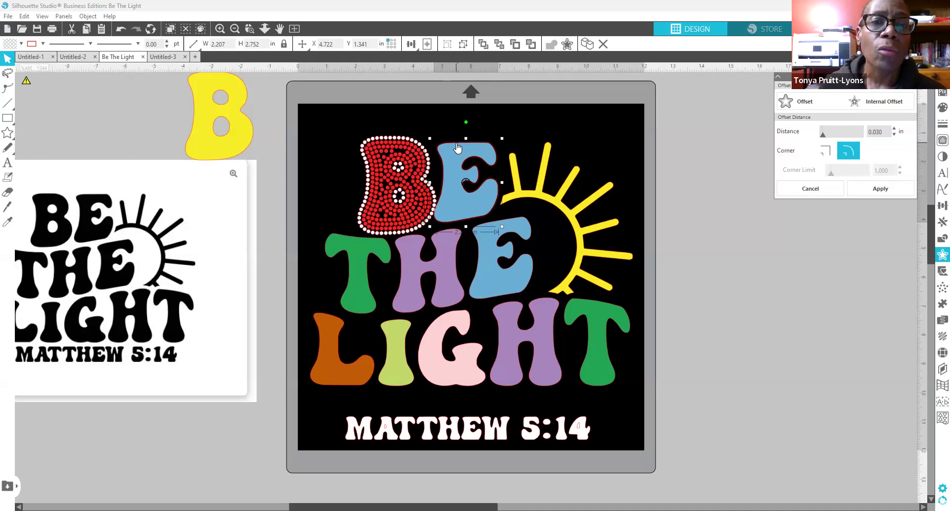
{"action": "left_click", "coordinate": [873, 131]}
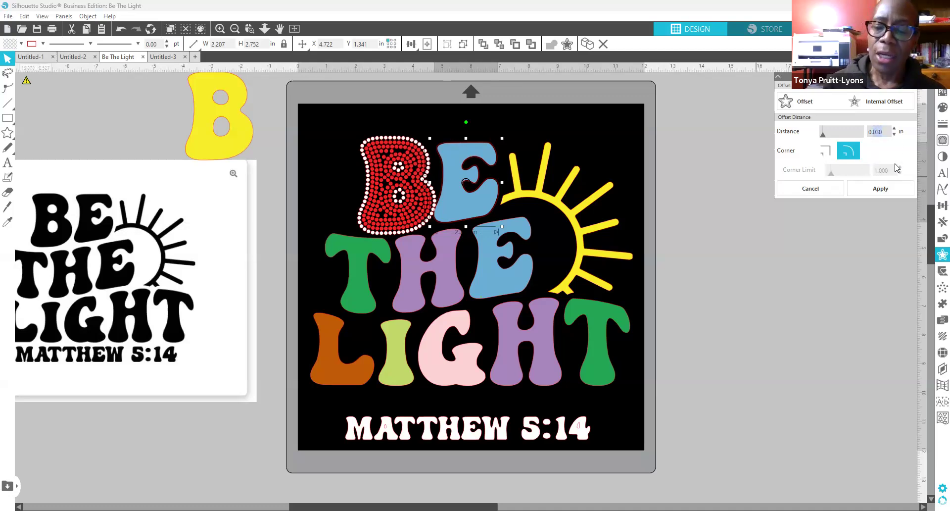
{"action": "type", "text": "0.130"}
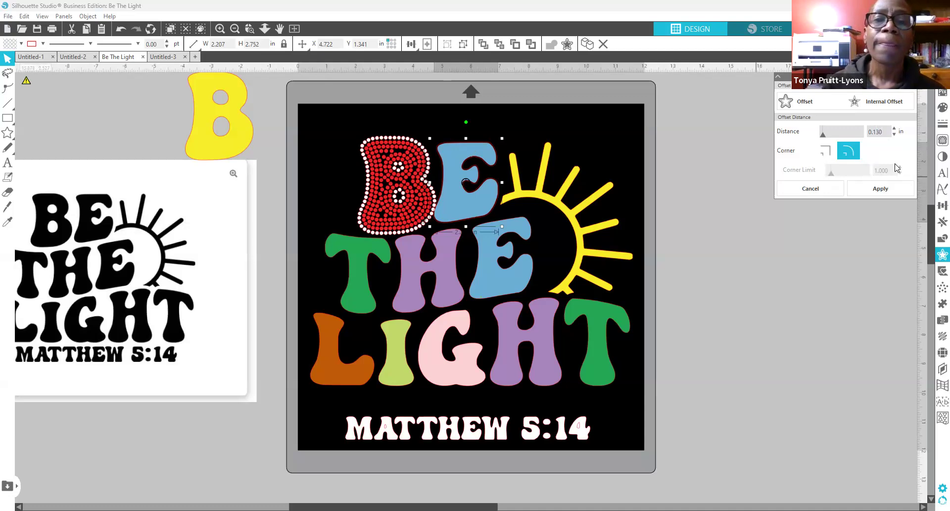
{"action": "key", "text": "Return"}
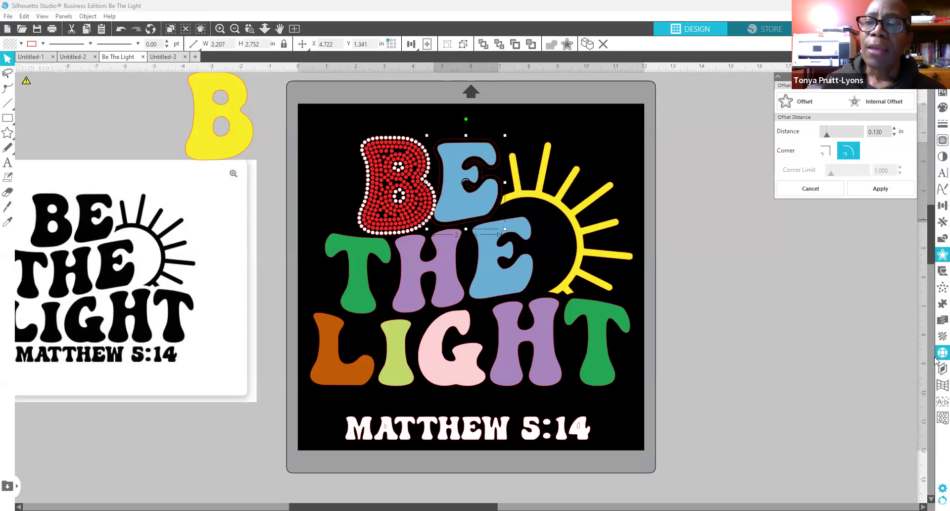
{"action": "left_click", "coordinate": [825, 118]}
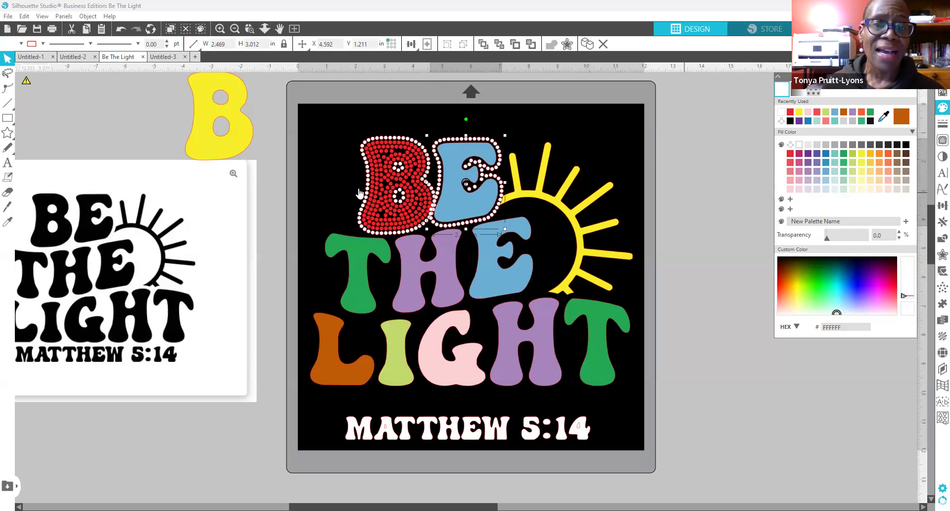
Step: Nudge the red rhinestone B two steps left and three steps up
{"action": "left_click", "coordinate": [343, 125]}
{"action": "left_click_drag", "start_coordinate": [345, 120], "coordinate": [425, 228]}
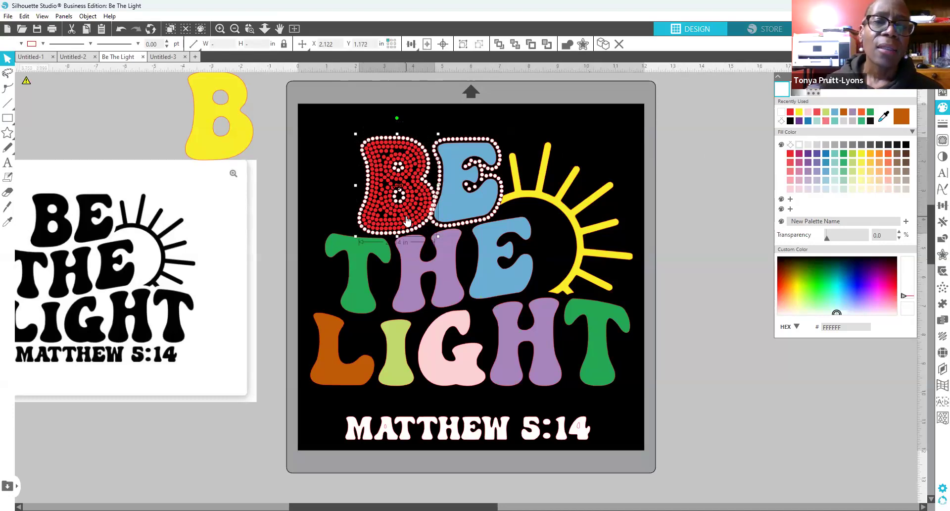
{"action": "key", "text": "Left"}
{"action": "key", "text": "Left"}
{"action": "key", "text": "Left"}
{"action": "key", "text": "Left"}
{"action": "key", "text": "Left"}
{"action": "key", "text": "Left"}
{"action": "key", "text": "Left"}
{"action": "key", "text": "Left"}
{"action": "key", "text": "Left"}
{"action": "key", "text": "Left"}
{"action": "key", "text": "Left"}
{"action": "key", "text": "Left"}
{"action": "key", "text": "Left"}
{"action": "key", "text": "Left"}
{"action": "key", "text": "Left"}
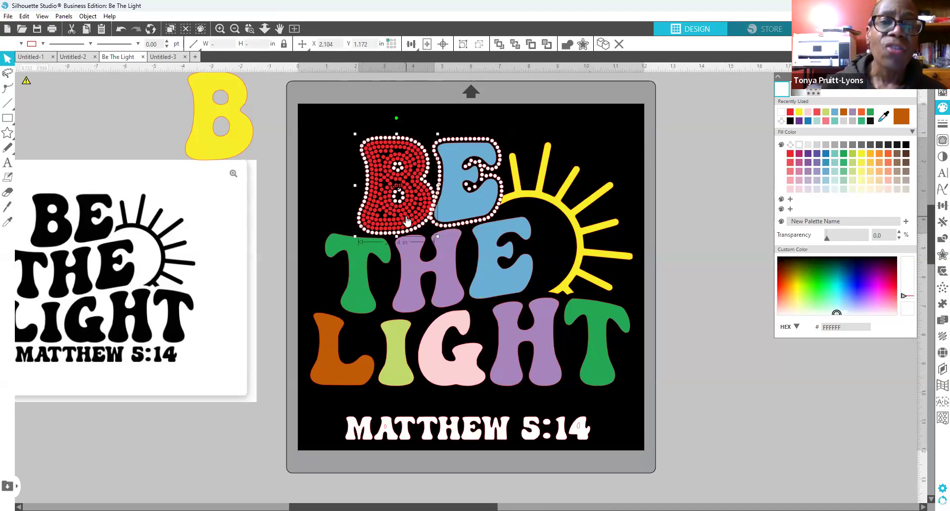
{"action": "key", "text": "Left"}
{"action": "key", "text": "Left"}
{"action": "key", "text": "Left"}
{"action": "key", "text": "Left"}
{"action": "key", "text": "Left"}
{"action": "key", "text": "Left"}
{"action": "key", "text": "Left"}
{"action": "key", "text": "Left"}
{"action": "key", "text": "Left"}
{"action": "key", "text": "Left"}
{"action": "key", "text": "Left"}
{"action": "key", "text": "Left"}
{"action": "key", "text": "Left"}
{"action": "key", "text": "Left"}
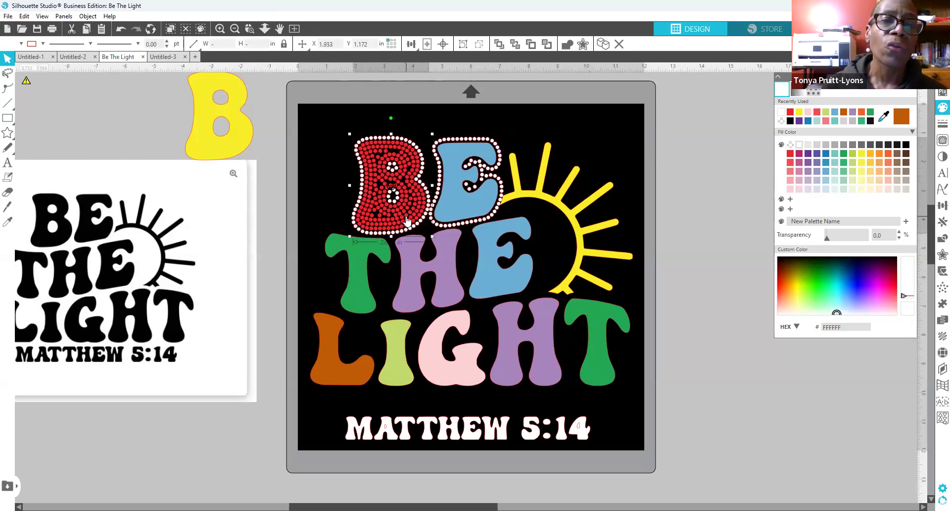
{"action": "key", "text": "Up"}
{"action": "key", "text": "Up"}
{"action": "key", "text": "Up"}
{"action": "key", "text": "Up"}
{"action": "key", "text": "Up"}
{"action": "key", "text": "Up"}
{"action": "key", "text": "Up"}
{"action": "key", "text": "Up"}
{"action": "key", "text": "Up"}
{"action": "key", "text": "Up"}
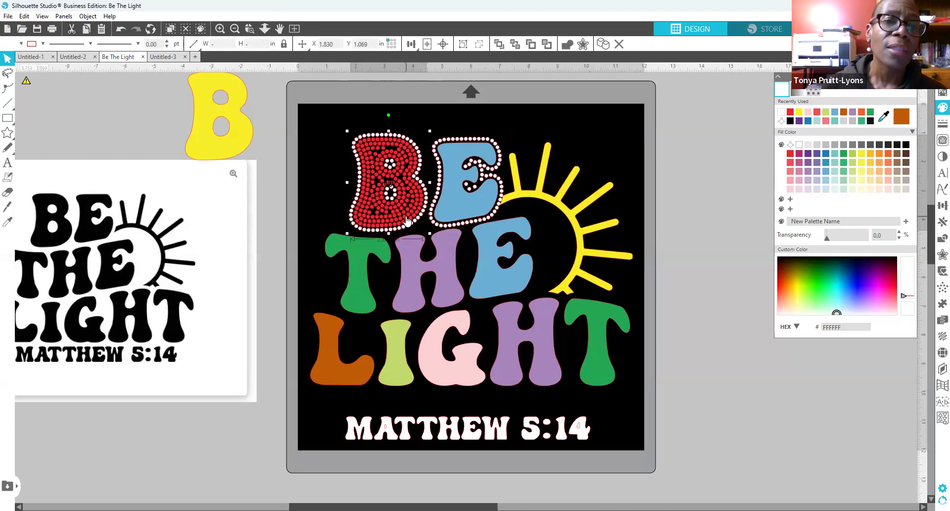
{"action": "key", "text": "Up"}
{"action": "key", "text": "Up"}
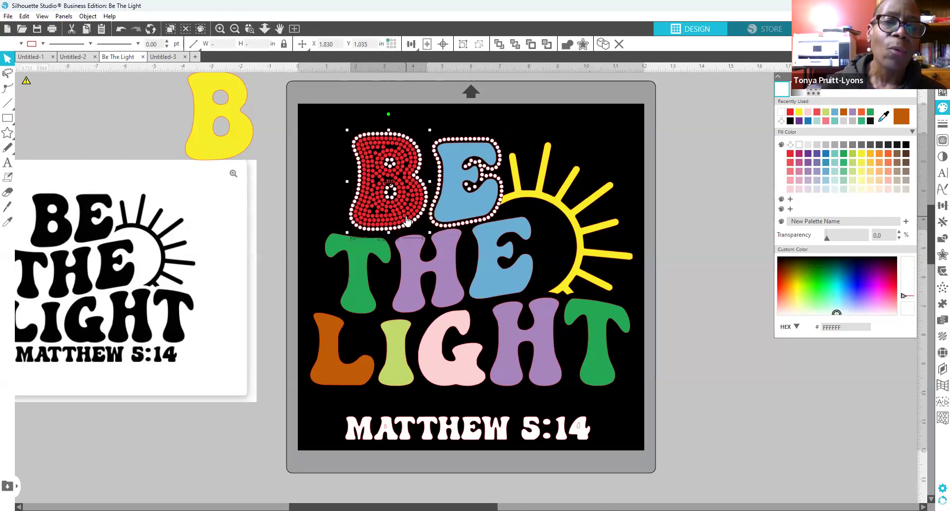
{"action": "key", "text": "Up"}
{"action": "key", "text": "Up"}
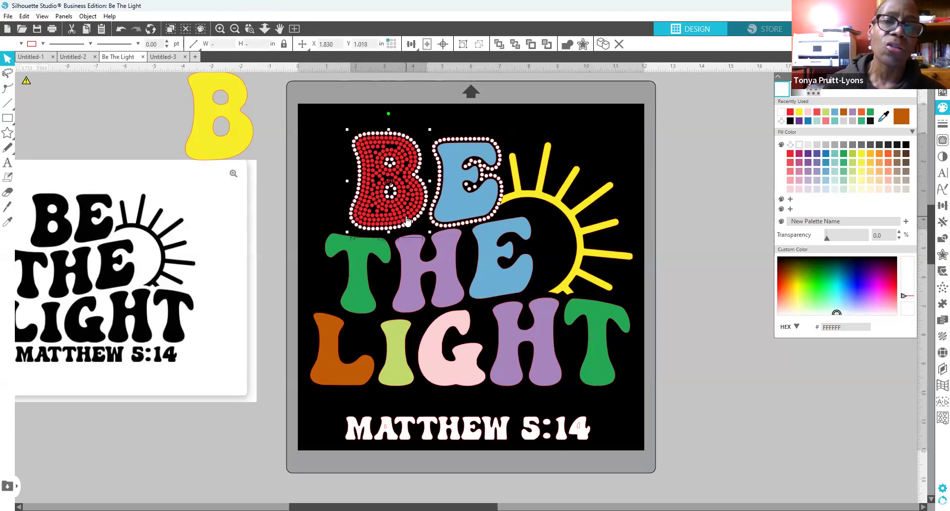
{"action": "left_click", "coordinate": [467, 125]}
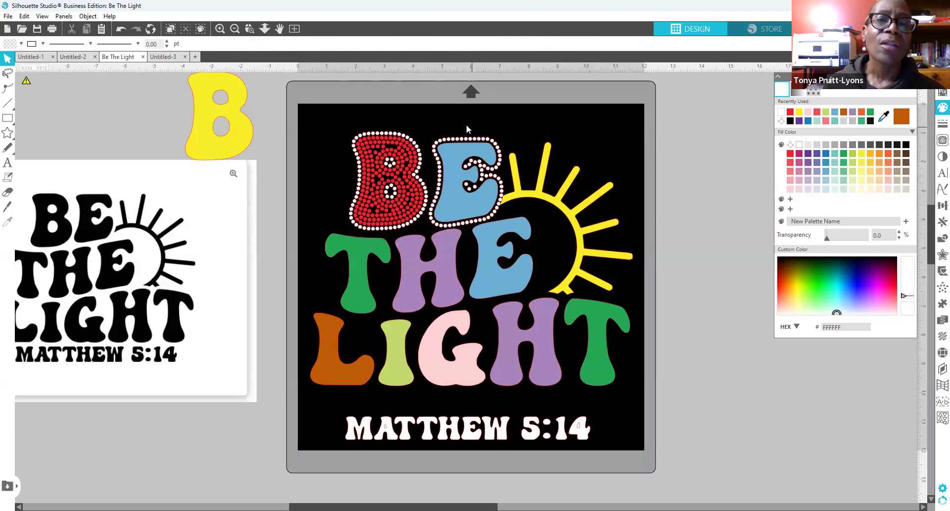
Step: Fine-tune the blue rhinestone E's position slightly up and left
{"action": "left_click", "coordinate": [461, 193]}
{"action": "key", "text": "Up"}
{"action": "key", "text": "Up"}
{"action": "key", "text": "Up"}
{"action": "key", "text": "Up"}
{"action": "key", "text": "Up"}
{"action": "key", "text": "Up"}
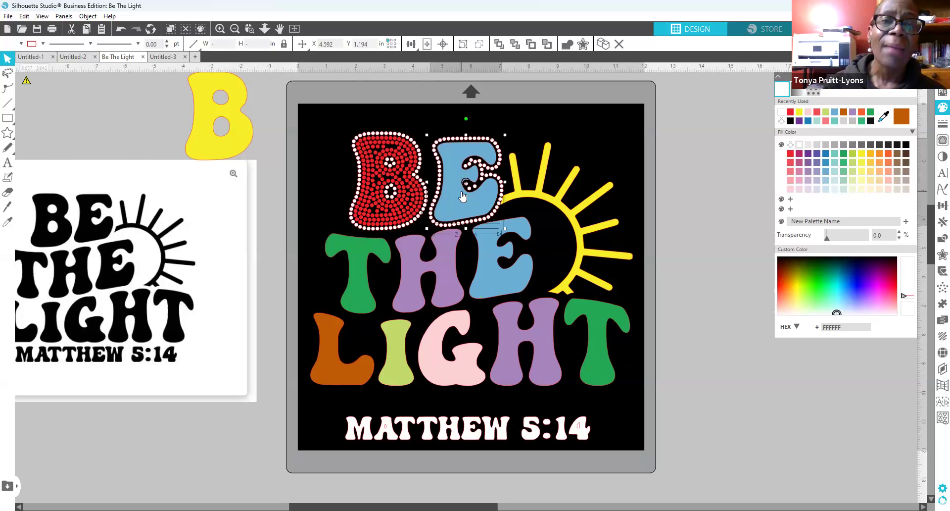
{"action": "key", "text": "Down"}
{"action": "key", "text": "Left"}
{"action": "key", "text": "Left"}
{"action": "key", "text": "Left"}
{"action": "key", "text": "Down"}
{"action": "key", "text": "Down"}
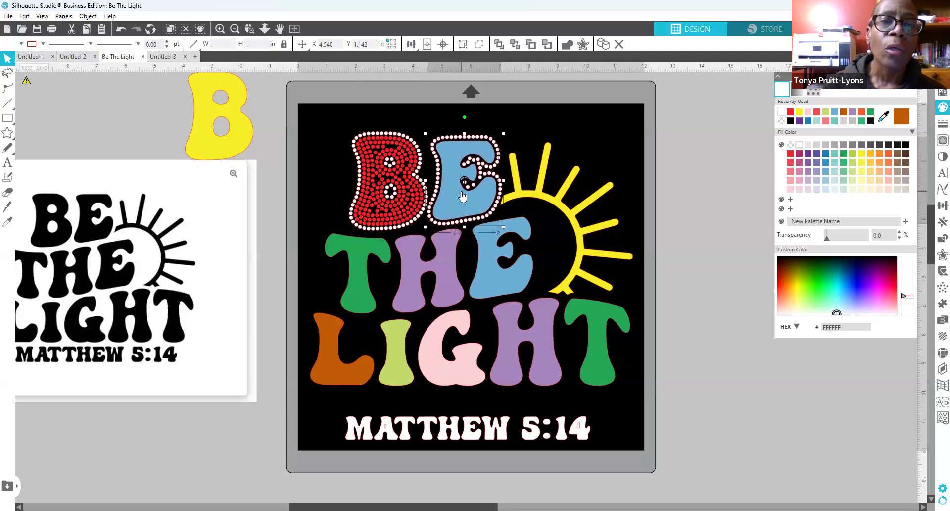
{"action": "key", "text": "Up"}
{"action": "key", "text": "Left"}
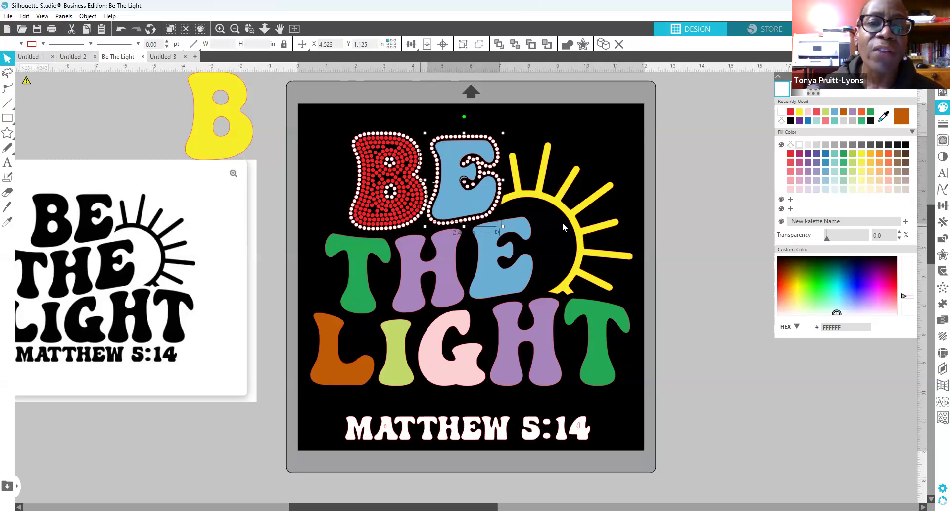
{"action": "left_click", "coordinate": [650, 209]}
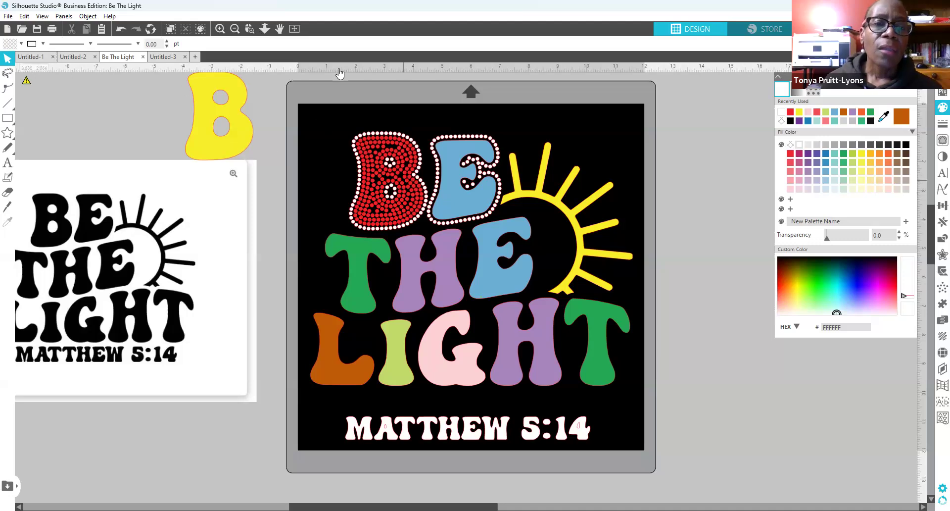
Step: Undo the series of nudges applied to the E and earlier edits
{"action": "left_click", "coordinate": [123, 32]}
{"action": "left_click", "coordinate": [123, 32]}
{"action": "left_click", "coordinate": [123, 32]}
{"action": "left_click", "coordinate": [123, 32]}
{"action": "left_click", "coordinate": [122, 32]}
{"action": "left_click", "coordinate": [122, 33]}
{"action": "left_click", "coordinate": [123, 32]}
{"action": "left_click", "coordinate": [123, 32]}
{"action": "left_click", "coordinate": [123, 32]}
{"action": "left_click", "coordinate": [123, 32]}
{"action": "left_click", "coordinate": [122, 33]}
{"action": "left_click", "coordinate": [123, 32]}
{"action": "left_click", "coordinate": [122, 32]}
{"action": "left_click", "coordinate": [123, 32]}
{"action": "left_click", "coordinate": [121, 32]}
{"action": "left_click", "coordinate": [121, 31]}
{"action": "left_click", "coordinate": [121, 31]}
{"action": "left_click", "coordinate": [122, 32]}
{"action": "left_click", "coordinate": [121, 32]}
{"action": "left_click", "coordinate": [122, 31]}
{"action": "left_click", "coordinate": [122, 32]}
{"action": "left_click", "coordinate": [121, 32]}
{"action": "left_click", "coordinate": [121, 32]}
{"action": "left_click", "coordinate": [122, 32]}
{"action": "left_click", "coordinate": [121, 32]}
{"action": "left_click", "coordinate": [121, 32]}
{"action": "left_click", "coordinate": [122, 32]}
{"action": "left_click", "coordinate": [122, 32]}
{"action": "left_click", "coordinate": [121, 32]}
{"action": "left_click", "coordinate": [121, 32]}
{"action": "left_click", "coordinate": [122, 32]}
{"action": "left_click", "coordinate": [121, 33]}
{"action": "left_click", "coordinate": [121, 32]}
{"action": "left_click", "coordinate": [121, 32]}
{"action": "left_click", "coordinate": [121, 32]}
{"action": "left_click", "coordinate": [122, 32]}
{"action": "left_click", "coordinate": [121, 32]}
{"action": "left_click", "coordinate": [121, 33]}
Step: Undo the repeated nudges made to the rhinestone B
{"action": "left_click", "coordinate": [120, 32]}
{"action": "left_click", "coordinate": [121, 32]}
{"action": "left_click", "coordinate": [121, 32]}
{"action": "left_click", "coordinate": [120, 32]}
{"action": "left_click", "coordinate": [121, 33]}
{"action": "left_click", "coordinate": [121, 32]}
{"action": "left_click", "coordinate": [120, 32]}
{"action": "left_click", "coordinate": [120, 32]}
{"action": "left_click", "coordinate": [120, 32]}
{"action": "left_click", "coordinate": [120, 32]}
{"action": "left_click", "coordinate": [121, 32]}
{"action": "left_click", "coordinate": [120, 32]}
{"action": "left_click", "coordinate": [120, 32]}
{"action": "left_click", "coordinate": [120, 32]}
{"action": "left_click", "coordinate": [120, 32]}
{"action": "left_click", "coordinate": [120, 32]}
{"action": "left_click", "coordinate": [120, 32]}
{"action": "left_click", "coordinate": [121, 32]}
{"action": "left_click", "coordinate": [121, 32]}
{"action": "left_click", "coordinate": [120, 32]}
{"action": "left_click", "coordinate": [120, 32]}
{"action": "left_click", "coordinate": [121, 32]}
{"action": "left_click", "coordinate": [120, 32]}
{"action": "left_click", "coordinate": [120, 33]}
{"action": "left_click", "coordinate": [120, 32]}
{"action": "left_click", "coordinate": [120, 32]}
{"action": "left_click", "coordinate": [120, 32]}
{"action": "left_click", "coordinate": [120, 32]}
{"action": "left_click", "coordinate": [120, 32]}
{"action": "left_click", "coordinate": [120, 32]}
{"action": "left_click", "coordinate": [120, 32]}
{"action": "left_click", "coordinate": [121, 32]}
{"action": "left_click", "coordinate": [121, 32]}
Step: Undo past the E outline and B recolouring back to the solid coloured design
{"action": "left_click", "coordinate": [121, 33]}
{"action": "left_click", "coordinate": [121, 33]}
{"action": "left_click", "coordinate": [122, 34]}
{"action": "left_click", "coordinate": [121, 33]}
{"action": "left_click", "coordinate": [121, 33]}
{"action": "left_click", "coordinate": [122, 34]}
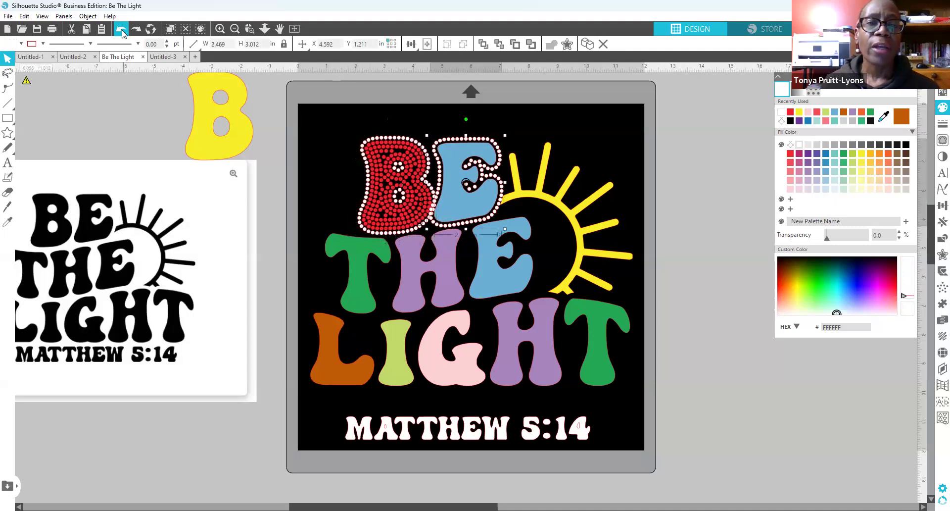
{"action": "left_click", "coordinate": [122, 32]}
{"action": "left_click", "coordinate": [123, 32]}
{"action": "left_click", "coordinate": [122, 32]}
{"action": "left_click", "coordinate": [122, 32]}
{"action": "left_click", "coordinate": [122, 32]}
{"action": "left_click", "coordinate": [122, 33]}
{"action": "left_click", "coordinate": [122, 33]}
{"action": "left_click", "coordinate": [122, 32]}
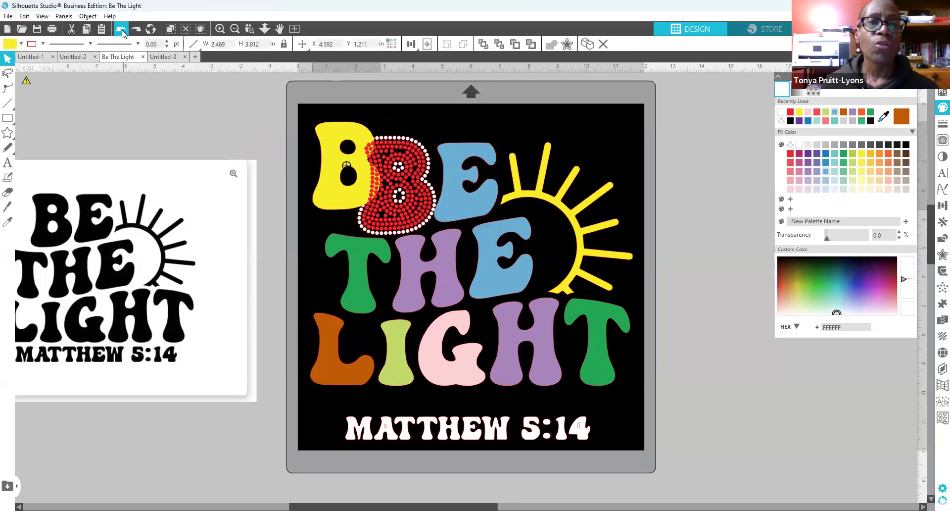
{"action": "left_click", "coordinate": [123, 32]}
{"action": "left_click", "coordinate": [122, 32]}
{"action": "left_click", "coordinate": [123, 33]}
{"action": "left_click", "coordinate": [122, 32]}
{"action": "left_click", "coordinate": [122, 32]}
{"action": "left_click", "coordinate": [122, 32]}
{"action": "left_click", "coordinate": [121, 32]}
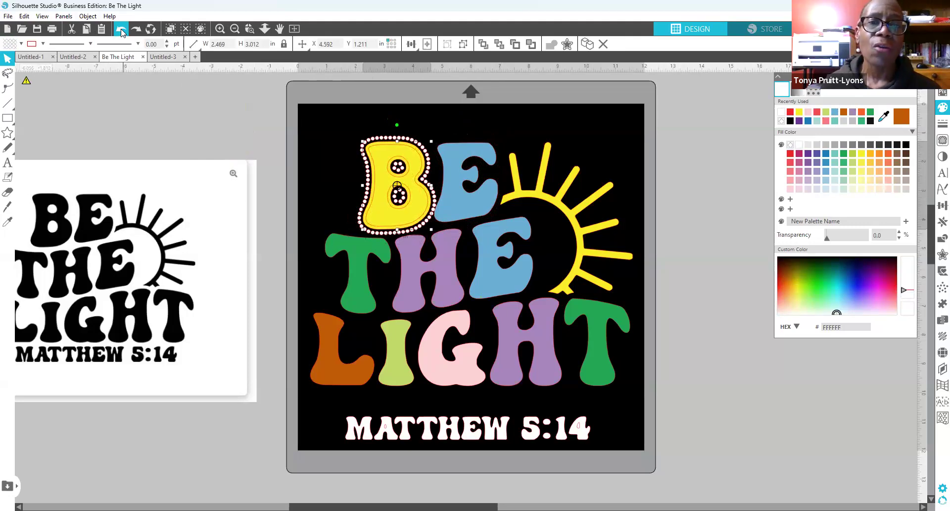
{"action": "left_click", "coordinate": [121, 30]}
{"action": "left_click", "coordinate": [121, 30]}
{"action": "left_click", "coordinate": [121, 29]}
{"action": "left_click", "coordinate": [121, 30]}
{"action": "left_click", "coordinate": [121, 30]}
{"action": "left_click", "coordinate": [121, 30]}
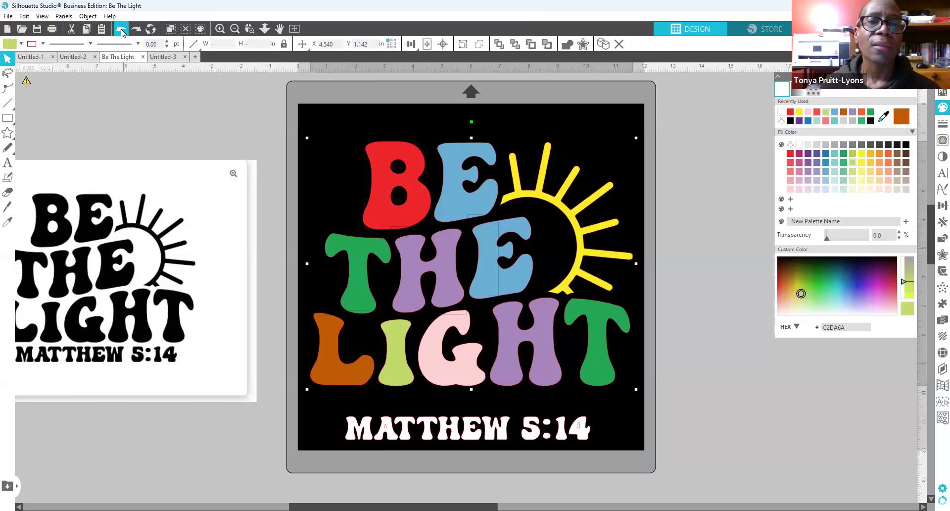
{"action": "left_click", "coordinate": [120, 29]}
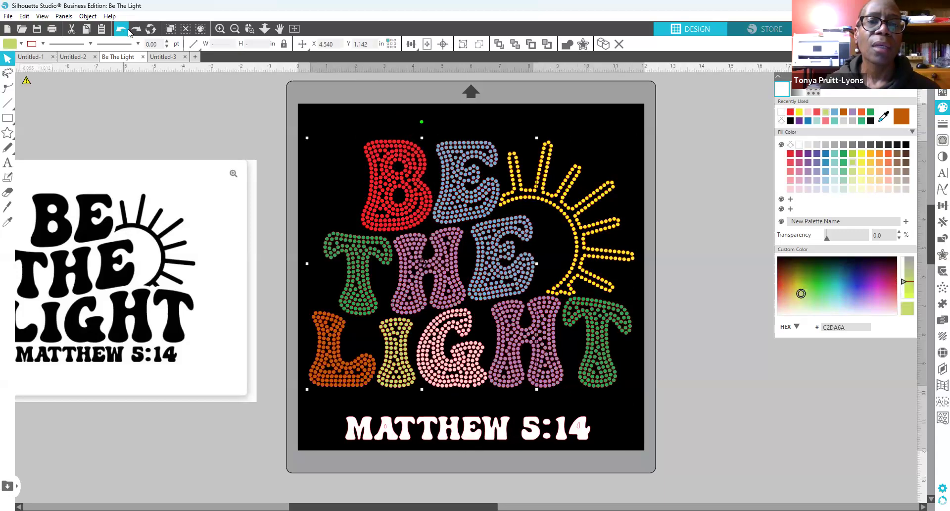
{"action": "left_click", "coordinate": [125, 29]}
{"action": "left_click", "coordinate": [125, 29]}
{"action": "left_click", "coordinate": [125, 30]}
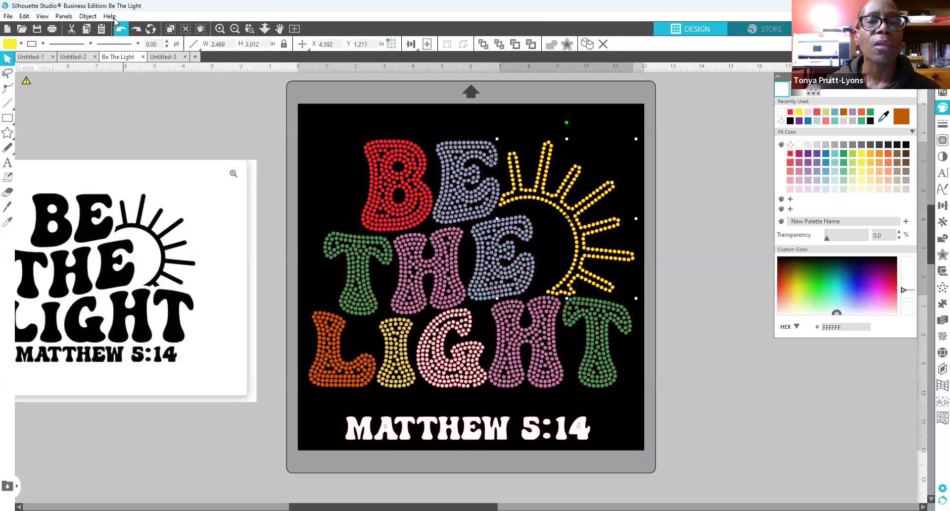
Step: Redo the rhinestone conversion and letter recolouring through the white H, then select the letters
{"action": "left_click", "coordinate": [139, 31]}
{"action": "left_click", "coordinate": [139, 32]}
{"action": "left_click", "coordinate": [139, 32]}
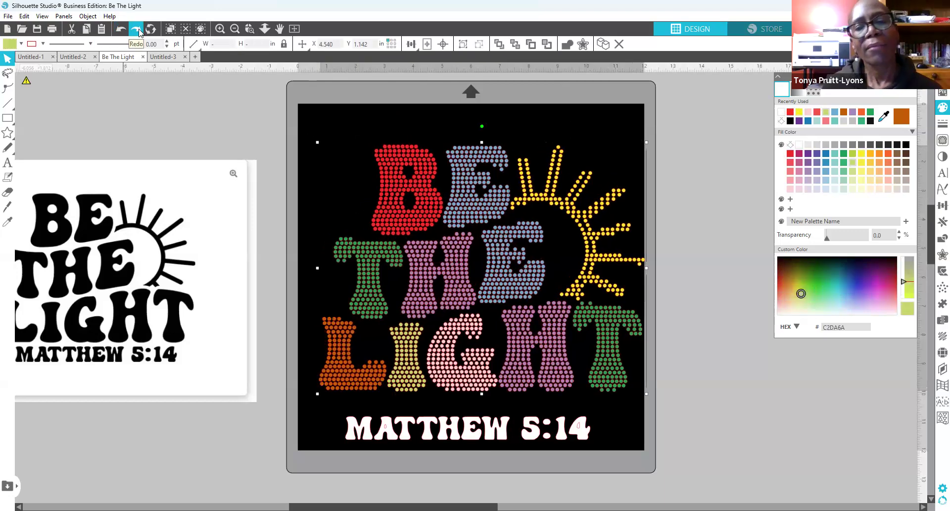
{"action": "left_click", "coordinate": [139, 32]}
{"action": "left_click", "coordinate": [139, 32]}
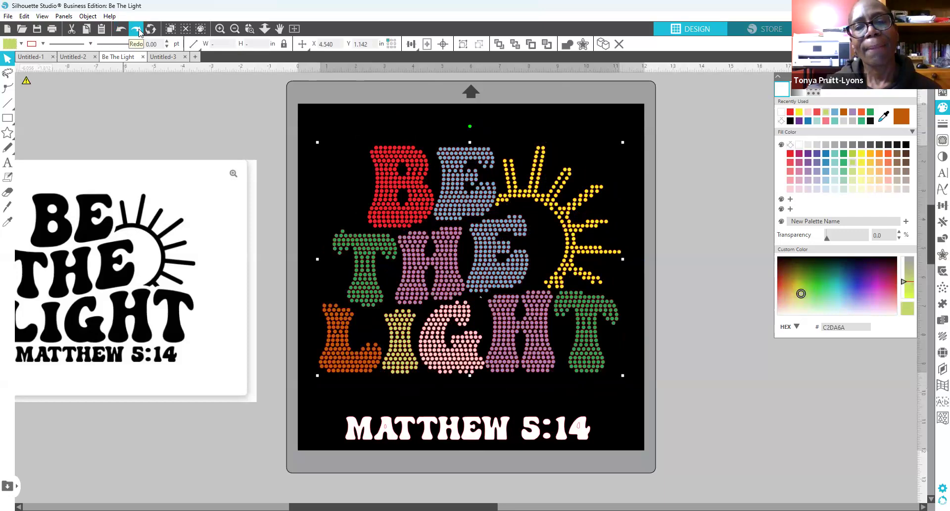
{"action": "left_click", "coordinate": [139, 32]}
{"action": "left_click", "coordinate": [139, 31]}
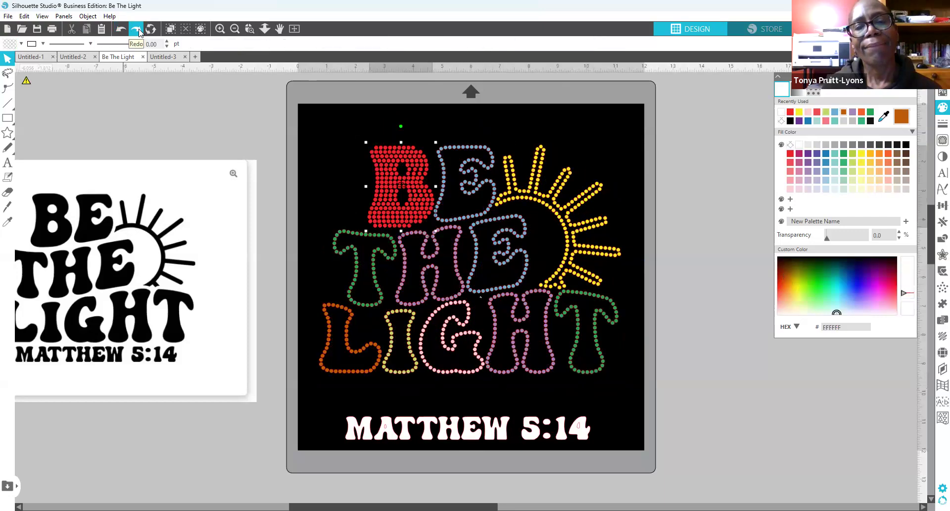
{"action": "left_click", "coordinate": [139, 31]}
{"action": "left_click", "coordinate": [139, 32]}
{"action": "left_click", "coordinate": [139, 32]}
{"action": "left_click", "coordinate": [139, 32]}
{"action": "left_click", "coordinate": [139, 31]}
{"action": "left_click", "coordinate": [139, 31]}
{"action": "left_click", "coordinate": [139, 31]}
{"action": "left_click", "coordinate": [139, 32]}
{"action": "left_click", "coordinate": [139, 32]}
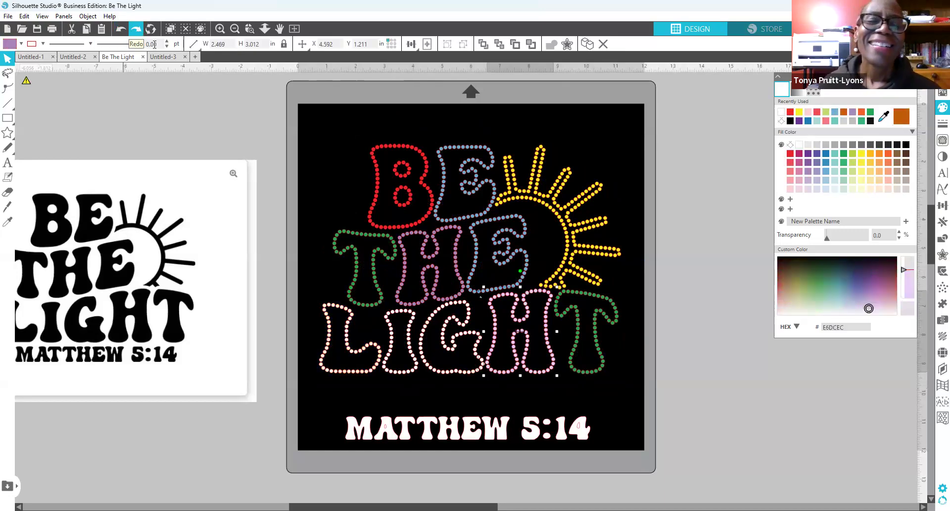
{"action": "left_click", "coordinate": [137, 29]}
{"action": "left_click", "coordinate": [136, 29]}
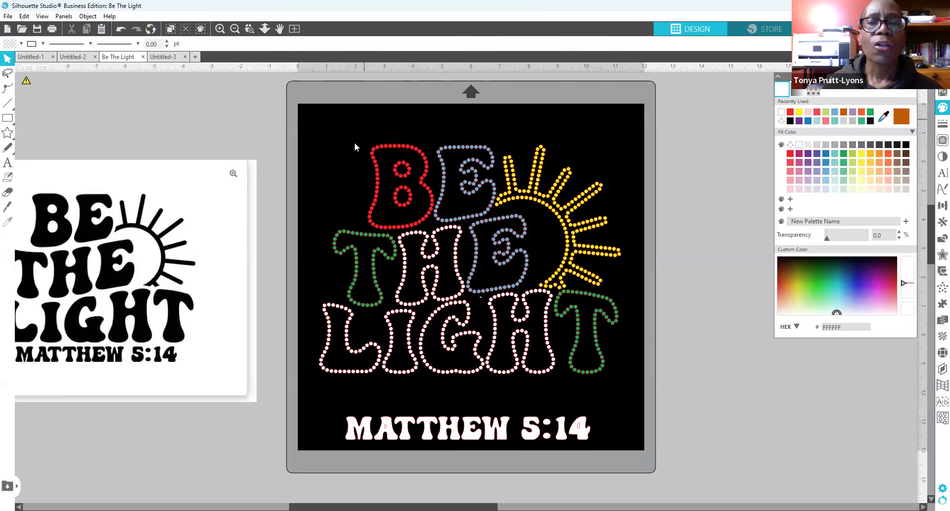
{"action": "left_click_drag", "start_coordinate": [329, 124], "coordinate": [636, 391]}
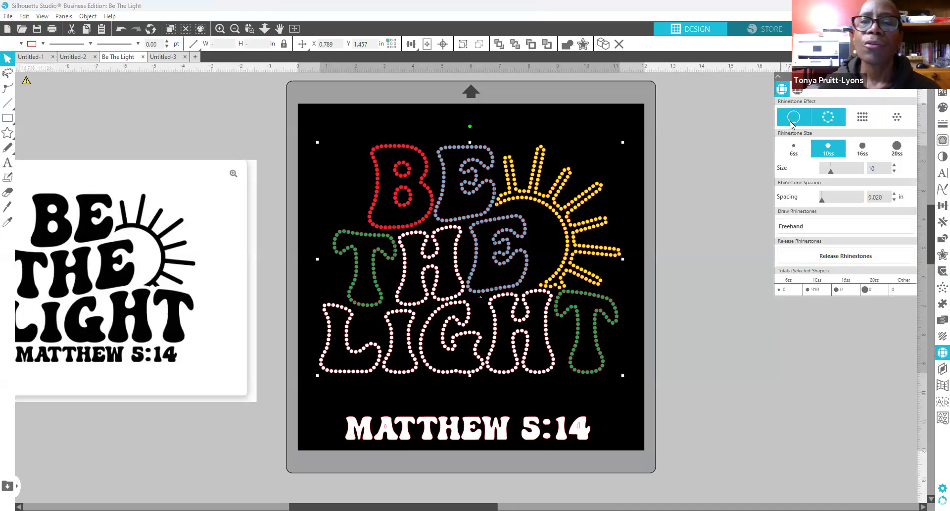
Step: Remove the rhinestone effect from the selected letters and sun, leaving solid fills
{"action": "left_click", "coordinate": [792, 118]}
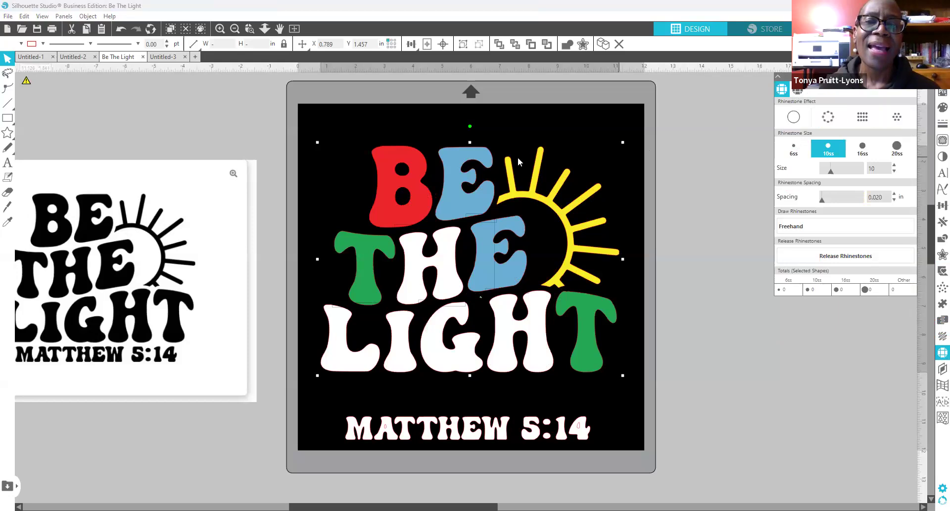
{"action": "left_click", "coordinate": [554, 223]}
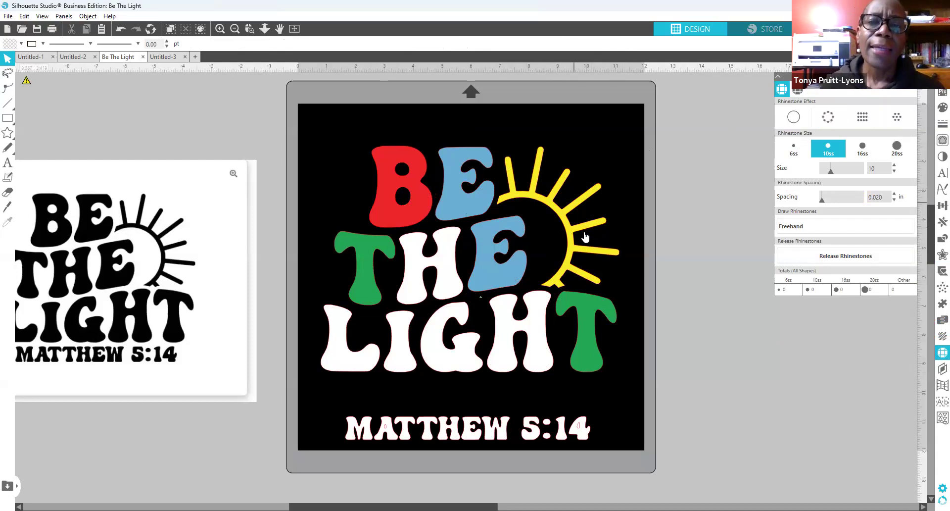
Step: Park the sun off the mat and nudge BE up three steps
{"action": "left_click_drag", "start_coordinate": [572, 236], "coordinate": [797, 208]}
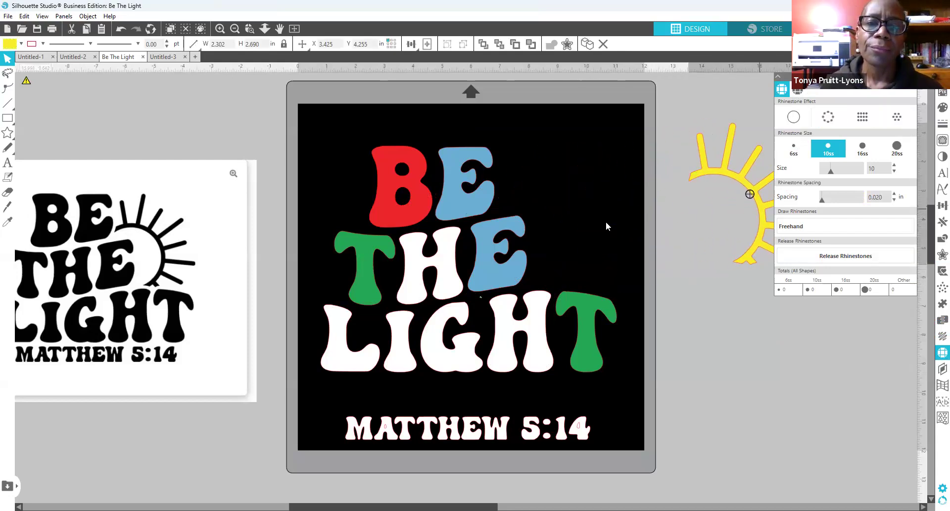
{"action": "left_click", "coordinate": [367, 132]}
{"action": "left_click_drag", "start_coordinate": [361, 135], "coordinate": [497, 207]}
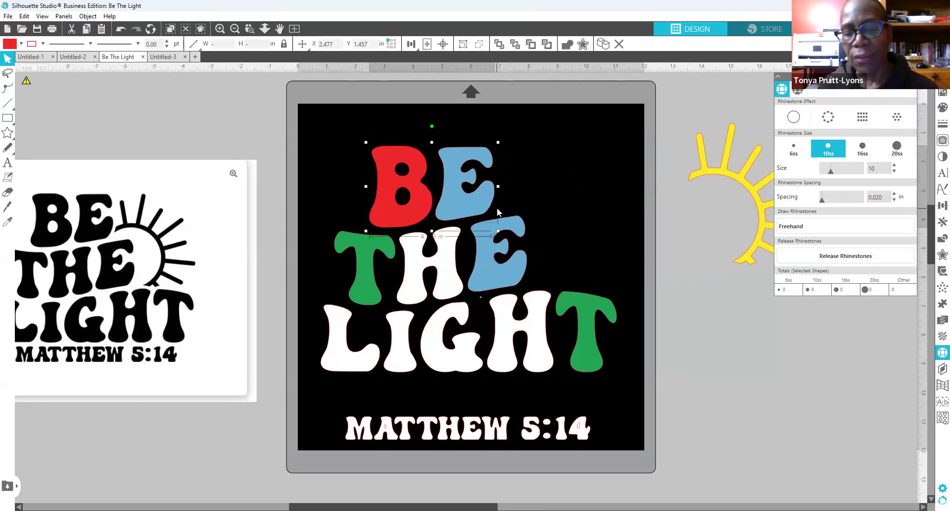
{"action": "key", "text": "Up"}
{"action": "key", "text": "Up"}
{"action": "key", "text": "Up"}
{"action": "key", "text": "Up"}
{"action": "key", "text": "Up"}
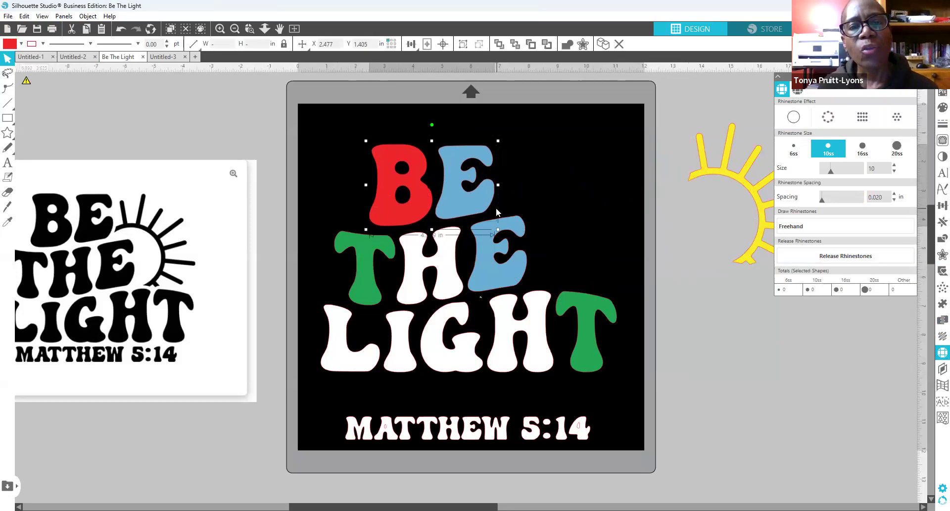
{"action": "key", "text": "Up"}
{"action": "key", "text": "Up"}
{"action": "key", "text": "Up"}
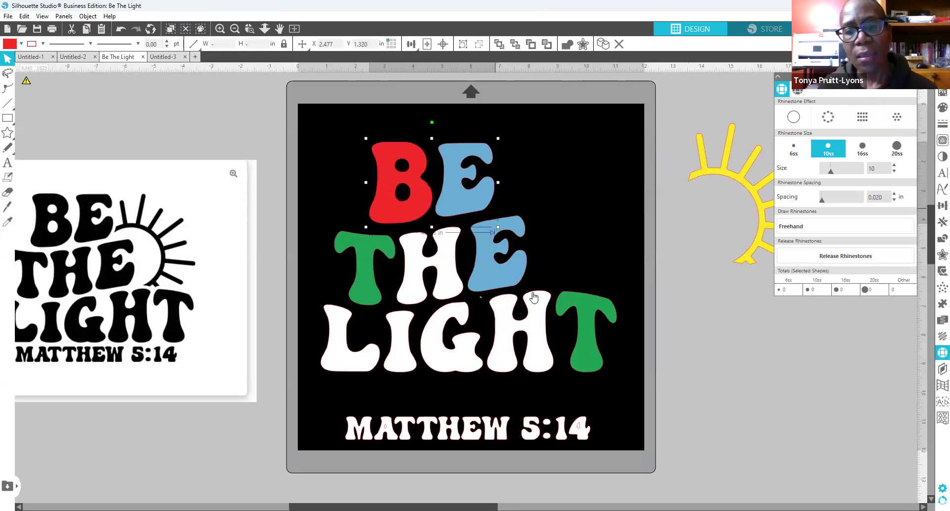
{"action": "key", "text": "Up"}
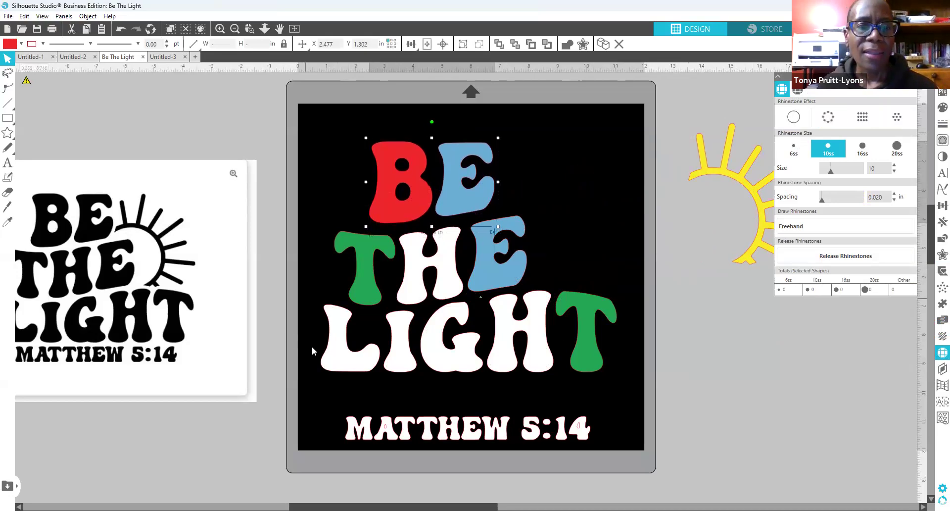
Step: Nudge the LIGHT row of letters down one step
{"action": "left_click", "coordinate": [328, 353]}
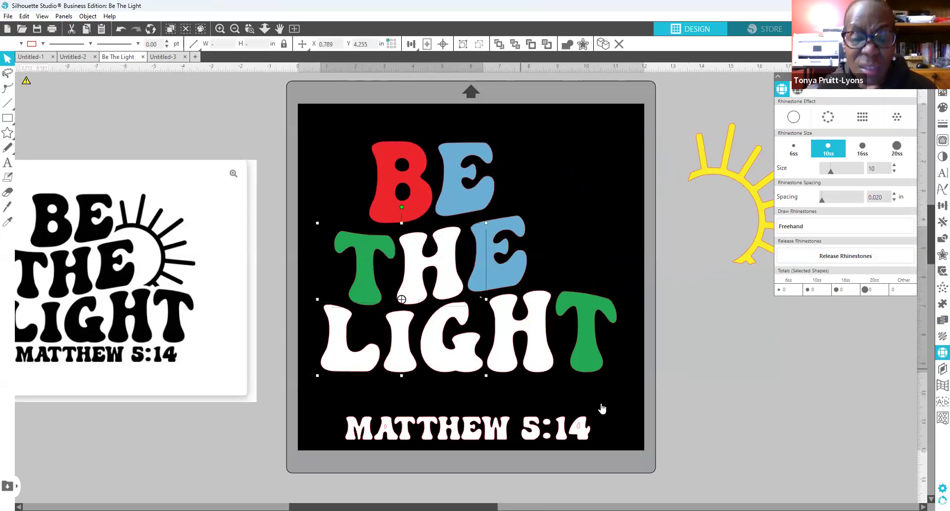
{"action": "left_click", "coordinate": [624, 388]}
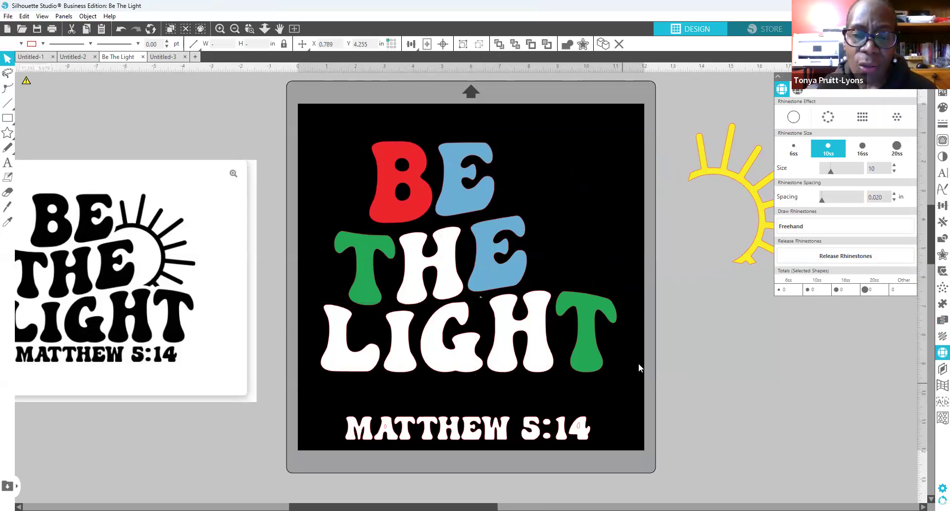
{"action": "left_click_drag", "start_coordinate": [632, 361], "coordinate": [313, 357]}
{"action": "key", "text": "Down"}
{"action": "key", "text": "Down"}
{"action": "key", "text": "Down"}
{"action": "key", "text": "Down"}
{"action": "key", "text": "Down"}
{"action": "key", "text": "Down"}
{"action": "key", "text": "Down"}
{"action": "key", "text": "Down"}
{"action": "key", "text": "Down"}
{"action": "key", "text": "Down"}
{"action": "key", "text": "Down"}
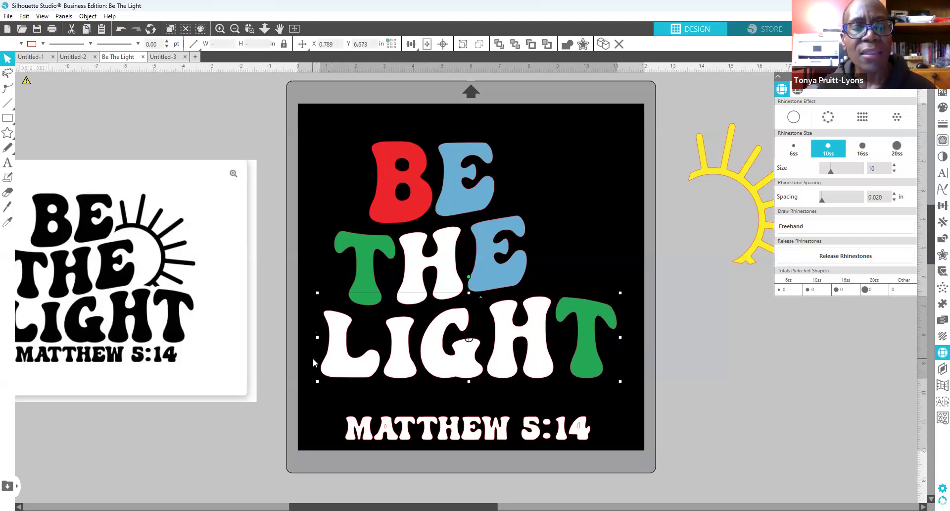
{"action": "left_click", "coordinate": [675, 340]}
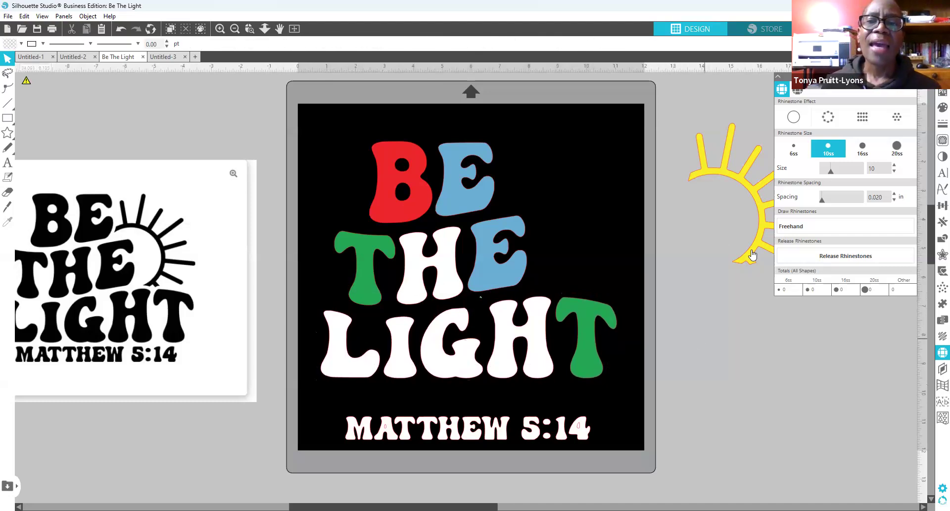
Step: Enlarge the sun slightly and park it right of the mat, then select all letters
{"action": "left_click_drag", "start_coordinate": [748, 253], "coordinate": [561, 270]}
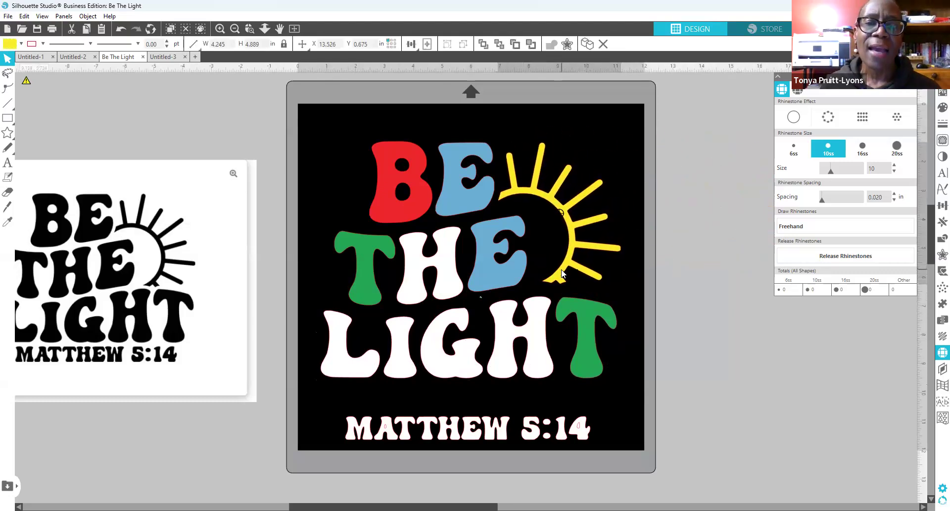
{"action": "left_click", "coordinate": [576, 287]}
{"action": "left_click", "coordinate": [597, 281]}
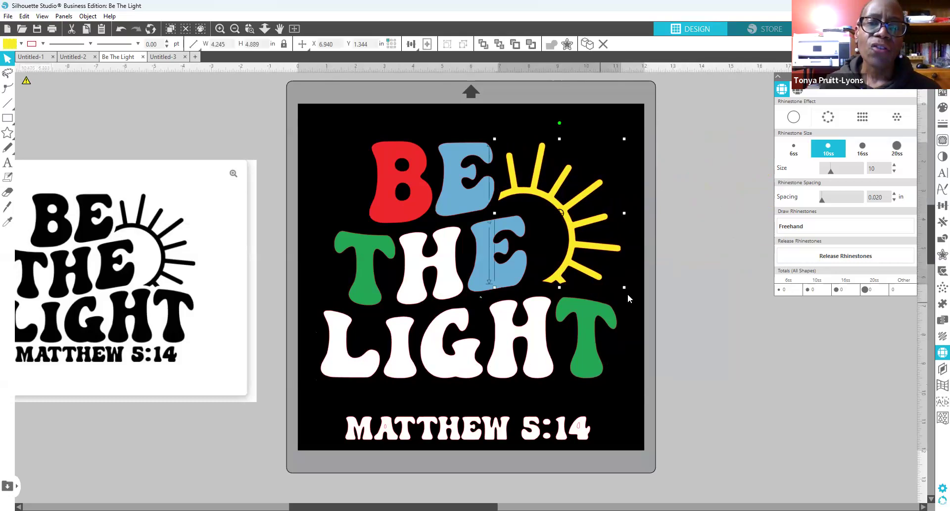
{"action": "left_click_drag", "start_coordinate": [629, 291], "coordinate": [633, 298]}
{"action": "left_click_drag", "start_coordinate": [574, 278], "coordinate": [865, 223]}
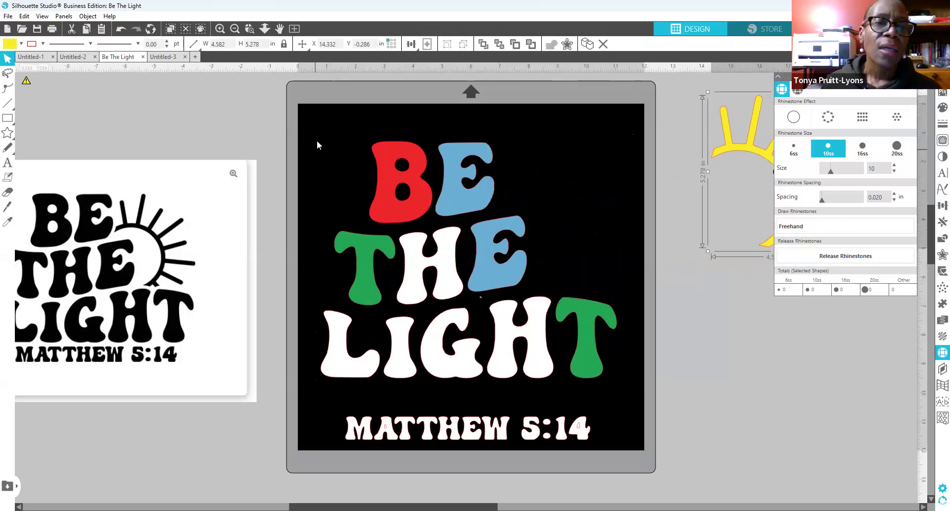
{"action": "left_click_drag", "start_coordinate": [316, 127], "coordinate": [626, 393]}
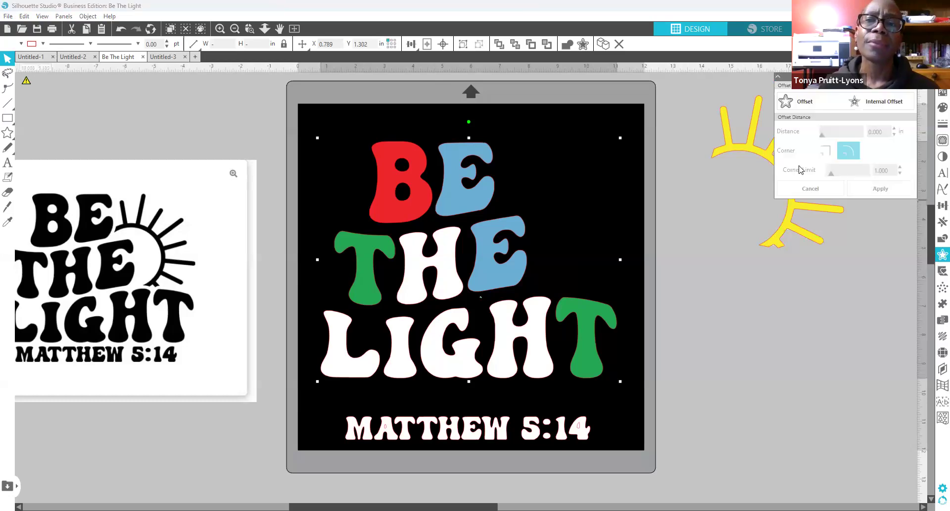
Step: Add a 0.130 in offset around the letters and render it as a rhinestone edge
{"action": "left_click", "coordinate": [812, 106]}
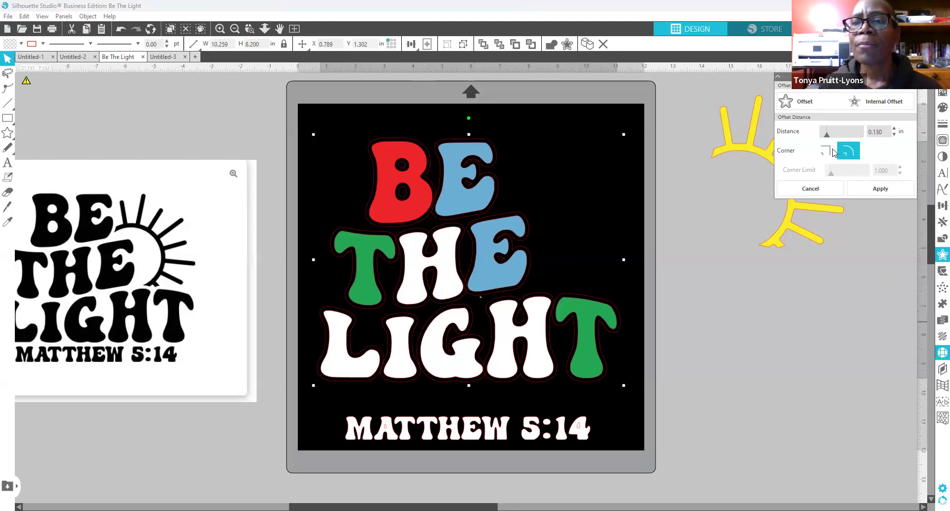
{"action": "left_click", "coordinate": [824, 117]}
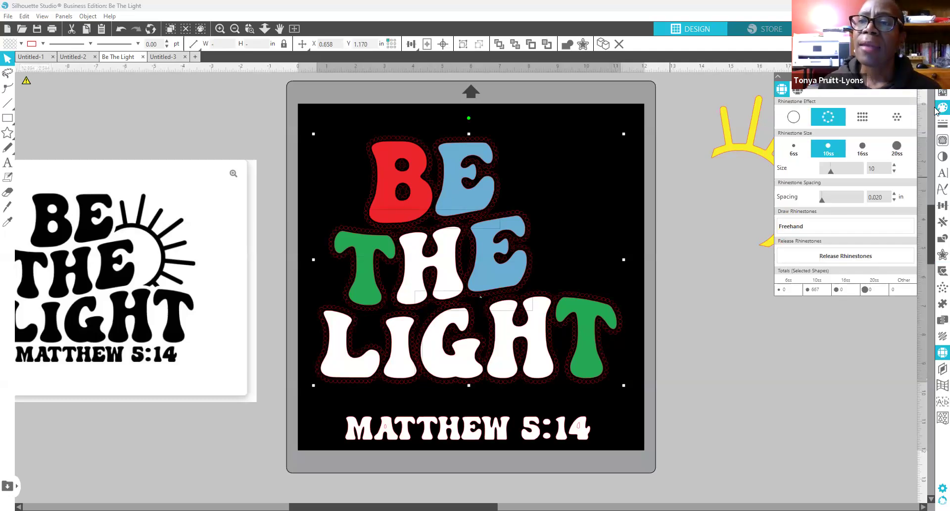
Step: Colour the rhinestone offset outline white
{"action": "left_click", "coordinate": [782, 113]}
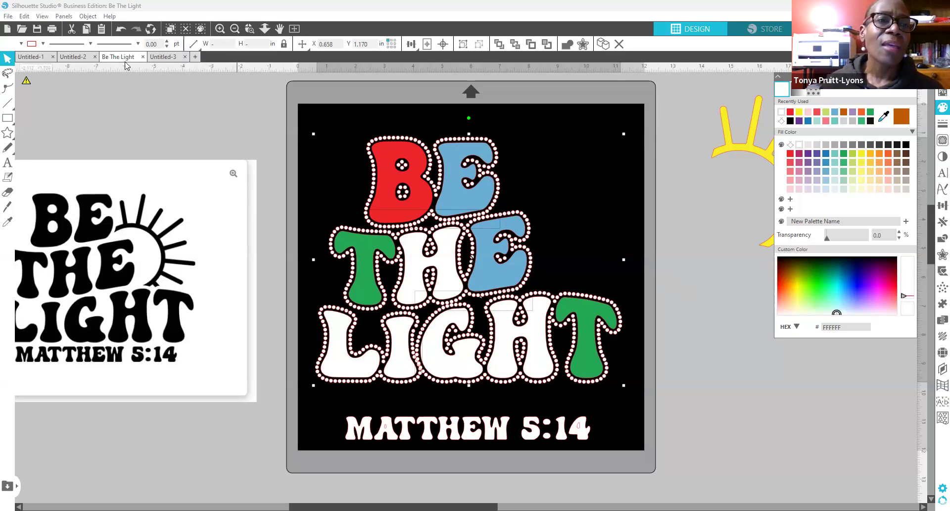
Step: Undo the white rhinestone outline and offset, check the red B, then select all letters
{"action": "left_click", "coordinate": [120, 30]}
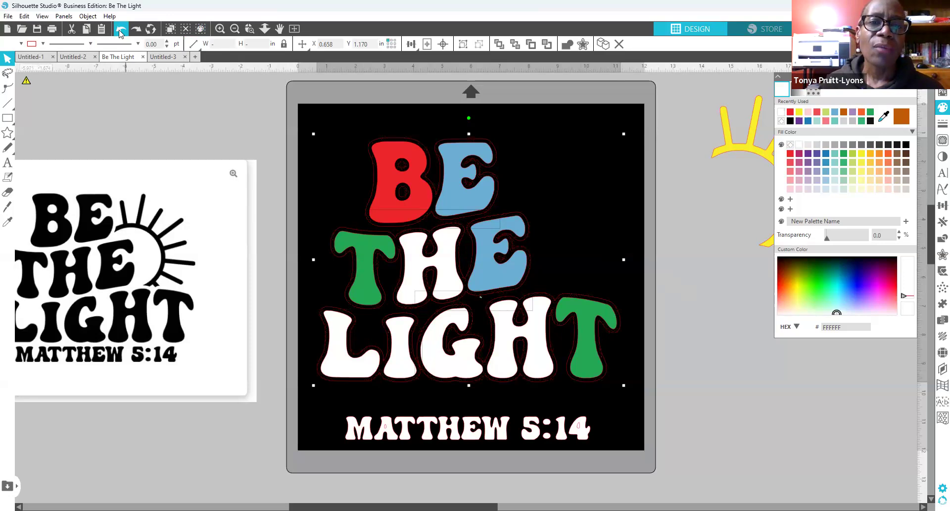
{"action": "left_click", "coordinate": [120, 31]}
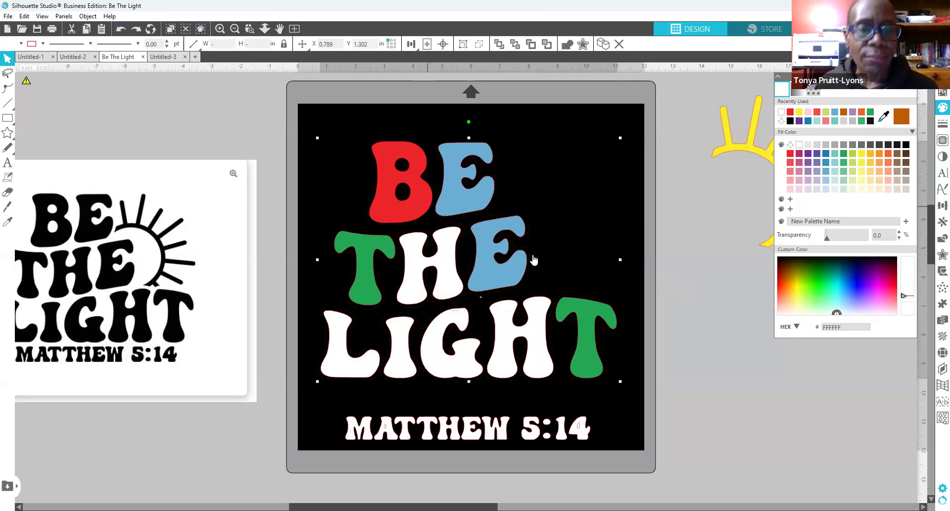
{"action": "left_click", "coordinate": [584, 247]}
{"action": "left_click", "coordinate": [415, 219]}
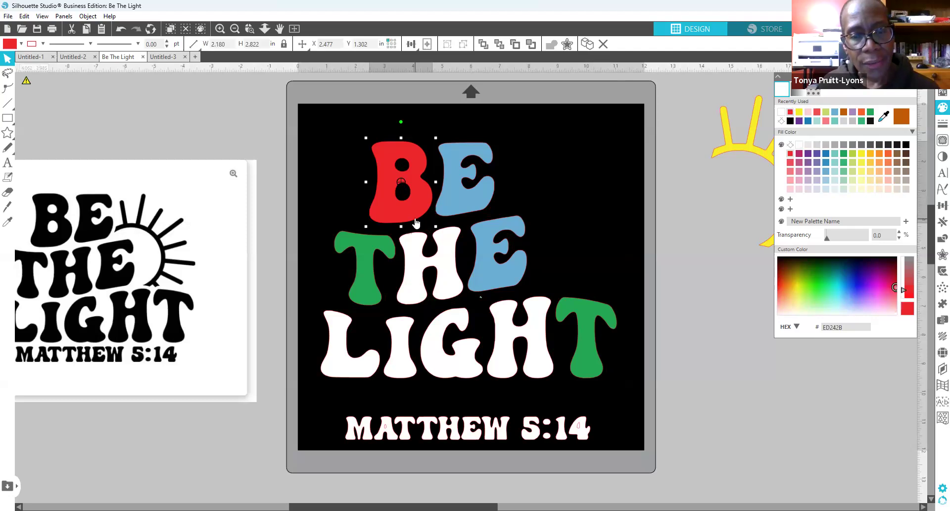
{"action": "left_click", "coordinate": [354, 155]}
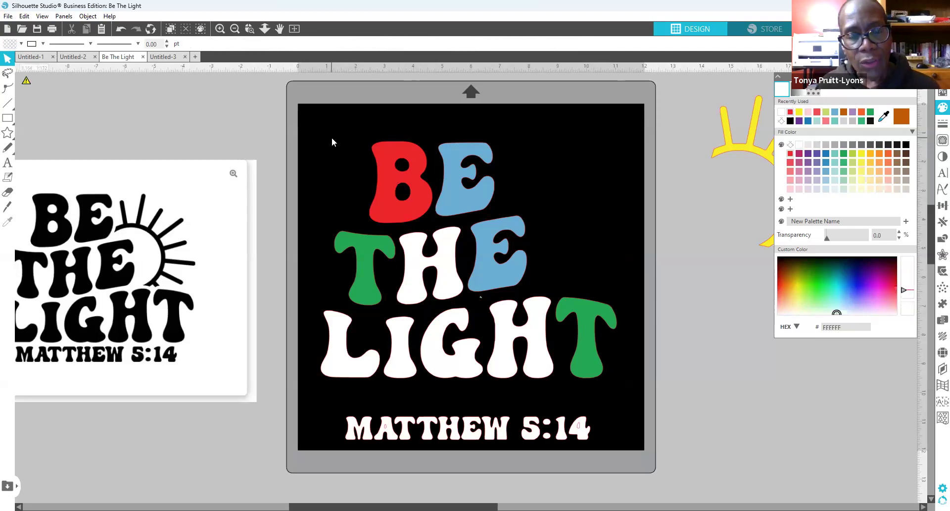
{"action": "left_click_drag", "start_coordinate": [332, 132], "coordinate": [608, 390]}
Step: Apply a 0.030 in internal offset inside the selected letters
{"action": "right_click", "coordinate": [591, 364]}
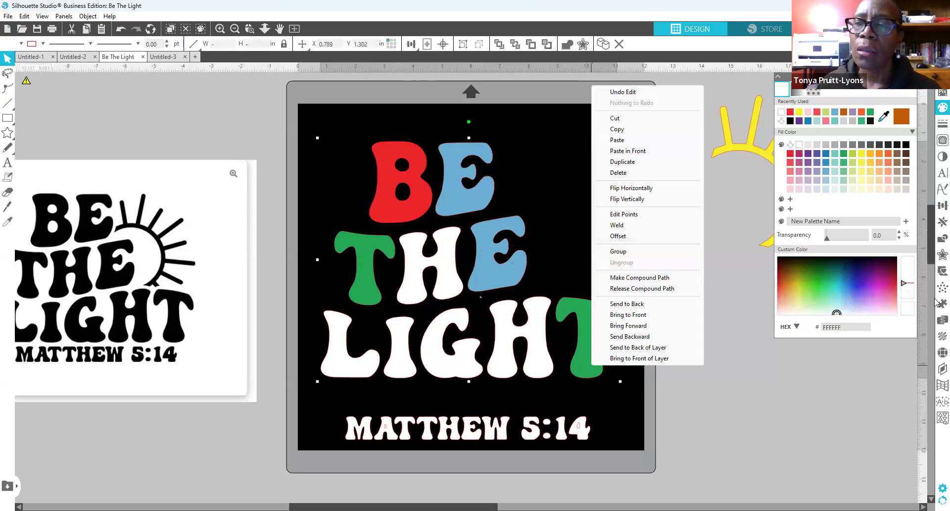
{"action": "left_click", "coordinate": [940, 256]}
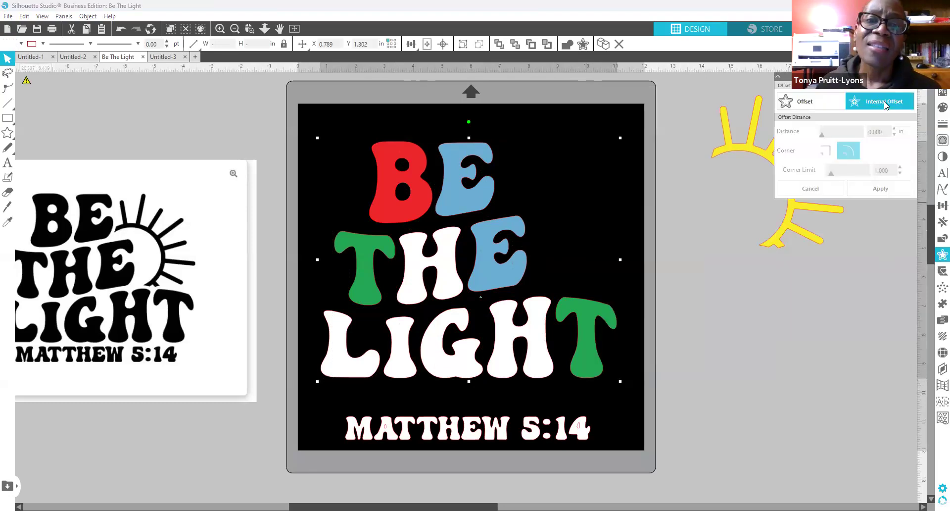
{"action": "left_click", "coordinate": [867, 106]}
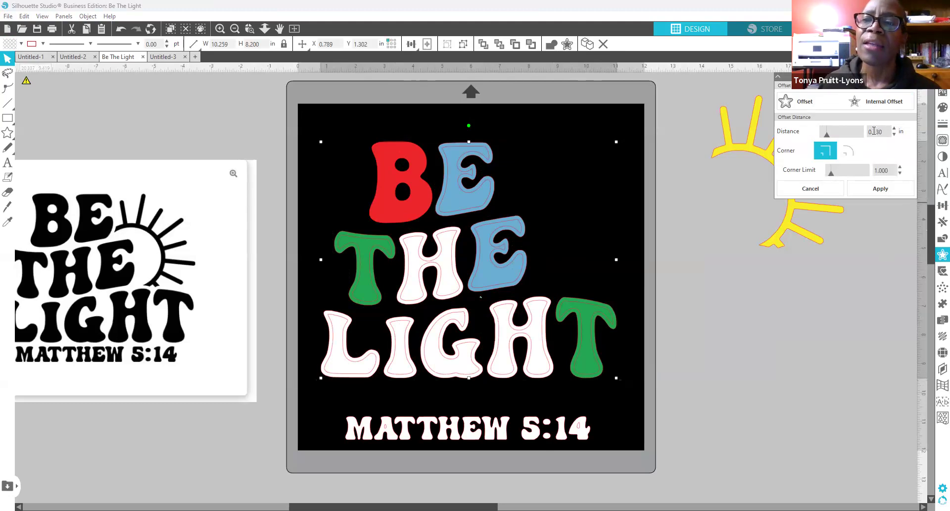
{"action": "left_click_drag", "start_coordinate": [873, 132], "coordinate": [900, 137]}
{"action": "type", "text": "030"}
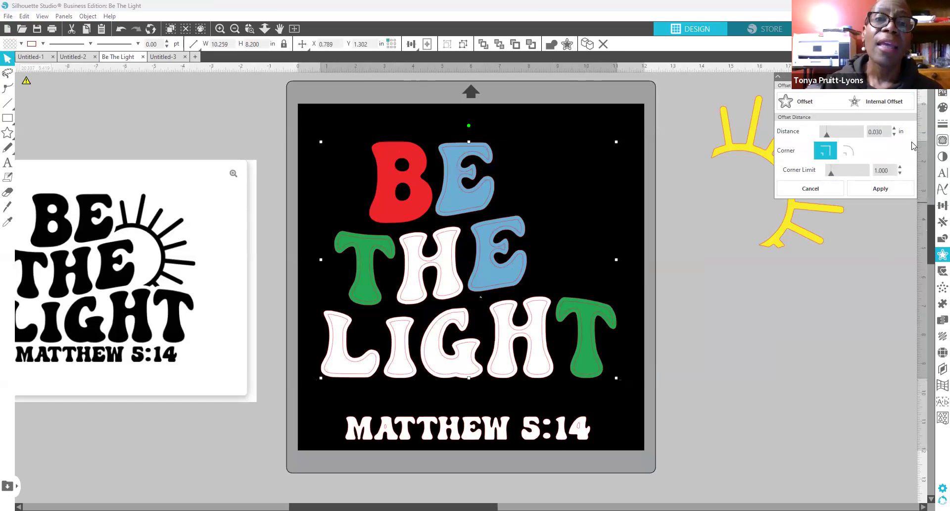
{"action": "key", "text": "Return"}
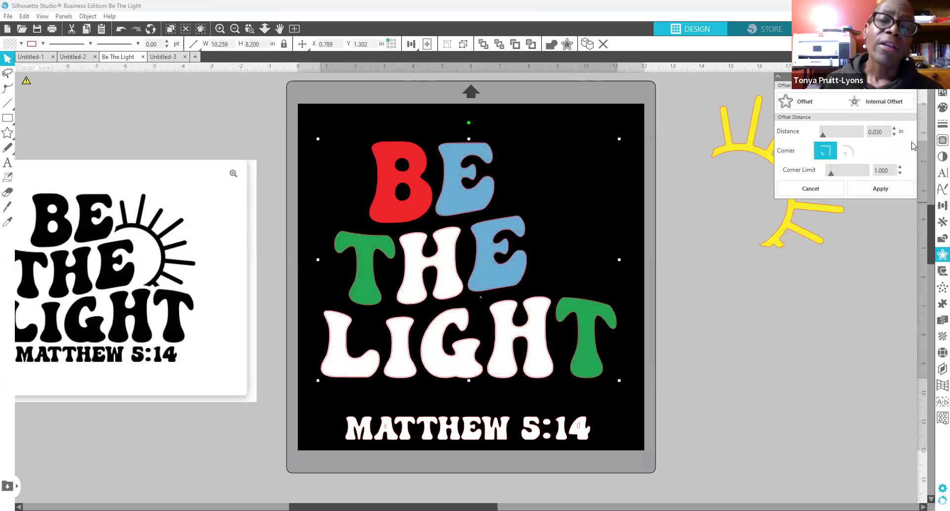
Step: Fill the letters with 10ss rhinestones, 1476 stones in total
{"action": "left_click", "coordinate": [940, 353]}
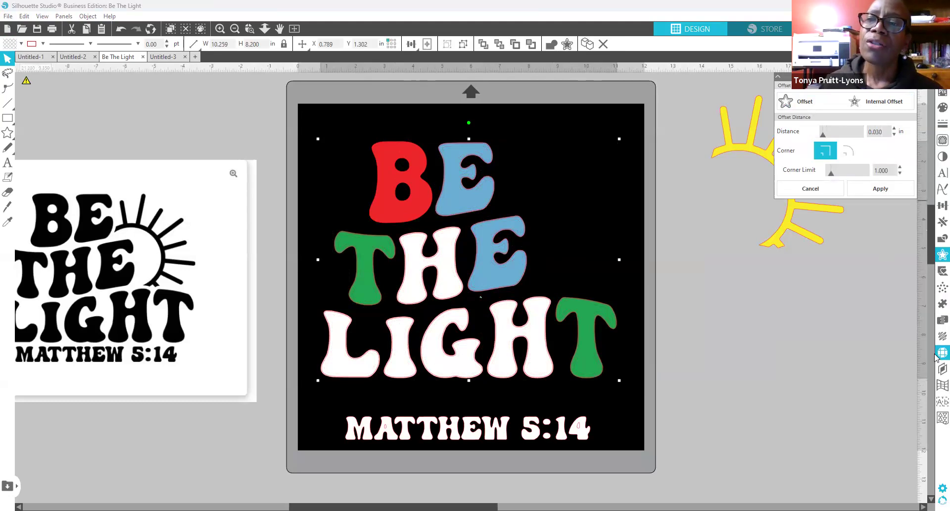
{"action": "left_click", "coordinate": [897, 115]}
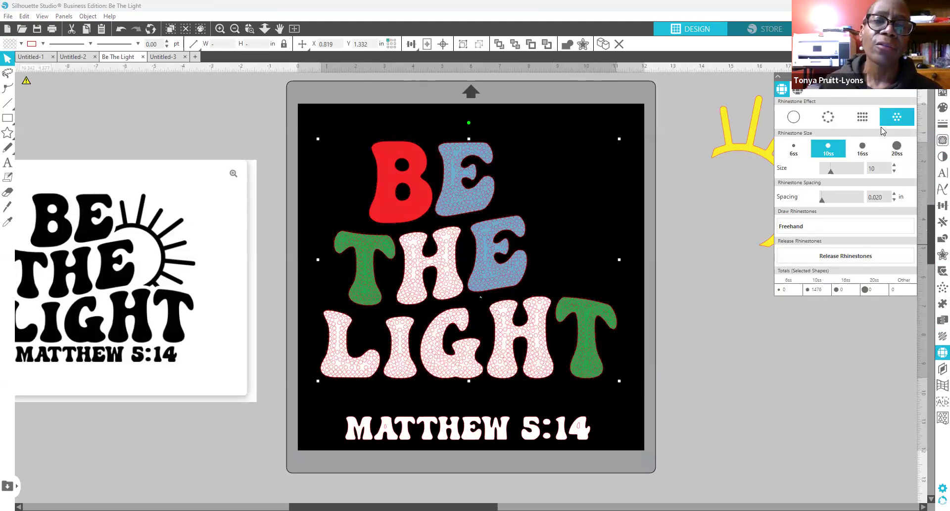
{"action": "left_click", "coordinate": [936, 113]}
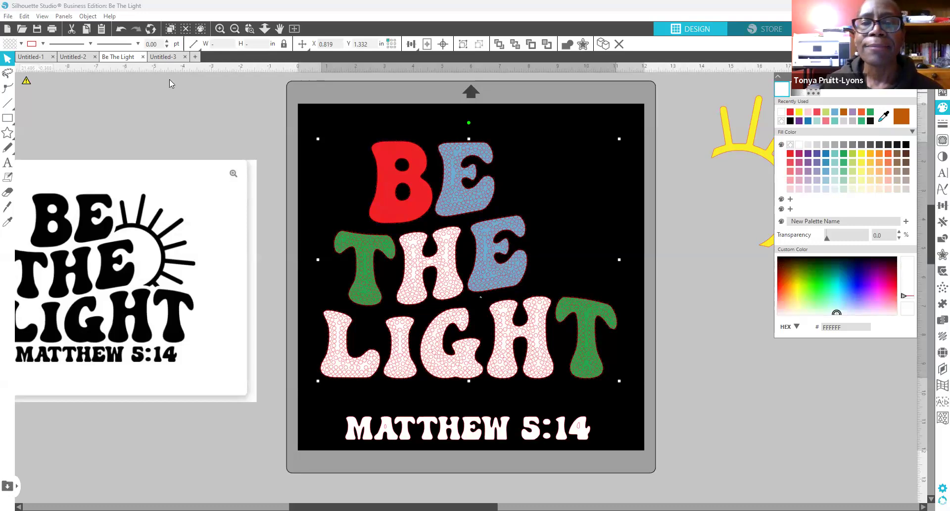
Step: Undo the rhinestone fill and group the BE THE LIGHT lettering into one object
{"action": "left_click", "coordinate": [121, 32]}
{"action": "left_click", "coordinate": [120, 32]}
{"action": "left_click", "coordinate": [121, 32]}
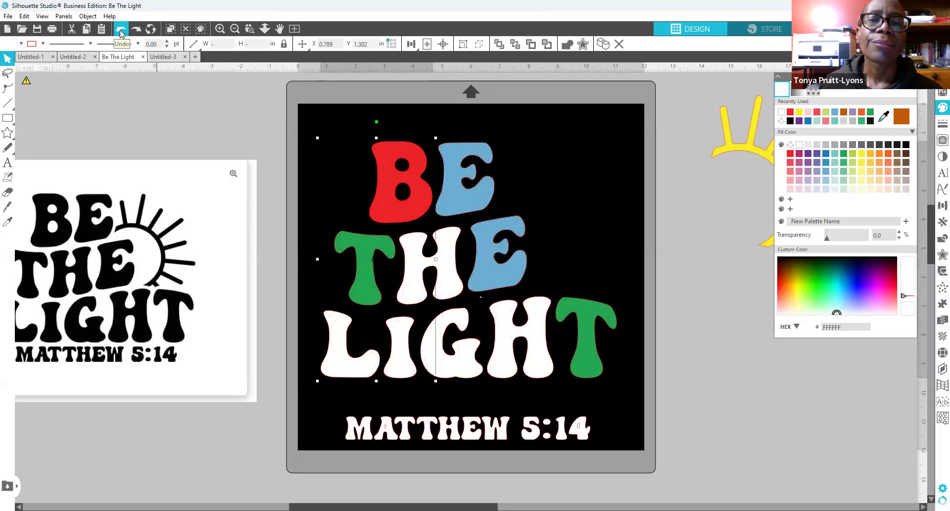
{"action": "left_click", "coordinate": [120, 32]}
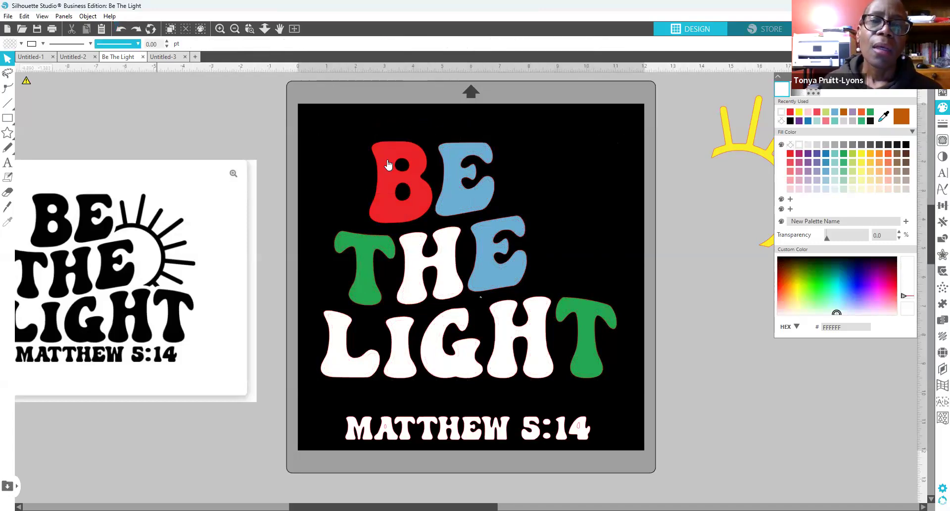
{"action": "left_click", "coordinate": [362, 356]}
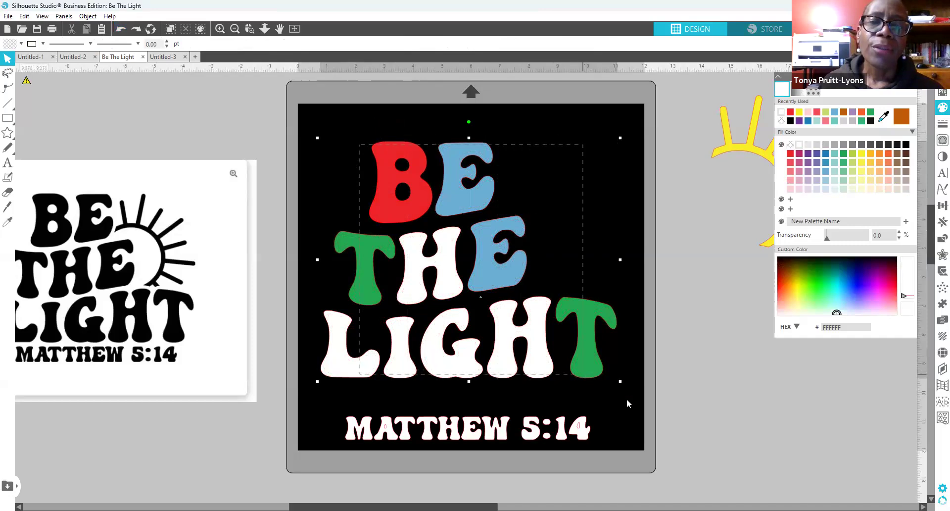
{"action": "right_click", "coordinate": [612, 293]}
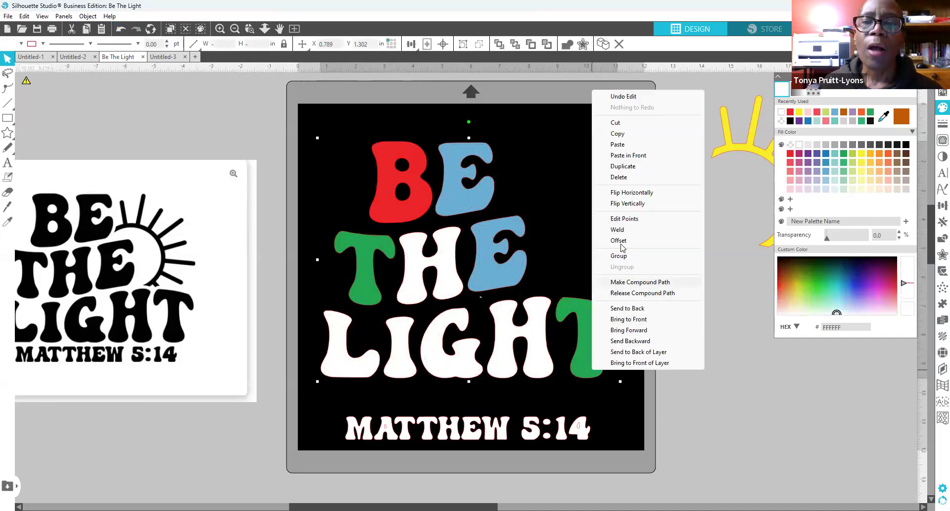
{"action": "left_click", "coordinate": [619, 256]}
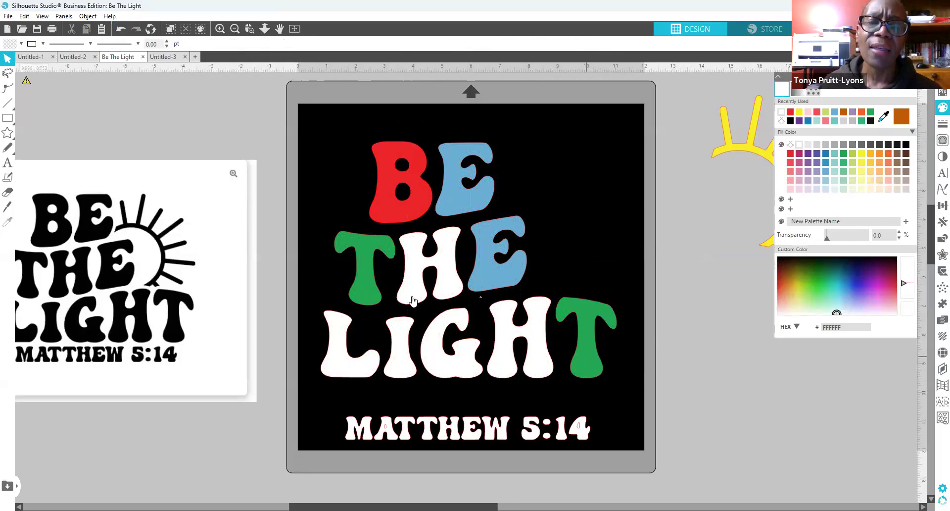
{"action": "left_click", "coordinate": [403, 147]}
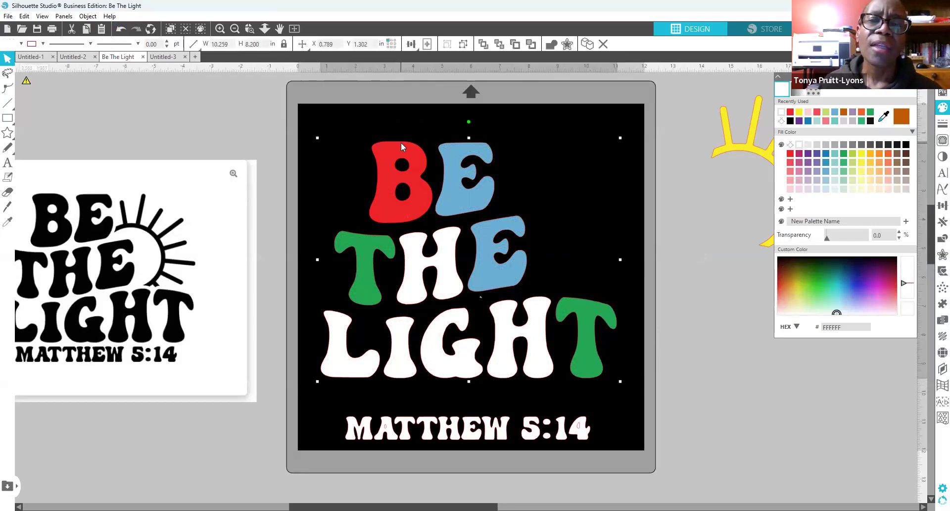
Step: Add a 0.130 in outer offset shown as a rhinestone edge of 667 10ss stones
{"action": "left_click", "coordinate": [936, 356]}
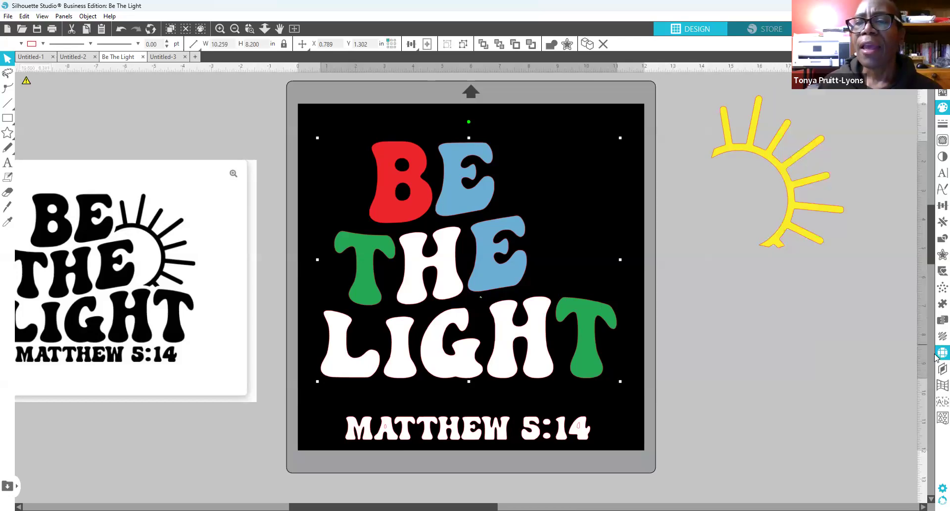
{"action": "left_click", "coordinate": [936, 256]}
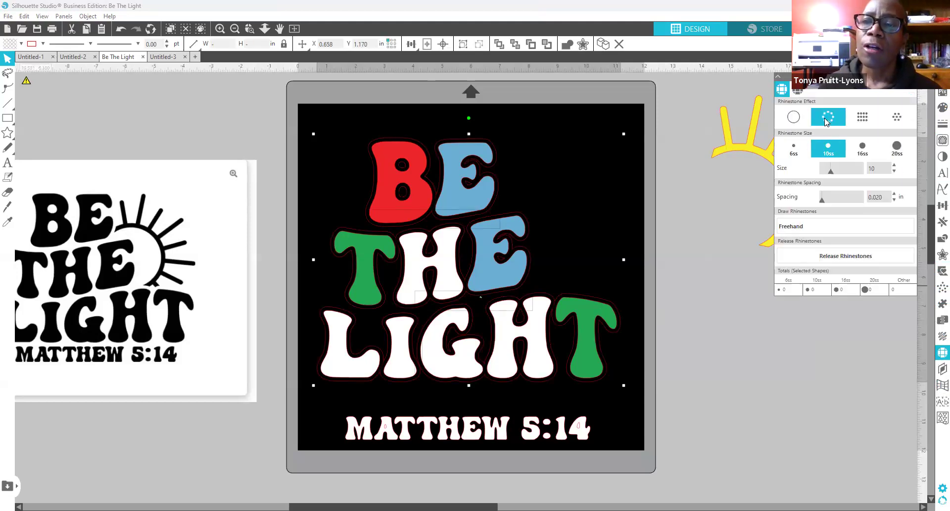
{"action": "left_click", "coordinate": [825, 118]}
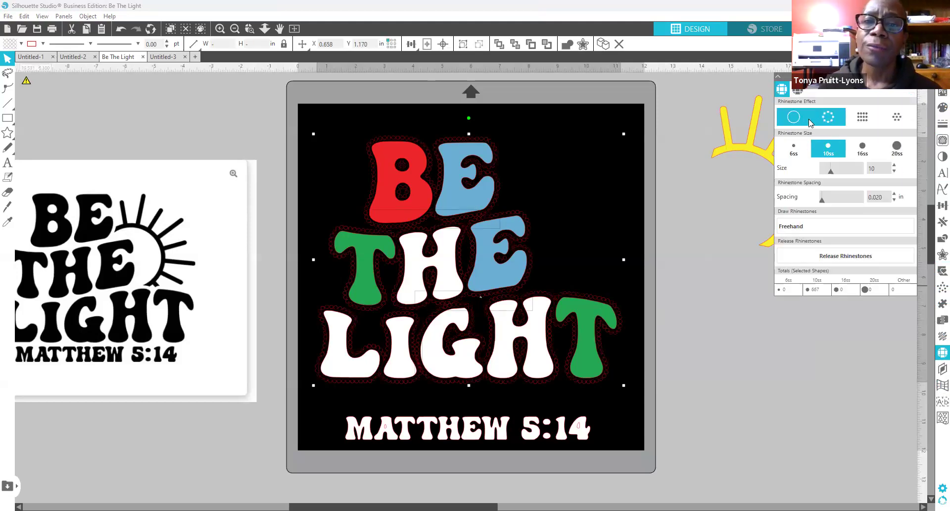
Step: Make the 0.130 in outline rhinestones white and reselect the lettering group
{"action": "left_click", "coordinate": [942, 107]}
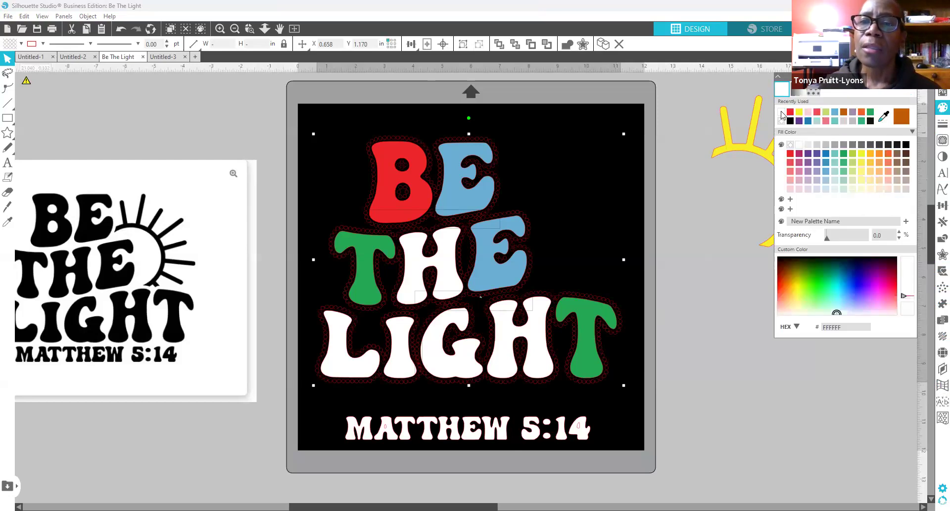
{"action": "left_click", "coordinate": [781, 113]}
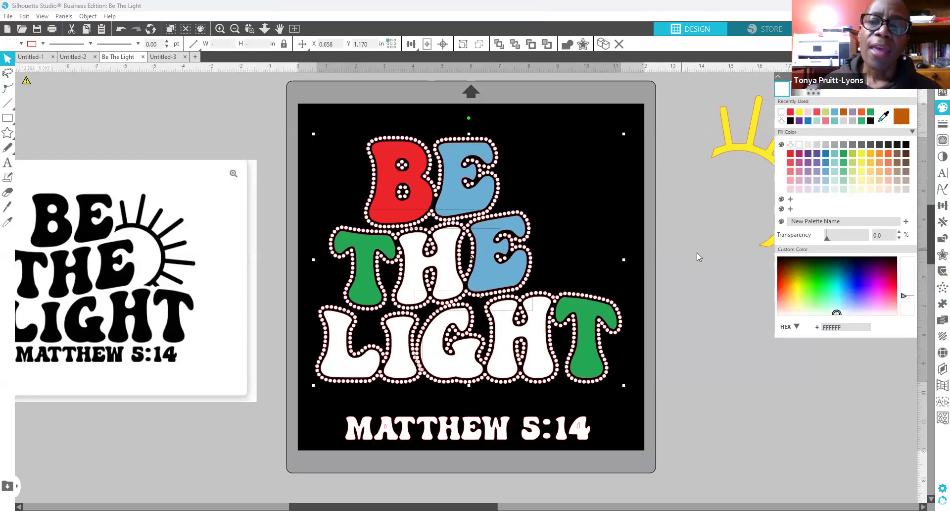
{"action": "left_click", "coordinate": [304, 166]}
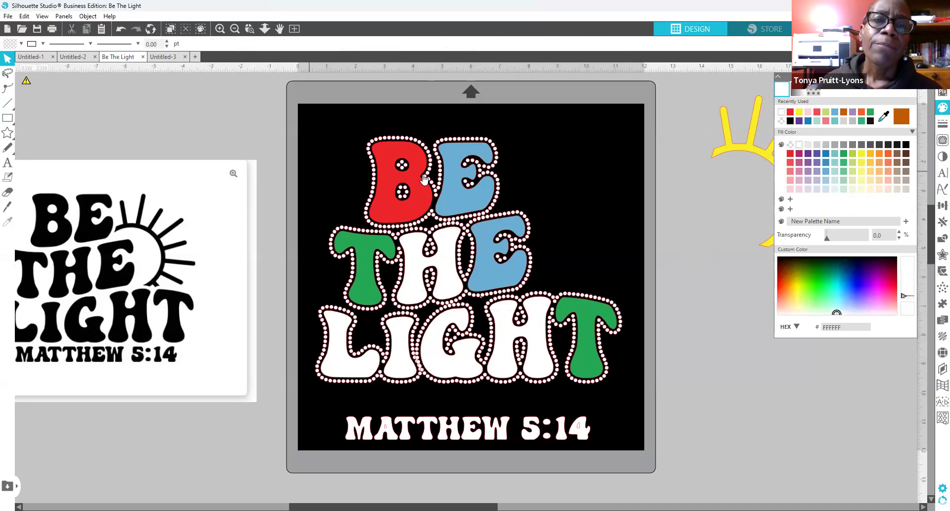
{"action": "left_click", "coordinate": [407, 139]}
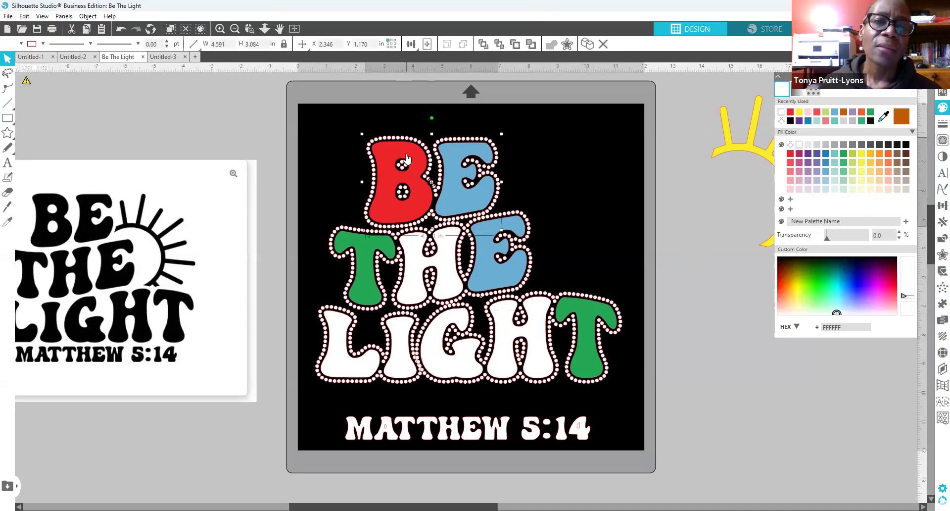
{"action": "left_click", "coordinate": [406, 146]}
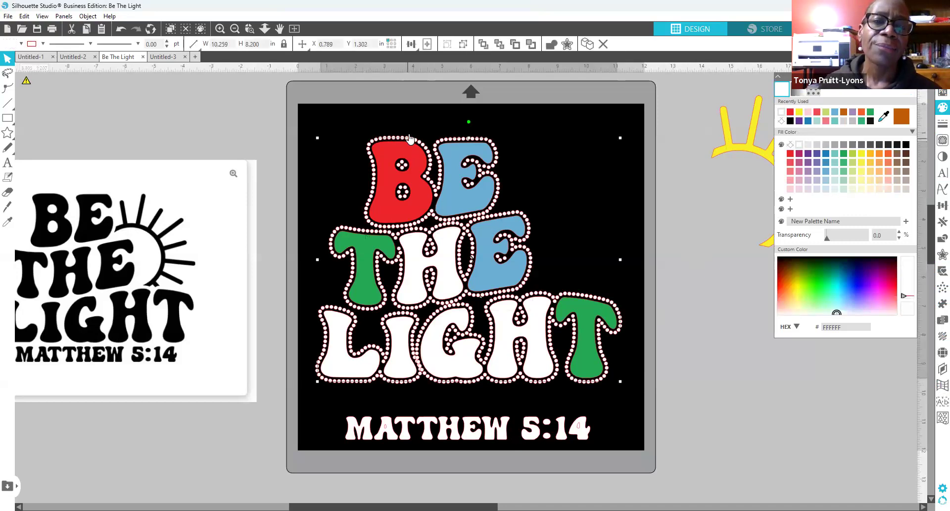
{"action": "left_click", "coordinate": [121, 30]}
{"action": "left_click", "coordinate": [122, 32]}
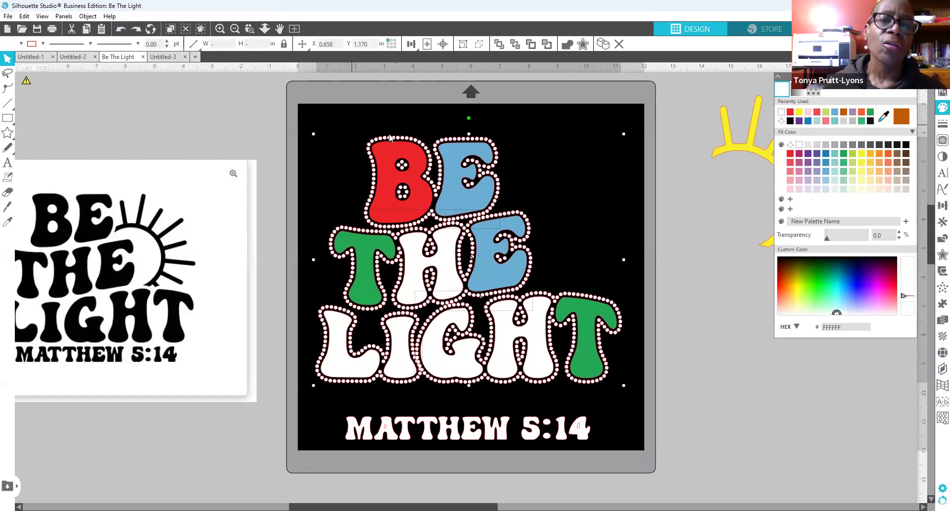
{"action": "right_click", "coordinate": [428, 247]}
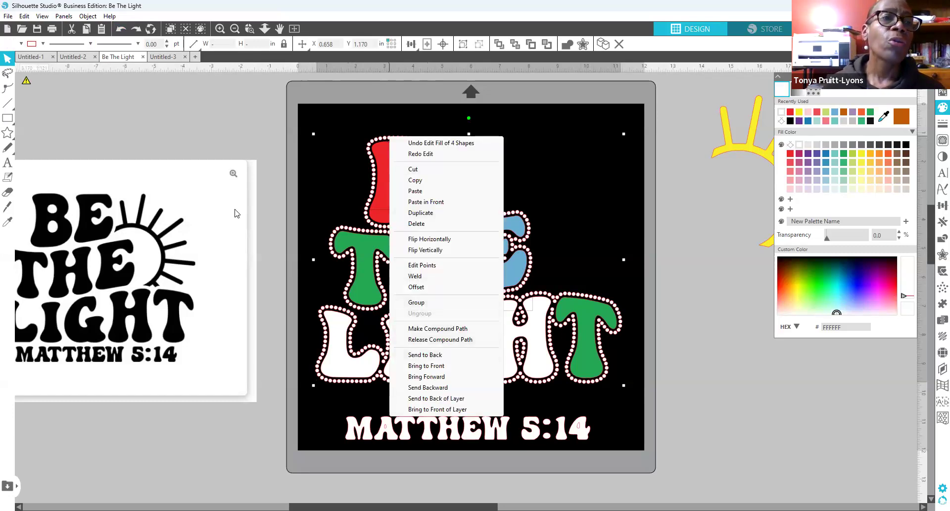
{"action": "left_click", "coordinate": [87, 16]}
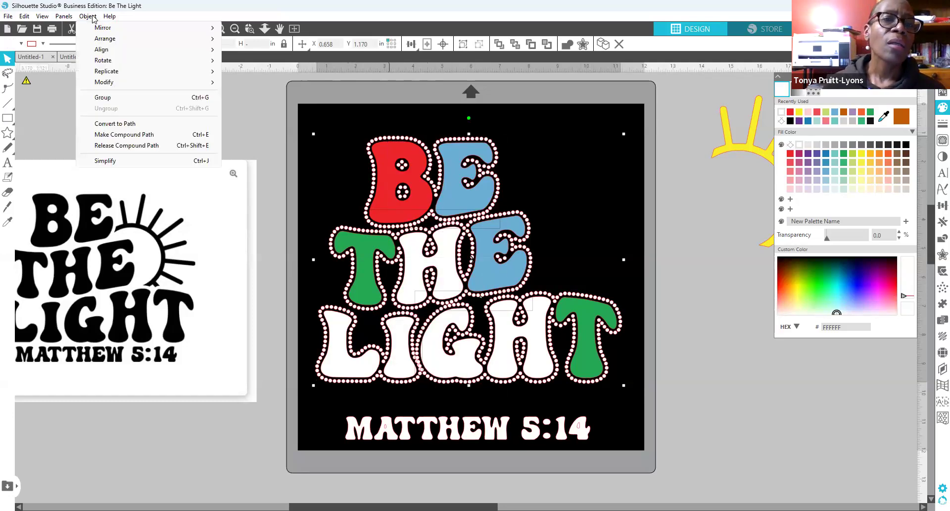
{"action": "left_click", "coordinate": [108, 99]}
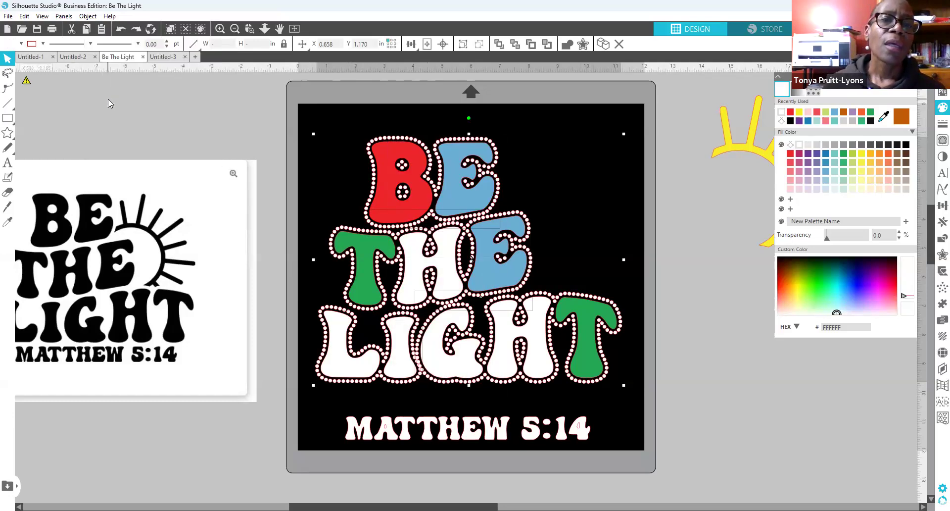
{"action": "left_click", "coordinate": [275, 175]}
{"action": "left_click_drag", "start_coordinate": [404, 131], "coordinate": [285, 85]}
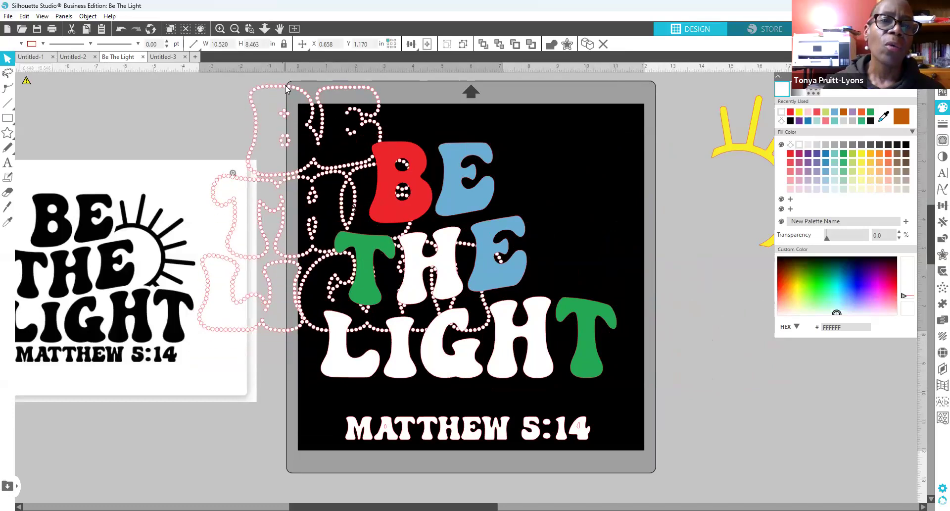
{"action": "left_click", "coordinate": [286, 100]}
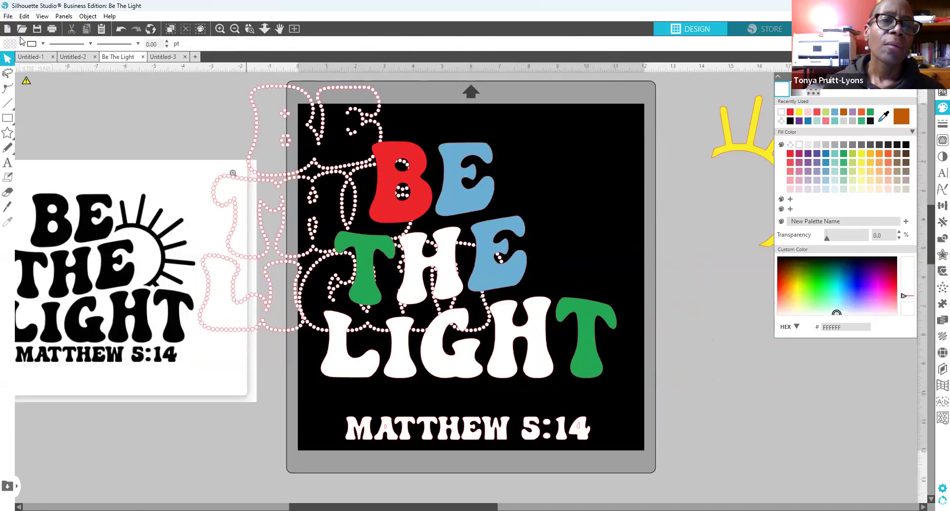
{"action": "left_click", "coordinate": [122, 31]}
{"action": "left_click", "coordinate": [121, 31]}
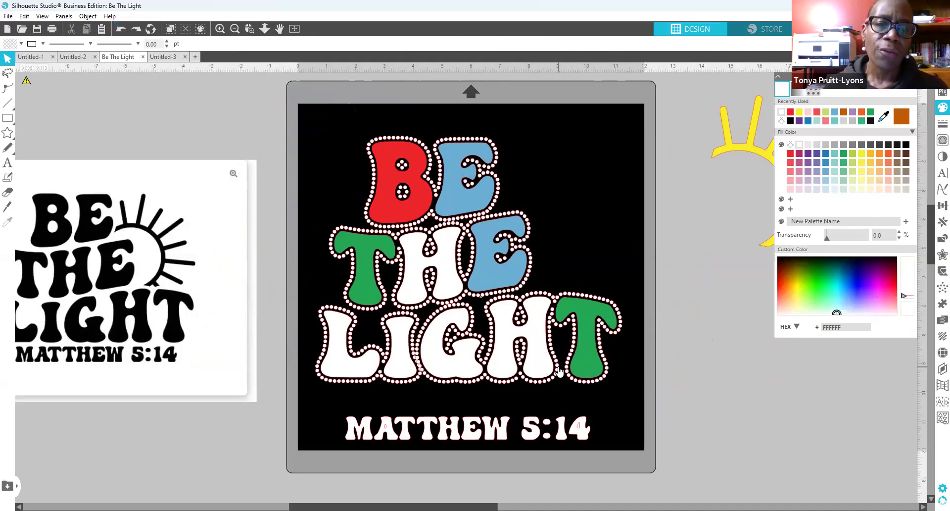
{"action": "left_click", "coordinate": [395, 205]}
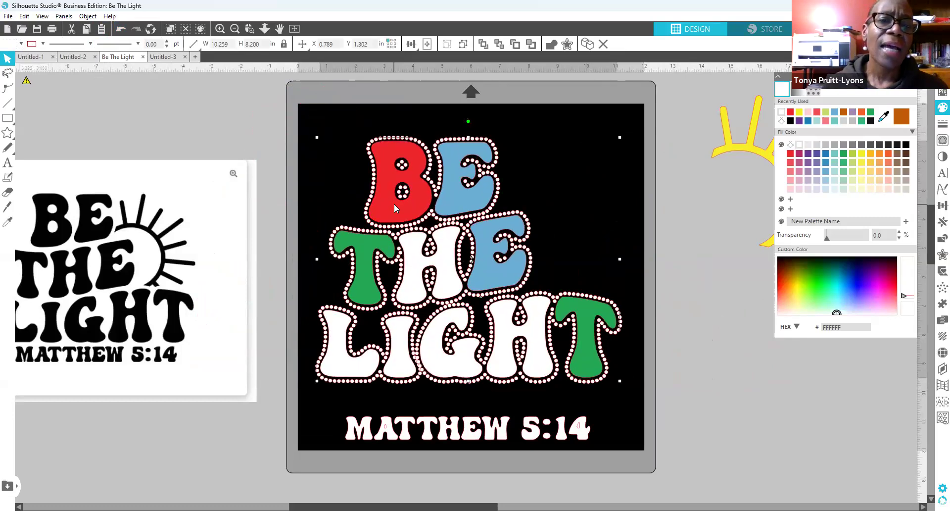
{"action": "key", "text": "Up"}
{"action": "key", "text": "Up"}
{"action": "key", "text": "Right"}
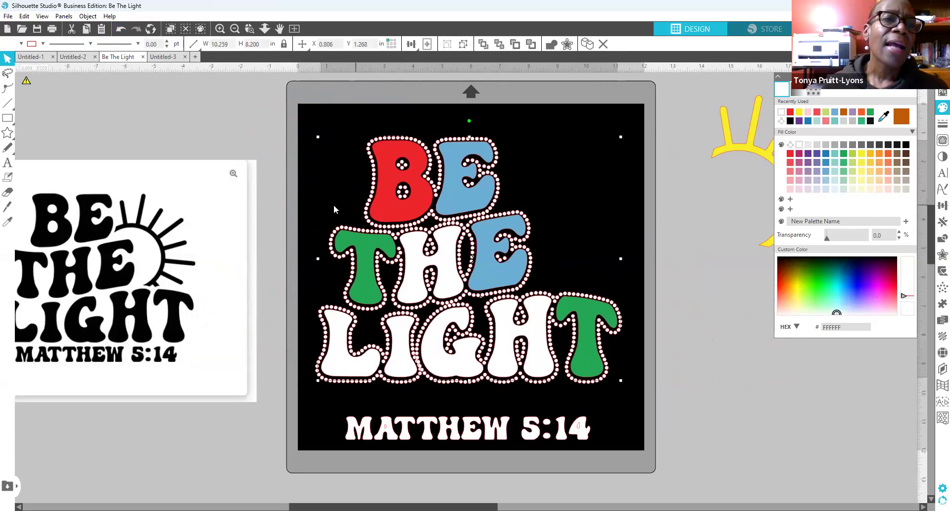
Step: Undo the lettering nudge and set a 0.030 in internal offset inside the letters
{"action": "left_click", "coordinate": [121, 30]}
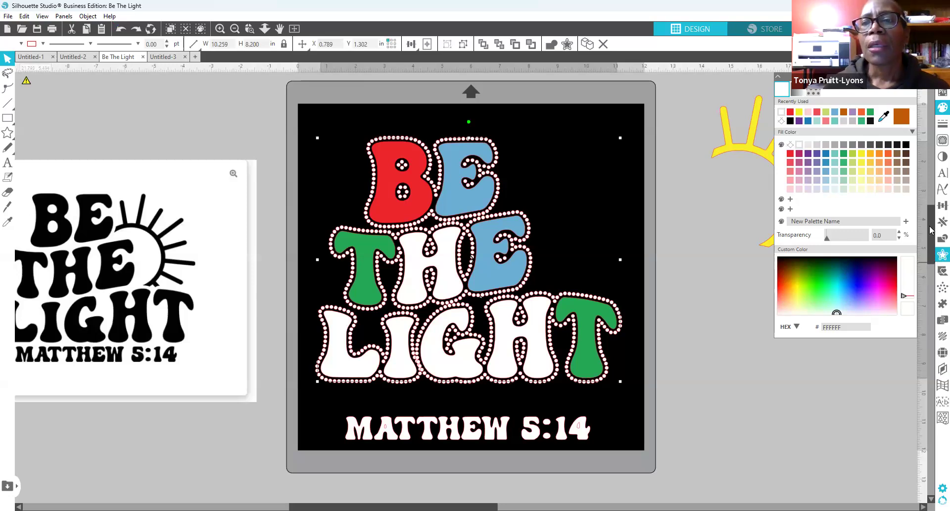
{"action": "left_click", "coordinate": [937, 256]}
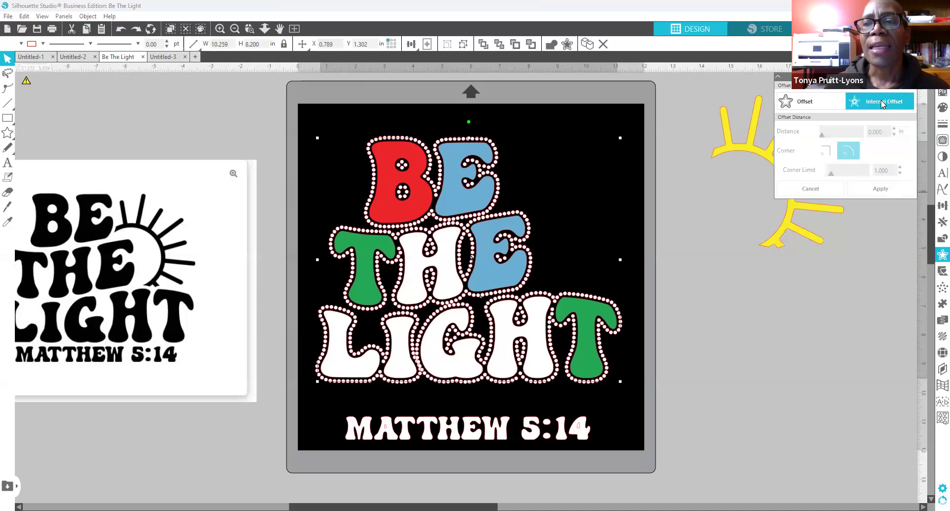
{"action": "left_click", "coordinate": [881, 100]}
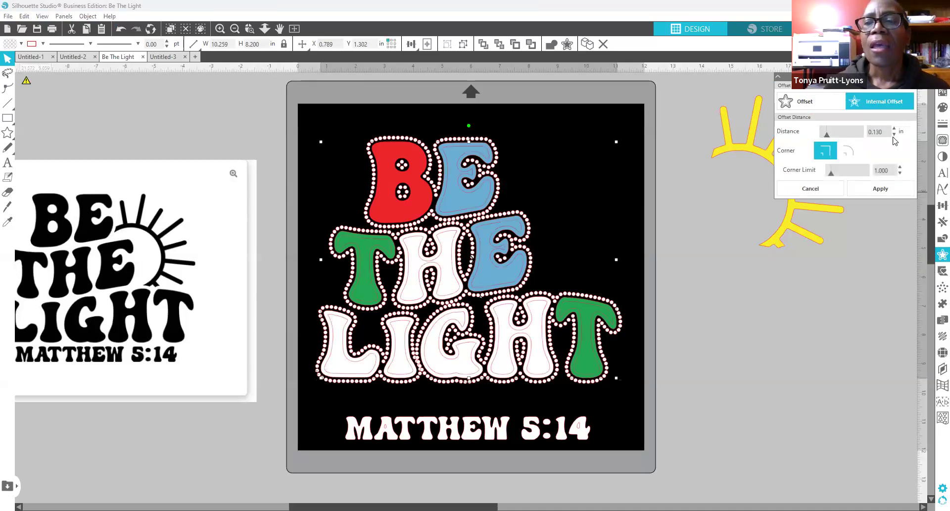
{"action": "left_click_drag", "start_coordinate": [875, 131], "coordinate": [900, 134]}
{"action": "key", "text": "BackSpace"}
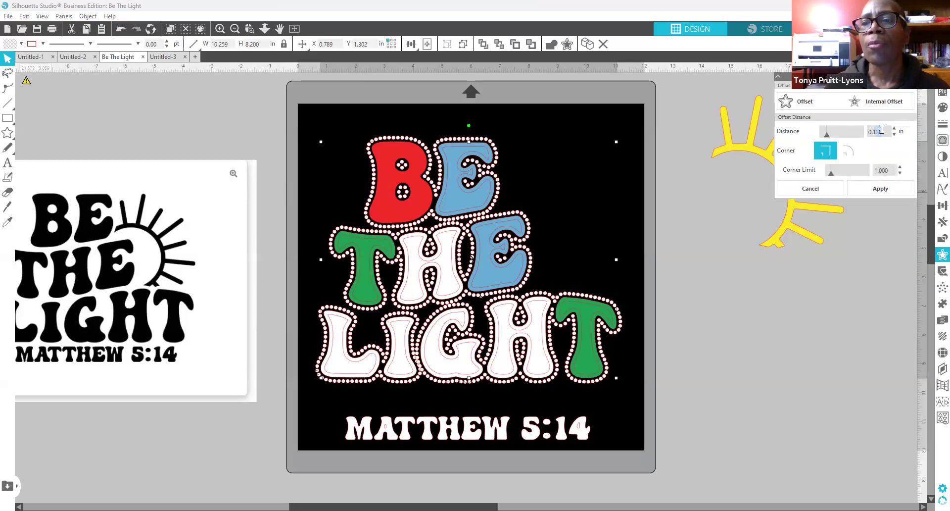
{"action": "type", "text": "030"}
{"action": "key", "text": "Return"}
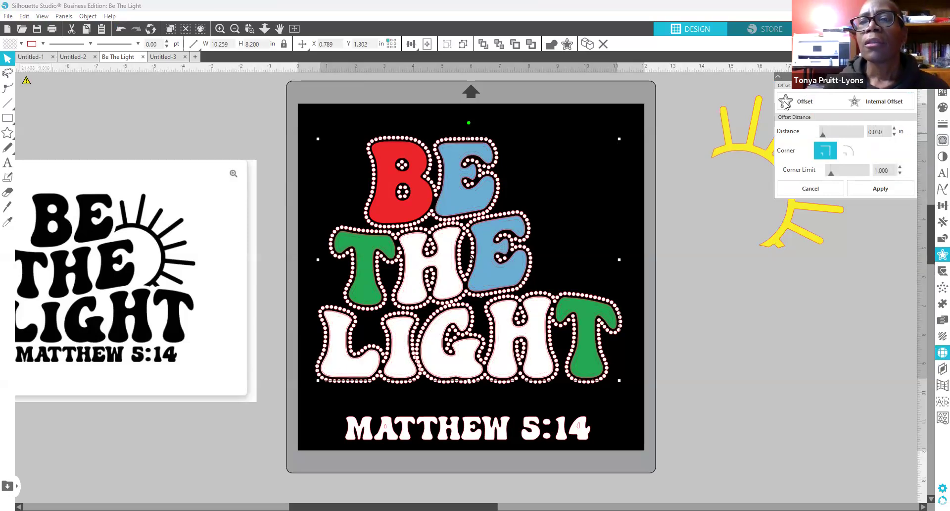
{"action": "left_click", "coordinate": [942, 352]}
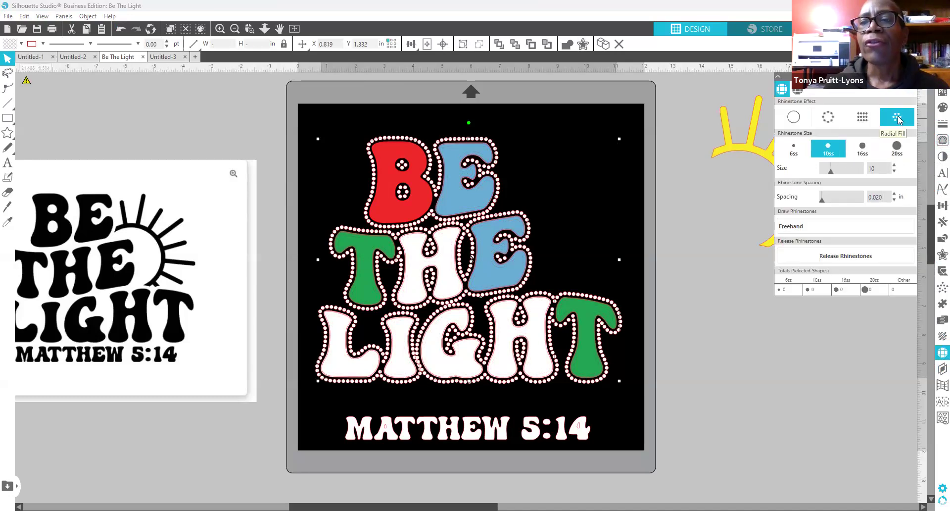
Step: Fill the letters with a yellow Radial Fill of 10ss rhinestones
{"action": "left_click", "coordinate": [900, 120]}
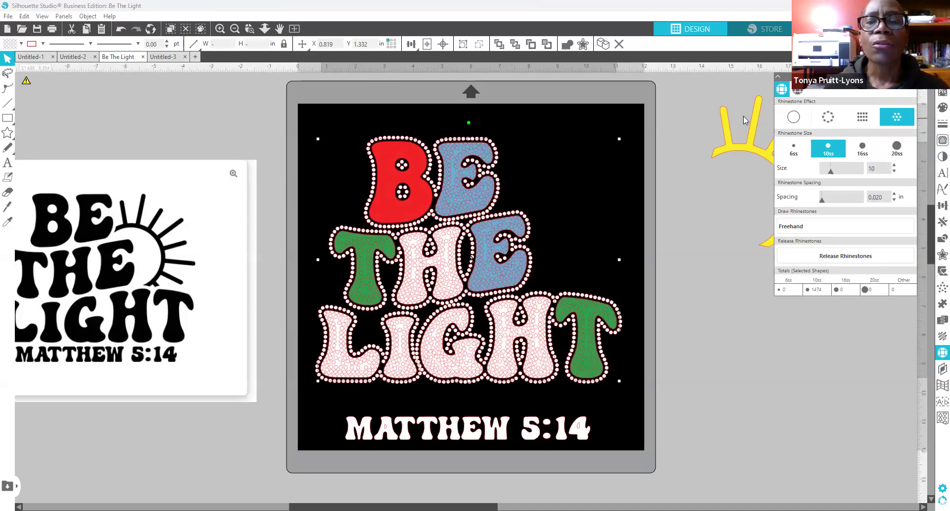
{"action": "left_click", "coordinate": [938, 109]}
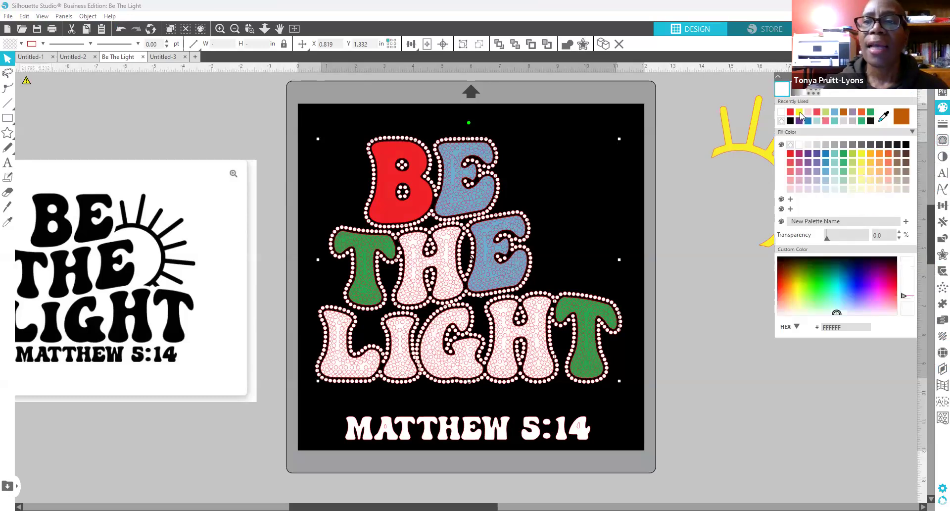
{"action": "left_click", "coordinate": [799, 111]}
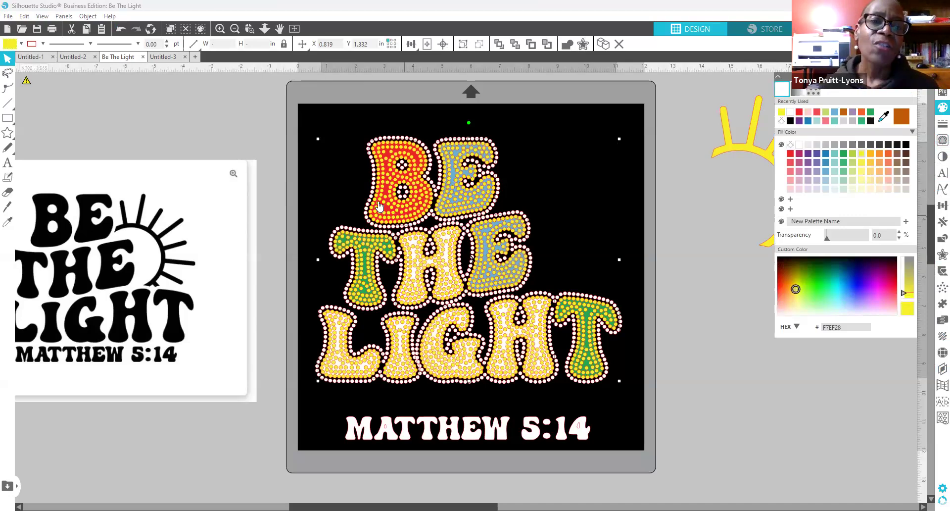
Step: Move the coloured letter shapes off the mat to its right and deselect
{"action": "left_click_drag", "start_coordinate": [387, 213], "coordinate": [878, 236]}
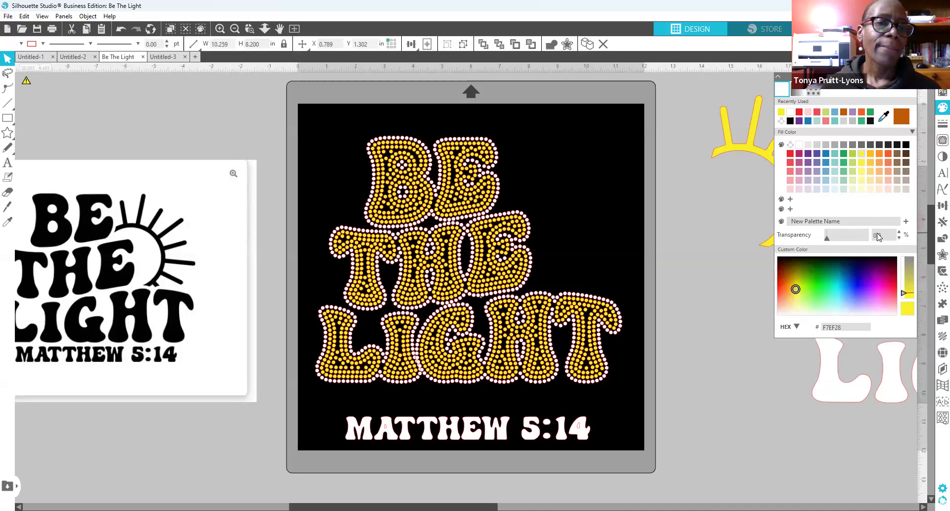
{"action": "left_click_drag", "start_coordinate": [878, 234], "coordinate": [814, 231]}
{"action": "left_click", "coordinate": [545, 247]}
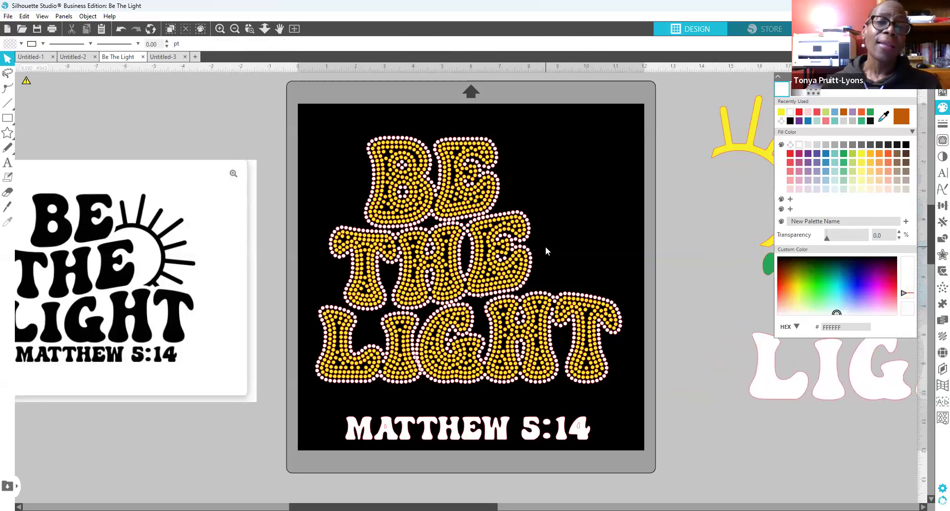
Step: Ungroup the rhinestone letters and make the B and E of BE red
{"action": "right_click", "coordinate": [415, 214]}
{"action": "left_click", "coordinate": [439, 203]}
{"action": "left_click", "coordinate": [409, 217]}
{"action": "left_click", "coordinate": [464, 214]}
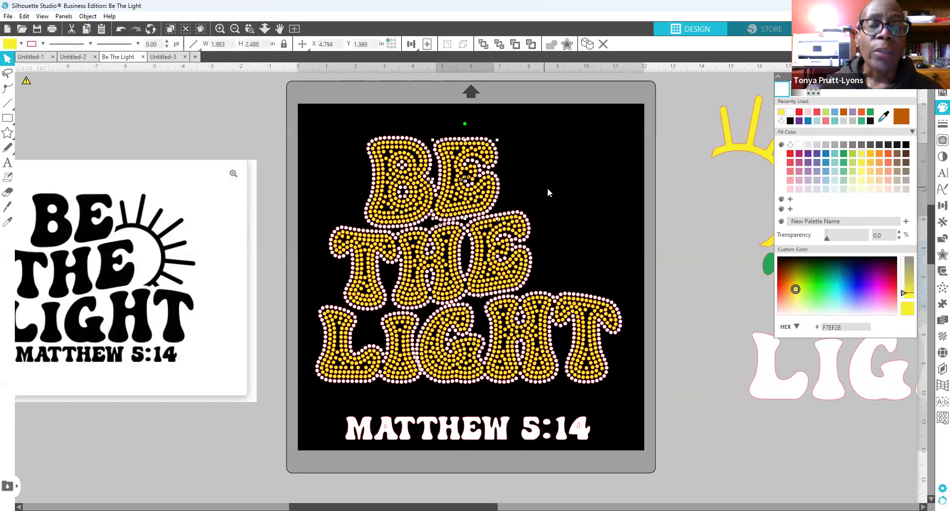
{"action": "left_click", "coordinate": [486, 277]}
{"action": "left_click", "coordinate": [451, 277]}
{"action": "left_click", "coordinate": [397, 187]}
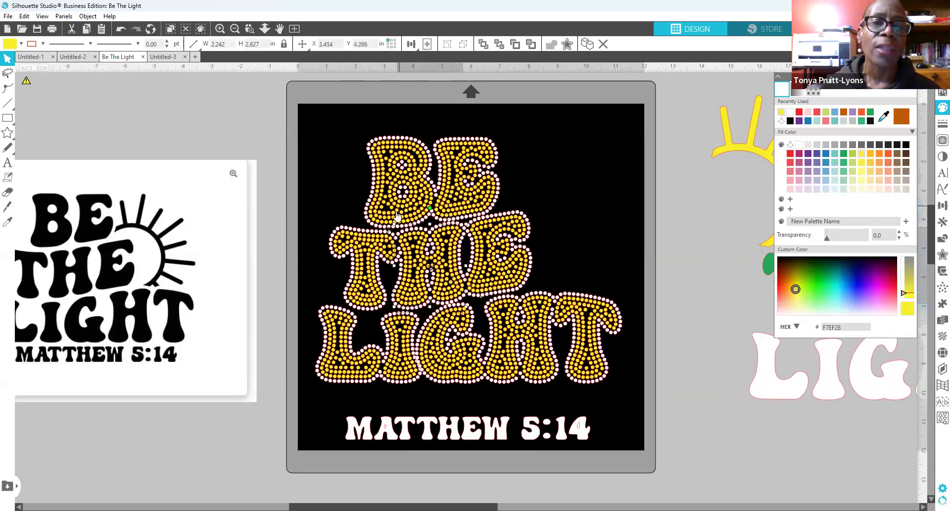
{"action": "left_click", "coordinate": [799, 112]}
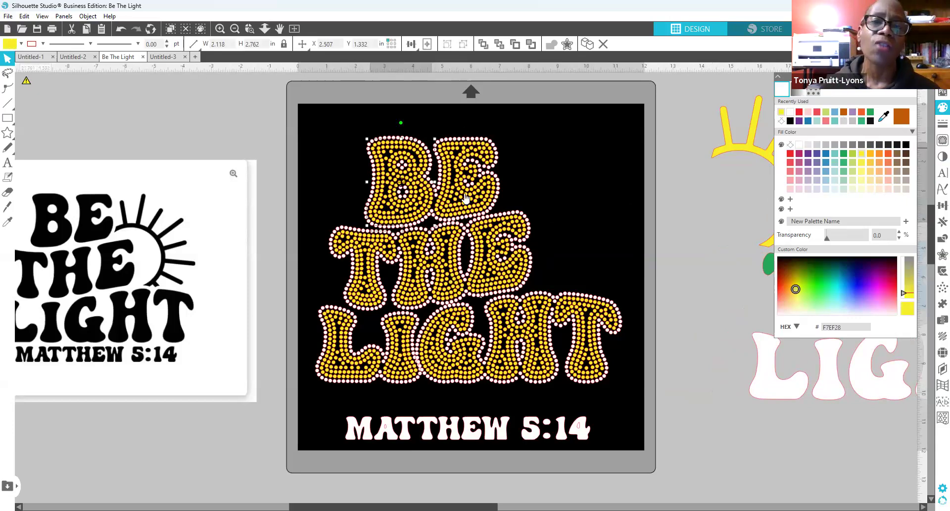
{"action": "left_click", "coordinate": [481, 207]}
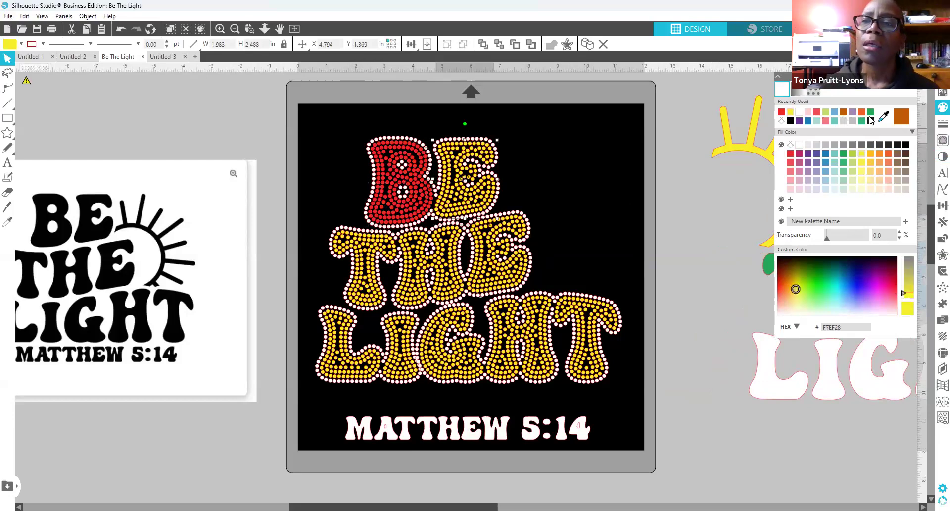
{"action": "left_click", "coordinate": [355, 298]}
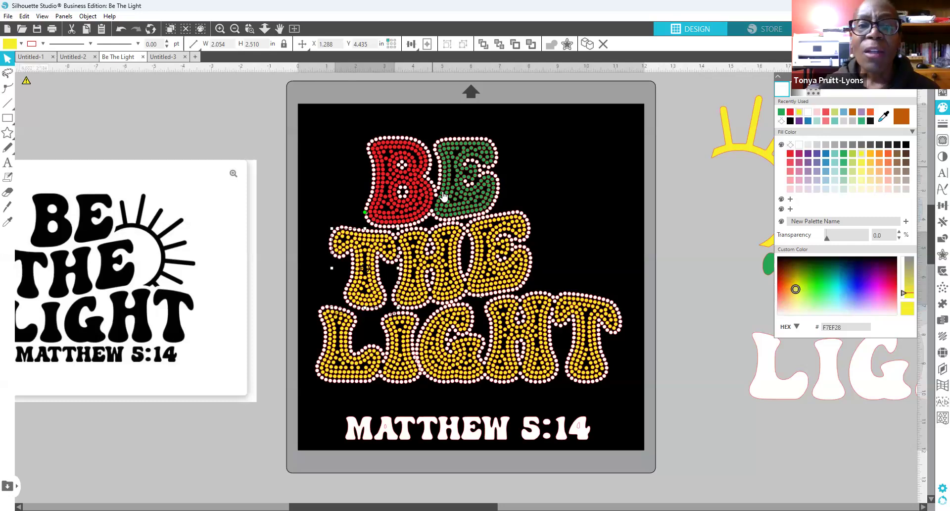
{"action": "left_click", "coordinate": [467, 205]}
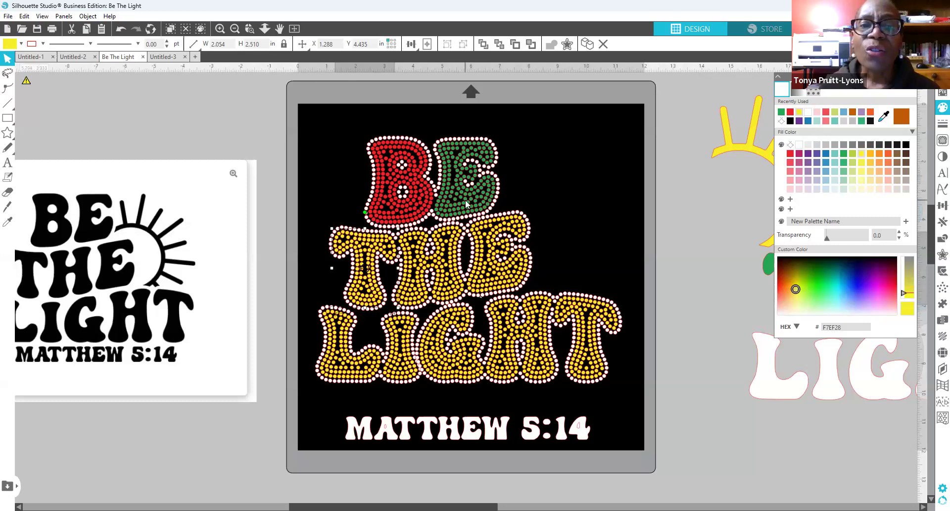
{"action": "left_click", "coordinate": [791, 113]}
Step: Make the T, H and E of THE blue, then bring the yellow sun beside BE
{"action": "left_click", "coordinate": [372, 291]}
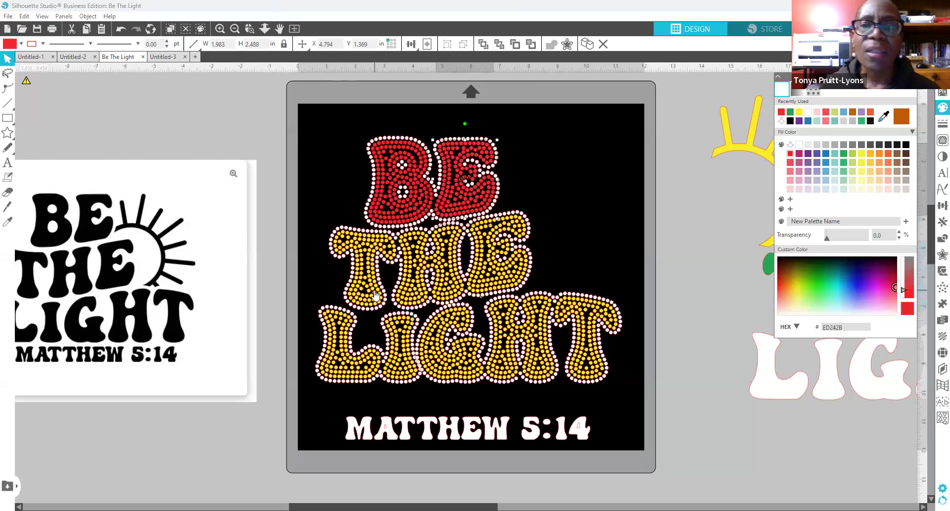
{"action": "left_click", "coordinate": [810, 122]}
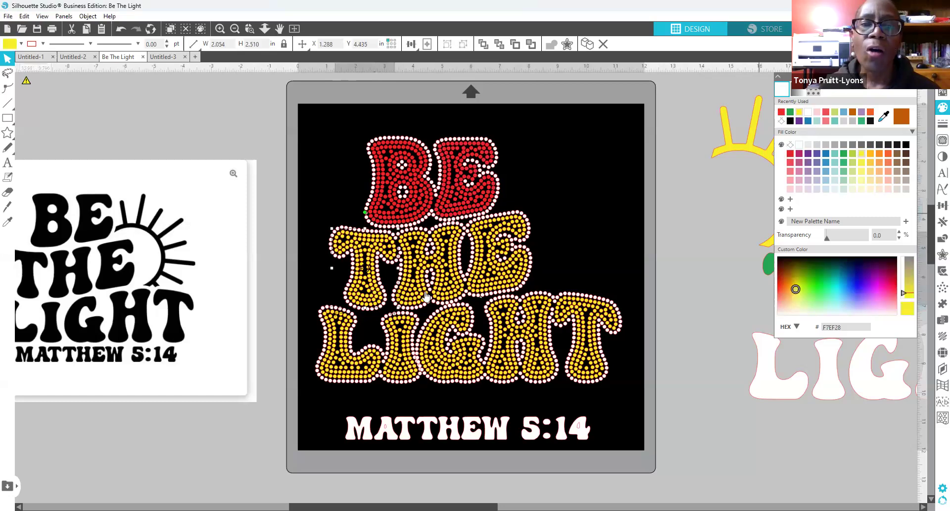
{"action": "left_click", "coordinate": [448, 279]}
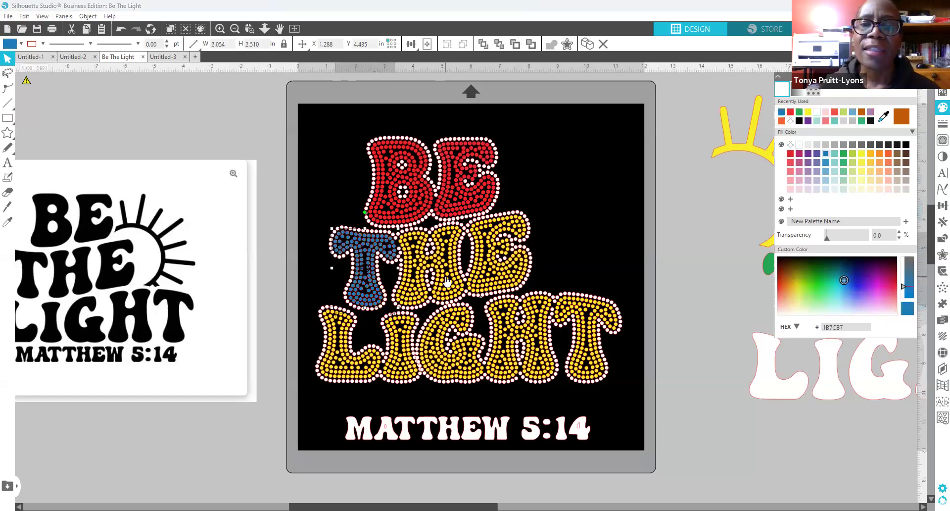
{"action": "left_click", "coordinate": [780, 113]}
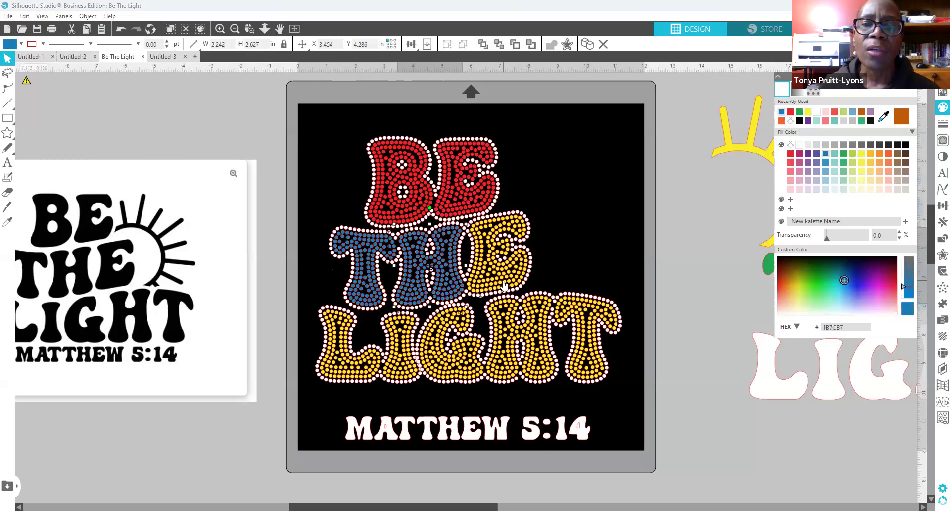
{"action": "left_click", "coordinate": [502, 285]}
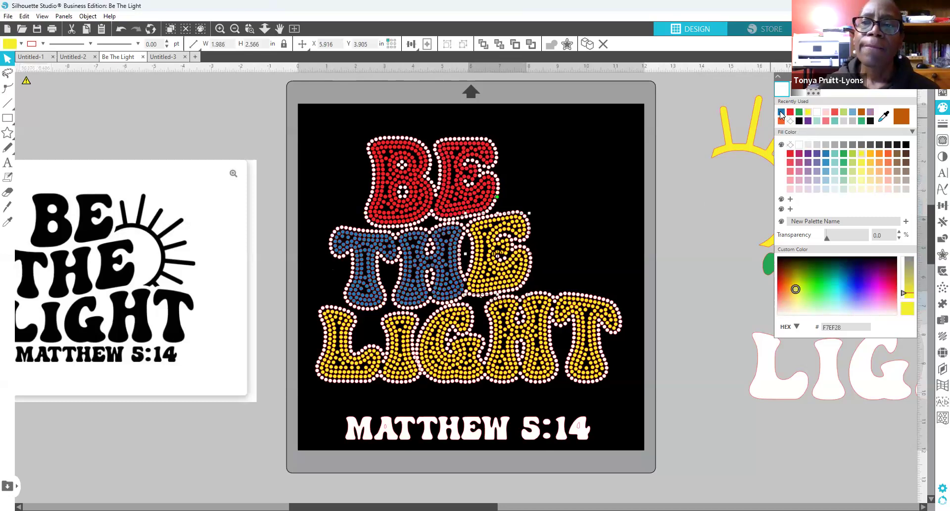
{"action": "left_click", "coordinate": [780, 113]}
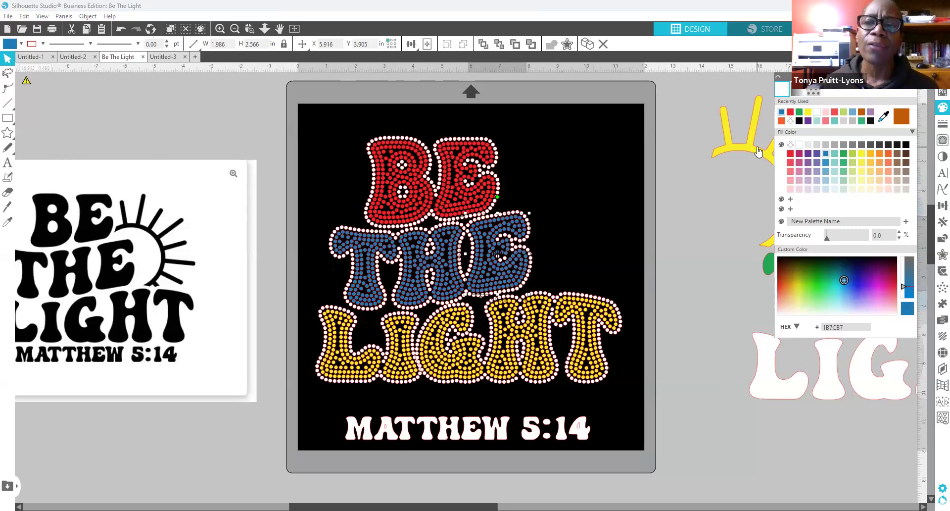
{"action": "mouse_move", "coordinate": [758, 147]}
{"action": "left_mouse_down"}
{"action": "mouse_move", "coordinate": [551, 180]}
{"action": "mouse_move", "coordinate": [546, 193]}
{"action": "left_mouse_up"}
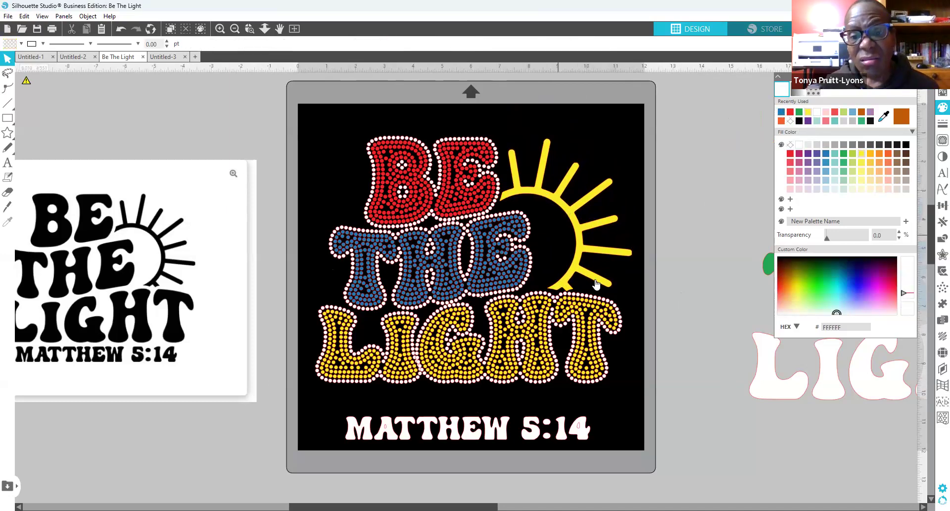
Step: Shrink the sun slightly and trace it with a 210-stone yellow 10ss rhinestone outline
{"action": "left_click_drag", "start_coordinate": [636, 294], "coordinate": [629, 298]}
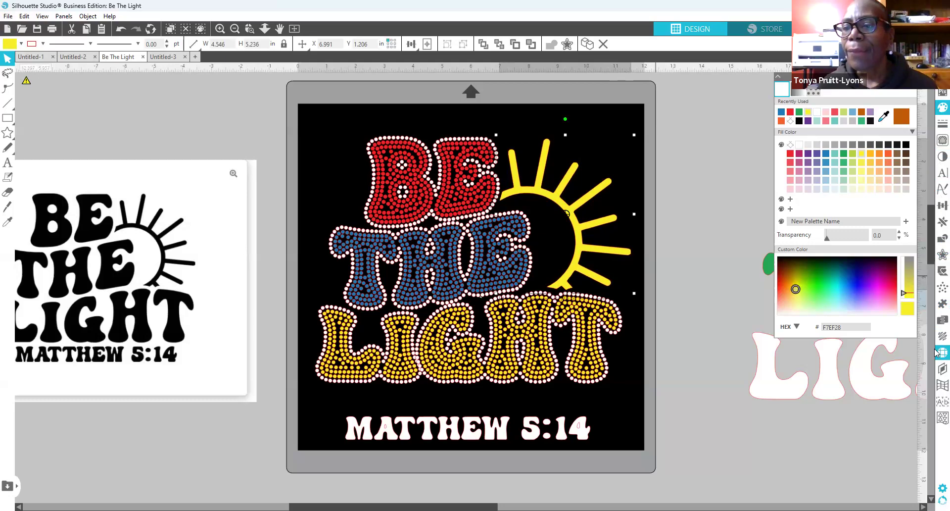
{"action": "left_click", "coordinate": [912, 77]}
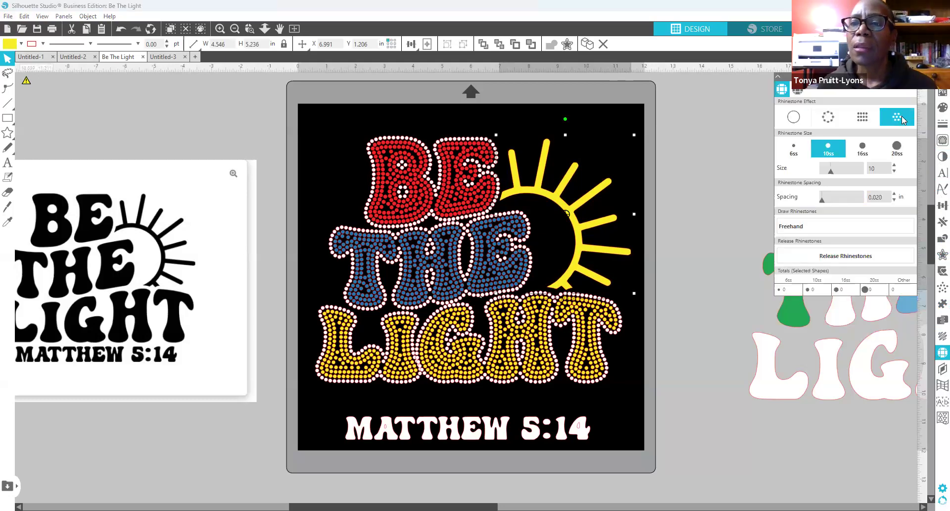
{"action": "left_click", "coordinate": [835, 119]}
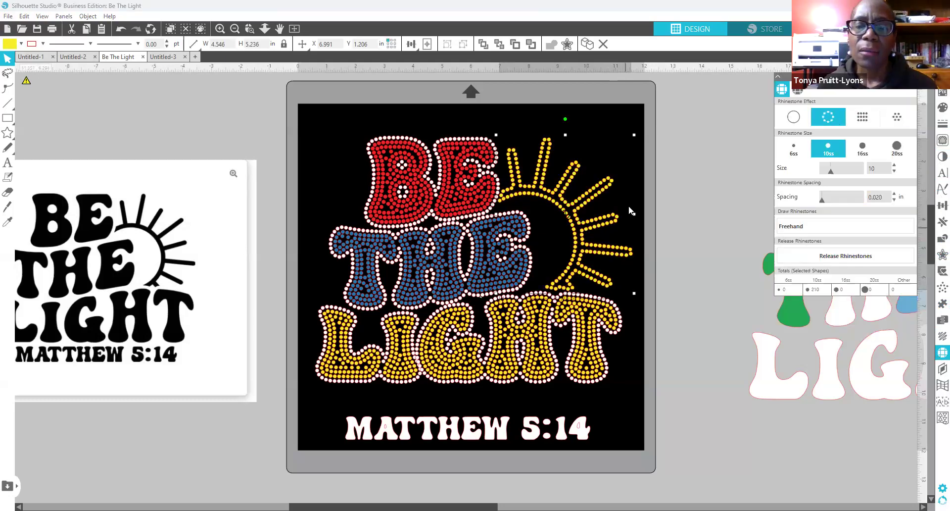
{"action": "left_click_drag", "start_coordinate": [576, 214], "coordinate": [577, 214]}
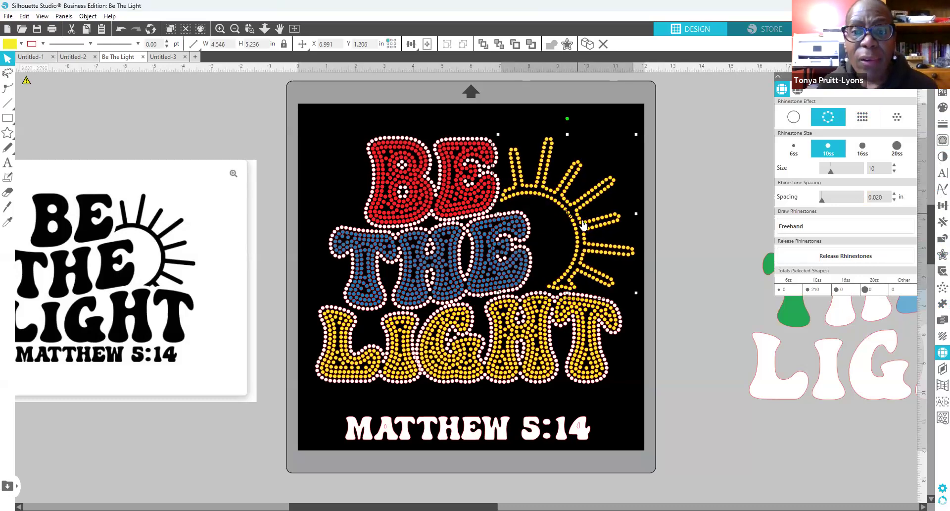
{"action": "left_click", "coordinate": [704, 190]}
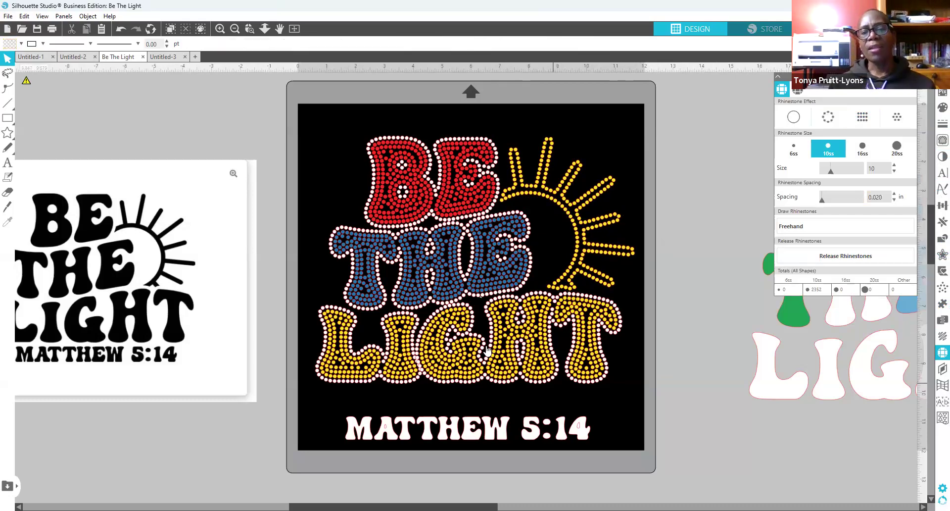
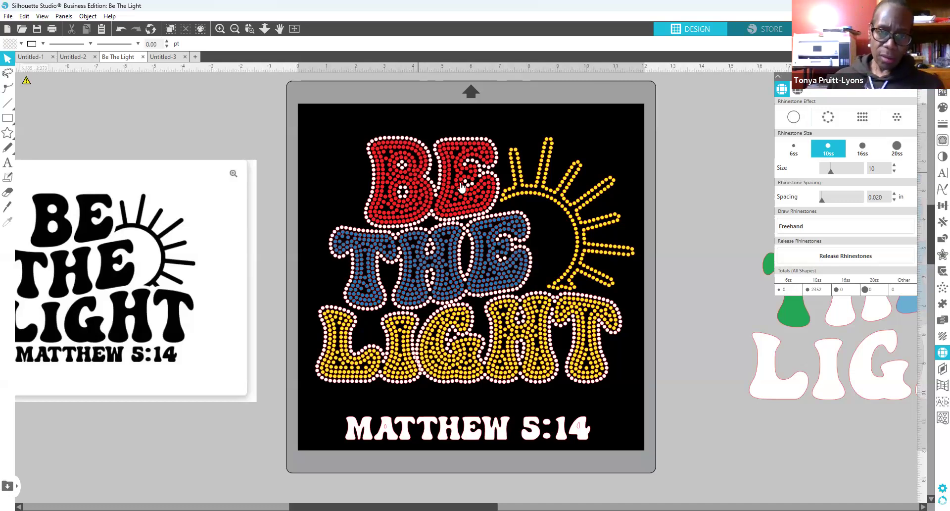
Step: Use Select by Color by fill to select all the red BE rhinestones
{"action": "left_click", "coordinate": [418, 202]}
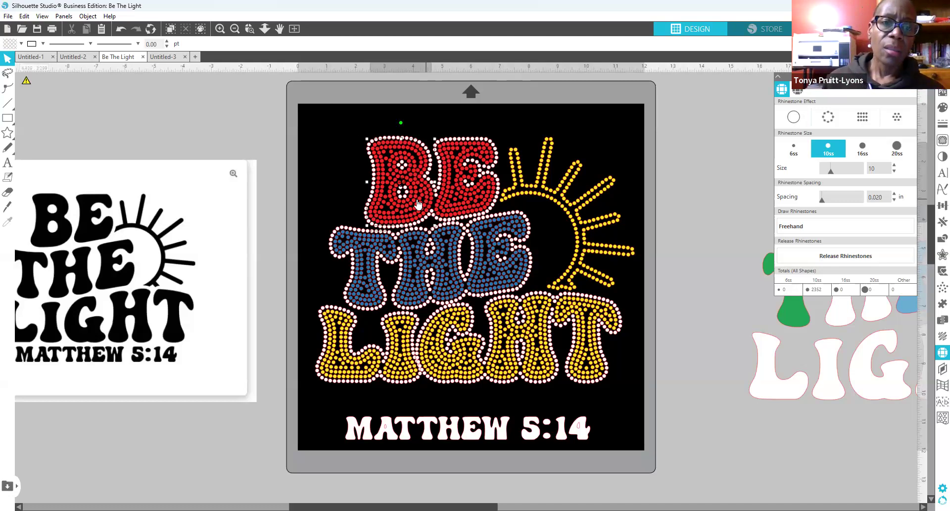
{"action": "left_click", "coordinate": [331, 144]}
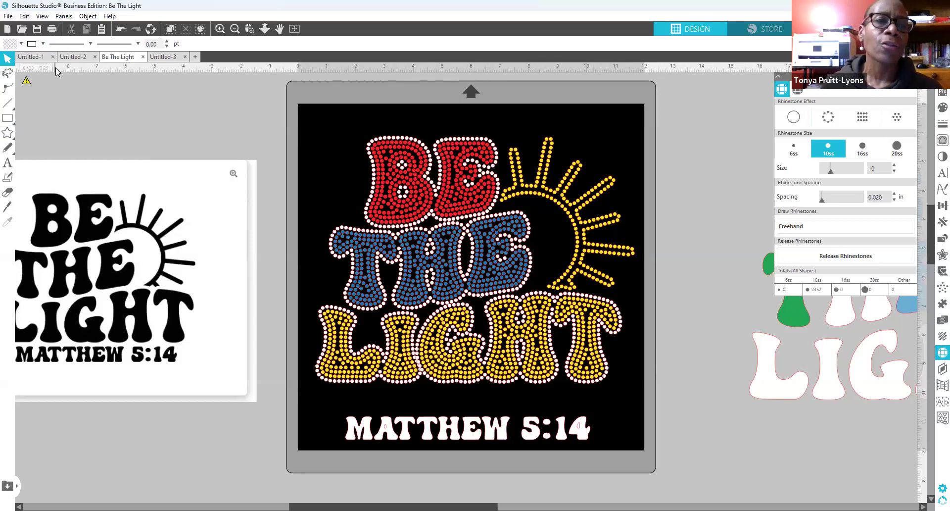
{"action": "left_click", "coordinate": [64, 18]}
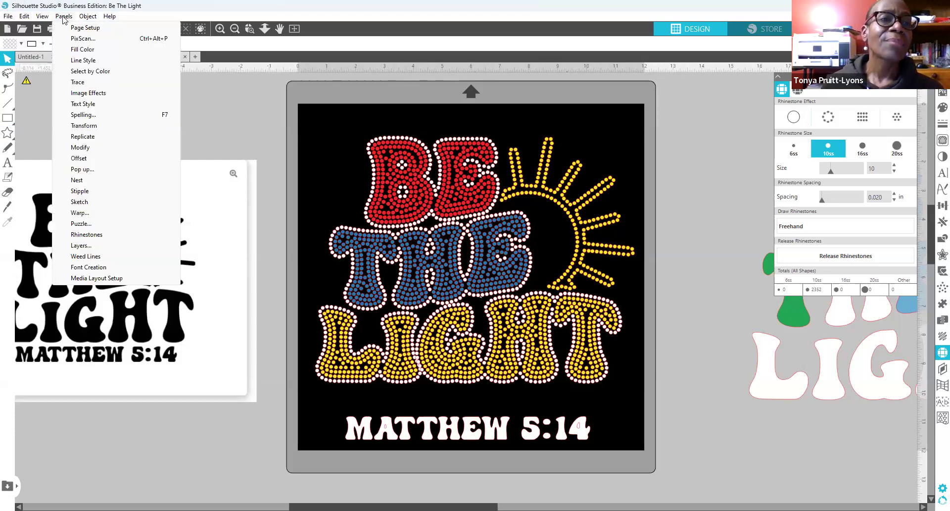
{"action": "left_click", "coordinate": [107, 72]}
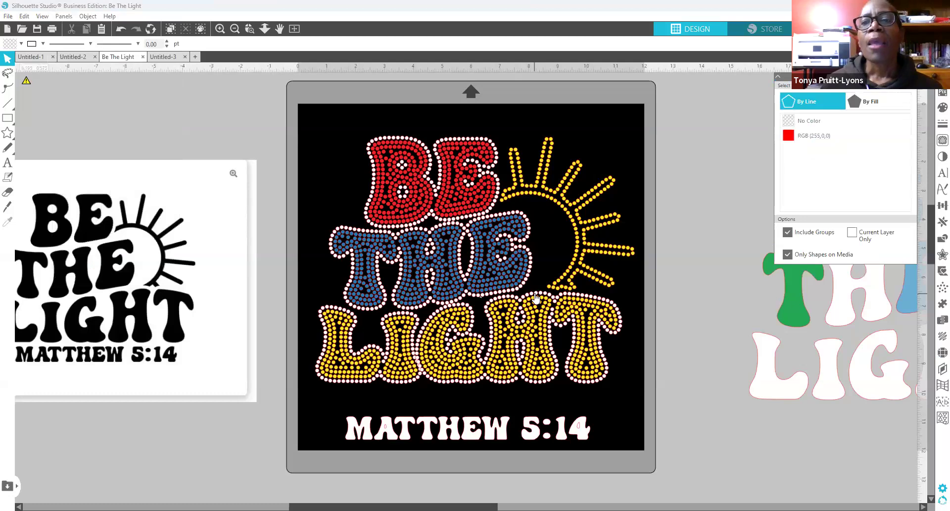
{"action": "left_click", "coordinate": [818, 119]}
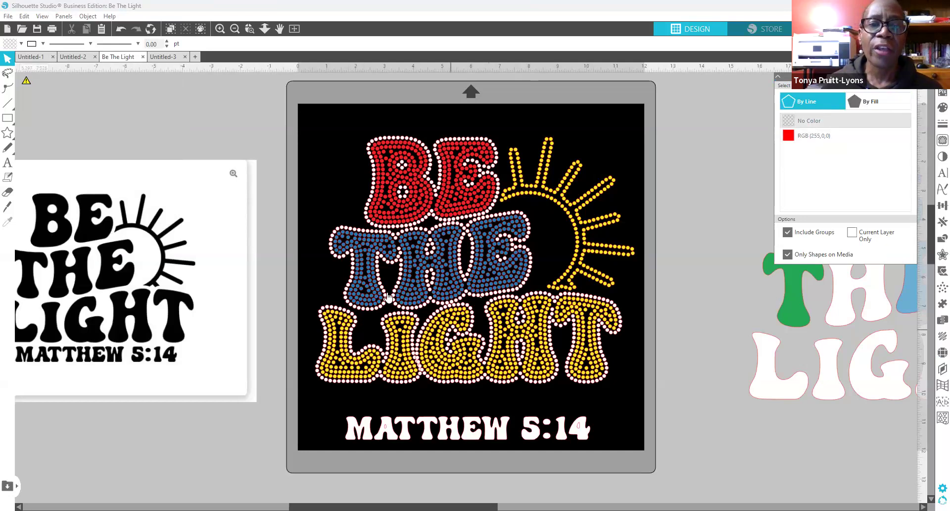
{"action": "left_click", "coordinate": [876, 106]}
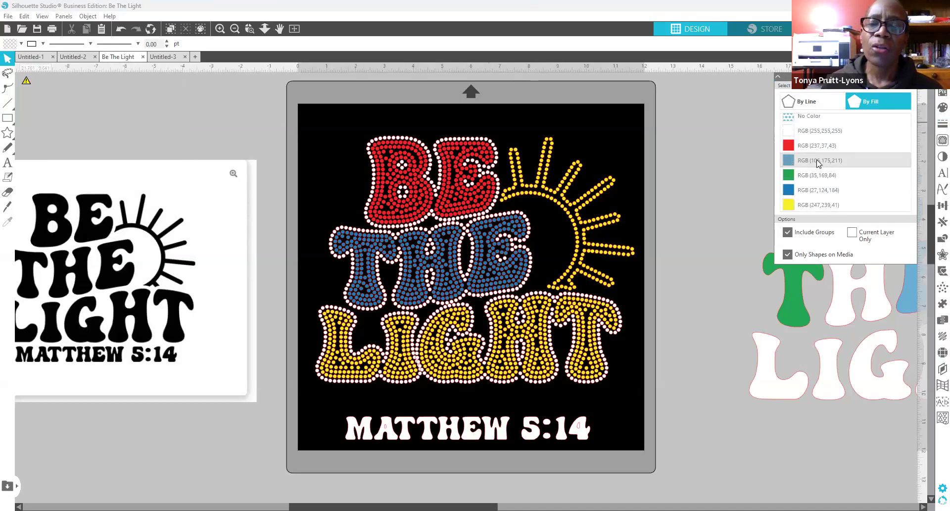
{"action": "scroll", "coordinate": [817, 164], "scroll_direction": "down", "scroll_amount": 1}
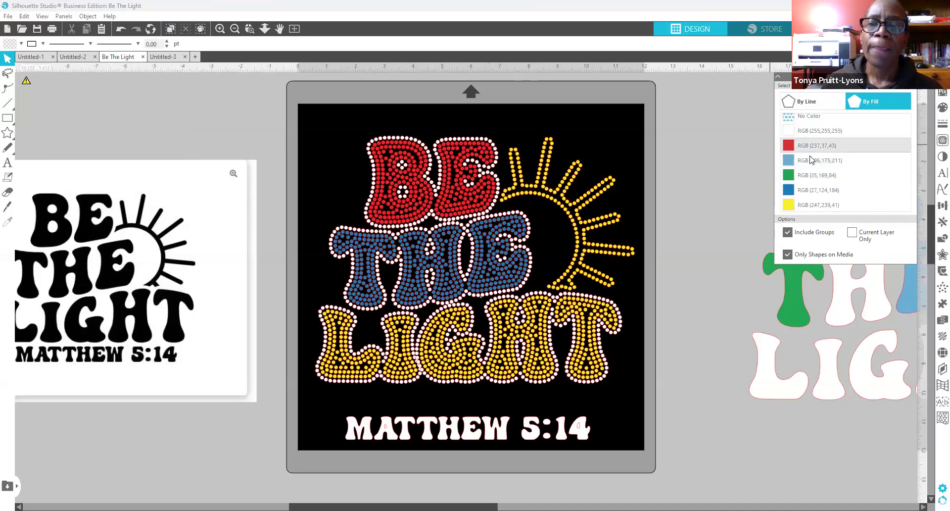
{"action": "left_click", "coordinate": [801, 146]}
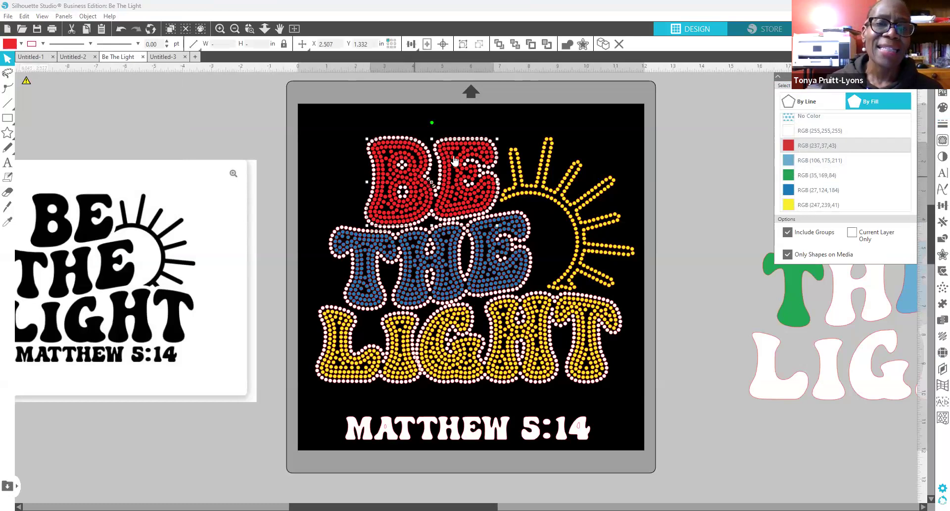
Step: Group the red BE rhinestones, undo an accidental nudge, then select the blue-filled stones
{"action": "right_click", "coordinate": [415, 187]}
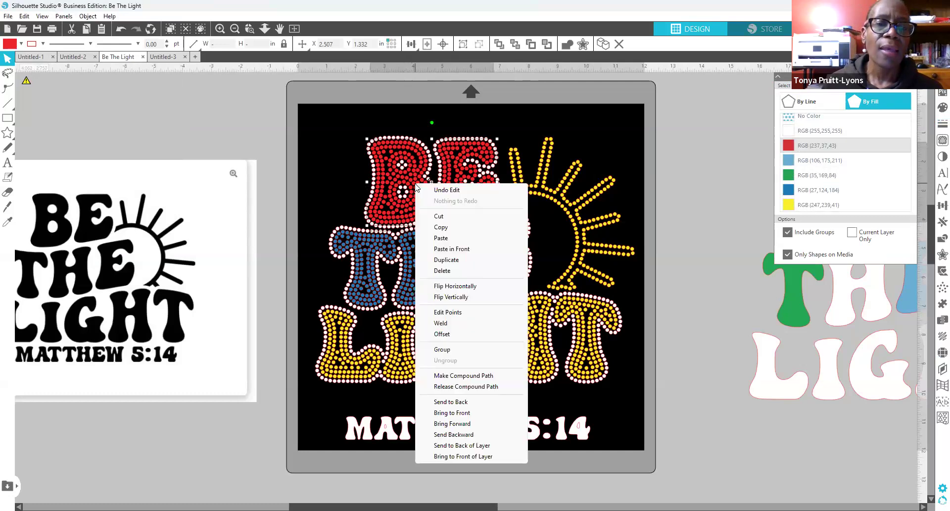
{"action": "left_click", "coordinate": [468, 350]}
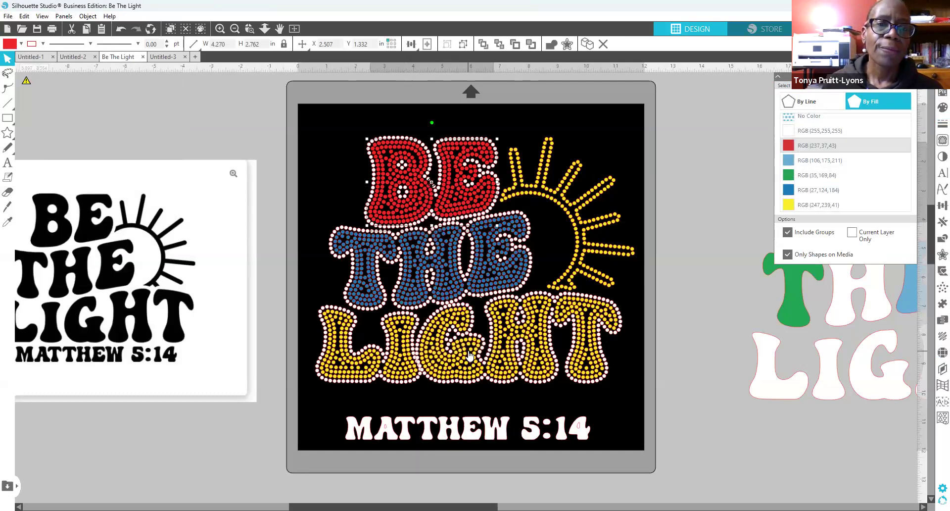
{"action": "mouse_move", "coordinate": [410, 219]}
{"action": "left_mouse_down"}
{"action": "mouse_move", "coordinate": [320, 213]}
{"action": "mouse_move", "coordinate": [404, 218]}
{"action": "mouse_move", "coordinate": [392, 208]}
{"action": "mouse_move", "coordinate": [401, 205]}
{"action": "left_mouse_up"}
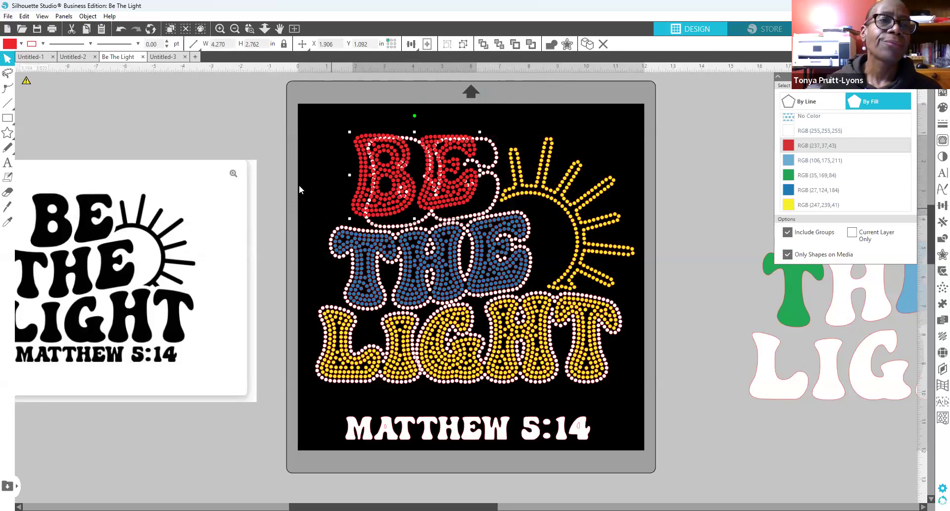
{"action": "left_click", "coordinate": [121, 30]}
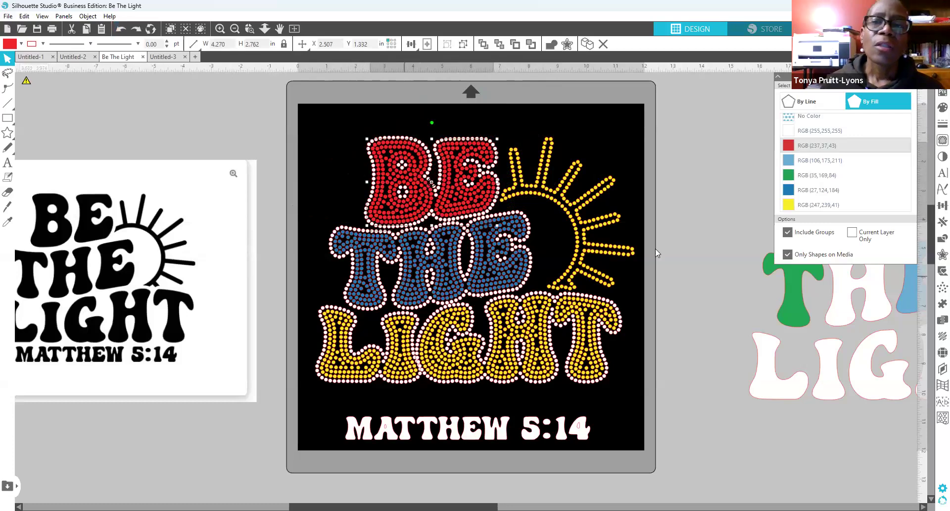
{"action": "left_click", "coordinate": [789, 190]}
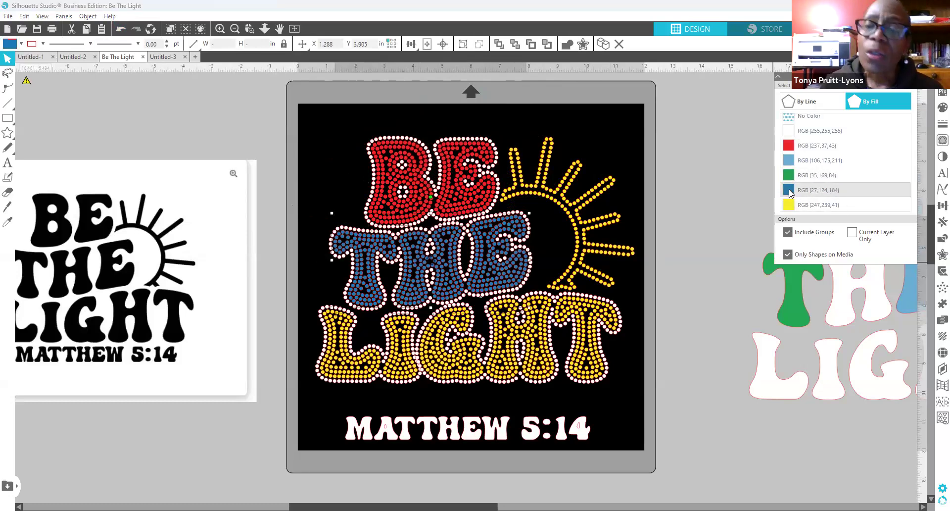
Step: Group the blue THE rhinestones together with Object > Group
{"action": "right_click", "coordinate": [495, 278]}
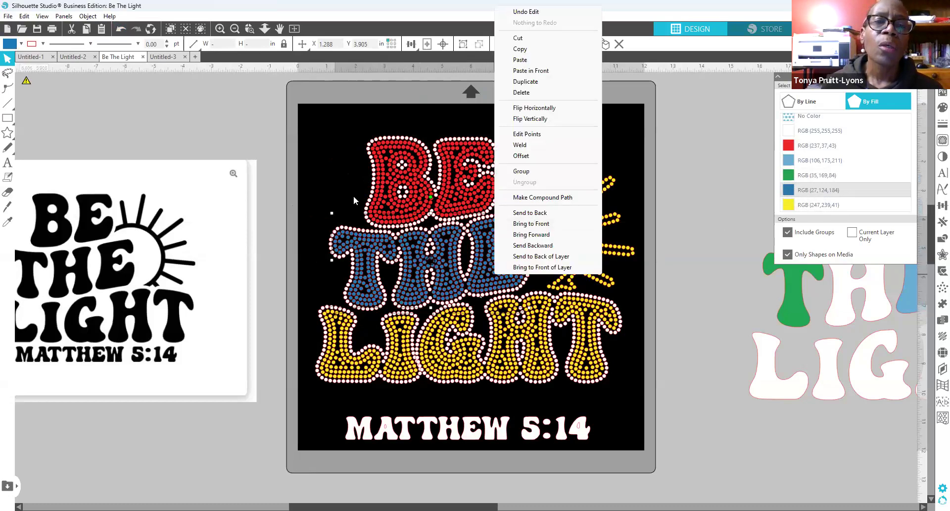
{"action": "left_click", "coordinate": [319, 135]}
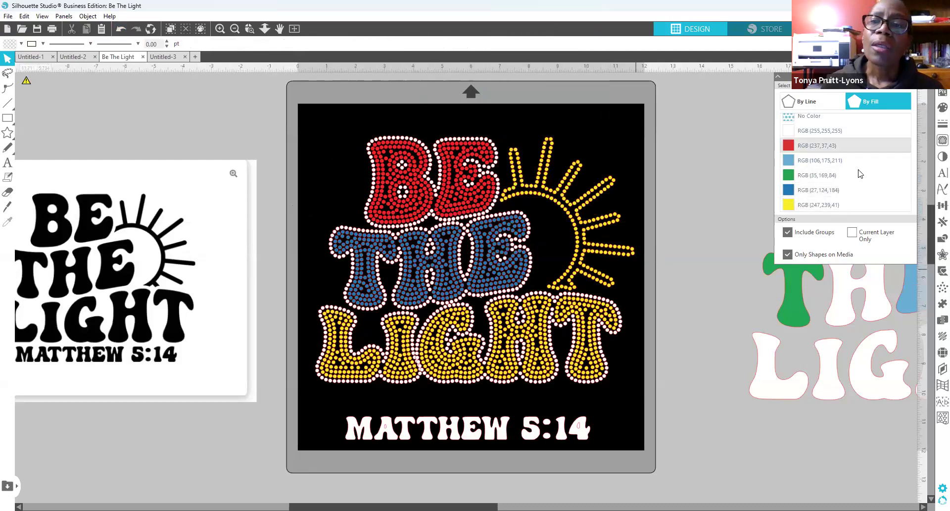
{"action": "left_click", "coordinate": [791, 191]}
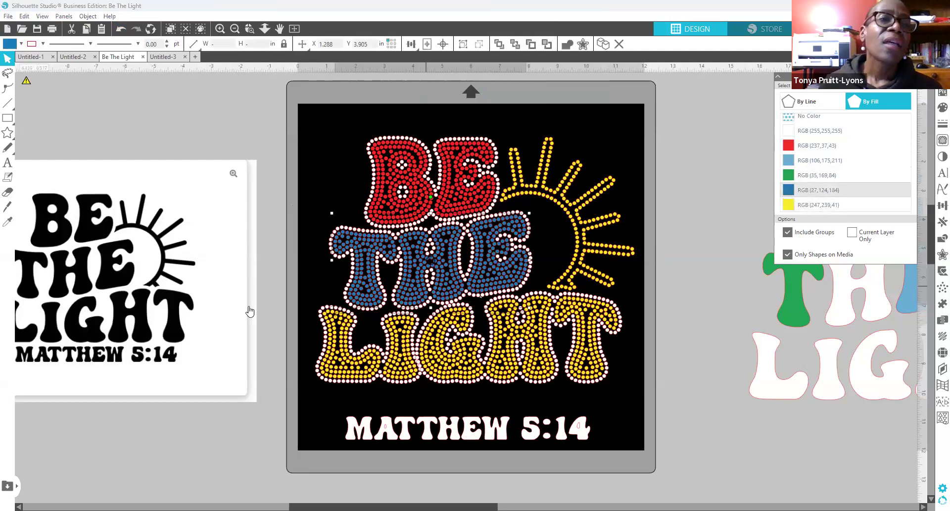
{"action": "left_click", "coordinate": [85, 19]}
{"action": "left_click", "coordinate": [119, 99]}
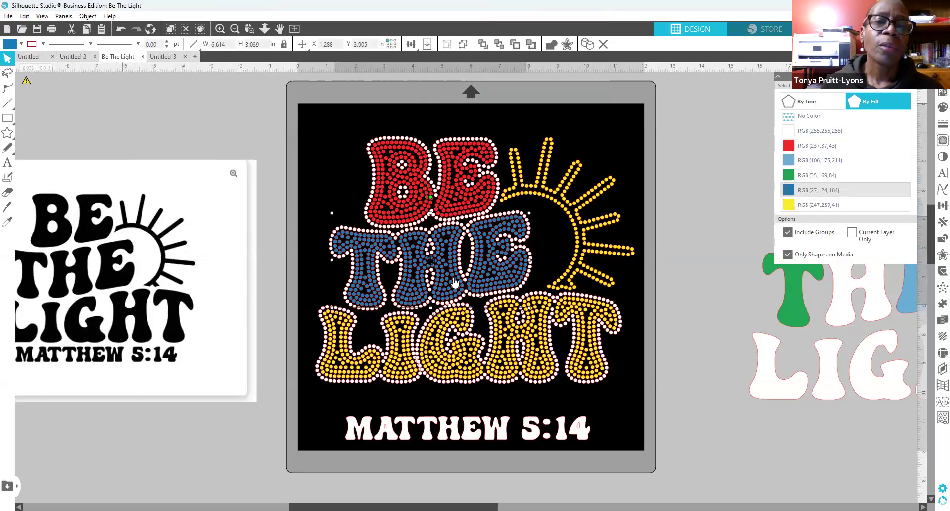
{"action": "left_click", "coordinate": [124, 30]}
{"action": "key", "text": "ctrl+y"}
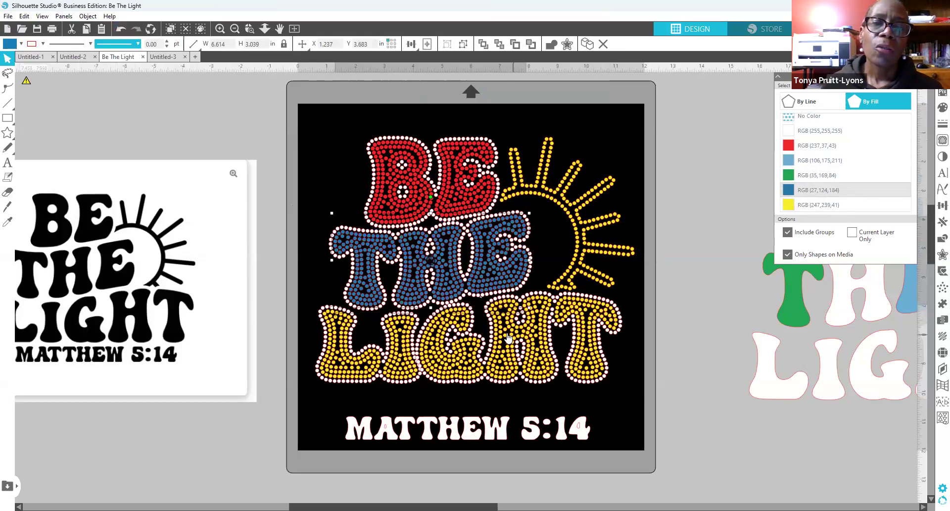
Step: Select all yellow LIGHT and sun rhinestones by fill and group them
{"action": "left_click", "coordinate": [789, 209]}
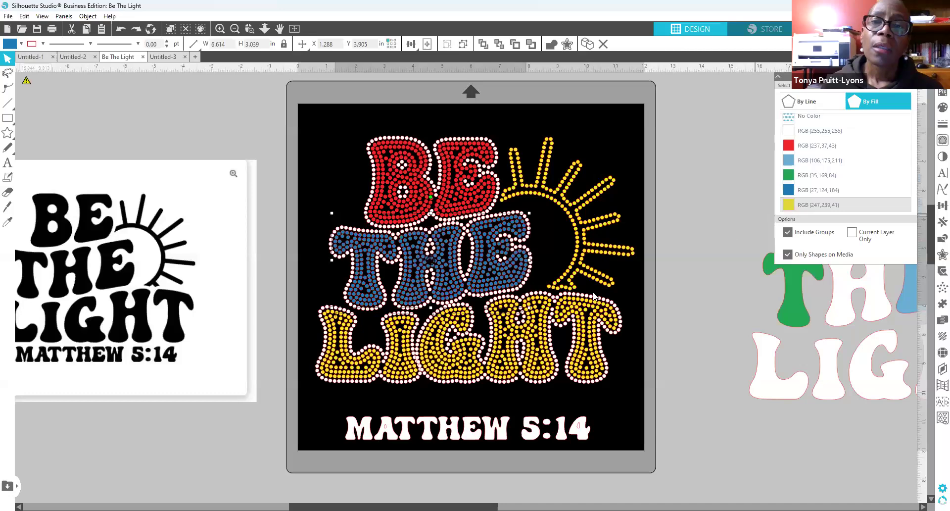
{"action": "right_click", "coordinate": [583, 255]}
{"action": "left_click", "coordinate": [635, 409]}
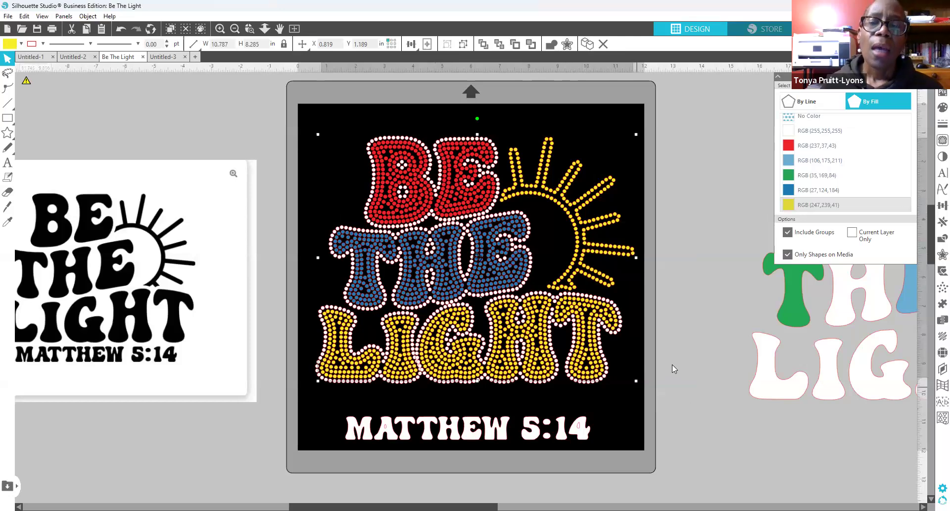
{"action": "left_click", "coordinate": [584, 425]}
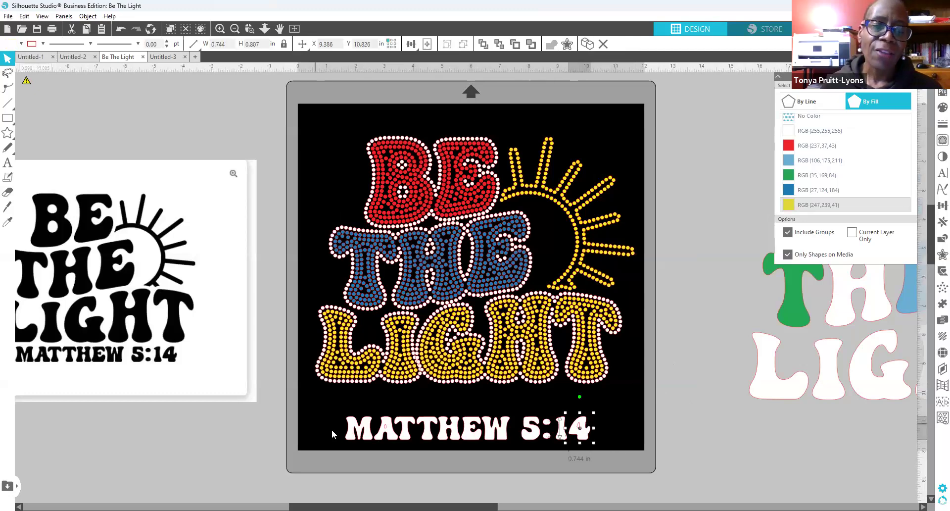
Step: Marquee-select the MATTHEW 5:14 verse and change its fill from white to purple
{"action": "left_click", "coordinate": [338, 408]}
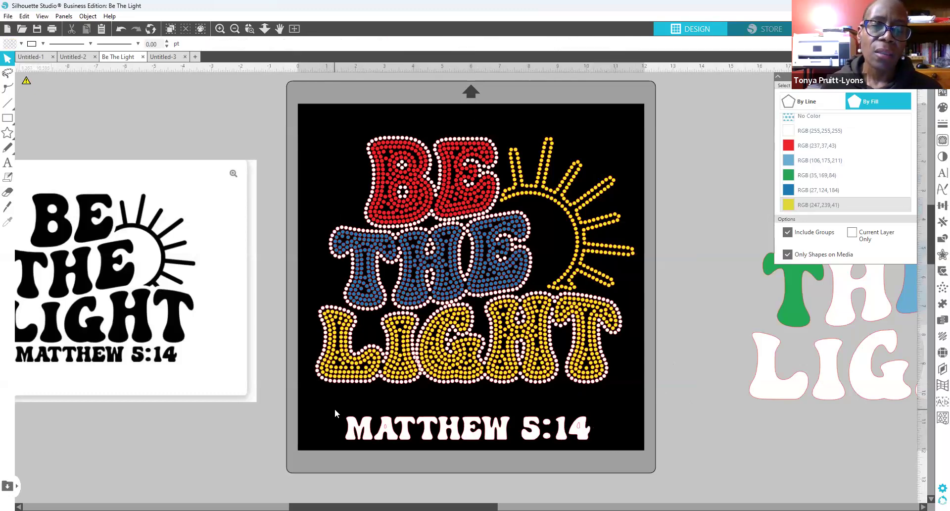
{"action": "left_click_drag", "start_coordinate": [335, 409], "coordinate": [641, 436]}
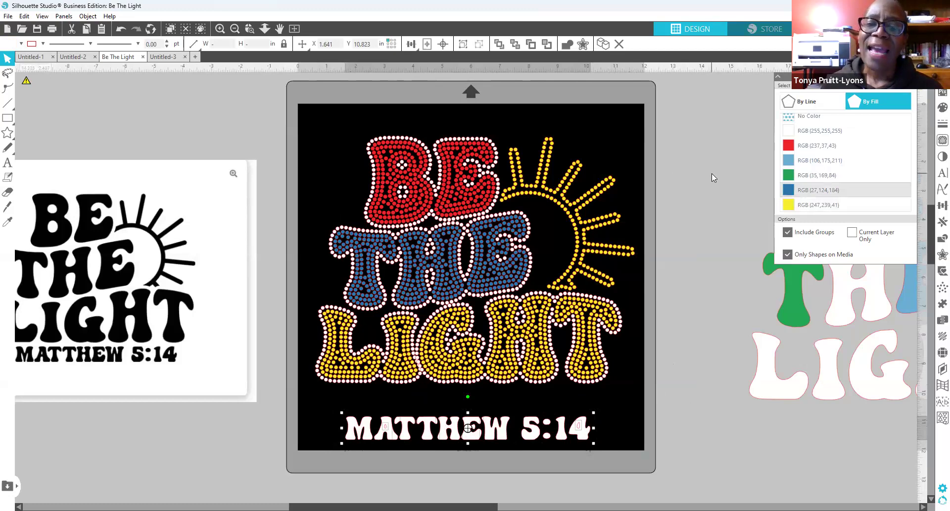
{"action": "left_click", "coordinate": [694, 170]}
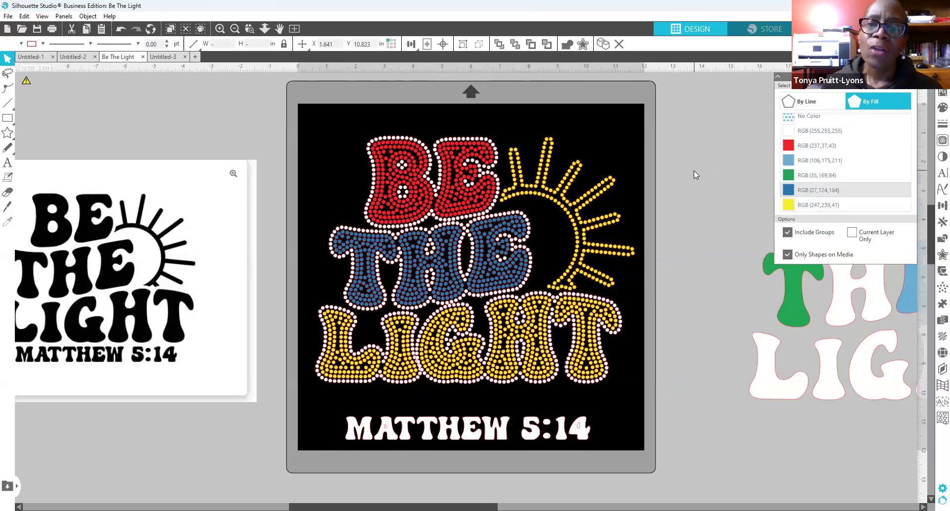
{"action": "left_click", "coordinate": [790, 131]}
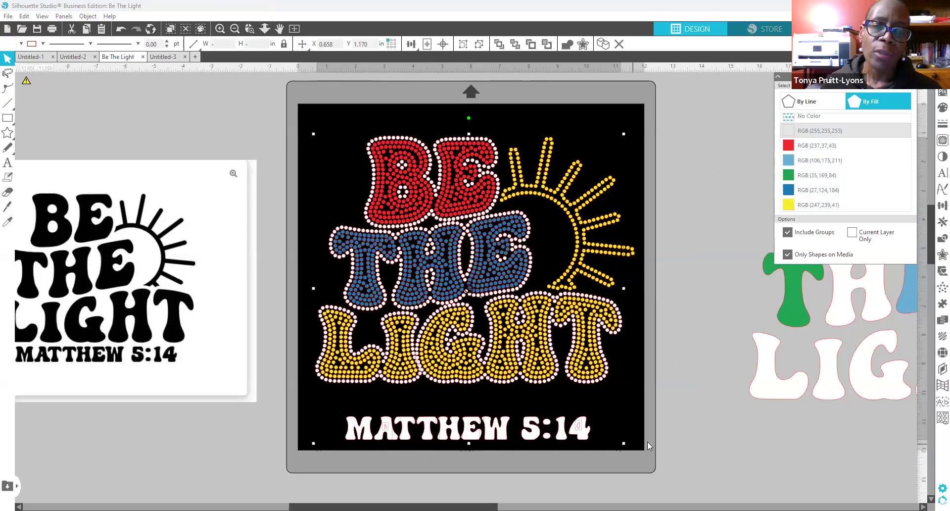
{"action": "left_click_drag", "start_coordinate": [331, 411], "coordinate": [610, 451]}
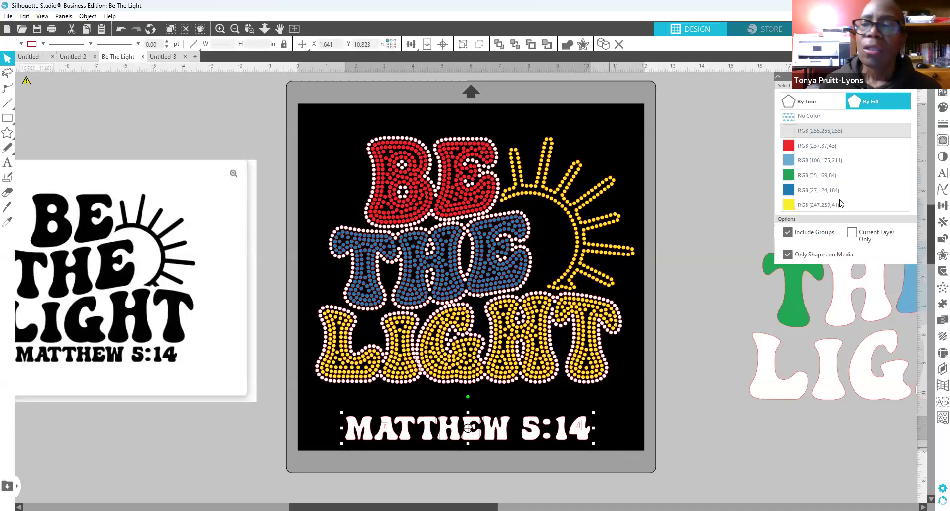
{"action": "left_click", "coordinate": [941, 107]}
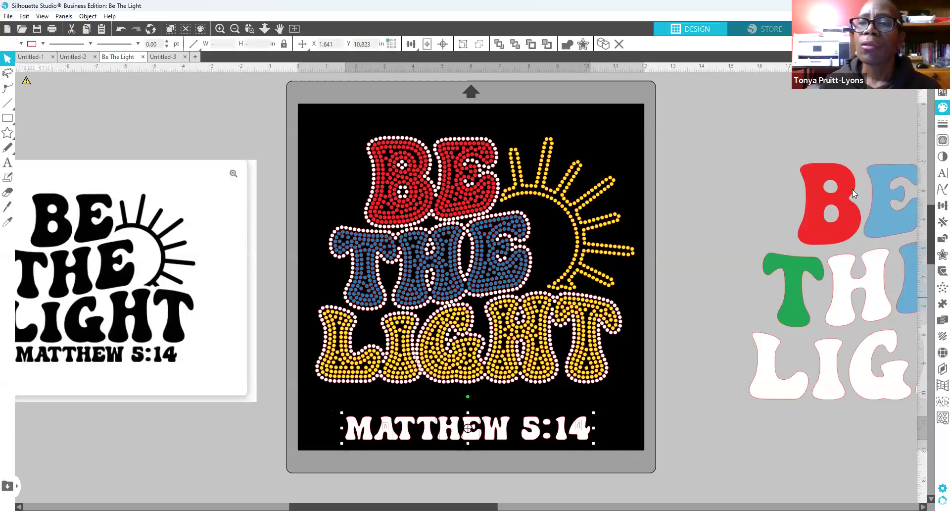
{"action": "left_click", "coordinate": [825, 180]}
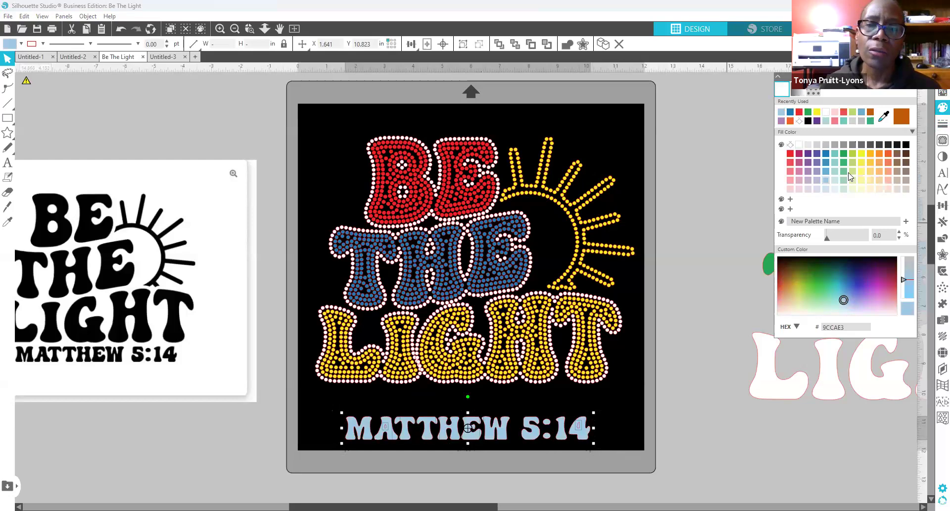
{"action": "left_click", "coordinate": [807, 163]}
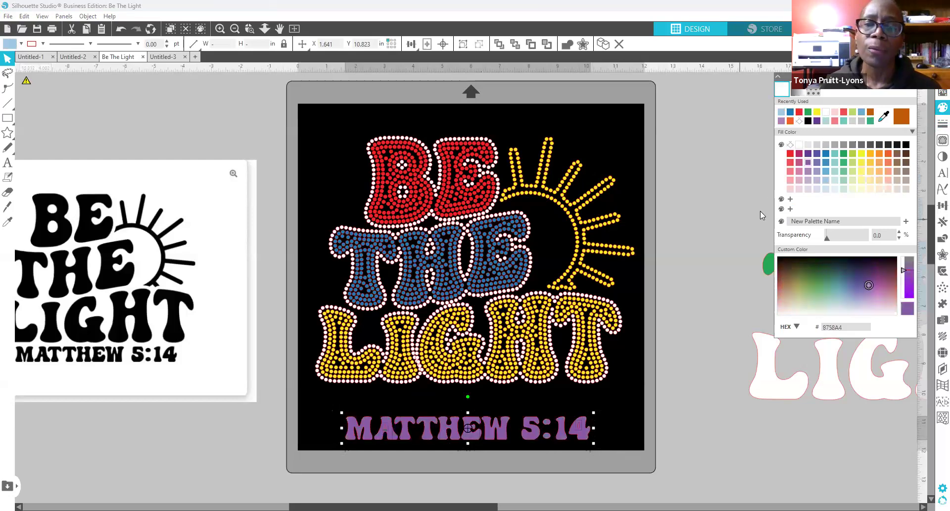
{"action": "left_click", "coordinate": [735, 191]}
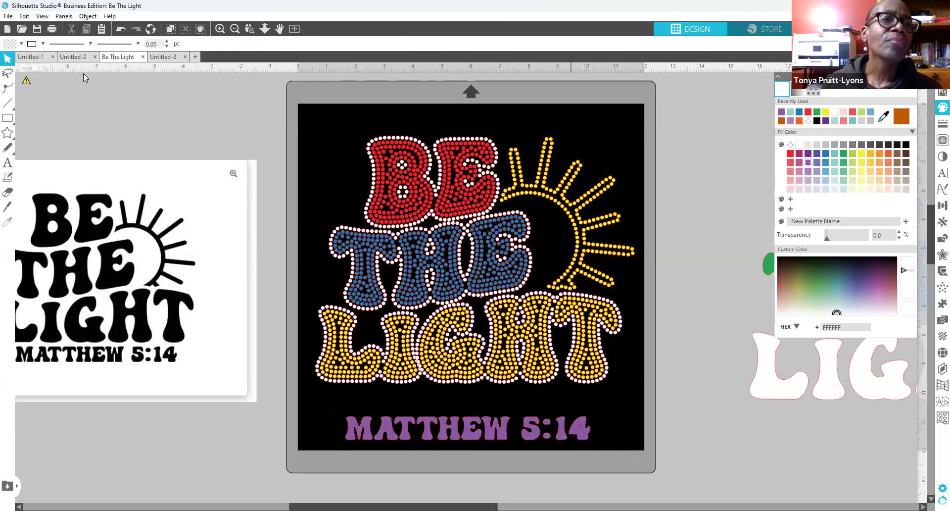
{"action": "left_click", "coordinate": [64, 16]}
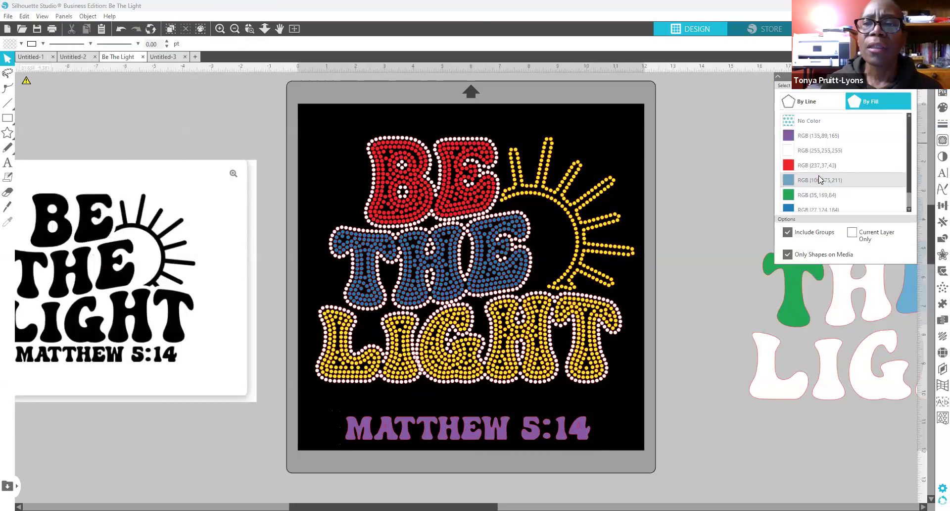
{"action": "scroll", "coordinate": [820, 200], "scroll_direction": "down", "scroll_amount": 1}
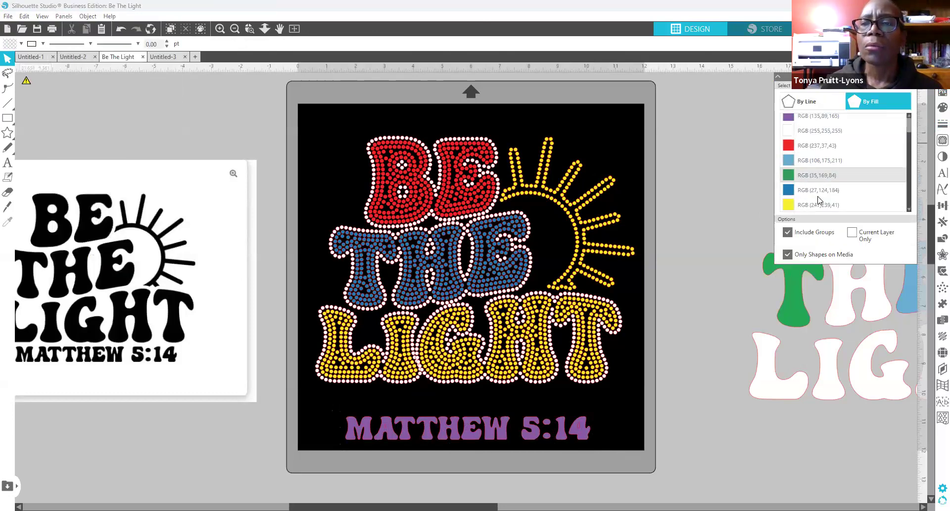
{"action": "left_click", "coordinate": [792, 207]}
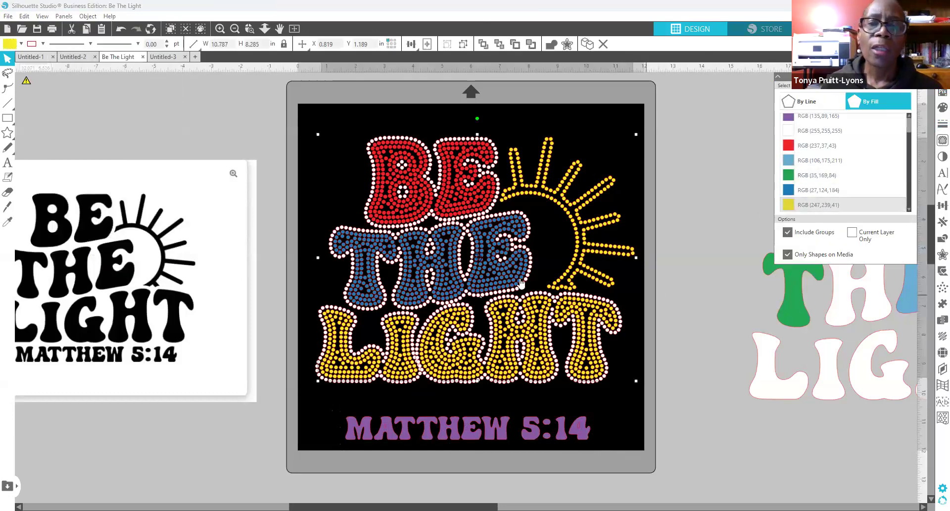
{"action": "right_click", "coordinate": [537, 341]}
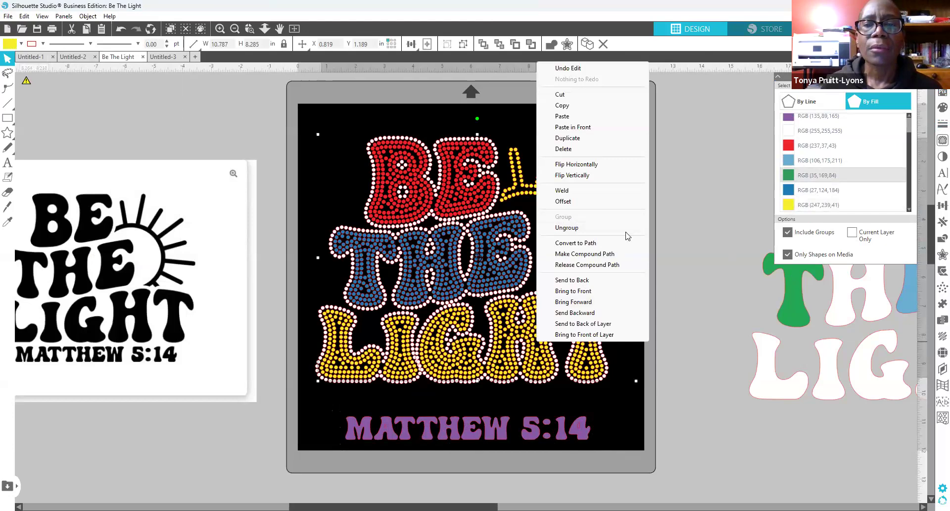
{"action": "left_click", "coordinate": [687, 269]}
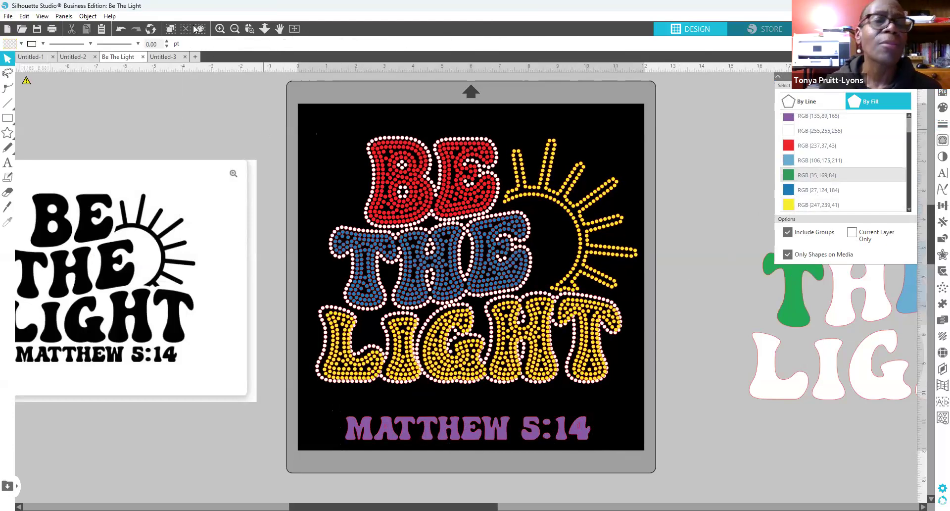
{"action": "left_click", "coordinate": [121, 28]}
{"action": "left_click", "coordinate": [121, 29]}
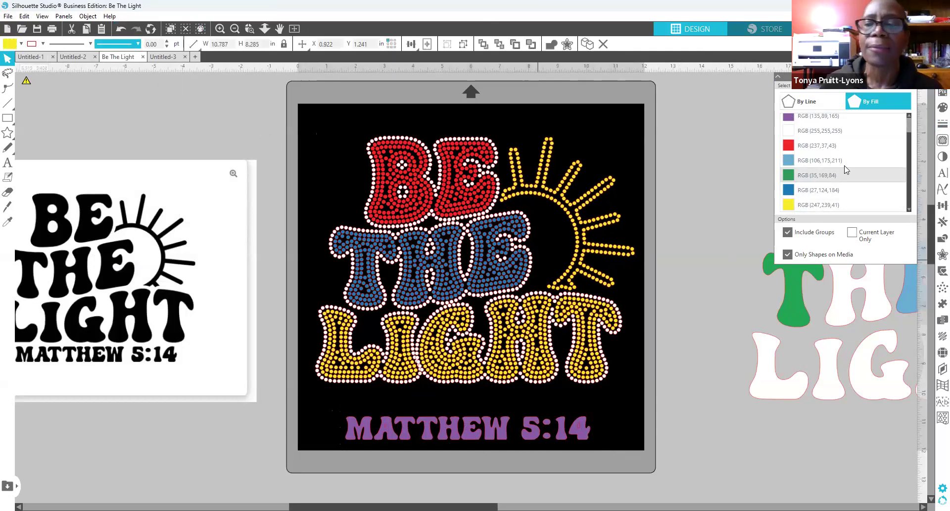
{"action": "left_click", "coordinate": [790, 132]}
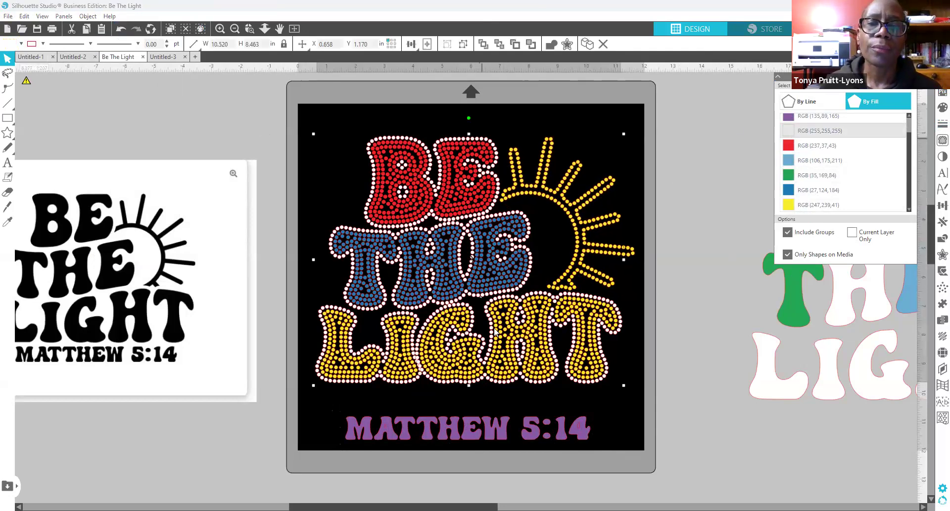
{"action": "right_click", "coordinate": [514, 309]}
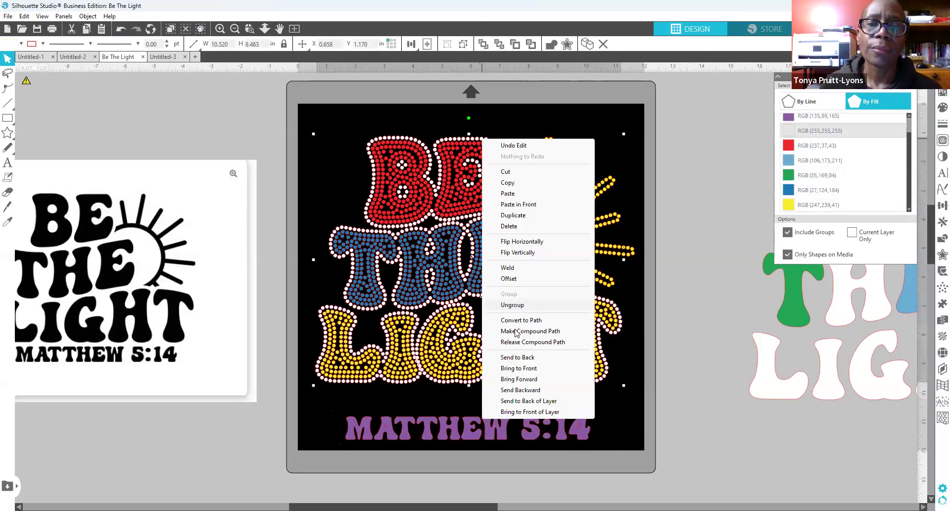
{"action": "left_click", "coordinate": [707, 309]}
{"action": "left_click_drag", "start_coordinate": [489, 330], "coordinate": [463, 330]}
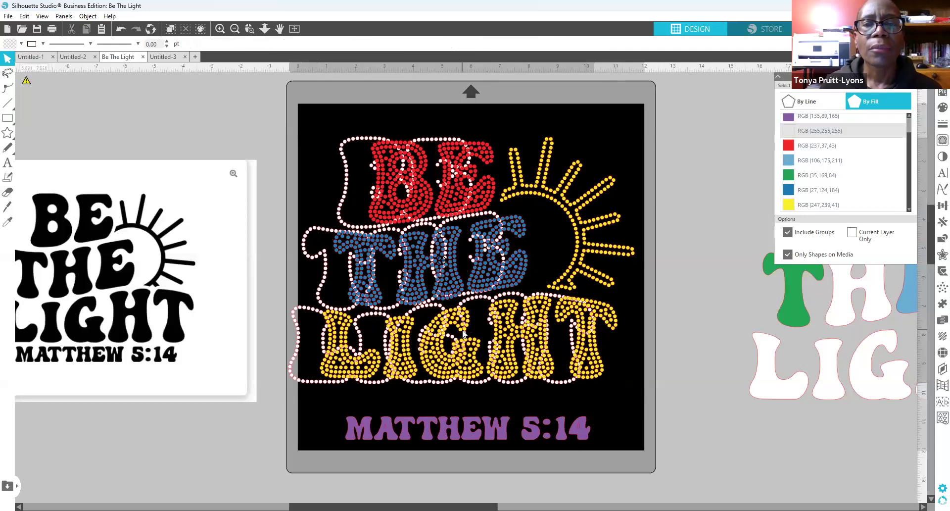
{"action": "left_click", "coordinate": [296, 259]}
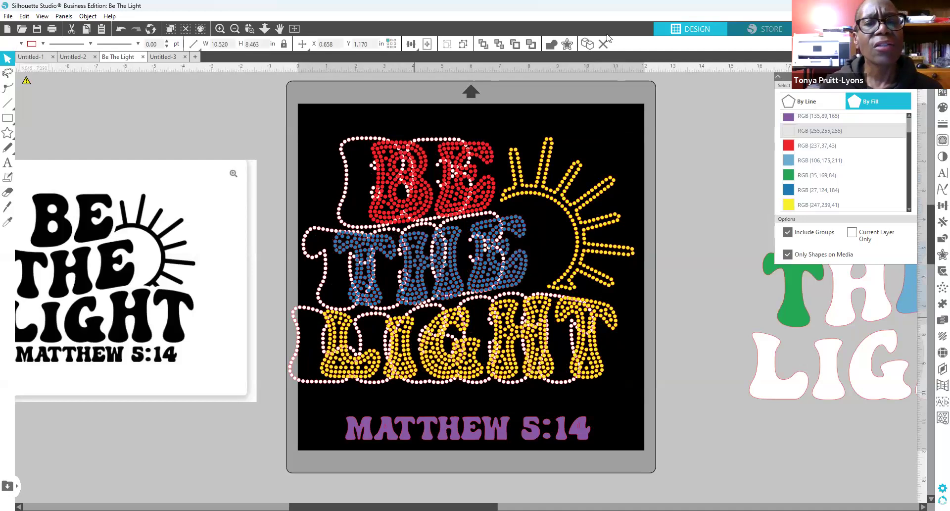
{"action": "left_click", "coordinate": [120, 28]}
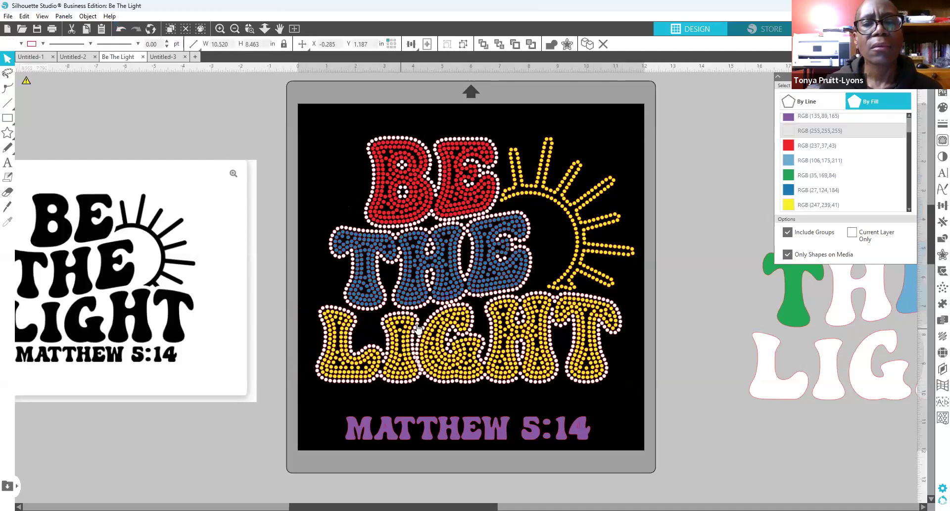
{"action": "left_click", "coordinate": [416, 265]}
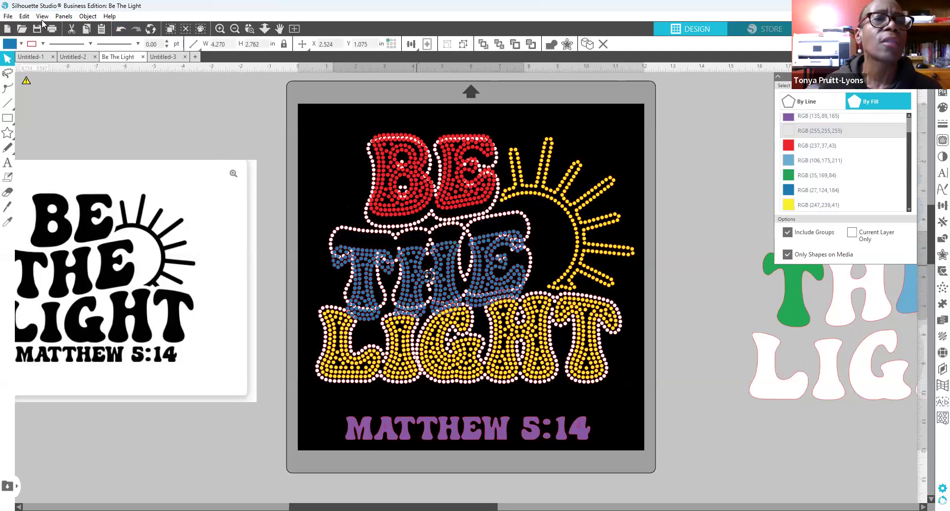
{"action": "left_click", "coordinate": [121, 28]}
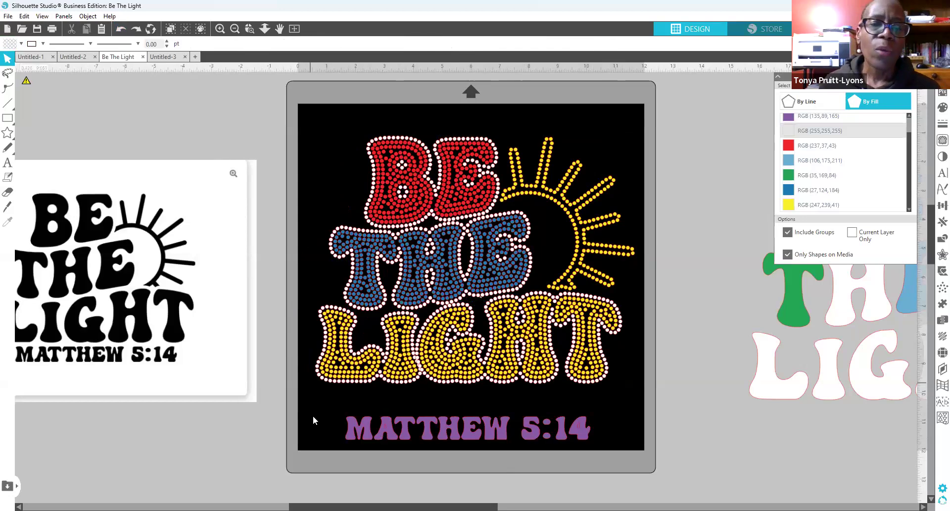
{"action": "left_click_drag", "start_coordinate": [333, 408], "coordinate": [636, 462]}
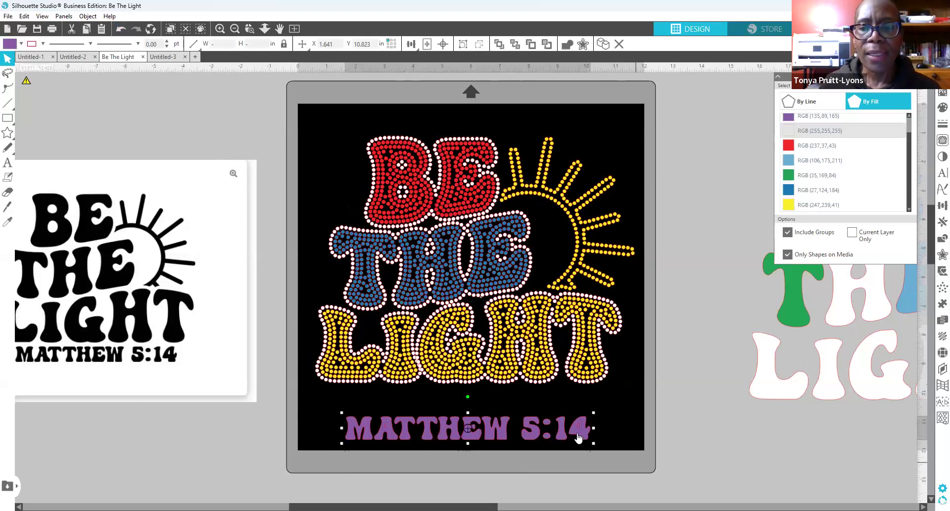
{"action": "left_click_drag", "start_coordinate": [578, 433], "coordinate": [581, 503]}
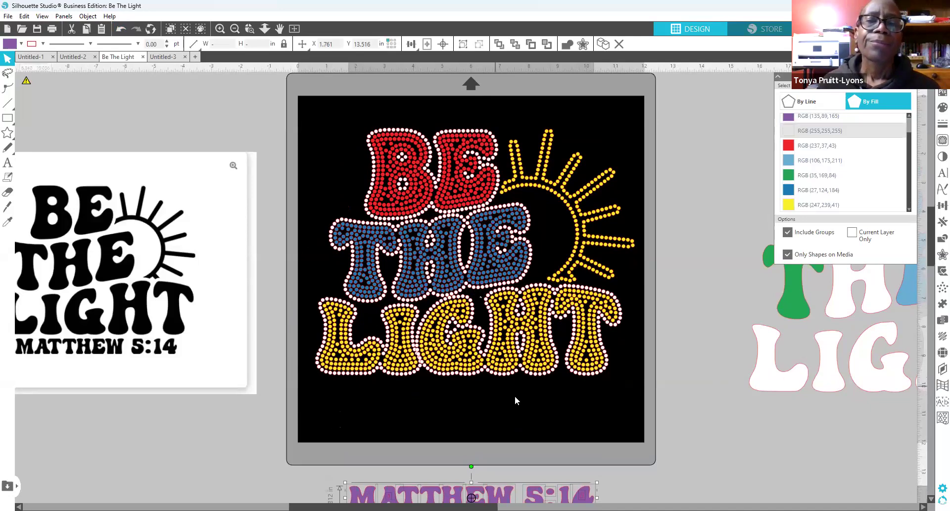
{"action": "left_click_drag", "start_coordinate": [451, 161], "coordinate": [293, 120]}
{"action": "left_click_drag", "start_coordinate": [503, 270], "coordinate": [322, 243]}
{"action": "left_click_drag", "start_coordinate": [536, 350], "coordinate": [703, 421]}
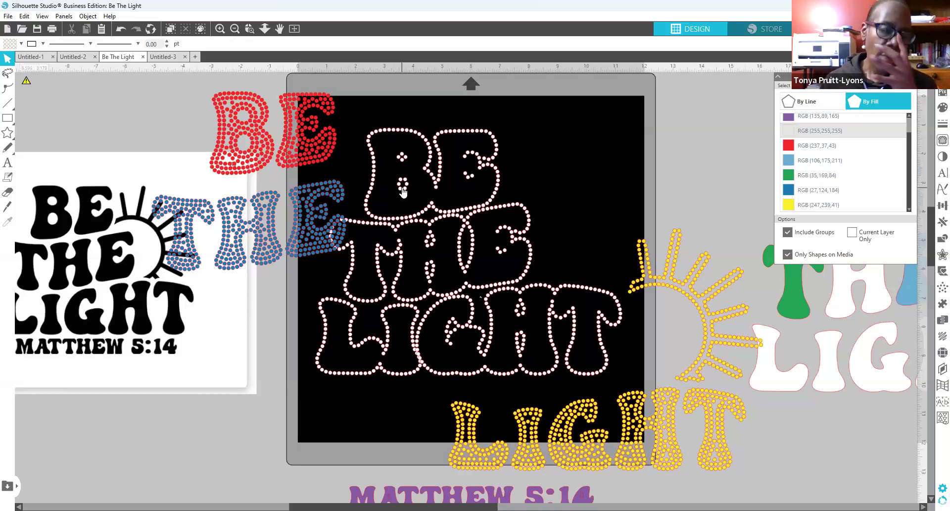
{"action": "mouse_move", "coordinate": [501, 288]}
{"action": "left_mouse_down"}
{"action": "mouse_move", "coordinate": [524, 286]}
{"action": "mouse_move", "coordinate": [513, 278]}
{"action": "left_mouse_up"}
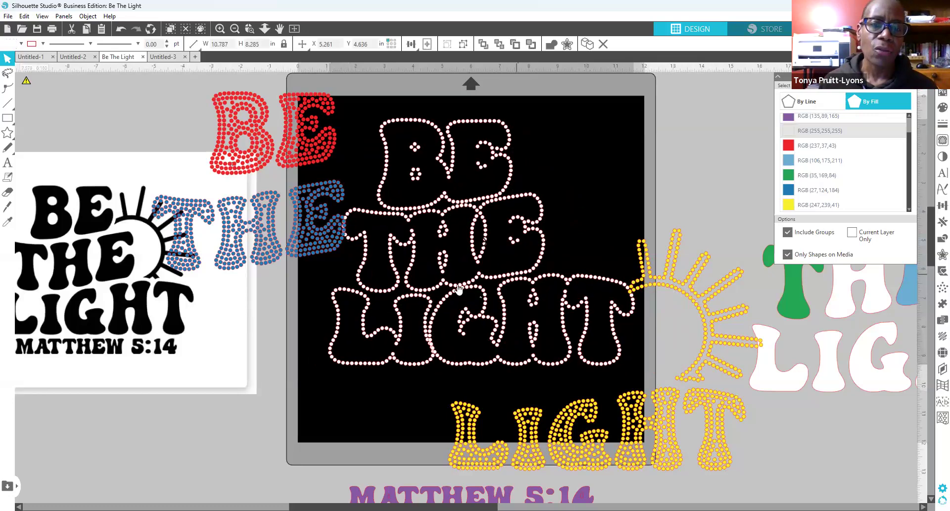
{"action": "left_click_drag", "start_coordinate": [481, 312], "coordinate": [625, 211]}
{"action": "left_click_drag", "start_coordinate": [503, 308], "coordinate": [498, 304]}
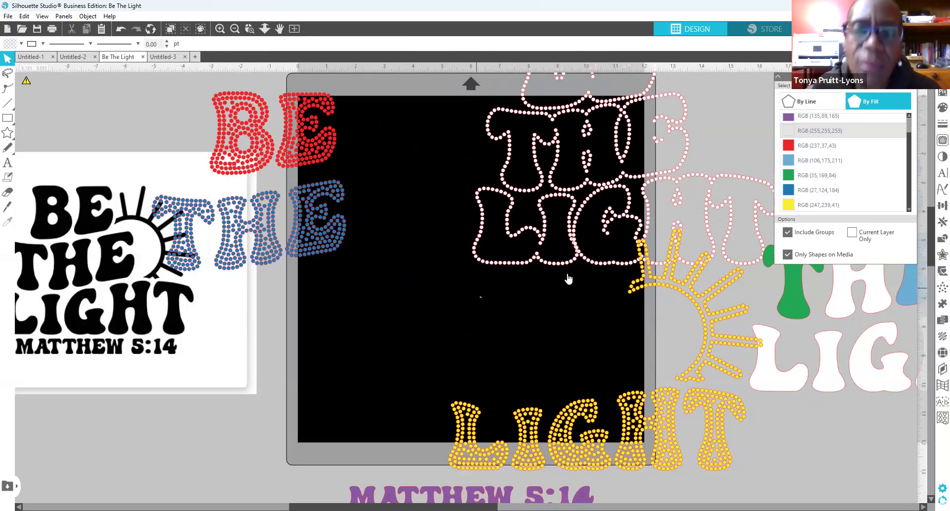
{"action": "left_click_drag", "start_coordinate": [555, 269], "coordinate": [423, 352]}
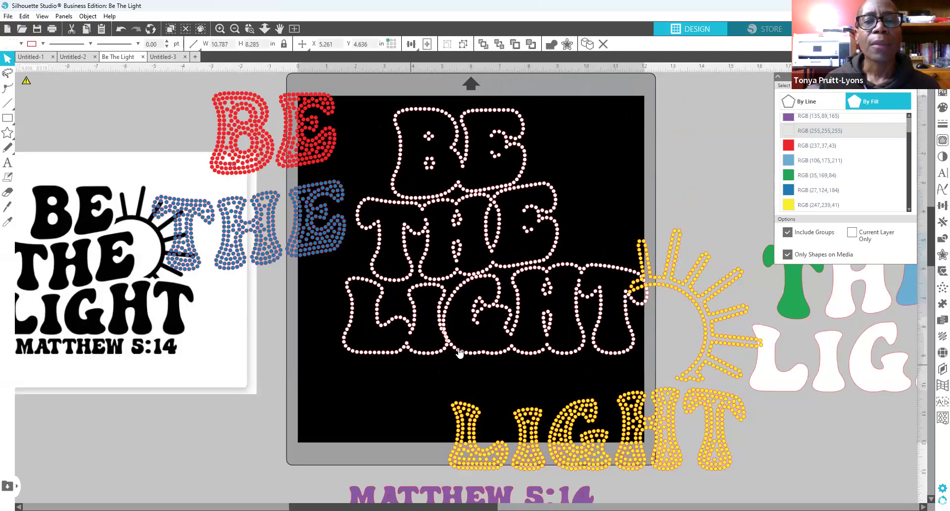
{"action": "left_click_drag", "start_coordinate": [492, 357], "coordinate": [484, 364]}
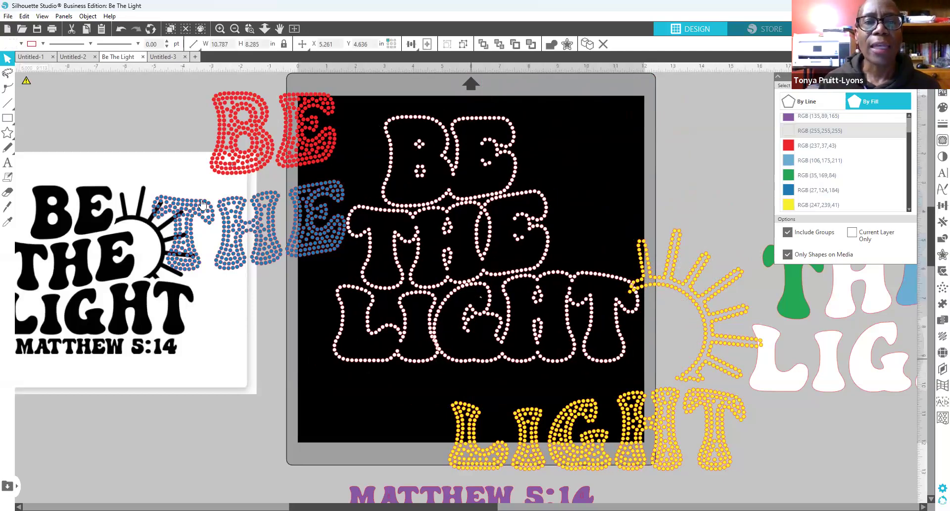
{"action": "left_click", "coordinate": [203, 175]}
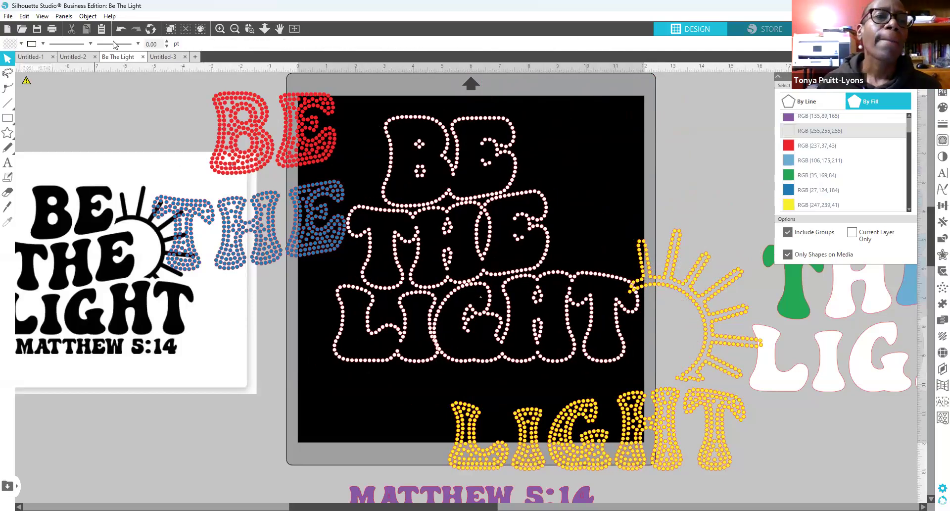
{"action": "left_click", "coordinate": [121, 30]}
{"action": "left_click", "coordinate": [121, 30]}
{"action": "left_click", "coordinate": [121, 29]}
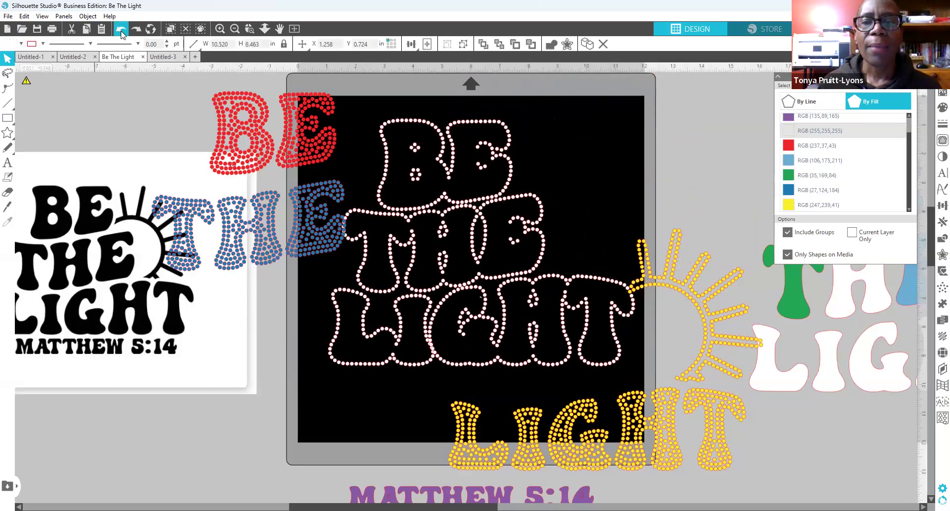
{"action": "left_click", "coordinate": [120, 30]}
{"action": "left_click", "coordinate": [121, 30]}
{"action": "left_click", "coordinate": [121, 30]}
{"action": "left_click", "coordinate": [121, 30]}
{"action": "left_click", "coordinate": [121, 30]}
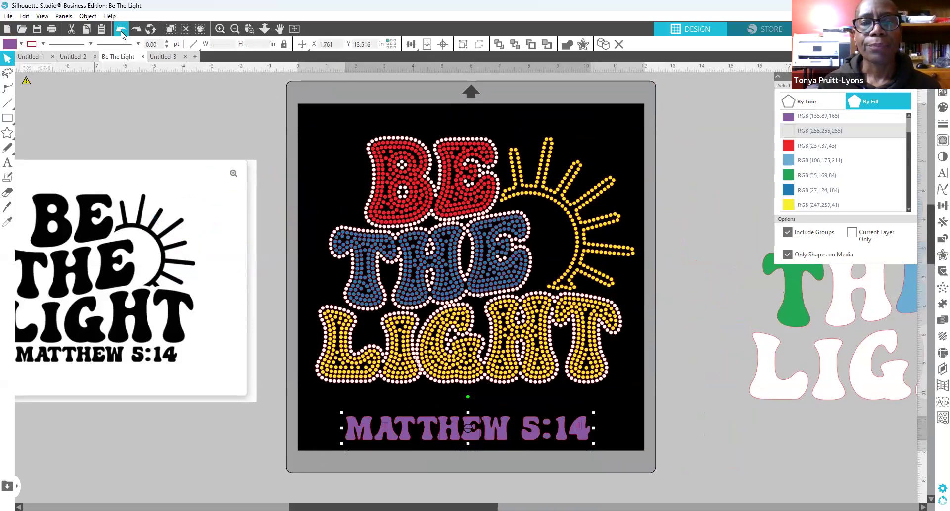
{"action": "left_click", "coordinate": [122, 33]}
{"action": "left_click", "coordinate": [121, 32]}
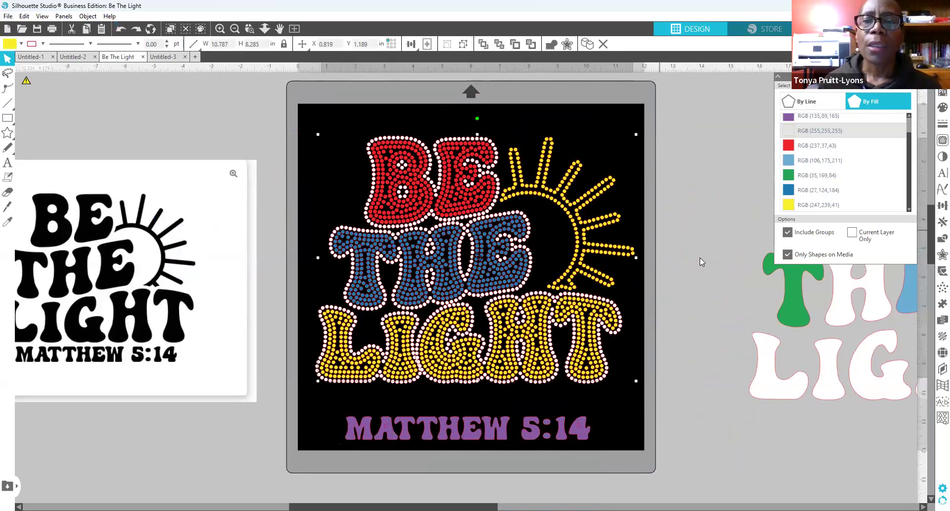
{"action": "left_click", "coordinate": [692, 270]}
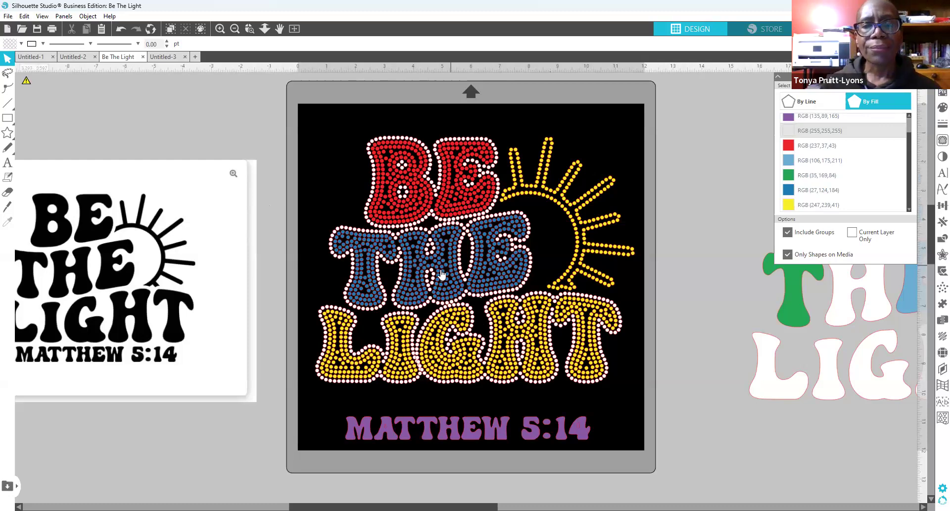
{"action": "left_click", "coordinate": [818, 204]}
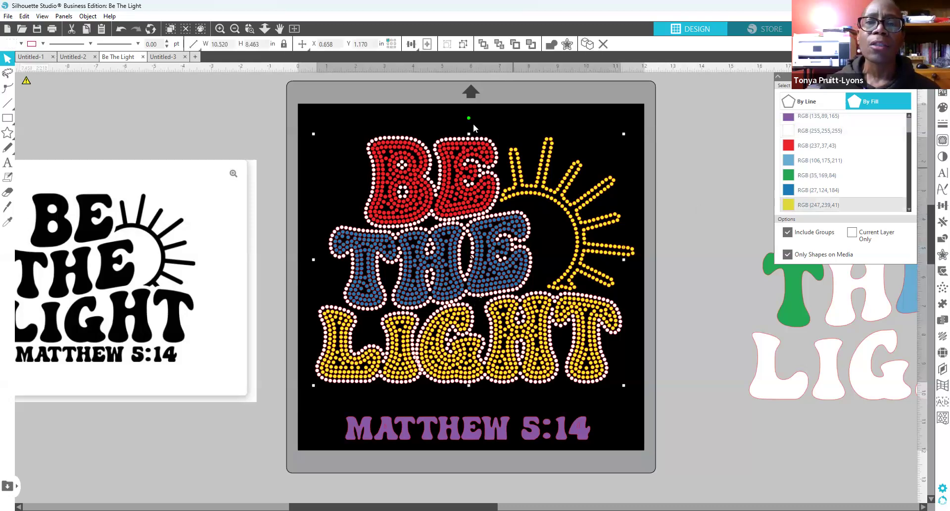
{"action": "left_click", "coordinate": [677, 185]}
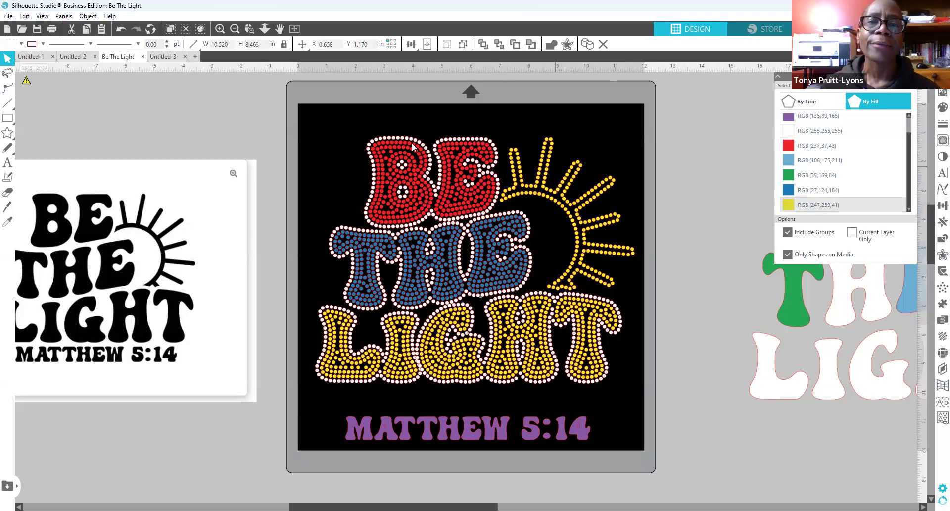
{"action": "left_click", "coordinate": [473, 142]}
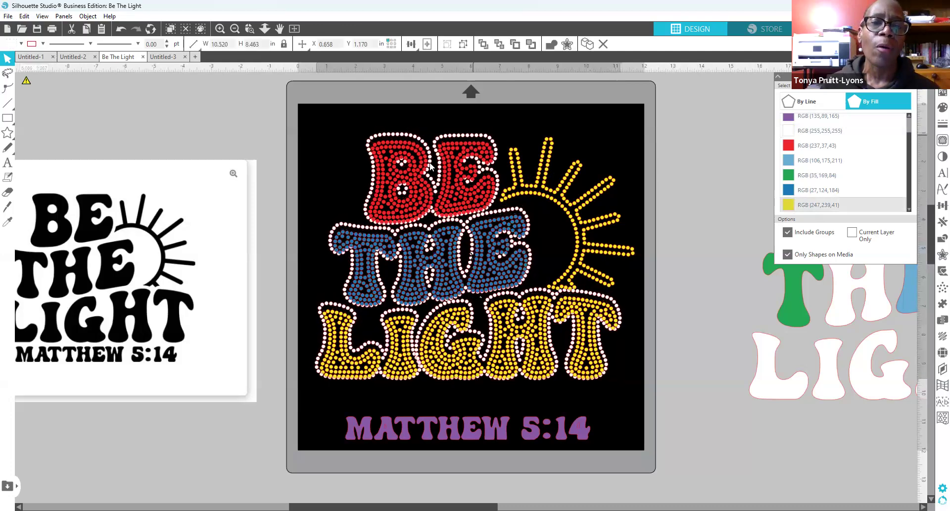
{"action": "left_click", "coordinate": [122, 31]}
{"action": "left_click", "coordinate": [269, 165]}
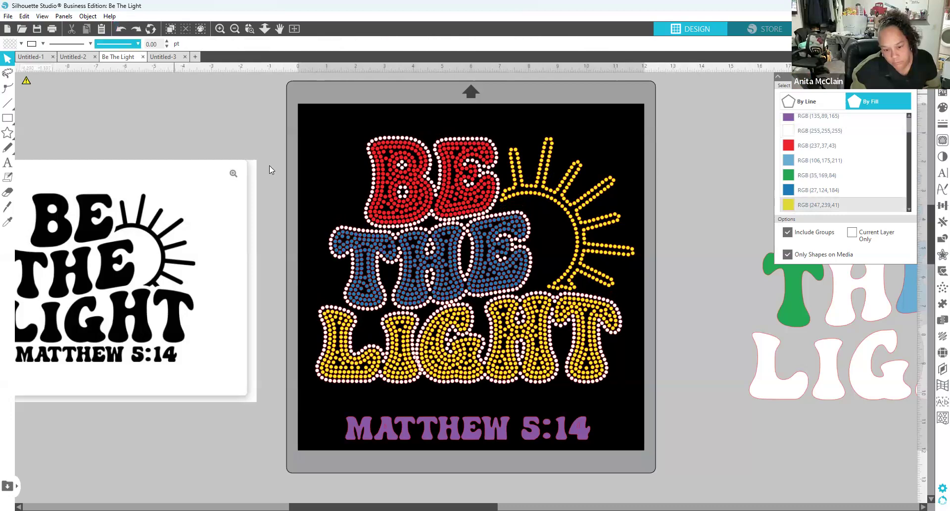
Step: Check rhinestone counts for the red BE group and the whole design
{"action": "left_click", "coordinate": [936, 355]}
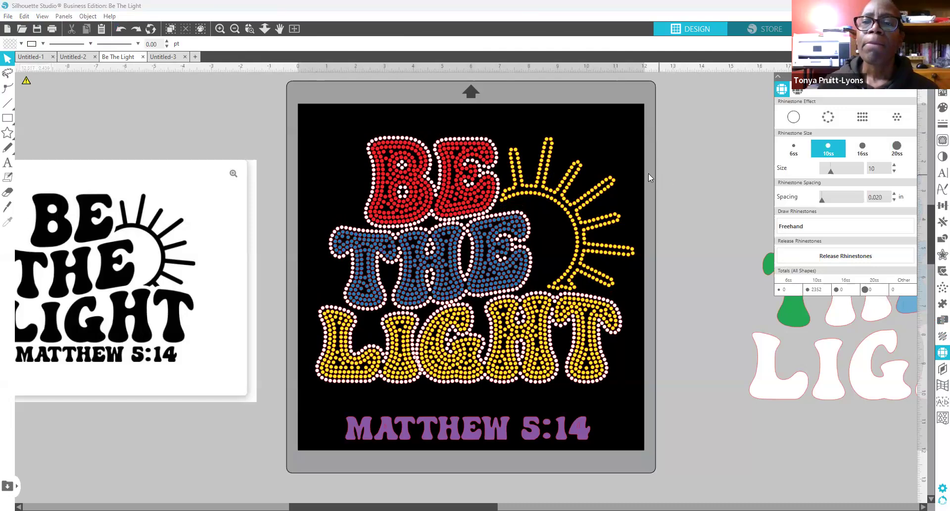
{"action": "left_click", "coordinate": [445, 143]}
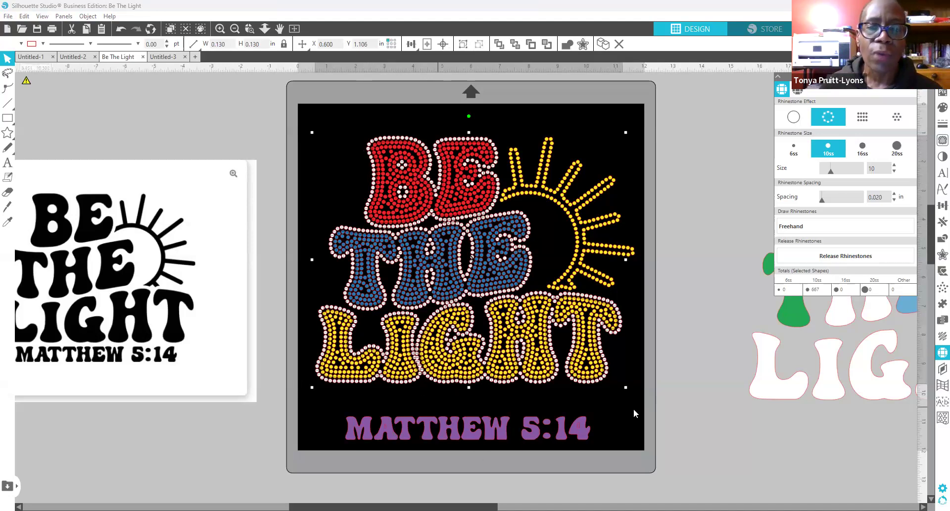
{"action": "left_click", "coordinate": [423, 399]}
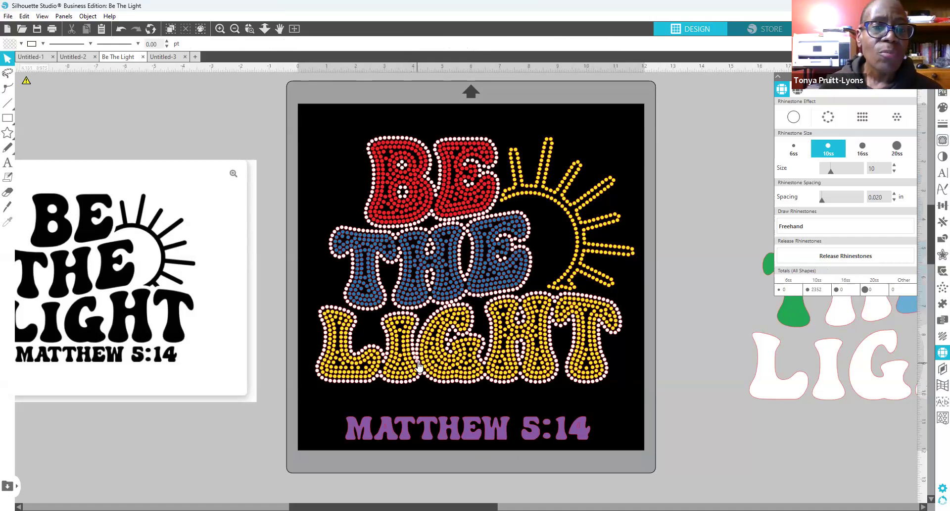
Step: Drag three stray rhinestones off the black mat to its lower left
{"action": "left_click", "coordinate": [264, 382]}
{"action": "left_click", "coordinate": [416, 374]}
{"action": "left_click_drag", "start_coordinate": [419, 367], "coordinate": [261, 402]}
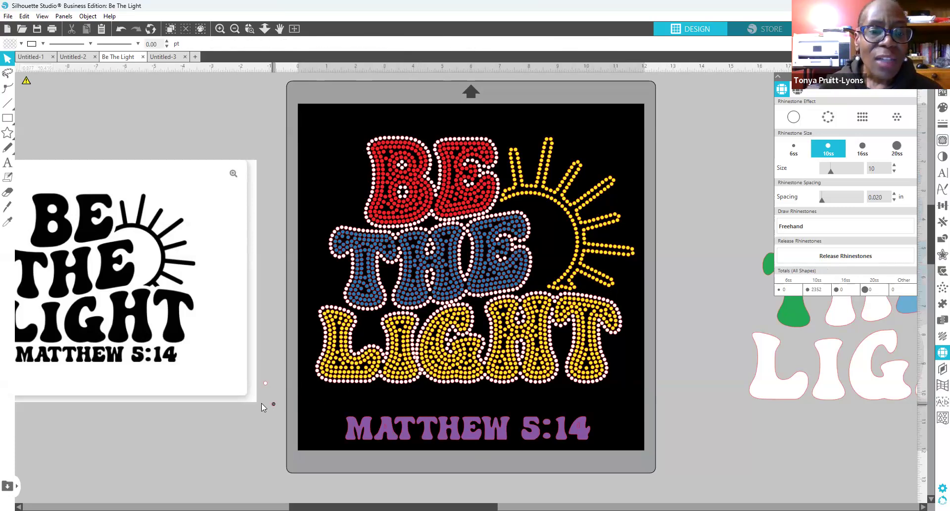
{"action": "left_click", "coordinate": [423, 374]}
{"action": "left_click_drag", "start_coordinate": [423, 375], "coordinate": [257, 411]}
{"action": "left_click", "coordinate": [417, 358]}
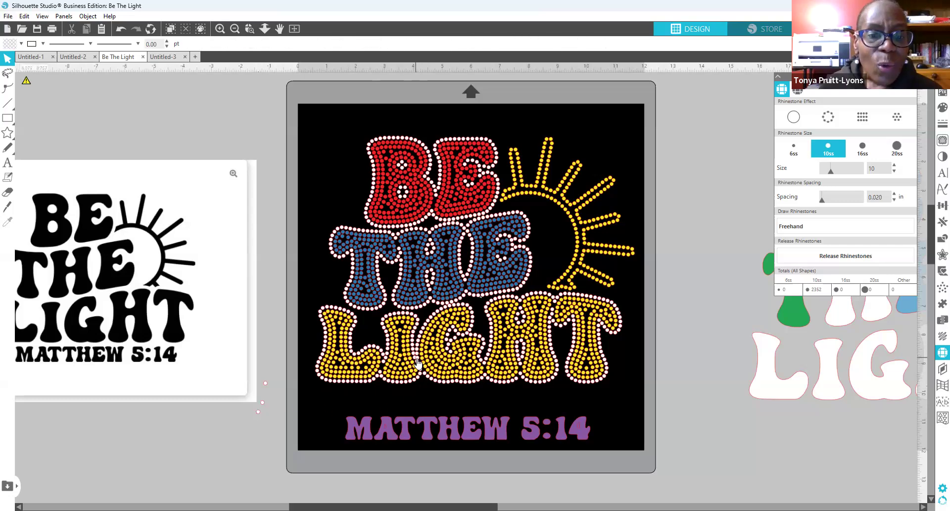
{"action": "left_click_drag", "start_coordinate": [303, 420], "coordinate": [263, 428]}
{"action": "left_click", "coordinate": [263, 419]}
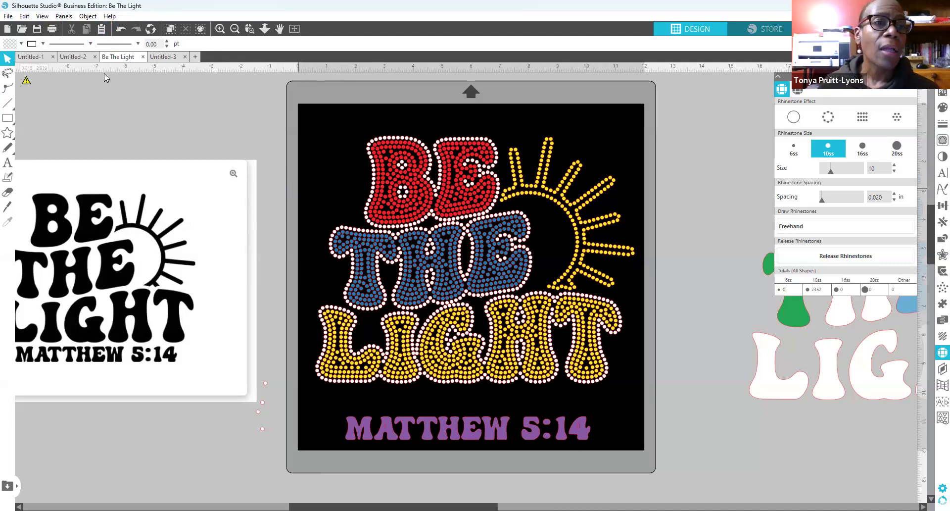
Step: Open the Panels menu from the top menu bar
{"action": "left_click", "coordinate": [69, 17]}
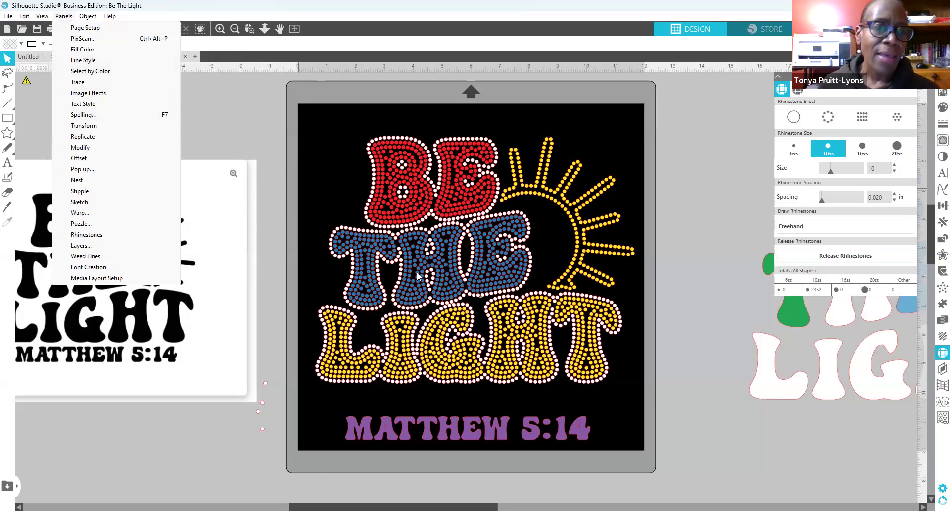
Step: Select every white rhinestone via Select by Color and group them
{"action": "left_click", "coordinate": [109, 72]}
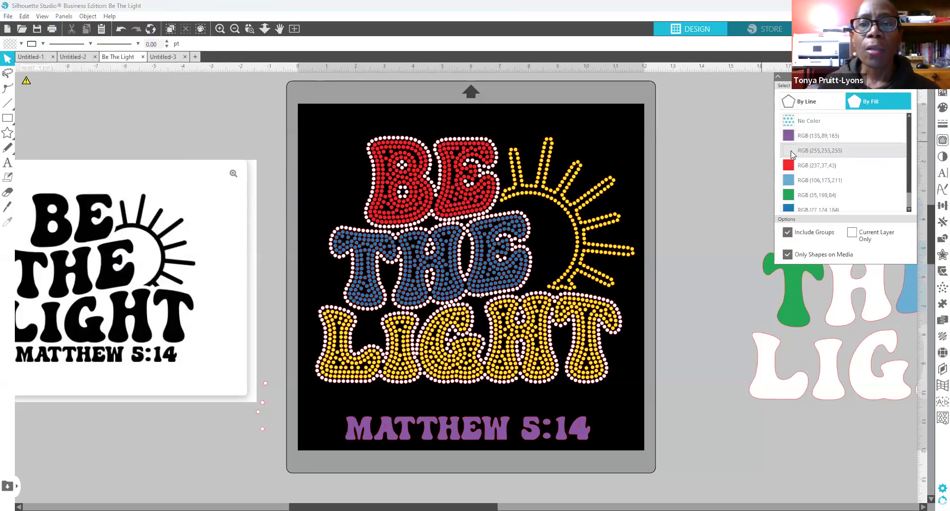
{"action": "left_click", "coordinate": [789, 155]}
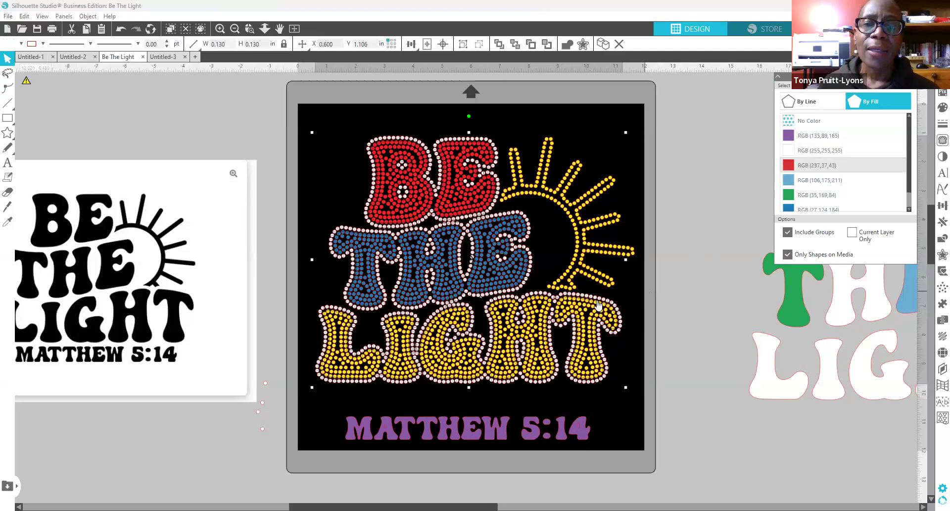
{"action": "right_click", "coordinate": [603, 379]}
{"action": "left_click", "coordinate": [641, 268]}
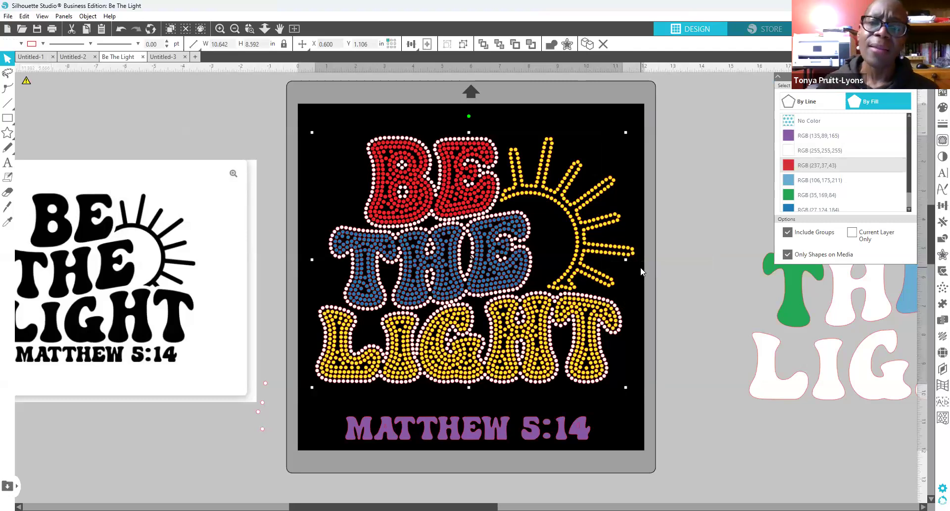
Step: Make the white group a compound path, fill it white, and drag it aside
{"action": "right_click", "coordinate": [613, 303]}
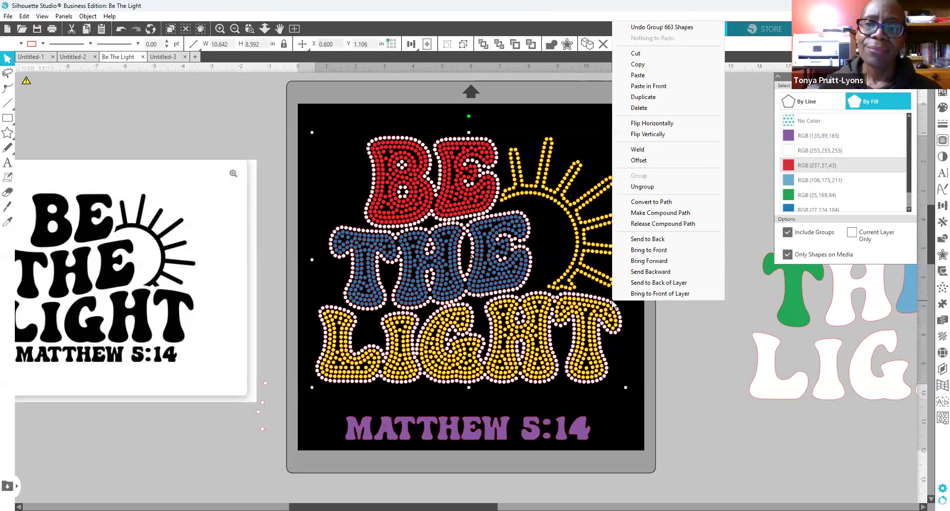
{"action": "left_click", "coordinate": [656, 213]}
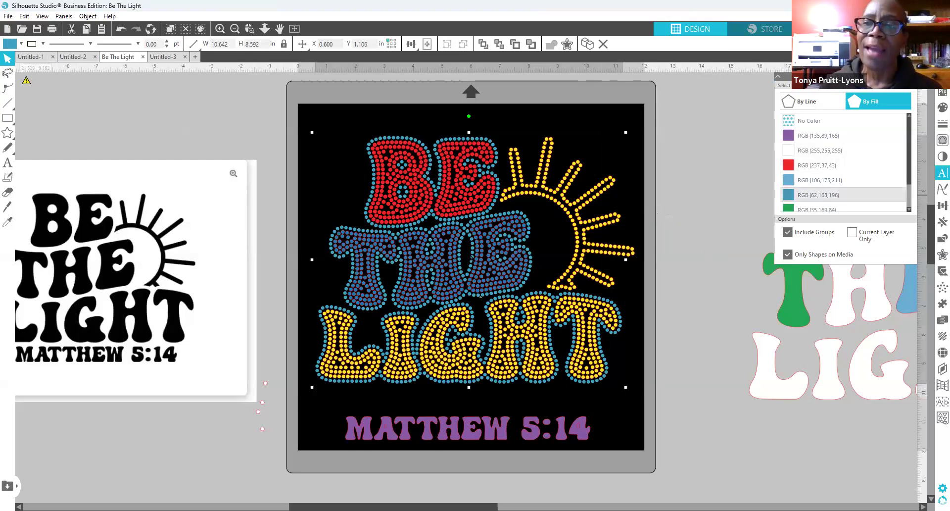
{"action": "left_click", "coordinate": [940, 108]}
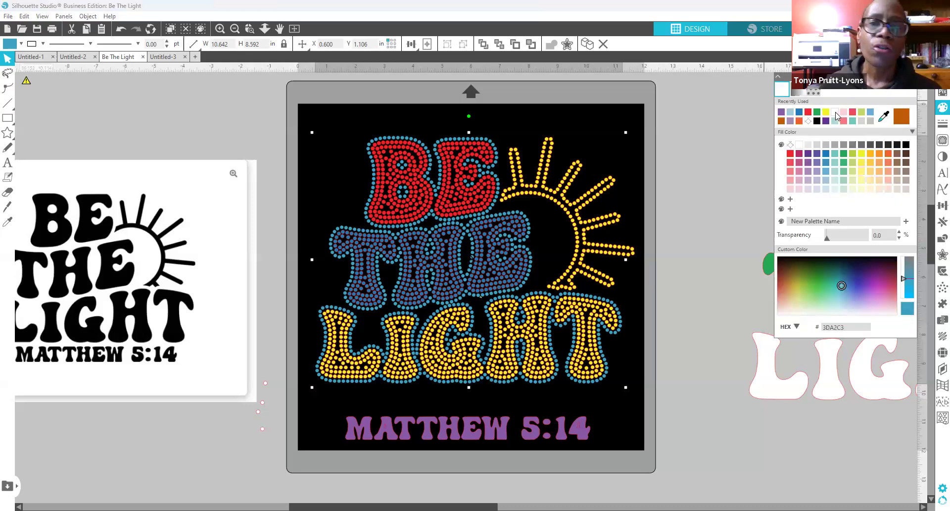
{"action": "left_click", "coordinate": [836, 113]}
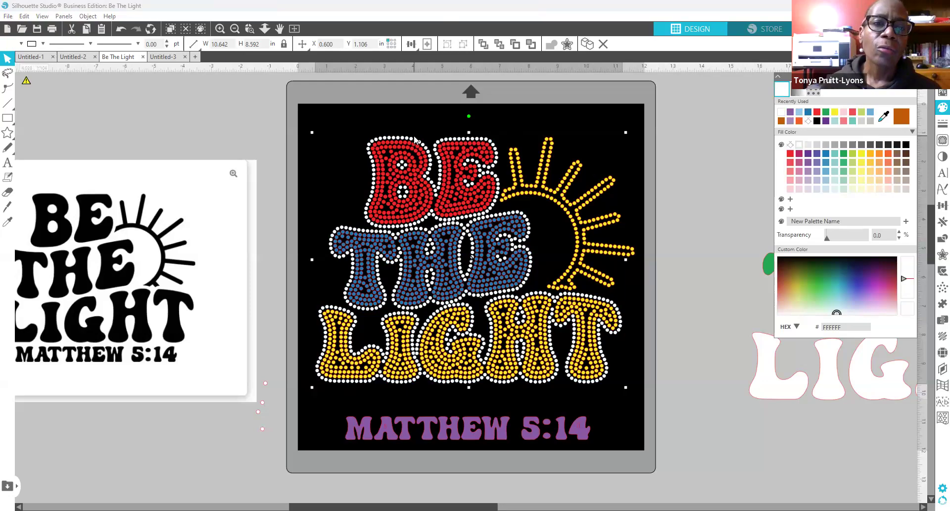
{"action": "left_click_drag", "start_coordinate": [421, 147], "coordinate": [76, 5]}
Step: Move the white compound outline off the mat to the top left
{"action": "scroll", "coordinate": [695, 206], "scroll_direction": "down", "scroll_amount": 4}
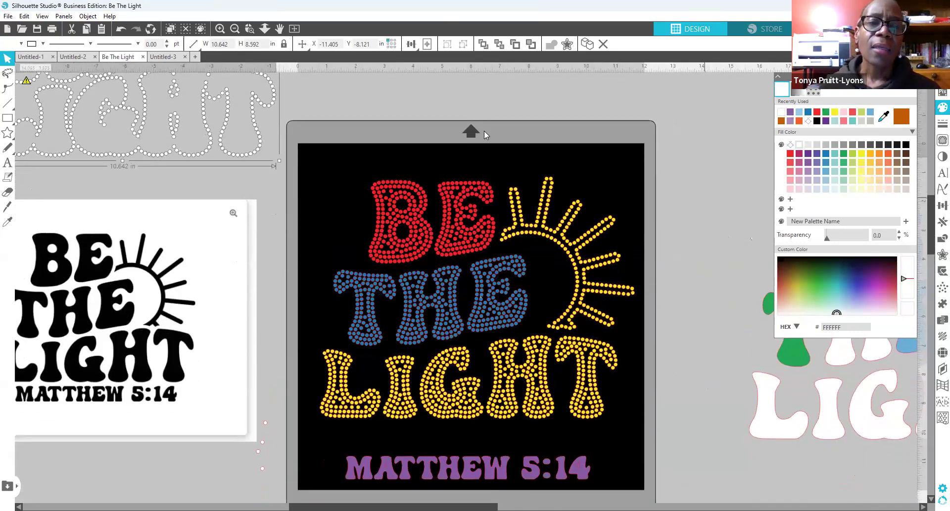
{"action": "left_click_drag", "start_coordinate": [258, 149], "coordinate": [241, 135]}
{"action": "scroll", "coordinate": [721, 147], "scroll_direction": "down", "scroll_amount": 1}
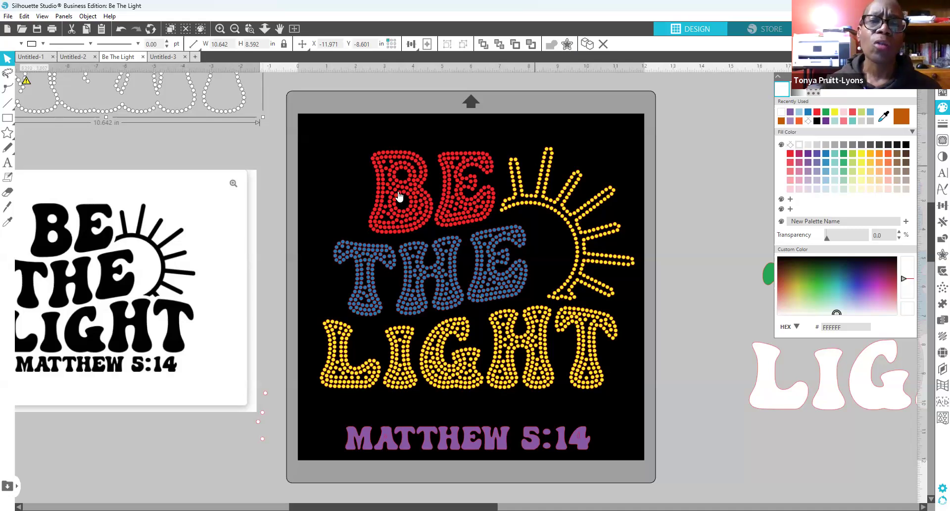
{"action": "left_click", "coordinate": [409, 211]}
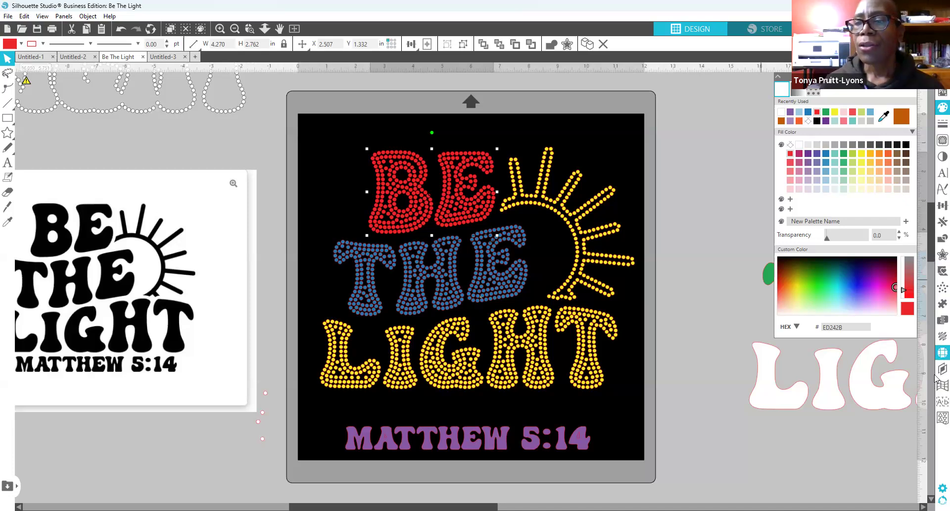
Step: View the red BE stone count in the Rhinestone settings, then deselect
{"action": "left_click", "coordinate": [938, 354]}
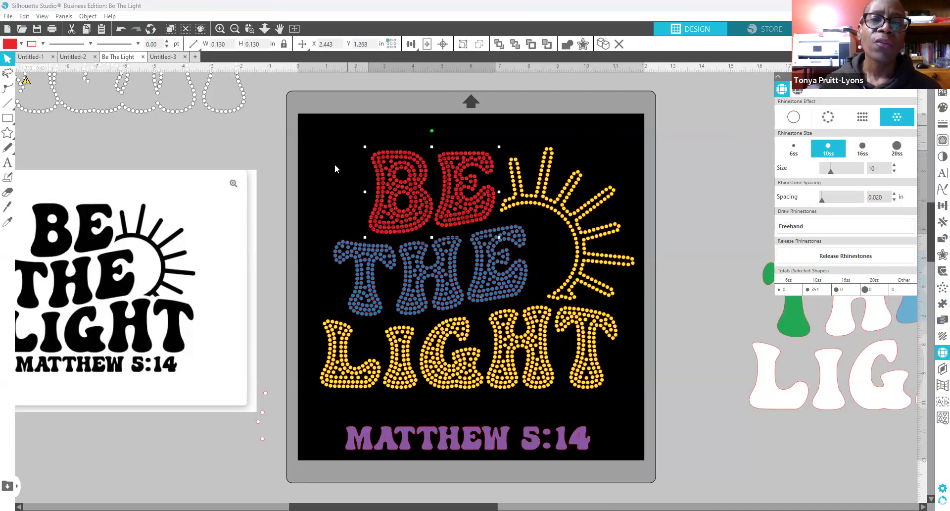
{"action": "left_click", "coordinate": [328, 135]}
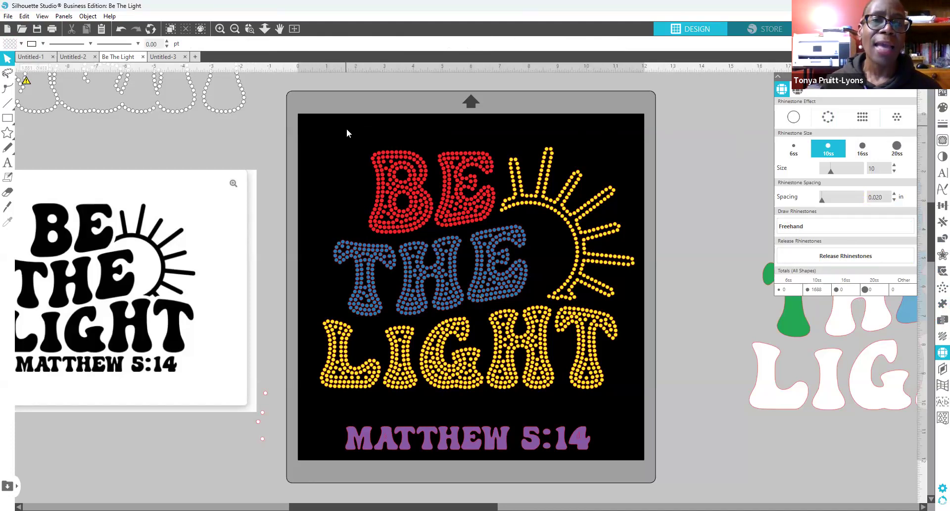
{"action": "left_click_drag", "start_coordinate": [349, 154], "coordinate": [499, 189]}
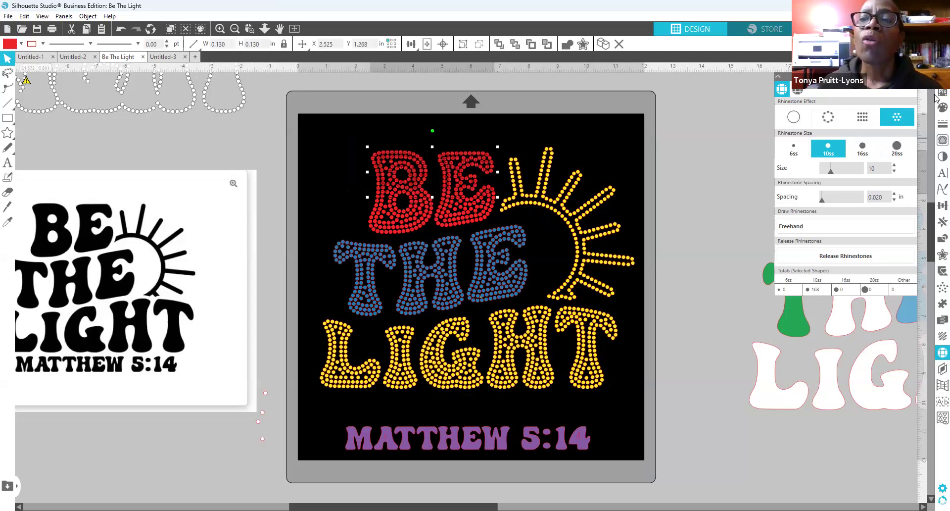
{"action": "left_click", "coordinate": [934, 112]}
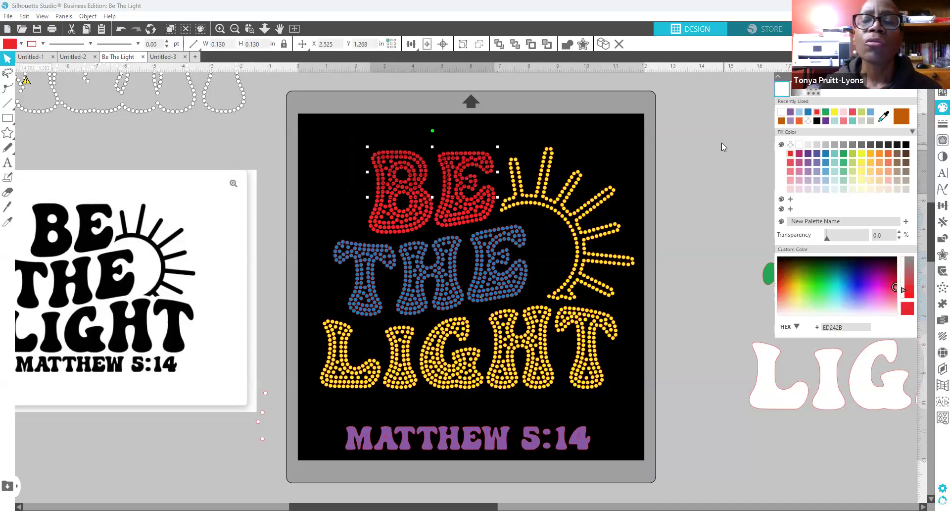
Step: Fill the selected upper BE stones green, then box-select the THE letters
{"action": "left_click", "coordinate": [842, 153]}
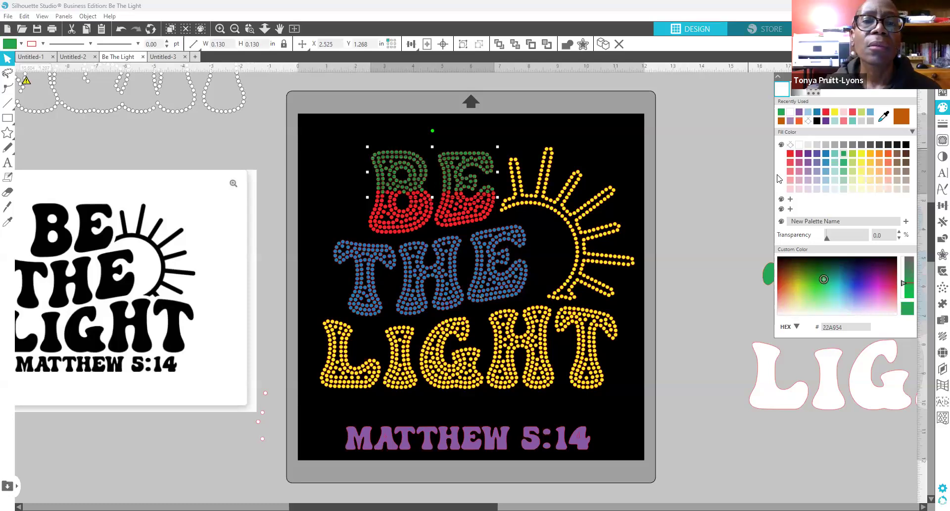
{"action": "left_click", "coordinate": [727, 184]}
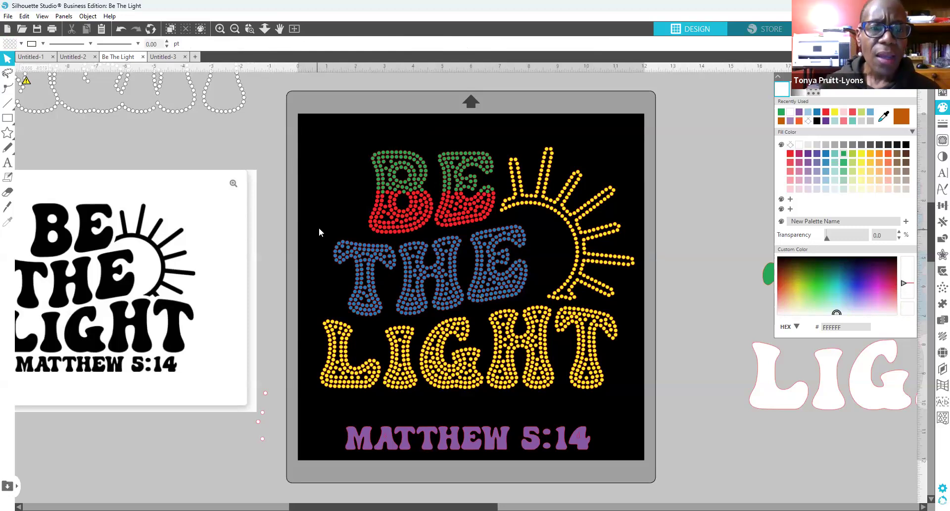
{"action": "left_click_drag", "start_coordinate": [318, 221], "coordinate": [339, 272]}
{"action": "left_click", "coordinate": [311, 254]}
{"action": "left_click", "coordinate": [364, 291]}
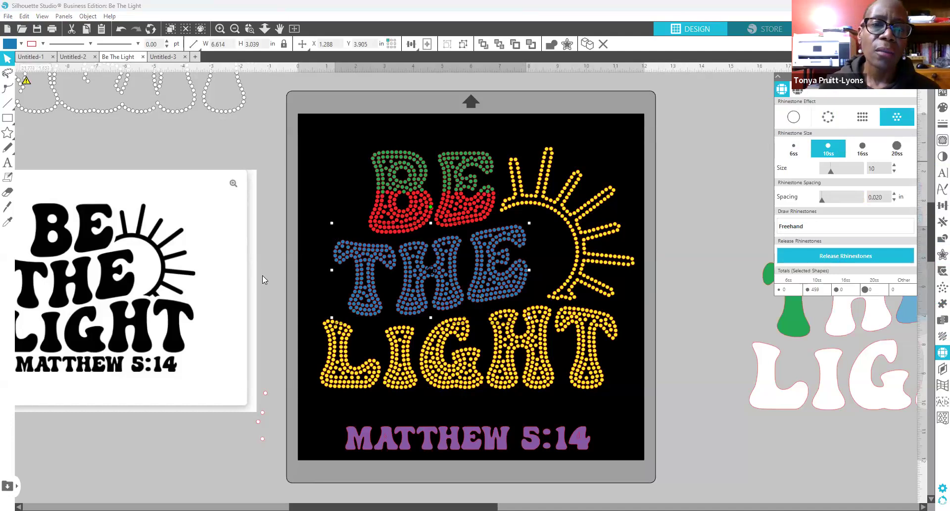
Step: Select a 206-stone middle band of the THE letters and bring up Fill Color
{"action": "left_click", "coordinate": [302, 231]}
{"action": "left_click_drag", "start_coordinate": [312, 230], "coordinate": [395, 280]}
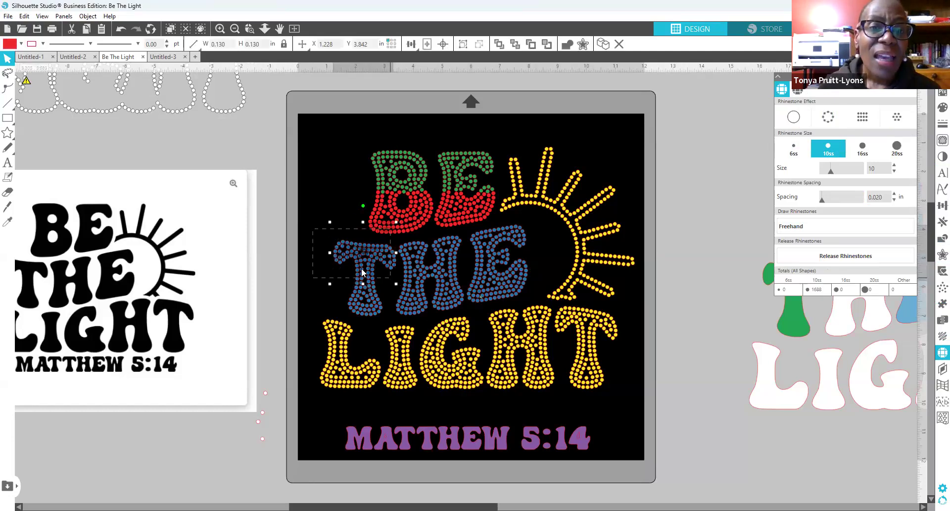
{"action": "left_click", "coordinate": [303, 257]}
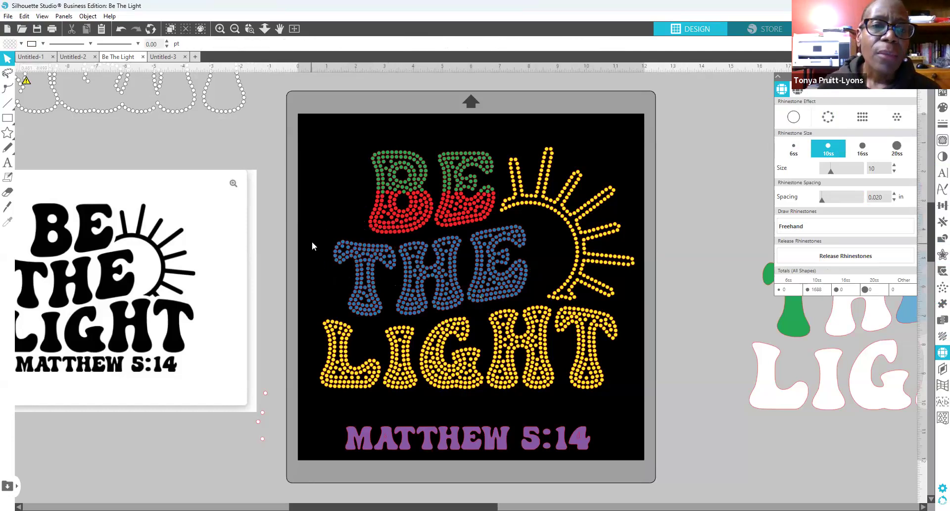
{"action": "left_click_drag", "start_coordinate": [363, 132], "coordinate": [306, 200]}
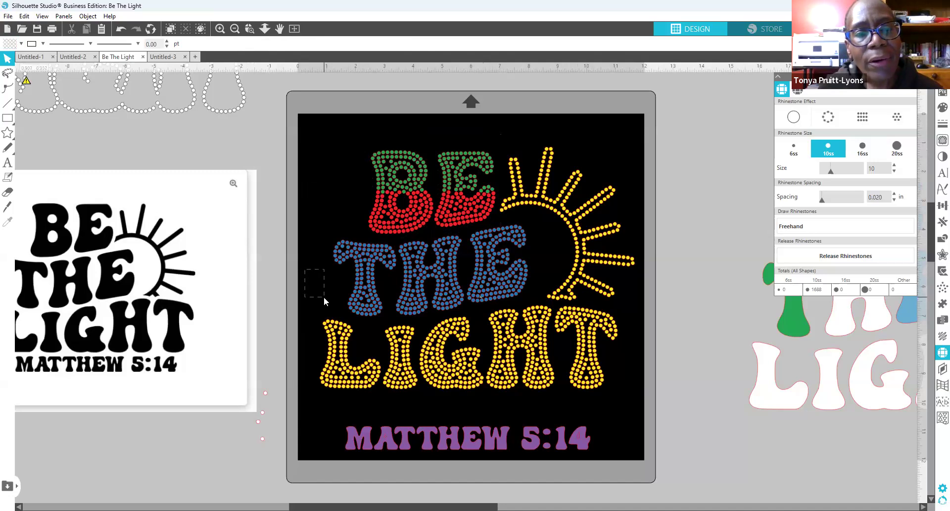
{"action": "left_click_drag", "start_coordinate": [312, 286], "coordinate": [539, 308]}
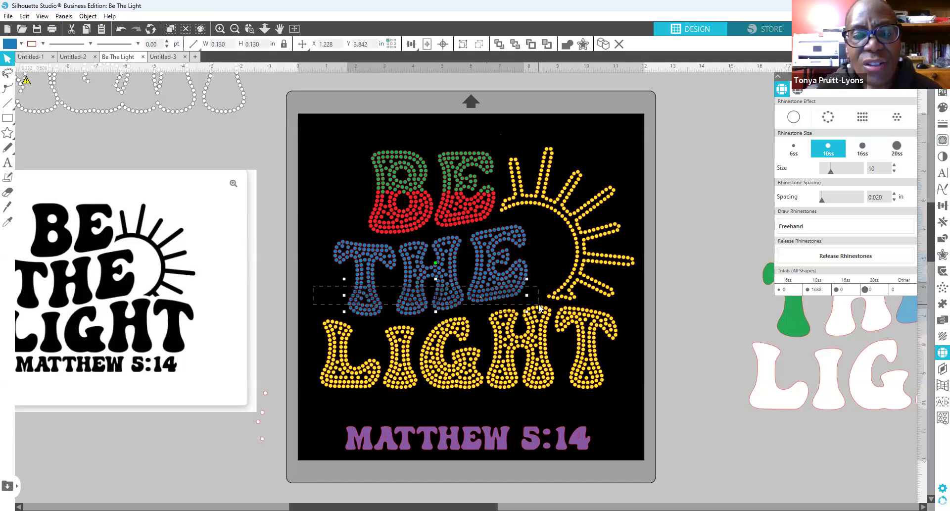
{"action": "left_click_drag", "start_coordinate": [539, 307], "coordinate": [305, 295]}
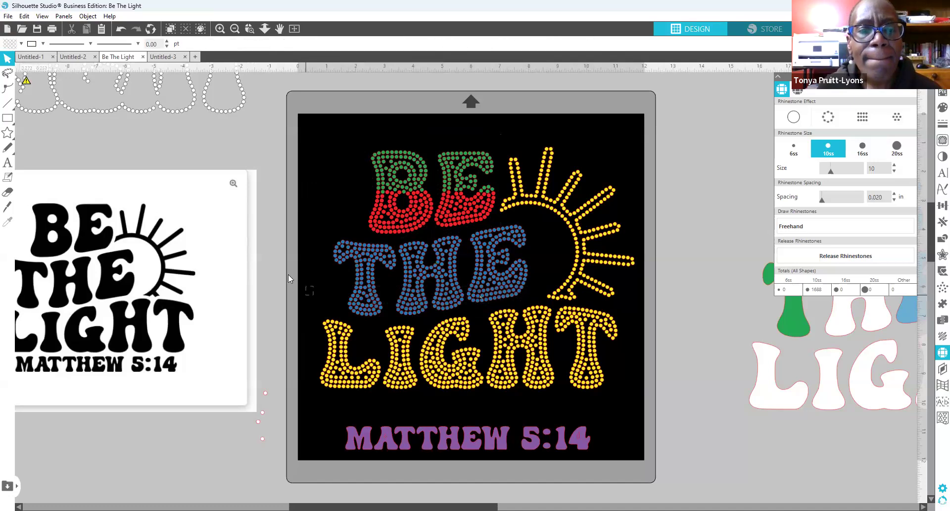
{"action": "mouse_move", "coordinate": [308, 261]}
{"action": "left_mouse_down"}
{"action": "mouse_move", "coordinate": [332, 295]}
{"action": "mouse_move", "coordinate": [476, 301]}
{"action": "mouse_move", "coordinate": [342, 300]}
{"action": "mouse_move", "coordinate": [318, 272]}
{"action": "left_mouse_up"}
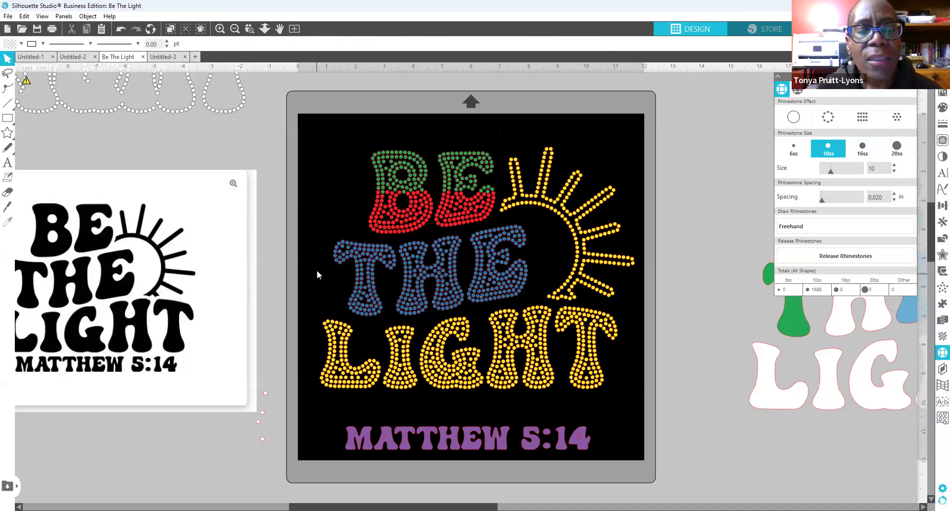
{"action": "left_click_drag", "start_coordinate": [428, 301], "coordinate": [539, 306]}
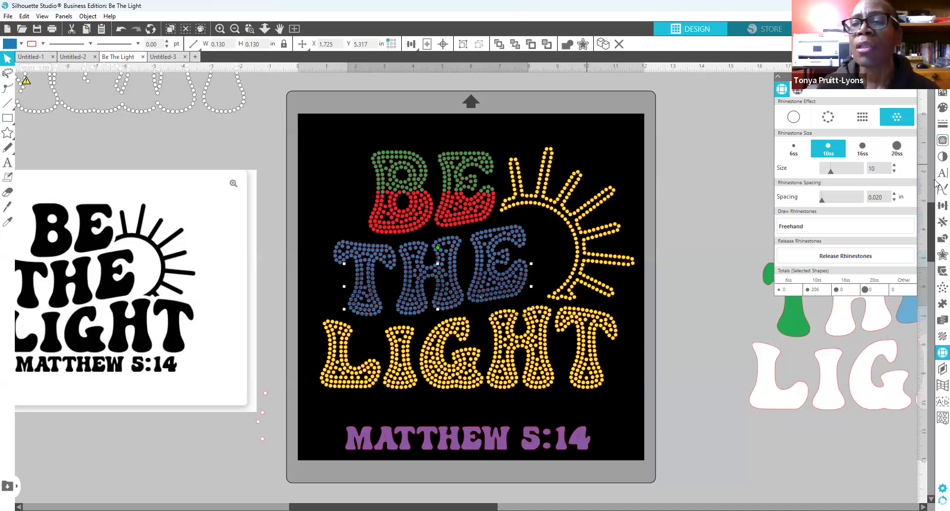
{"action": "left_click", "coordinate": [941, 109]}
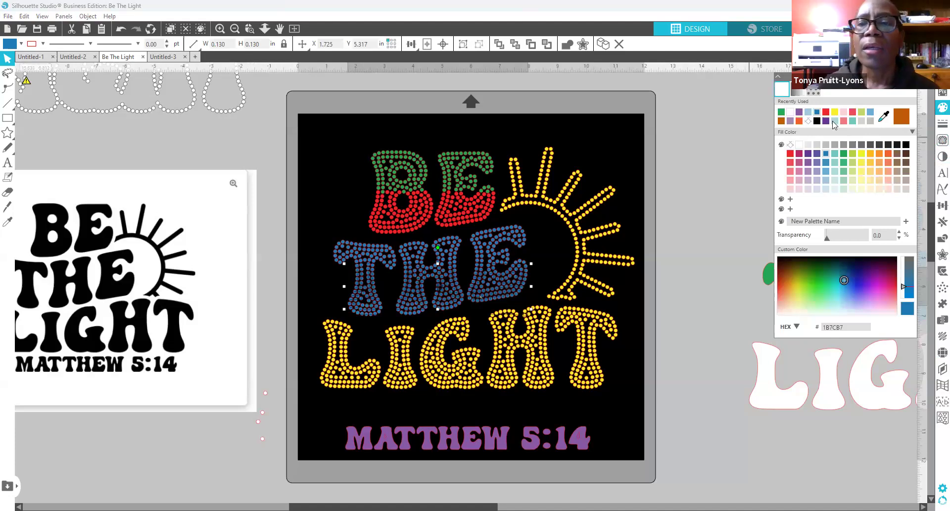
{"action": "left_click", "coordinate": [781, 112]}
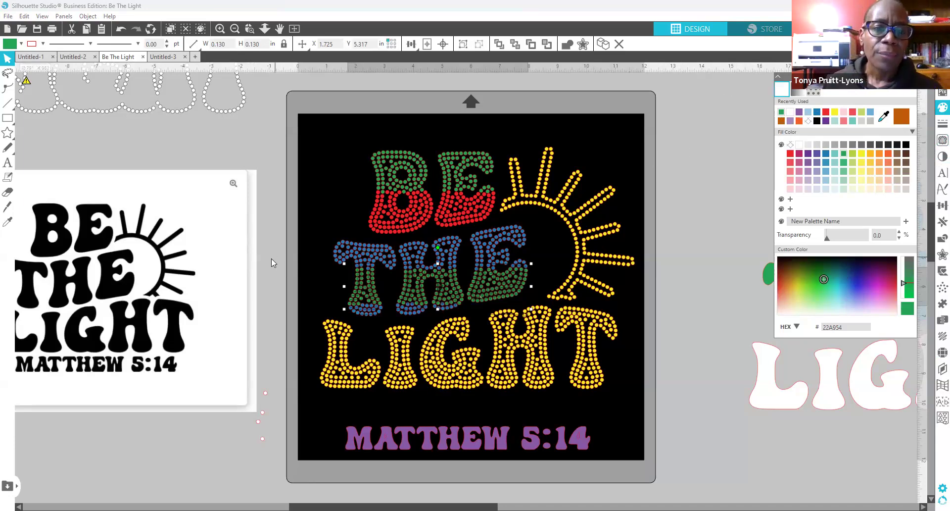
{"action": "left_click", "coordinate": [300, 280]}
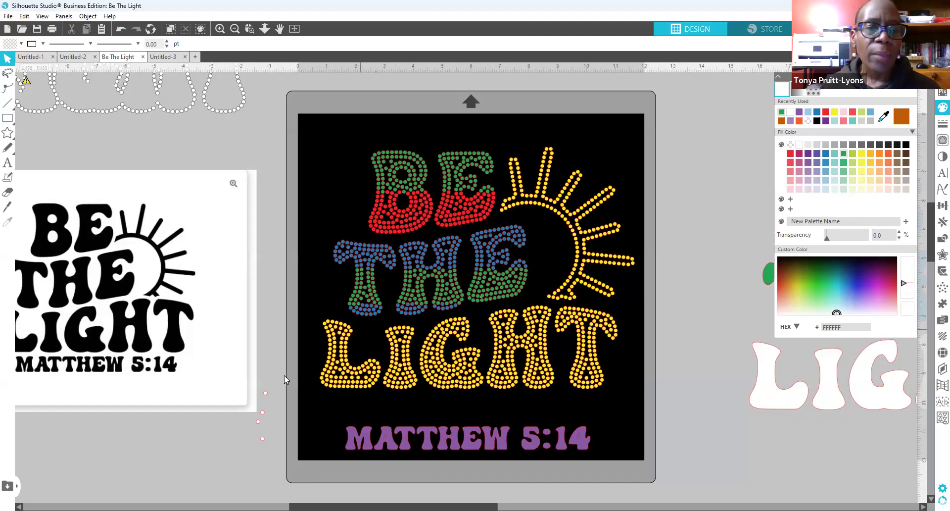
{"action": "left_click", "coordinate": [596, 380]}
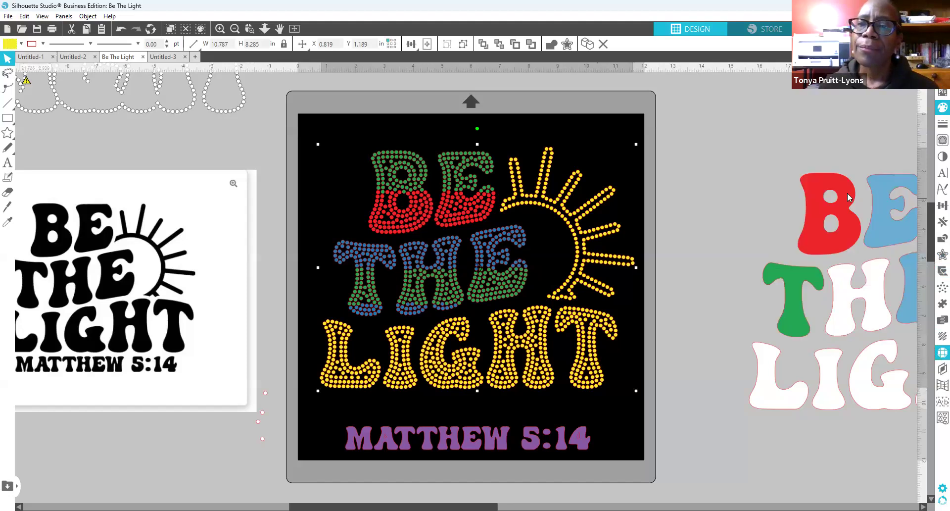
Step: Recolour the middle band of the LIGHT rhinestones green, keeping yellow rows above and below
{"action": "left_click", "coordinate": [849, 257]}
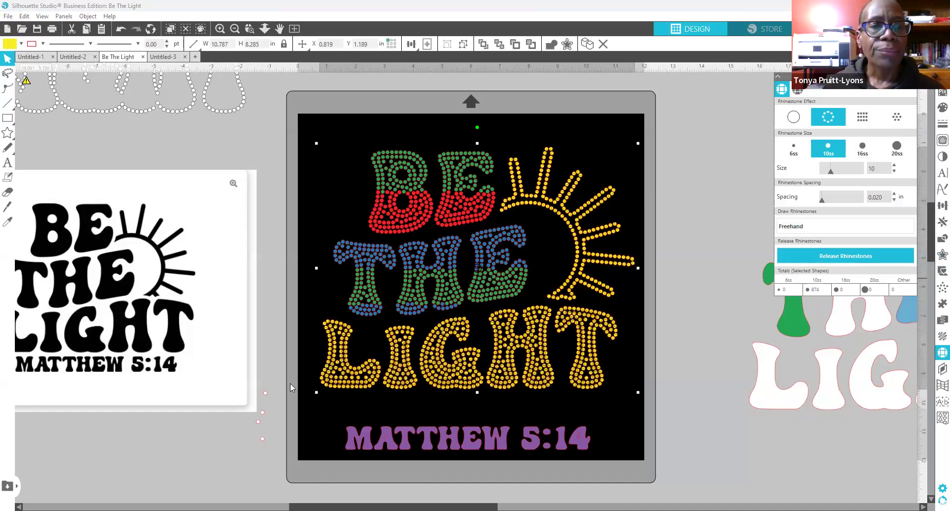
{"action": "left_click", "coordinate": [271, 356]}
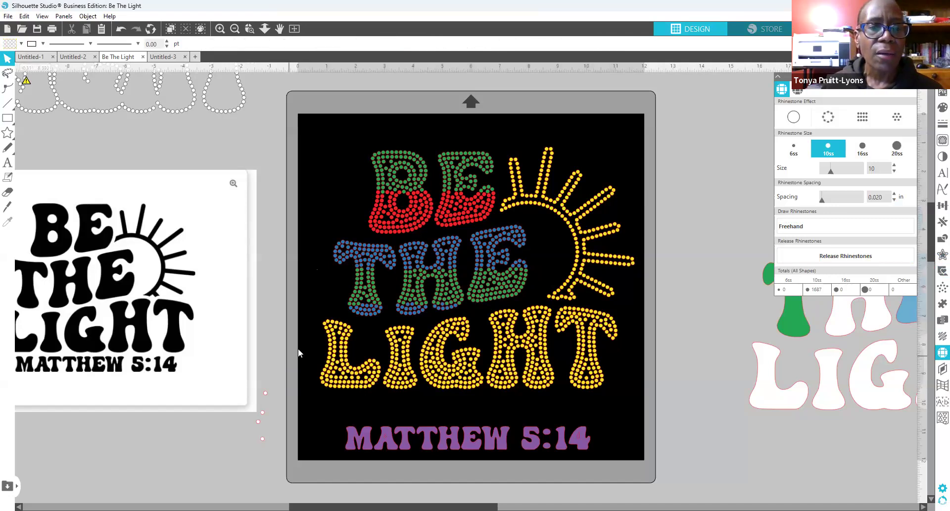
{"action": "left_click_drag", "start_coordinate": [299, 345], "coordinate": [632, 372]}
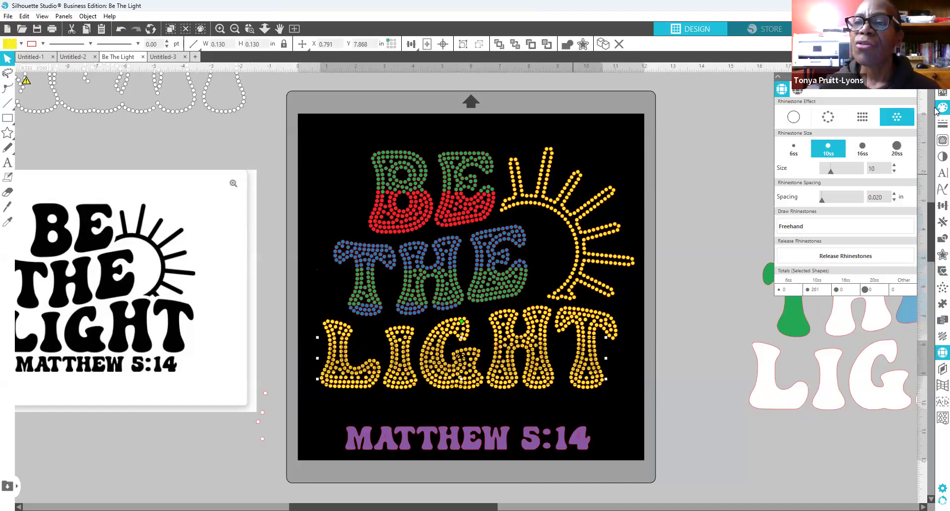
{"action": "left_click", "coordinate": [725, 174]}
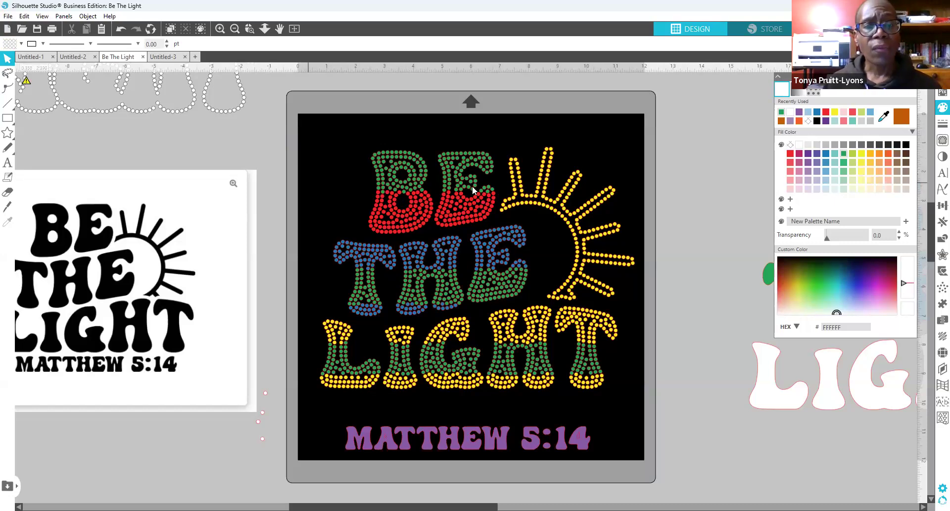
Step: Turn several stray red rhinestones along the top of the B's red band green
{"action": "left_click", "coordinate": [398, 234]}
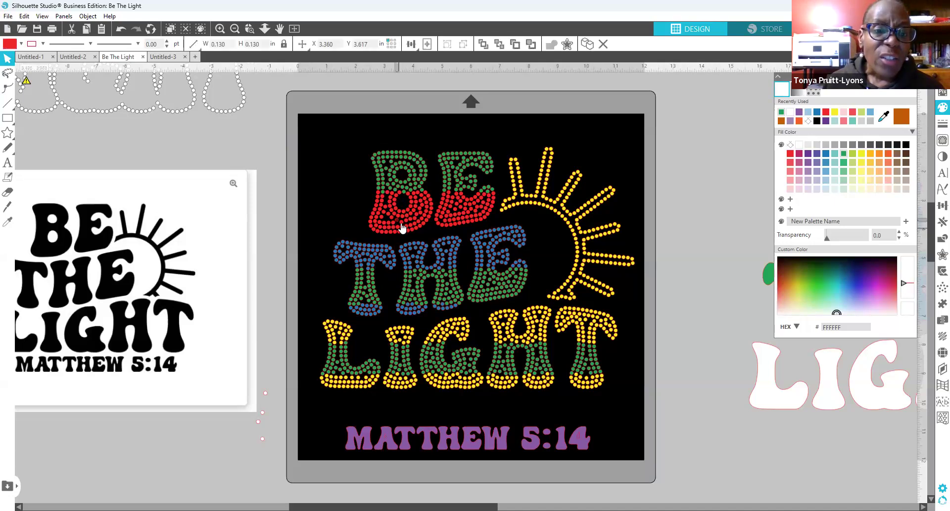
{"action": "left_click", "coordinate": [388, 223]}
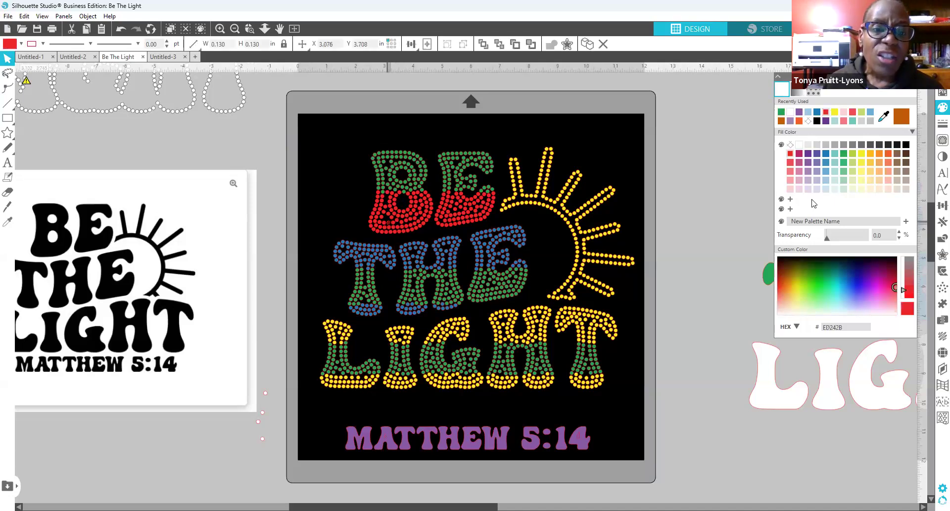
{"action": "left_click", "coordinate": [420, 213]}
{"action": "left_click", "coordinate": [781, 113]}
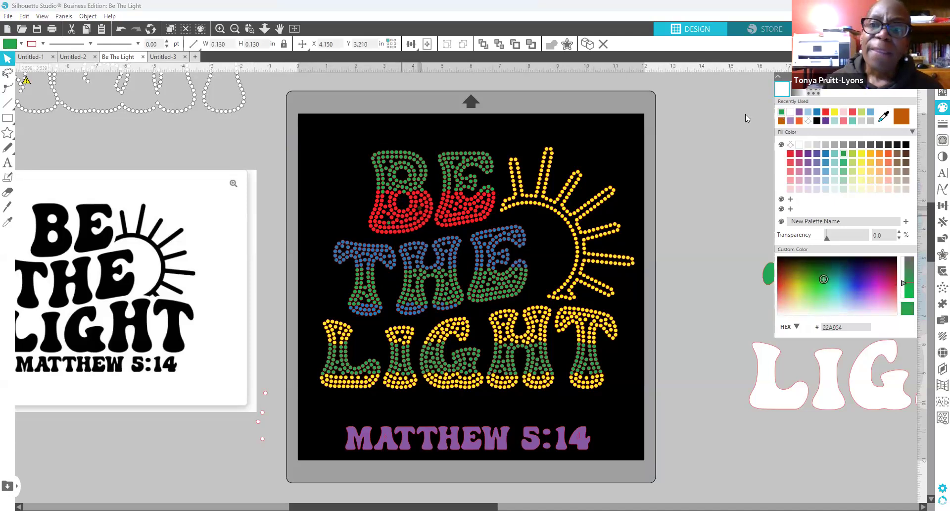
{"action": "left_click", "coordinate": [402, 223]}
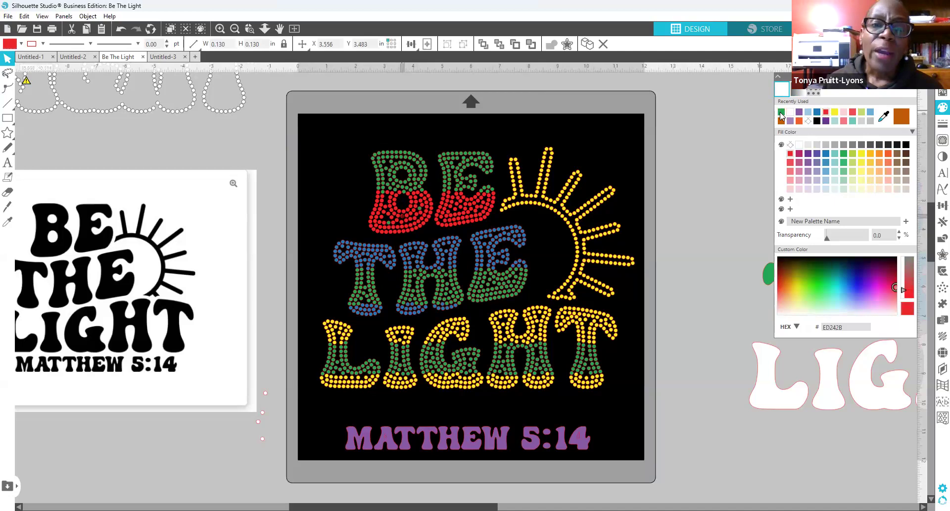
{"action": "left_click", "coordinate": [401, 223]}
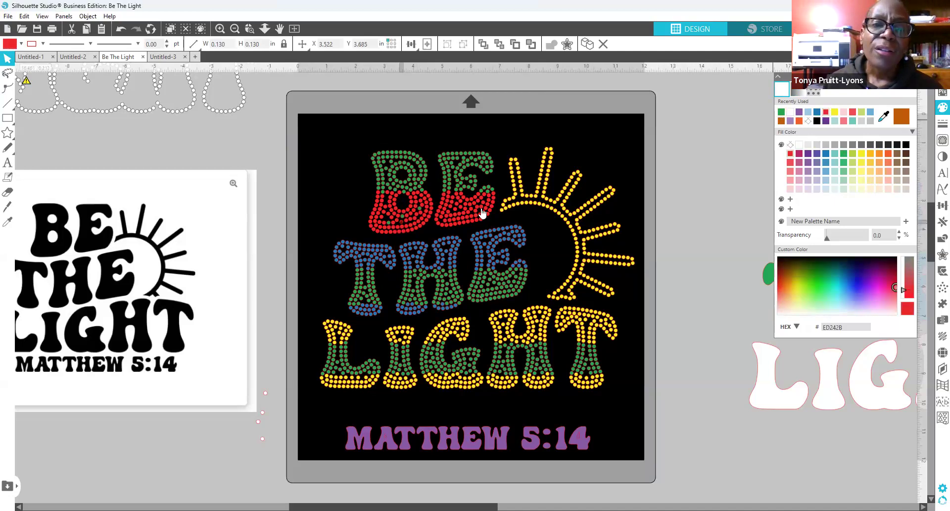
{"action": "left_click", "coordinate": [781, 113]}
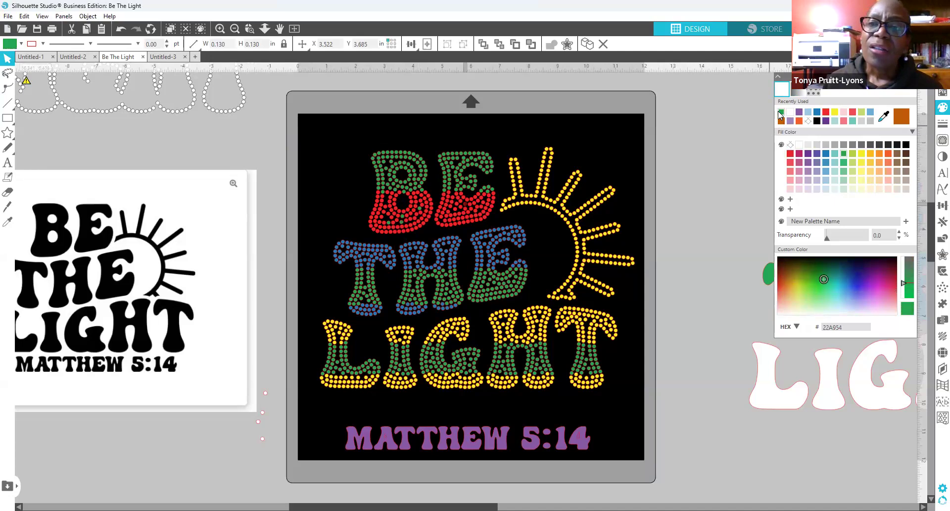
Step: Recolour the stray red stones in the E, plus one more in the B, green
{"action": "left_click", "coordinate": [479, 216]}
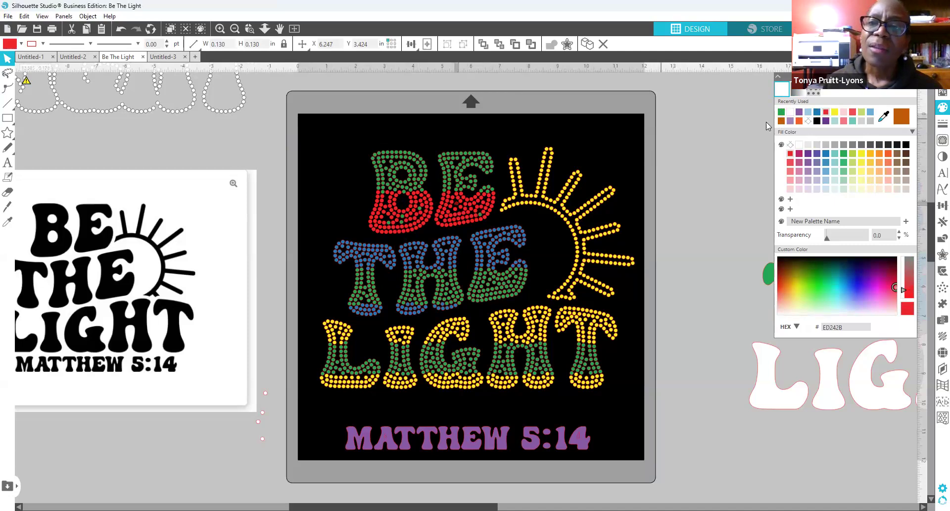
{"action": "left_click", "coordinate": [783, 113]}
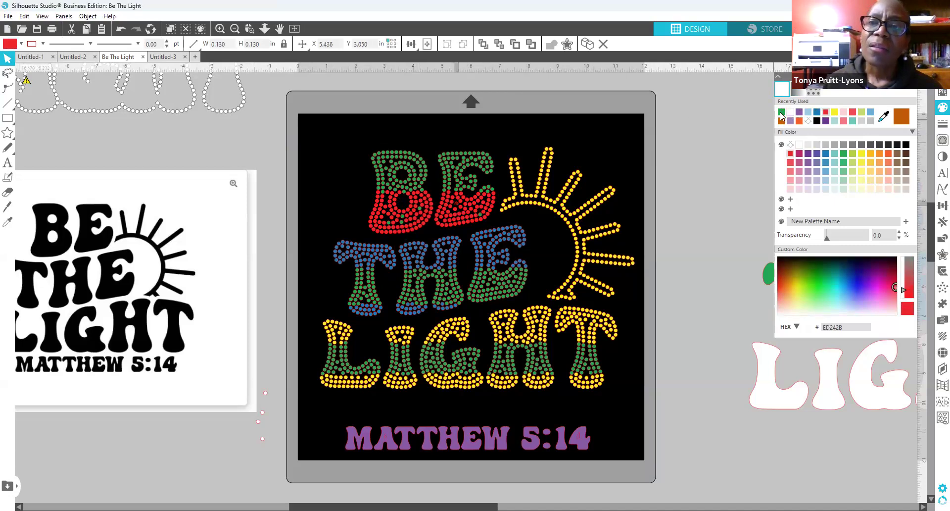
{"action": "left_click", "coordinate": [470, 206]}
{"action": "left_click", "coordinate": [462, 213]}
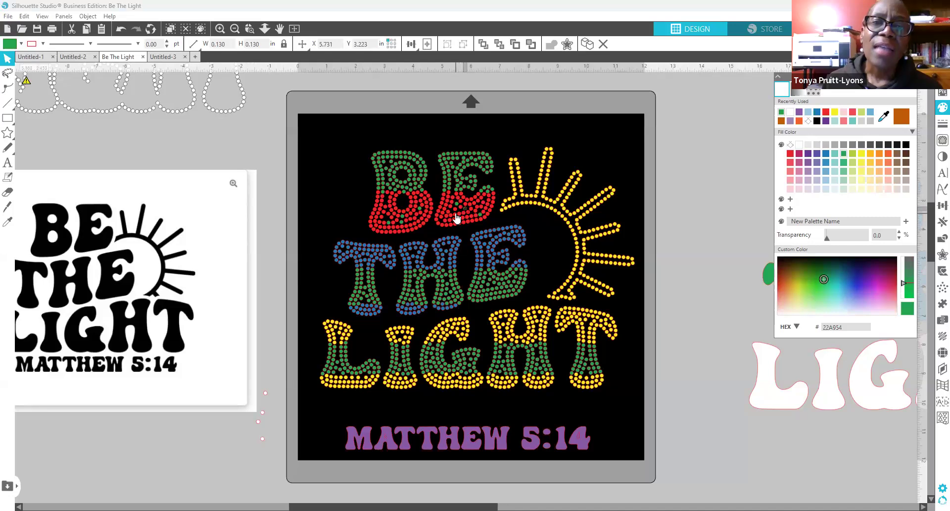
{"action": "left_click", "coordinate": [781, 112]}
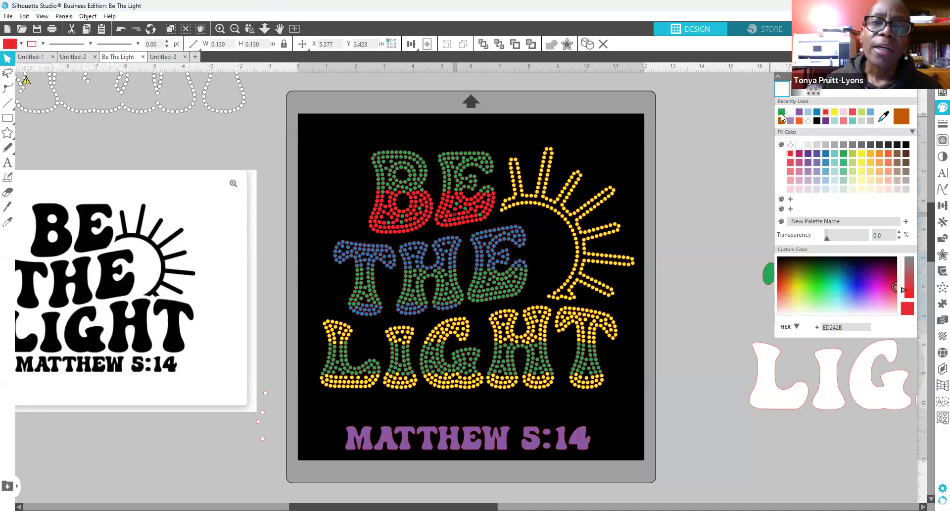
{"action": "left_click", "coordinate": [456, 223]}
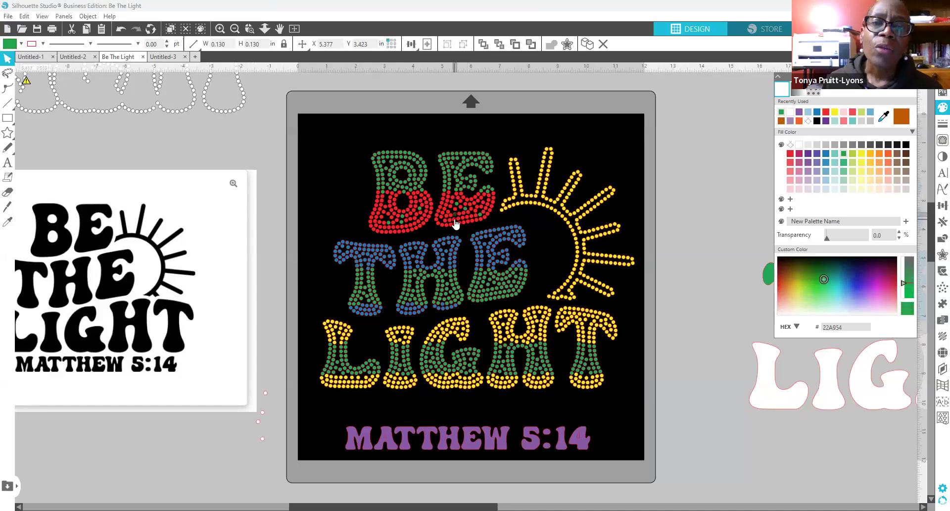
{"action": "left_click", "coordinate": [781, 112]}
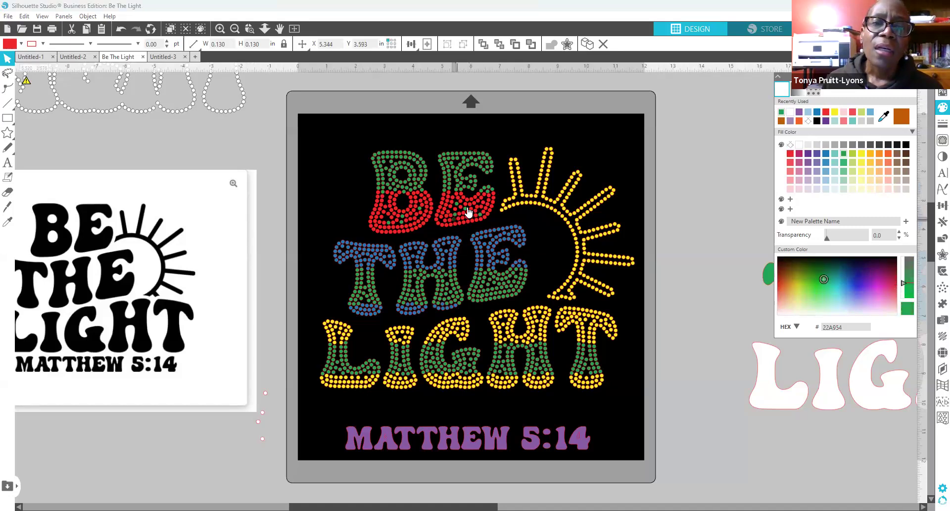
{"action": "left_click", "coordinate": [467, 209]}
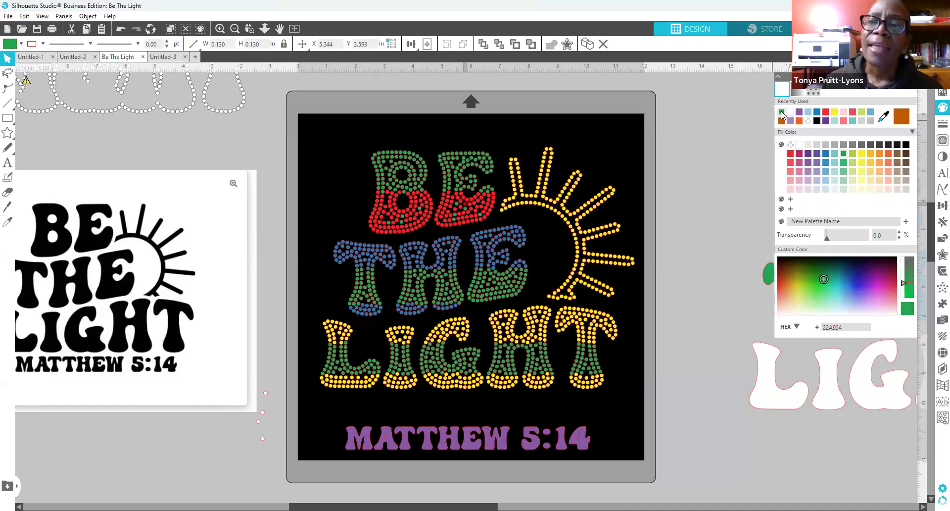
{"action": "left_click", "coordinate": [434, 232]}
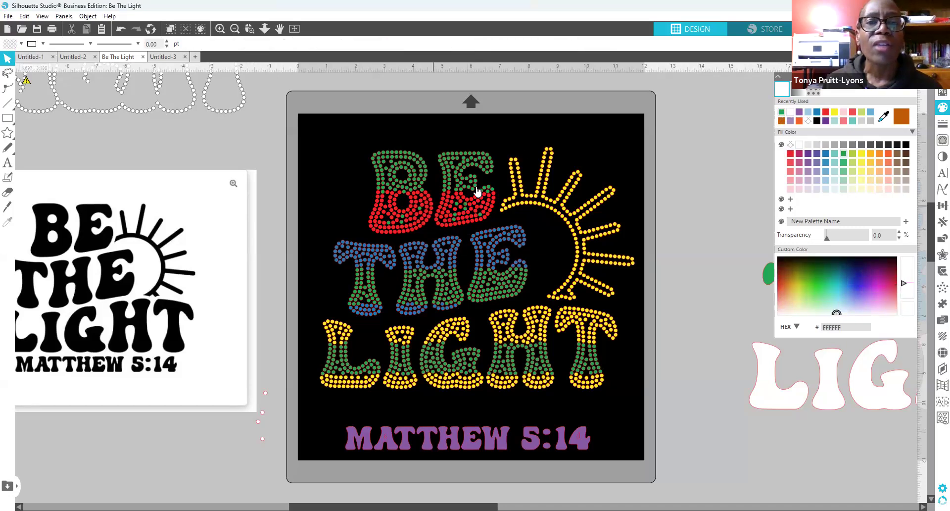
{"action": "left_click", "coordinate": [417, 203]}
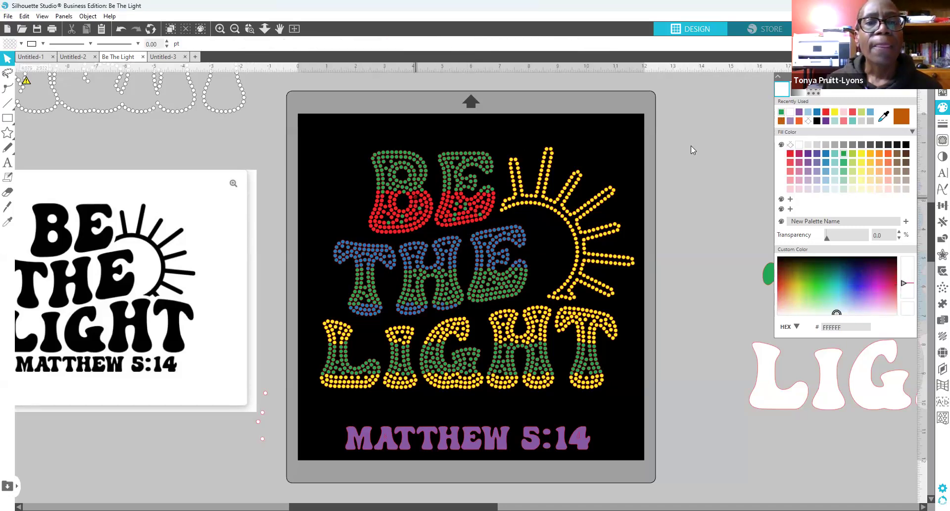
{"action": "left_click", "coordinate": [781, 113]}
{"action": "left_click", "coordinate": [716, 200]}
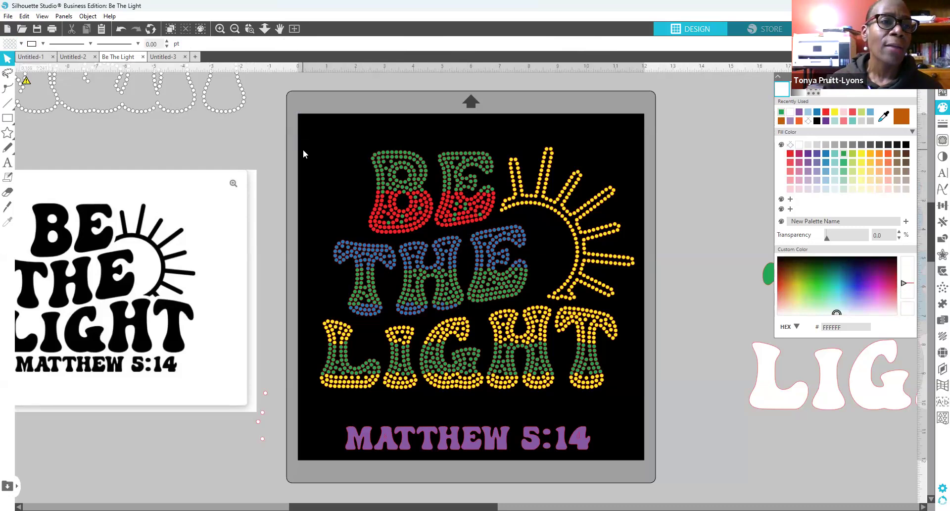
Step: Select all green RGB(35,169,84) rhinestones by fill colour and group them
{"action": "left_click", "coordinate": [64, 16]}
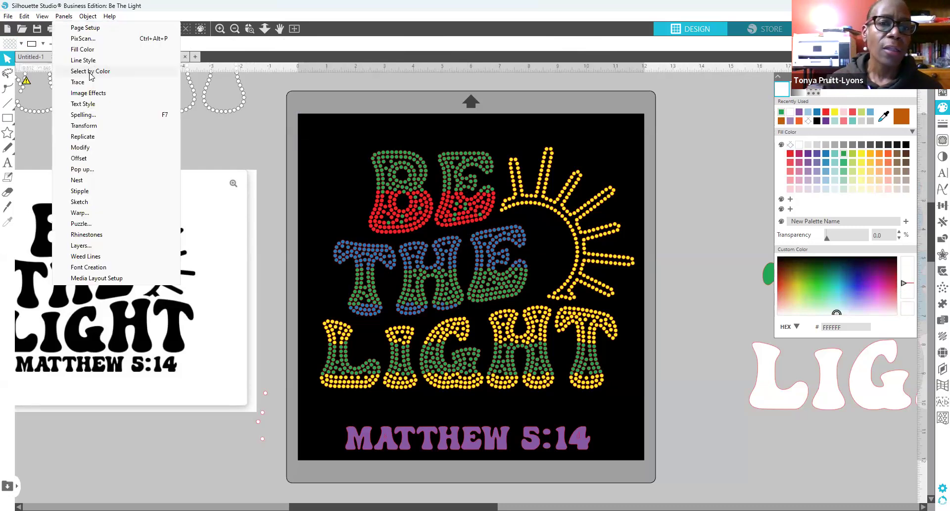
{"action": "left_click", "coordinate": [90, 71]}
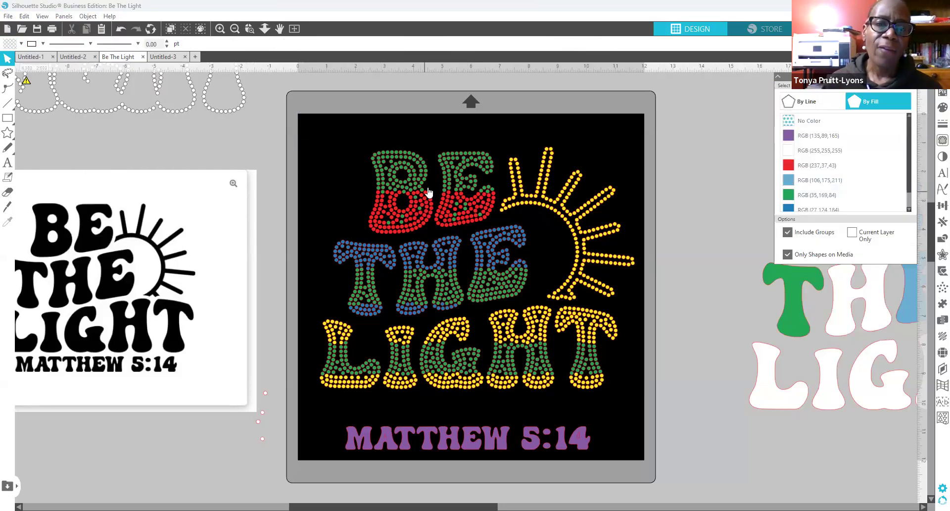
{"action": "left_click", "coordinate": [787, 198]}
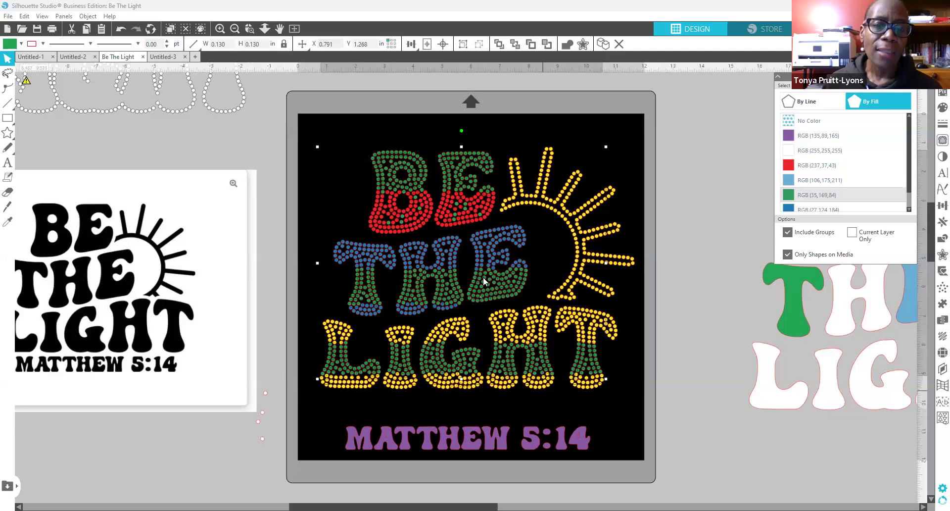
{"action": "right_click", "coordinate": [413, 179]}
{"action": "left_click", "coordinate": [453, 335]}
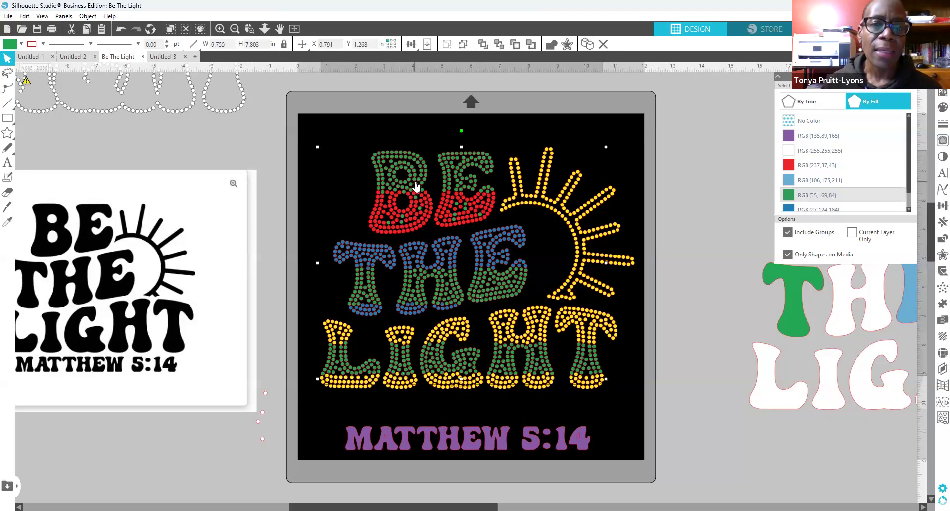
Step: Make the green group a compound path and set its fill back to green 22A854
{"action": "right_click", "coordinate": [416, 184]}
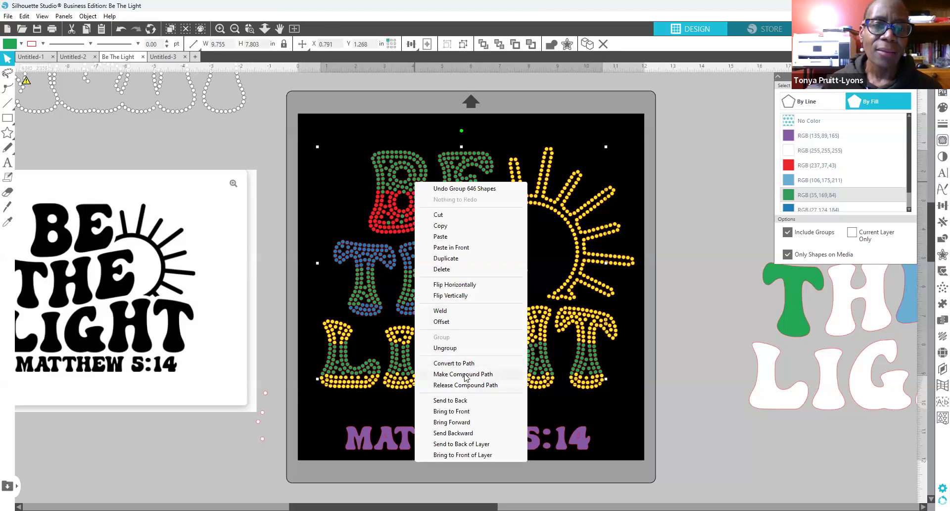
{"action": "left_click", "coordinate": [465, 374]}
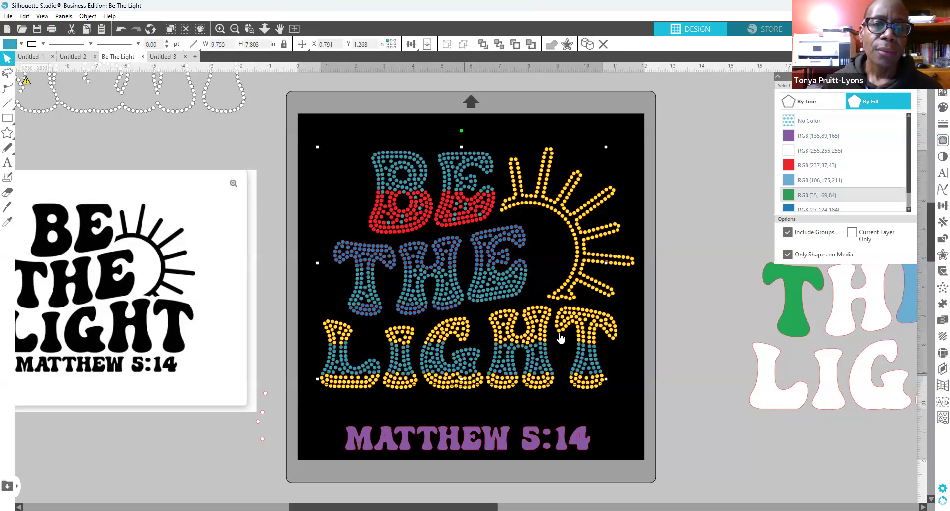
{"action": "left_click", "coordinate": [936, 110]}
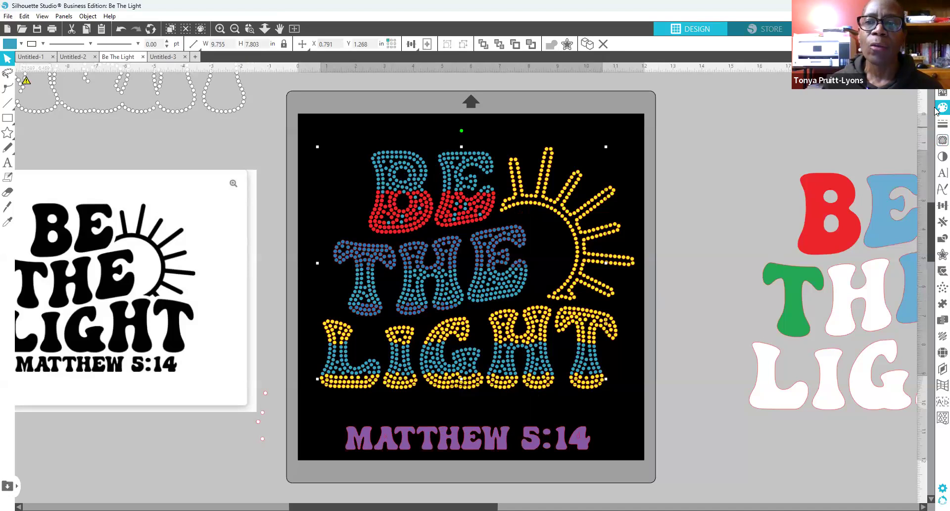
{"action": "left_click", "coordinate": [936, 109]}
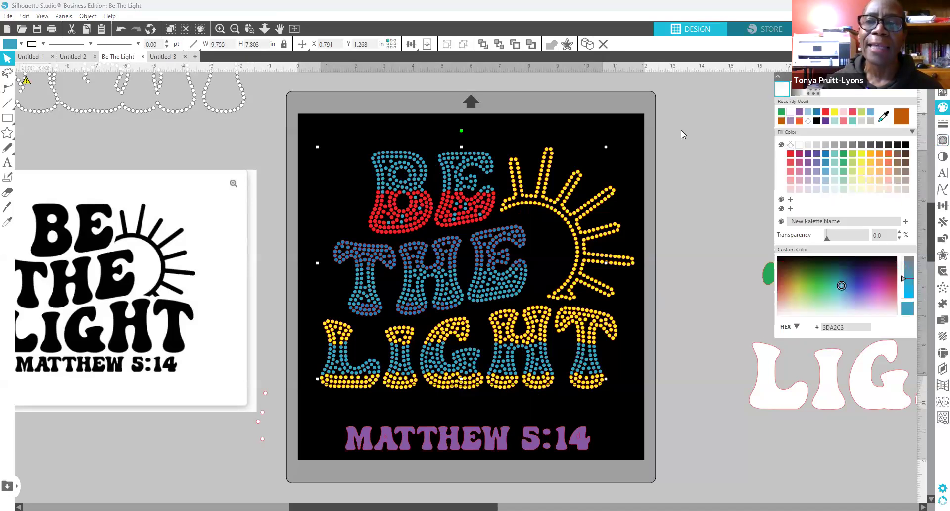
{"action": "left_click", "coordinate": [780, 113]}
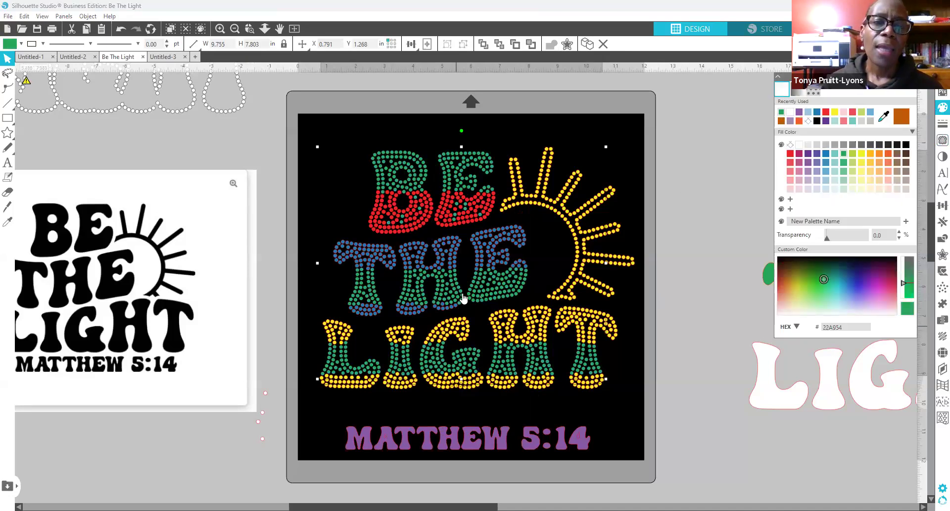
Step: Move the green rhinestone lettering onto the page and shift the plain BE THE LIGHT letters aside
{"action": "left_click_drag", "start_coordinate": [443, 307], "coordinate": [667, 218]}
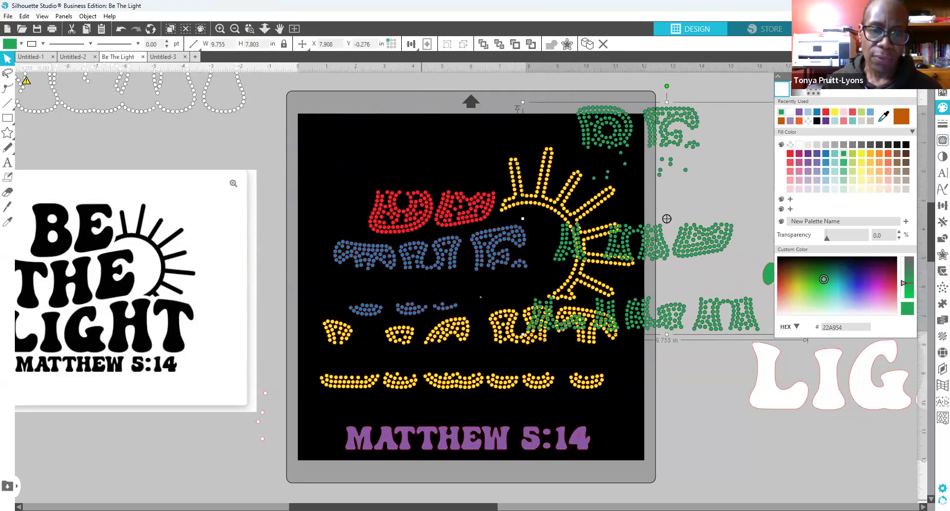
{"action": "left_click_drag", "start_coordinate": [421, 506], "coordinate": [569, 506]}
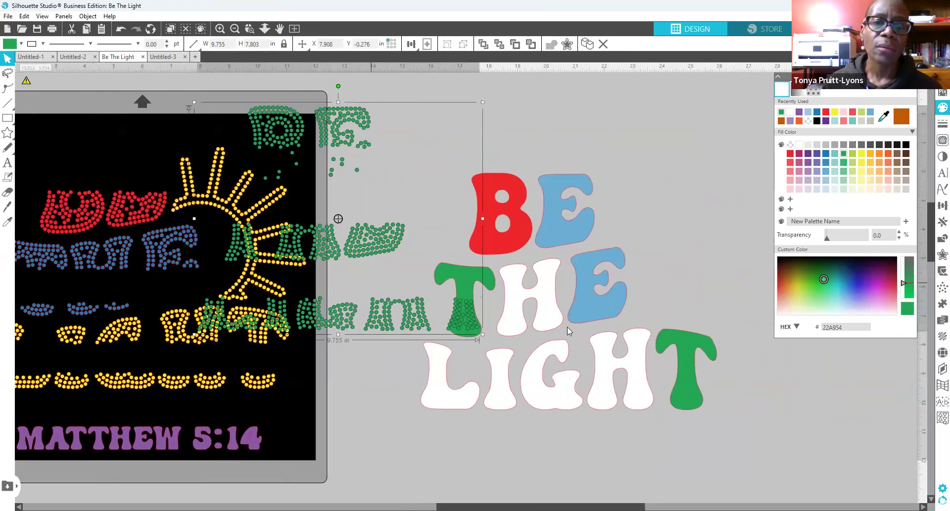
{"action": "left_click_drag", "start_coordinate": [372, 247], "coordinate": [436, 181]}
{"action": "left_click_drag", "start_coordinate": [410, 254], "coordinate": [655, 439]}
{"action": "left_click_drag", "start_coordinate": [681, 381], "coordinate": [930, 396]}
{"action": "left_click_drag", "start_coordinate": [277, 273], "coordinate": [606, 341]}
{"action": "left_click", "coordinate": [599, 363]}
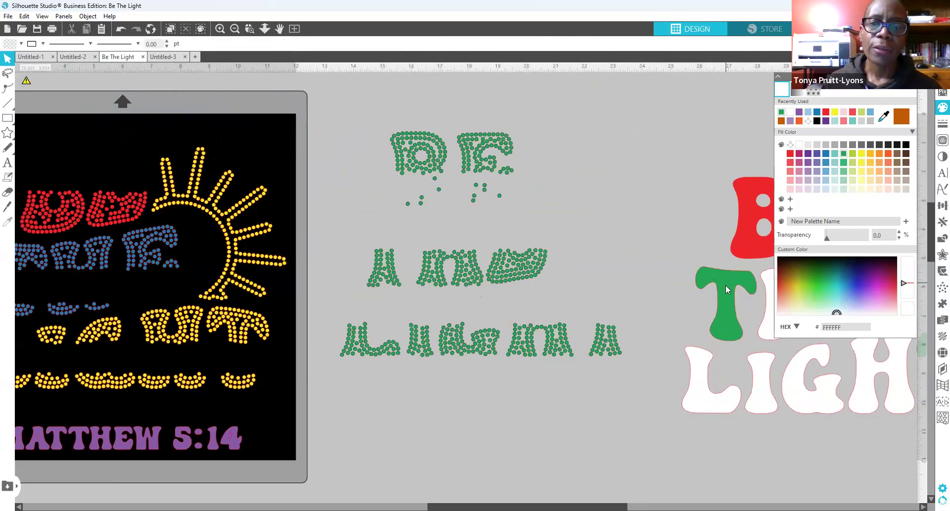
Step: Lay the green rhinestone lettering over the coloured design to form two-tone letters
{"action": "left_click_drag", "start_coordinate": [724, 287], "coordinate": [906, 298]}
{"action": "left_click_drag", "start_coordinate": [477, 345], "coordinate": [505, 348]}
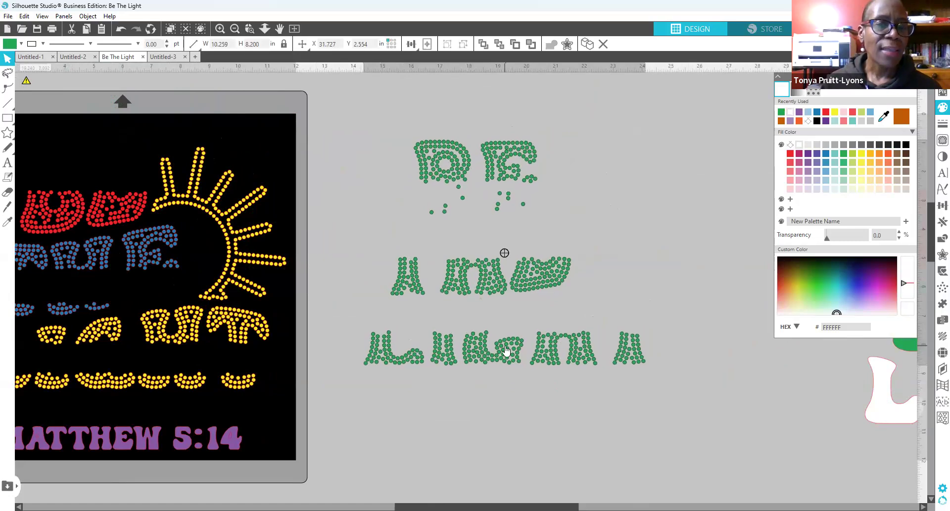
{"action": "left_click", "coordinate": [485, 383]}
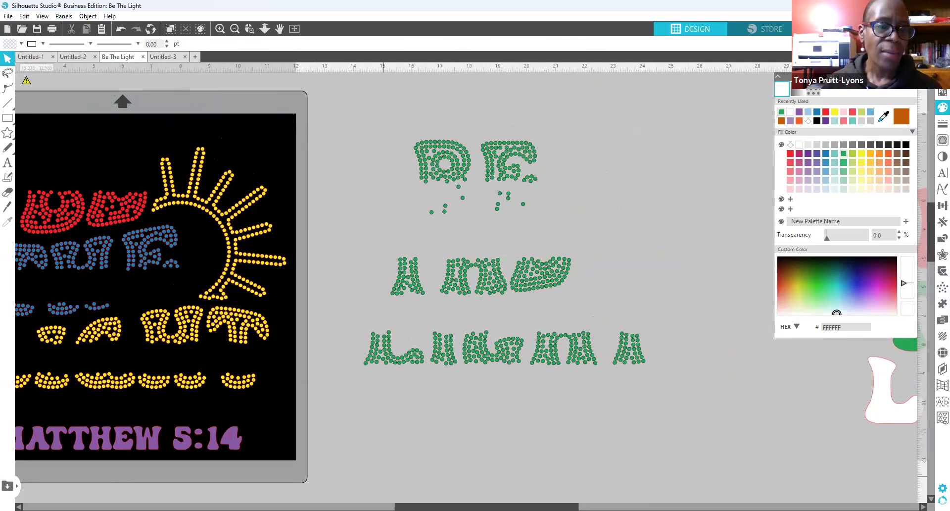
{"action": "left_click_drag", "start_coordinate": [488, 506], "coordinate": [444, 506]}
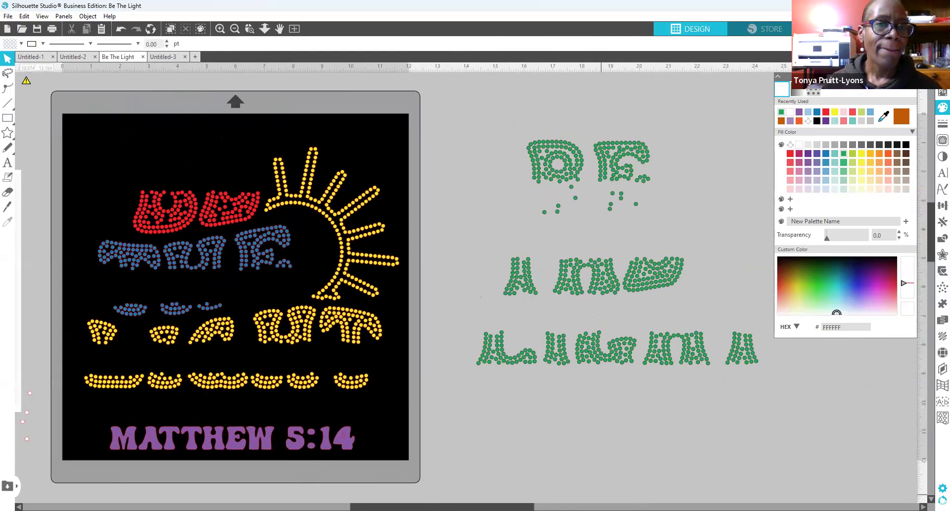
{"action": "left_click_drag", "start_coordinate": [443, 506], "coordinate": [396, 506]}
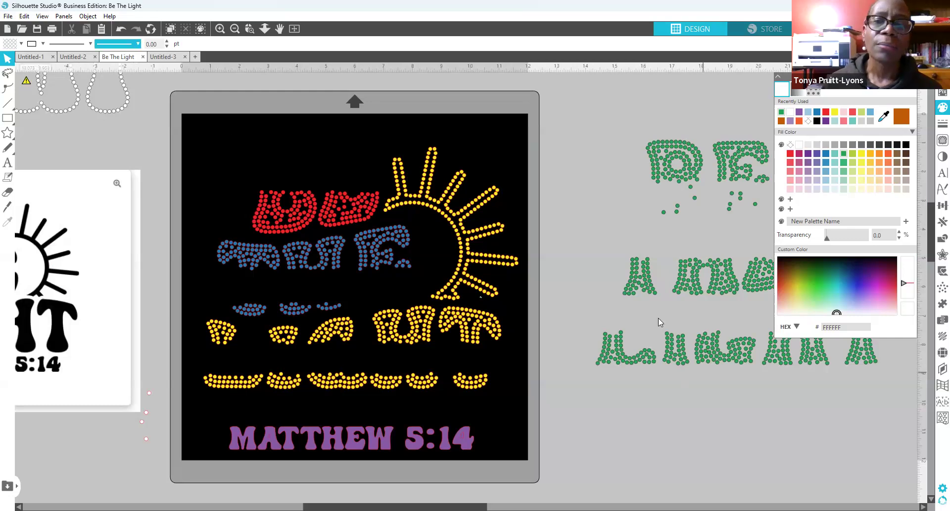
{"action": "left_click_drag", "start_coordinate": [720, 363], "coordinate": [325, 366]}
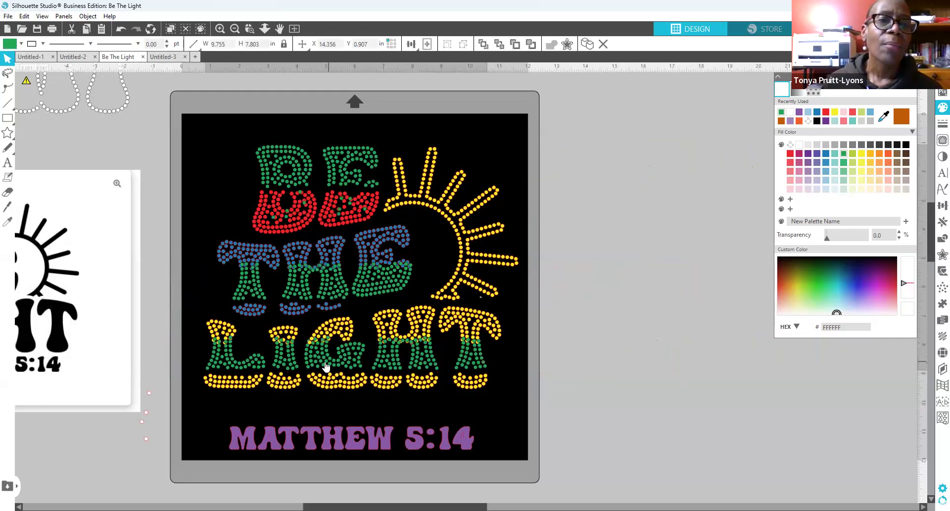
{"action": "left_click", "coordinate": [120, 29]}
{"action": "left_click", "coordinate": [121, 29]}
{"action": "left_click", "coordinate": [121, 29]}
{"action": "left_click", "coordinate": [121, 29]}
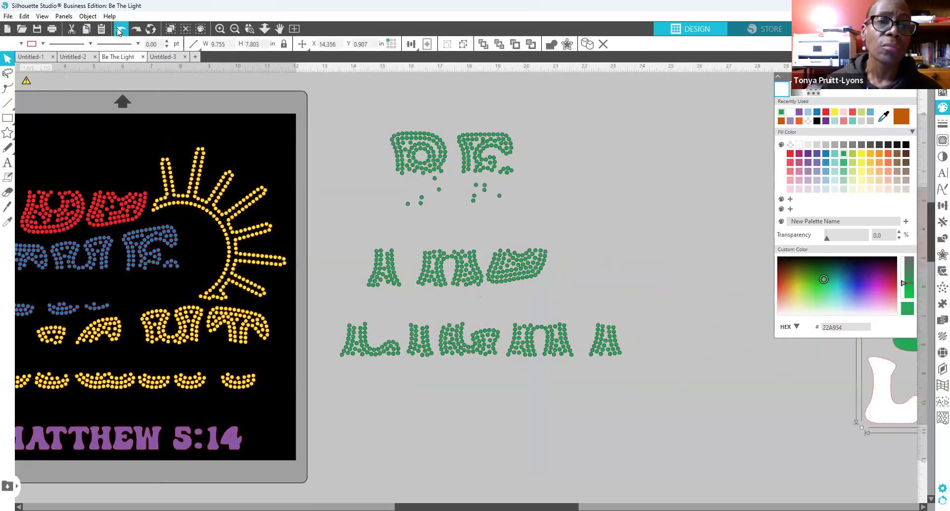
{"action": "left_click", "coordinate": [121, 30]}
{"action": "left_click", "coordinate": [120, 29]}
{"action": "left_click", "coordinate": [121, 29]}
{"action": "left_click", "coordinate": [120, 29]}
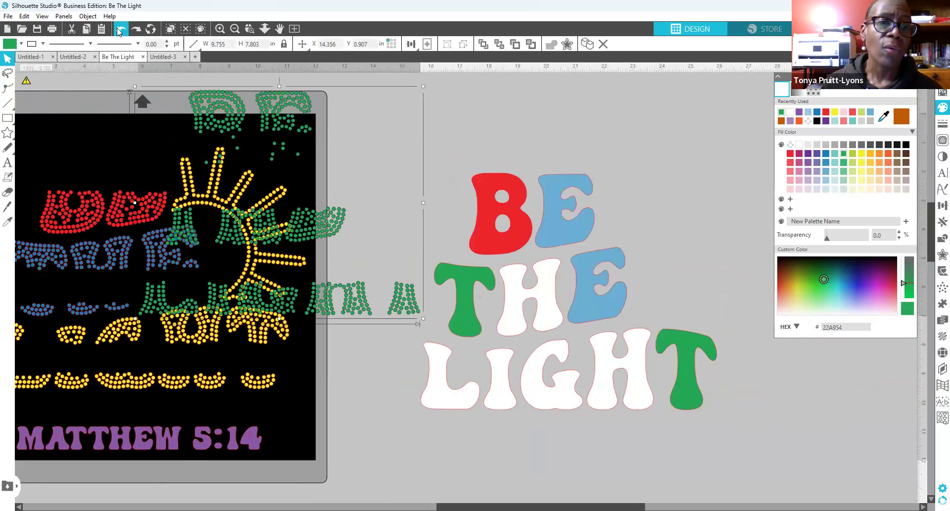
{"action": "left_click", "coordinate": [120, 29]}
{"action": "left_click", "coordinate": [120, 29]}
{"action": "left_click", "coordinate": [121, 30]}
{"action": "left_click", "coordinate": [120, 29]}
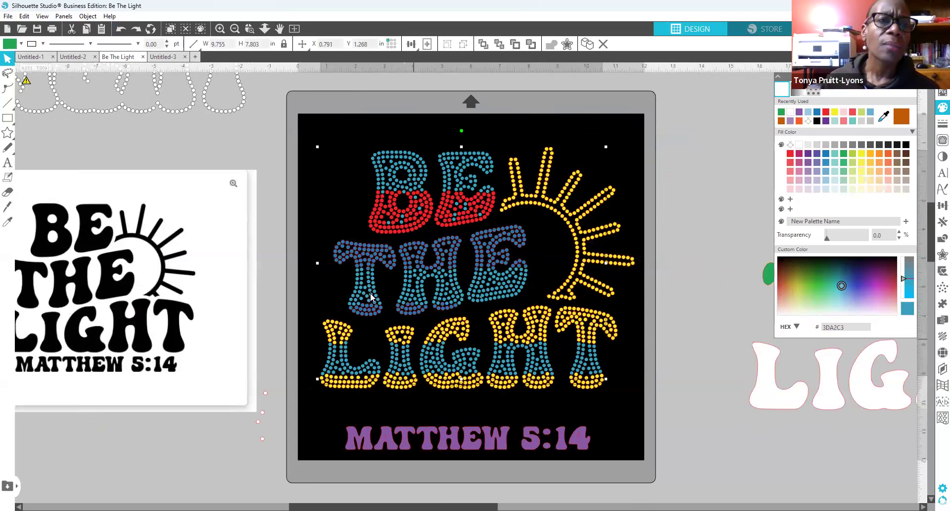
{"action": "left_click", "coordinate": [121, 29]}
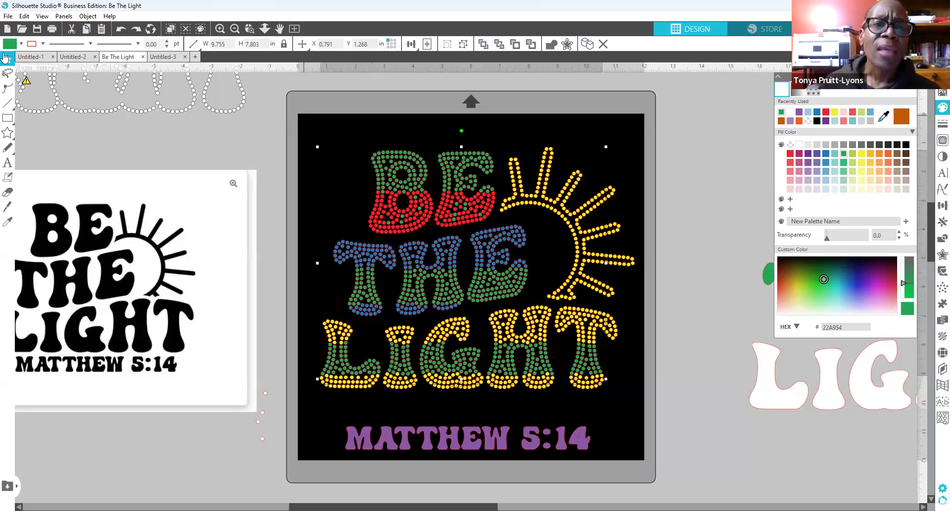
{"action": "left_click", "coordinate": [122, 32]}
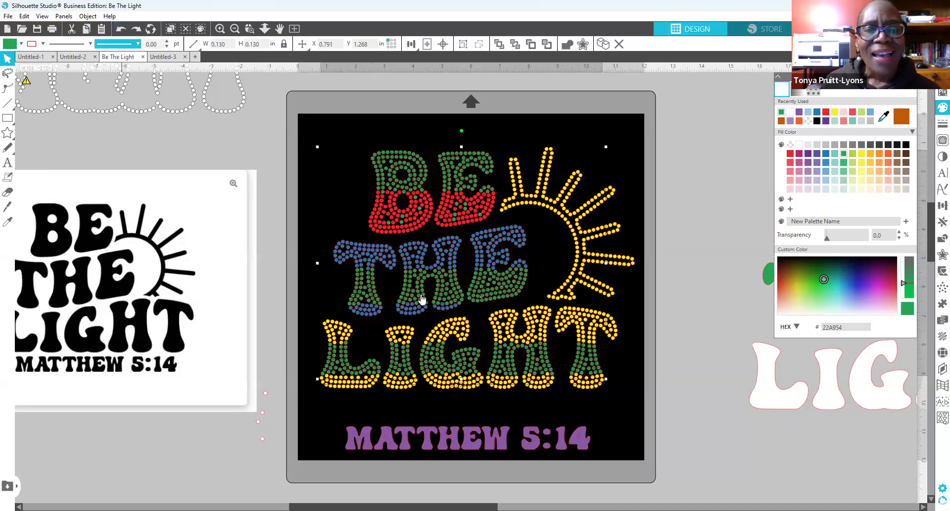
Step: Zoom in closely on the BE rhinestone letters
{"action": "left_click", "coordinate": [329, 189]}
{"action": "left_click", "coordinate": [396, 173]}
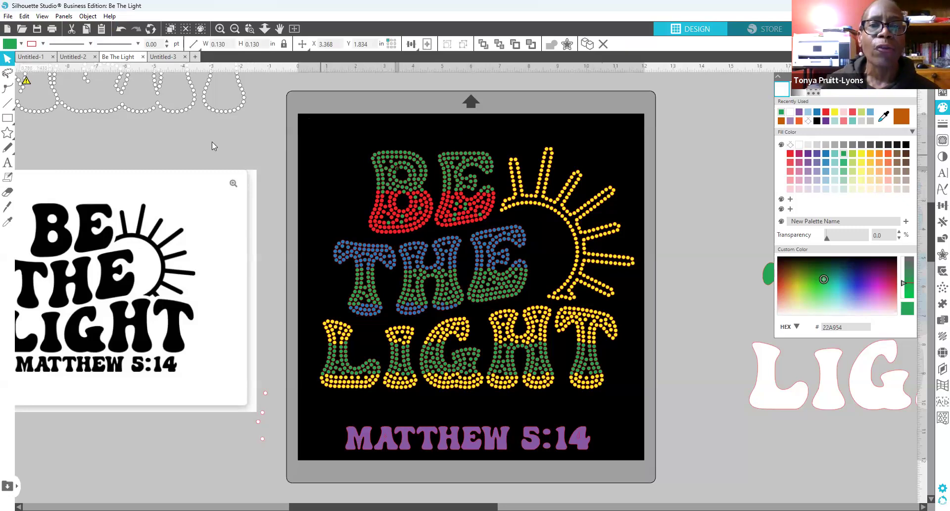
{"action": "left_click", "coordinate": [219, 30]}
{"action": "left_click", "coordinate": [219, 29]}
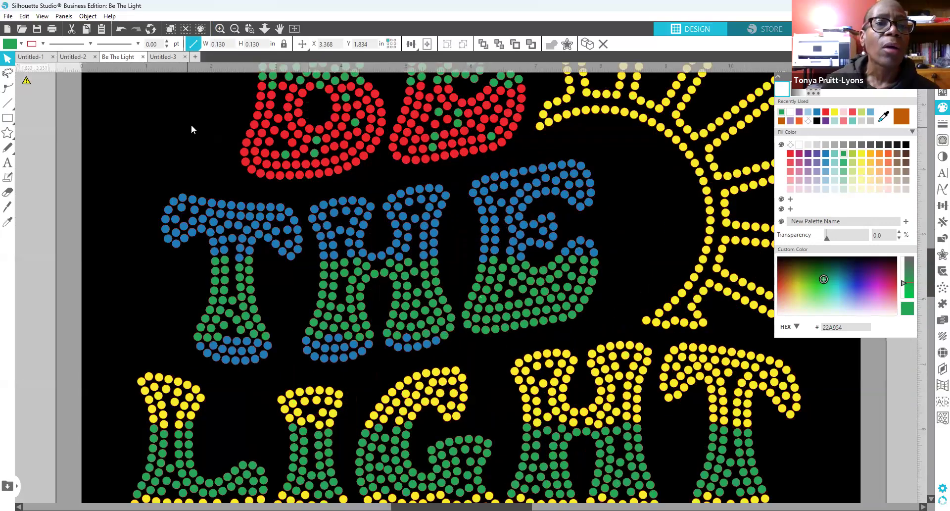
{"action": "scroll", "coordinate": [190, 122], "scroll_direction": "up", "scroll_amount": 4}
{"action": "scroll", "coordinate": [189, 123], "scroll_direction": "up", "scroll_amount": 3}
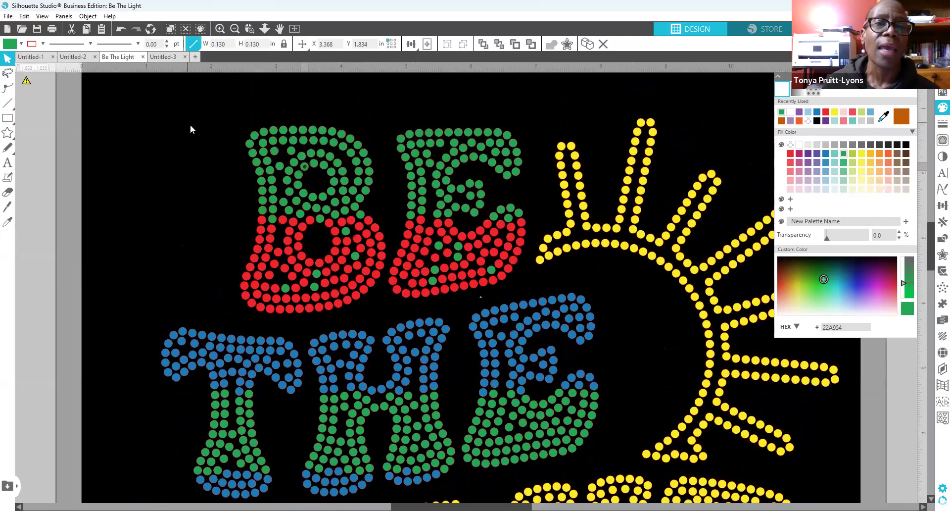
{"action": "scroll", "coordinate": [190, 130], "scroll_direction": "down", "scroll_amount": 1}
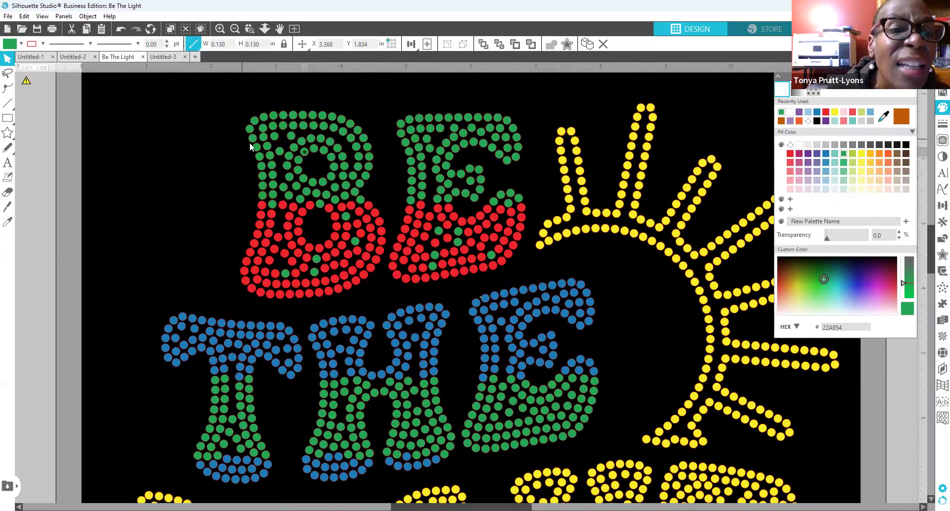
{"action": "left_click", "coordinate": [219, 30]}
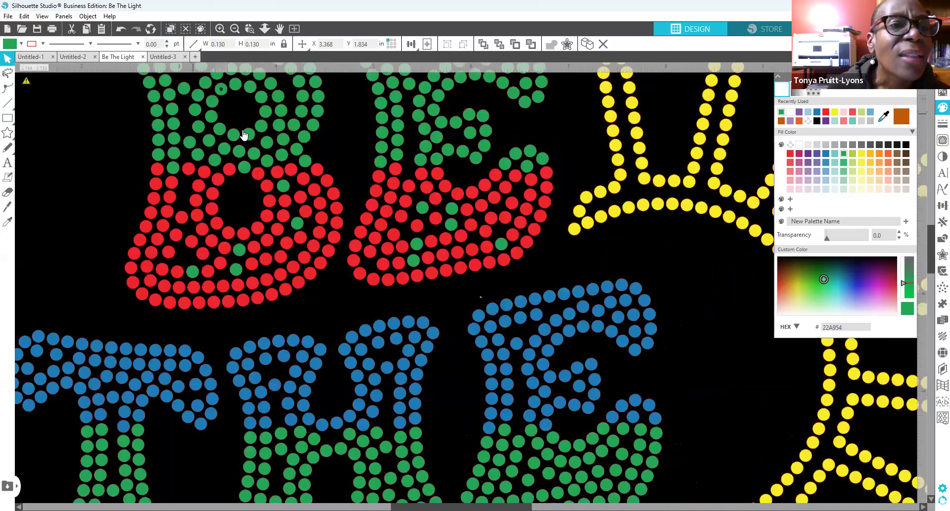
{"action": "scroll", "coordinate": [87, 154], "scroll_direction": "up", "scroll_amount": 4}
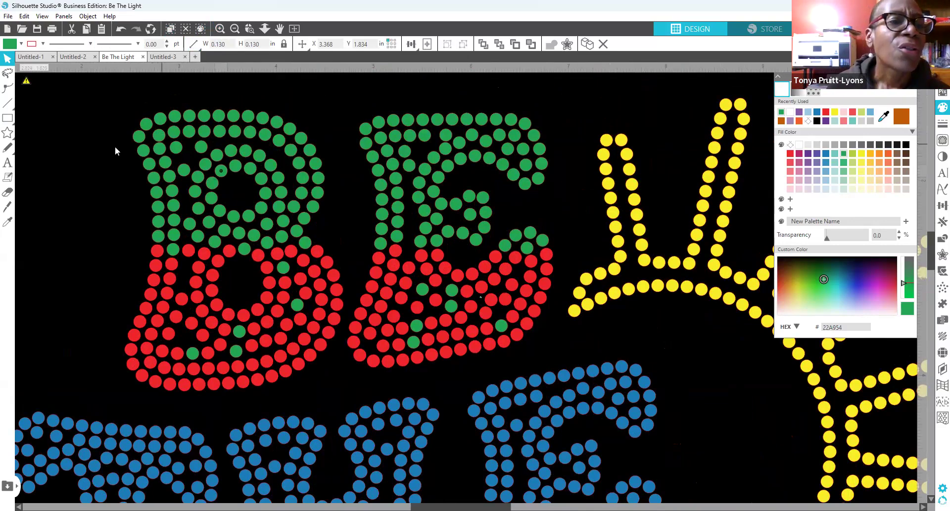
Step: Nudge the green dot at the B's top-left corner up to Y 1.454
{"action": "left_click", "coordinate": [159, 137]}
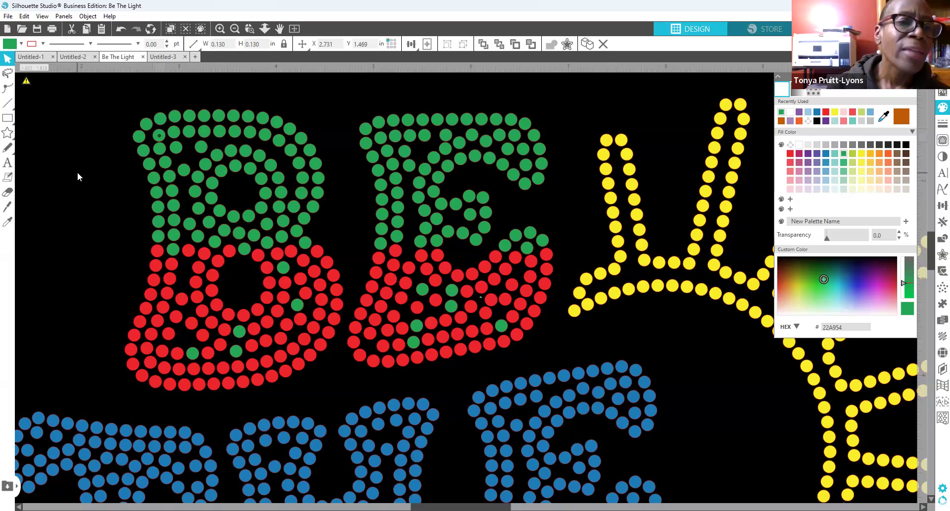
{"action": "key", "text": "Up"}
{"action": "key", "text": "Up"}
{"action": "key", "text": "Up"}
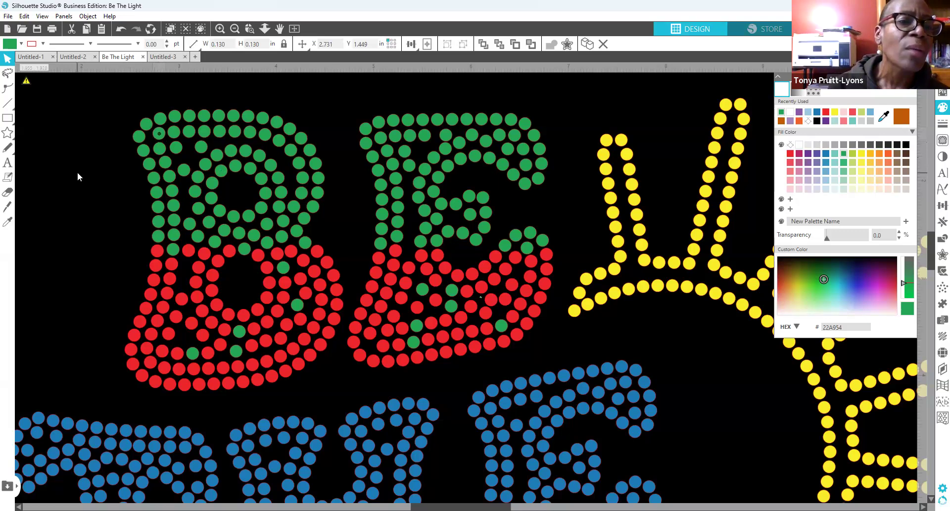
{"action": "key", "text": "Down"}
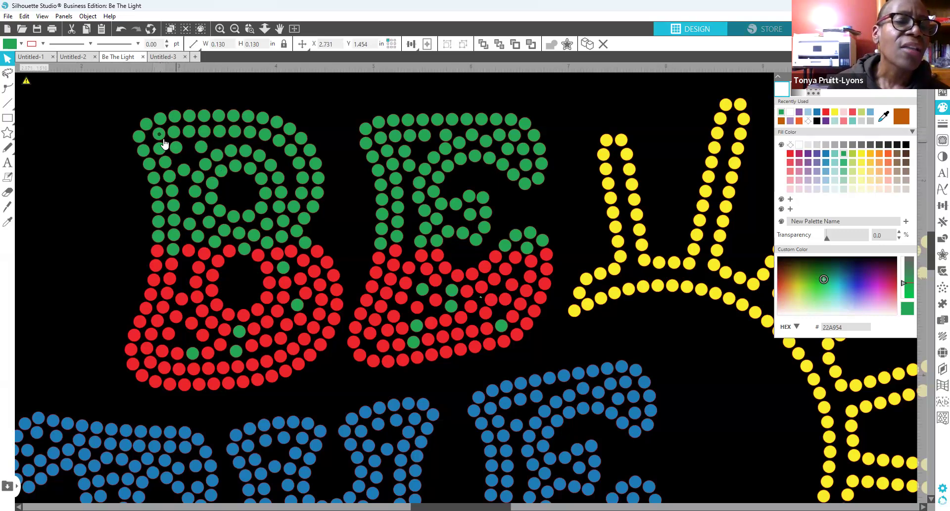
{"action": "left_click", "coordinate": [85, 161]}
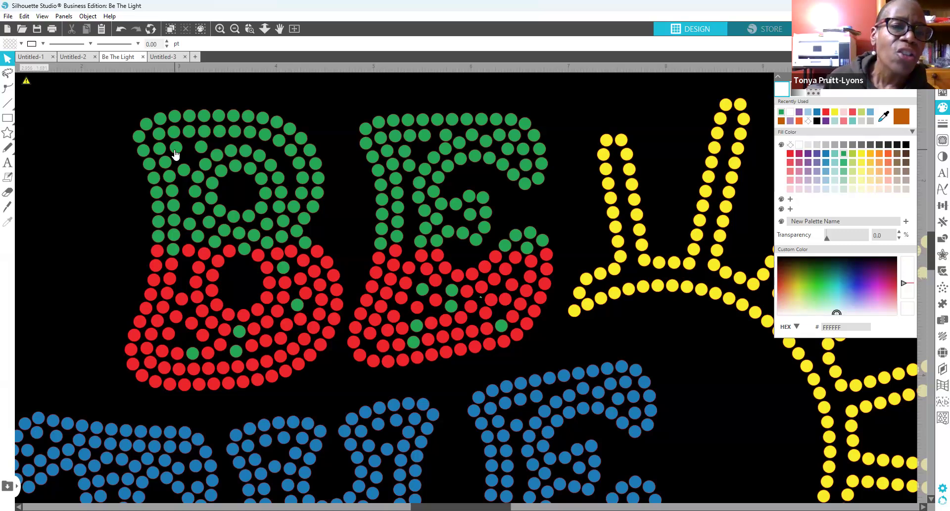
{"action": "left_click", "coordinate": [174, 150]}
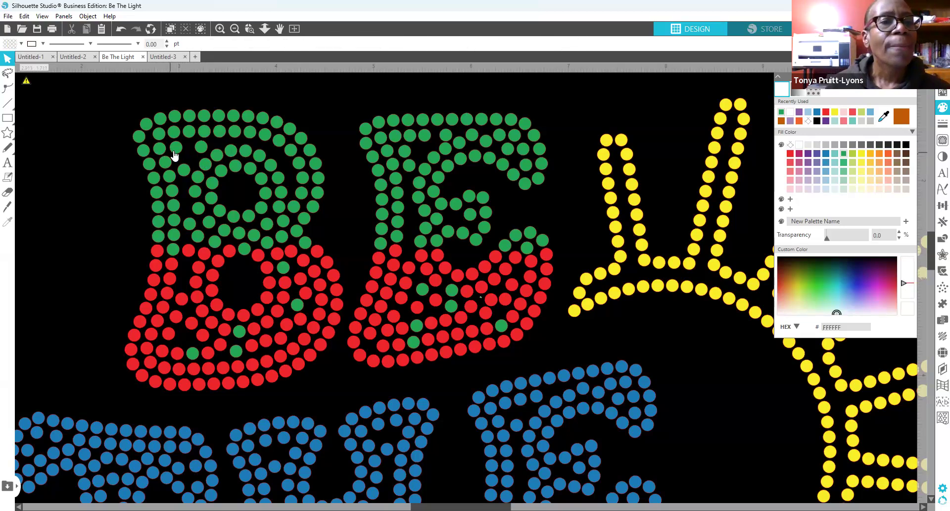
Step: Duplicate the green dot at the B's top-left
{"action": "right_click", "coordinate": [174, 151]}
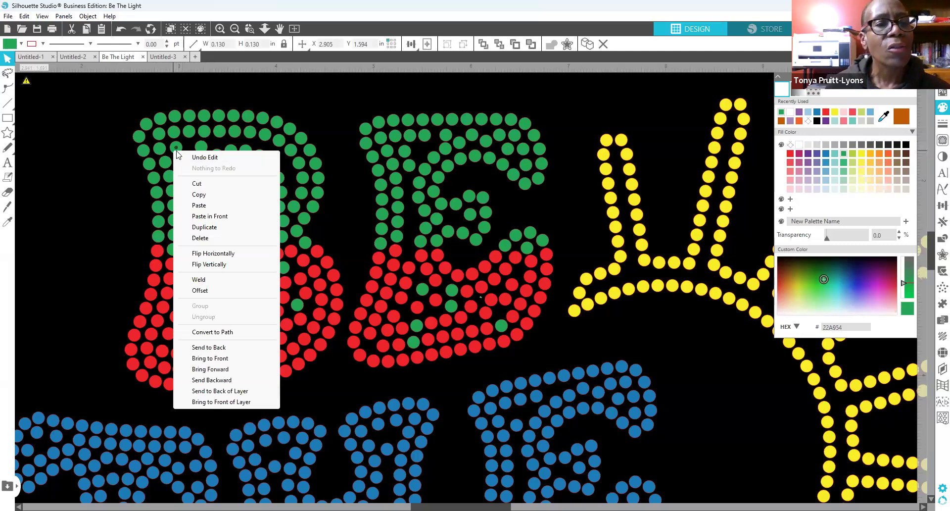
{"action": "left_click", "coordinate": [106, 159]}
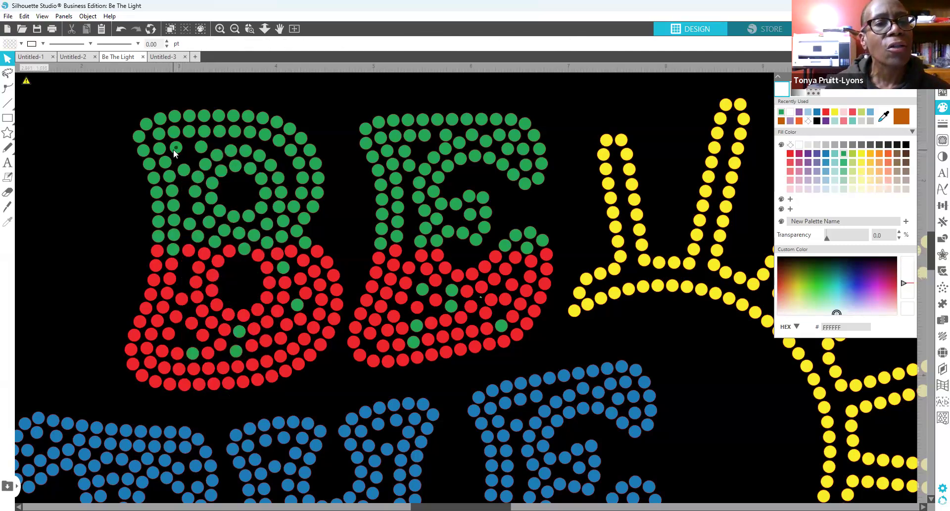
{"action": "right_click", "coordinate": [177, 149]}
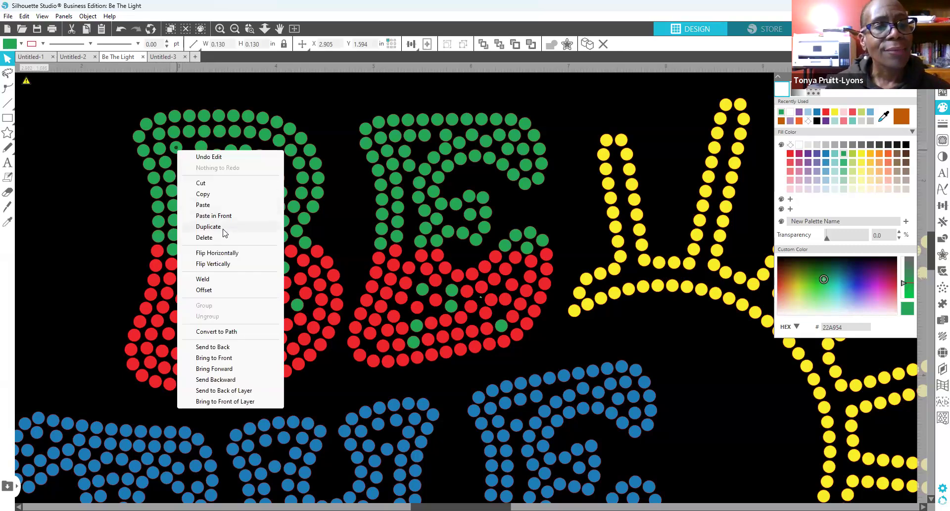
{"action": "left_click", "coordinate": [222, 229]}
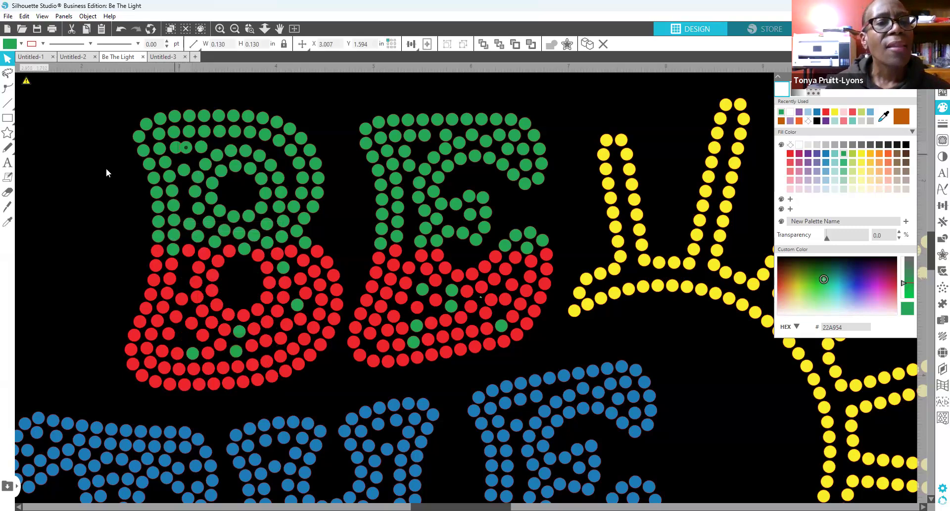
{"action": "left_click", "coordinate": [331, 109]}
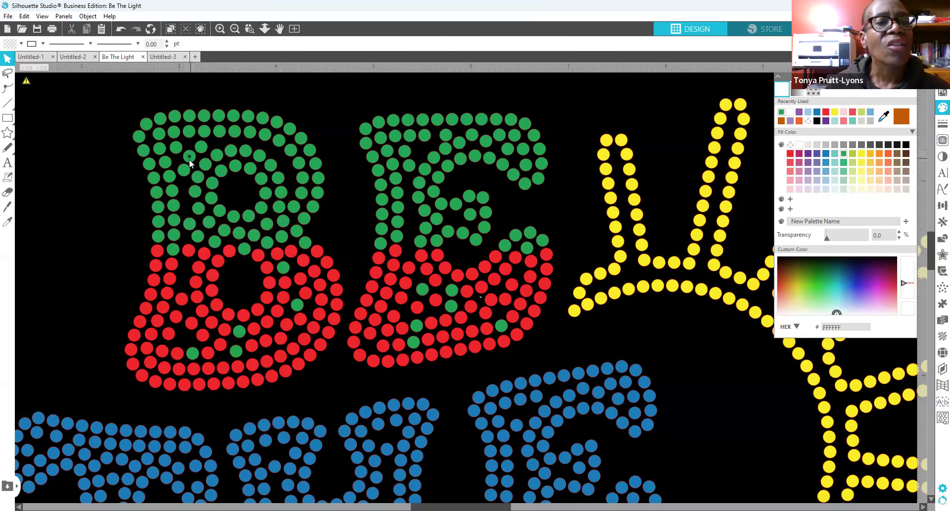
{"action": "left_click", "coordinate": [189, 160]}
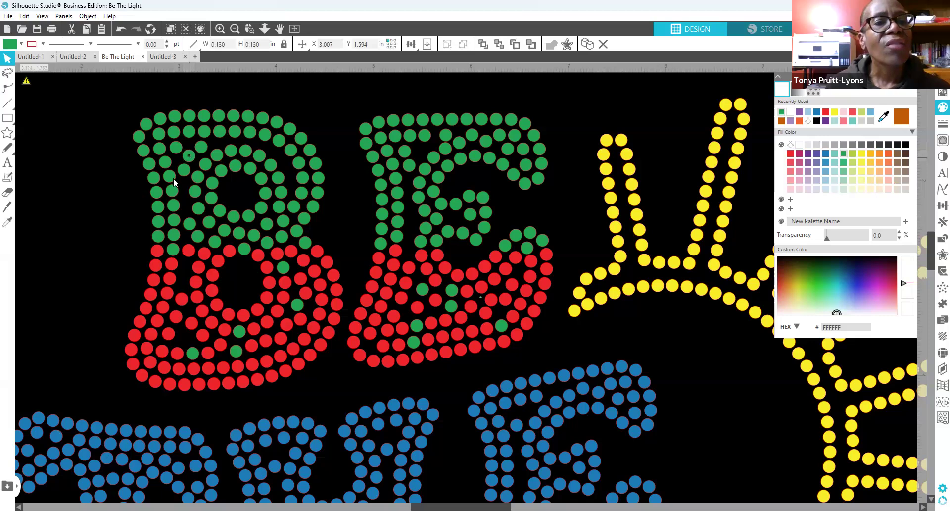
{"action": "left_click", "coordinate": [203, 153]}
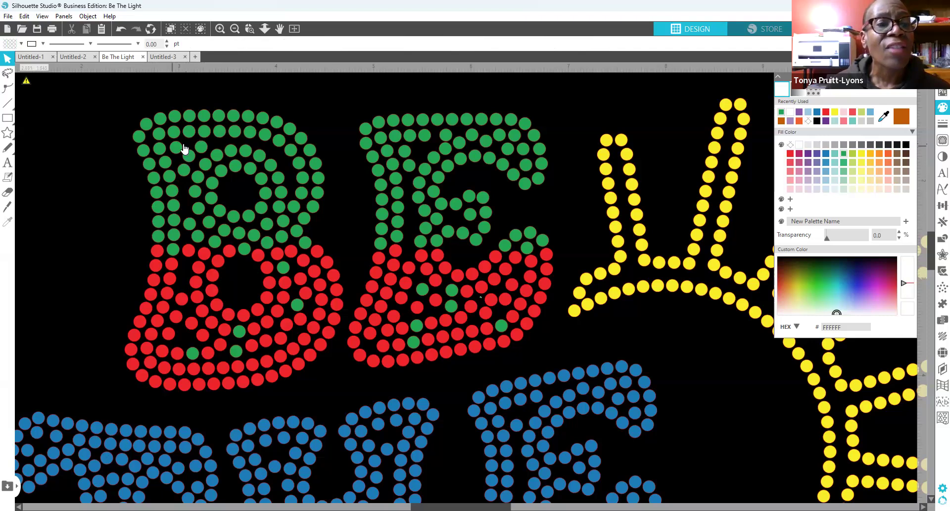
Step: Duplicate a green dot and move copies down into the B's middle gap, nudging them right
{"action": "right_click", "coordinate": [175, 206]}
{"action": "left_click", "coordinate": [215, 283]}
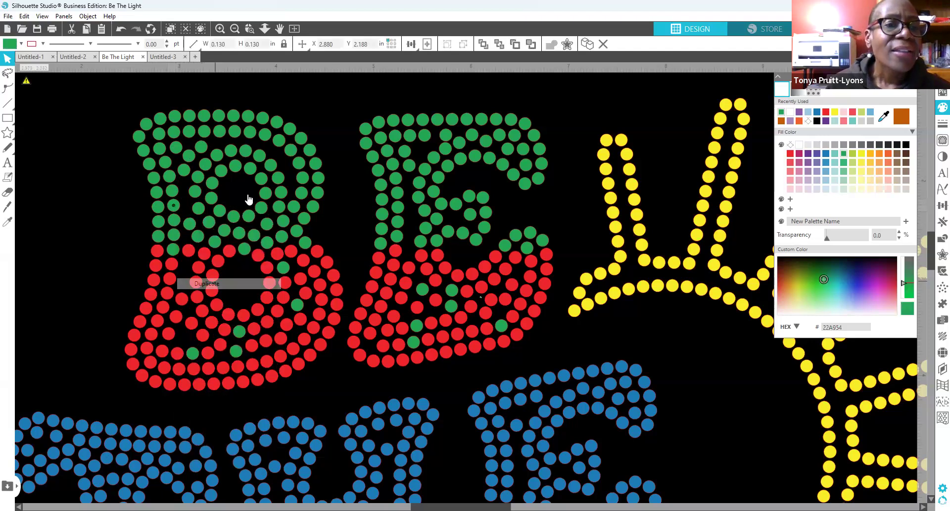
{"action": "left_click", "coordinate": [199, 208]}
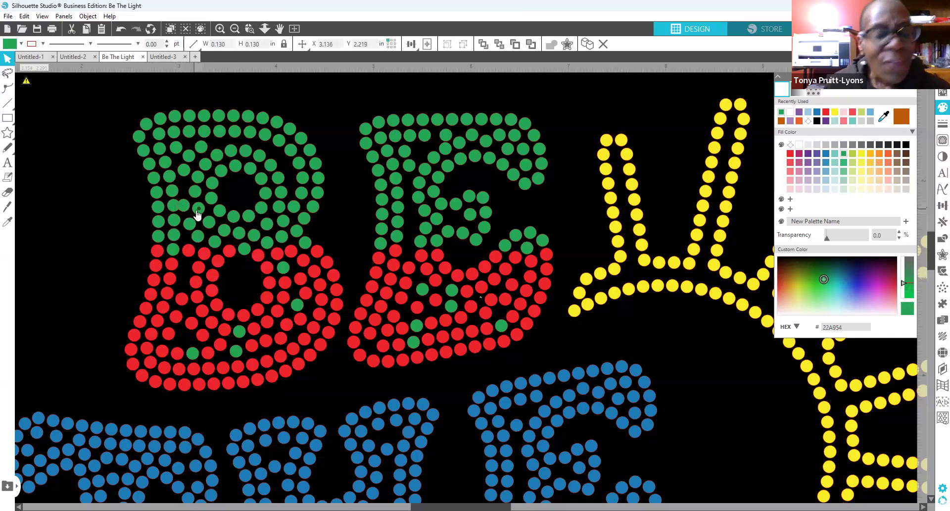
{"action": "left_click_drag", "start_coordinate": [197, 211], "coordinate": [188, 211]}
{"action": "left_click", "coordinate": [201, 229]}
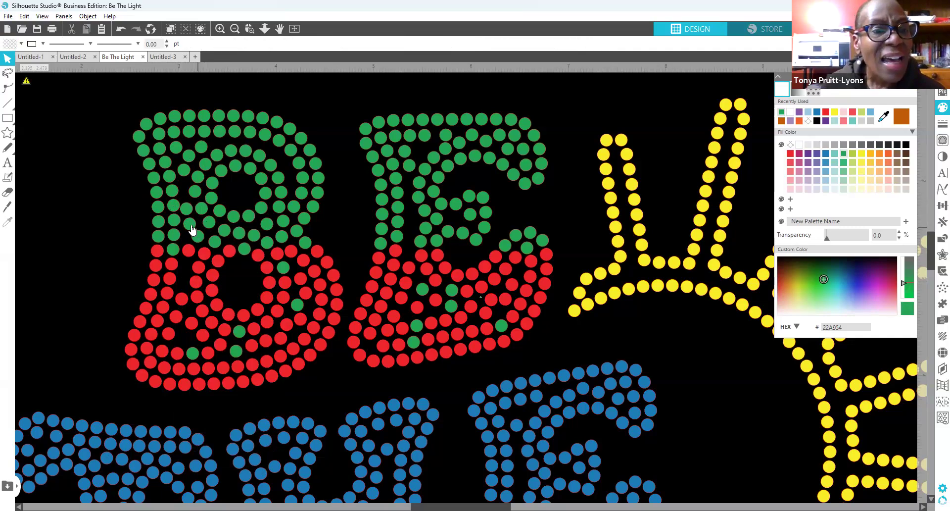
{"action": "left_click", "coordinate": [189, 213]}
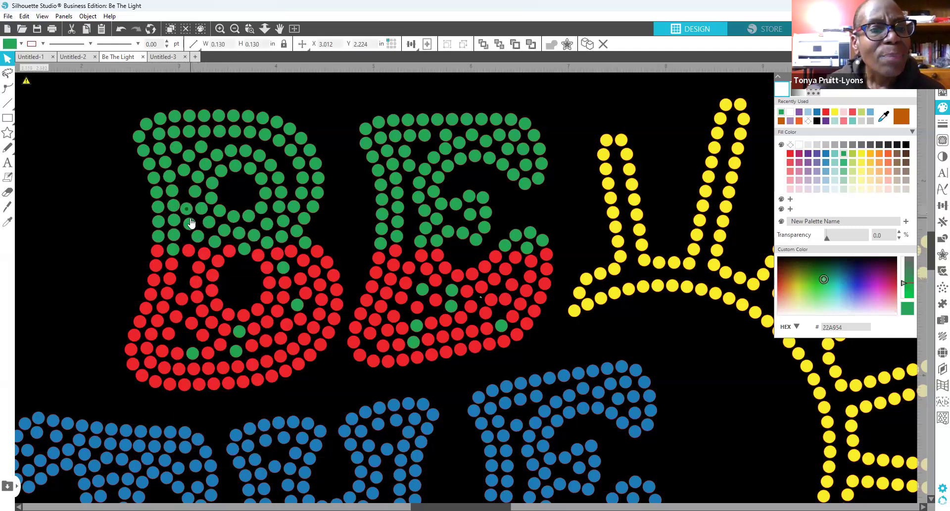
{"action": "left_click_drag", "start_coordinate": [195, 226], "coordinate": [198, 260]}
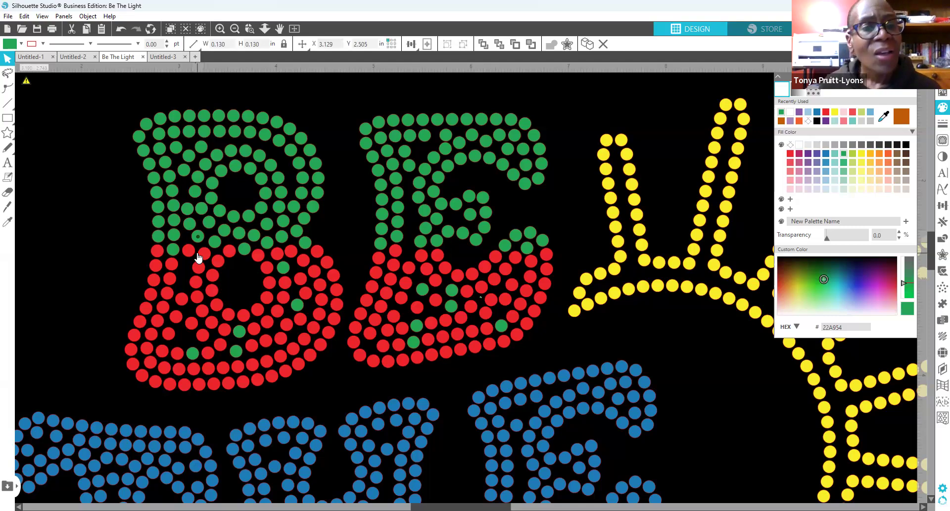
{"action": "key", "text": "Right"}
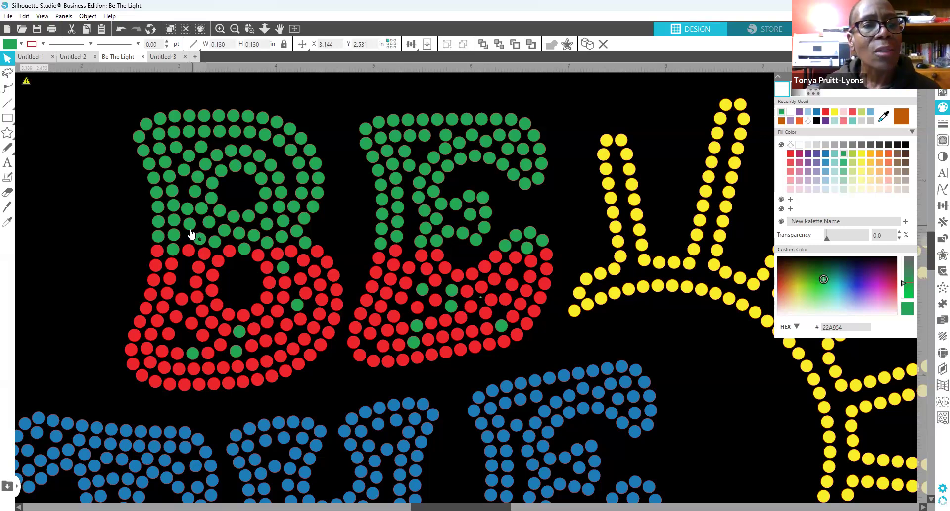
{"action": "key", "text": "Right"}
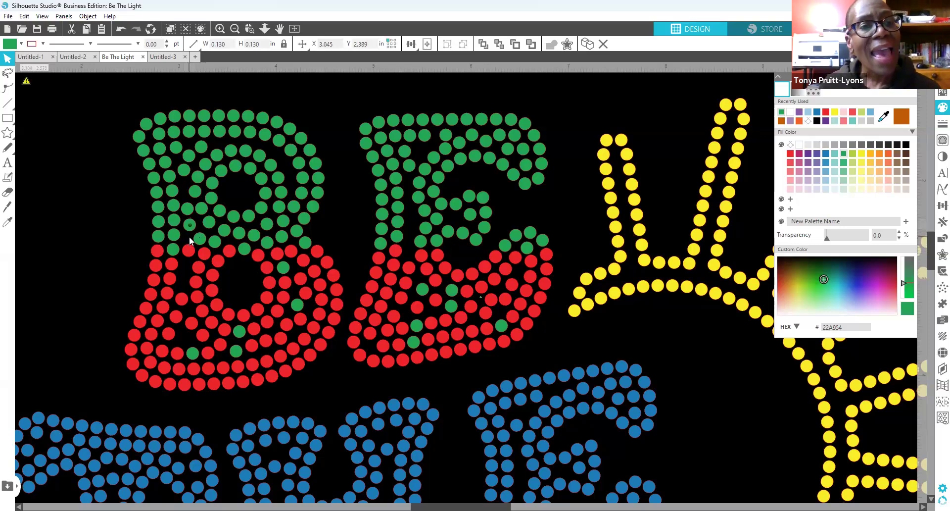
{"action": "key", "text": "Right"}
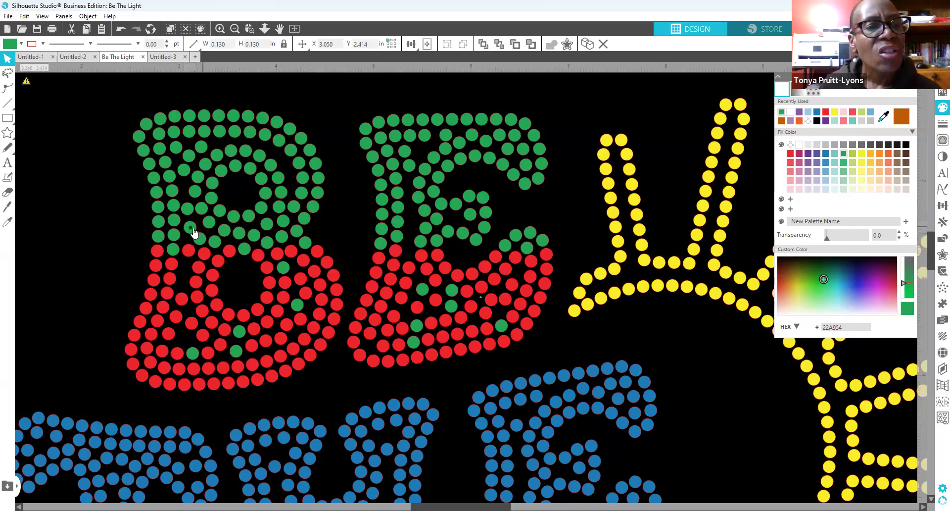
{"action": "left_click", "coordinate": [203, 227]}
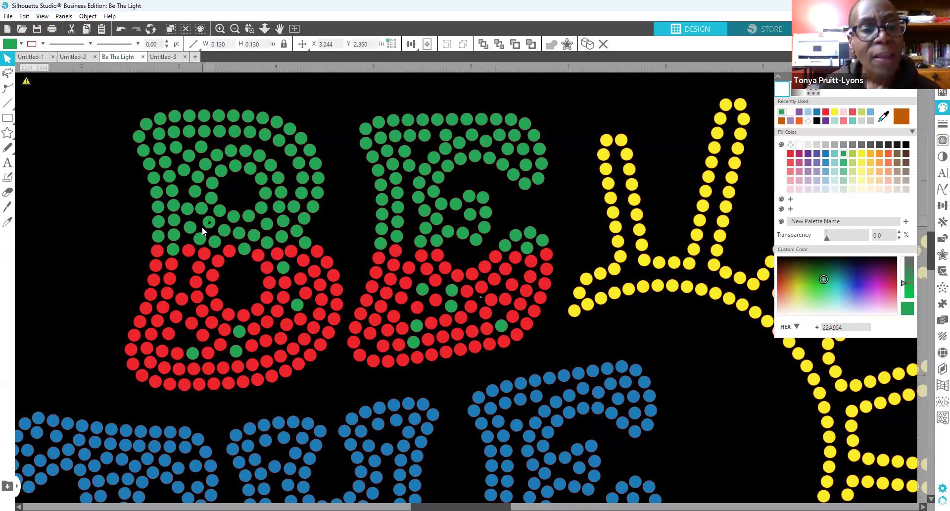
{"action": "key", "text": "Right"}
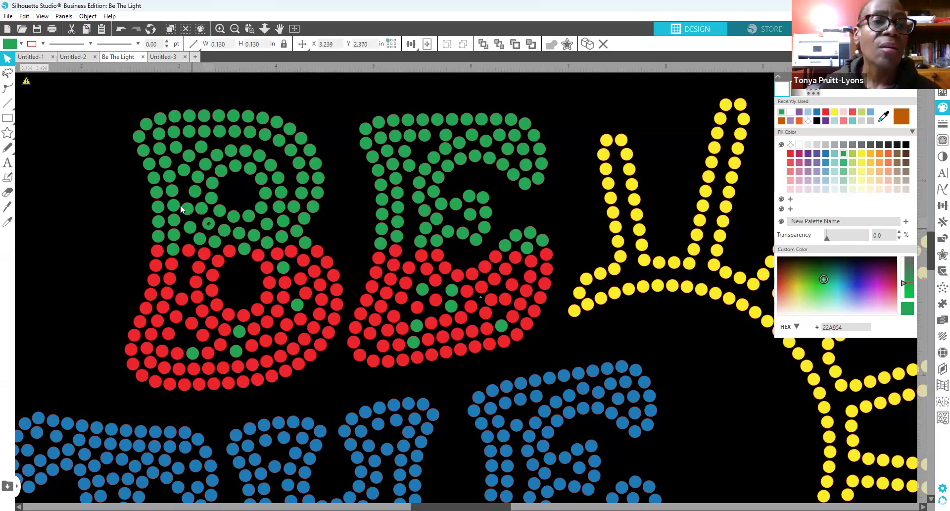
Step: Add a copy of a boundary green rhinestone into the B's middle, nudged slightly down
{"action": "left_click", "coordinate": [200, 212]}
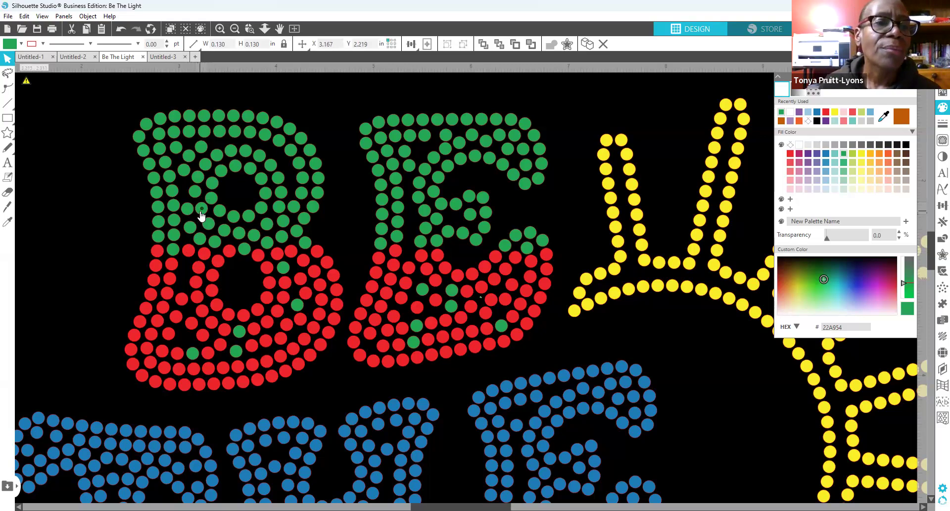
{"action": "left_click_drag", "start_coordinate": [200, 212], "coordinate": [189, 257]}
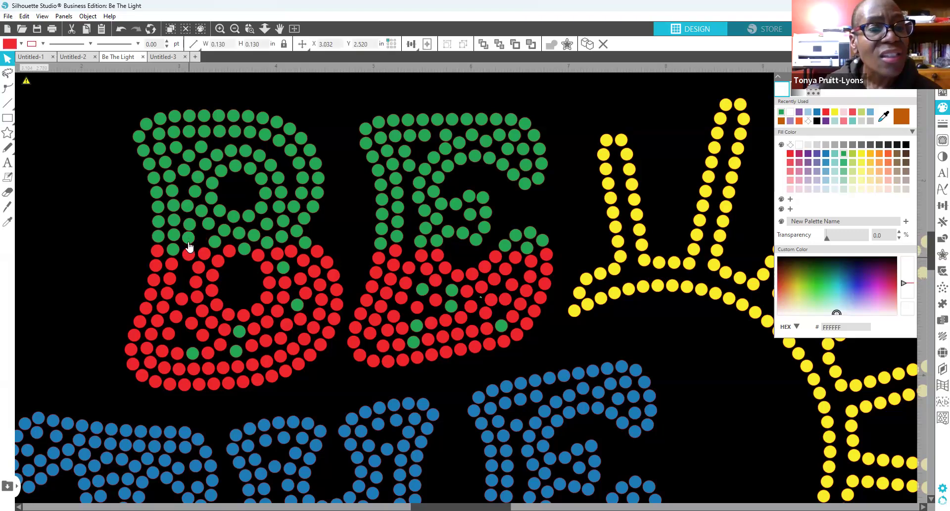
{"action": "left_click", "coordinate": [188, 221]}
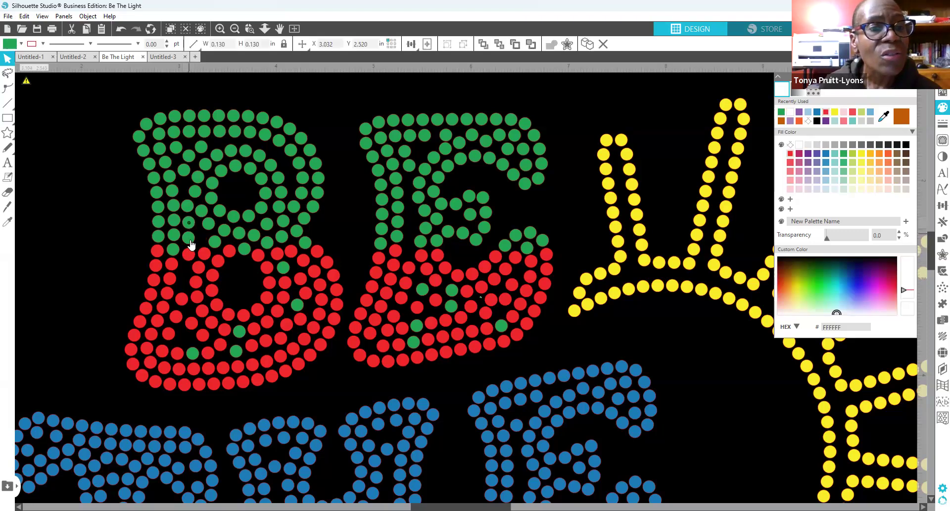
{"action": "right_click", "coordinate": [190, 239]}
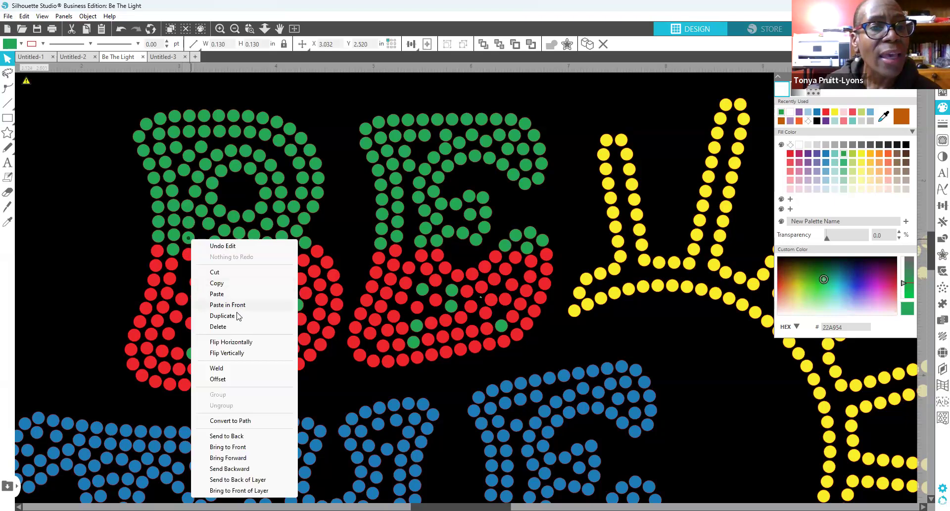
{"action": "left_click", "coordinate": [223, 315]}
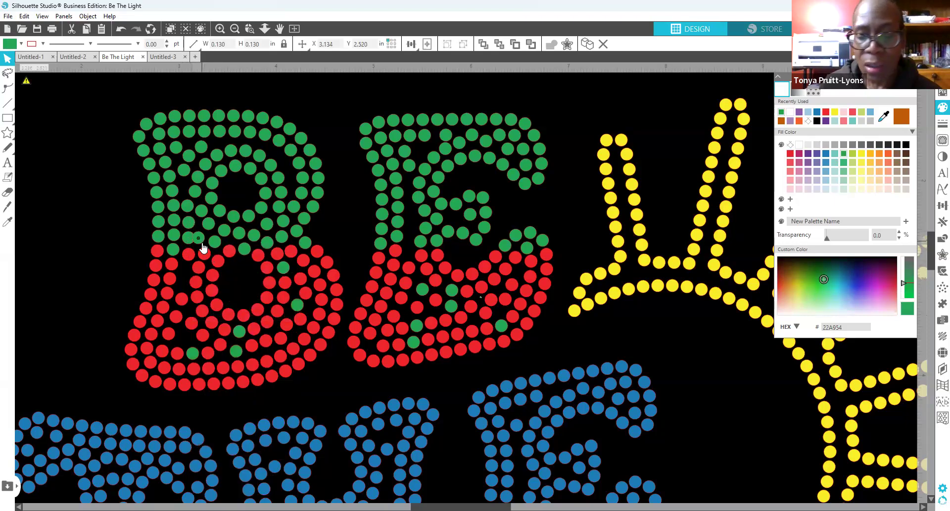
{"action": "left_click_drag", "start_coordinate": [203, 246], "coordinate": [232, 273]}
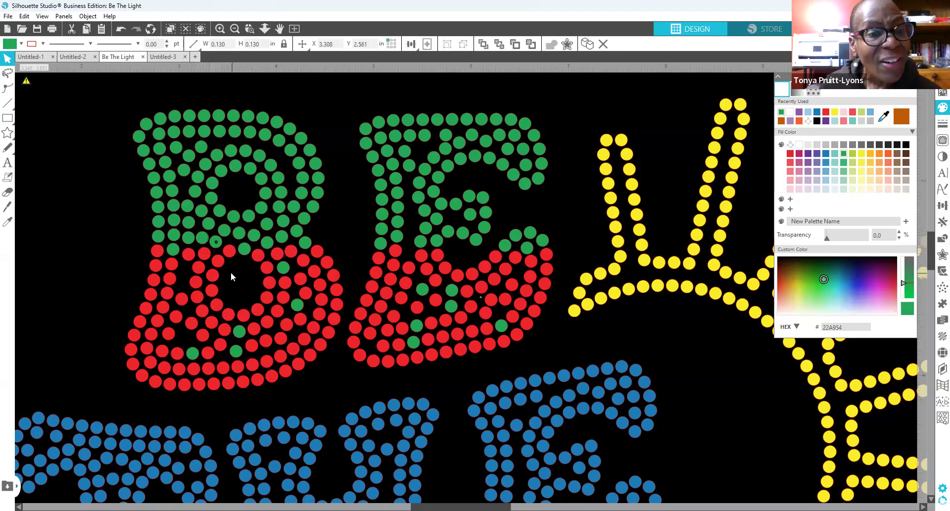
{"action": "key", "text": "Down"}
{"action": "key", "text": "Down"}
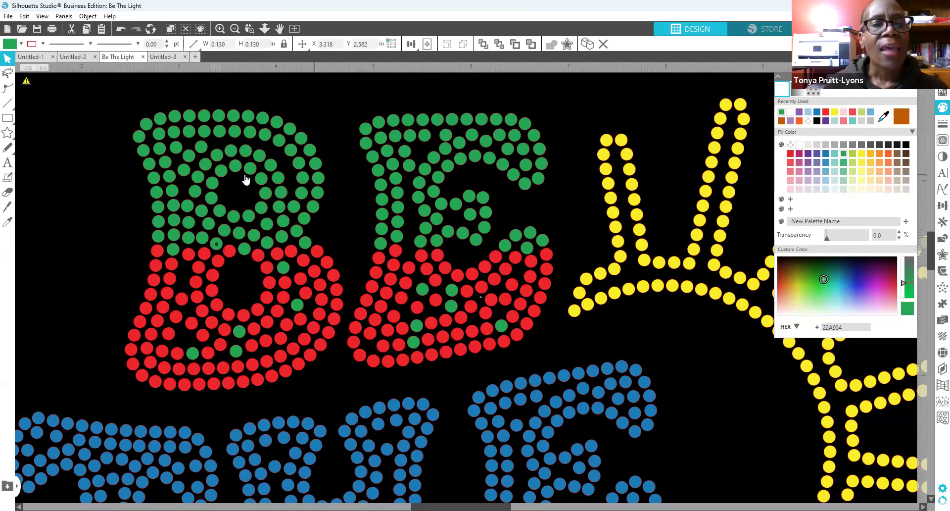
Step: Duplicate a green rhinestone in the B's upper bowl, then delete and undo to adjust it
{"action": "right_click", "coordinate": [279, 178]}
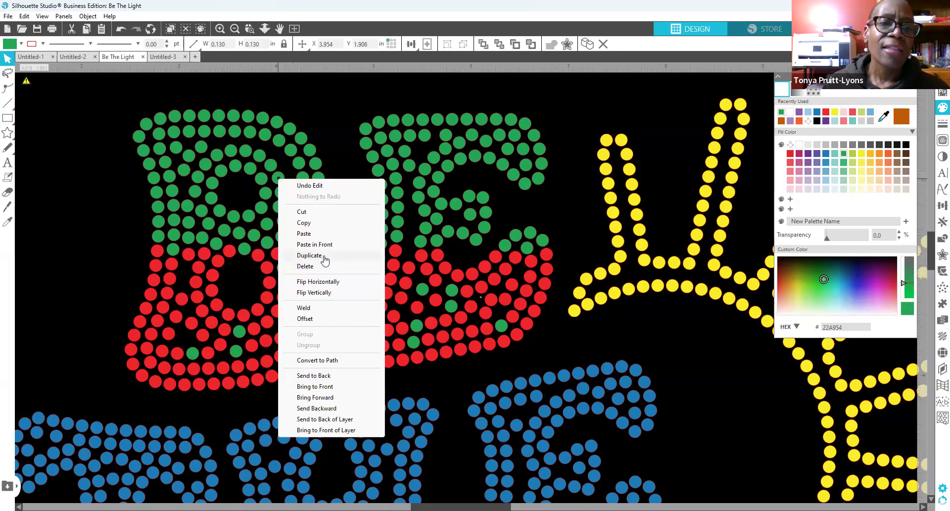
{"action": "left_click", "coordinate": [324, 260]}
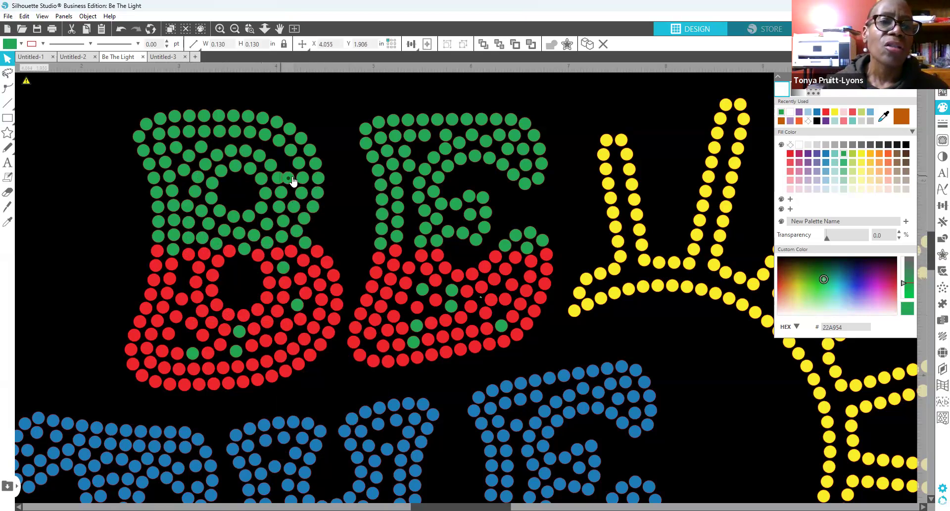
{"action": "left_click_drag", "start_coordinate": [278, 179], "coordinate": [275, 179]}
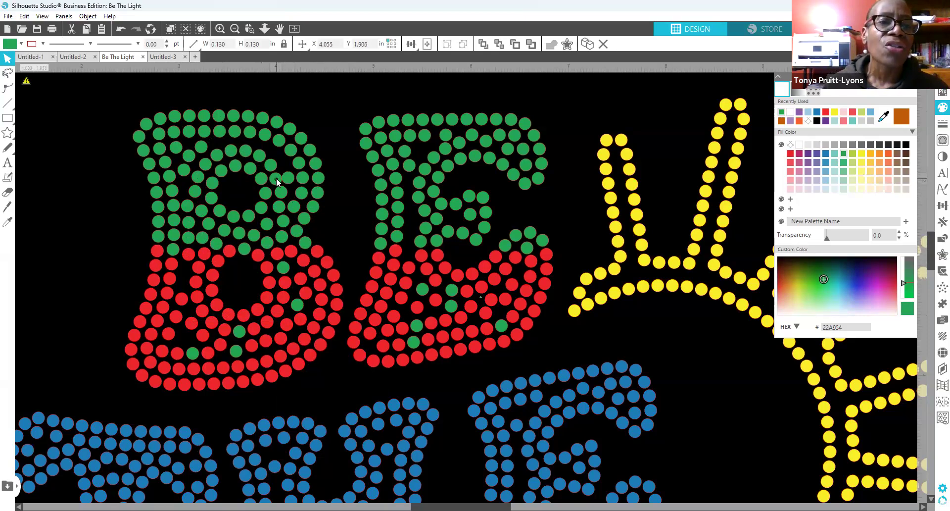
{"action": "left_click", "coordinate": [292, 183]}
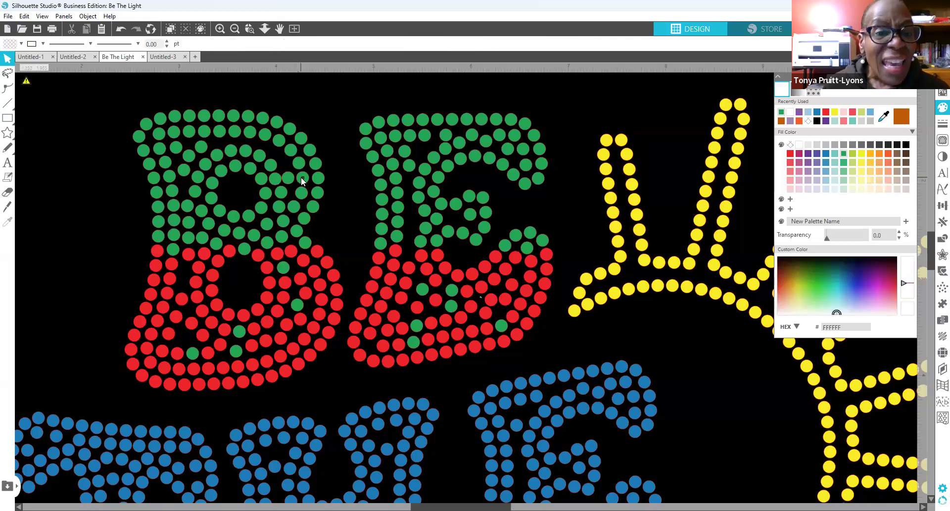
{"action": "left_click", "coordinate": [301, 178]}
{"action": "left_click_drag", "start_coordinate": [290, 179], "coordinate": [293, 179]}
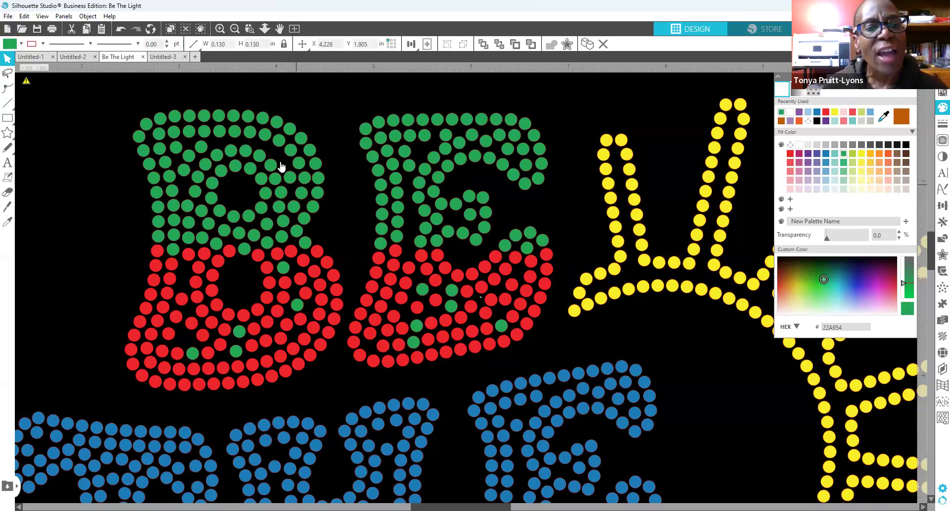
{"action": "key", "text": "Delete"}
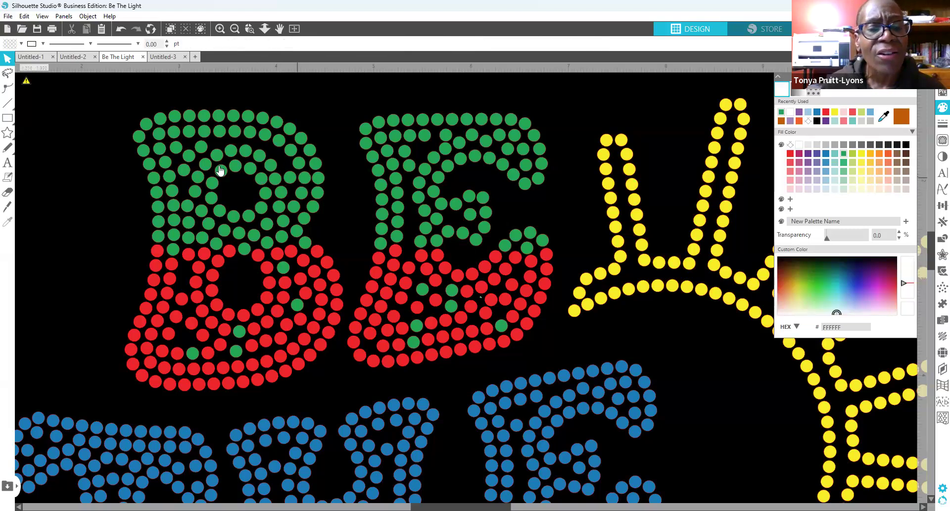
{"action": "left_click", "coordinate": [122, 33]}
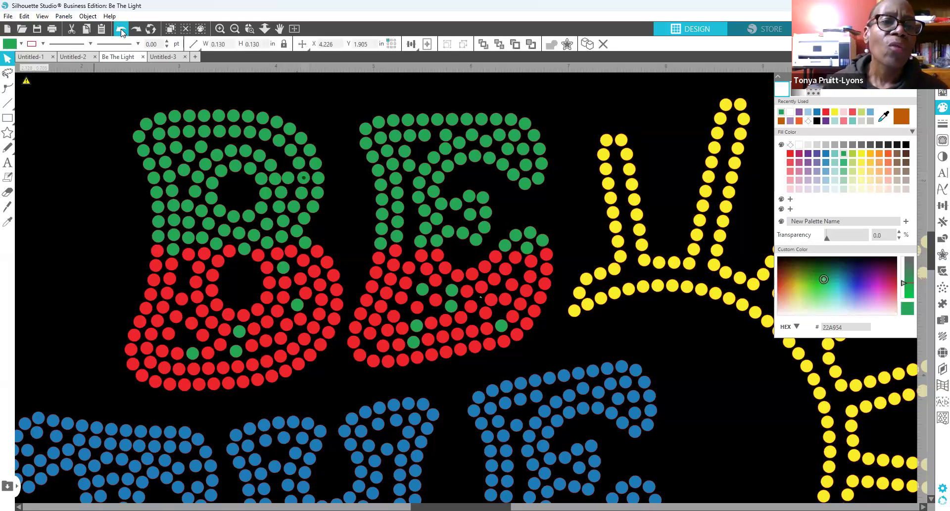
{"action": "left_click", "coordinate": [122, 32]}
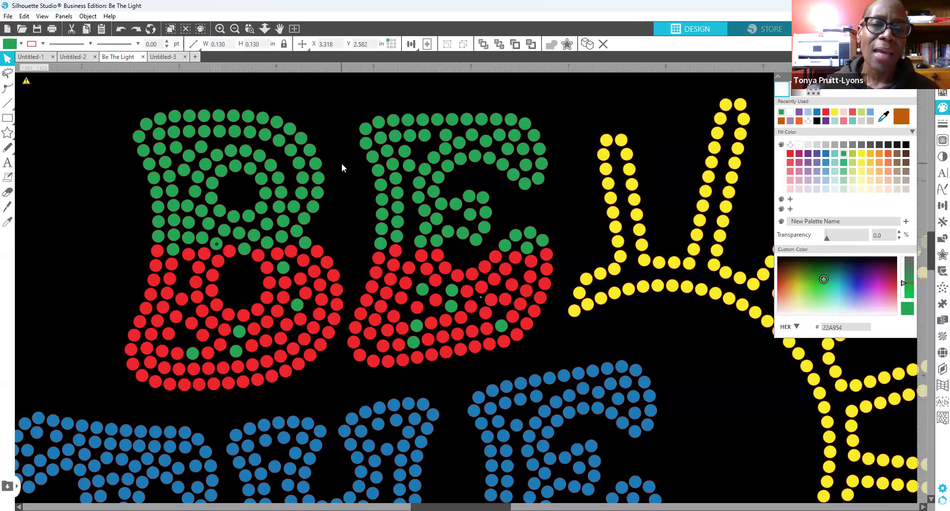
{"action": "left_click", "coordinate": [262, 181]}
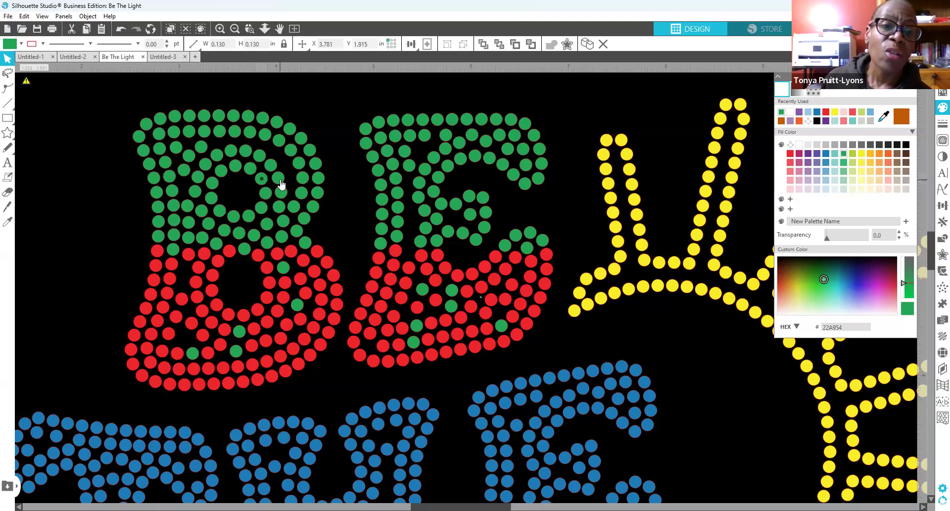
{"action": "left_click", "coordinate": [269, 179]}
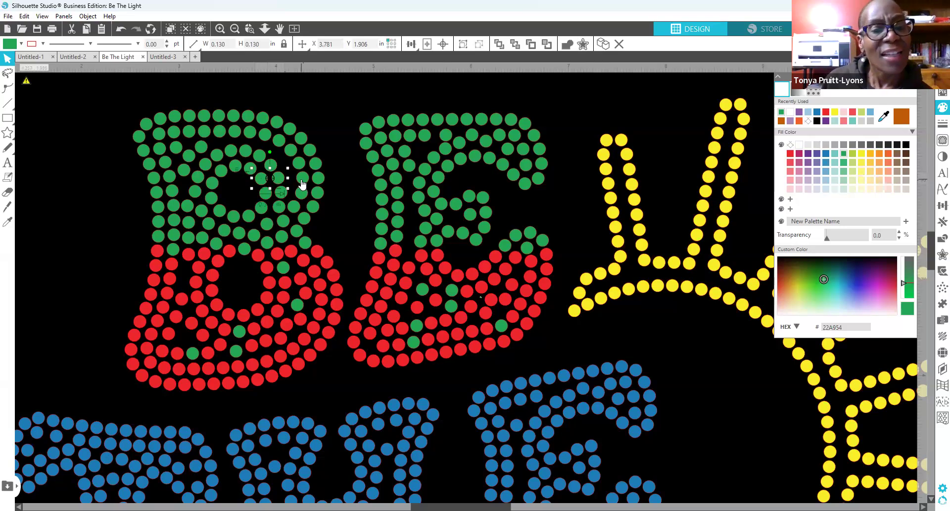
{"action": "left_click", "coordinate": [302, 180], "text": "shift"}
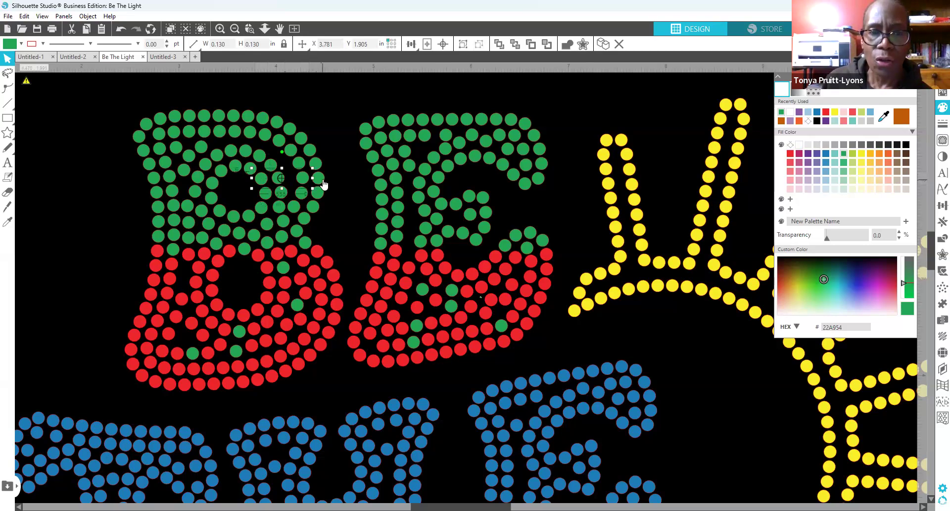
{"action": "left_click", "coordinate": [319, 180], "text": "shift"}
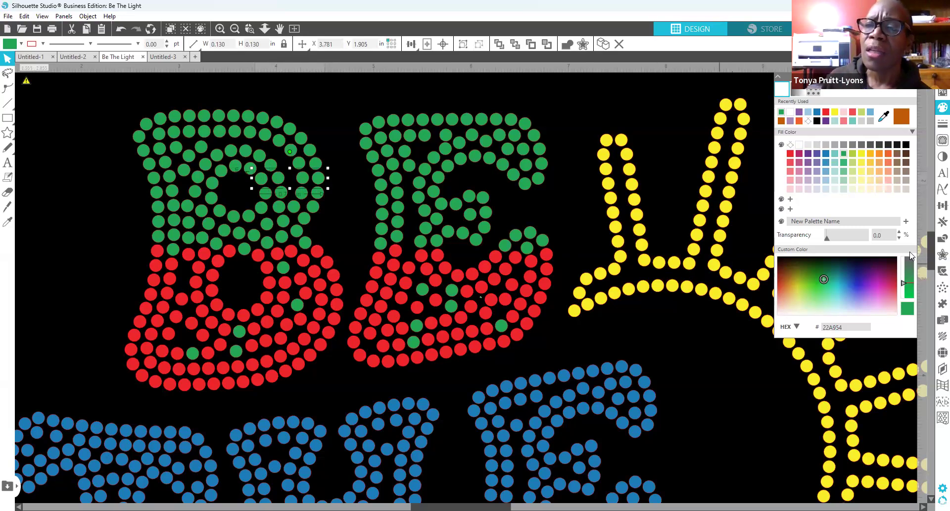
{"action": "left_click", "coordinate": [936, 210]}
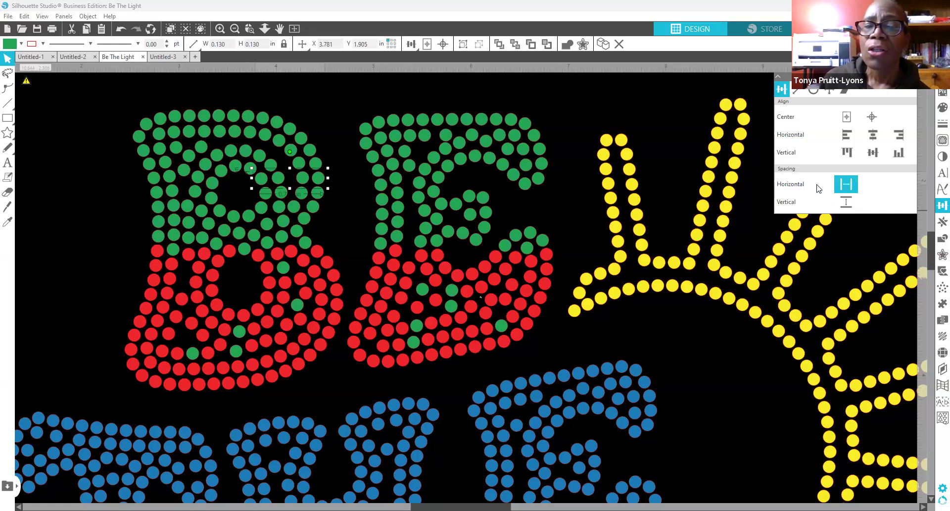
{"action": "left_click", "coordinate": [845, 185]}
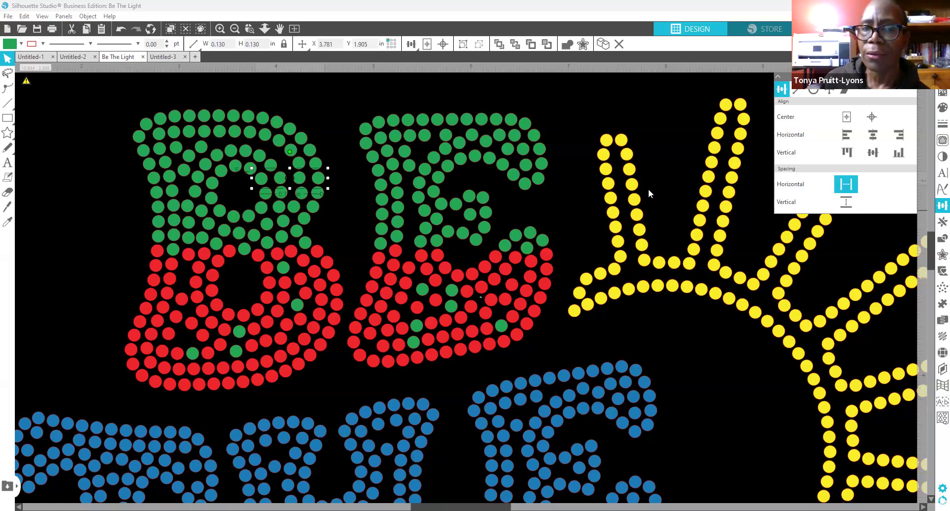
{"action": "left_click", "coordinate": [306, 190]}
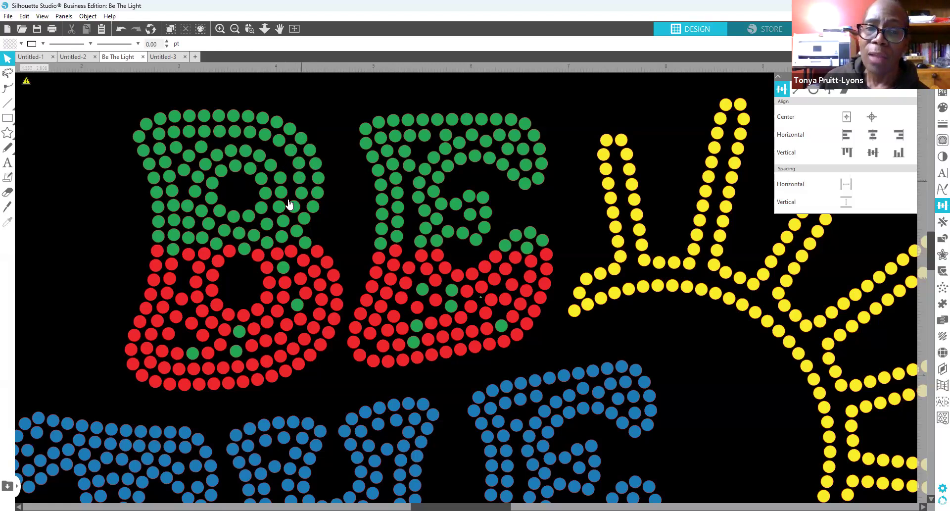
{"action": "left_click", "coordinate": [268, 194]}
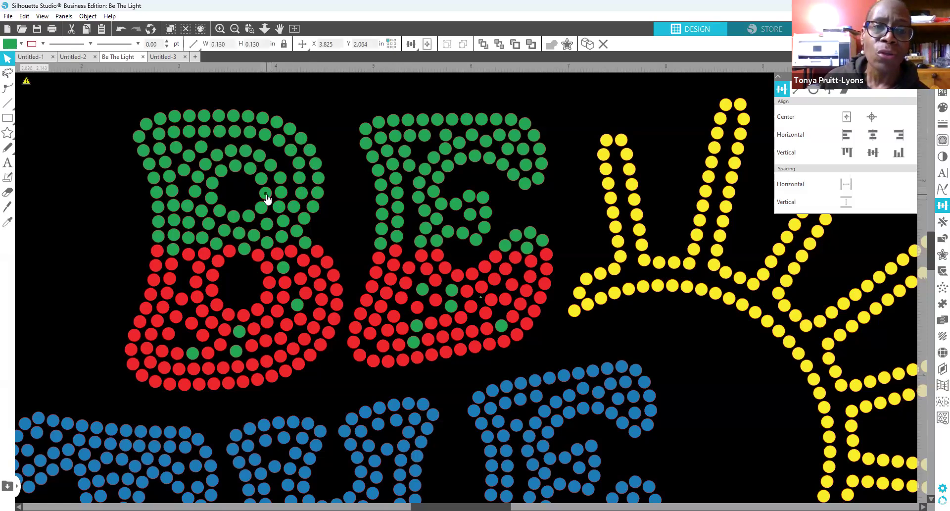
Step: Space a row of green dots in the B evenly horizontally
{"action": "left_click_drag", "start_coordinate": [292, 193], "coordinate": [325, 200]}
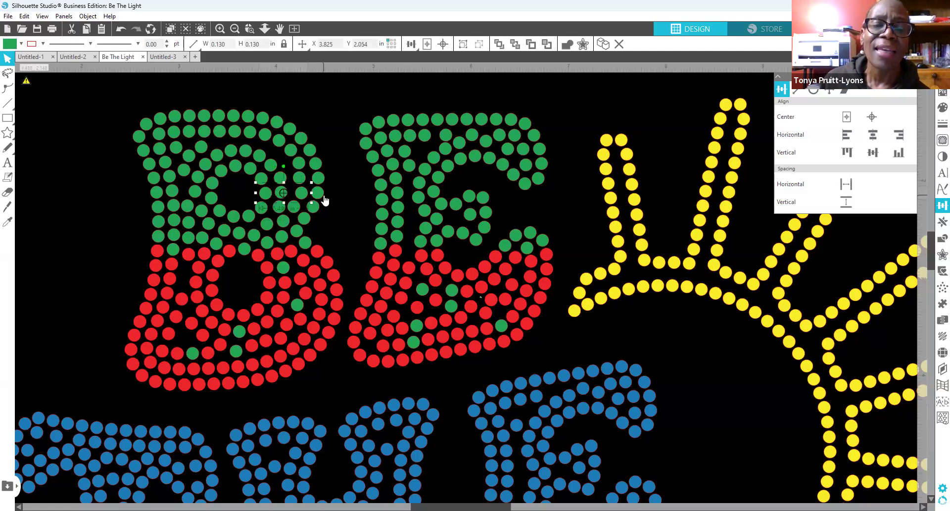
{"action": "left_click", "coordinate": [321, 196], "text": "shift"}
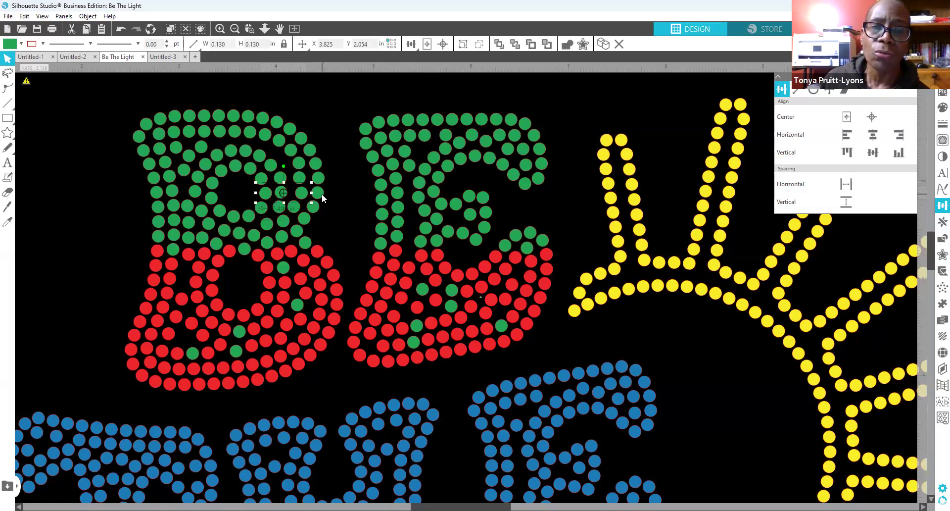
{"action": "left_click", "coordinate": [849, 184]}
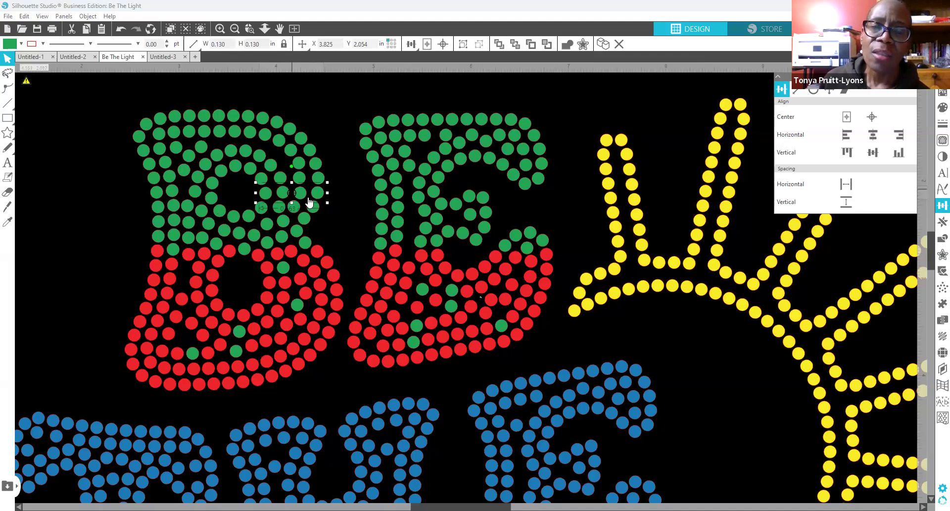
{"action": "left_click", "coordinate": [344, 196]}
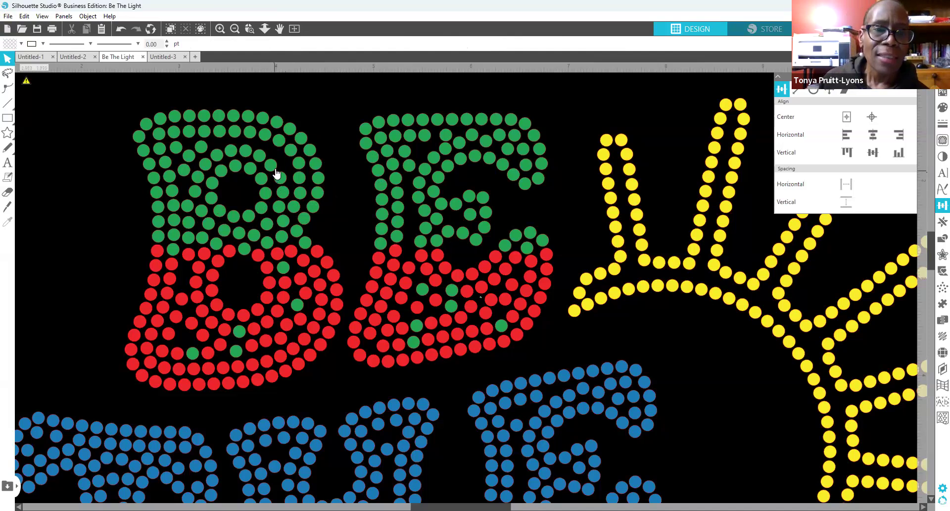
Step: Even out the top-row green dots and nudge one to X 4.159, Y 1.758
{"action": "left_click", "coordinate": [273, 165]}
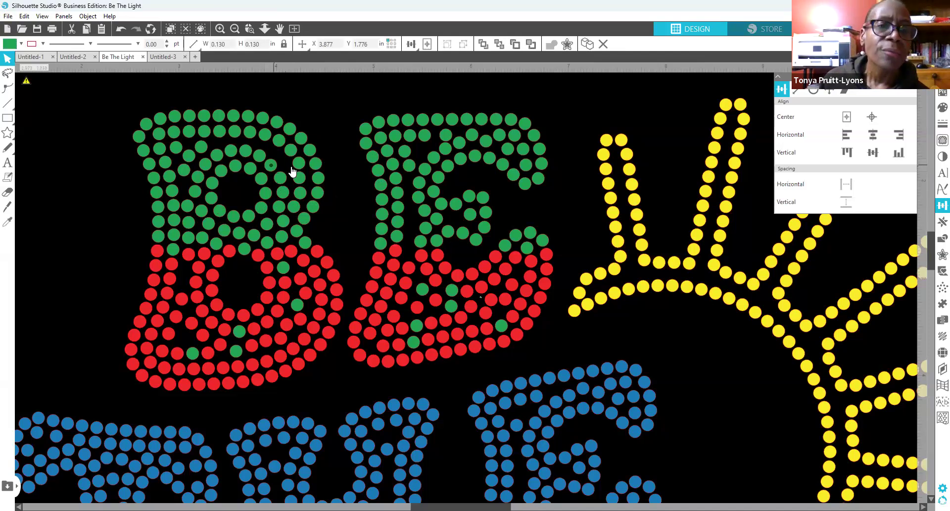
{"action": "left_click", "coordinate": [317, 164], "text": "shift"}
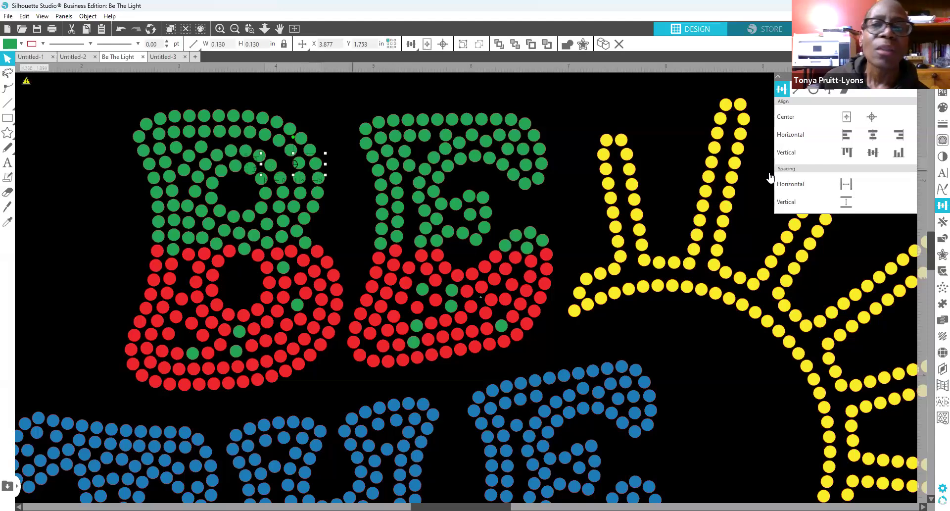
{"action": "left_click", "coordinate": [845, 187]}
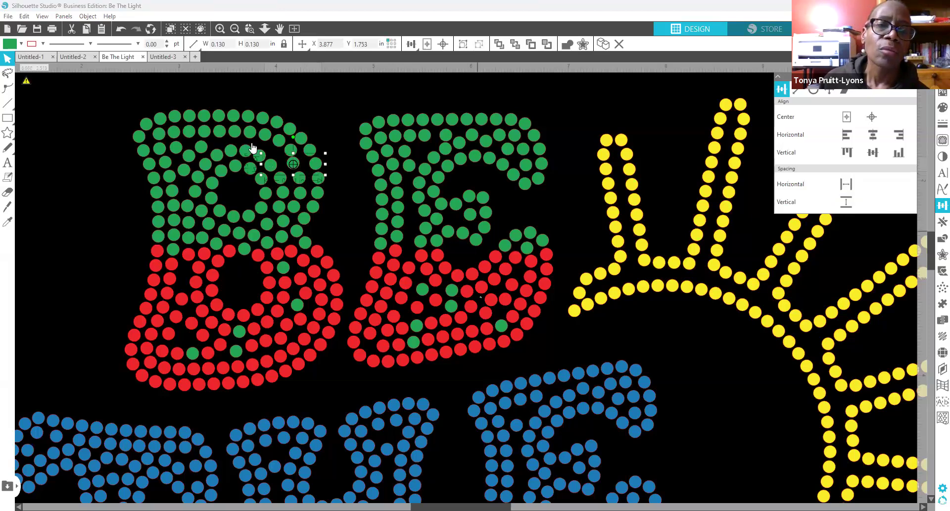
{"action": "left_click", "coordinate": [295, 166]}
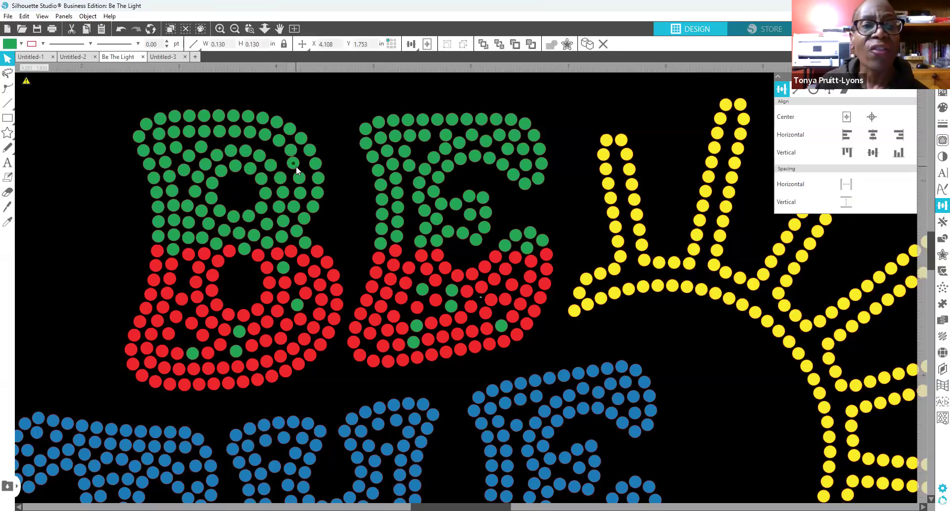
{"action": "key", "text": "Right"}
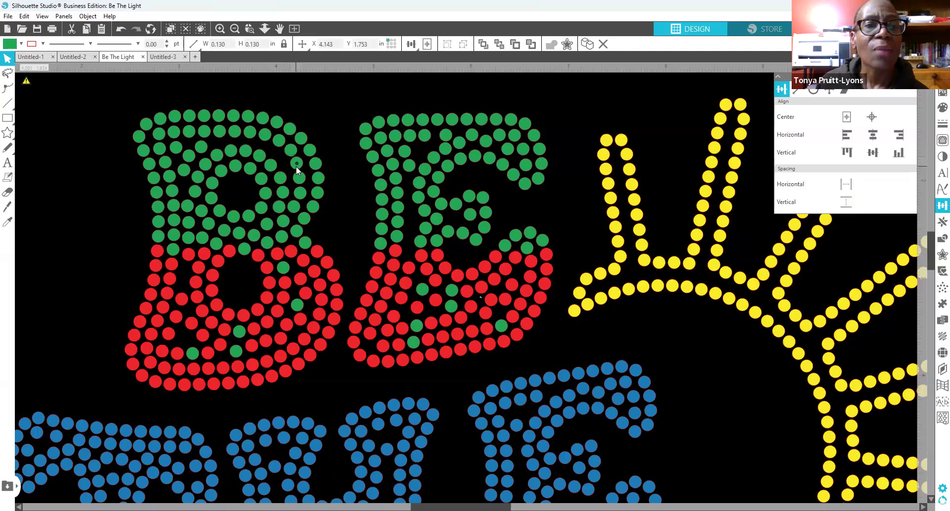
{"action": "key", "text": "Down"}
{"action": "key", "text": "Down"}
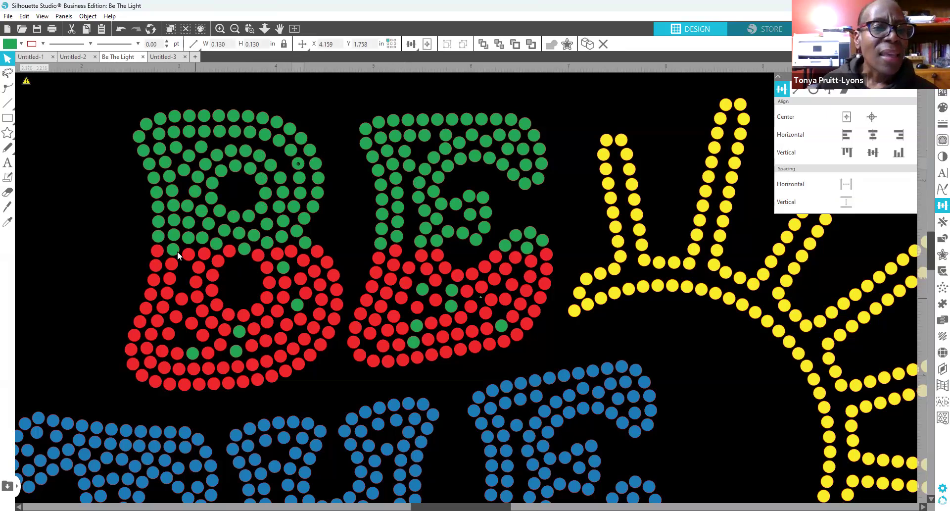
Step: Duplicate two red dots in the B's lower half into nearby gaps
{"action": "left_click", "coordinate": [182, 299]}
{"action": "right_click", "coordinate": [182, 298]}
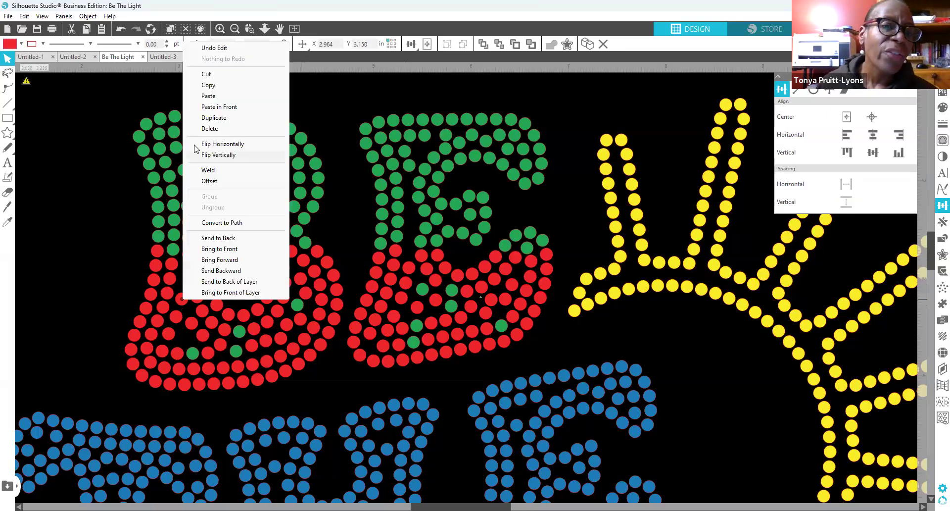
{"action": "left_click", "coordinate": [224, 118]}
{"action": "mouse_move", "coordinate": [193, 301]}
{"action": "left_mouse_down"}
{"action": "mouse_move", "coordinate": [188, 307]}
{"action": "mouse_move", "coordinate": [178, 268]}
{"action": "left_mouse_up"}
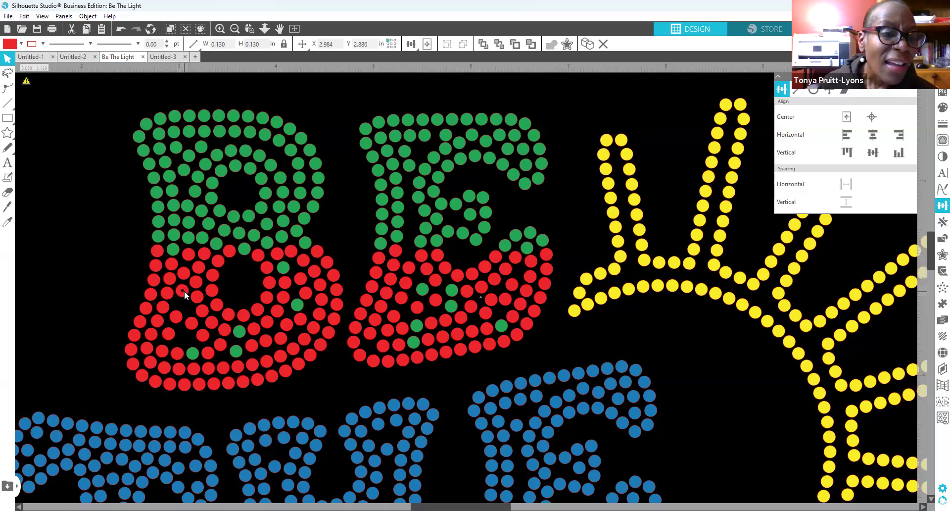
{"action": "right_click", "coordinate": [178, 316]}
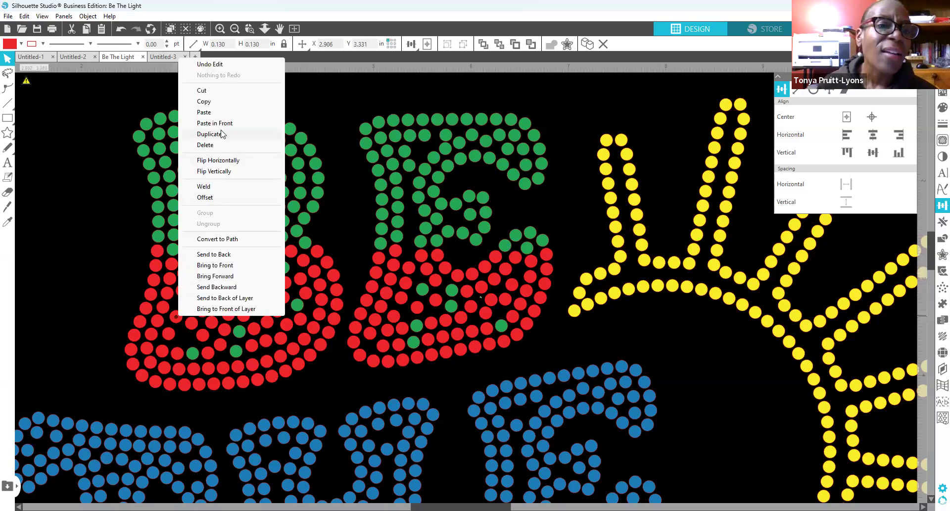
{"action": "left_click", "coordinate": [221, 133]}
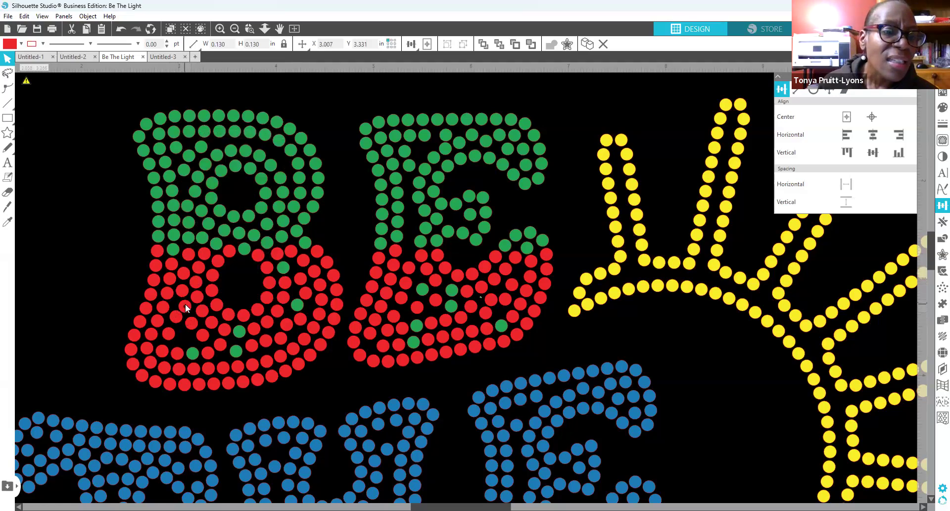
{"action": "left_click_drag", "start_coordinate": [186, 307], "coordinate": [175, 320]}
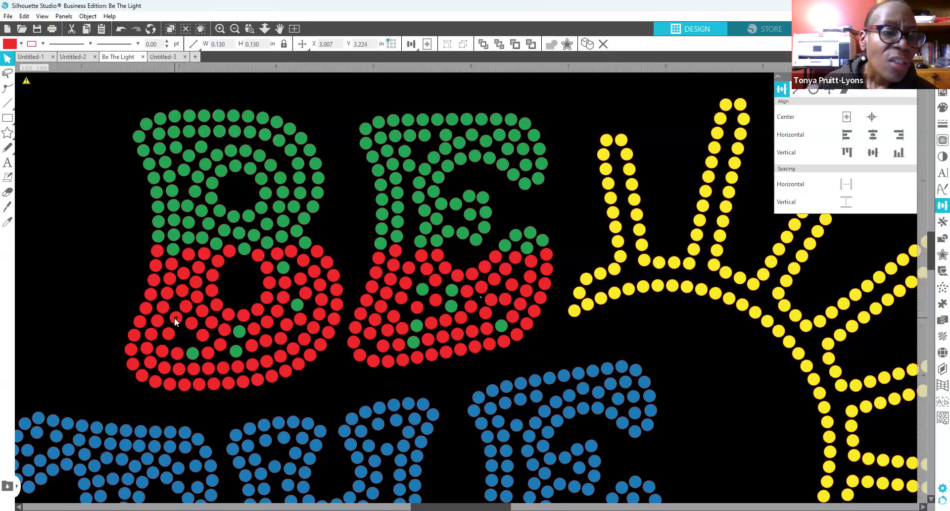
{"action": "left_click_drag", "start_coordinate": [173, 317], "coordinate": [184, 305]}
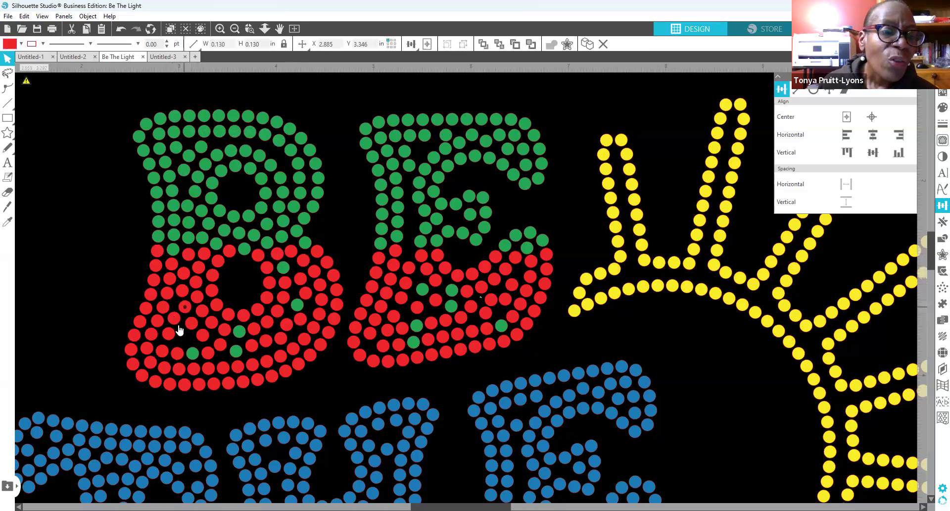
Step: Duplicate another red dot into the B's lower gap, using undo and redo to settle it
{"action": "left_click", "coordinate": [166, 338]}
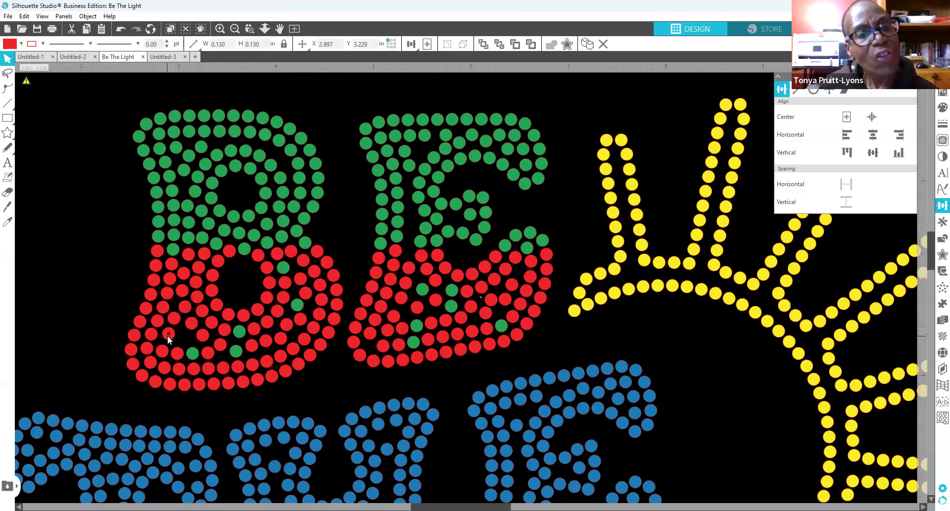
{"action": "right_click", "coordinate": [168, 338]}
{"action": "left_click", "coordinate": [208, 155]}
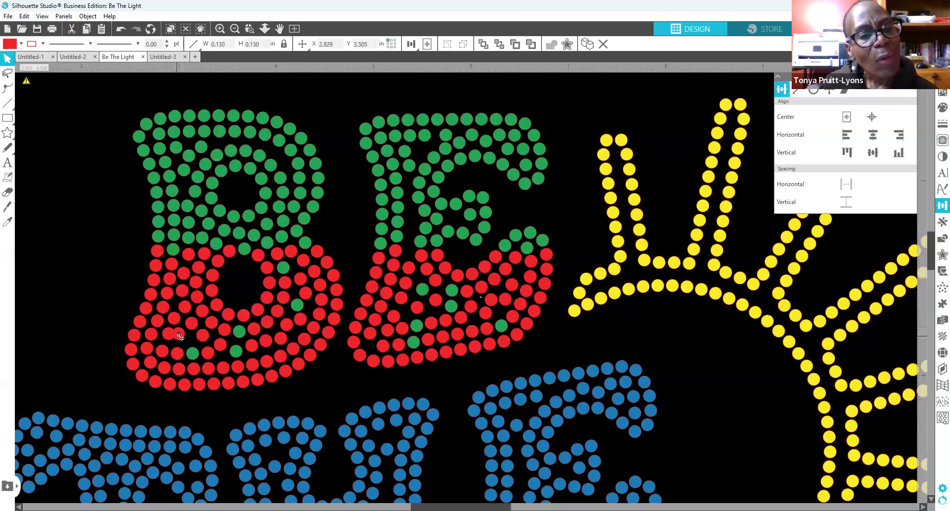
{"action": "mouse_move", "coordinate": [184, 340]}
{"action": "left_mouse_down"}
{"action": "mouse_move", "coordinate": [193, 349]}
{"action": "mouse_move", "coordinate": [205, 339]}
{"action": "left_mouse_up"}
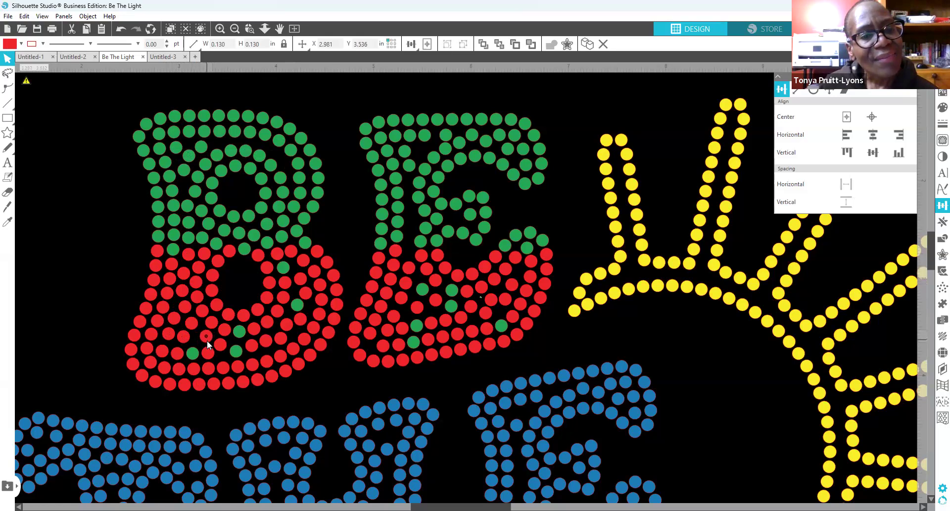
{"action": "left_click", "coordinate": [181, 345]}
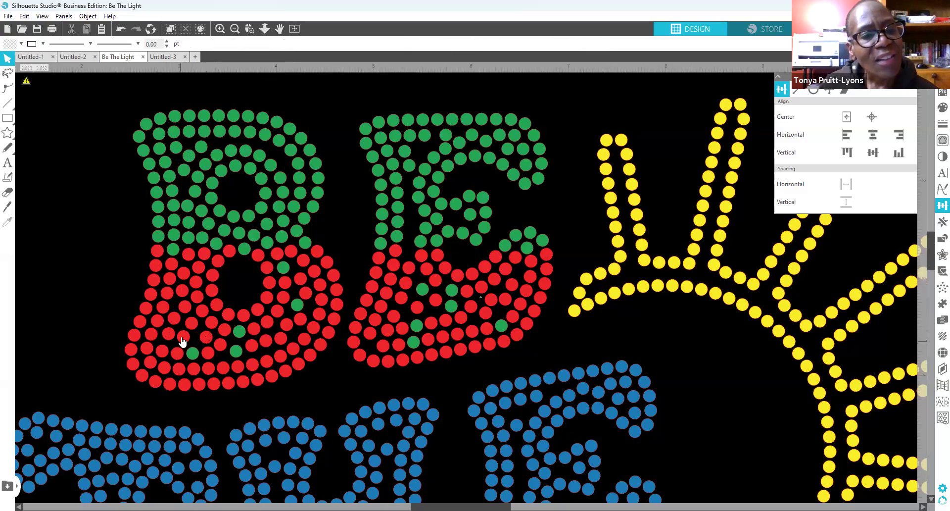
{"action": "left_click", "coordinate": [122, 29]}
{"action": "left_click", "coordinate": [121, 29]}
{"action": "left_click", "coordinate": [135, 30]}
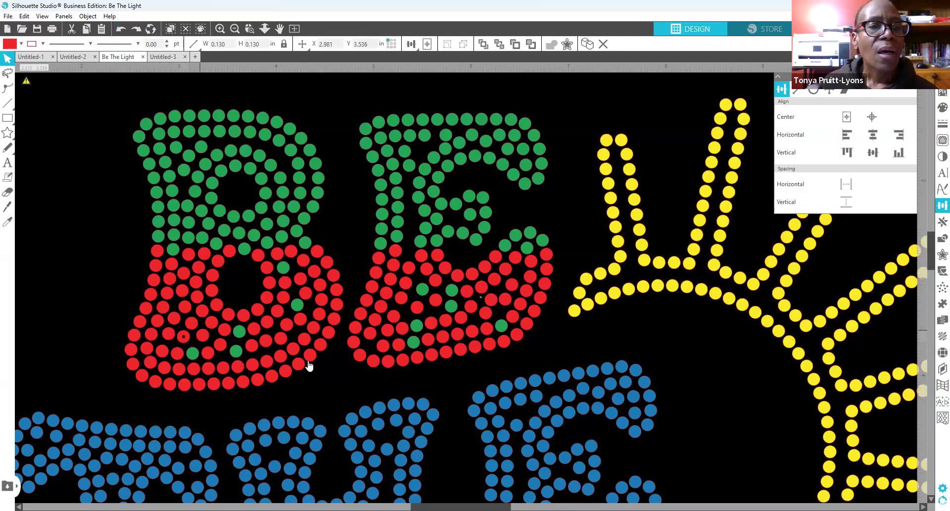
Step: Nudge a red dot at the colour boundary up and right to X 4.096, Y 2.654
{"action": "left_click", "coordinate": [298, 305]}
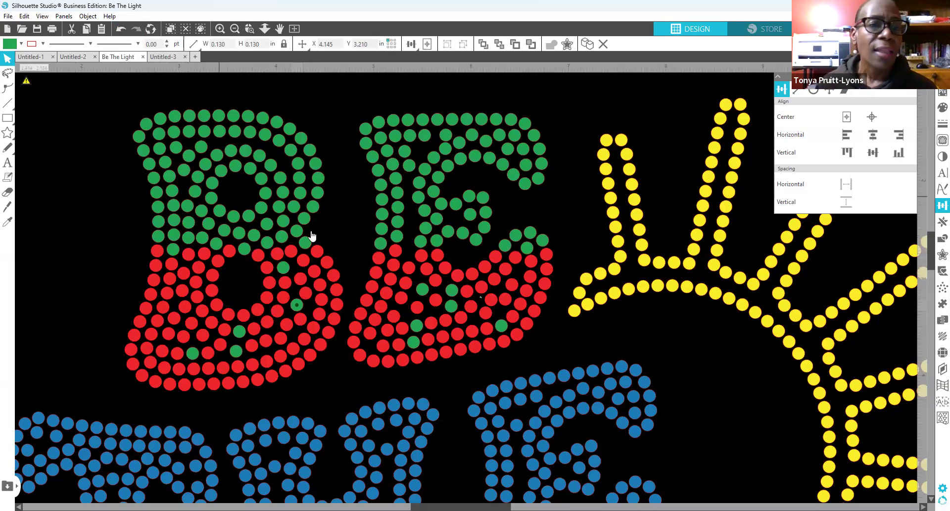
{"action": "left_click", "coordinate": [279, 256]}
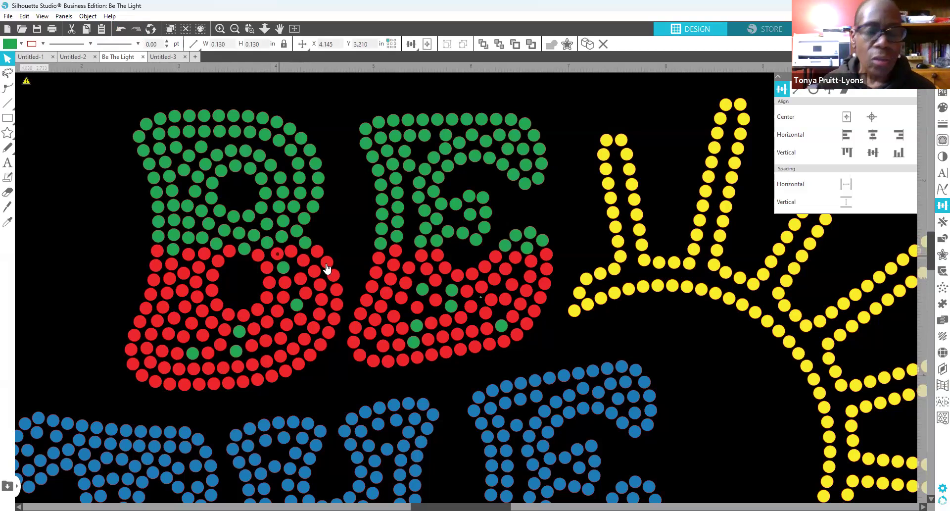
{"action": "key", "text": "Left"}
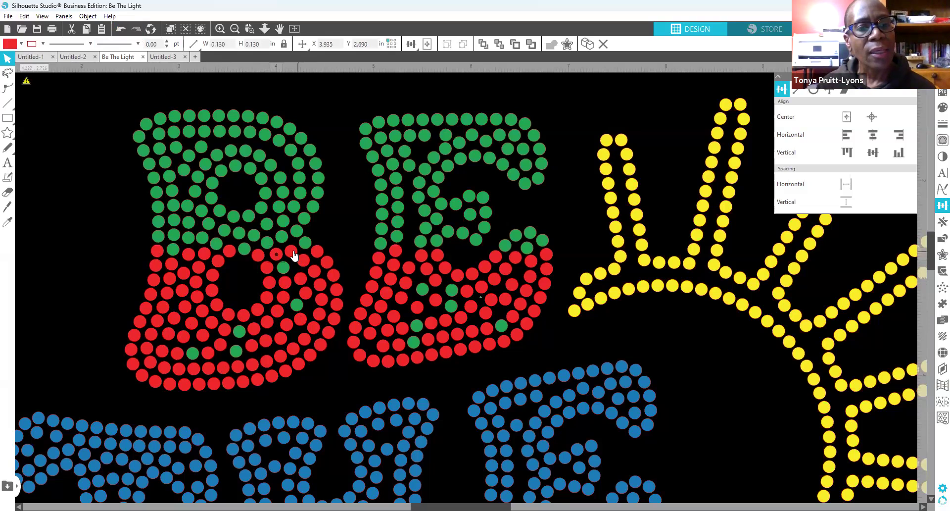
{"action": "key", "text": "Right"}
{"action": "key", "text": "Right"}
{"action": "key", "text": "Up"}
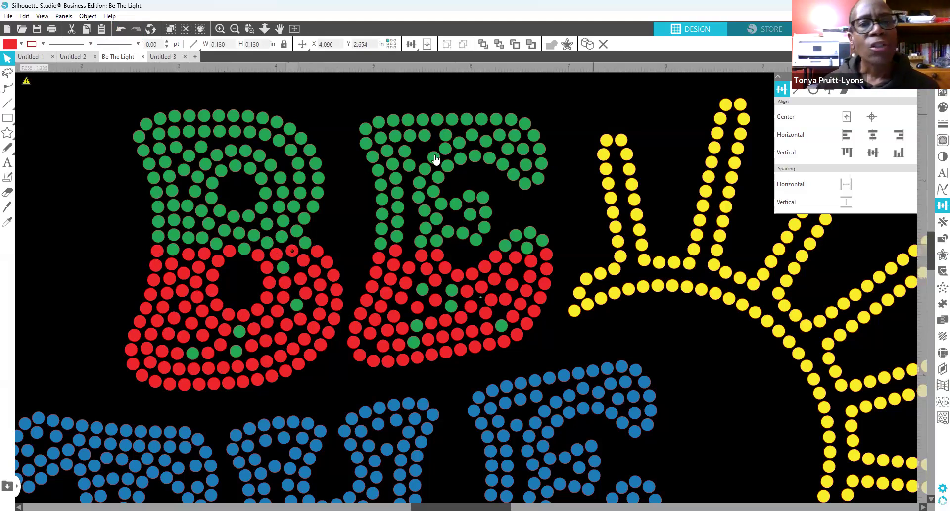
Step: Duplicate green rhinestones and move the copies into the gaps in the E's top and stem
{"action": "right_click", "coordinate": [402, 155]}
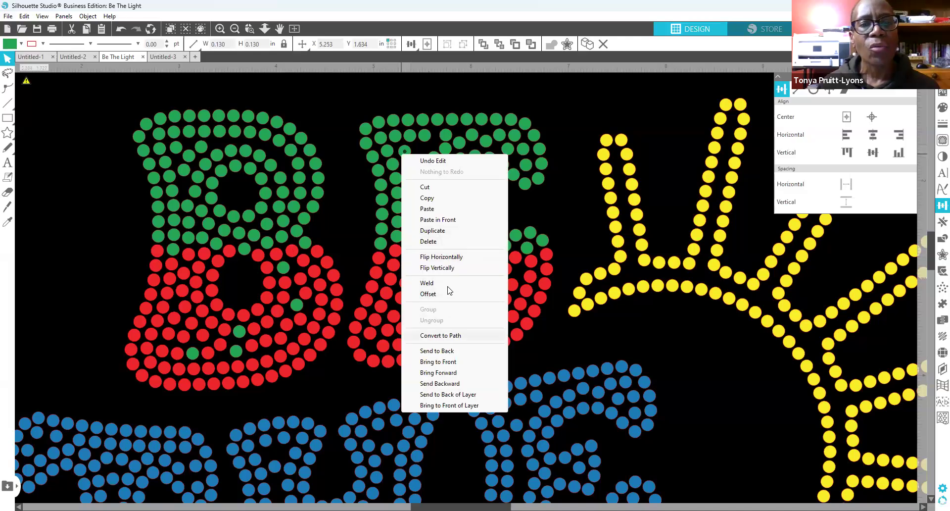
{"action": "left_click", "coordinate": [453, 231]}
{"action": "left_click_drag", "start_coordinate": [416, 151], "coordinate": [422, 149]}
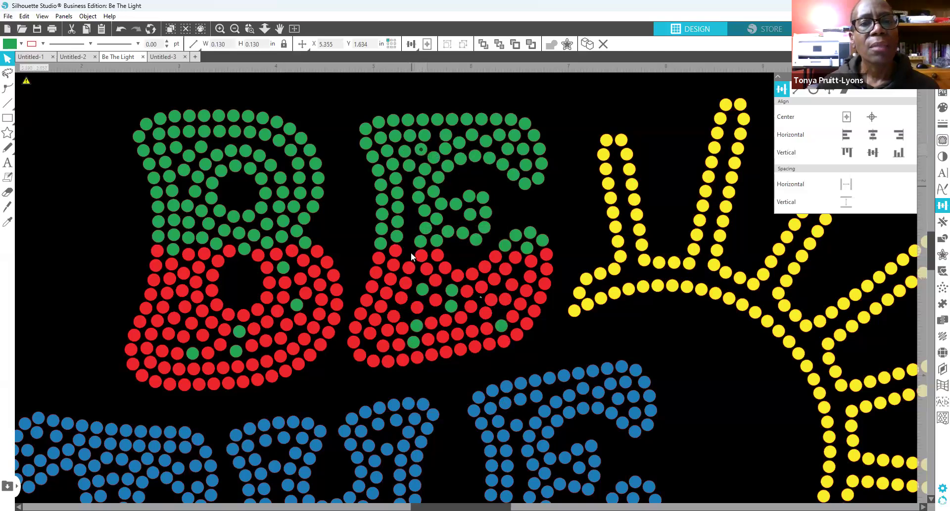
{"action": "left_click_drag", "start_coordinate": [420, 244], "coordinate": [409, 248]}
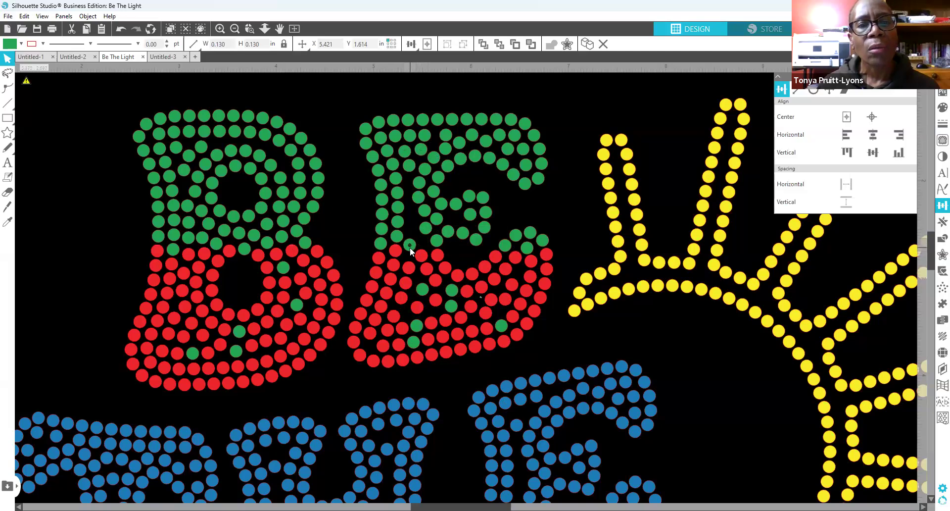
{"action": "left_click", "coordinate": [410, 252]}
{"action": "right_click", "coordinate": [410, 247]}
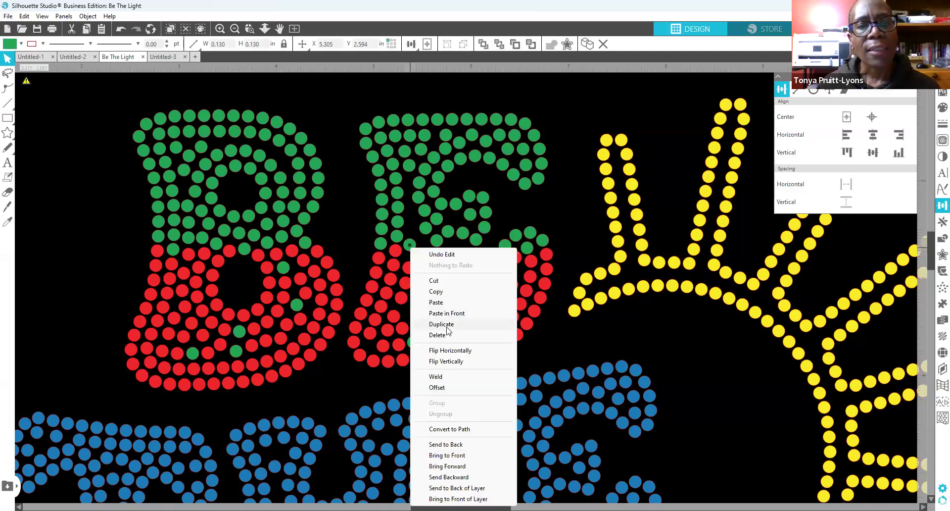
{"action": "left_click", "coordinate": [446, 323]}
{"action": "left_click_drag", "start_coordinate": [428, 250], "coordinate": [417, 226]}
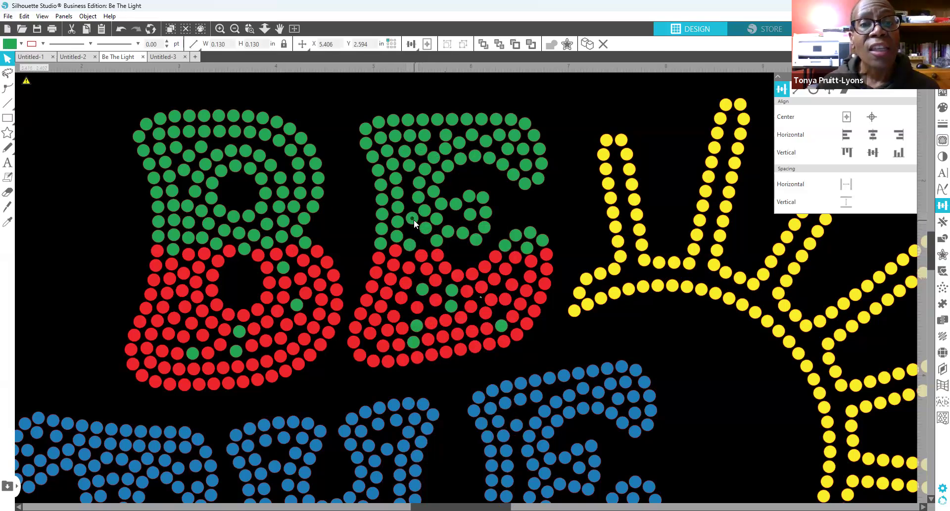
{"action": "left_click_drag", "start_coordinate": [415, 222], "coordinate": [425, 228]}
{"action": "left_click", "coordinate": [410, 230]}
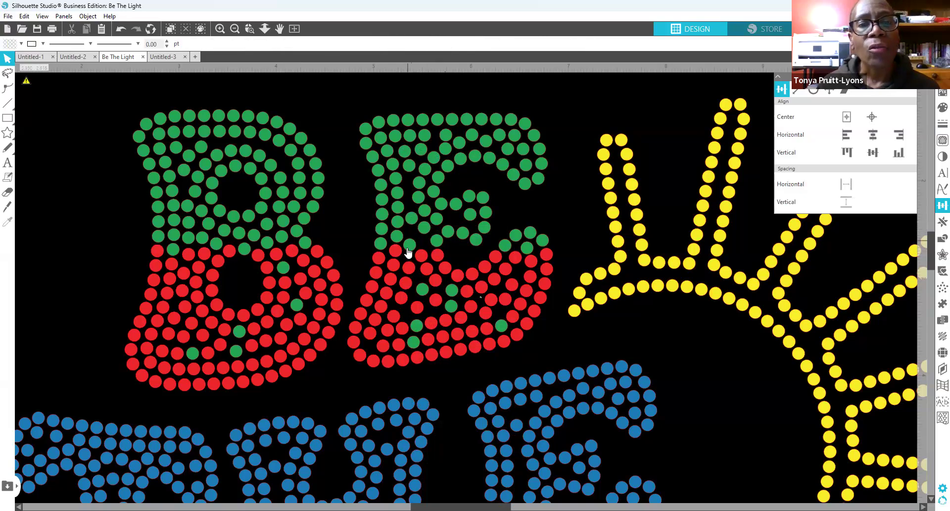
Step: Add one more green stone copy to the E's gap and nudge stones to X 5.320, Y 2.309
{"action": "left_click", "coordinate": [409, 245]}
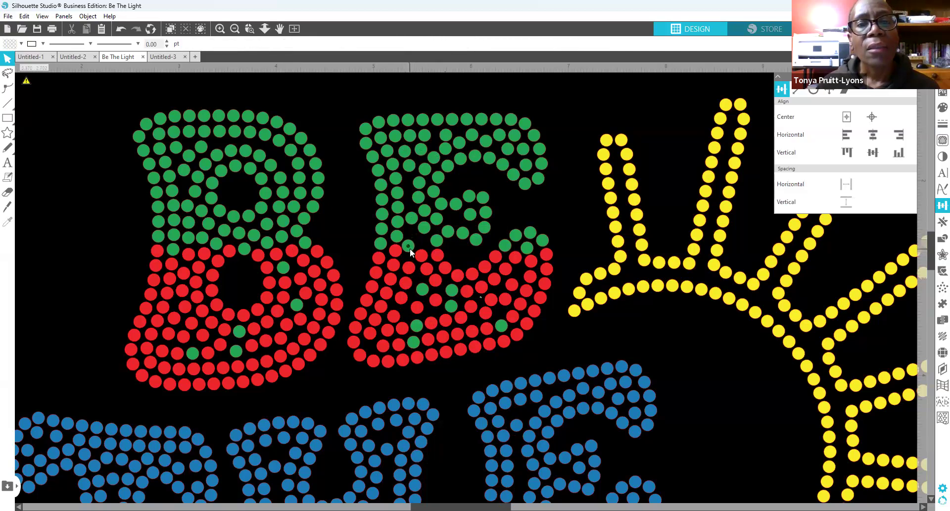
{"action": "right_click", "coordinate": [410, 248]}
{"action": "left_click", "coordinate": [447, 325]}
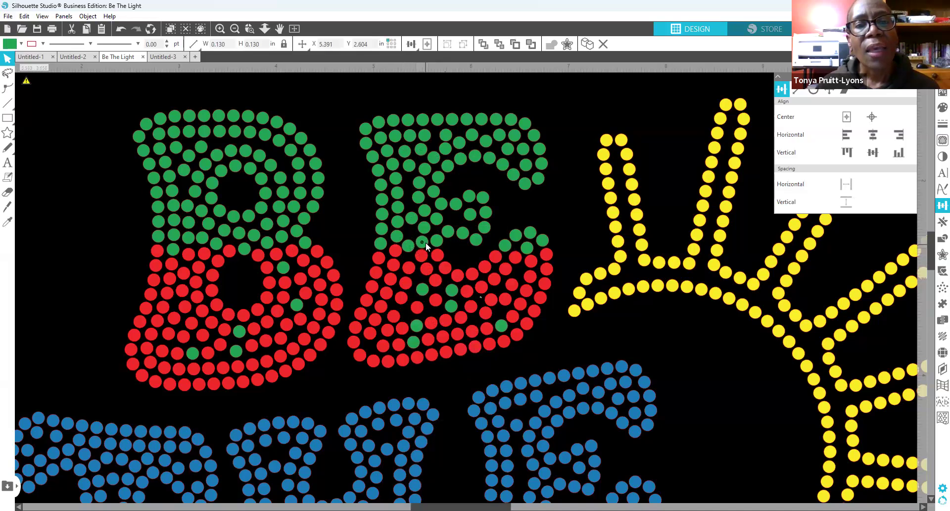
{"action": "left_click_drag", "start_coordinate": [426, 242], "coordinate": [424, 227]}
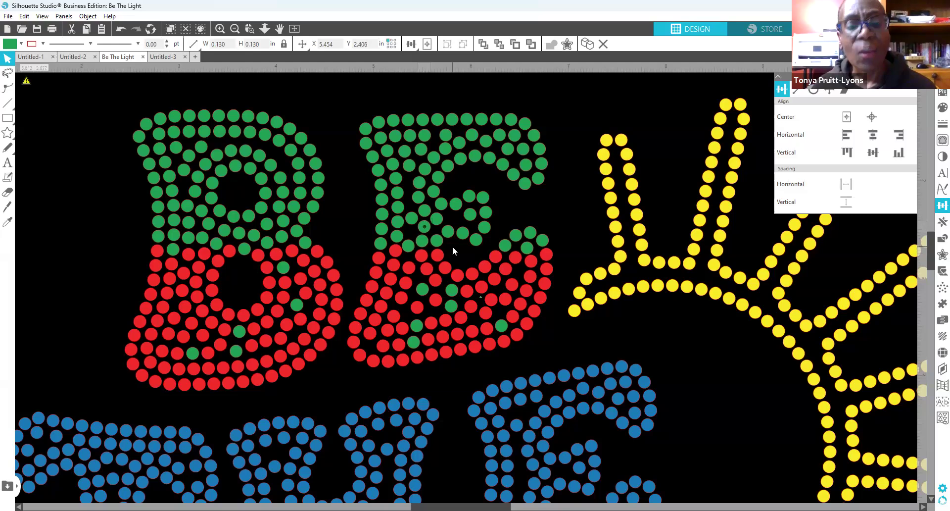
{"action": "key", "text": "Left"}
{"action": "left_click", "coordinate": [413, 220]}
{"action": "key", "text": "Up"}
{"action": "key", "text": "Up"}
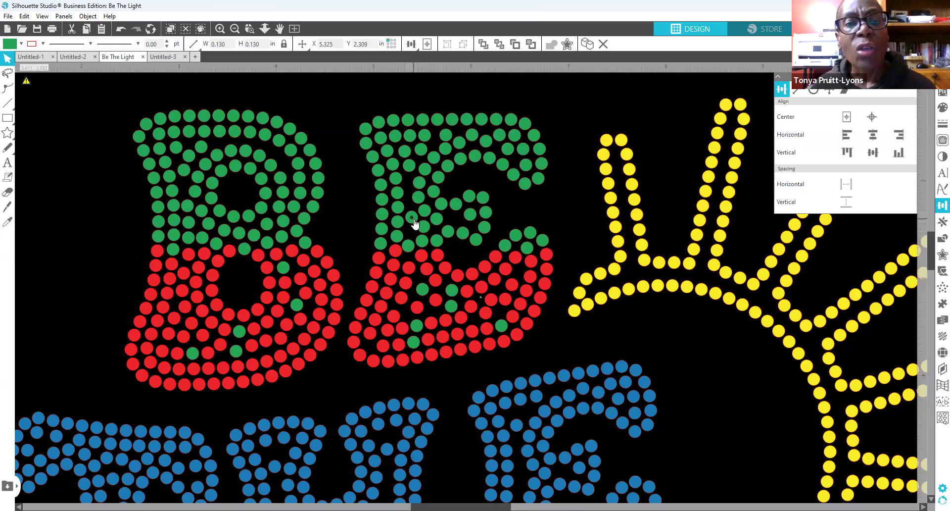
{"action": "key", "text": "Left"}
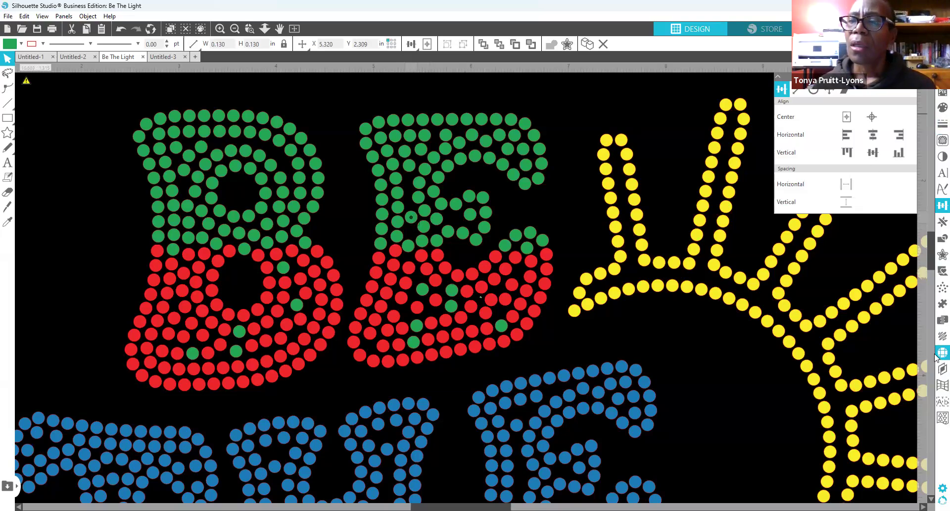
{"action": "left_click", "coordinate": [804, 226]}
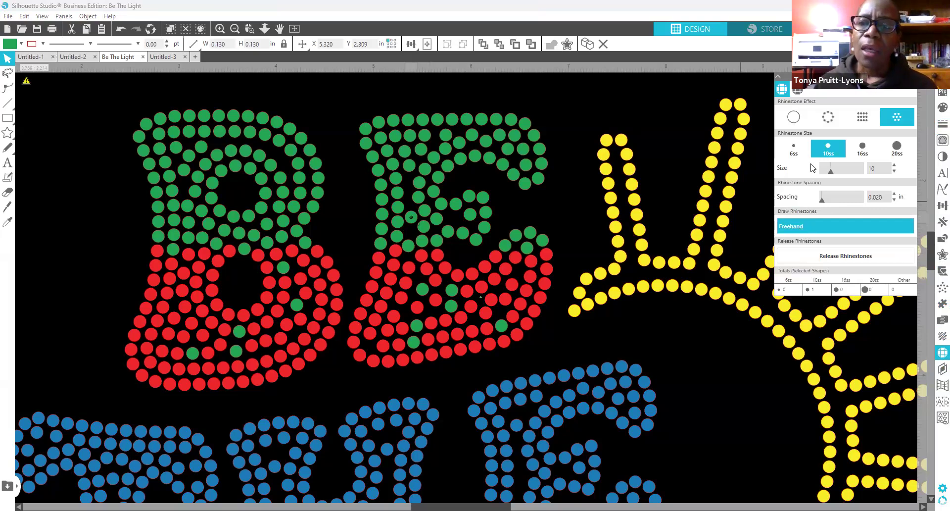
Step: Place one freehand blue rhinestone above the E at X 5.533, Y 1.102, keeping Freehand on
{"action": "left_click", "coordinate": [816, 231]}
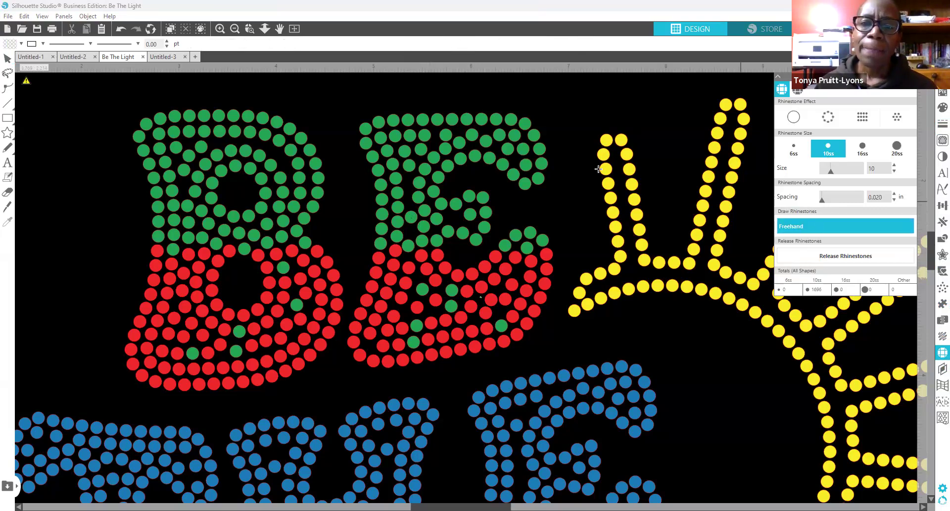
{"action": "left_click", "coordinate": [553, 90]}
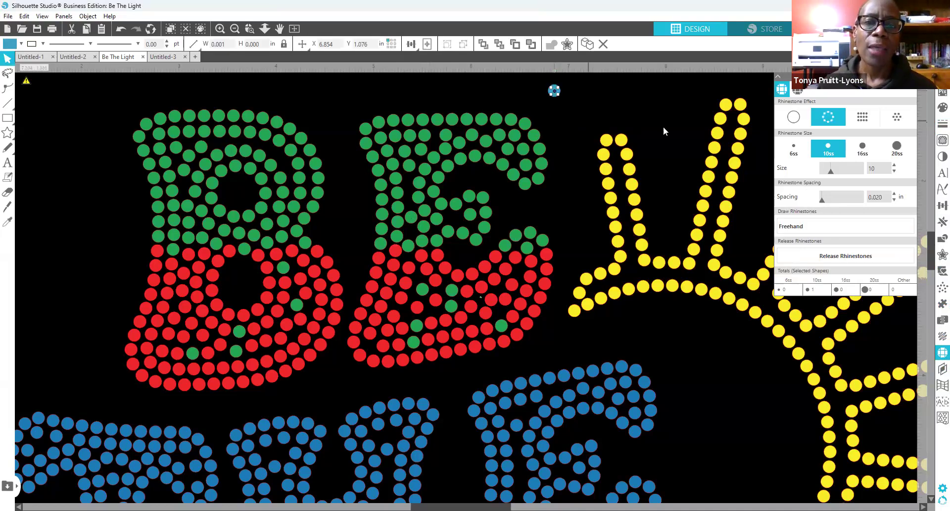
{"action": "left_click", "coordinate": [577, 121]}
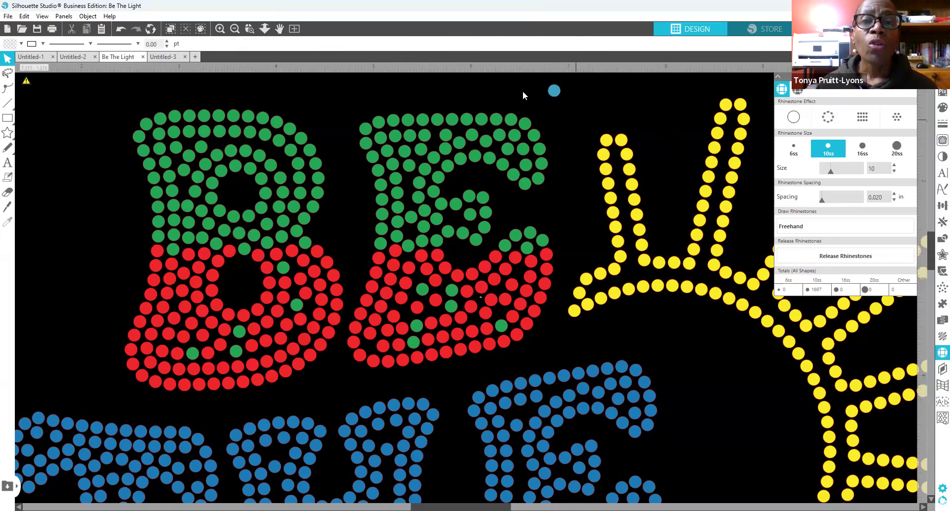
{"action": "left_click", "coordinate": [554, 91]}
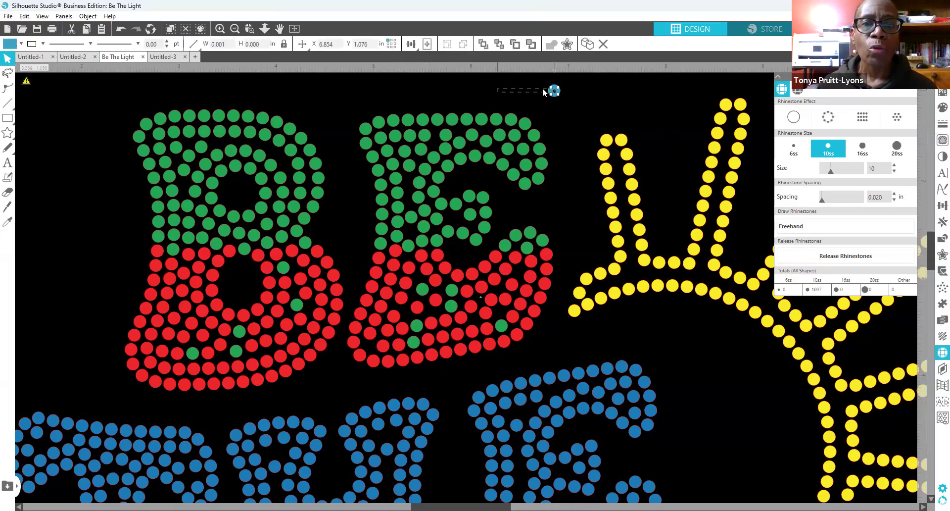
{"action": "left_click_drag", "start_coordinate": [560, 91], "coordinate": [426, 93]}
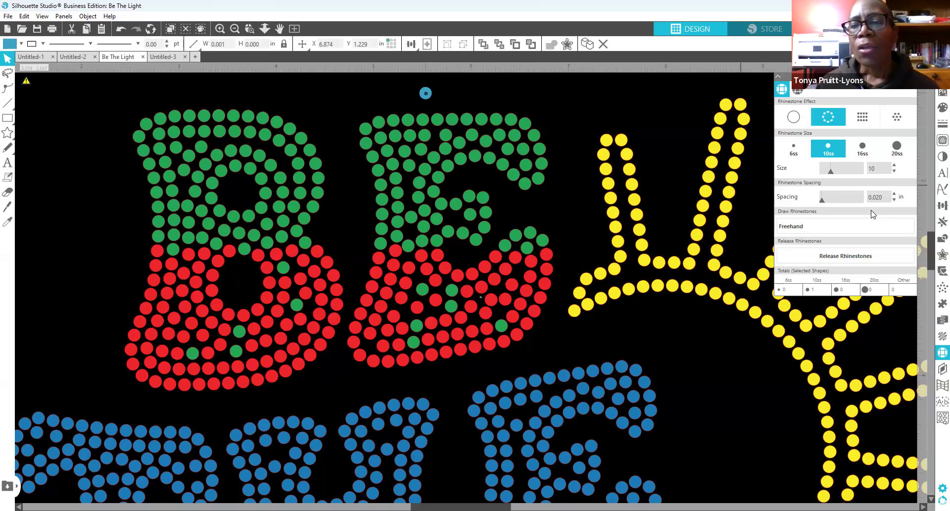
{"action": "left_click", "coordinate": [818, 226]}
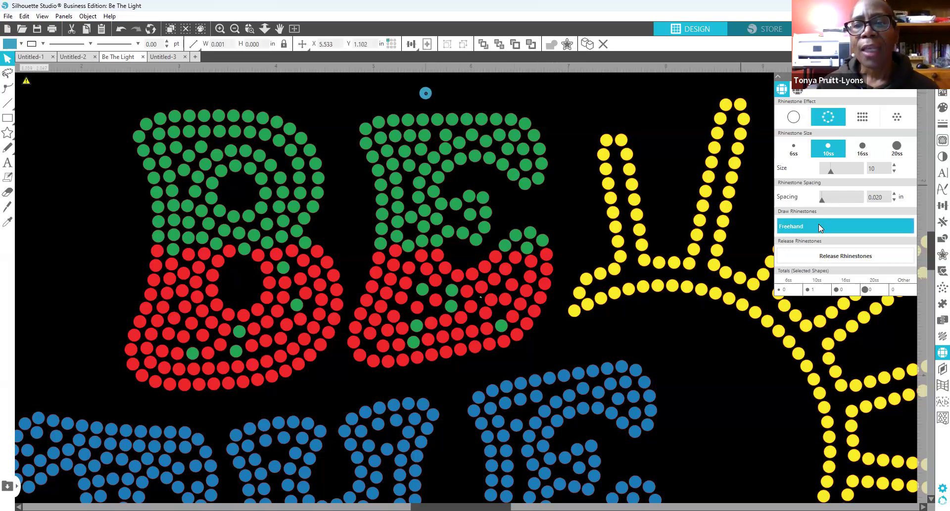
{"action": "left_click", "coordinate": [819, 225]}
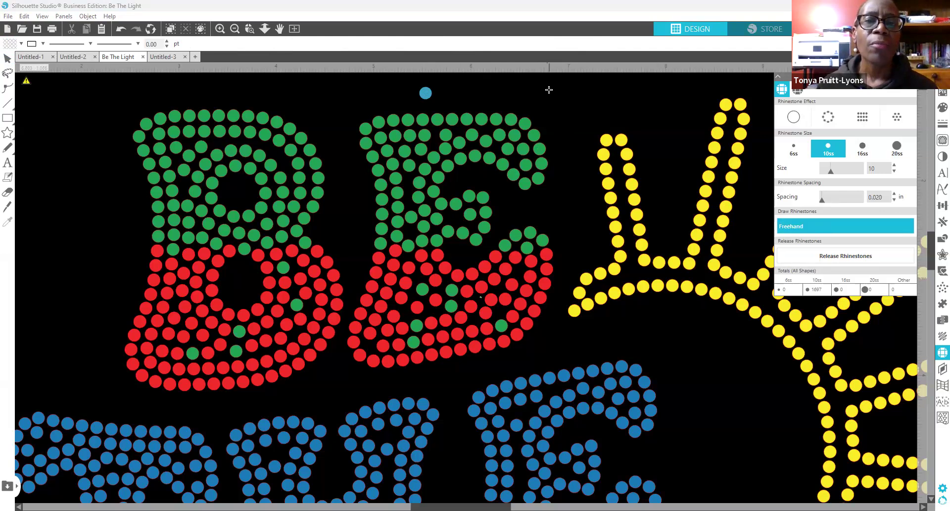
Step: Draw a freehand column of blue stones beside the E, release them, and drag some into the letters
{"action": "left_click_drag", "start_coordinate": [548, 90], "coordinate": [570, 245]}
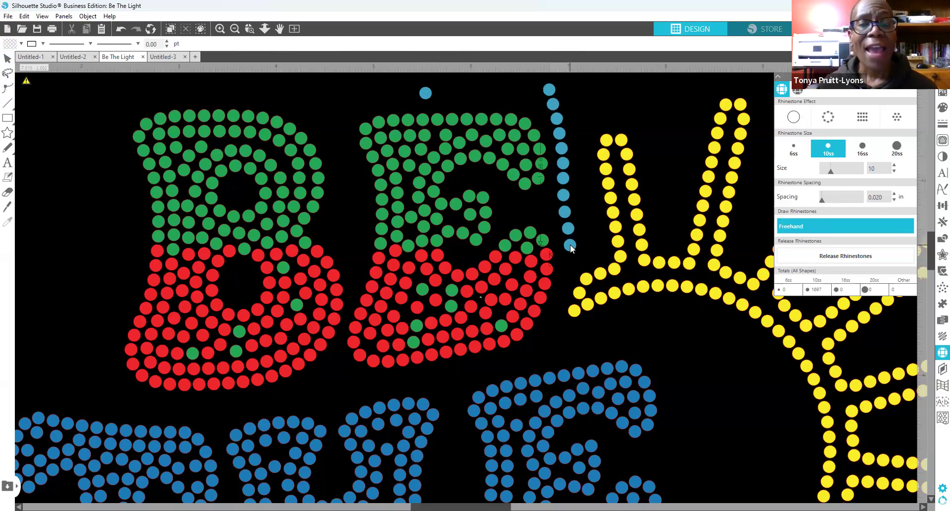
{"action": "left_click_drag", "start_coordinate": [570, 244], "coordinate": [570, 244]}
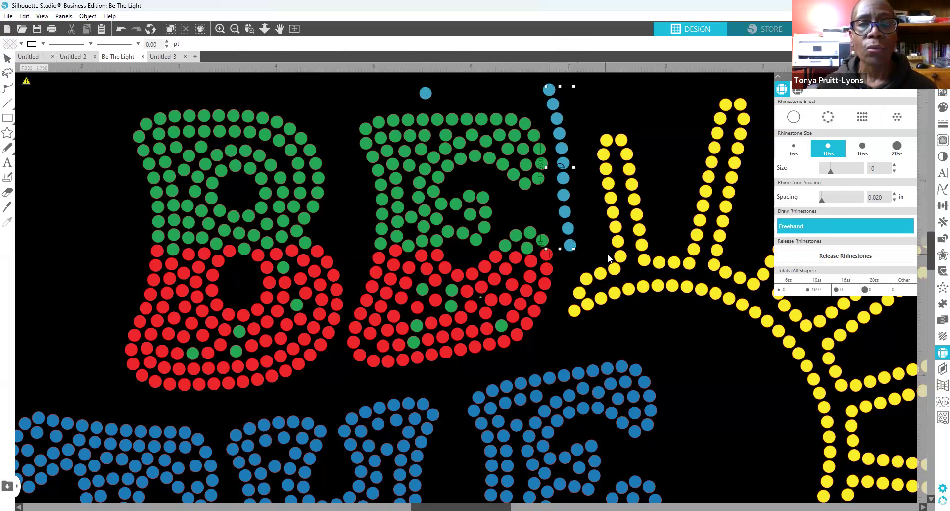
{"action": "left_click", "coordinate": [856, 261]}
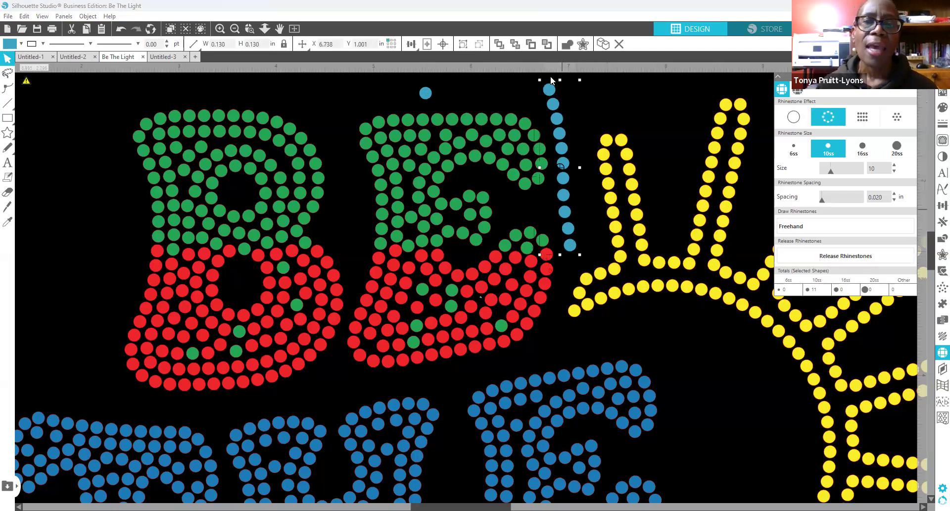
{"action": "left_click", "coordinate": [633, 95]}
{"action": "left_click_drag", "start_coordinate": [549, 89], "coordinate": [496, 86]}
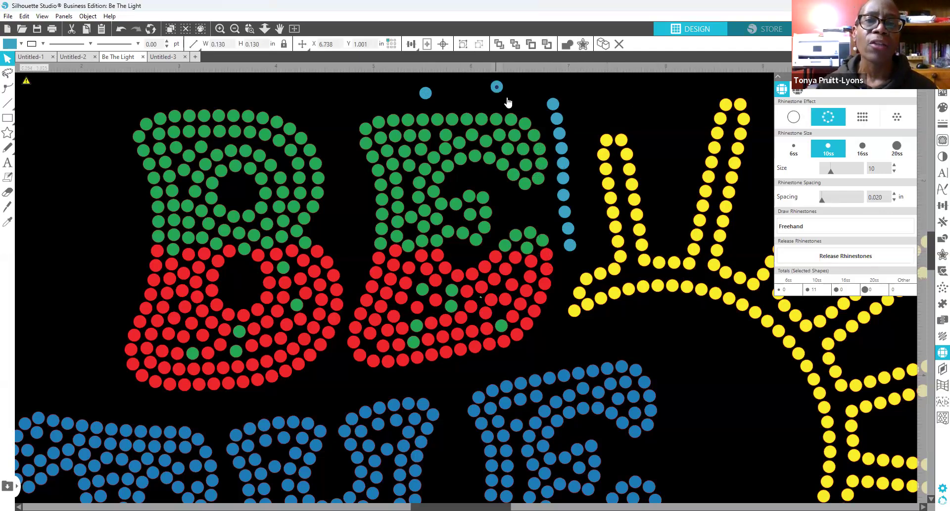
{"action": "left_click", "coordinate": [556, 127]}
{"action": "scroll", "coordinate": [556, 127], "scroll_direction": "down", "scroll_amount": 1}
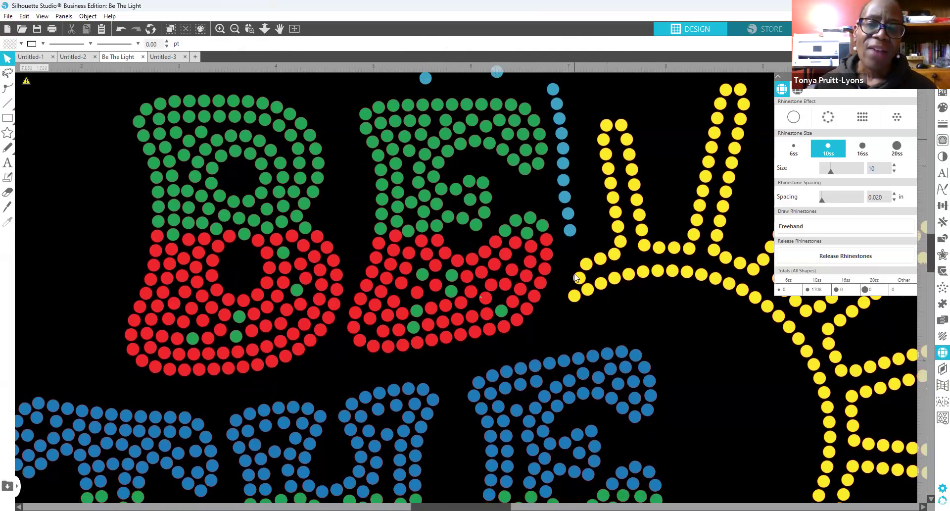
{"action": "left_click_drag", "start_coordinate": [570, 229], "coordinate": [528, 397]}
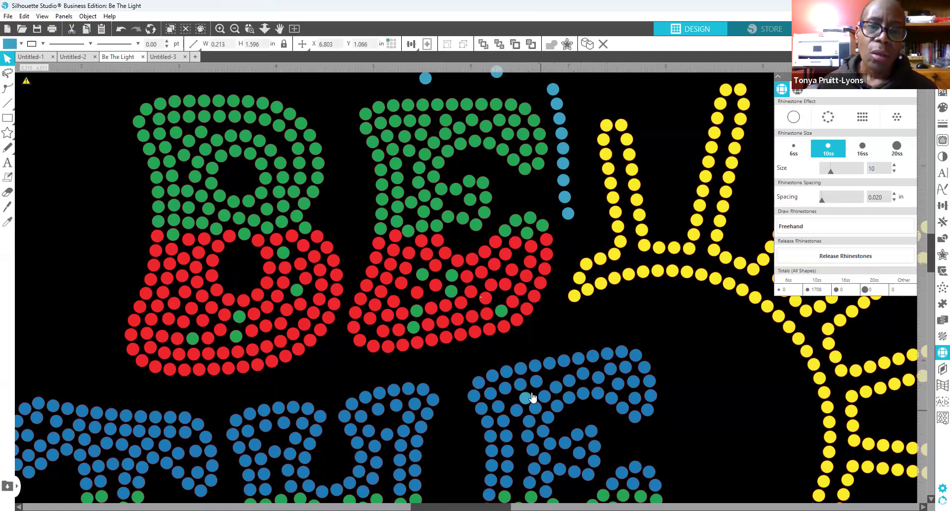
{"action": "left_click_drag", "start_coordinate": [526, 399], "coordinate": [392, 423]}
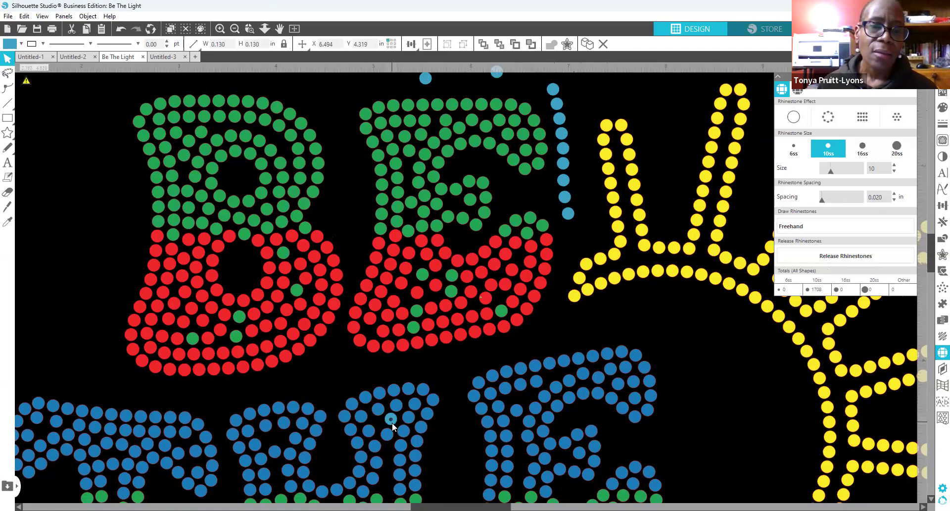
{"action": "left_click", "coordinate": [451, 420]}
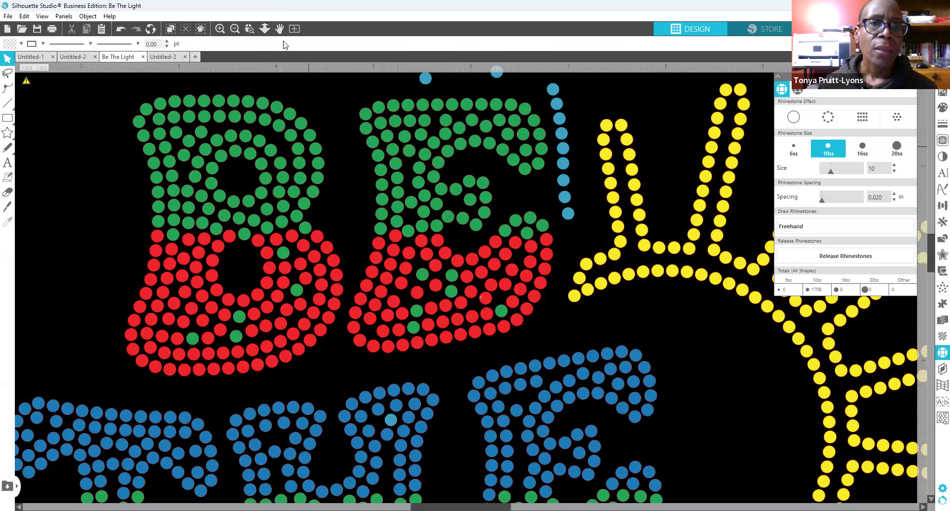
Step: Undo seven times to remove the freehand blue trail, leaving 1697 stones
{"action": "left_click", "coordinate": [122, 31]}
{"action": "left_click", "coordinate": [121, 30]}
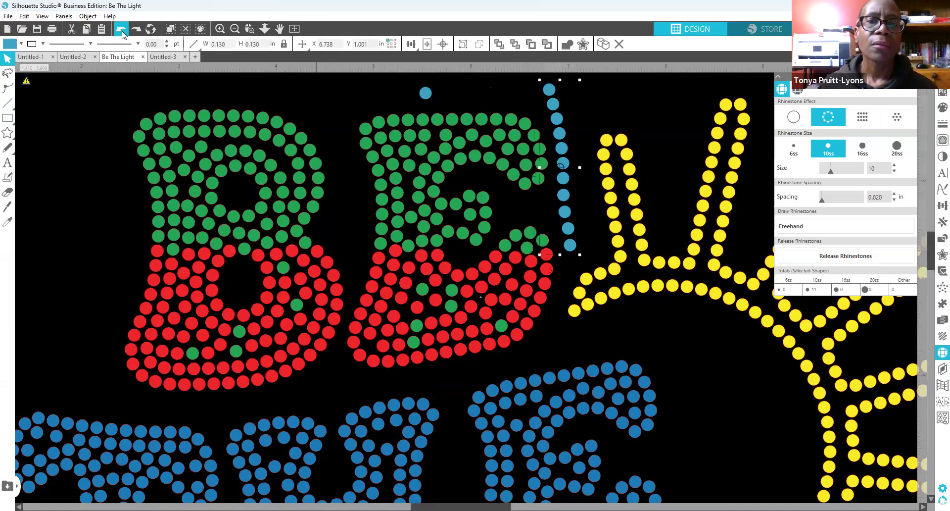
{"action": "left_click", "coordinate": [121, 31]}
{"action": "left_click", "coordinate": [121, 30]}
{"action": "left_click", "coordinate": [121, 31]}
{"action": "left_click", "coordinate": [121, 30]}
{"action": "left_click", "coordinate": [122, 31]}
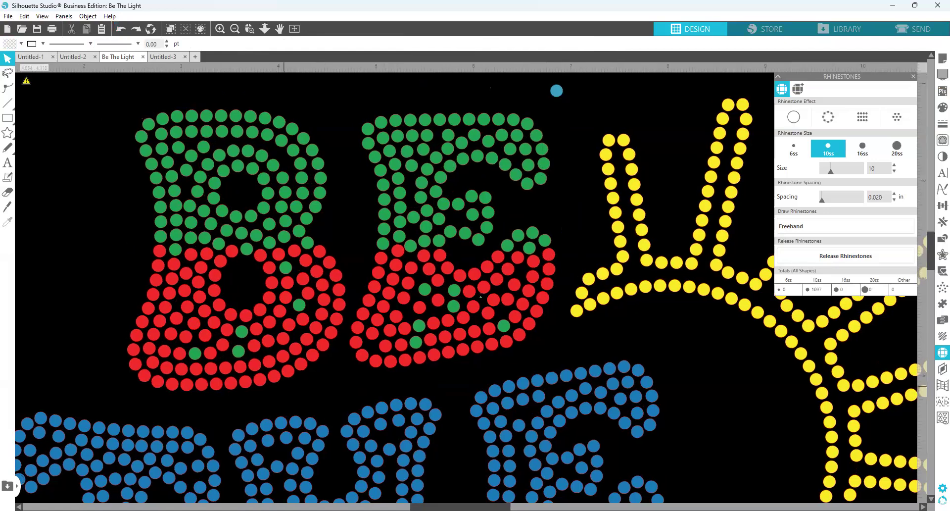
{"action": "left_click_drag", "start_coordinate": [455, 506], "coordinate": [415, 506]}
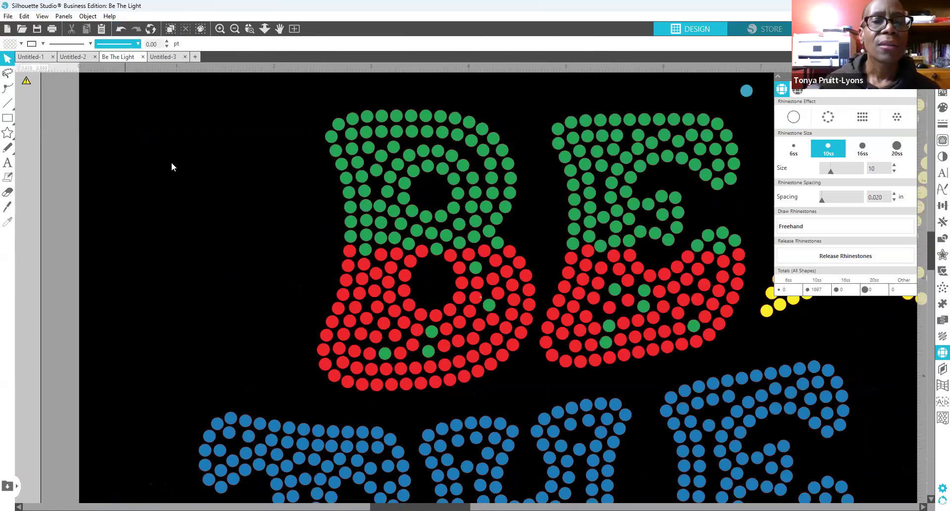
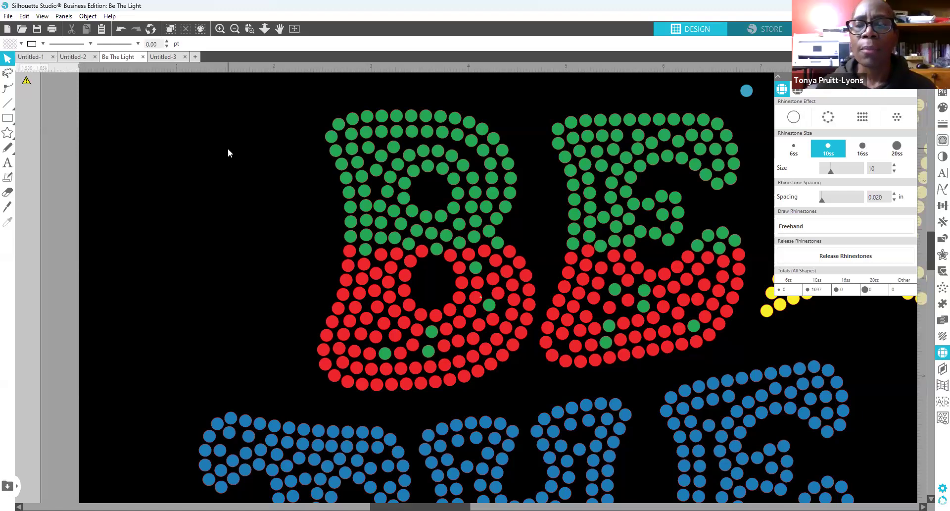
Step: Select a rhinestone and zoom out twice to show the whole Be The Light design
{"action": "left_click", "coordinate": [637, 134]}
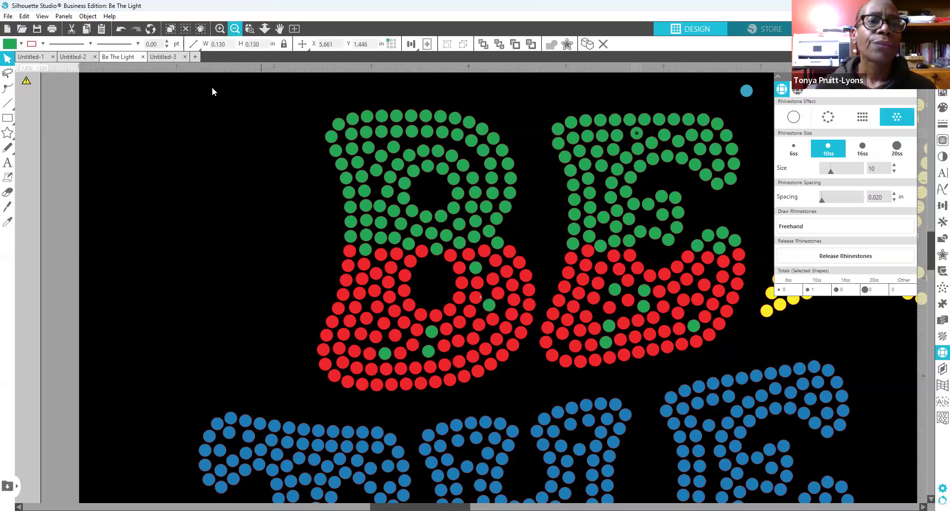
{"action": "left_click", "coordinate": [235, 29]}
{"action": "left_click", "coordinate": [234, 29]}
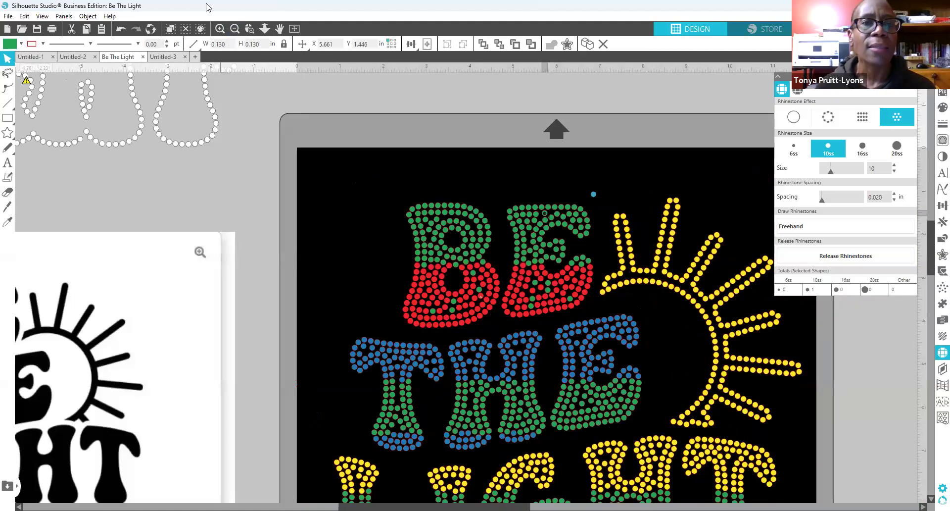
Step: Delete the lone blue stone above the design, leaving 1692 stones, then select the whole design
{"action": "scroll", "coordinate": [276, 129], "scroll_direction": "down", "scroll_amount": 3}
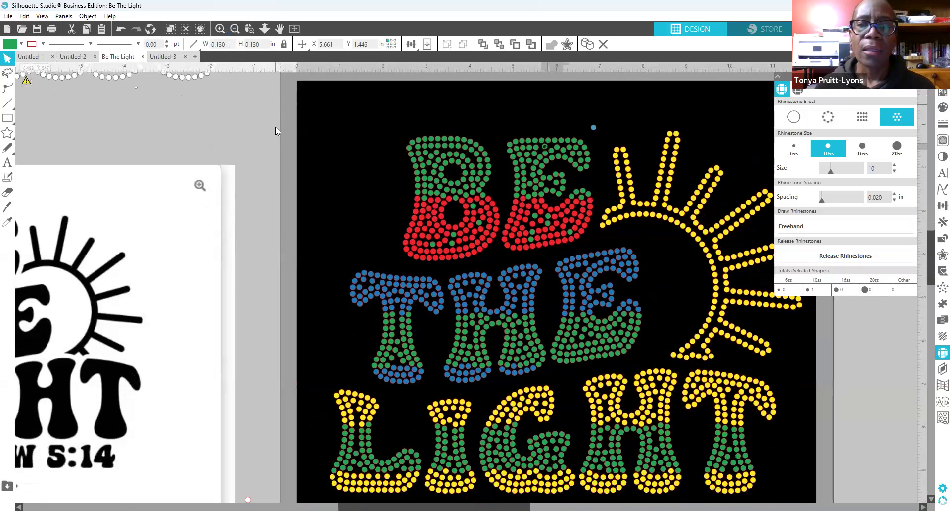
{"action": "scroll", "coordinate": [276, 127], "scroll_direction": "down", "scroll_amount": 1}
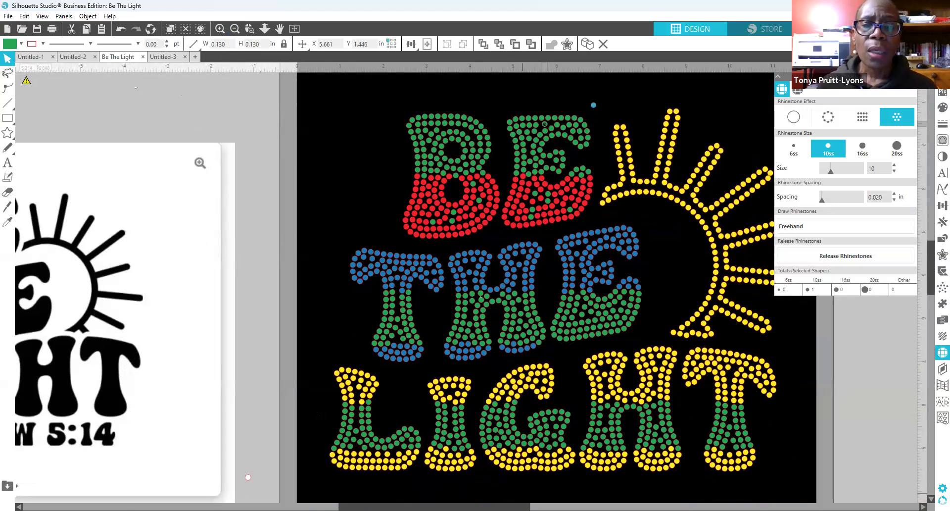
{"action": "scroll", "coordinate": [324, 299], "scroll_direction": "right", "scroll_amount": 4}
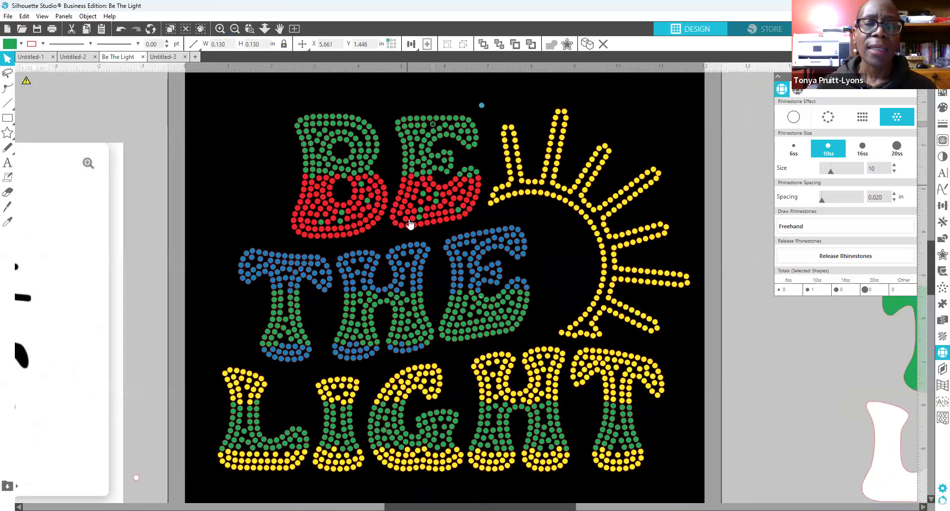
{"action": "scroll", "coordinate": [411, 224], "scroll_direction": "down", "scroll_amount": 3}
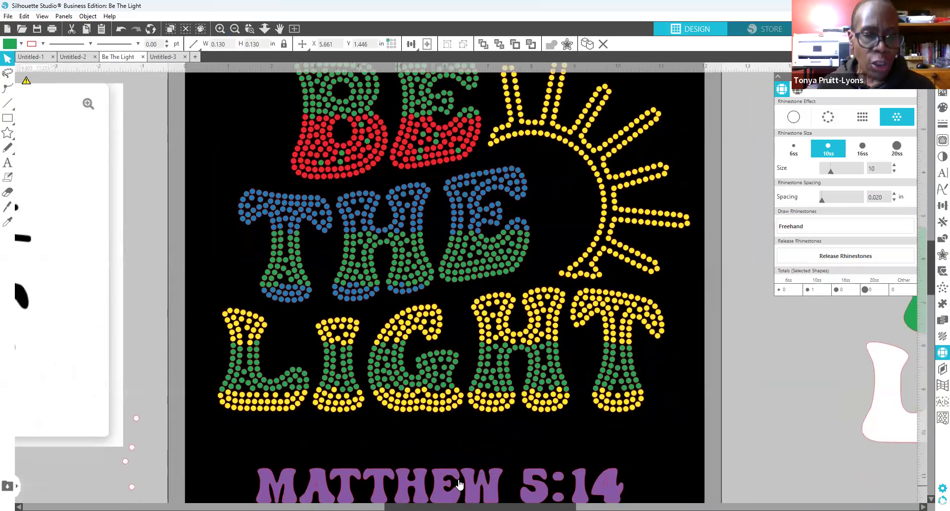
{"action": "scroll", "coordinate": [400, 435], "scroll_direction": "up", "scroll_amount": 3}
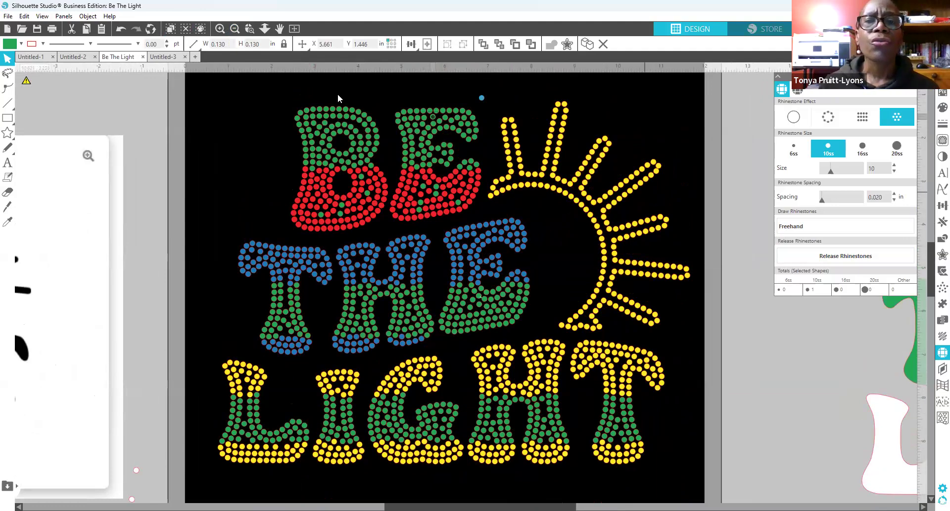
{"action": "left_click", "coordinate": [481, 97]}
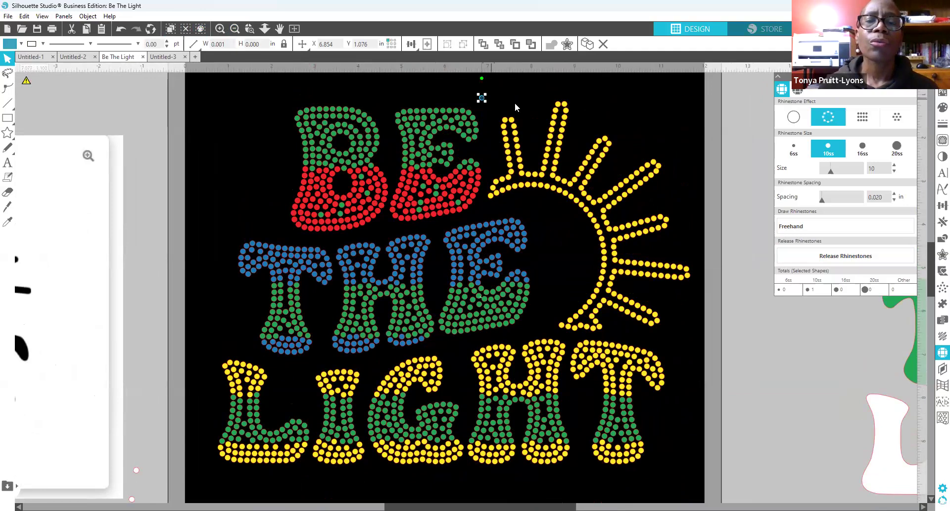
{"action": "key", "text": "Delete"}
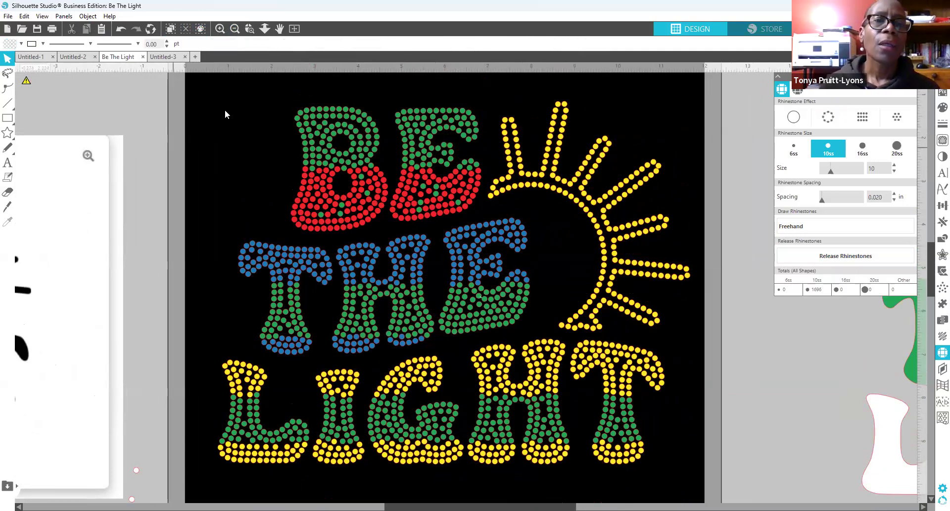
{"action": "left_click_drag", "start_coordinate": [222, 335], "coordinate": [693, 485]}
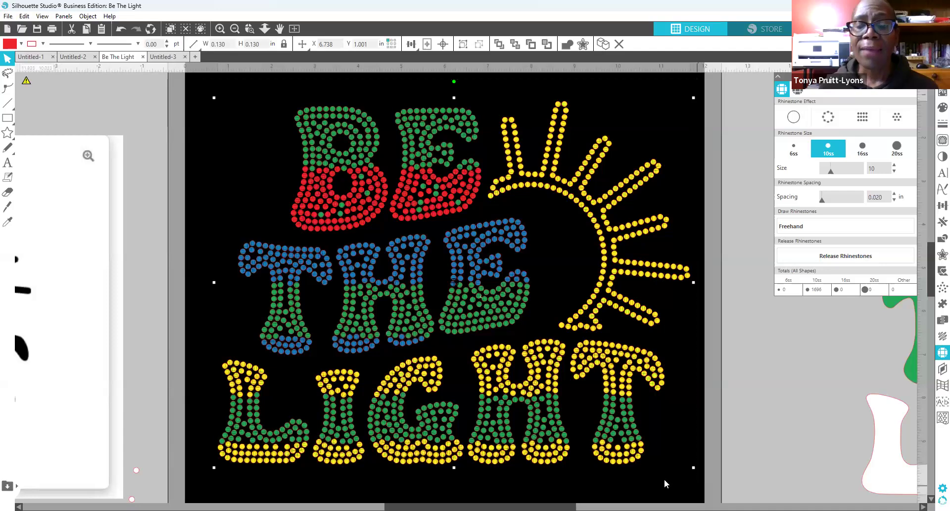
{"action": "right_click", "coordinate": [625, 459]}
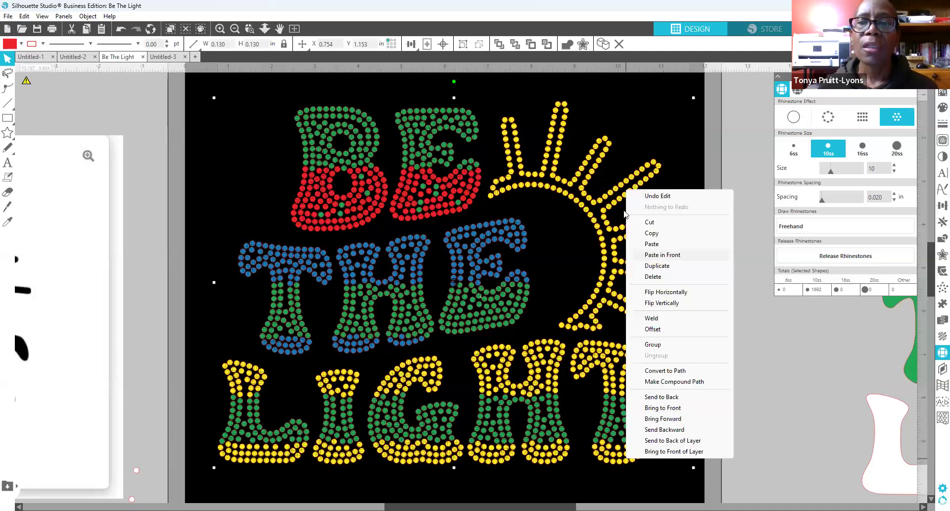
Step: Copy the Be The Light rhinestone design and paste it into a new document
{"action": "left_click", "coordinate": [652, 233]}
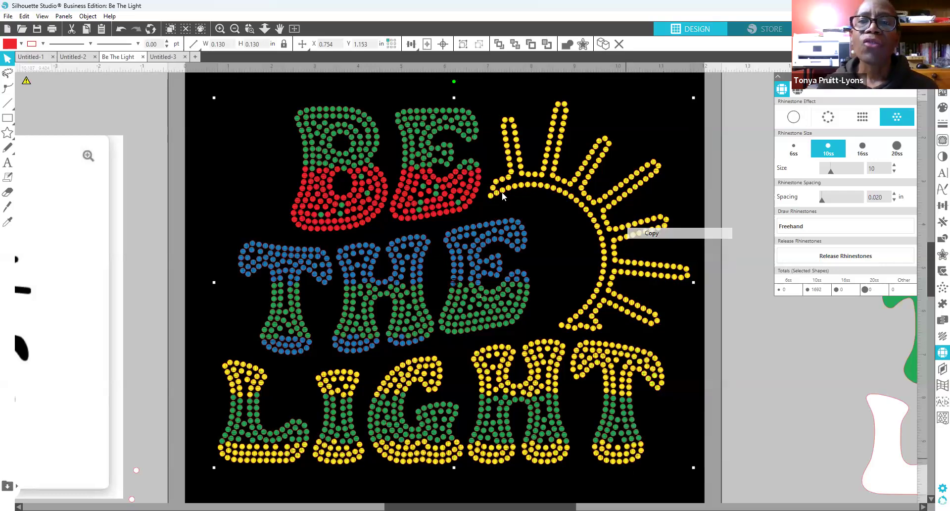
{"action": "left_click", "coordinate": [195, 57]}
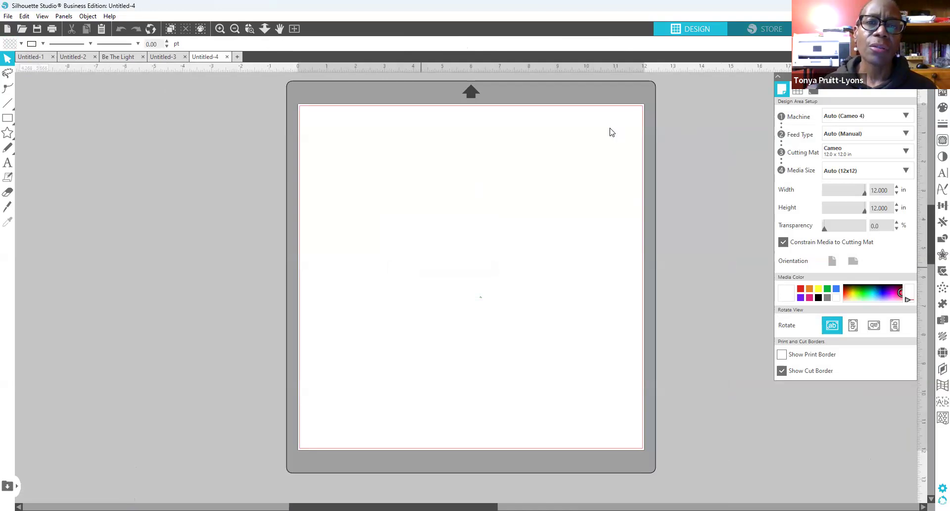
{"action": "key", "text": "ctrl+v"}
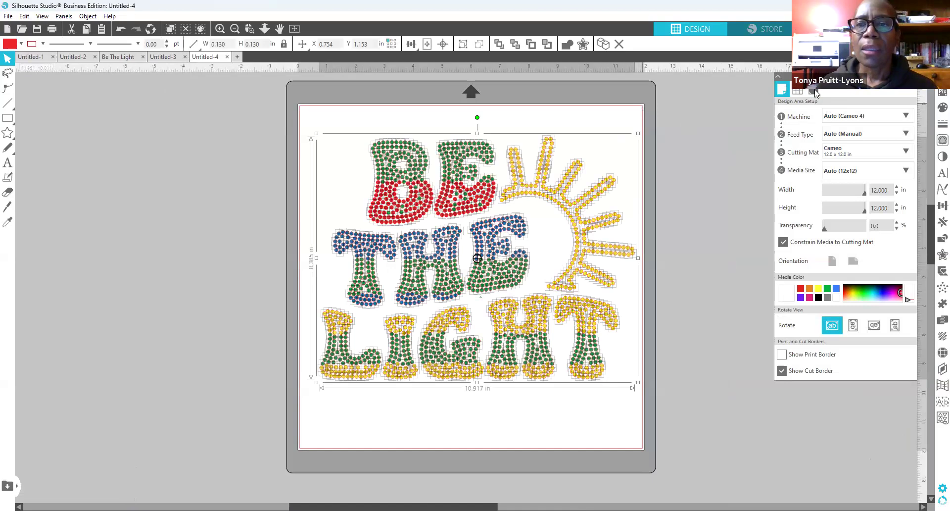
Step: Set the 12x12 mat's media colour to black and select the whole pasted design
{"action": "left_click", "coordinate": [642, 103]}
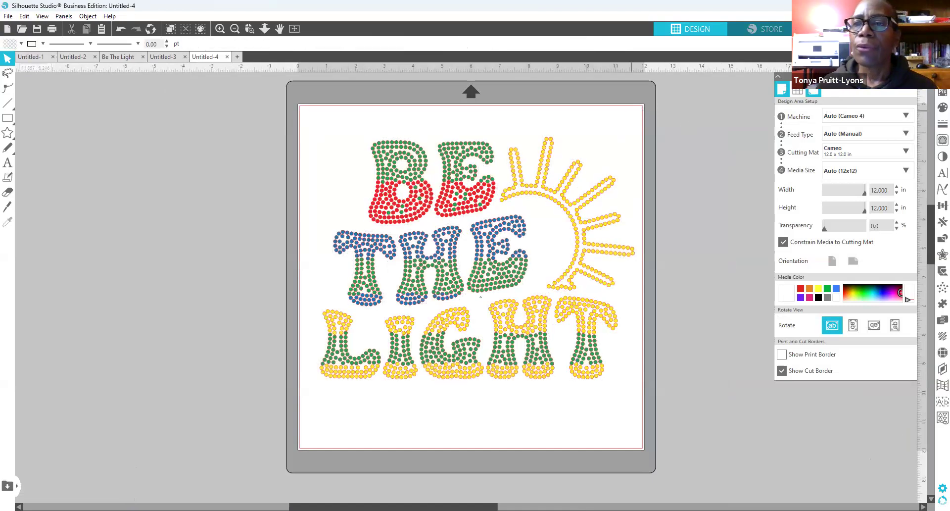
{"action": "left_click", "coordinate": [912, 76]}
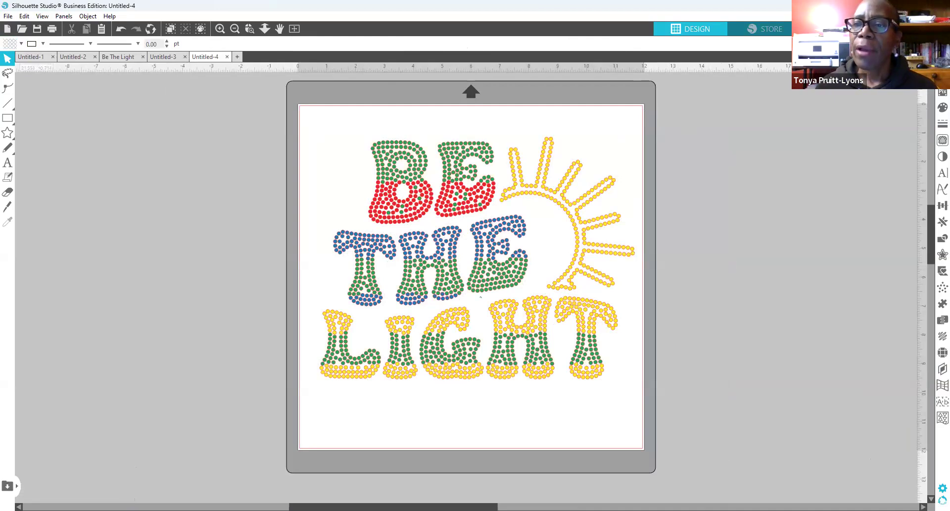
{"action": "left_click", "coordinate": [818, 298]}
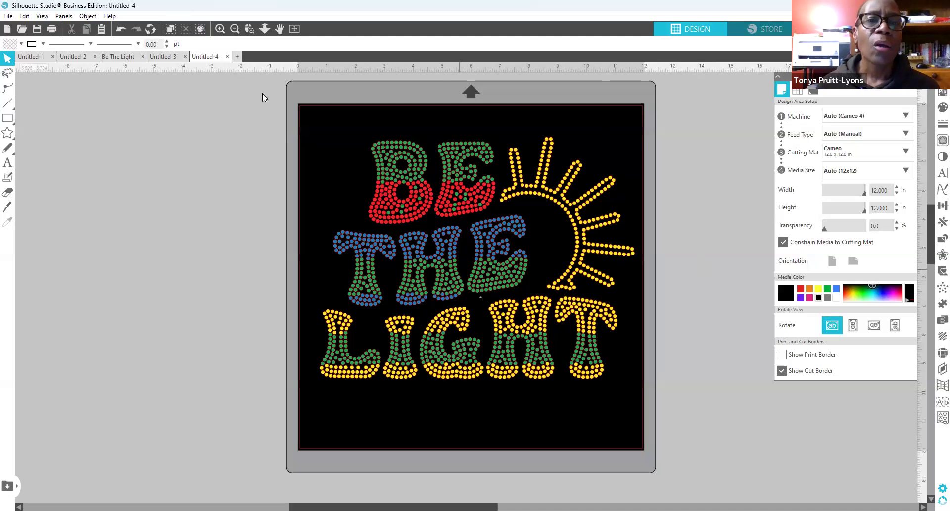
{"action": "left_click_drag", "start_coordinate": [310, 123], "coordinate": [347, 371]}
{"action": "left_click_drag", "start_coordinate": [486, 408], "coordinate": [639, 406]}
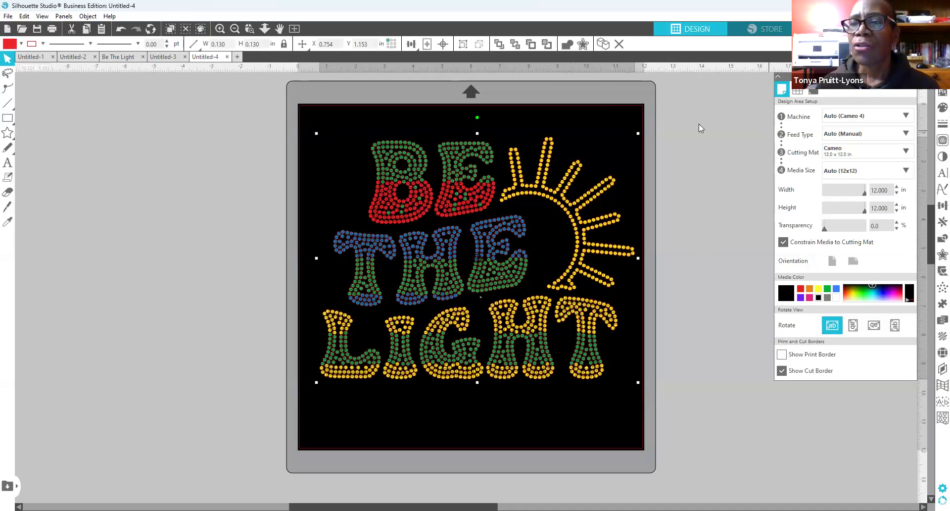
Step: Set the copied rhinestones' line colour to transparent so only their fill colours show
{"action": "left_click", "coordinate": [937, 127]}
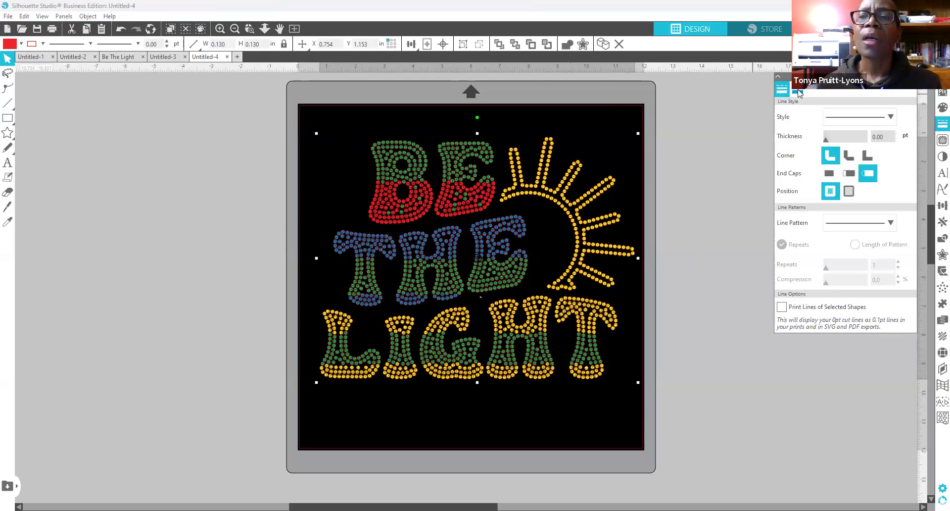
{"action": "left_click", "coordinate": [799, 92]}
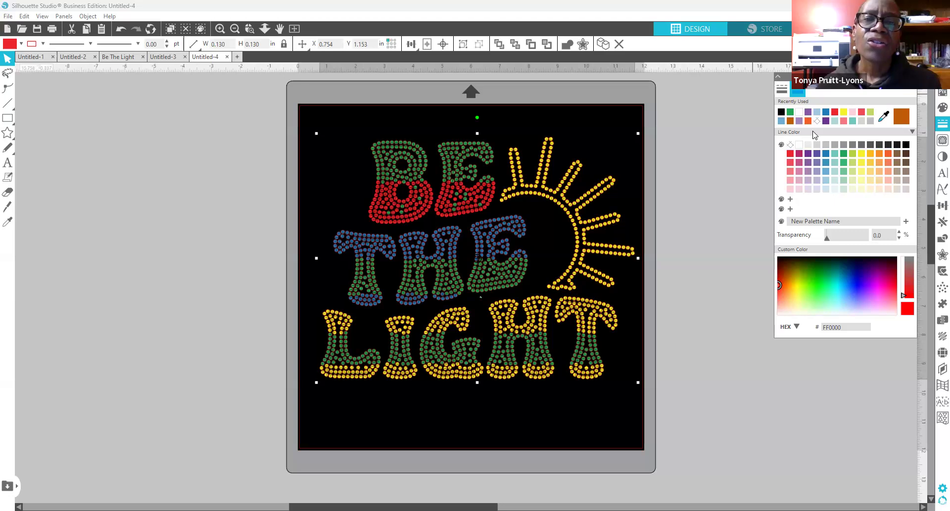
{"action": "left_click", "coordinate": [791, 145]}
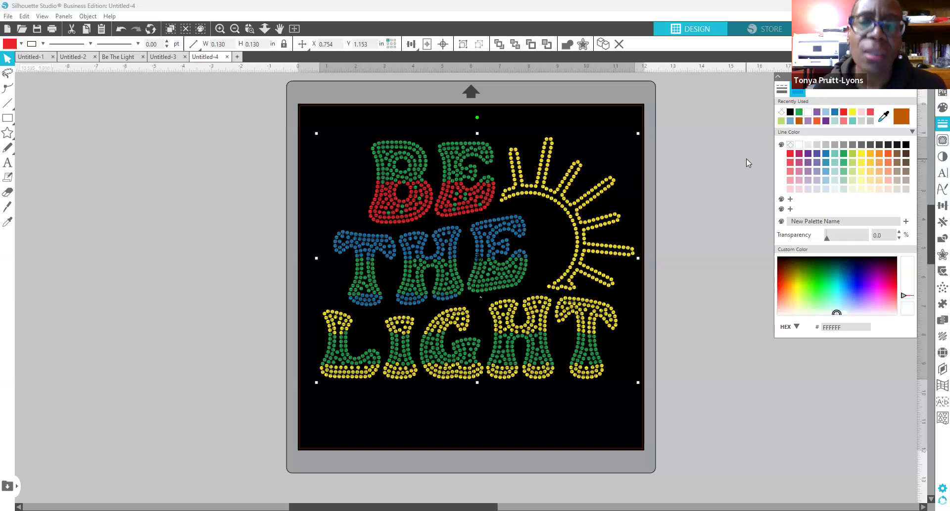
{"action": "left_click", "coordinate": [701, 159]}
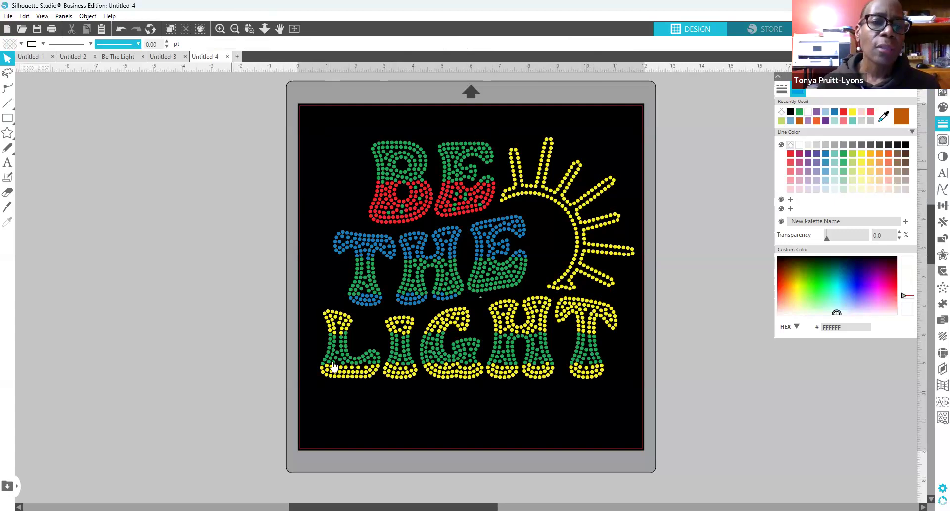
{"action": "left_click", "coordinate": [349, 365]}
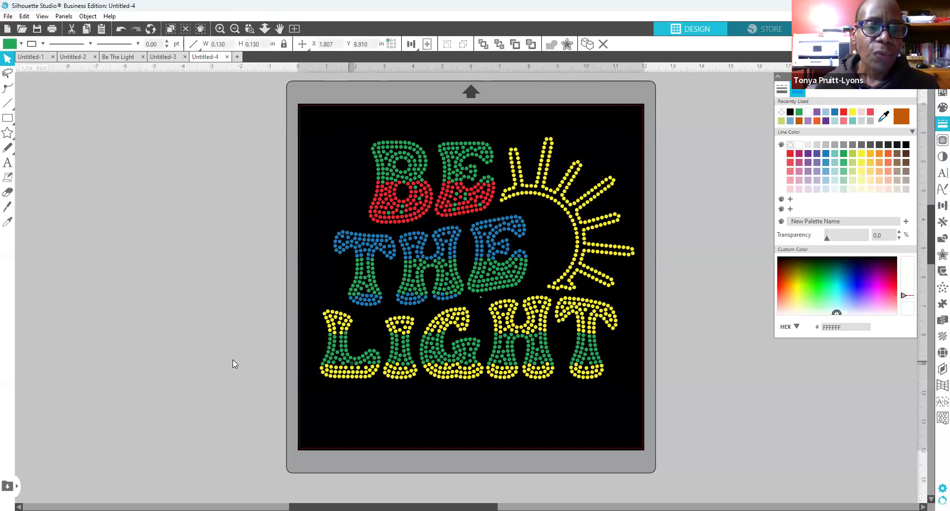
{"action": "left_click", "coordinate": [225, 227]}
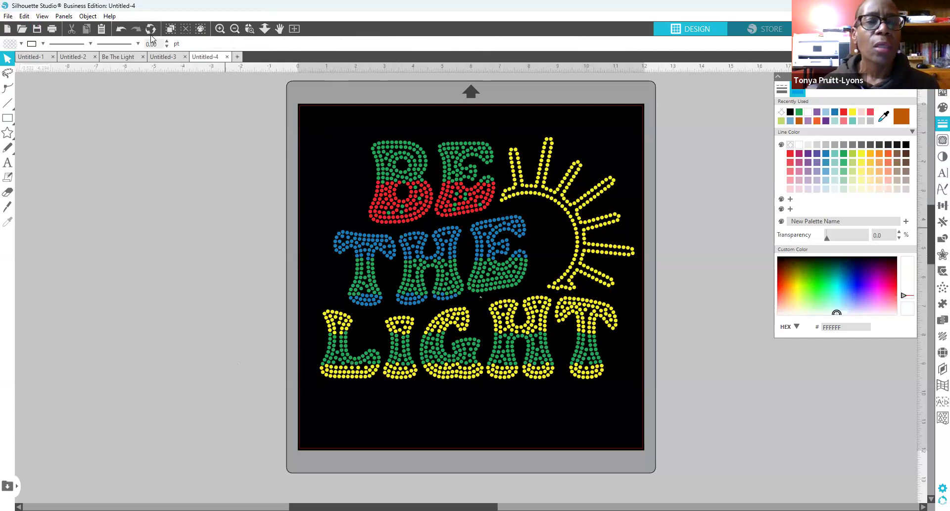
Step: Set Select by Color to By Fill and marquee-select the whole rhinestone design
{"action": "left_click", "coordinate": [64, 16]}
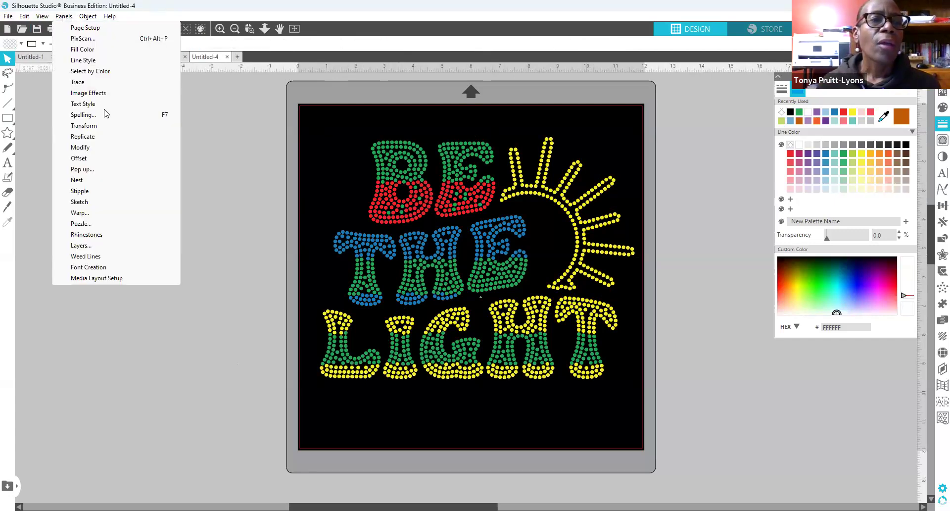
{"action": "left_click", "coordinate": [103, 72]}
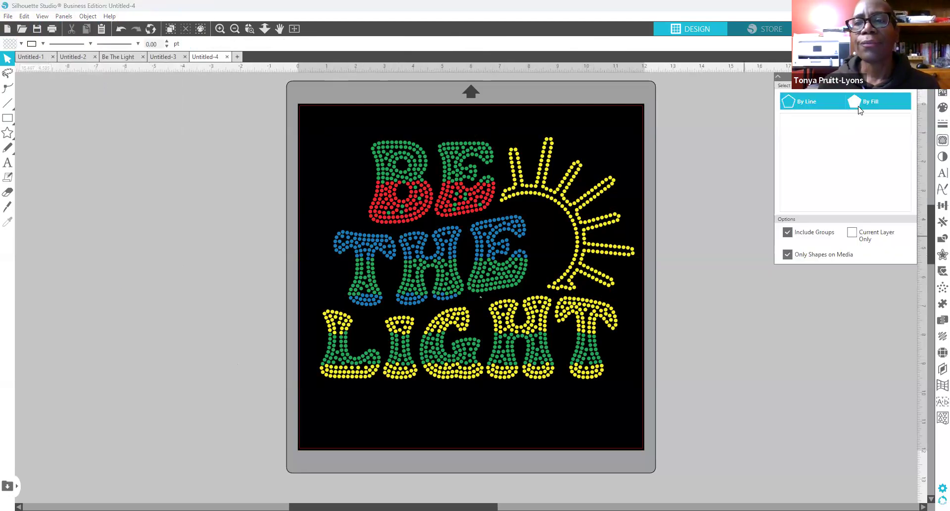
{"action": "left_click", "coordinate": [860, 108]}
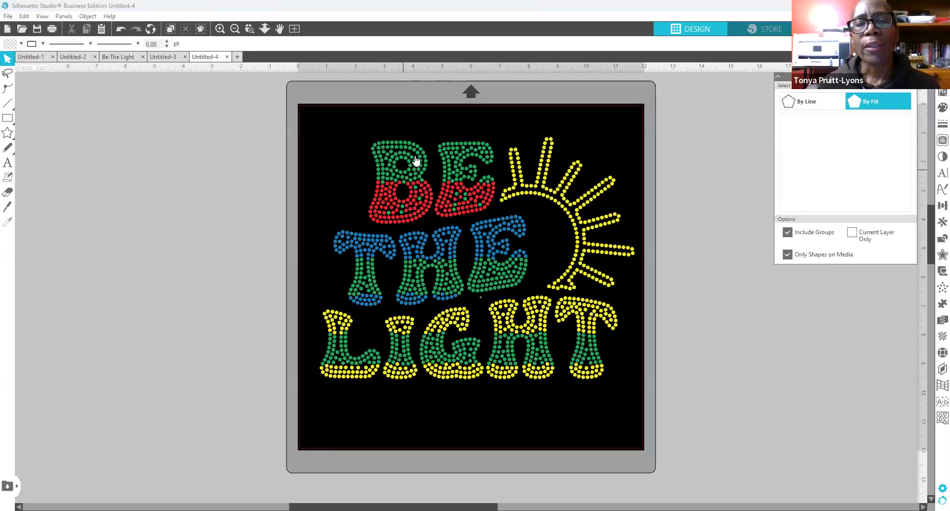
{"action": "left_click_drag", "start_coordinate": [304, 123], "coordinate": [645, 431]}
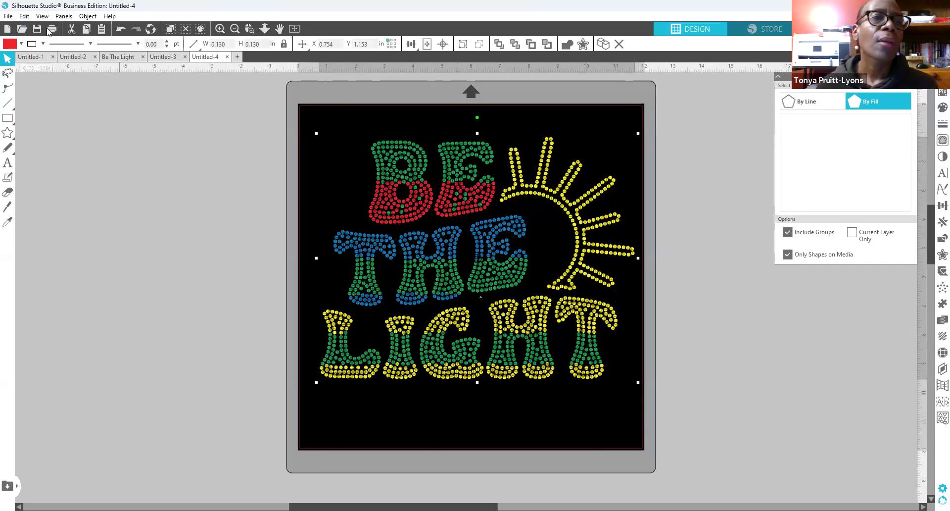
Step: Try By Line, return to By Fill, then visit Untitled-3 and come back to Be The Light
{"action": "left_click", "coordinate": [64, 16]}
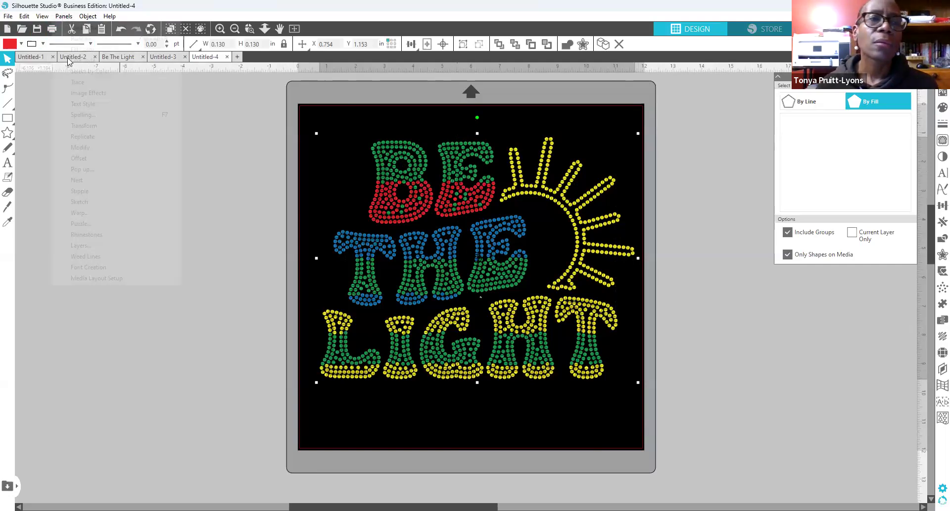
{"action": "left_click", "coordinate": [276, 149]}
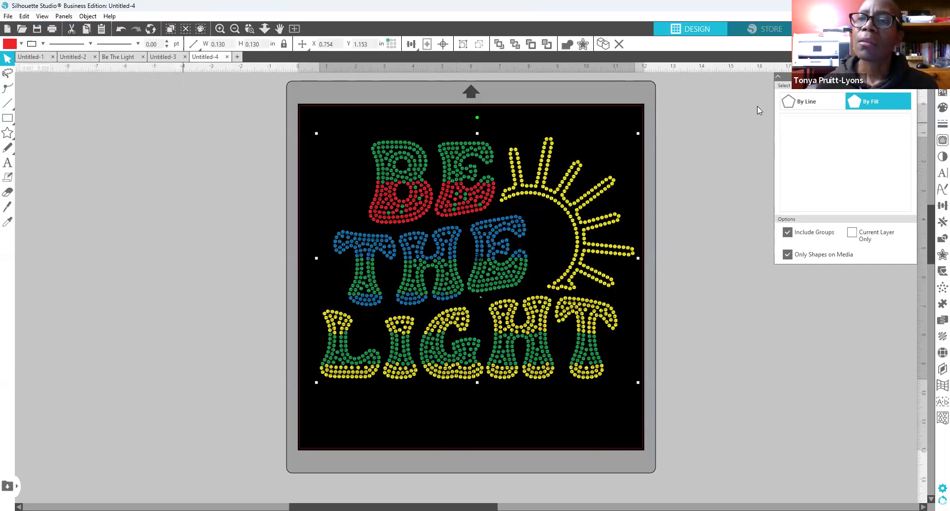
{"action": "left_click", "coordinate": [810, 107]}
{"action": "left_click", "coordinate": [857, 106]}
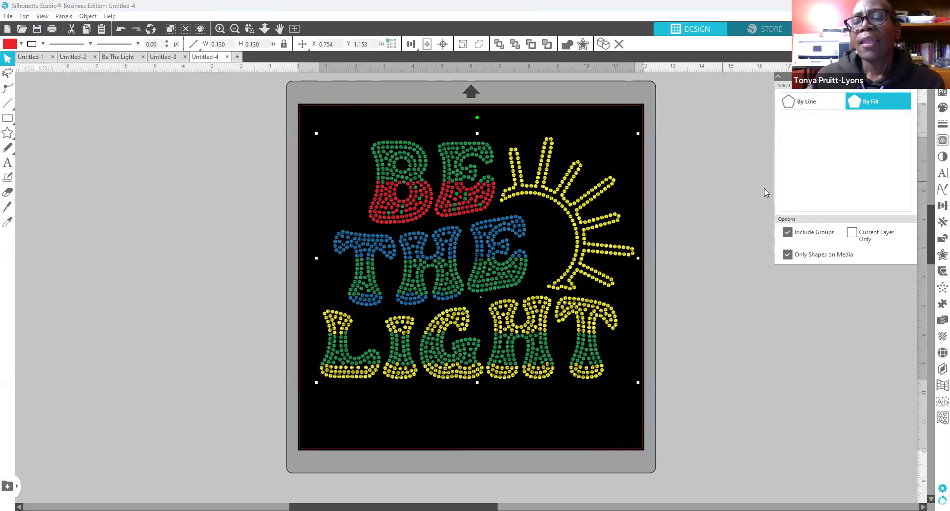
{"action": "left_click", "coordinate": [707, 167]}
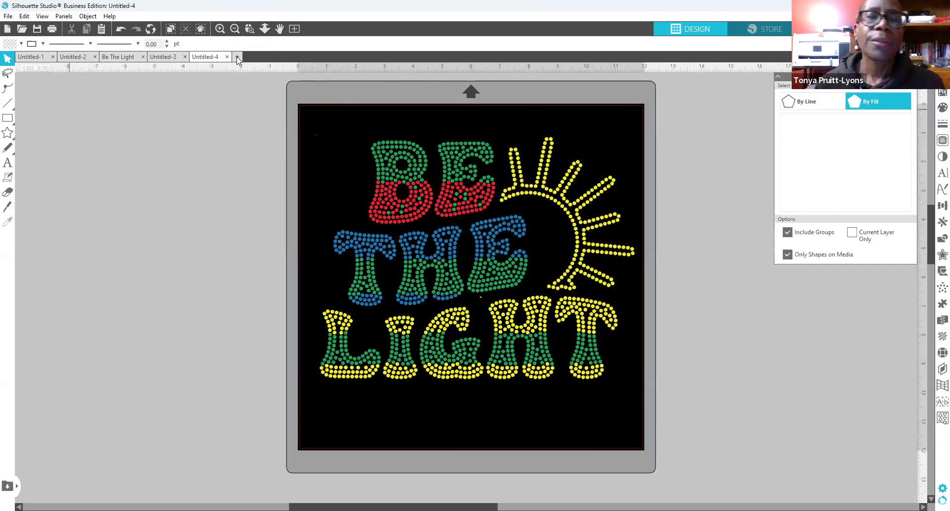
{"action": "left_click", "coordinate": [415, 158]}
{"action": "left_click", "coordinate": [261, 156]}
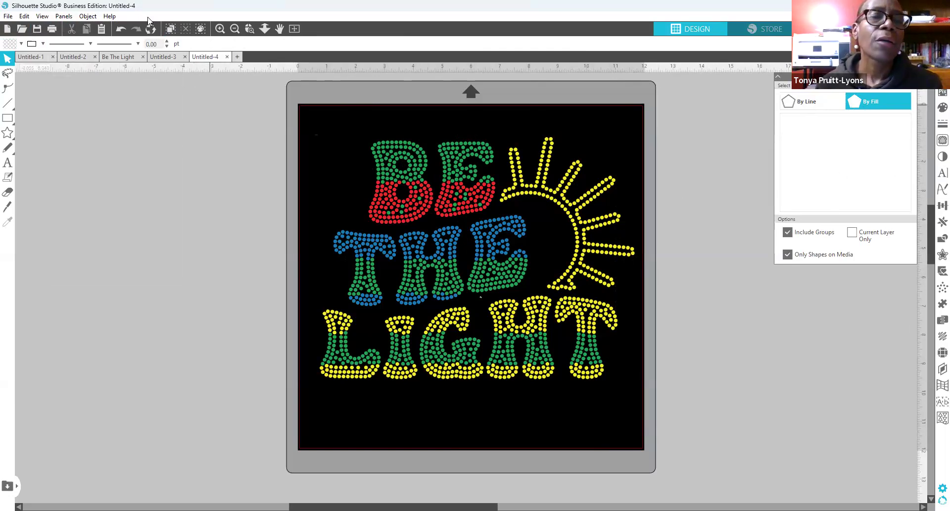
{"action": "left_click", "coordinate": [168, 57]}
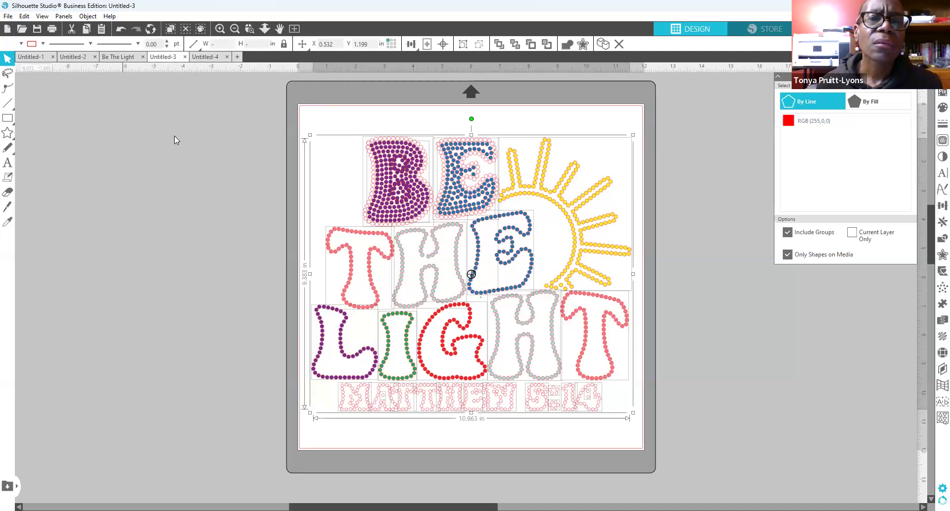
{"action": "left_click", "coordinate": [118, 57]}
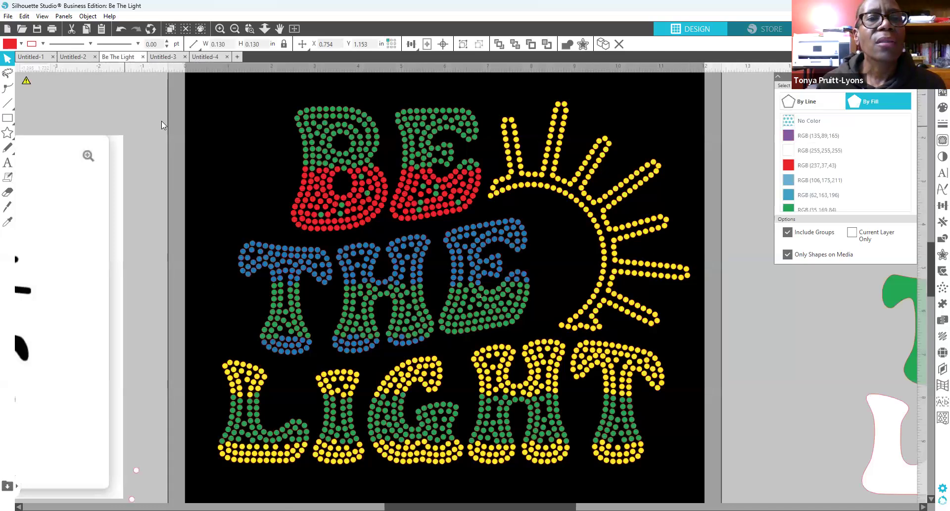
Step: Select every green RGB (35,169,84) rhinestone by fill colour and group them
{"action": "left_click", "coordinate": [214, 119]}
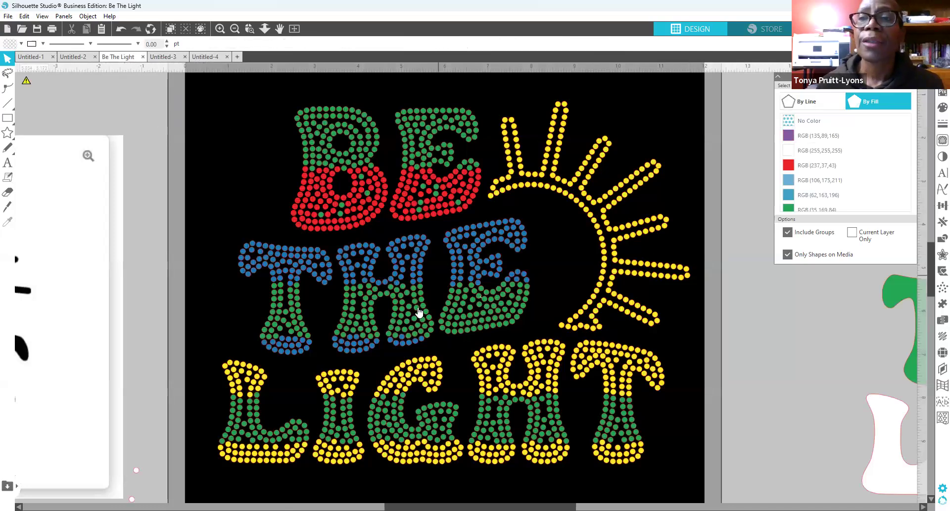
{"action": "scroll", "coordinate": [727, 310], "scroll_direction": "down", "scroll_amount": 3}
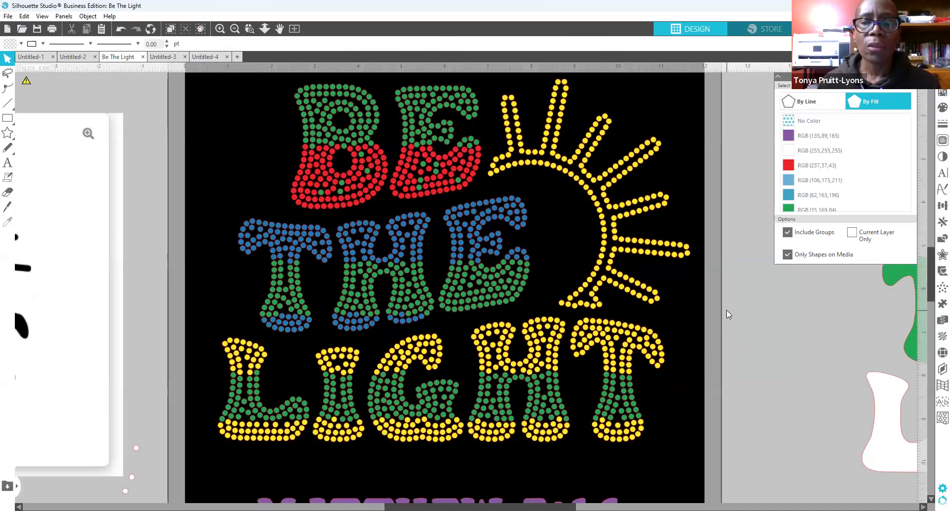
{"action": "scroll", "coordinate": [726, 310], "scroll_direction": "down", "scroll_amount": 2}
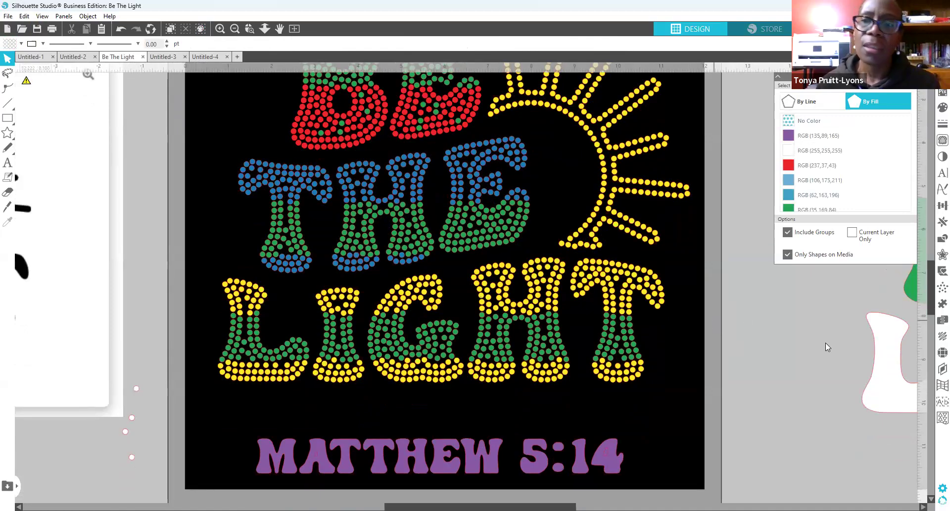
{"action": "scroll", "coordinate": [769, 328], "scroll_direction": "up", "scroll_amount": 3}
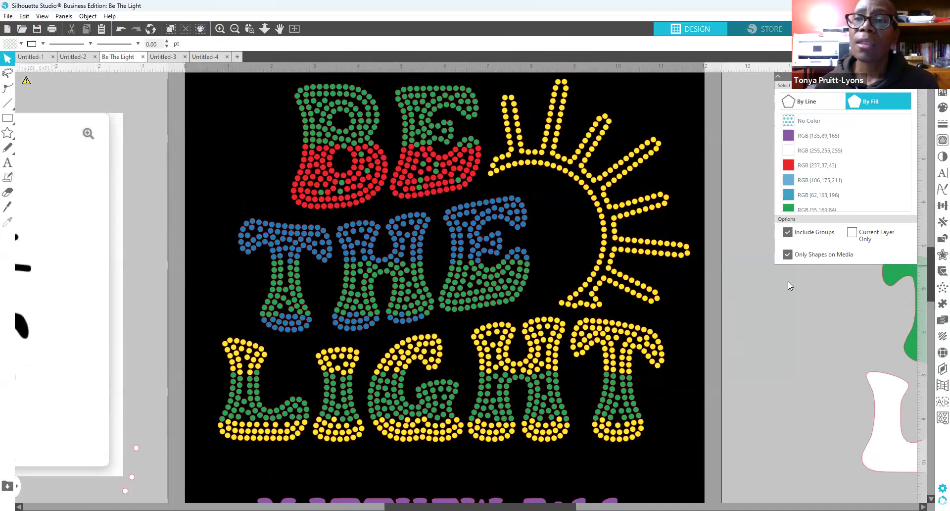
{"action": "left_click", "coordinate": [788, 209]}
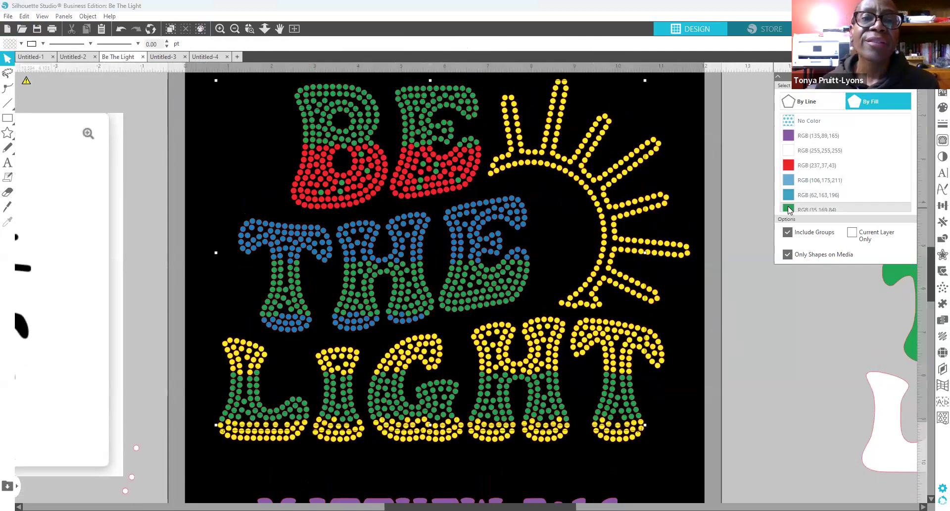
{"action": "right_click", "coordinate": [628, 397]}
{"action": "left_click", "coordinate": [669, 284]}
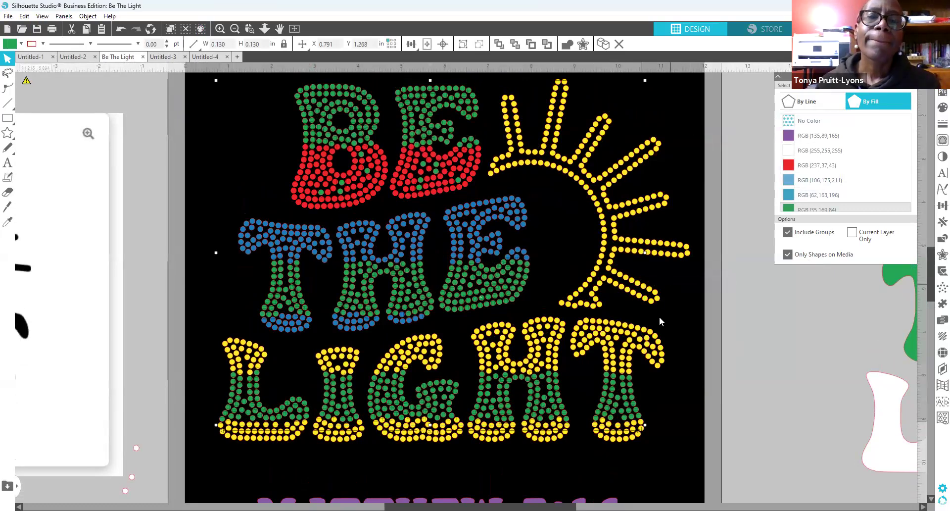
Step: Make the green group a compound path and refill it green, hex 22A954
{"action": "right_click", "coordinate": [624, 390]}
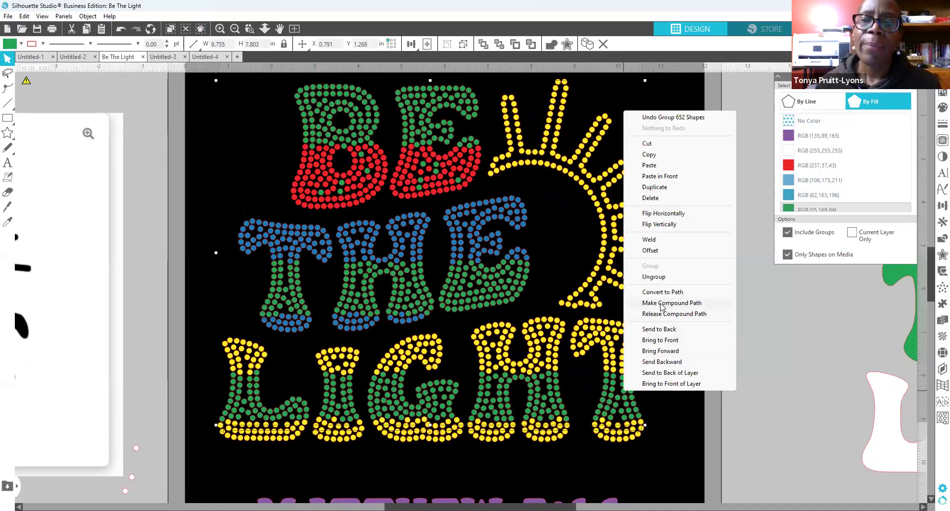
{"action": "left_click", "coordinate": [661, 308]}
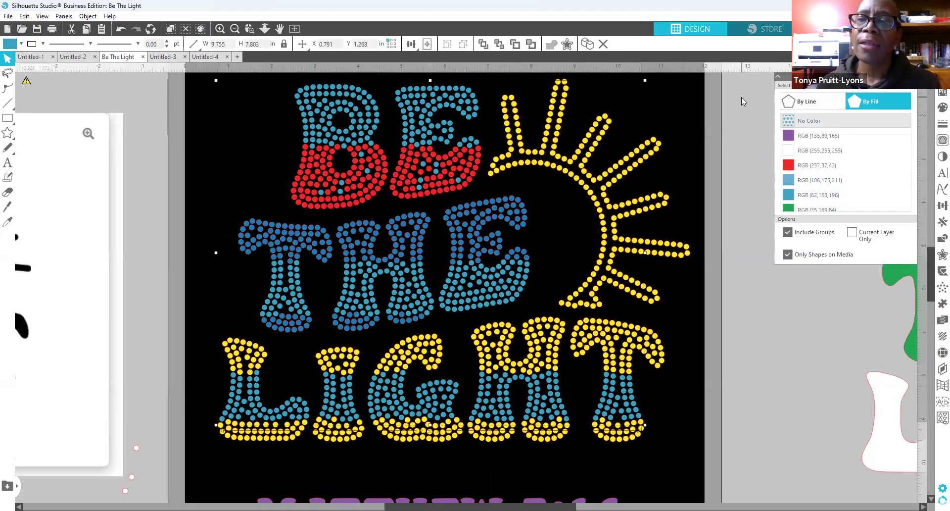
{"action": "left_click", "coordinate": [942, 107]}
{"action": "left_click", "coordinate": [800, 112]}
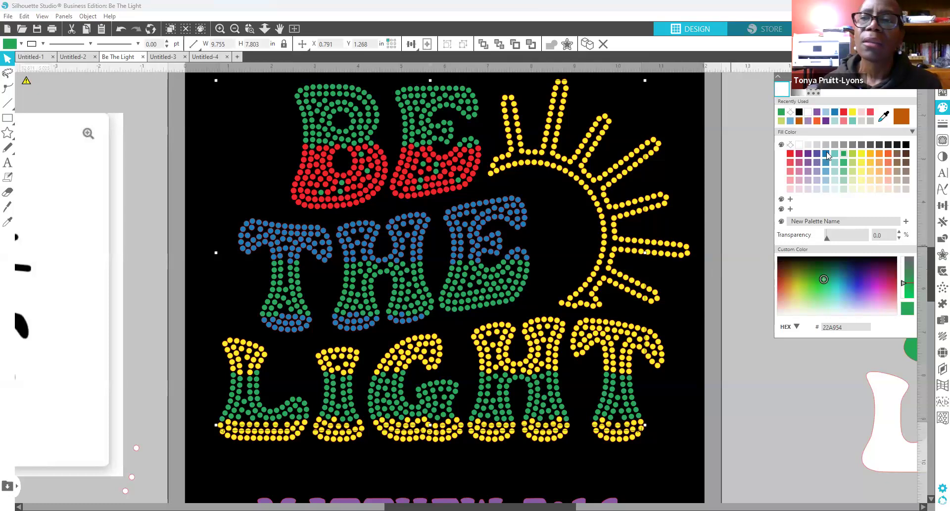
{"action": "left_click", "coordinate": [64, 16]}
{"action": "left_click", "coordinate": [91, 71]}
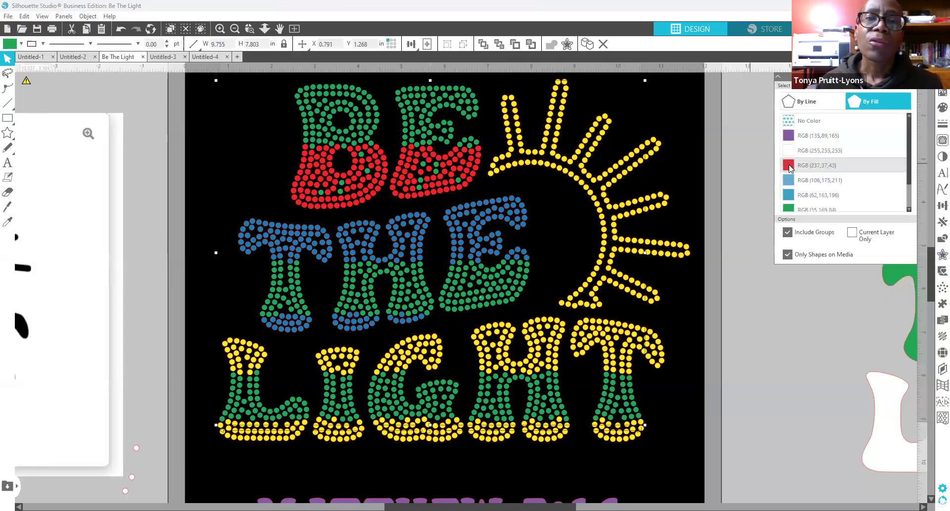
Step: Select the red rhinestones in BE by colour, group them and make a compound path
{"action": "left_click", "coordinate": [790, 167]}
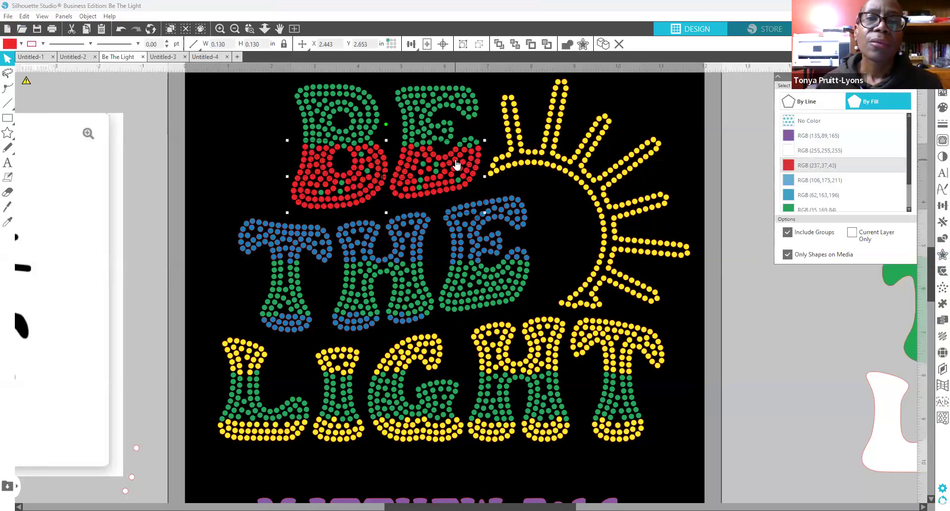
{"action": "right_click", "coordinate": [468, 251]}
{"action": "left_click", "coordinate": [495, 315]}
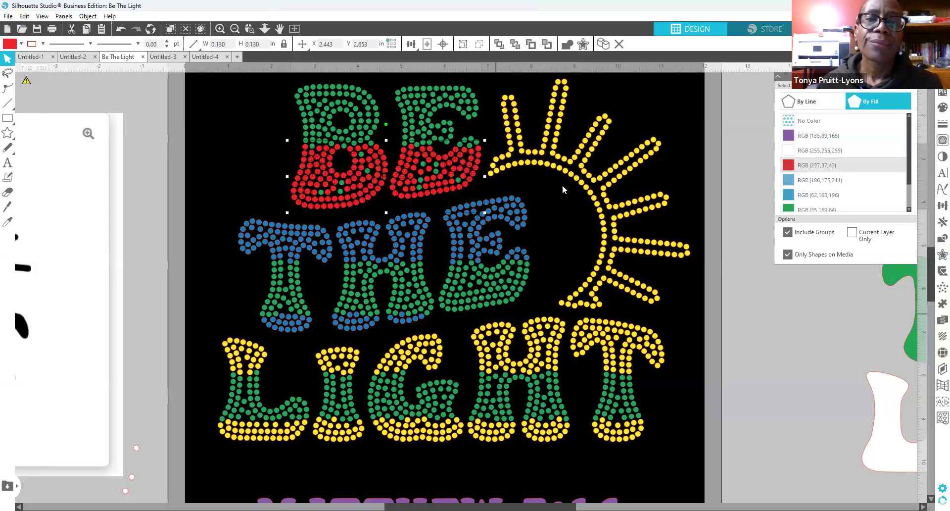
{"action": "right_click", "coordinate": [470, 171]}
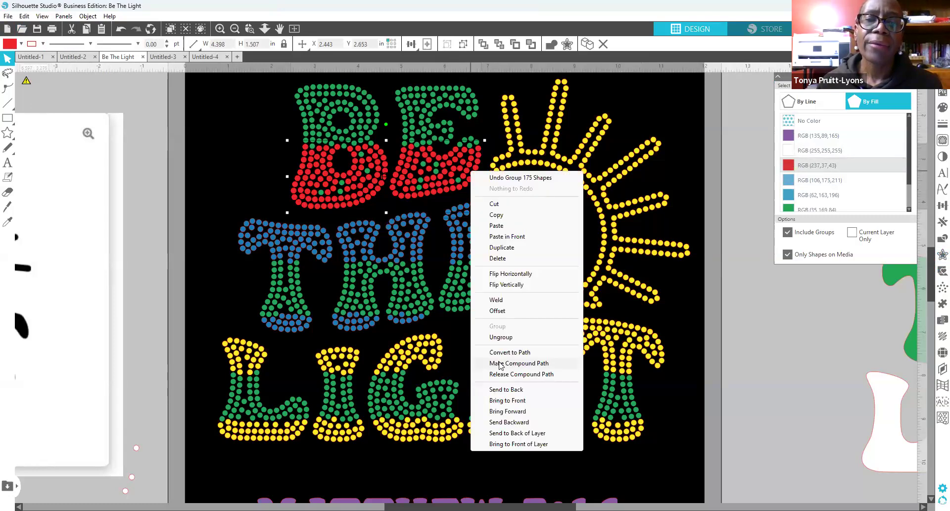
{"action": "left_click", "coordinate": [500, 364]}
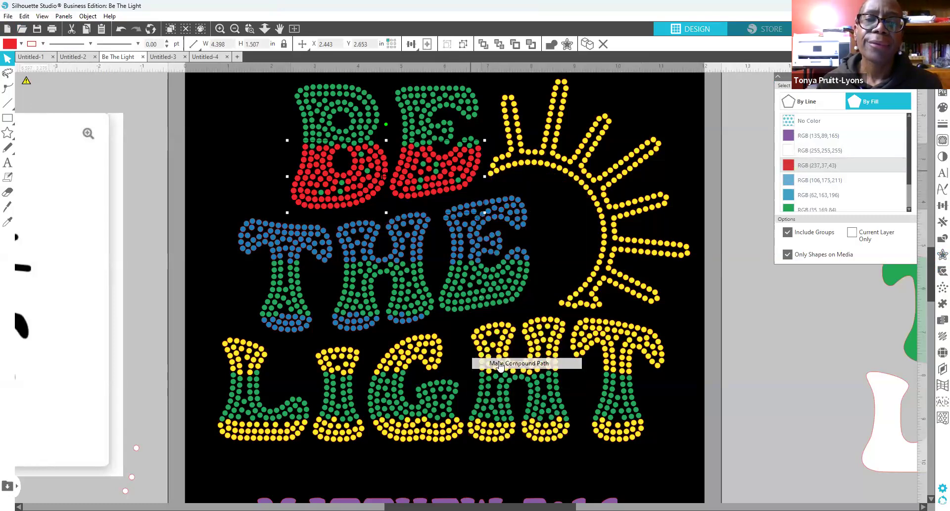
Step: Refill the BE compound path with dark blue, hex 1B7CB7
{"action": "left_click", "coordinate": [786, 182]}
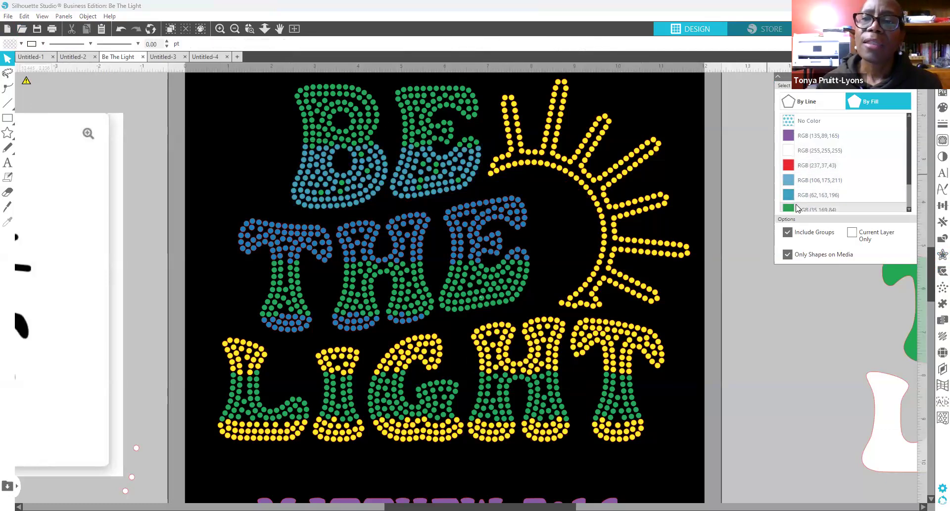
{"action": "left_click", "coordinate": [790, 198]}
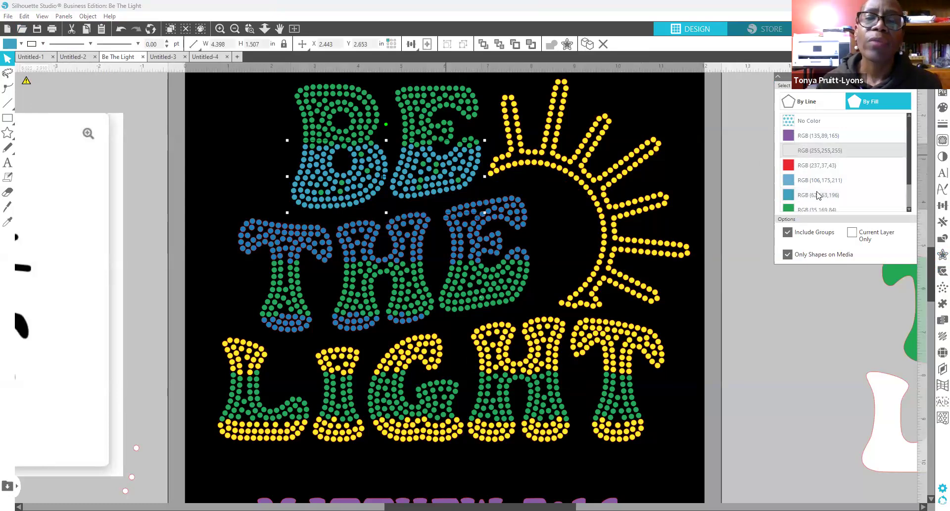
{"action": "left_click", "coordinate": [940, 108]}
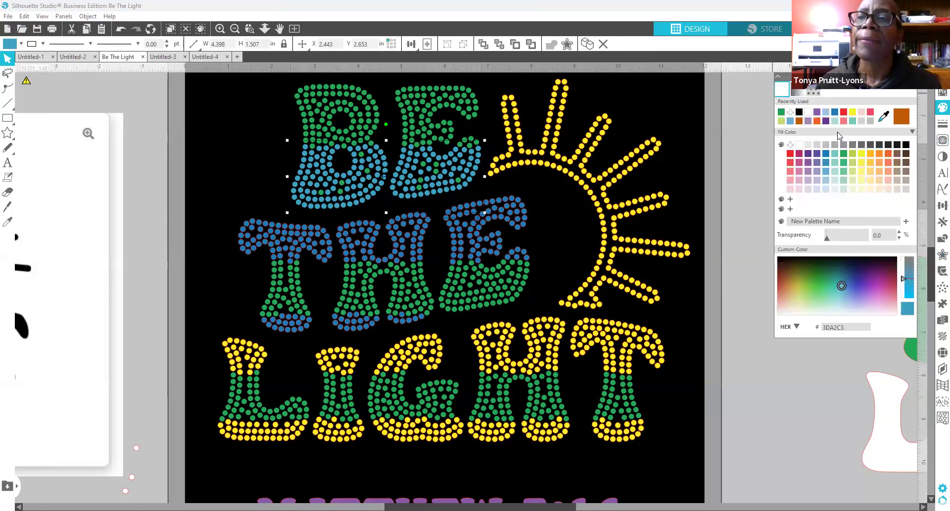
{"action": "left_click", "coordinate": [790, 154]}
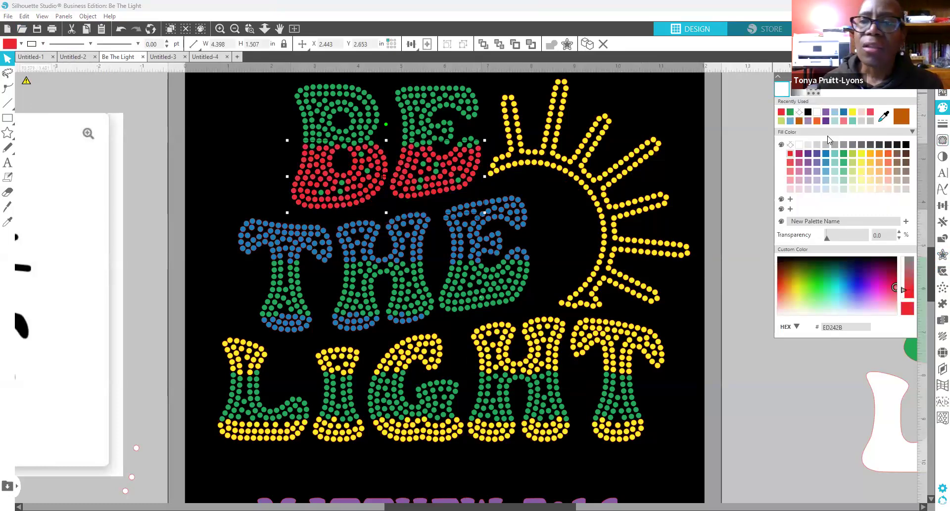
{"action": "left_click", "coordinate": [791, 121]}
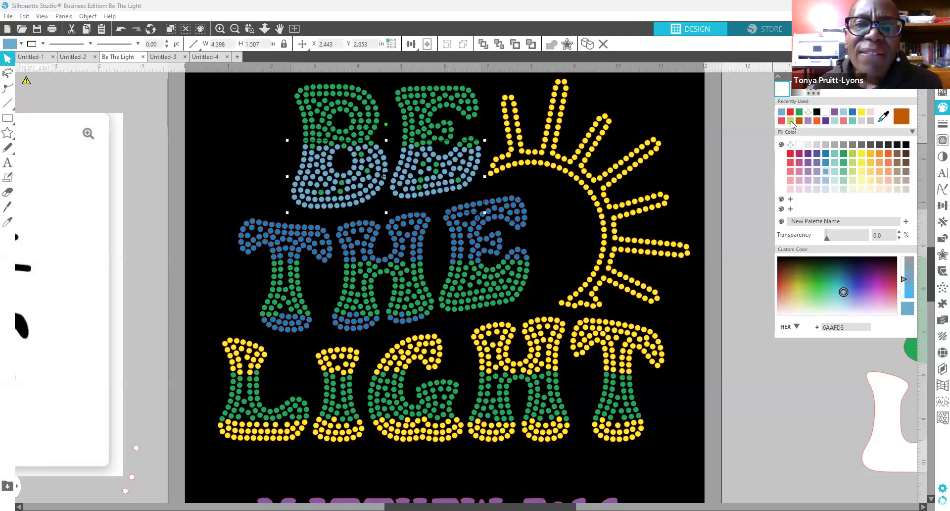
{"action": "left_click", "coordinate": [852, 113]}
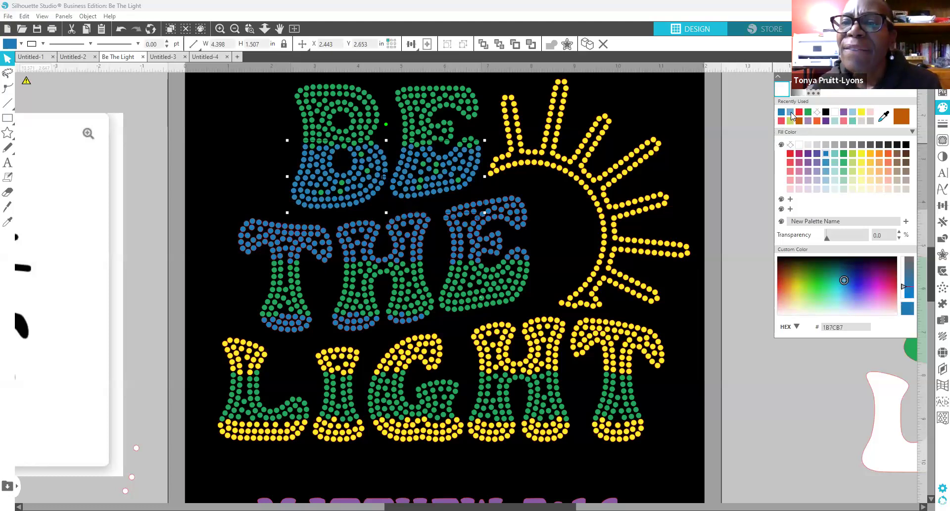
{"action": "left_click", "coordinate": [454, 249]}
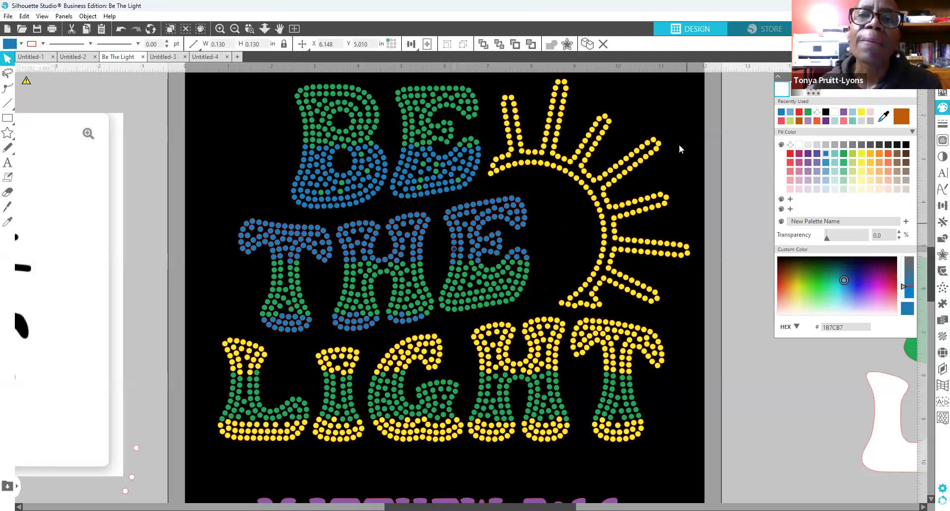
{"action": "left_click", "coordinate": [71, 17]}
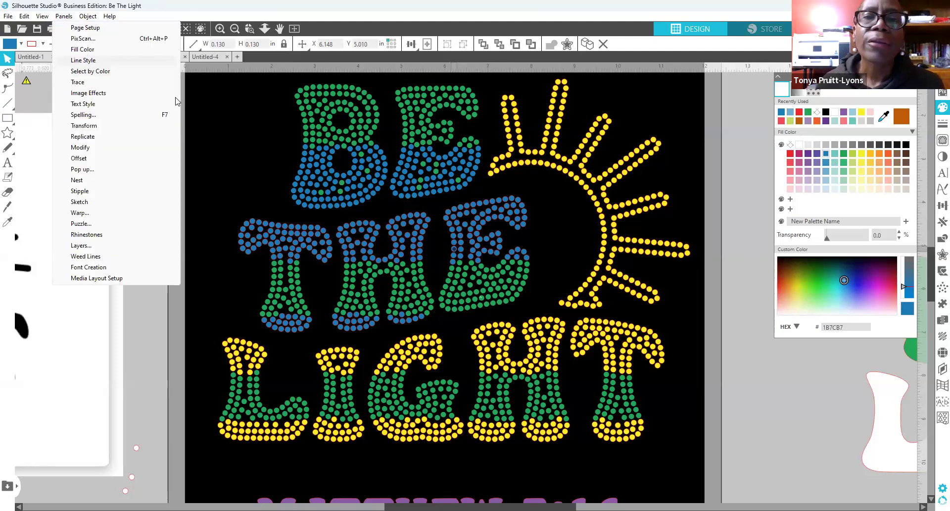
Step: Select the blue RGB(27,124,184) stones by fill, group them and make a compound path
{"action": "left_click", "coordinate": [90, 71]}
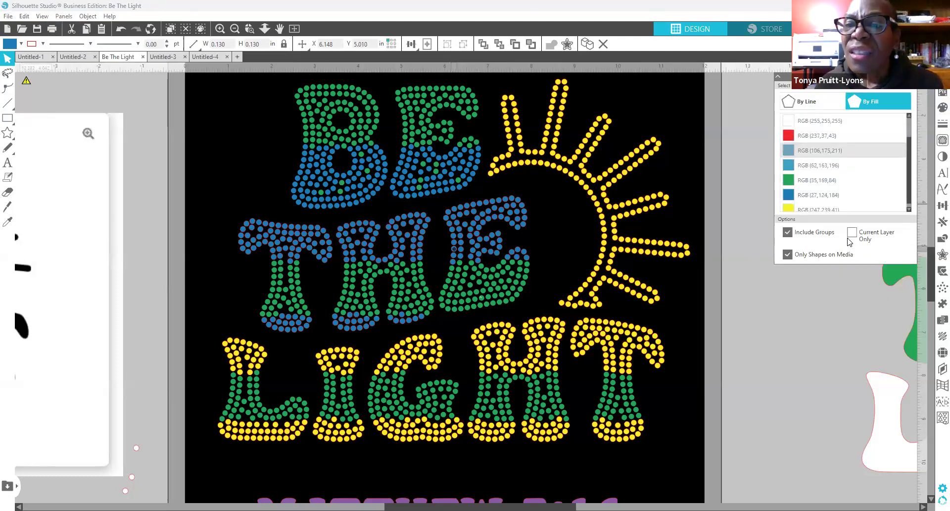
{"action": "left_click", "coordinate": [785, 166]}
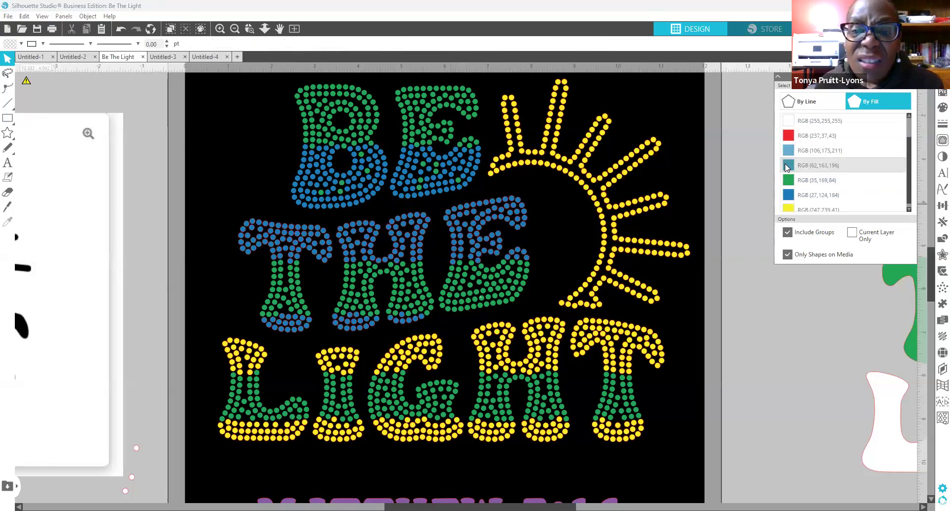
{"action": "left_click", "coordinate": [784, 150]}
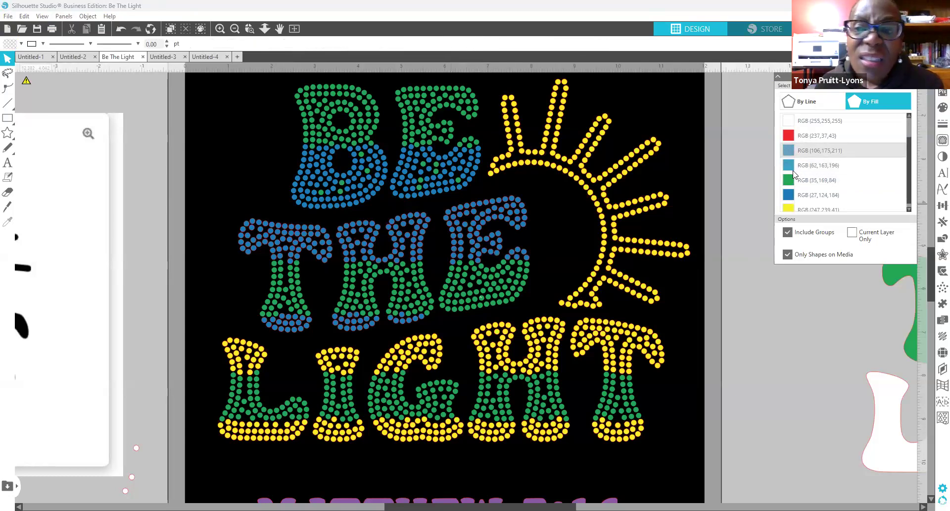
{"action": "left_click", "coordinate": [789, 196]}
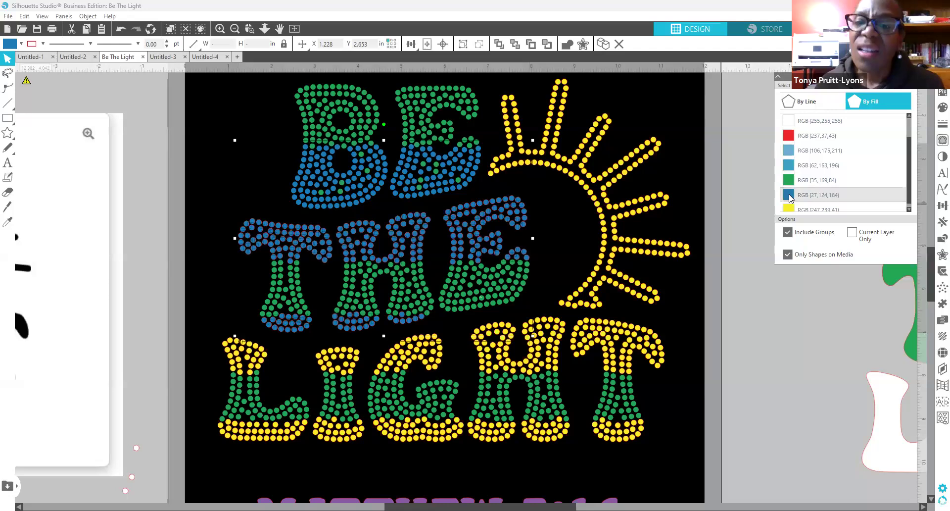
{"action": "left_click", "coordinate": [788, 197]}
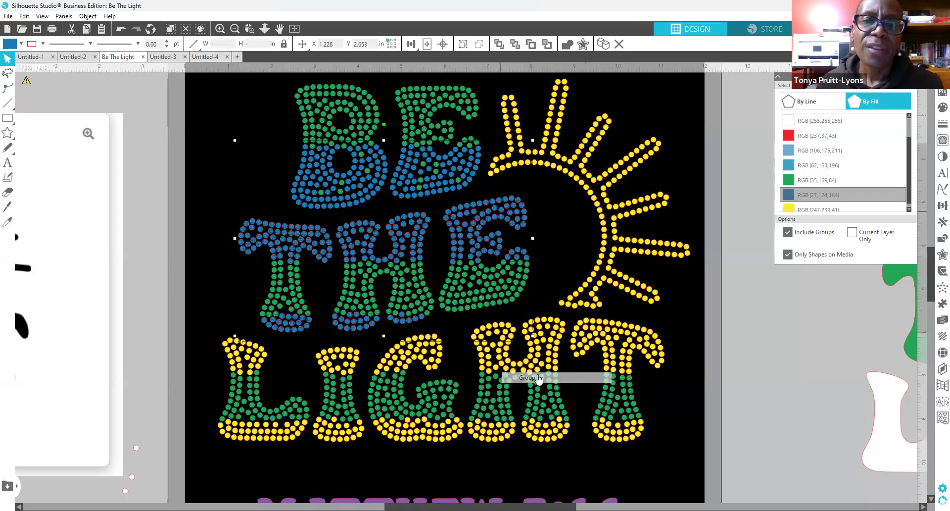
{"action": "key", "text": "ctrl+g"}
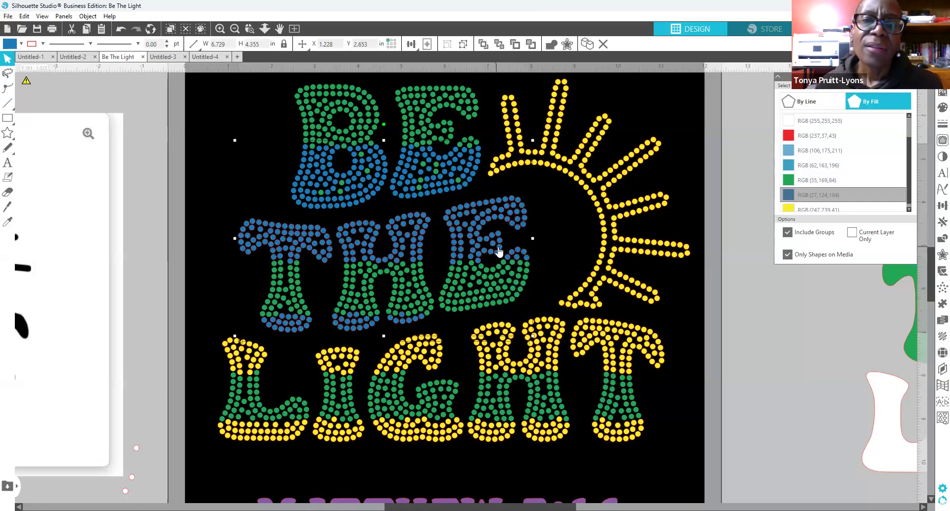
{"action": "right_click", "coordinate": [498, 245]}
{"action": "left_click", "coordinate": [554, 422]}
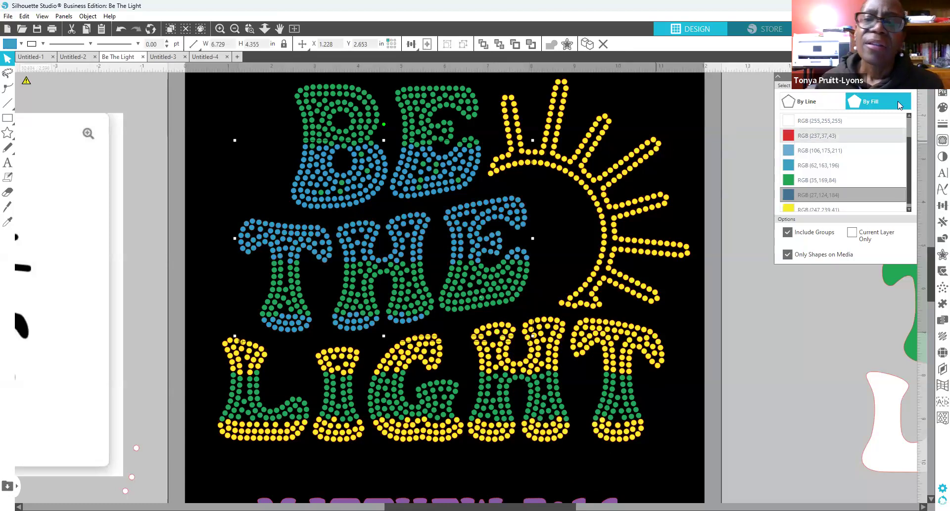
Step: Fill the combined blue rhinestones with dark blue 1B7CB7
{"action": "left_click", "coordinate": [942, 123]}
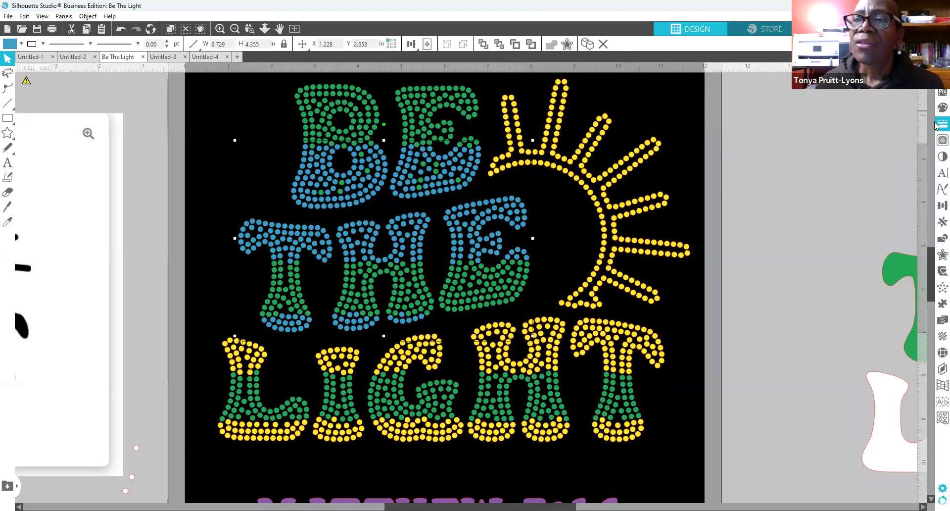
{"action": "left_click", "coordinate": [799, 91]}
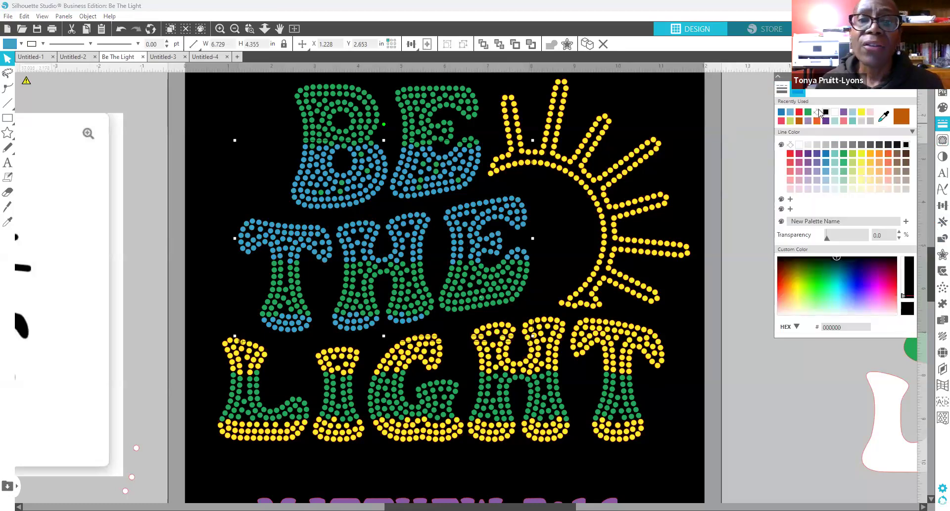
{"action": "left_click", "coordinate": [943, 108]}
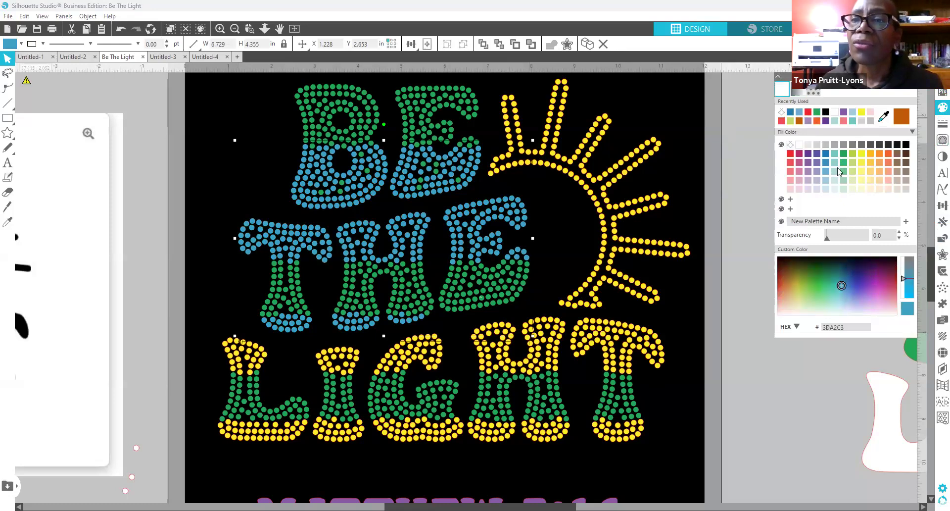
{"action": "left_click", "coordinate": [826, 154]}
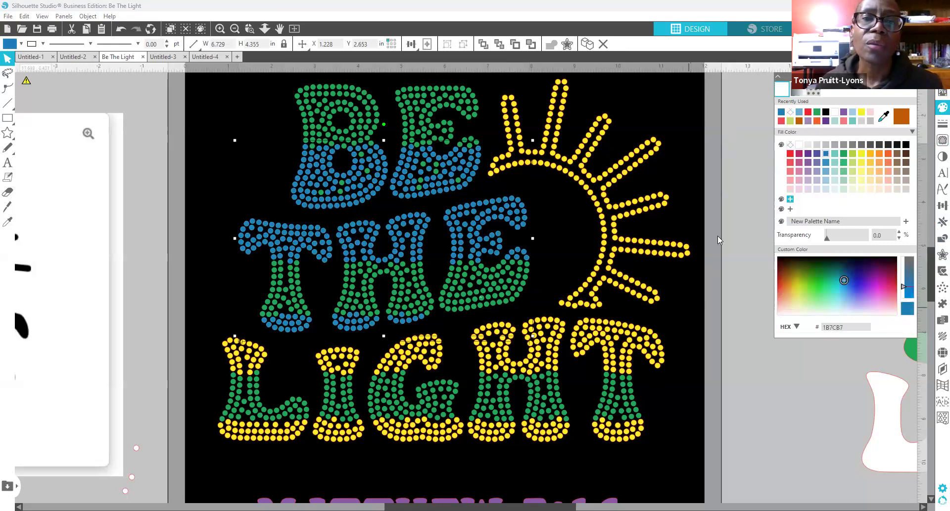
{"action": "scroll", "coordinate": [735, 235], "scroll_direction": "down", "scroll_amount": 1}
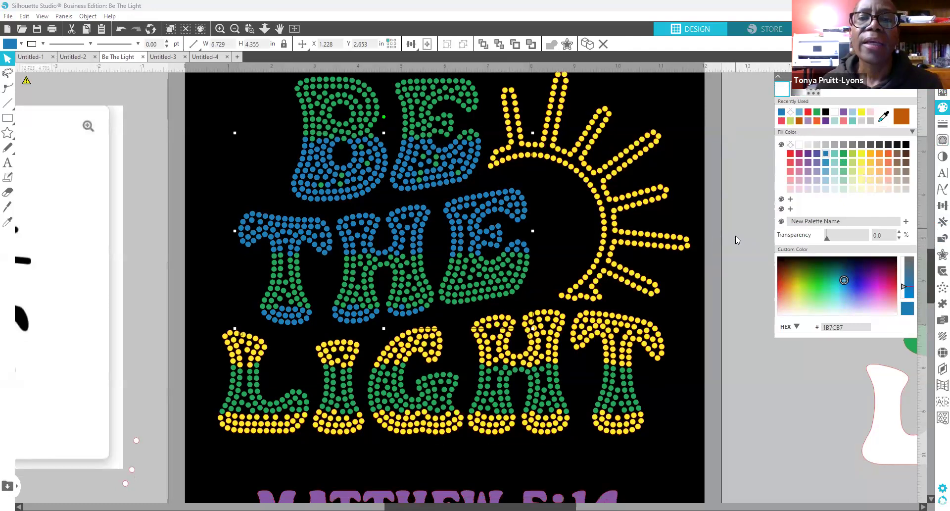
{"action": "scroll", "coordinate": [735, 236], "scroll_direction": "up", "scroll_amount": 1}
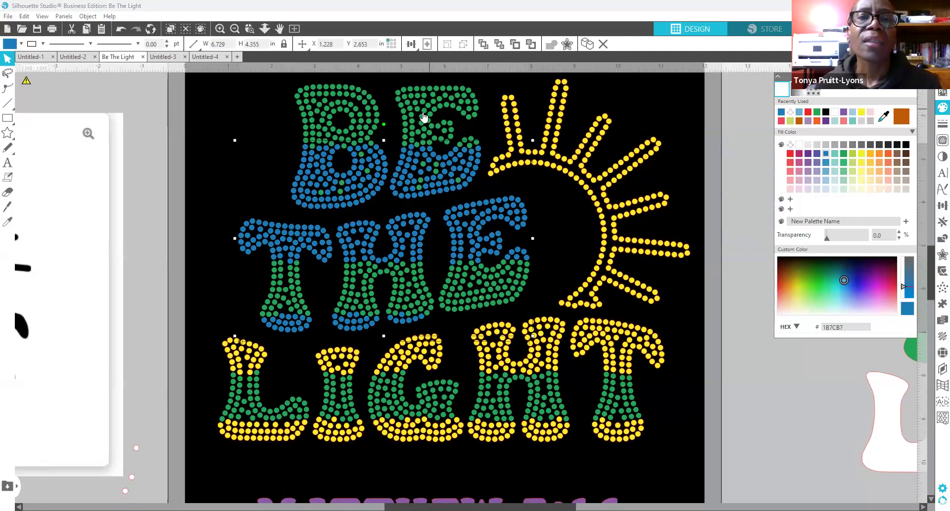
{"action": "left_click", "coordinate": [440, 151]}
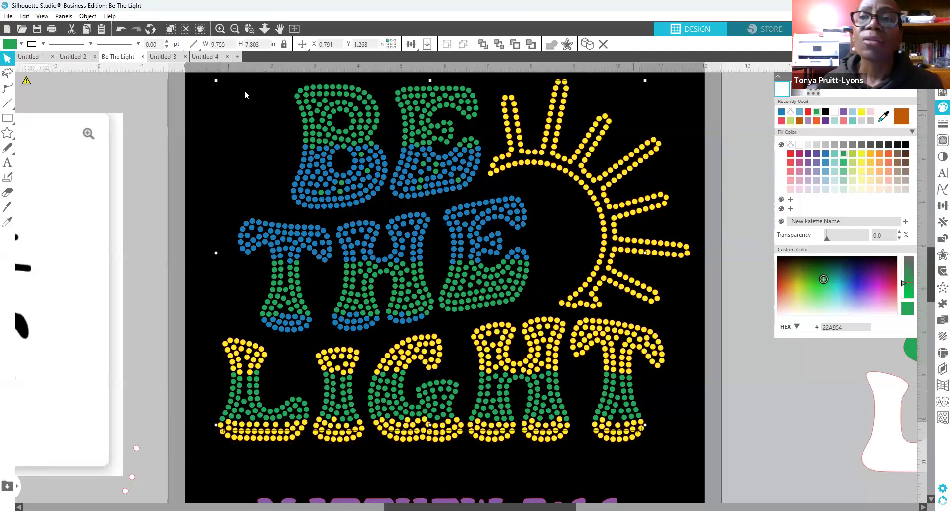
Step: Combine the yellow RGB(247,239,41) stones into one compound path filled F7EF28
{"action": "left_click", "coordinate": [87, 17]}
{"action": "mouse_move", "coordinate": [61, 18]}
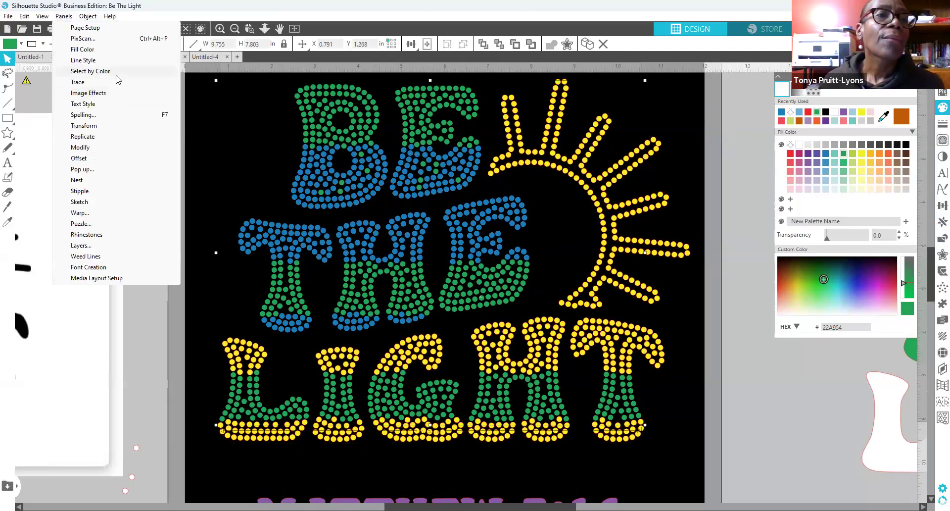
{"action": "left_click", "coordinate": [122, 77]}
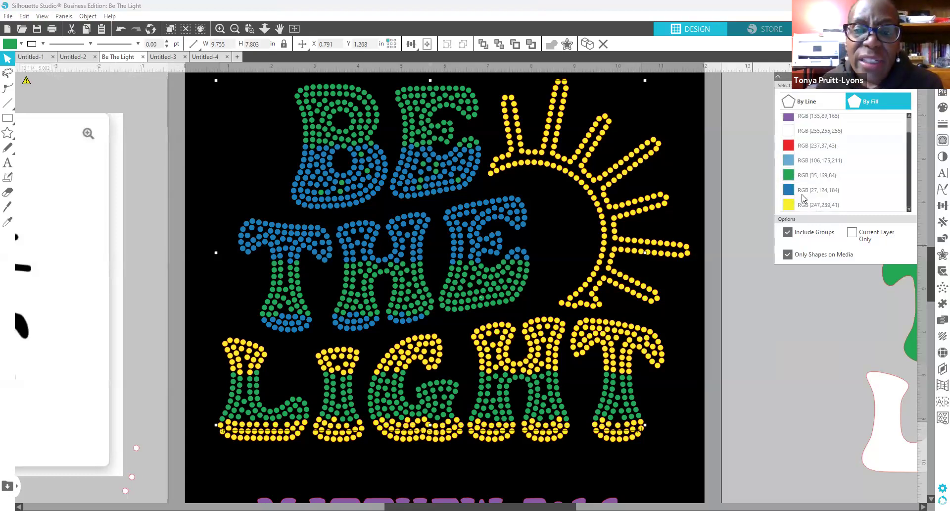
{"action": "left_click", "coordinate": [790, 207]}
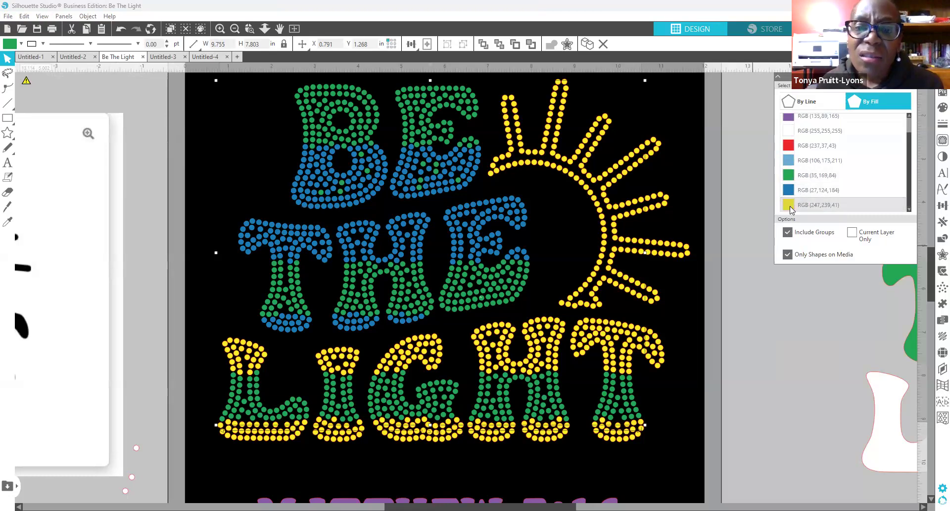
{"action": "right_click", "coordinate": [634, 212]}
{"action": "left_click", "coordinate": [666, 371]}
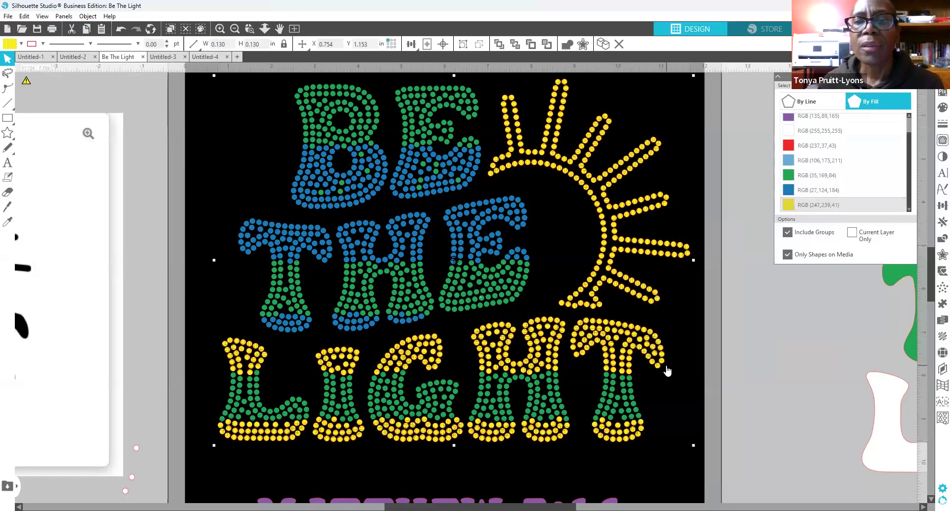
{"action": "right_click", "coordinate": [612, 252]}
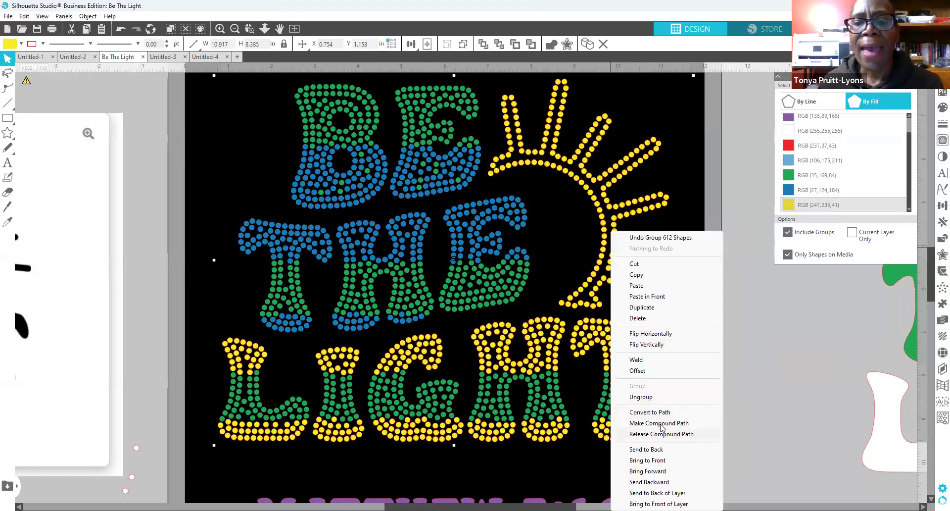
{"action": "left_click", "coordinate": [661, 423]}
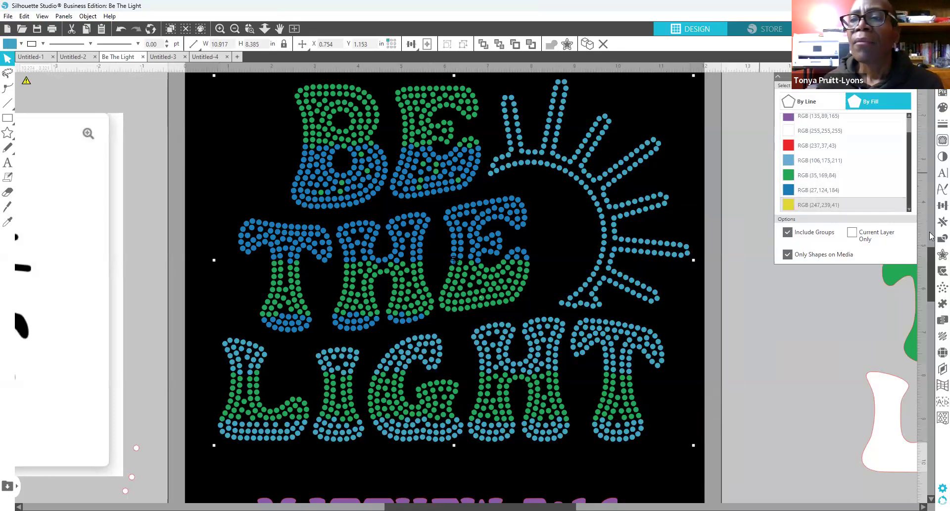
{"action": "left_click", "coordinate": [942, 107]}
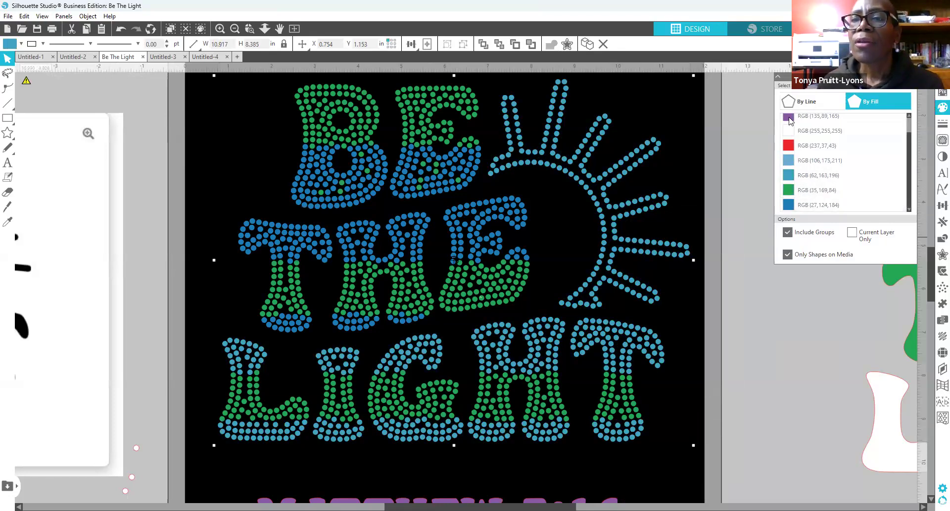
{"action": "left_click", "coordinate": [781, 111]}
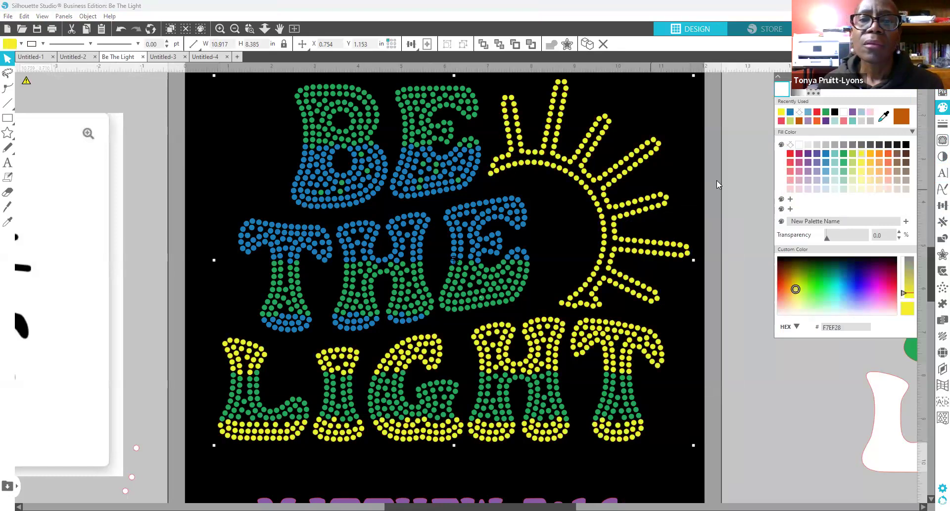
{"action": "left_click", "coordinate": [473, 139]}
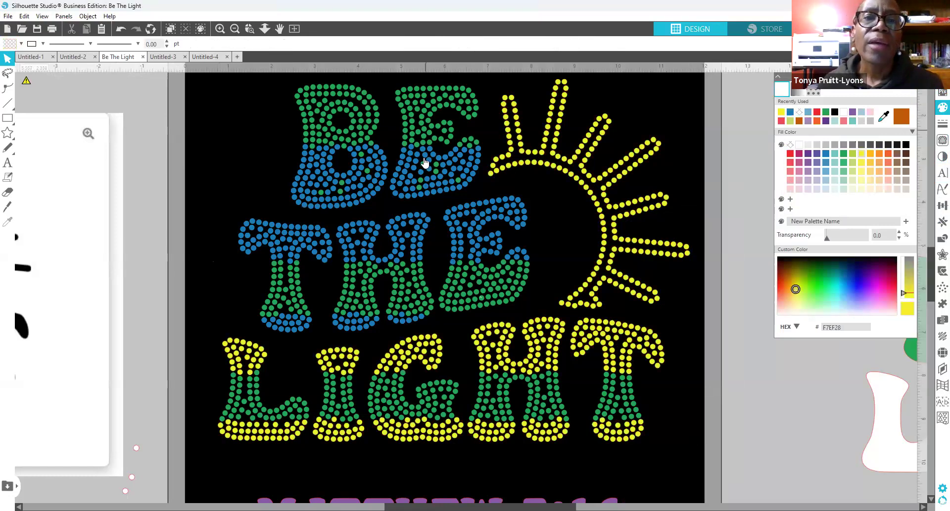
Step: Test-move the blue and green groups, undo those moves, and zoom out to the whole mat
{"action": "left_click_drag", "start_coordinate": [422, 164], "coordinate": [422, 167]}
{"action": "left_click", "coordinate": [251, 76]}
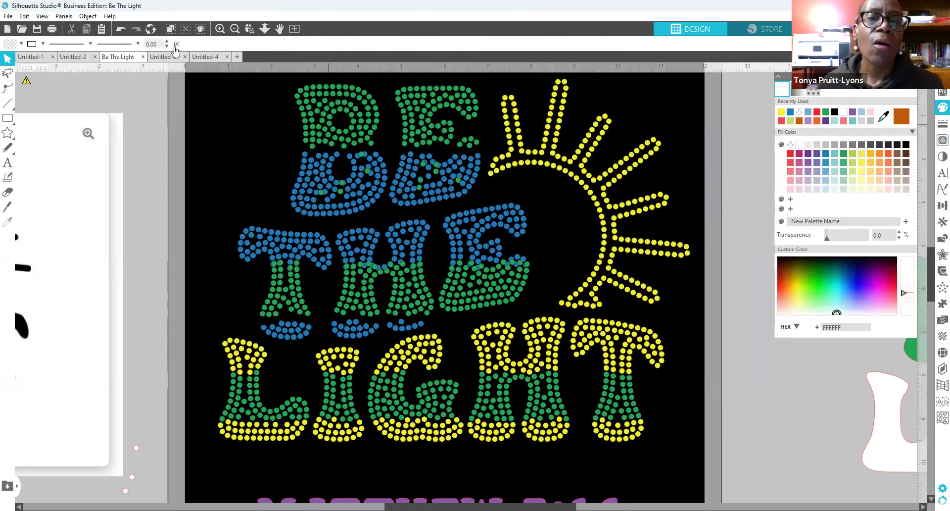
{"action": "left_click_drag", "start_coordinate": [312, 108], "coordinate": [317, 98]}
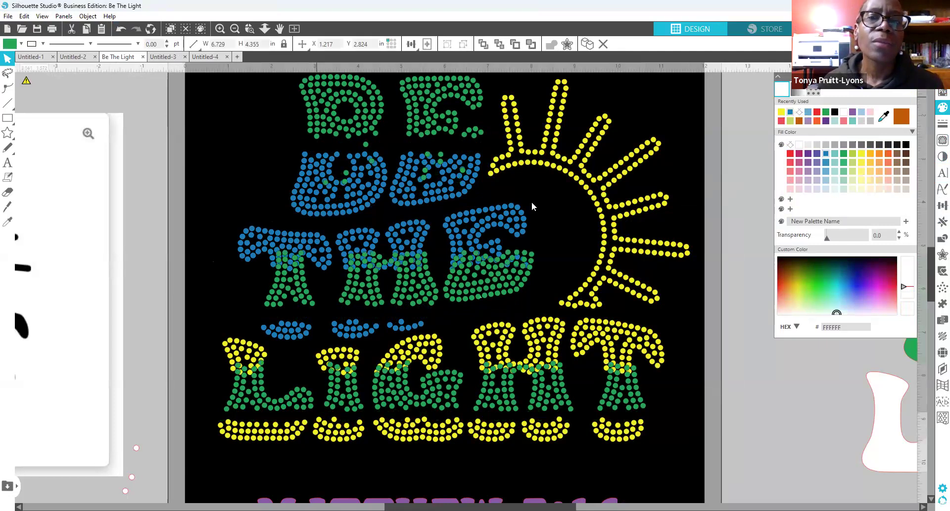
{"action": "left_click", "coordinate": [120, 30]}
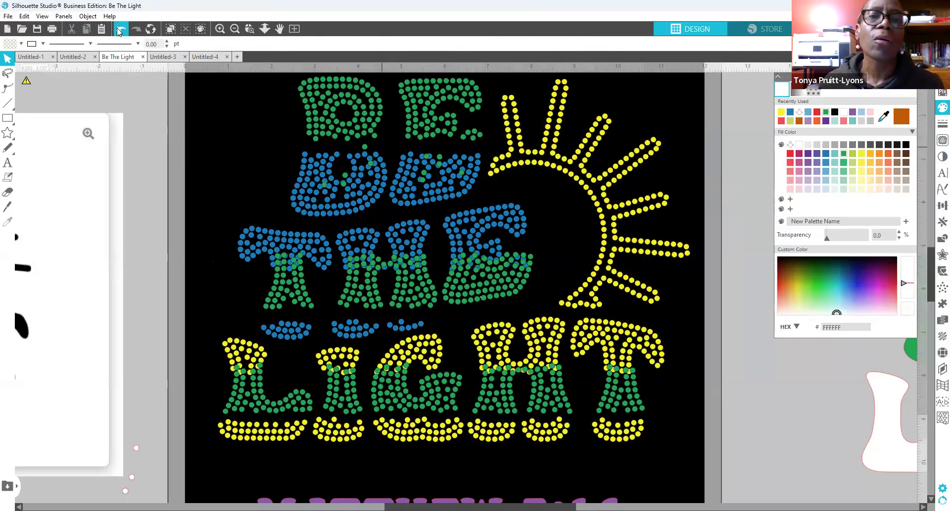
{"action": "left_click", "coordinate": [119, 30]}
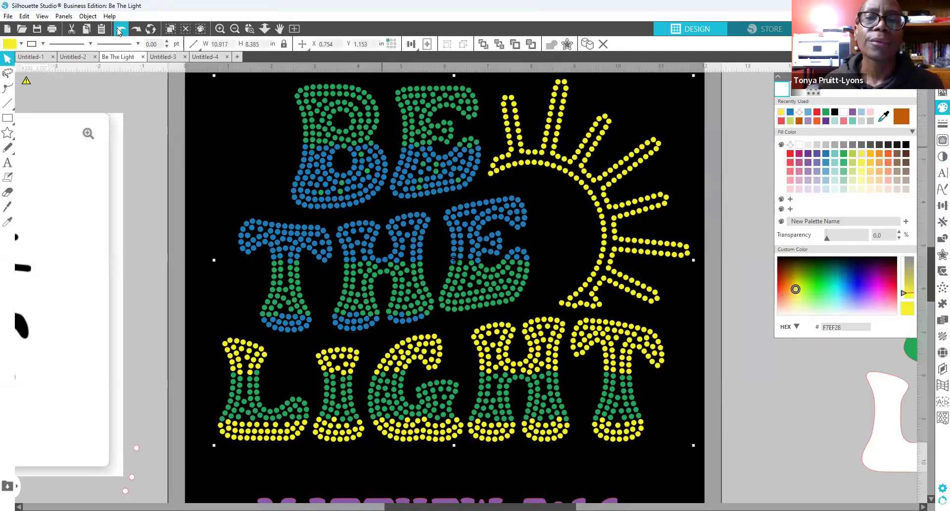
{"action": "left_click", "coordinate": [119, 30]}
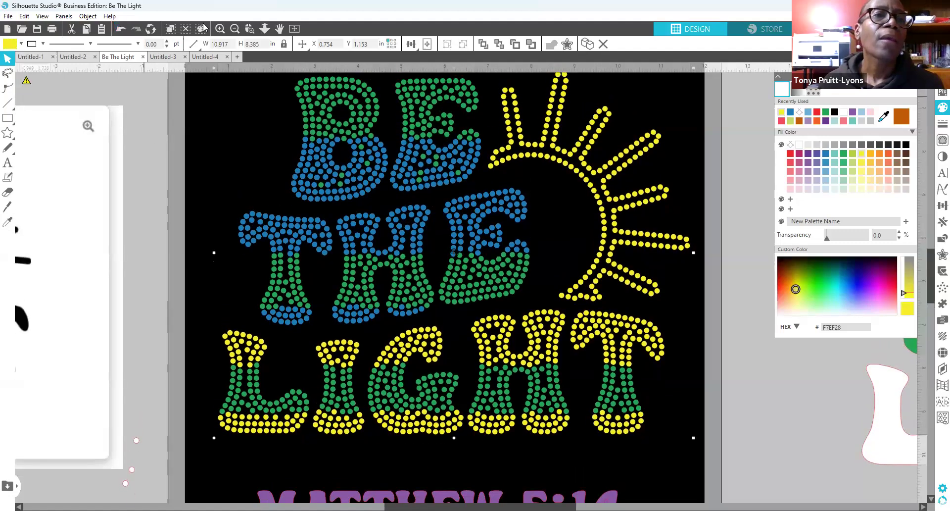
{"action": "left_click", "coordinate": [235, 30]}
{"action": "left_click", "coordinate": [235, 30]}
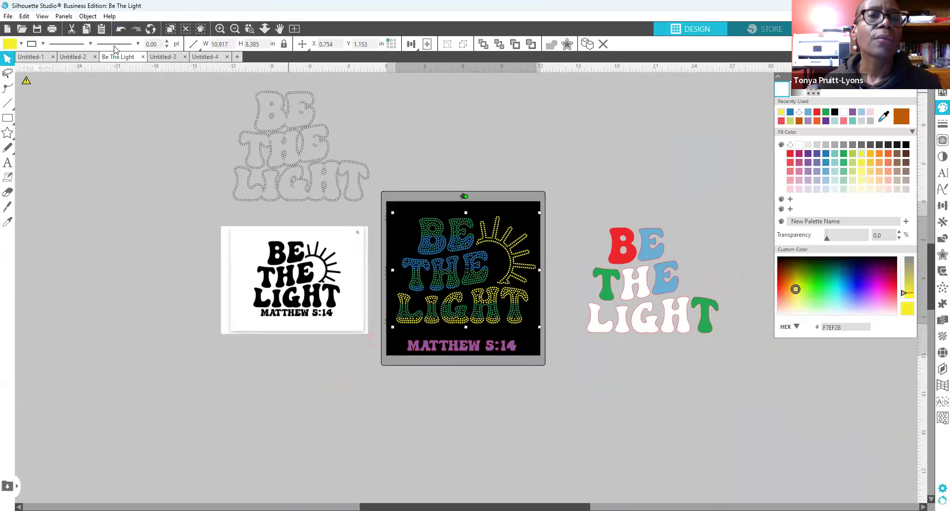
Step: Undo the last change and move the reference image, dotted LIGHT outline and BE THE LIGHT design aside
{"action": "left_click", "coordinate": [122, 29]}
{"action": "left_click_drag", "start_coordinate": [247, 330], "coordinate": [18, 268]}
{"action": "left_click", "coordinate": [302, 166]}
{"action": "left_click_drag", "start_coordinate": [300, 163], "coordinate": [38, 161]}
{"action": "left_click_drag", "start_coordinate": [674, 306], "coordinate": [942, 357]}
{"action": "left_click", "coordinate": [343, 368]}
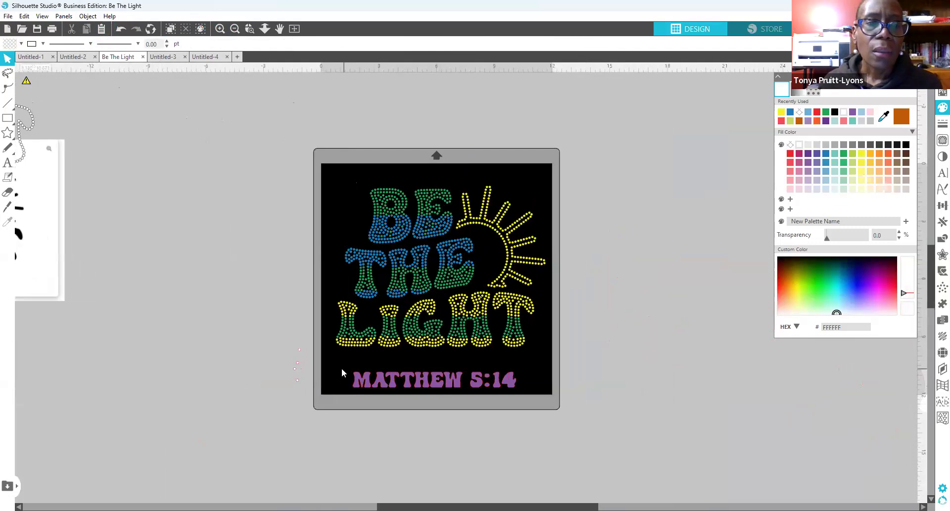
Step: Delete the stray pink dots and move MATTHEW 5:14 off the mat to the right
{"action": "left_click_drag", "start_coordinate": [279, 338], "coordinate": [306, 412]}
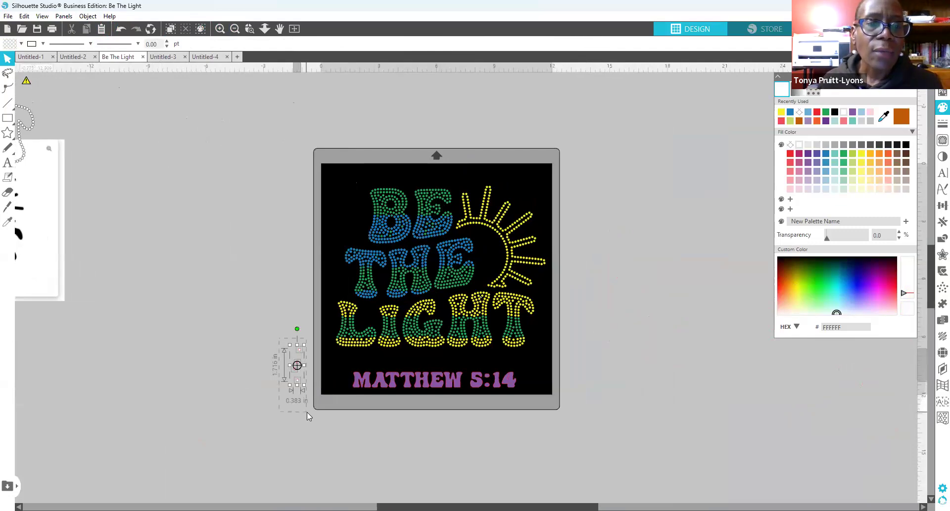
{"action": "key", "text": "Delete"}
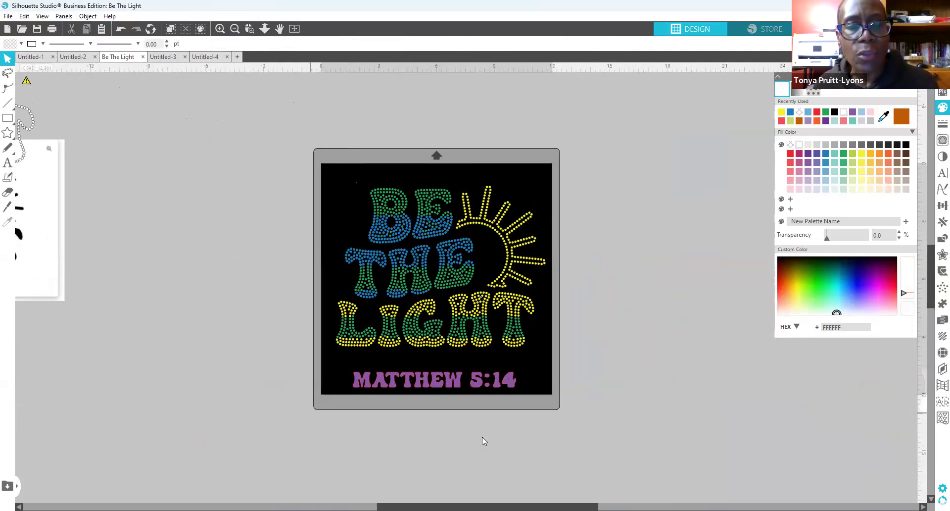
{"action": "left_click_drag", "start_coordinate": [339, 368], "coordinate": [788, 382]}
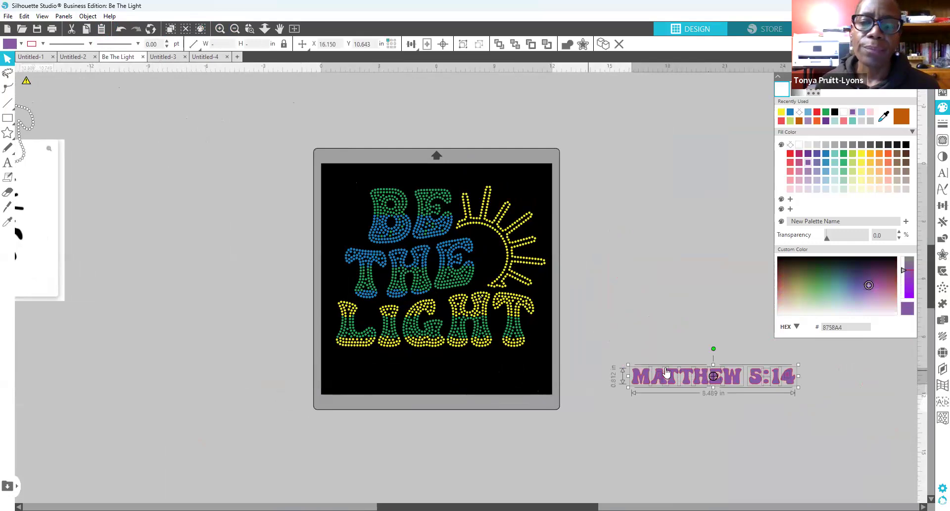
{"action": "left_click_drag", "start_coordinate": [685, 379], "coordinate": [737, 379]}
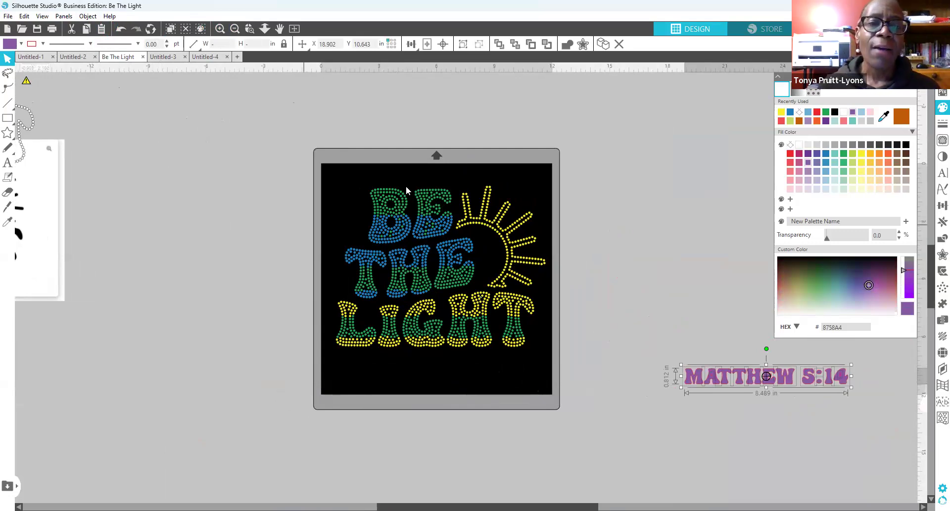
Step: Move the green rhinestone layer off the mat to the left
{"action": "left_click_drag", "start_coordinate": [399, 207], "coordinate": [129, 109]}
{"action": "mouse_move", "coordinate": [448, 247]}
{"action": "left_mouse_down"}
{"action": "mouse_move", "coordinate": [447, 261]}
{"action": "mouse_move", "coordinate": [441, 242]}
{"action": "left_mouse_up"}
{"action": "left_click", "coordinate": [280, 284]}
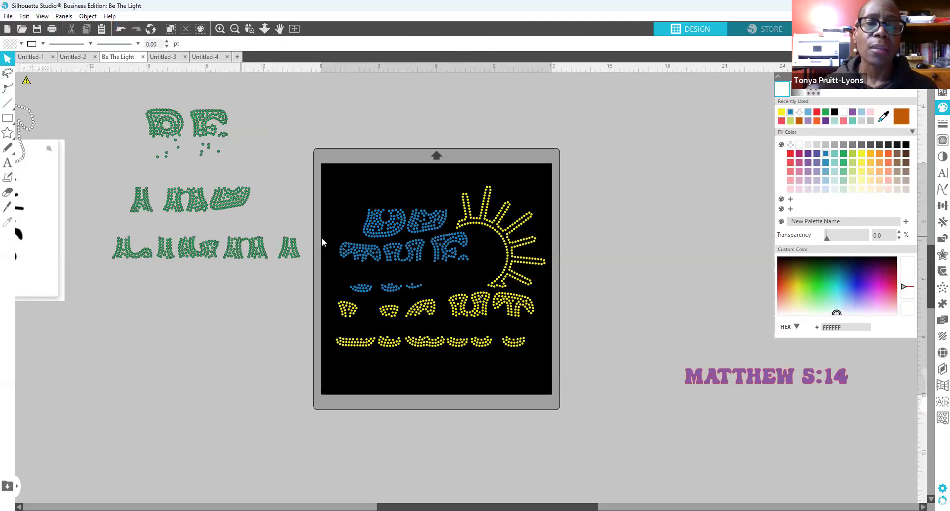
Step: Move the blue stones off the mat left and the yellow sun and letters right, then return the green stones to the mat
{"action": "left_click_drag", "start_coordinate": [373, 307], "coordinate": [135, 417]}
{"action": "left_click_drag", "start_coordinate": [438, 267], "coordinate": [696, 193]}
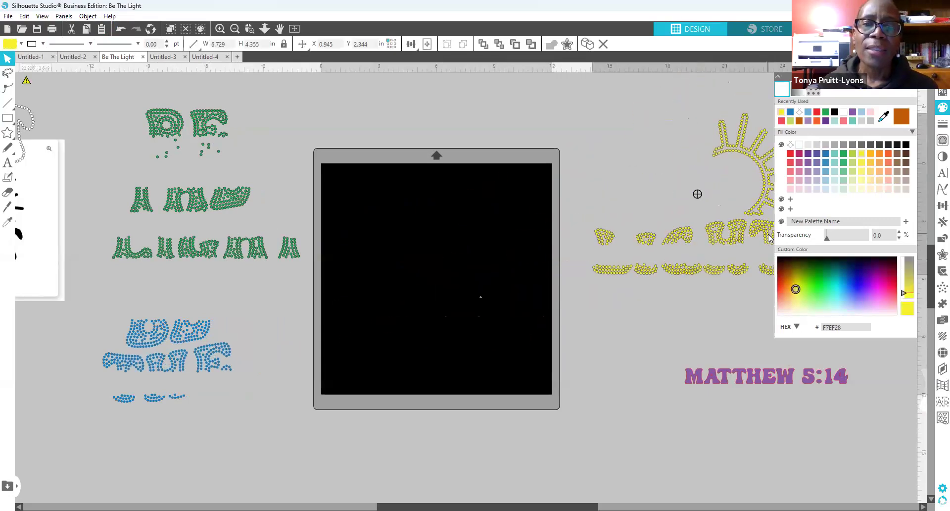
{"action": "left_click", "coordinate": [541, 348]}
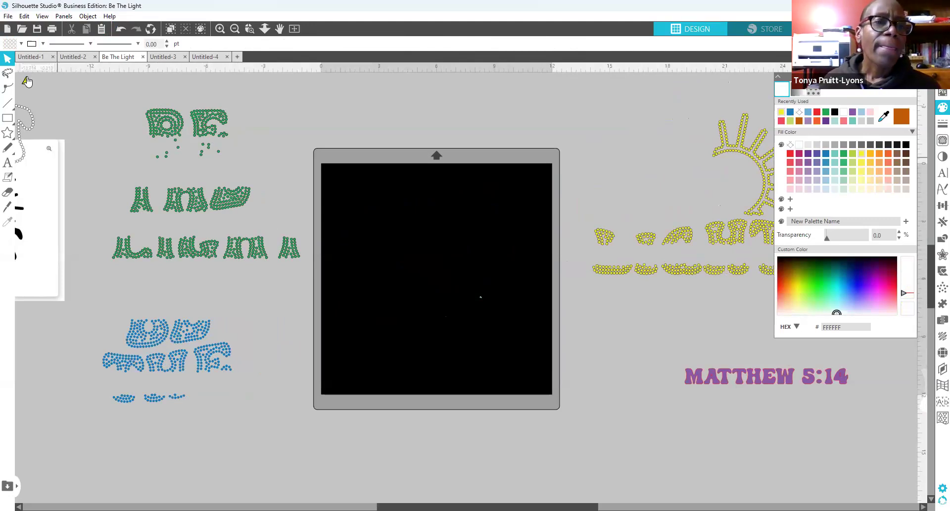
{"action": "left_click_drag", "start_coordinate": [167, 162], "coordinate": [430, 281]}
{"action": "left_click", "coordinate": [67, 298]}
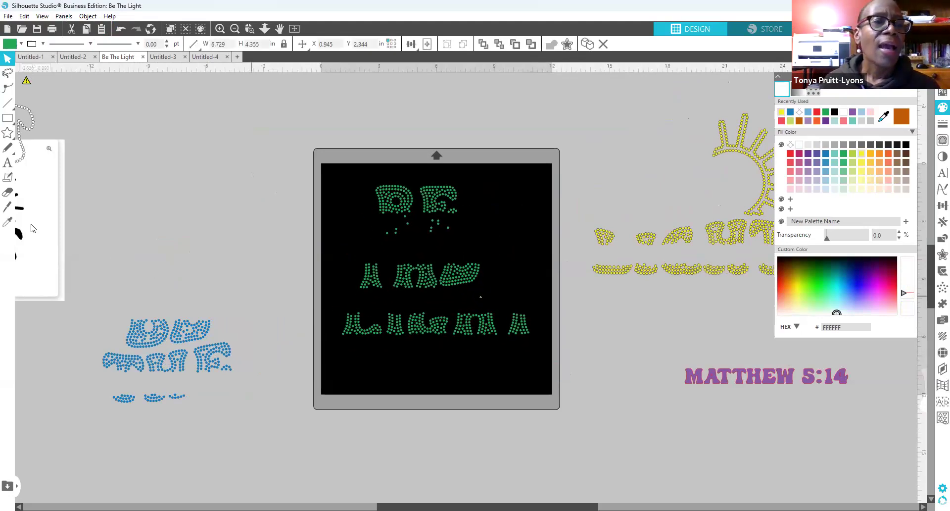
Step: Draw a rectangle covering the green stones and send it to the back
{"action": "left_click", "coordinate": [8, 117]}
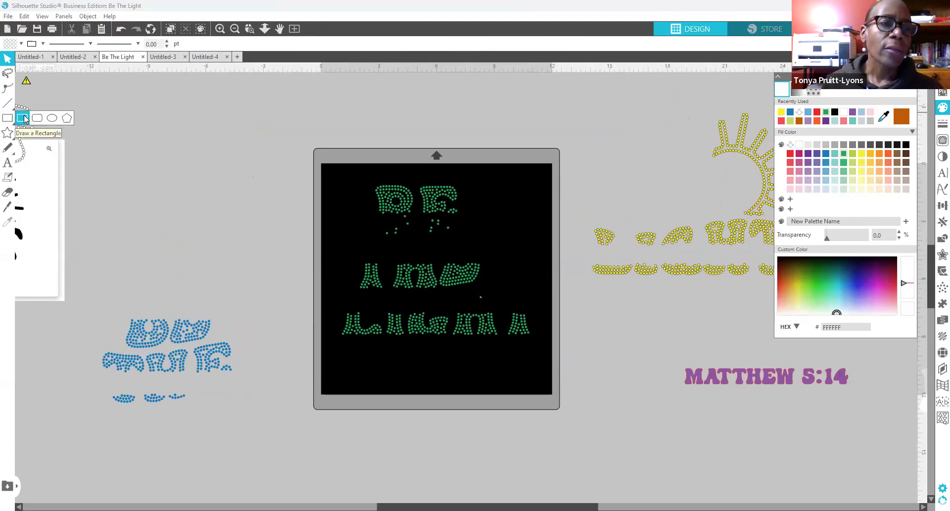
{"action": "left_click", "coordinate": [23, 118]}
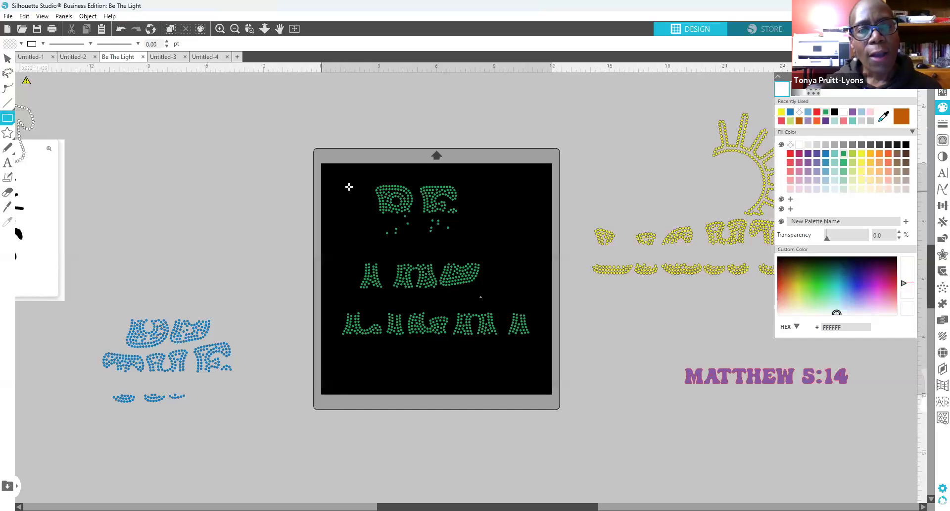
{"action": "left_click_drag", "start_coordinate": [337, 180], "coordinate": [358, 307]}
{"action": "left_click_drag", "start_coordinate": [385, 365], "coordinate": [544, 362]}
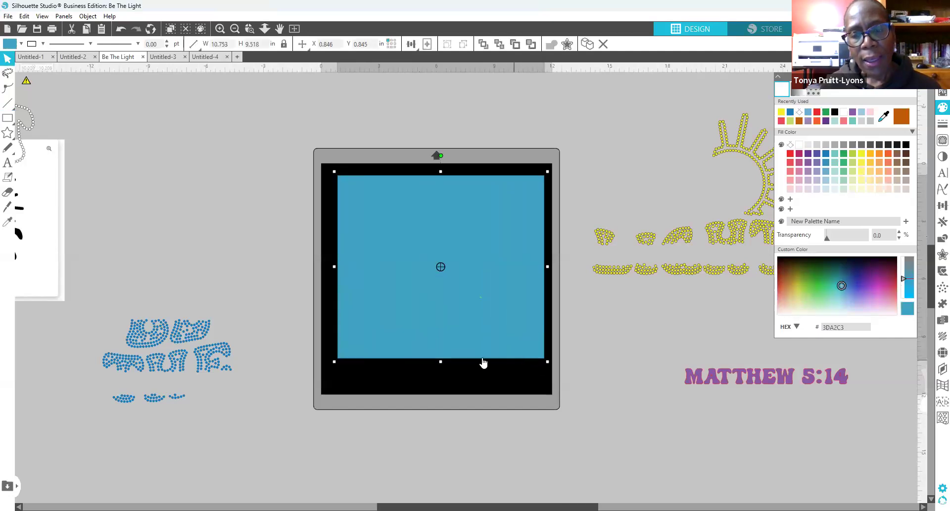
{"action": "left_click_drag", "start_coordinate": [456, 353], "coordinate": [454, 354]}
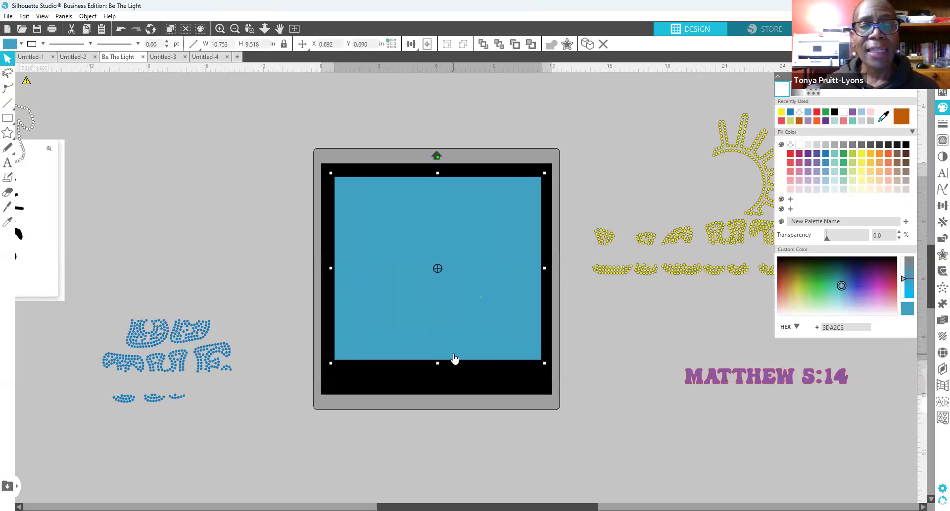
{"action": "right_click", "coordinate": [454, 354]}
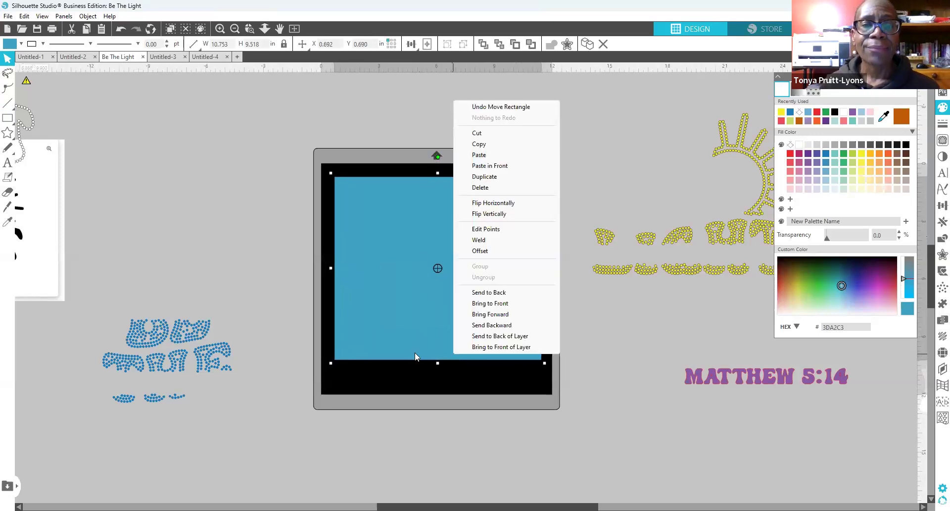
{"action": "left_click", "coordinate": [505, 295]}
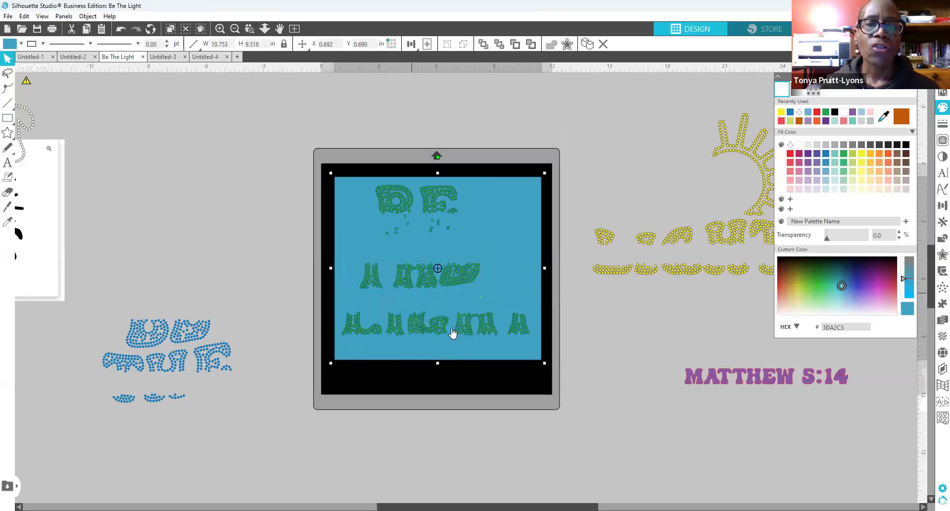
Step: Align the green stones on the rectangle and raise the rectangle's bottom edge toward them
{"action": "left_click_drag", "start_coordinate": [465, 328], "coordinate": [438, 351]}
{"action": "left_click", "coordinate": [438, 361]}
{"action": "left_click", "coordinate": [440, 360]}
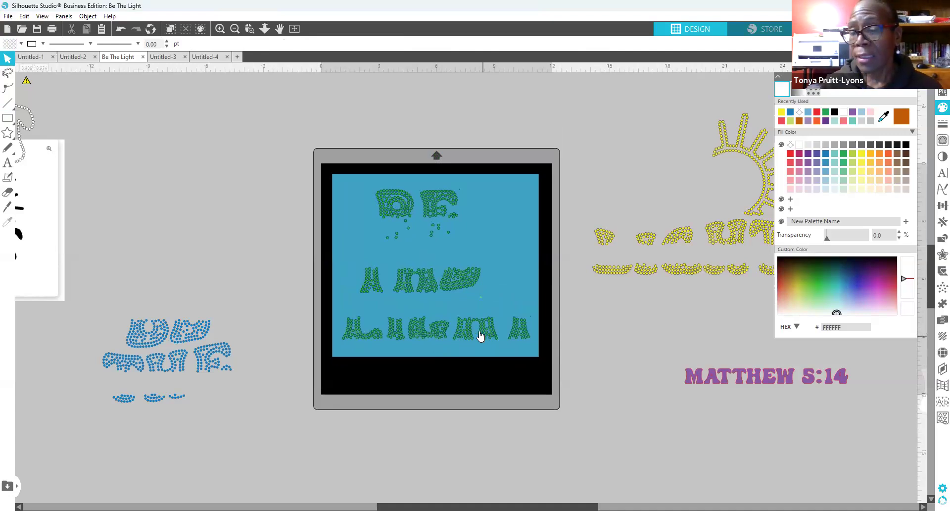
{"action": "left_click_drag", "start_coordinate": [487, 335], "coordinate": [482, 322]}
{"action": "left_click", "coordinate": [443, 373]}
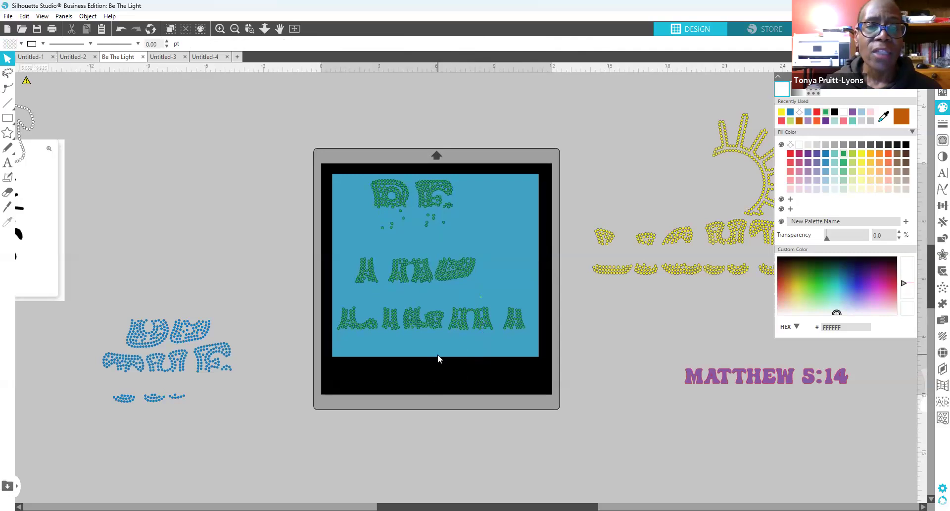
{"action": "left_click", "coordinate": [438, 355]}
{"action": "left_click_drag", "start_coordinate": [435, 359], "coordinate": [434, 340]}
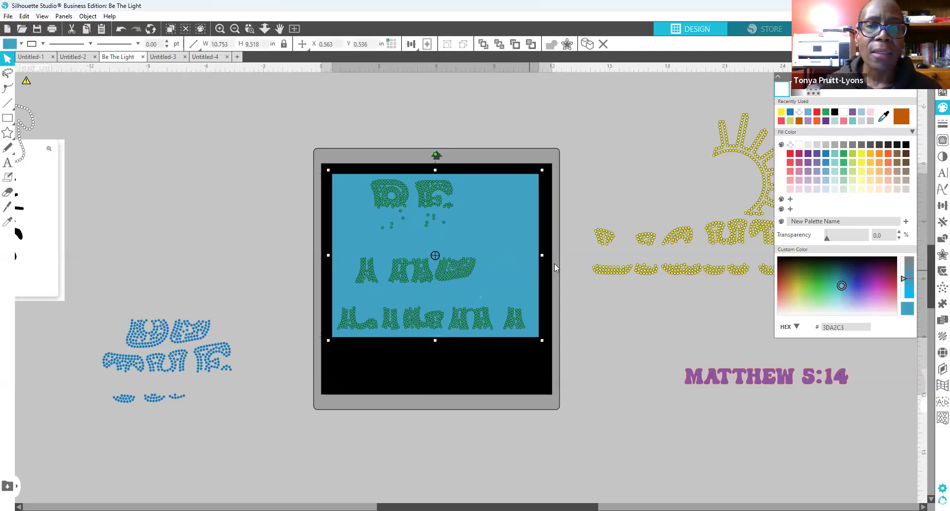
Step: Pull the rectangle's right edge in to about 10.29 in wide, then select it with the green stones
{"action": "left_click_drag", "start_coordinate": [541, 256], "coordinate": [533, 255]}
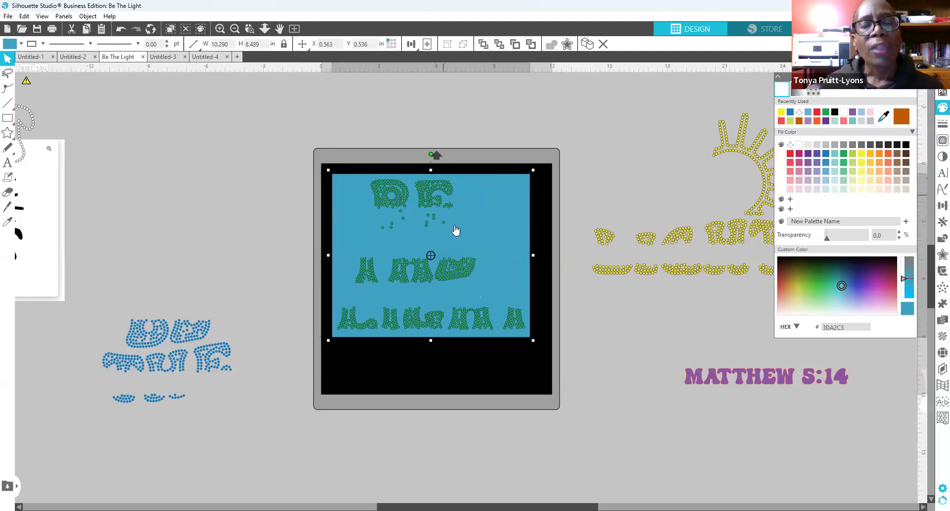
{"action": "left_click", "coordinate": [308, 159]}
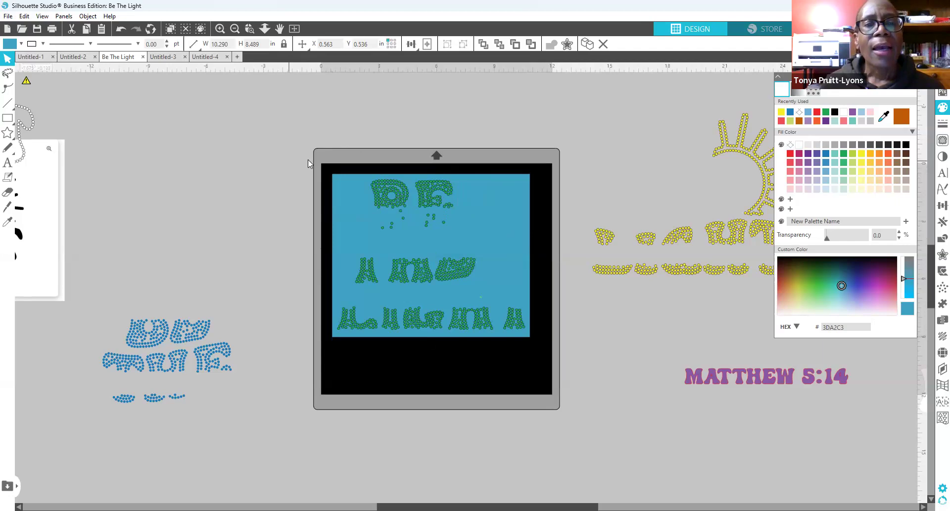
{"action": "left_click_drag", "start_coordinate": [313, 148], "coordinate": [546, 354]}
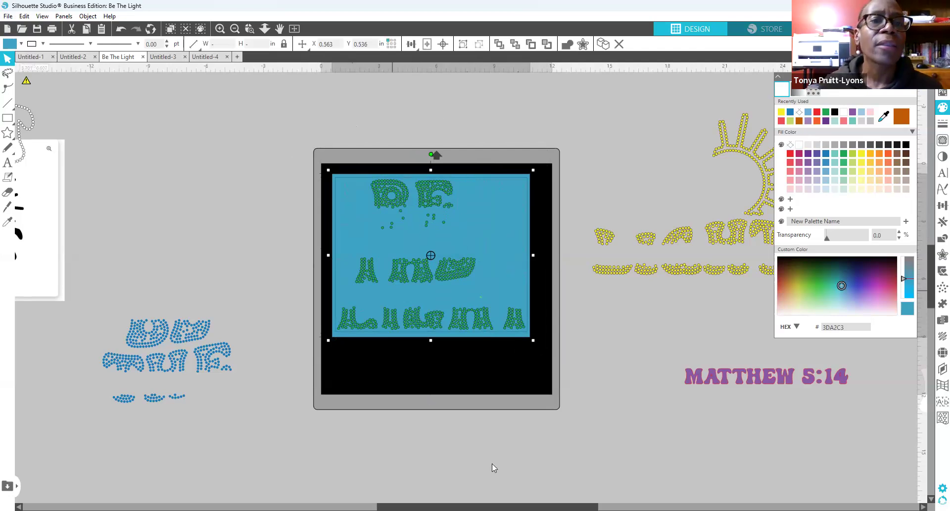
Step: Zoom in on the framed green stones to view the Modify combining options, then zoom back out
{"action": "left_click", "coordinate": [219, 28]}
{"action": "left_click", "coordinate": [219, 28]}
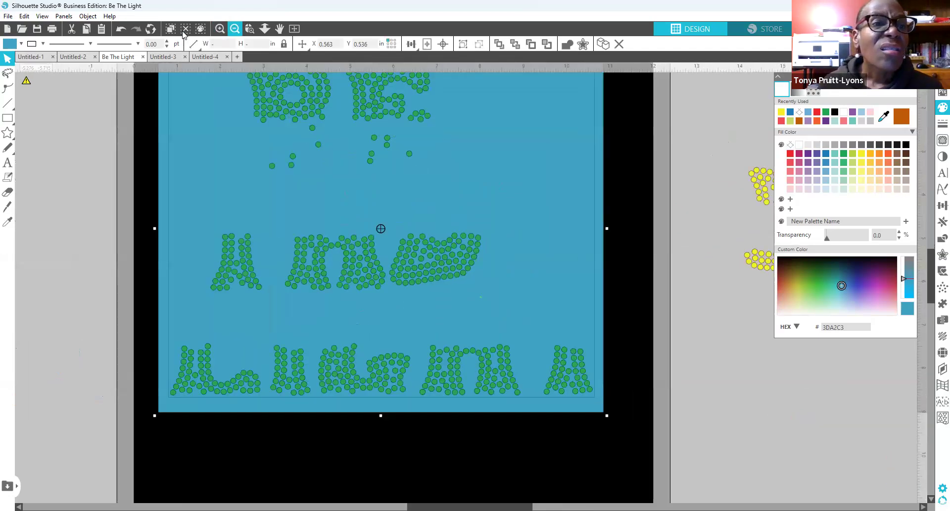
{"action": "scroll", "coordinate": [370, 276], "scroll_direction": "up", "scroll_amount": 2}
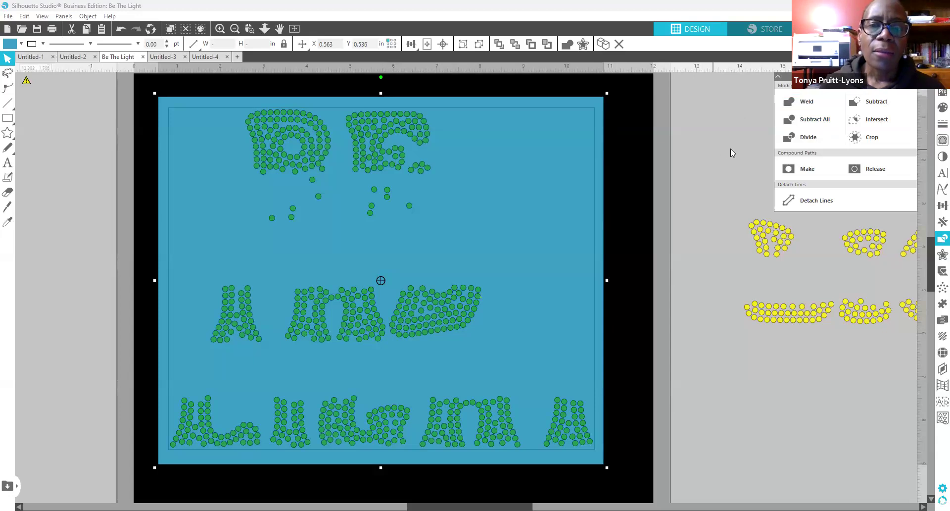
{"action": "scroll", "coordinate": [655, 189], "scroll_direction": "down", "scroll_amount": 1}
{"action": "scroll", "coordinate": [664, 180], "scroll_direction": "down", "scroll_amount": 1}
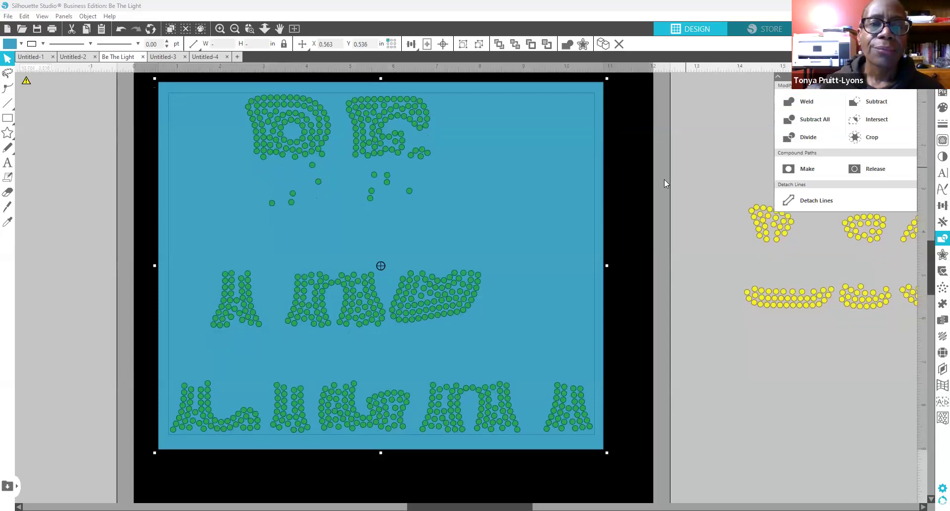
{"action": "left_click", "coordinate": [234, 30]}
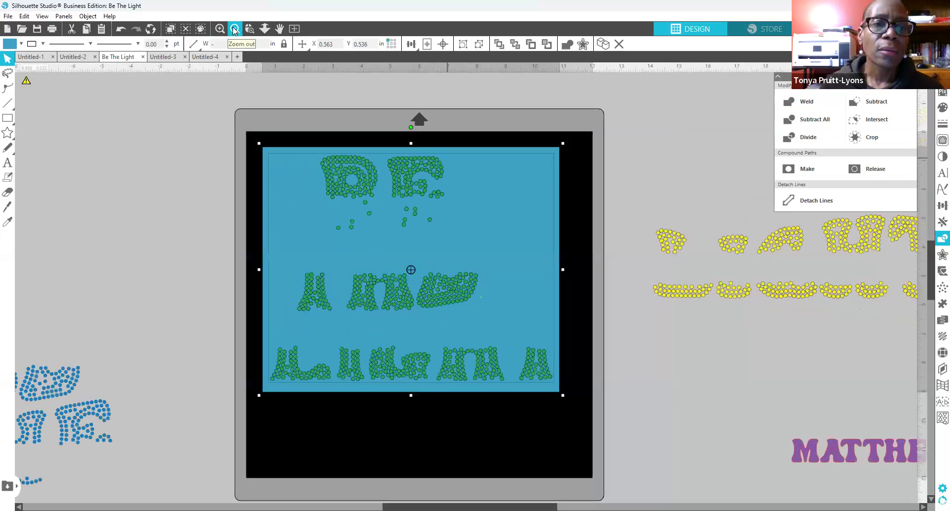
Step: Pull the green stones away to the upper left and shift the blue rectangle on the mat
{"action": "left_click", "coordinate": [633, 191]}
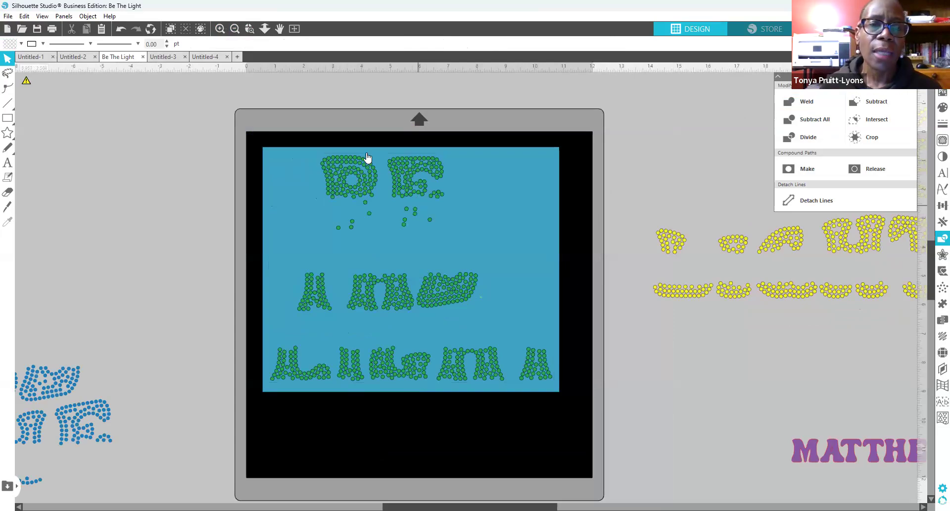
{"action": "left_click_drag", "start_coordinate": [361, 185], "coordinate": [83, 145]}
{"action": "left_click", "coordinate": [220, 178]}
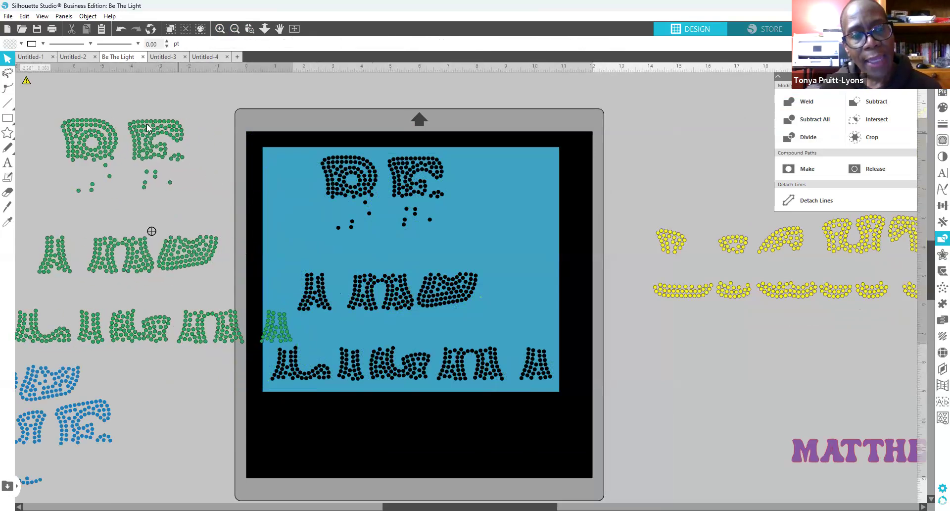
{"action": "left_click_drag", "start_coordinate": [182, 140], "coordinate": [136, 124]}
{"action": "mouse_move", "coordinate": [511, 237]}
{"action": "left_mouse_down"}
{"action": "mouse_move", "coordinate": [511, 254]}
{"action": "mouse_move", "coordinate": [535, 192]}
{"action": "mouse_move", "coordinate": [481, 246]}
{"action": "mouse_move", "coordinate": [512, 222]}
{"action": "mouse_move", "coordinate": [535, 232]}
{"action": "mouse_move", "coordinate": [520, 235]}
{"action": "left_mouse_up"}
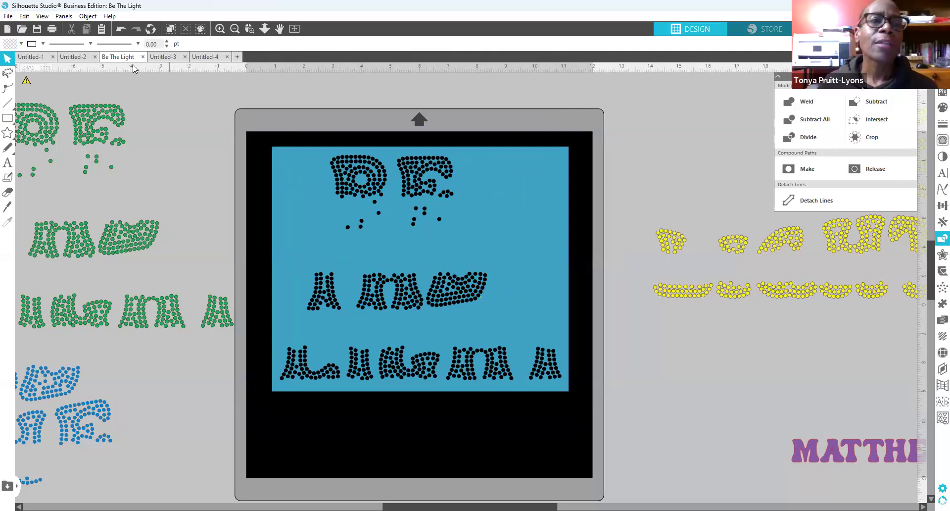
Step: Undo nine edits to return to the earlier full-mat layout
{"action": "left_click", "coordinate": [120, 29]}
{"action": "left_click", "coordinate": [121, 28]}
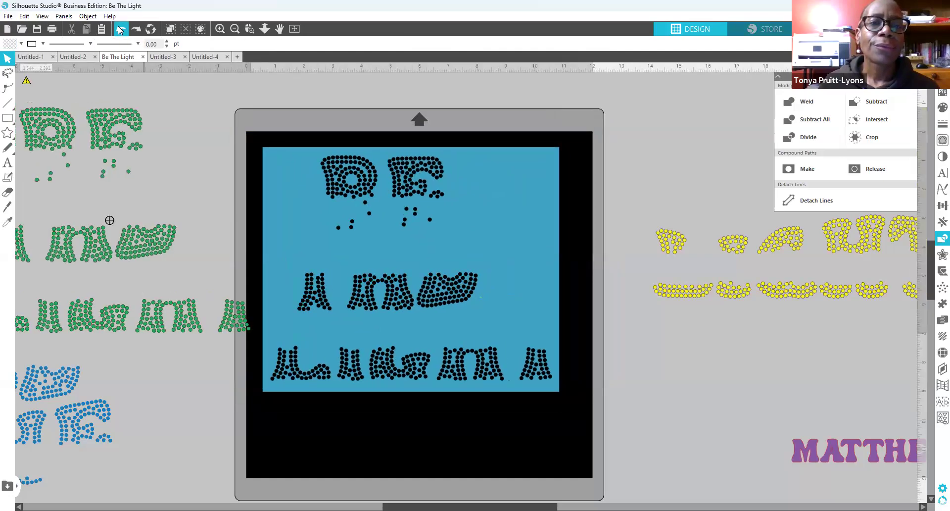
{"action": "left_click", "coordinate": [120, 28]}
{"action": "left_click", "coordinate": [120, 29]}
{"action": "left_click", "coordinate": [120, 28]}
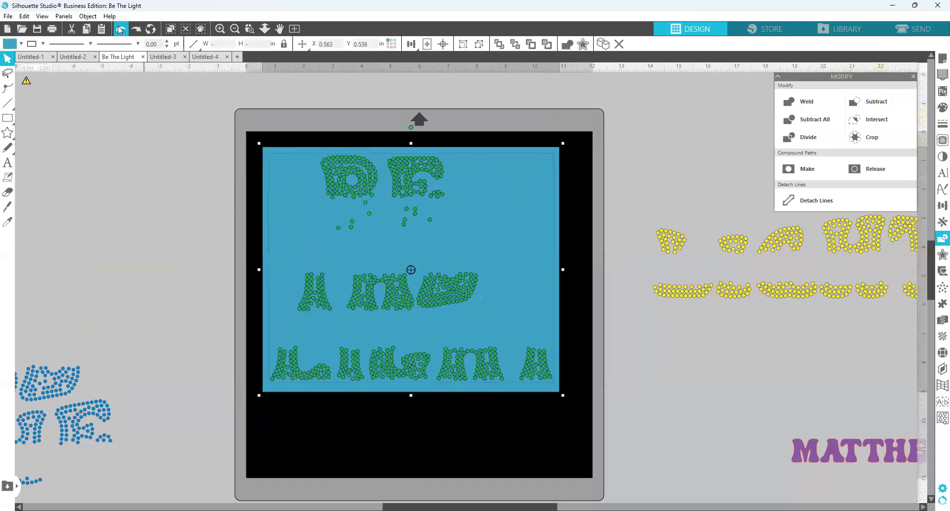
{"action": "left_click", "coordinate": [120, 28]}
{"action": "left_click", "coordinate": [120, 29]}
{"action": "left_click", "coordinate": [120, 29]}
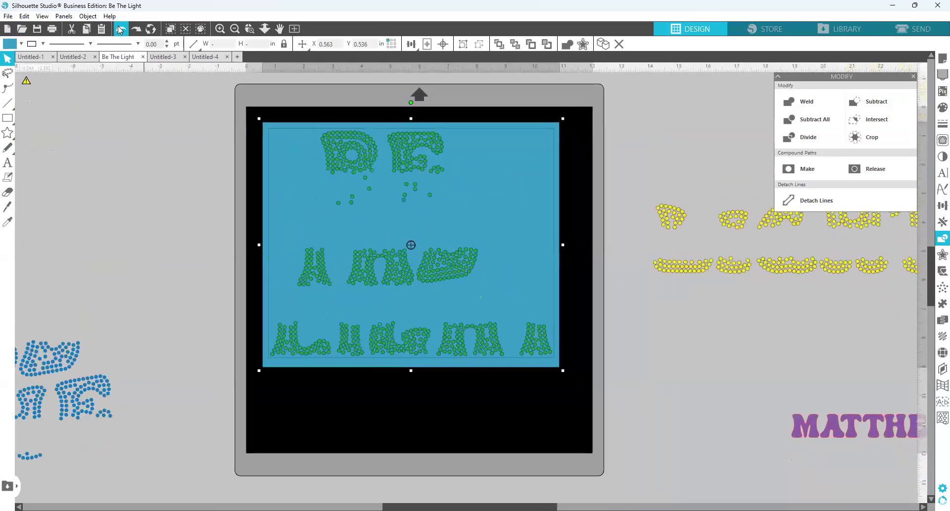
{"action": "left_click", "coordinate": [120, 28]}
Step: Move the blue rectangle off the mat to the left
{"action": "left_click", "coordinate": [510, 273]}
{"action": "left_click_drag", "start_coordinate": [355, 225], "coordinate": [259, 191]}
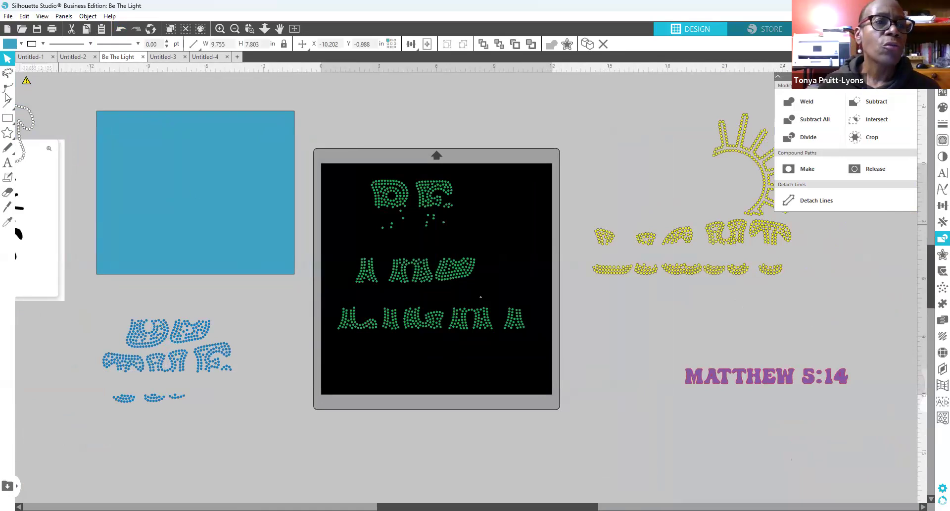
{"action": "left_click", "coordinate": [12, 121]}
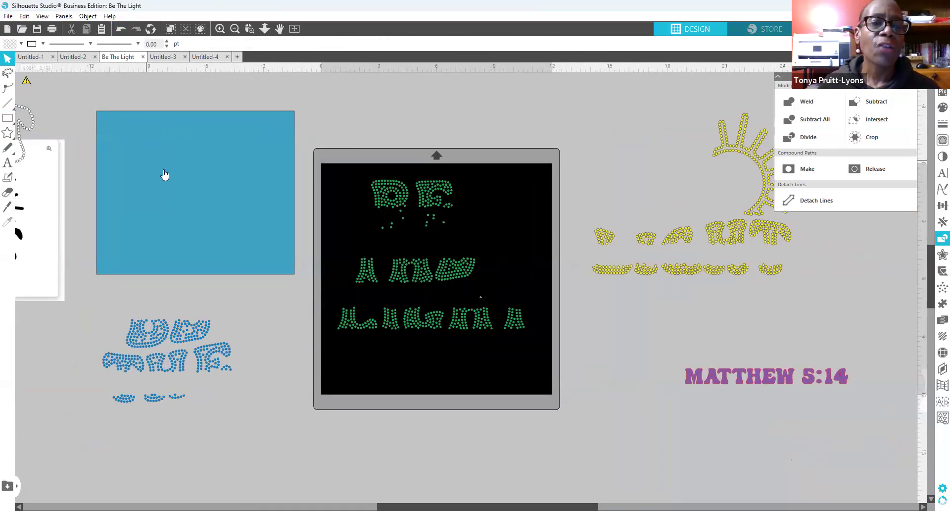
Step: Bring the blue rectangle back onto the mat over the green stones
{"action": "mouse_move", "coordinate": [163, 166]}
{"action": "left_mouse_down"}
{"action": "mouse_move", "coordinate": [216, 214]}
{"action": "mouse_move", "coordinate": [412, 249]}
{"action": "mouse_move", "coordinate": [396, 245]}
{"action": "mouse_move", "coordinate": [399, 223]}
{"action": "mouse_move", "coordinate": [168, 160]}
{"action": "mouse_move", "coordinate": [168, 173]}
{"action": "left_mouse_up"}
{"action": "left_click", "coordinate": [189, 192]}
{"action": "right_click", "coordinate": [247, 381]}
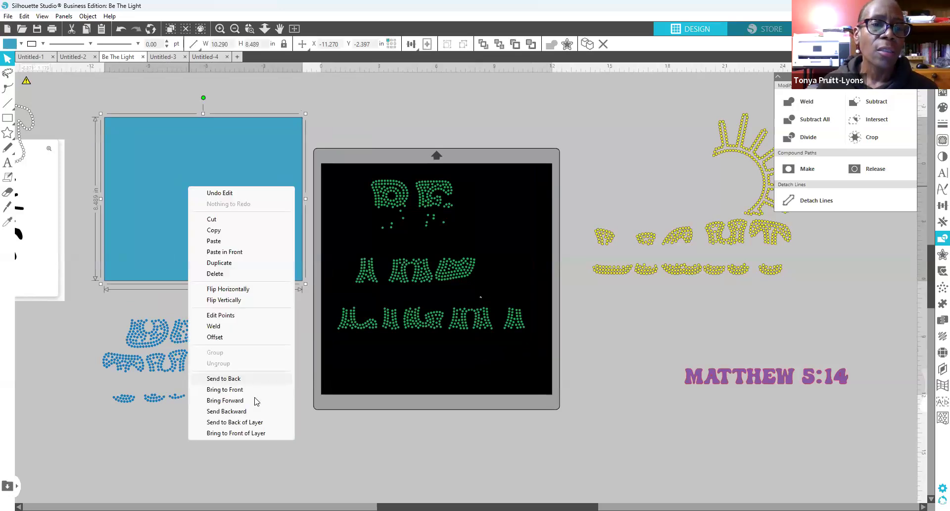
{"action": "left_click", "coordinate": [256, 390]}
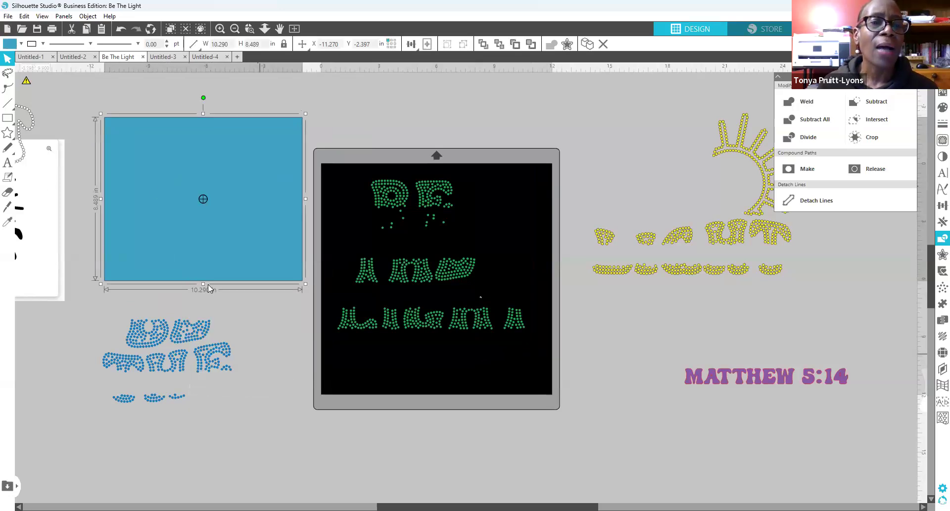
{"action": "mouse_move", "coordinate": [175, 229]}
{"action": "left_mouse_down"}
{"action": "mouse_move", "coordinate": [173, 220]}
{"action": "mouse_move", "coordinate": [406, 278]}
{"action": "mouse_move", "coordinate": [402, 292]}
{"action": "left_mouse_up"}
{"action": "left_click", "coordinate": [361, 307]}
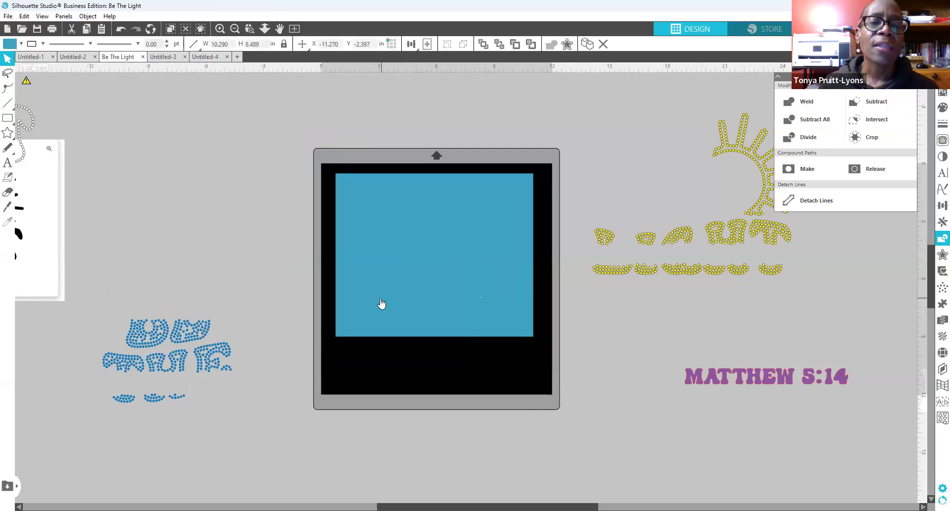
Step: Send the blue rectangle behind the green design and nudge it into place
{"action": "right_click", "coordinate": [373, 264]}
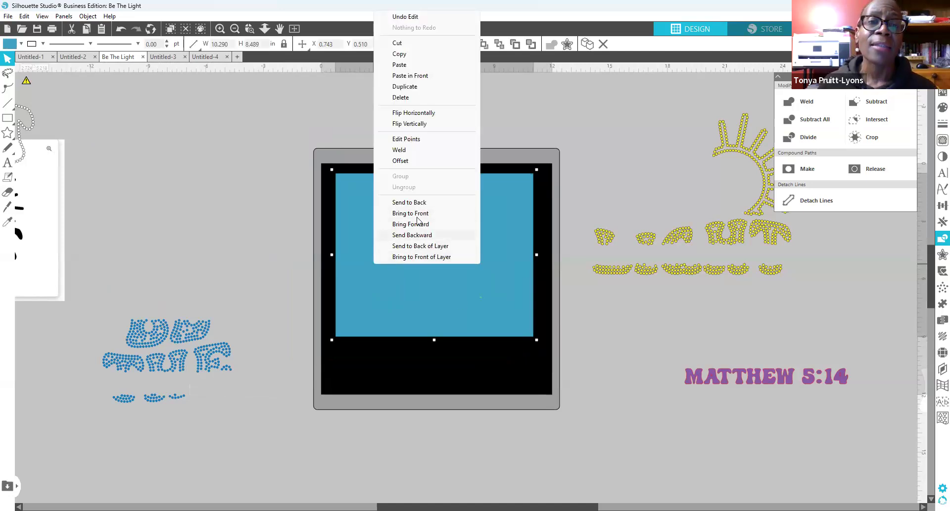
{"action": "left_click", "coordinate": [416, 203]}
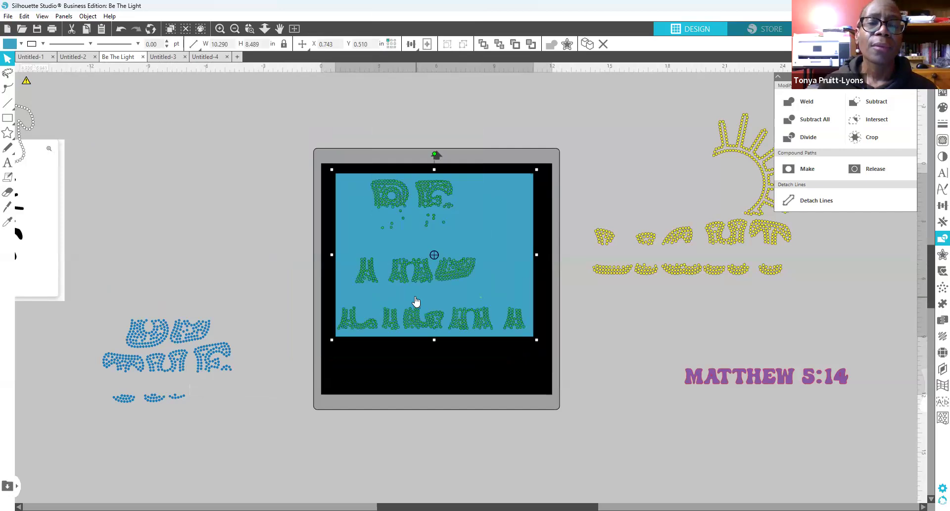
{"action": "left_click_drag", "start_coordinate": [525, 286], "coordinate": [523, 282]}
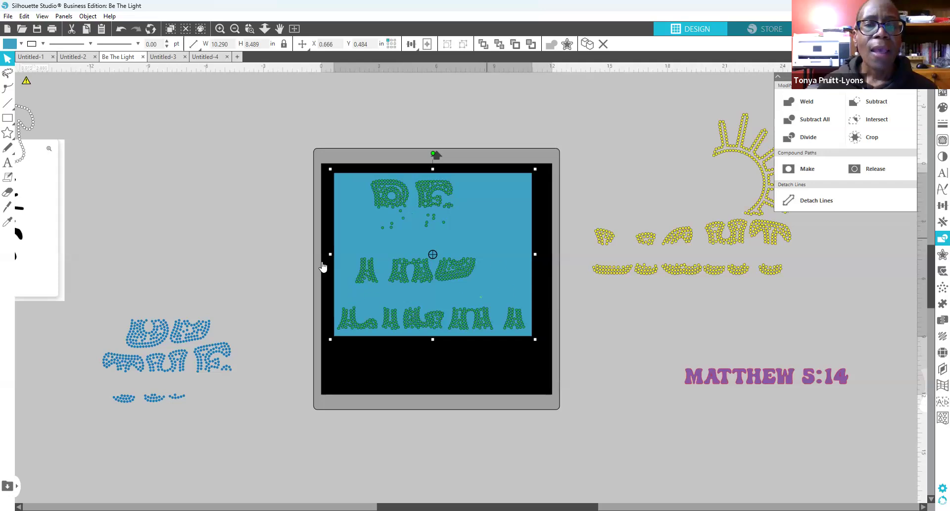
{"action": "left_click", "coordinate": [275, 236]}
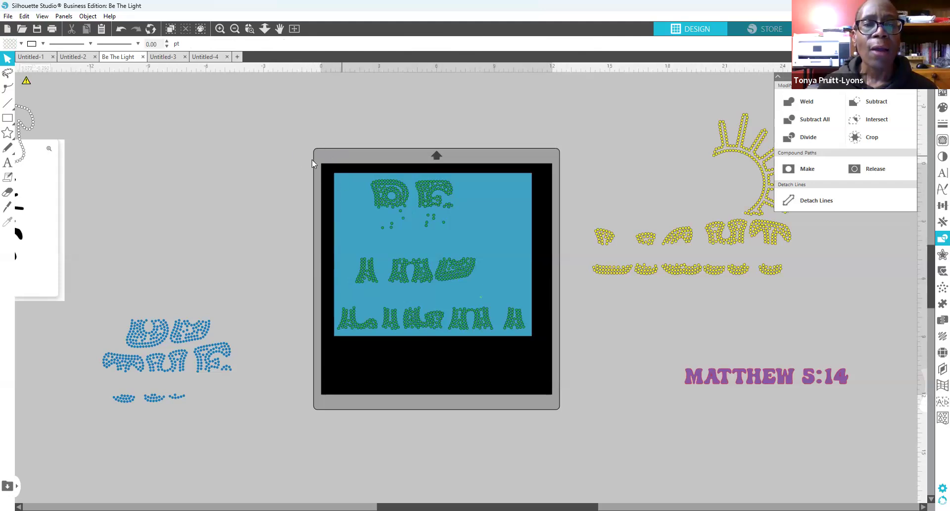
Step: Subtract All the green stones from the blue rectangle, then move the green design off-mat upper left
{"action": "left_click", "coordinate": [340, 182]}
{"action": "left_click", "coordinate": [406, 232], "text": "shift"}
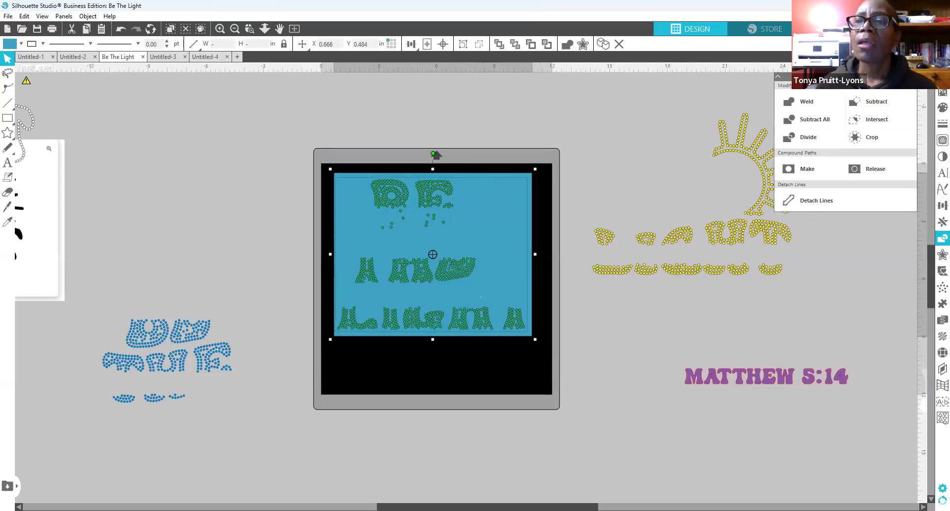
{"action": "left_click", "coordinate": [936, 241]}
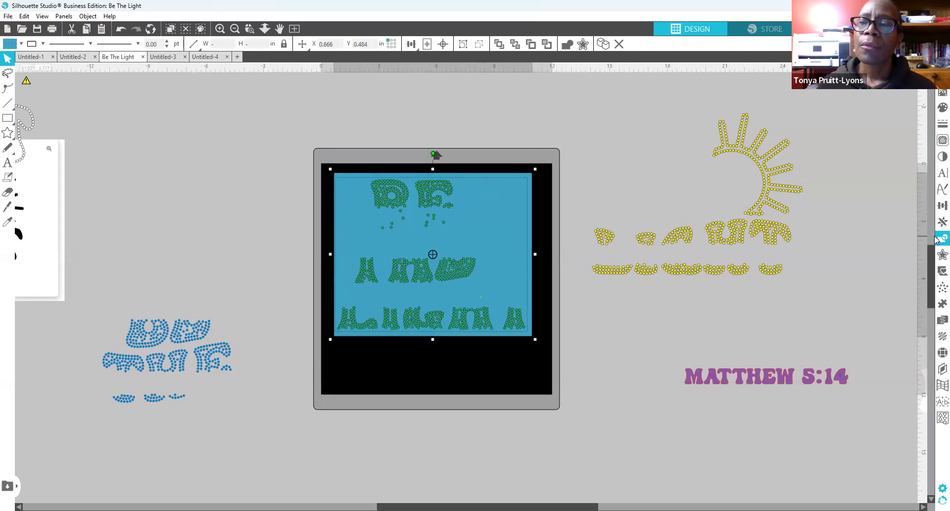
{"action": "left_click", "coordinate": [936, 241]}
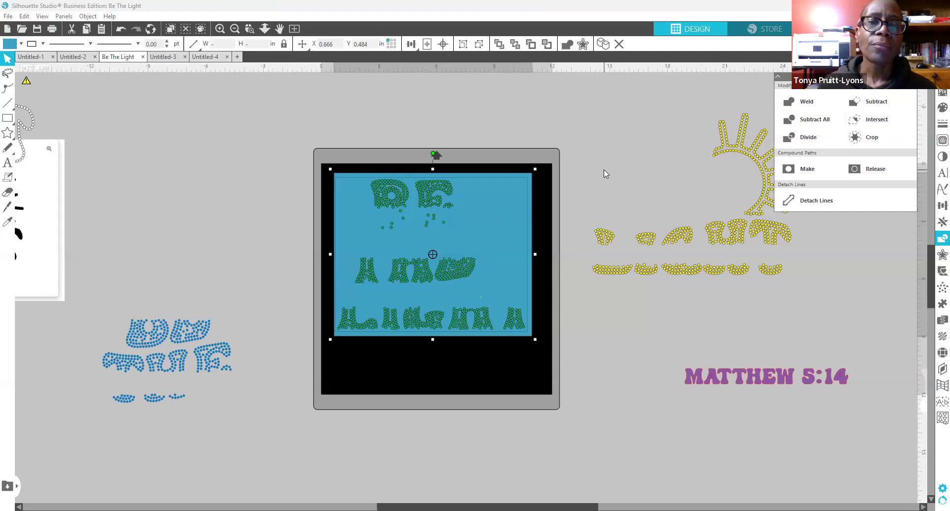
{"action": "left_click", "coordinate": [588, 187]}
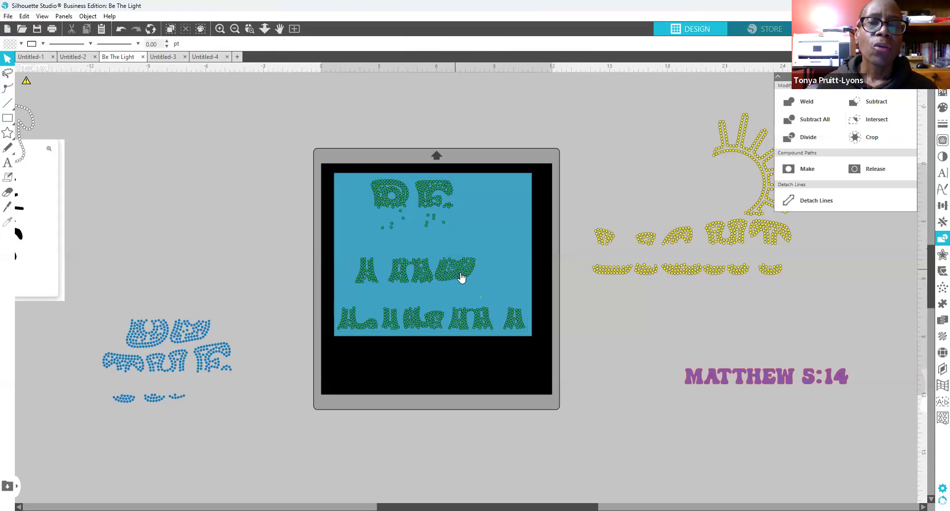
{"action": "left_click_drag", "start_coordinate": [462, 277], "coordinate": [206, 201]}
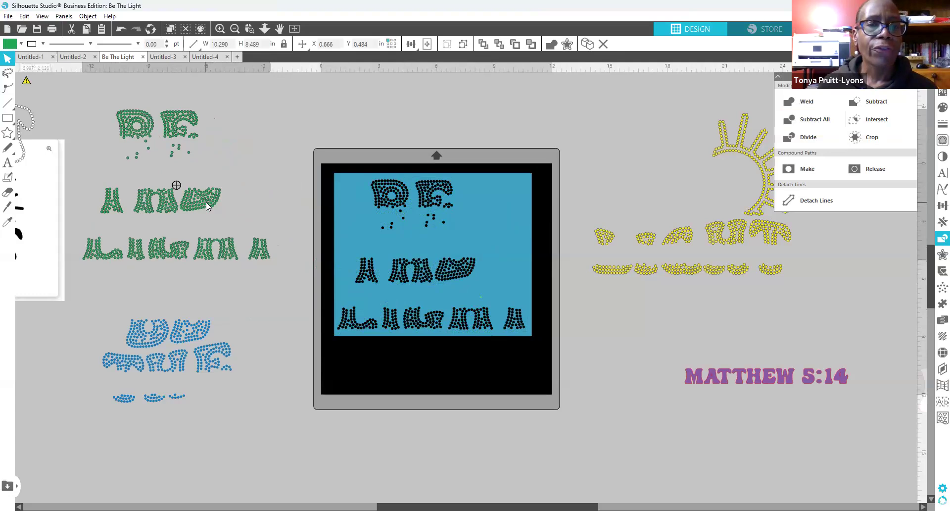
Step: Move the holed blue template over the yellow design and the green design back onto the mat
{"action": "left_click_drag", "start_coordinate": [206, 202], "coordinate": [237, 198]}
{"action": "left_click_drag", "start_coordinate": [450, 273], "coordinate": [706, 230]}
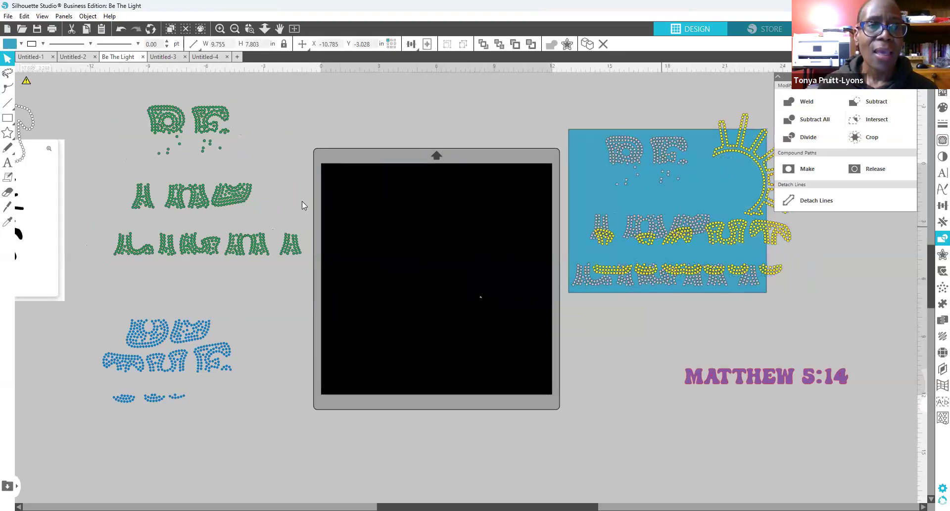
{"action": "left_click_drag", "start_coordinate": [214, 200], "coordinate": [455, 266]}
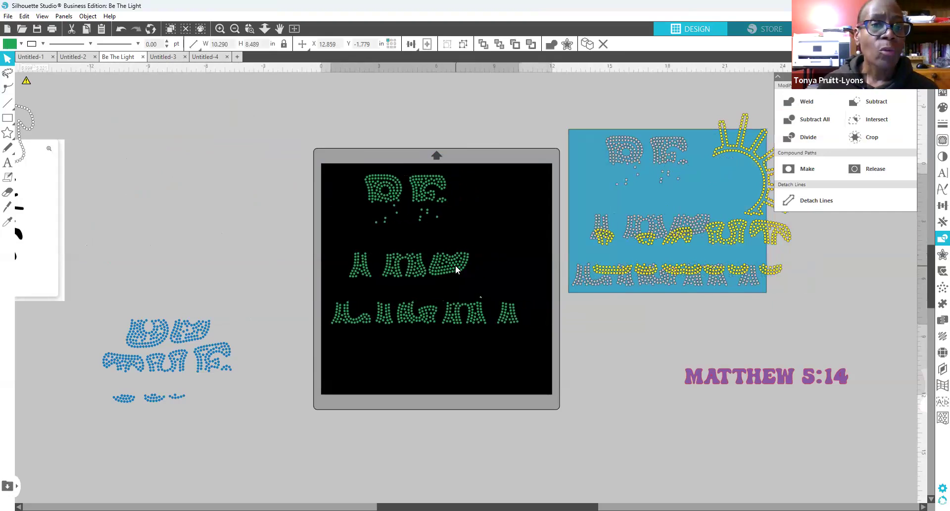
{"action": "left_click", "coordinate": [391, 210]}
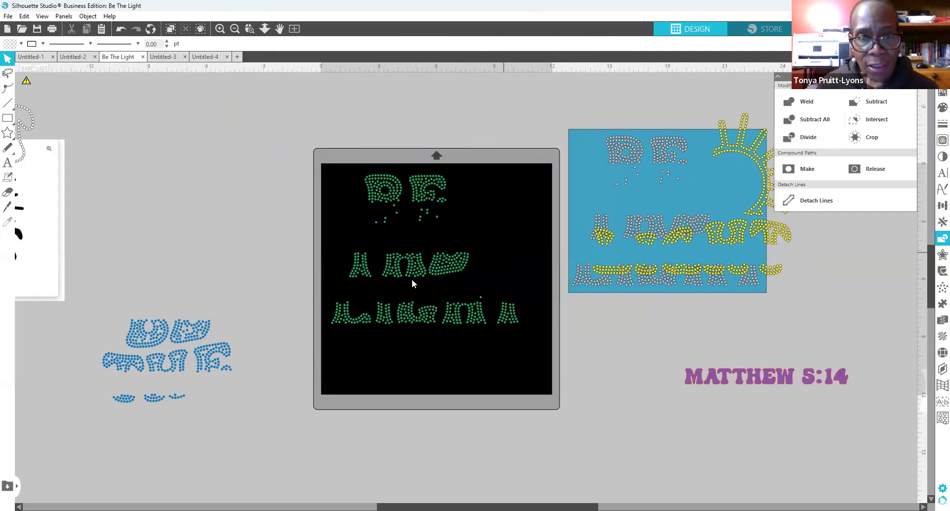
Step: Fine-tune the green design on the mat and shift the blue template up and left
{"action": "left_click_drag", "start_coordinate": [439, 271], "coordinate": [435, 270]}
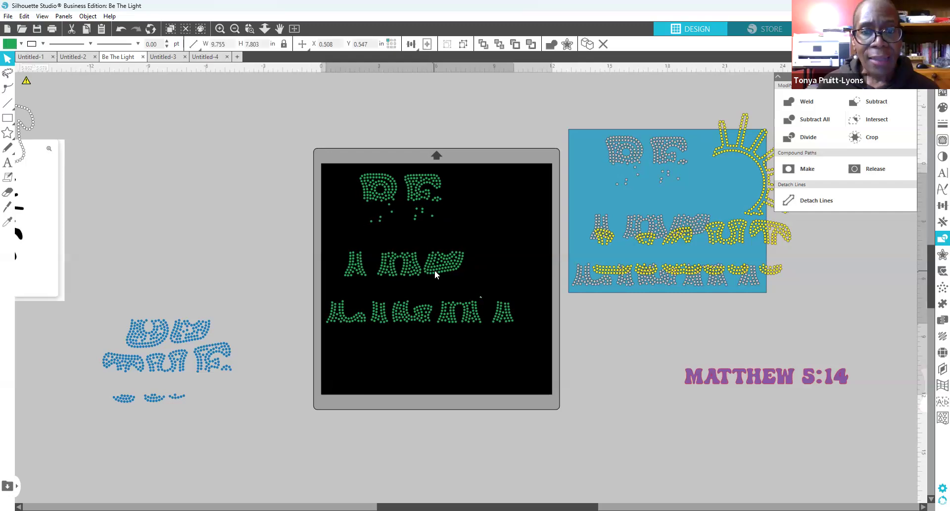
{"action": "left_click", "coordinate": [516, 203]}
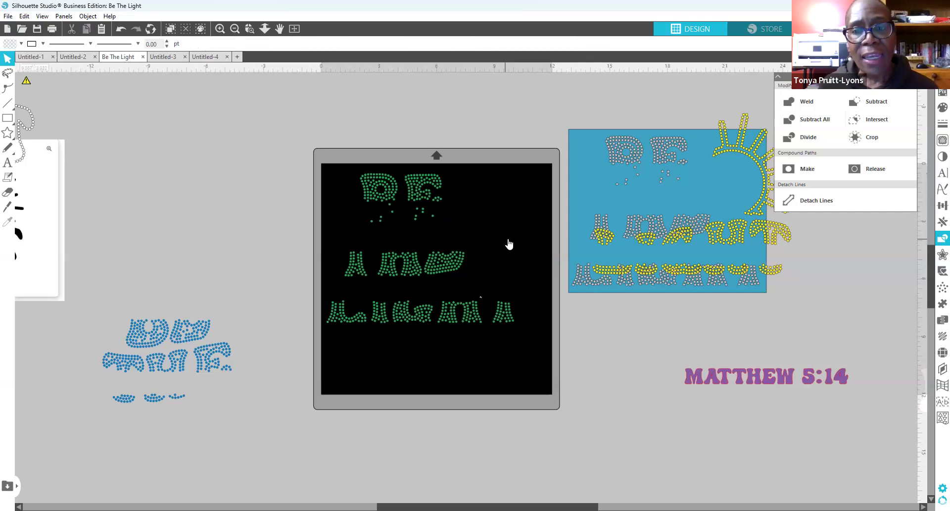
{"action": "left_click_drag", "start_coordinate": [603, 213], "coordinate": [599, 208]}
{"action": "left_click", "coordinate": [512, 174]}
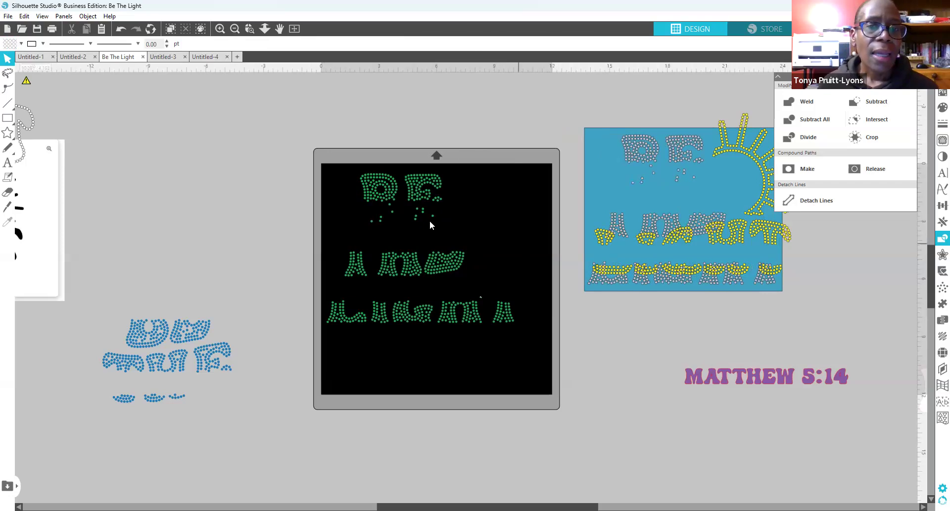
{"action": "left_click_drag", "start_coordinate": [450, 268], "coordinate": [466, 263]}
{"action": "left_click", "coordinate": [535, 210]}
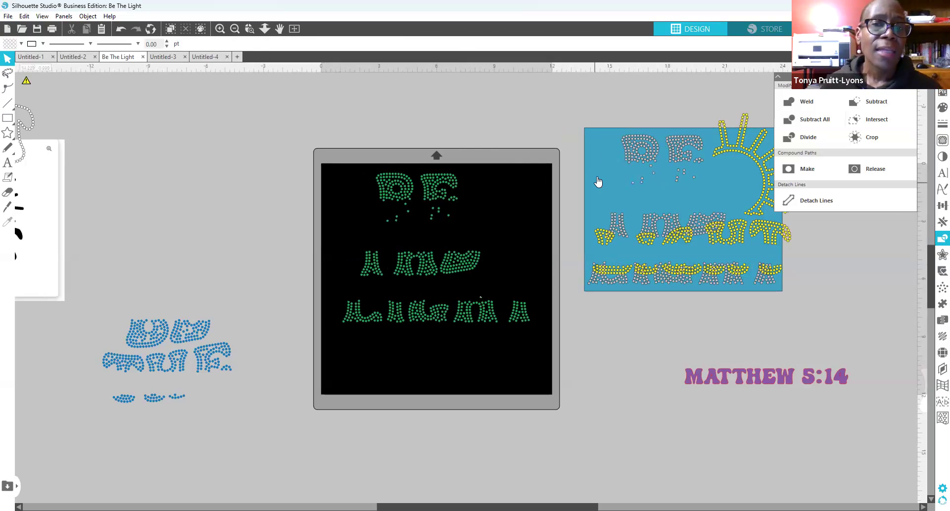
{"action": "mouse_move", "coordinate": [597, 184]}
{"action": "left_mouse_down"}
{"action": "mouse_move", "coordinate": [559, 197]}
{"action": "mouse_move", "coordinate": [560, 146]}
{"action": "mouse_move", "coordinate": [545, 124]}
{"action": "mouse_move", "coordinate": [537, 127]}
{"action": "left_mouse_up"}
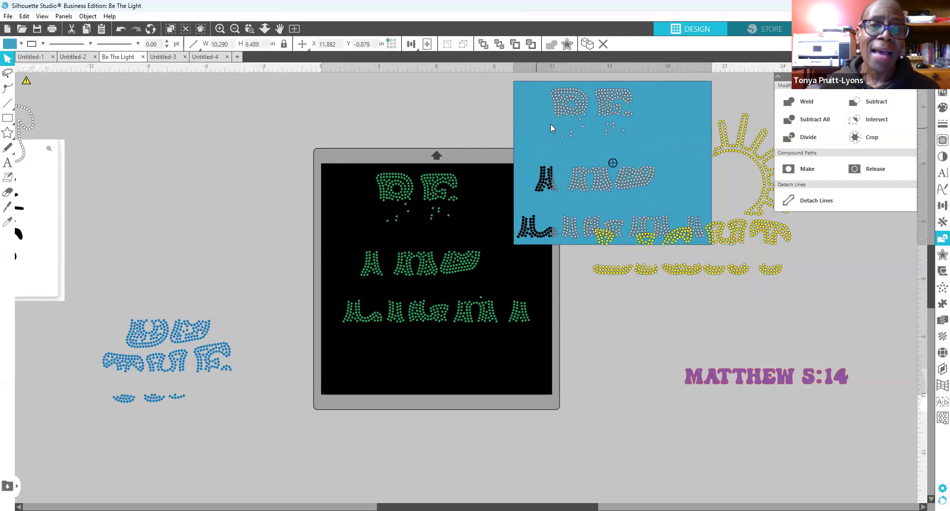
Step: Move the green design off the mat left and the holed blue template off to the lower right
{"action": "left_click", "coordinate": [487, 232]}
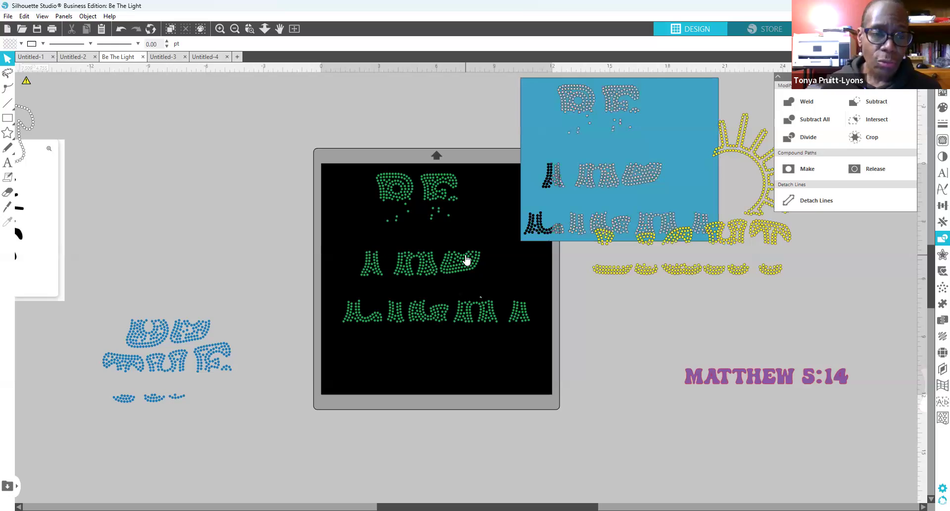
{"action": "left_click_drag", "start_coordinate": [467, 260], "coordinate": [223, 220]}
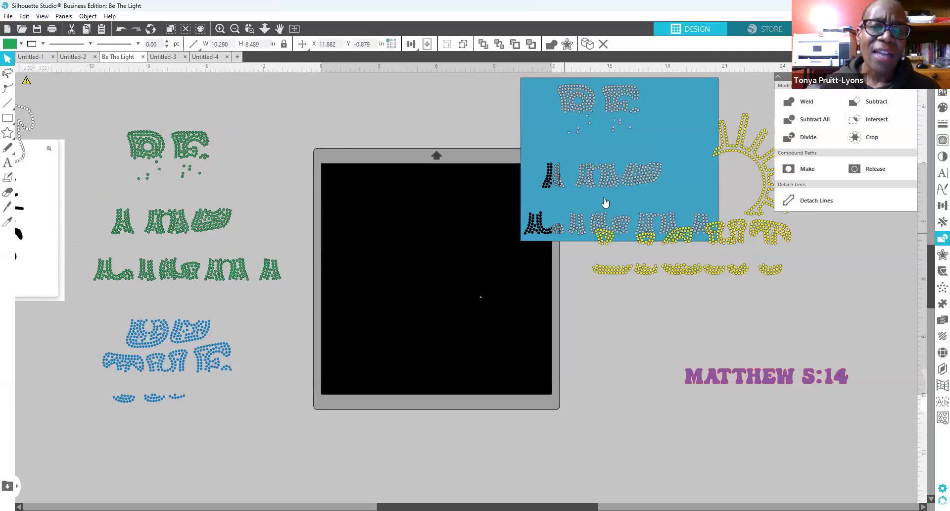
{"action": "left_click_drag", "start_coordinate": [638, 186], "coordinate": [452, 272]}
{"action": "left_click", "coordinate": [248, 232]}
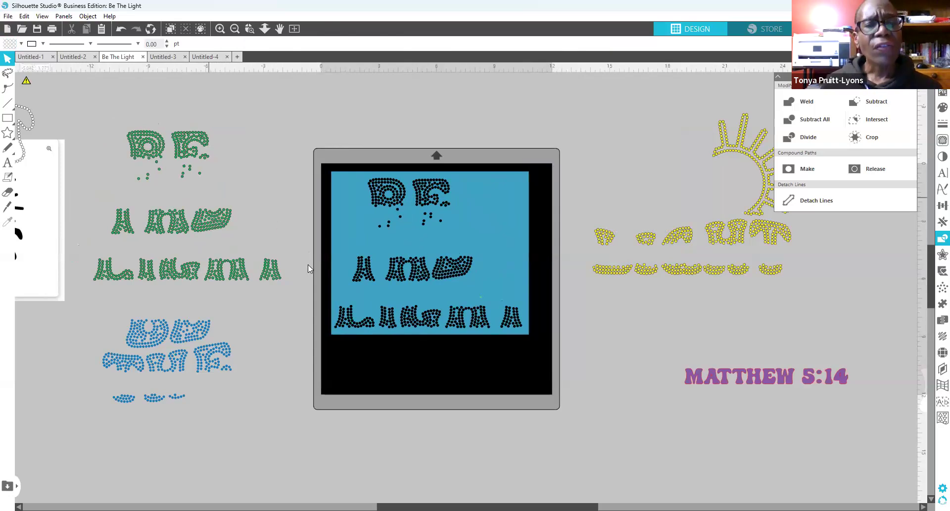
{"action": "left_click_drag", "start_coordinate": [458, 269], "coordinate": [858, 316]}
{"action": "left_click", "coordinate": [822, 325]}
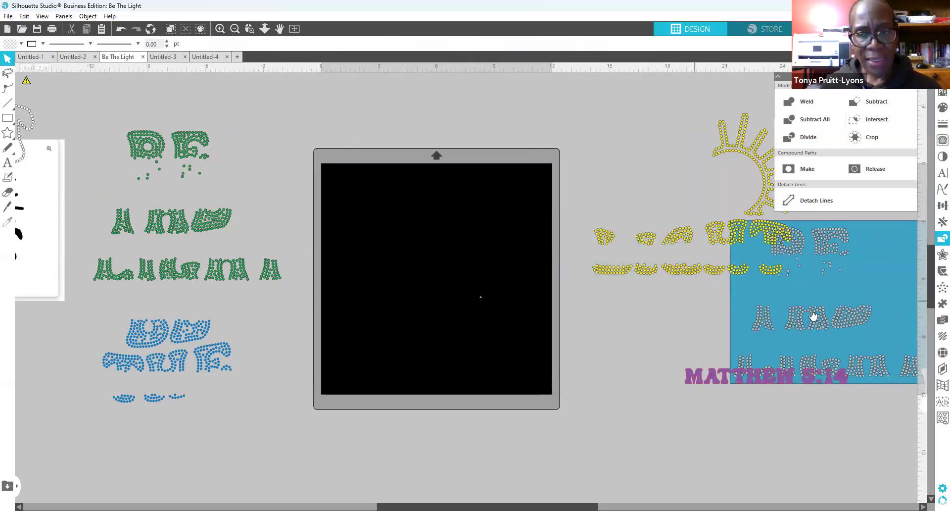
{"action": "left_click_drag", "start_coordinate": [808, 326], "coordinate": [892, 279]}
{"action": "left_click", "coordinate": [857, 283]}
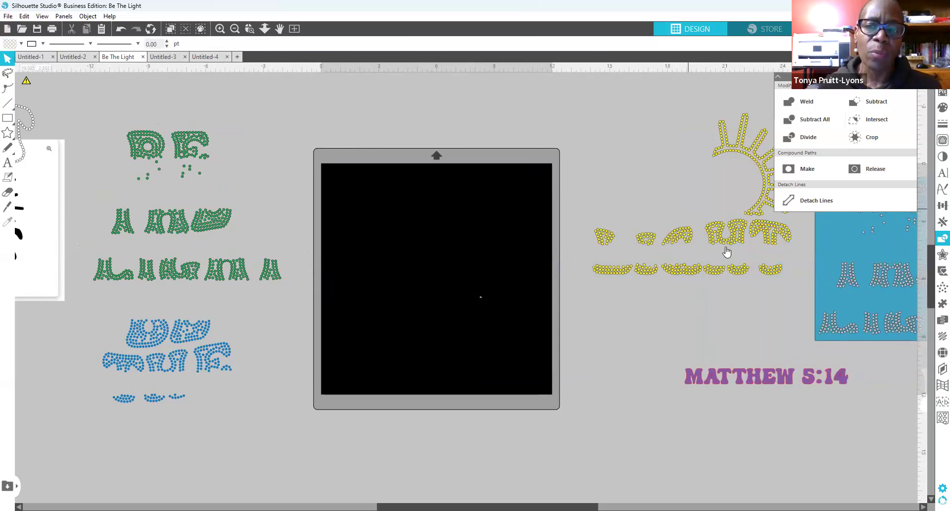
{"action": "left_click_drag", "start_coordinate": [726, 252], "coordinate": [471, 305]}
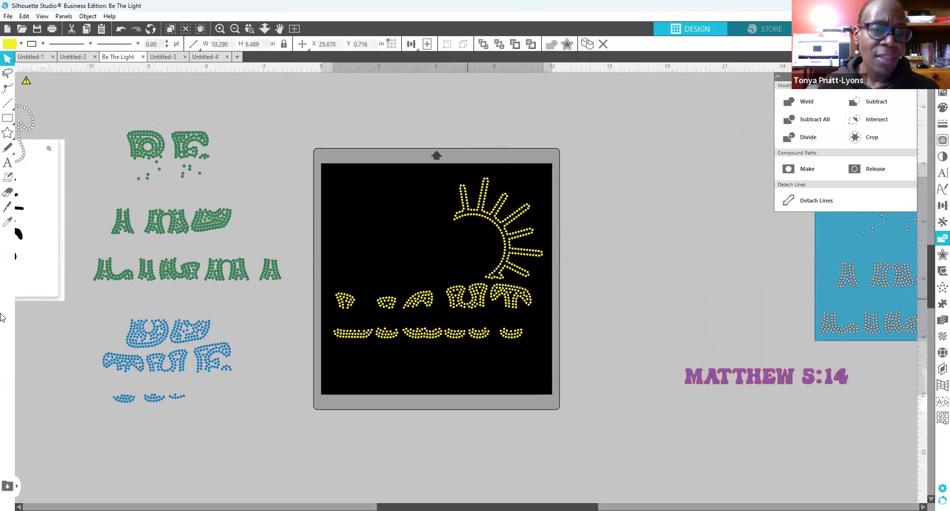
{"action": "left_click", "coordinate": [8, 192]}
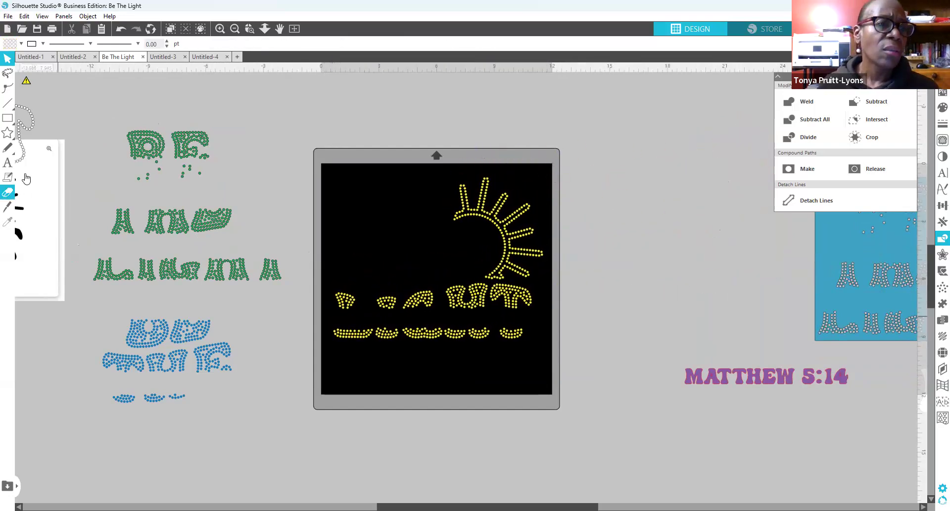
{"action": "left_click", "coordinate": [9, 121]}
Step: Draw a rectangle behind the yellow sun and LIGHT stones, send it to back, and trim it to fit
{"action": "left_click_drag", "start_coordinate": [328, 170], "coordinate": [548, 366]}
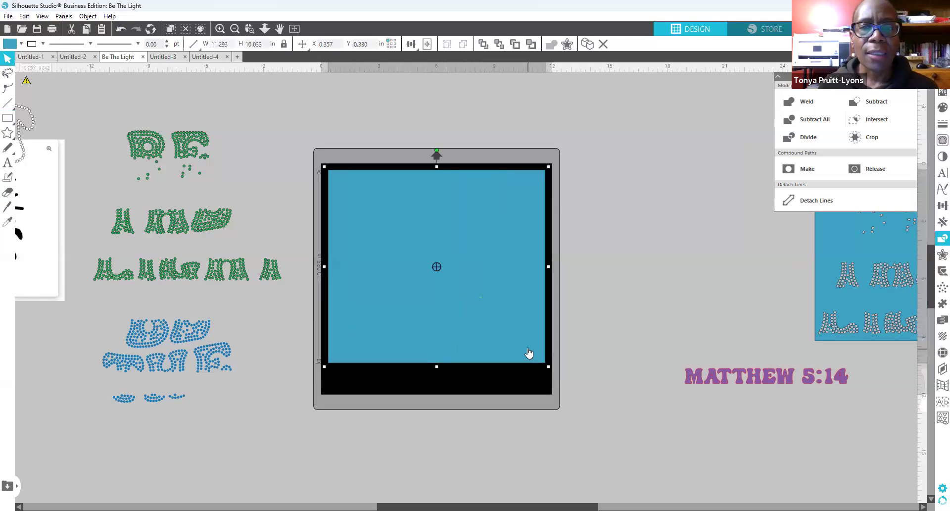
{"action": "right_click", "coordinate": [530, 353]}
{"action": "left_click", "coordinate": [566, 286]}
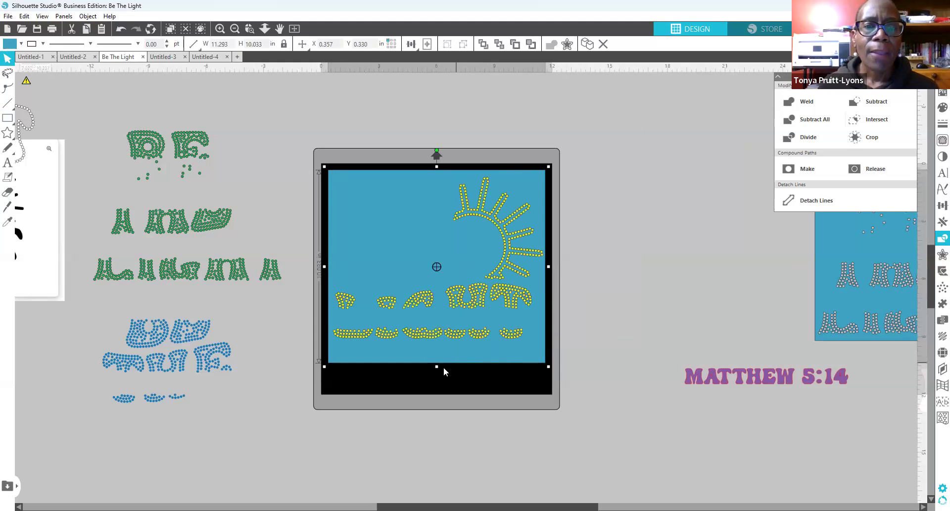
{"action": "left_click_drag", "start_coordinate": [436, 367], "coordinate": [435, 347]}
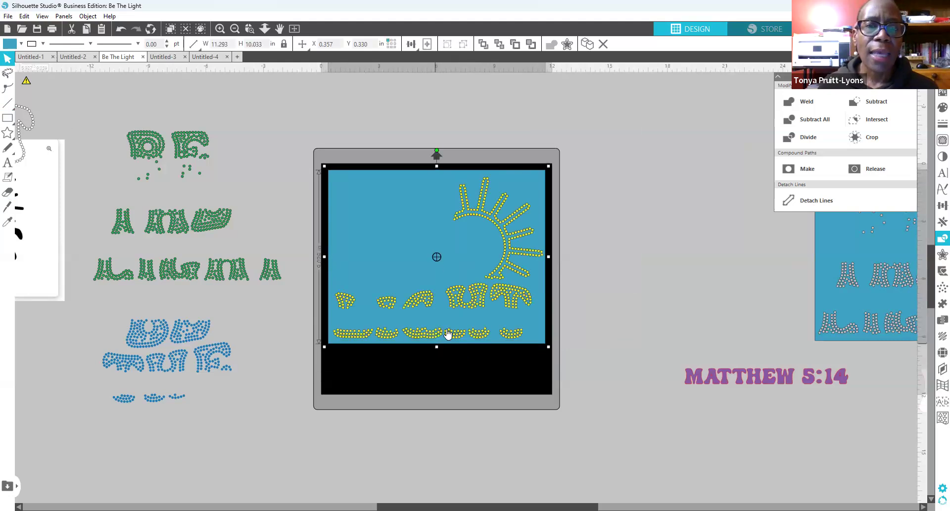
{"action": "left_click_drag", "start_coordinate": [511, 298], "coordinate": [510, 291]}
{"action": "left_click", "coordinate": [567, 298]}
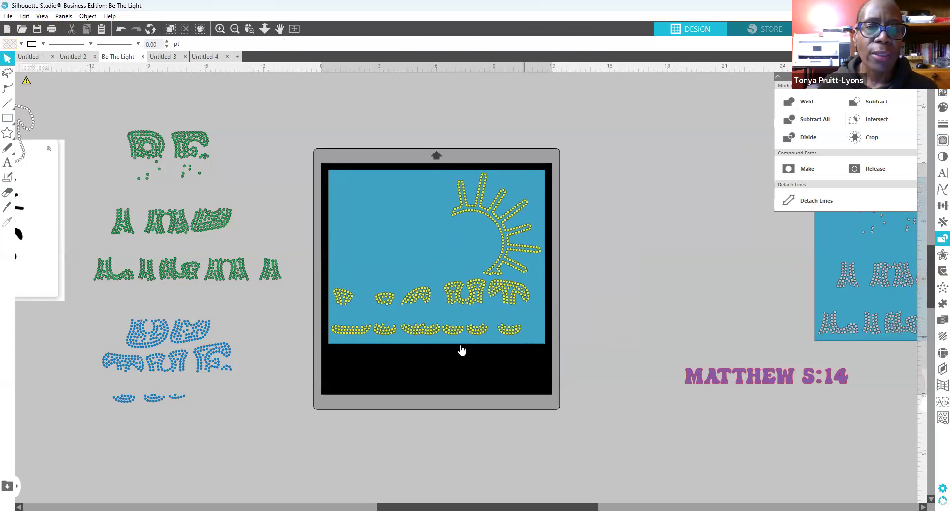
{"action": "left_click", "coordinate": [435, 347]}
{"action": "left_click_drag", "start_coordinate": [436, 348], "coordinate": [436, 344]}
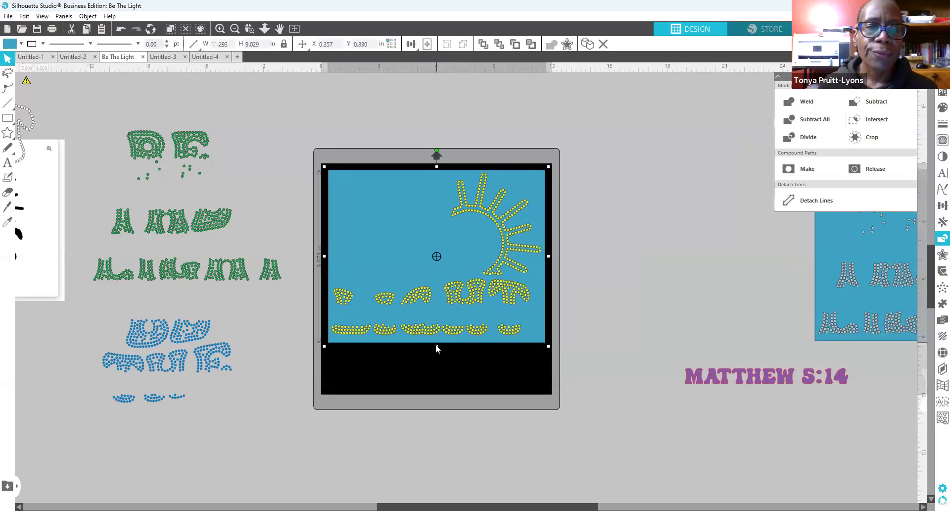
{"action": "left_click", "coordinate": [447, 357]}
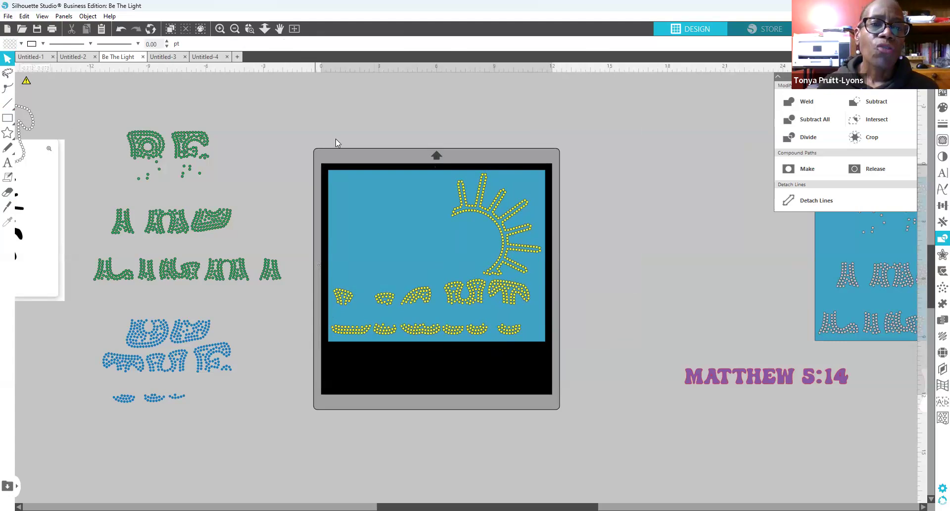
Step: Subtract All to cut the yellow stones into the rectangle, then move stones and template right of the mat
{"action": "left_click_drag", "start_coordinate": [310, 141], "coordinate": [550, 365]}
{"action": "left_click", "coordinate": [823, 119]}
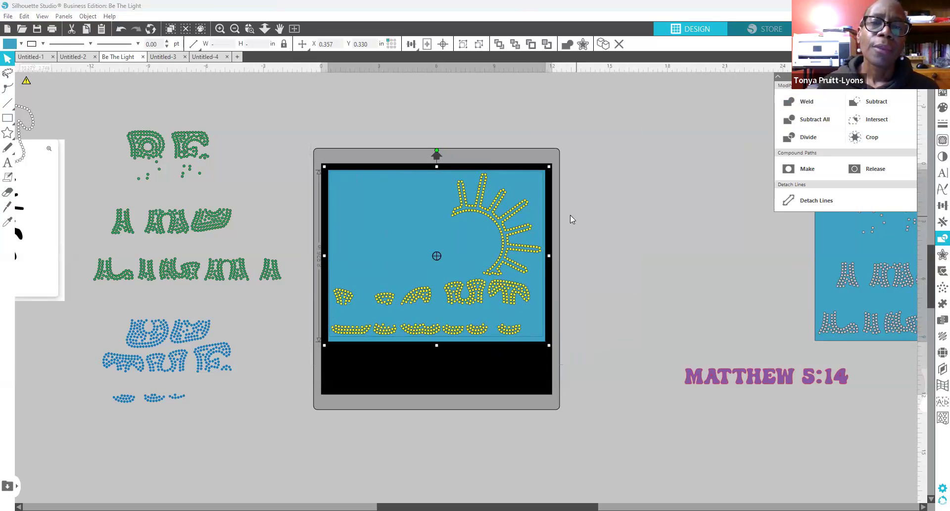
{"action": "left_click", "coordinate": [571, 246]}
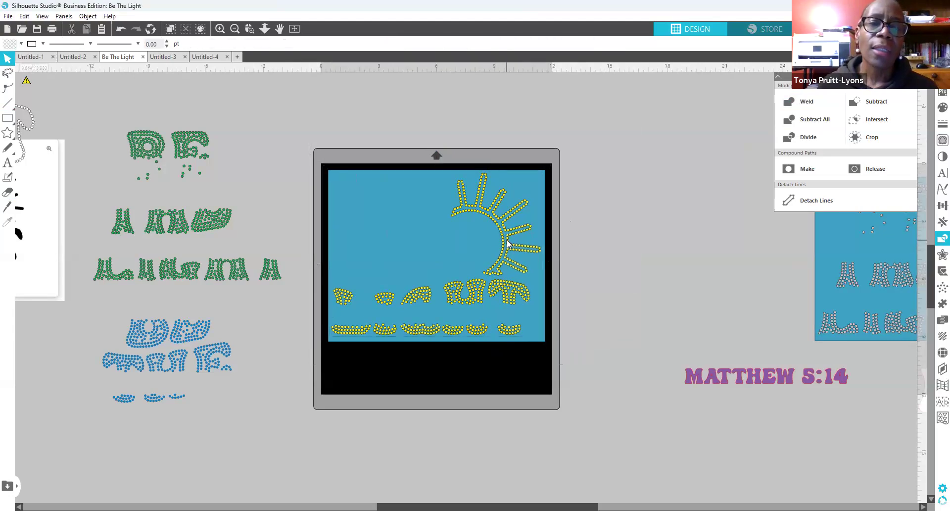
{"action": "left_click_drag", "start_coordinate": [507, 244], "coordinate": [779, 184]}
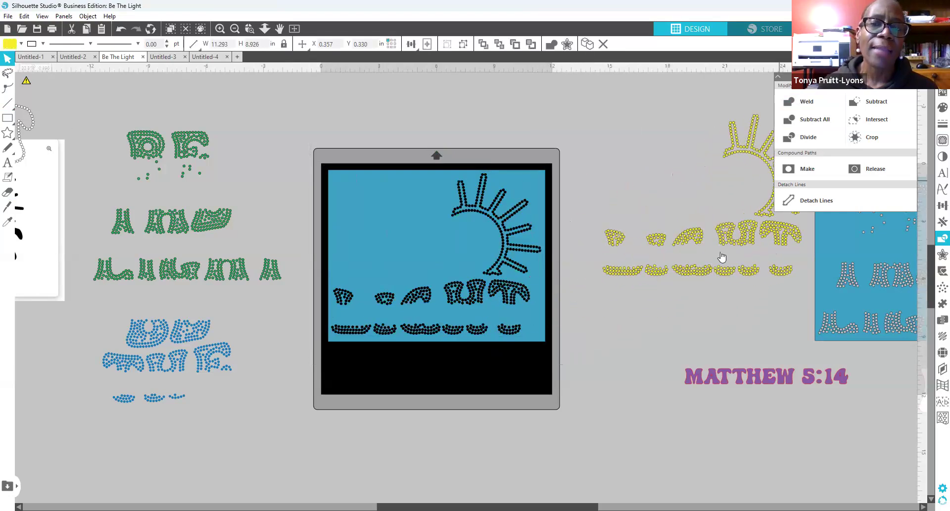
{"action": "left_click_drag", "start_coordinate": [456, 253], "coordinate": [910, 324]}
{"action": "left_click_drag", "start_coordinate": [442, 319], "coordinate": [819, 337]}
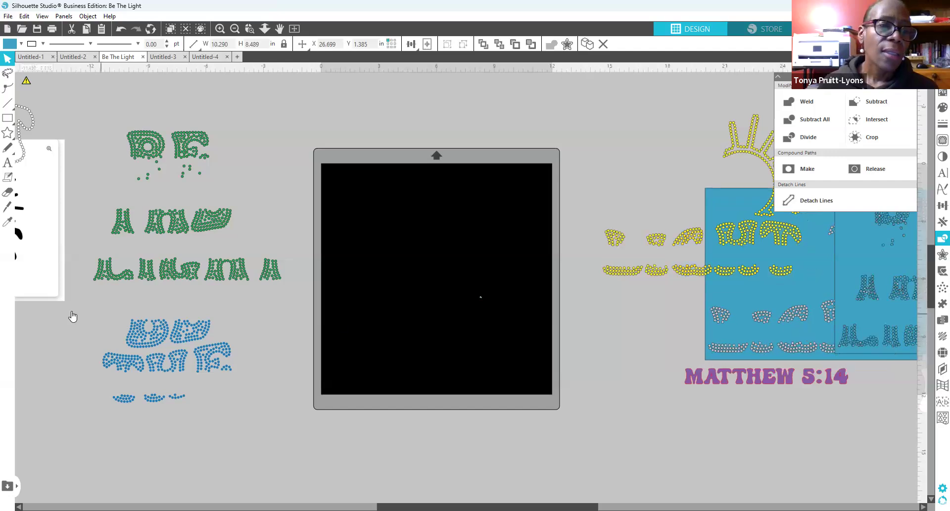
{"action": "left_click_drag", "start_coordinate": [82, 311], "coordinate": [229, 435]}
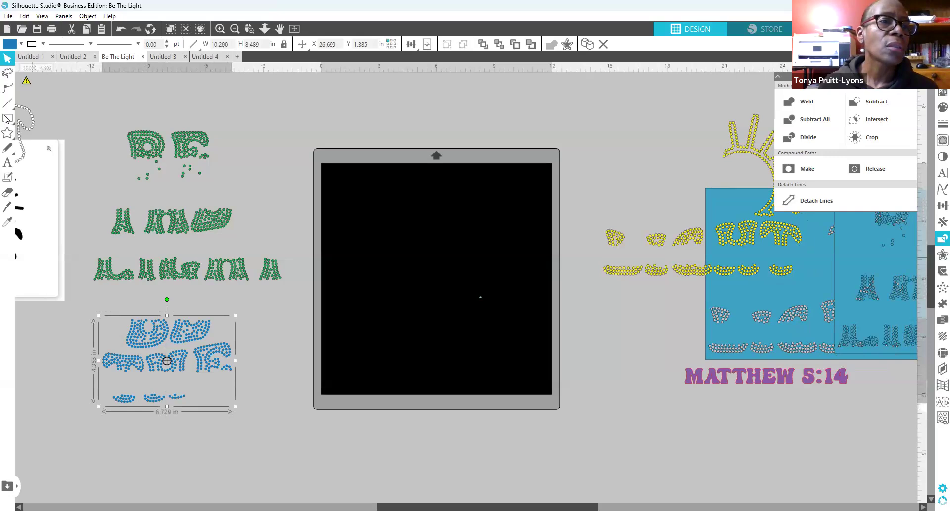
Step: Draw a new rectangle, place the blue lettering stones on it, and send the rectangle to back
{"action": "mouse_move", "coordinate": [351, 200]}
{"action": "left_mouse_down"}
{"action": "mouse_move", "coordinate": [509, 331]}
{"action": "mouse_move", "coordinate": [529, 331]}
{"action": "left_mouse_up"}
{"action": "left_click_drag", "start_coordinate": [182, 348], "coordinate": [183, 347]}
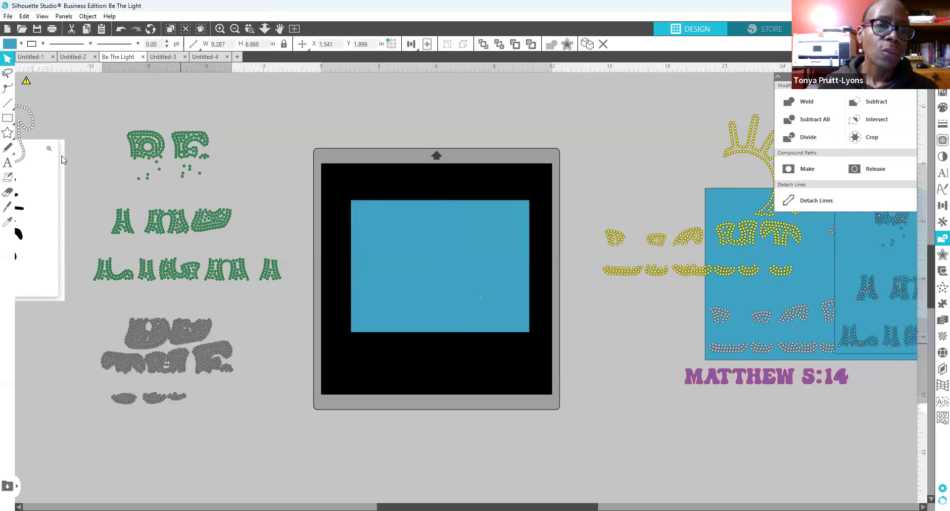
{"action": "left_click", "coordinate": [118, 29]}
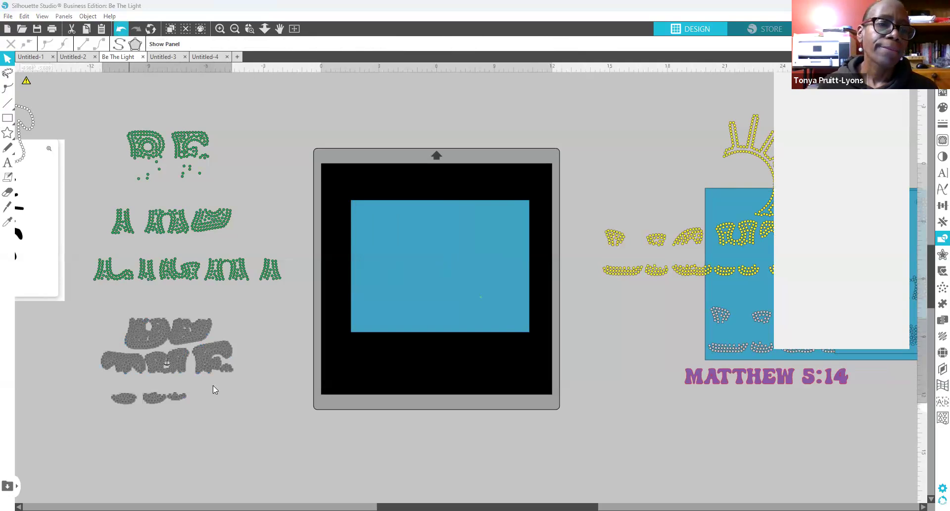
{"action": "left_click_drag", "start_coordinate": [198, 359], "coordinate": [471, 269]}
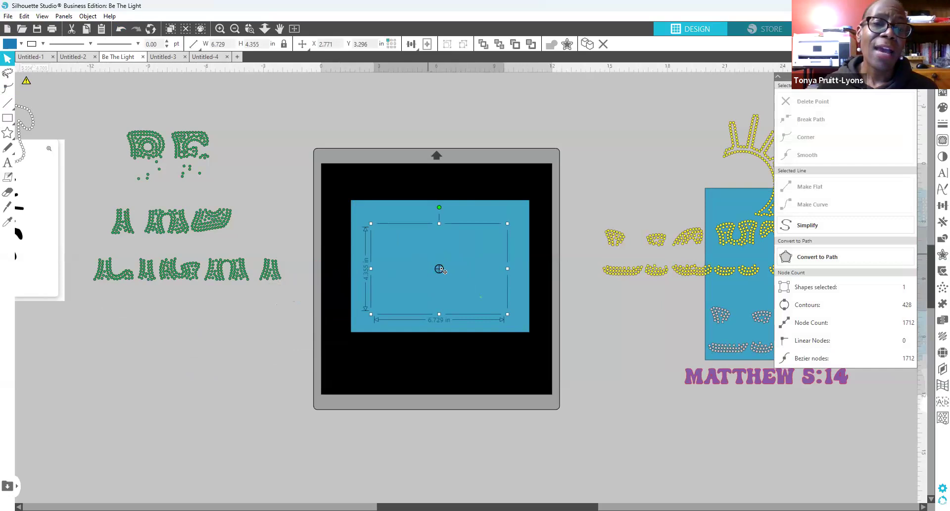
{"action": "right_click", "coordinate": [464, 267]}
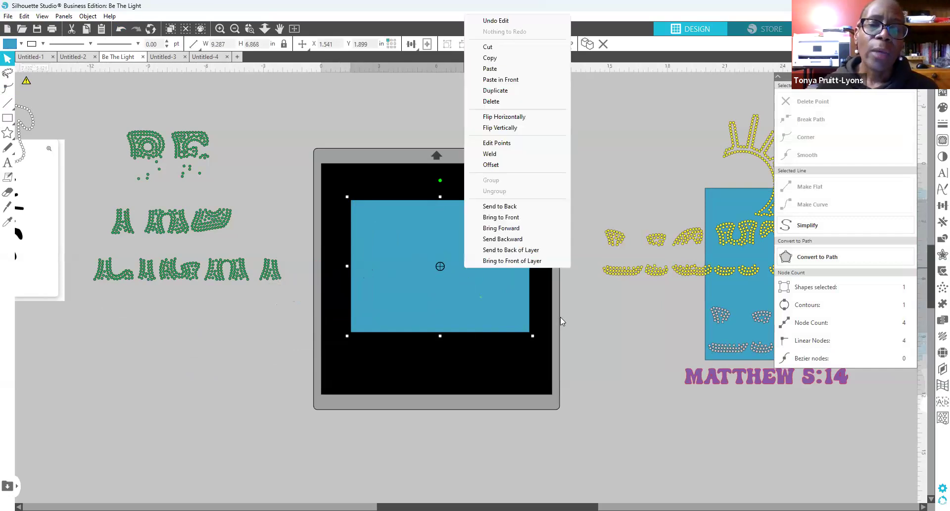
{"action": "right_click", "coordinate": [484, 330]}
{"action": "left_click", "coordinate": [524, 270]}
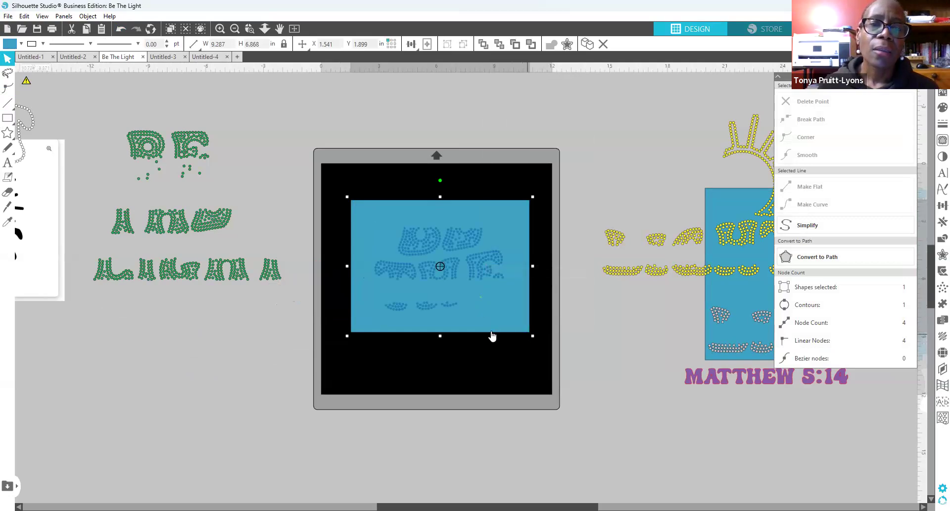
Step: Trim the rectangle narrower and shorter around the lettering, then select both together
{"action": "left_click_drag", "start_coordinate": [470, 269], "coordinate": [454, 251]}
{"action": "left_click", "coordinate": [501, 316]}
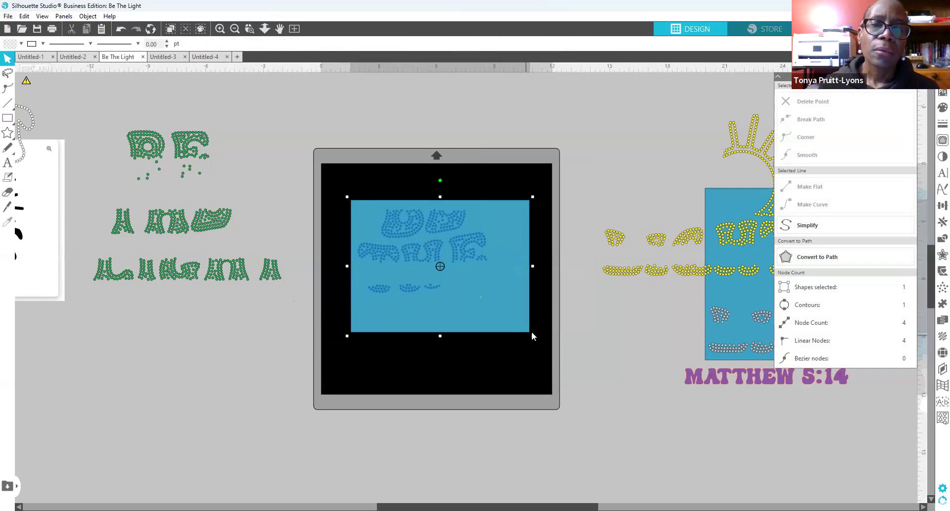
{"action": "left_click_drag", "start_coordinate": [516, 266], "coordinate": [495, 265]}
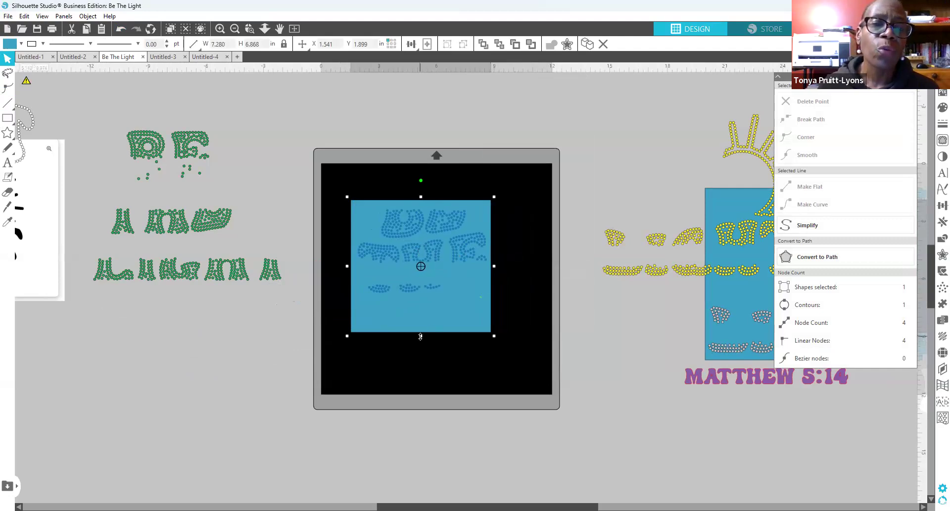
{"action": "left_click_drag", "start_coordinate": [422, 337], "coordinate": [419, 301]}
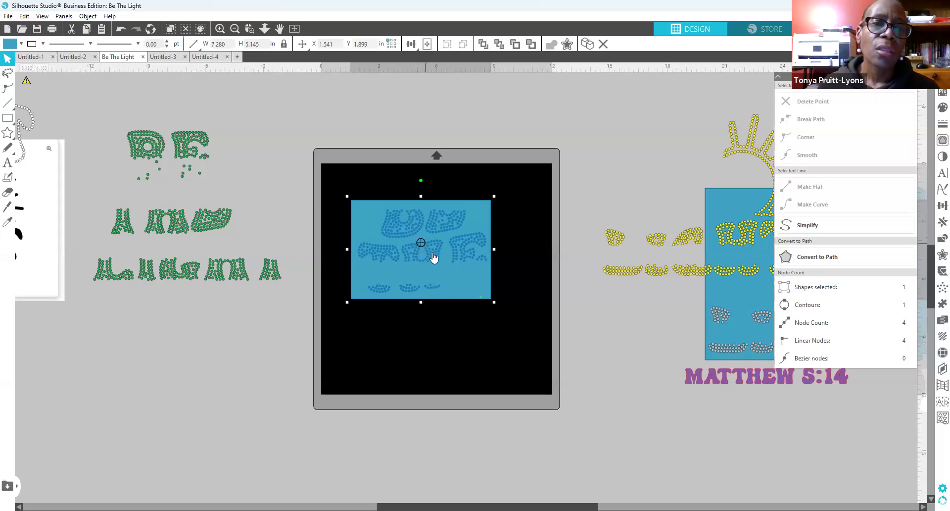
{"action": "left_click_drag", "start_coordinate": [436, 255], "coordinate": [433, 253]}
{"action": "left_click", "coordinate": [433, 345]}
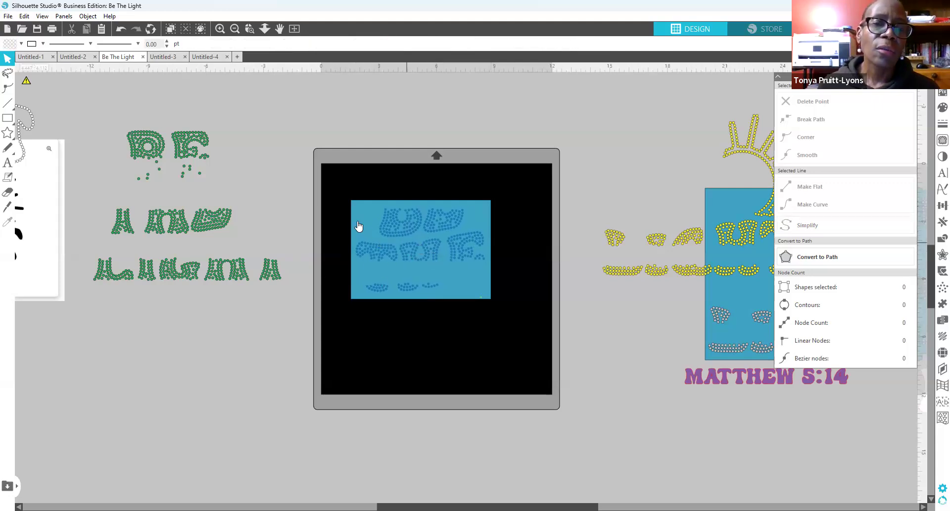
{"action": "left_click_drag", "start_coordinate": [336, 186], "coordinate": [520, 325]}
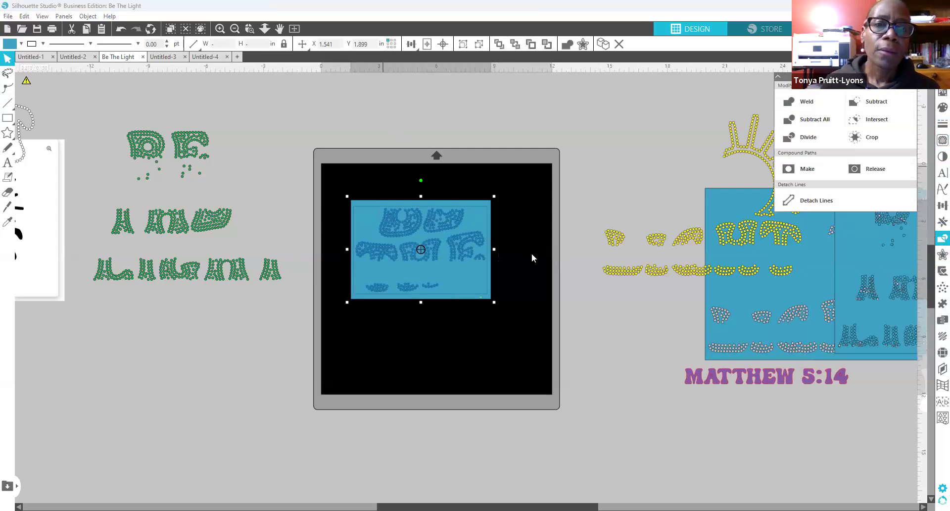
Step: Subtract All the BE THE stones, move blue and yellow stones left, and raise the template
{"action": "left_click", "coordinate": [281, 340]}
{"action": "left_click_drag", "start_coordinate": [281, 340], "coordinate": [183, 348]}
{"action": "left_click_drag", "start_coordinate": [695, 268], "coordinate": [215, 407]}
{"action": "left_click", "coordinate": [255, 418]}
{"action": "left_click", "coordinate": [566, 384]}
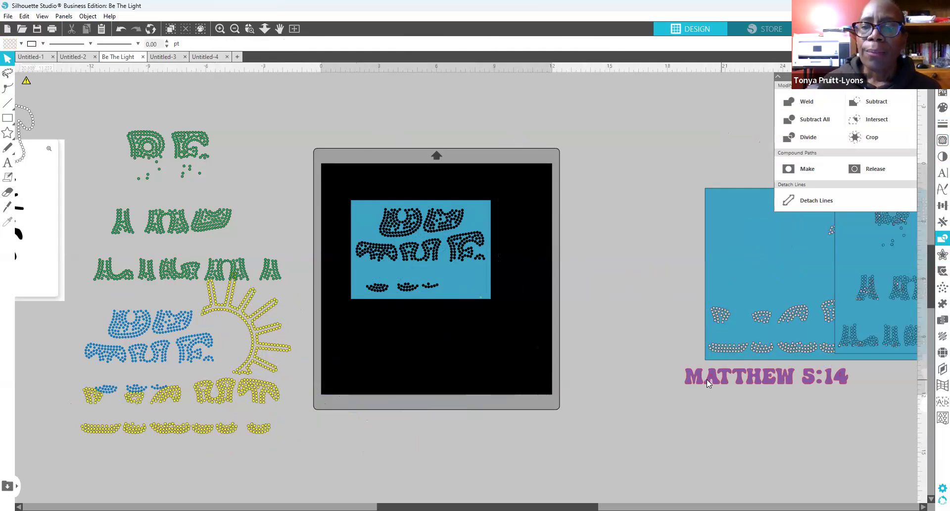
{"action": "left_click_drag", "start_coordinate": [464, 268], "coordinate": [483, 244]}
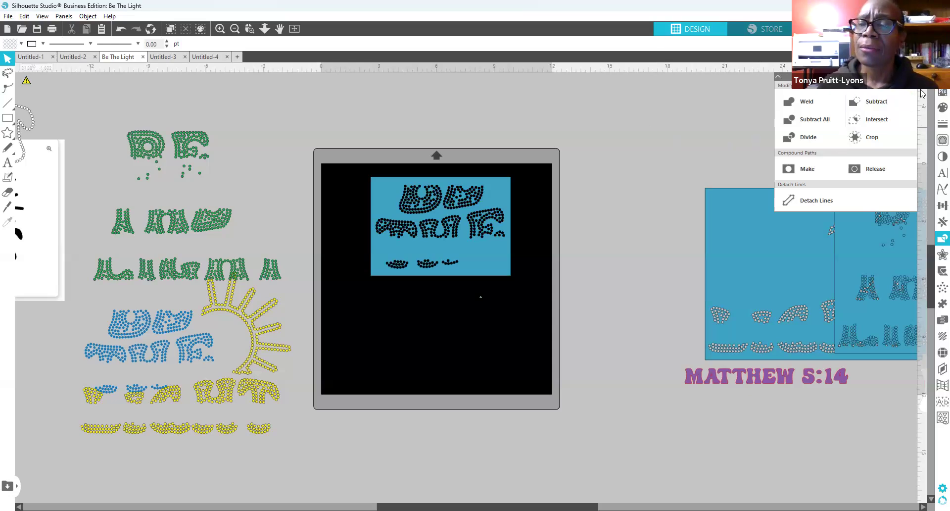
{"action": "left_click", "coordinate": [912, 77]}
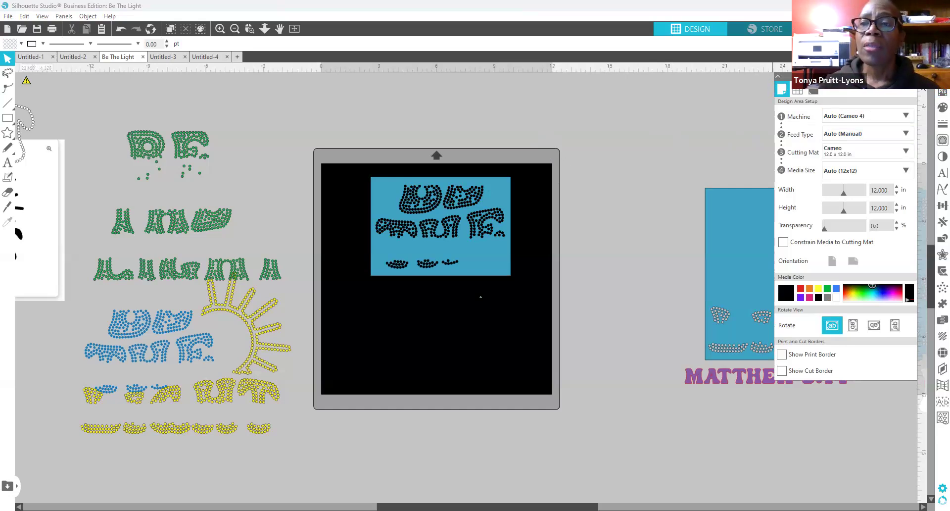
Step: Change the Page Setup cutting mat to Cameo 12.0 x 24.0 in
{"action": "left_click", "coordinate": [912, 77]}
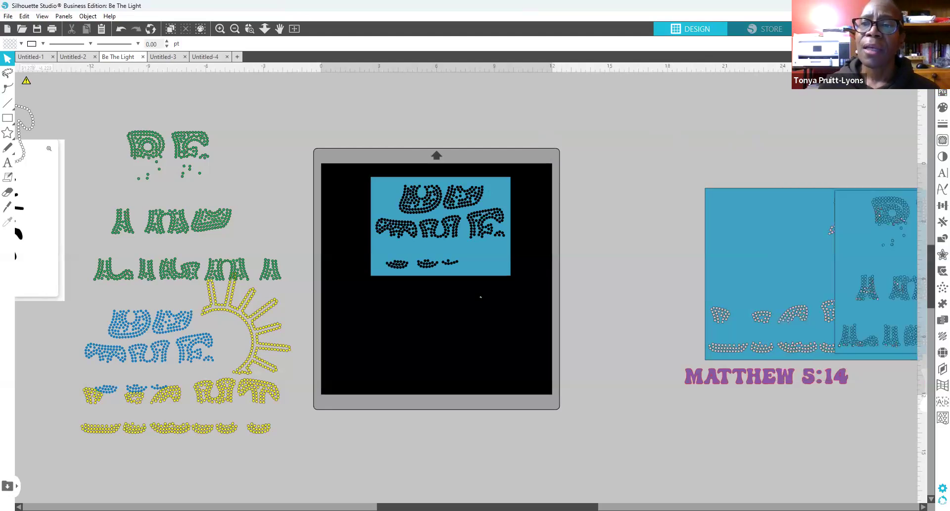
{"action": "left_click", "coordinate": [942, 75]}
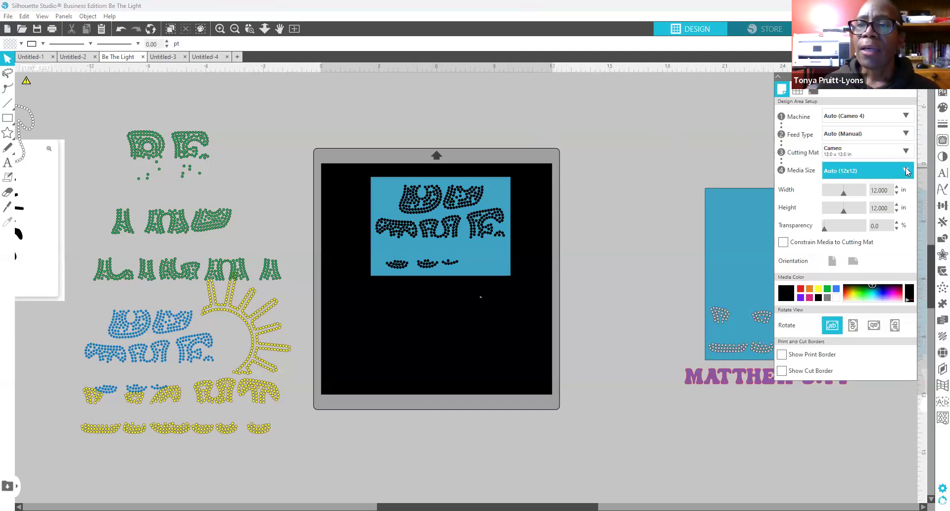
{"action": "left_click", "coordinate": [876, 170]}
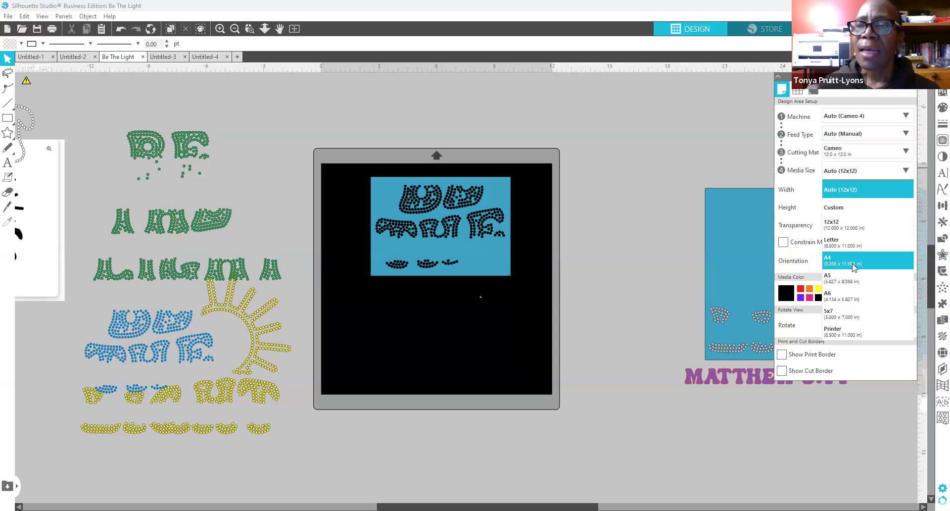
{"action": "left_click", "coordinate": [869, 189]}
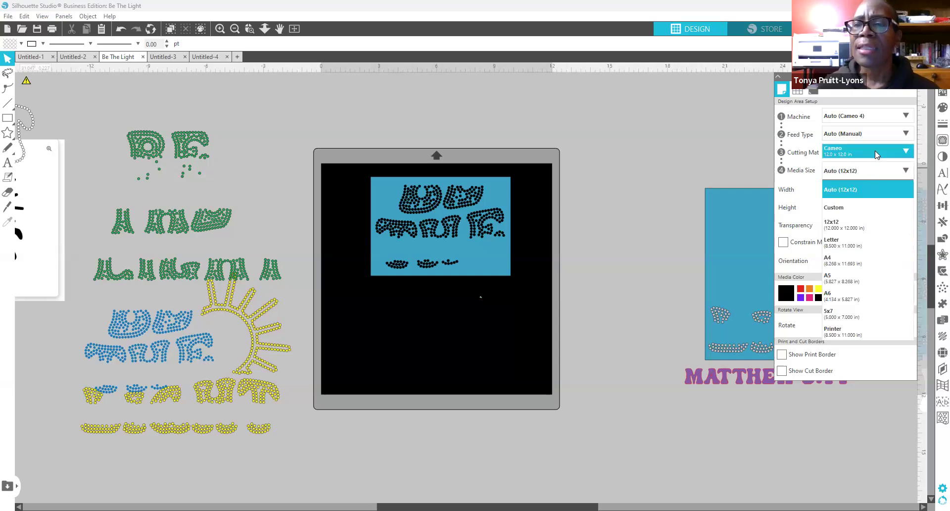
{"action": "left_click", "coordinate": [874, 150]}
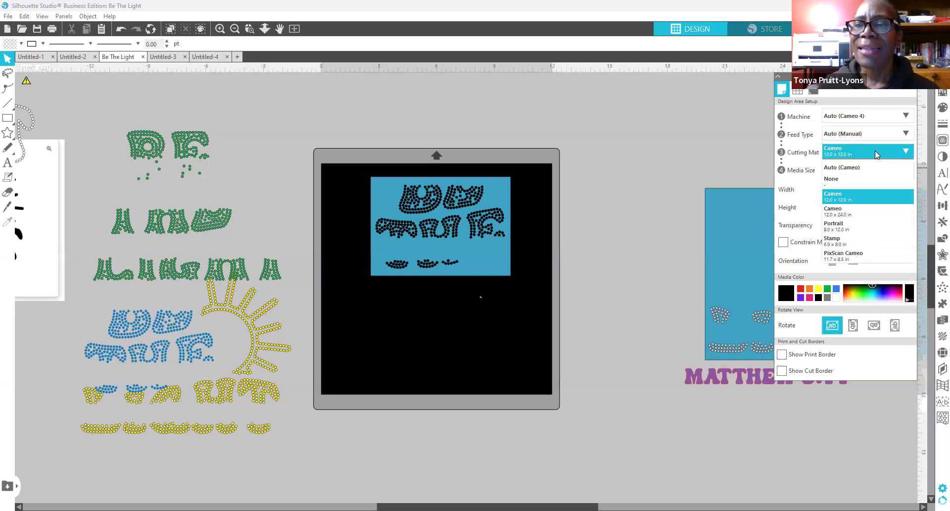
{"action": "left_click", "coordinate": [851, 218]}
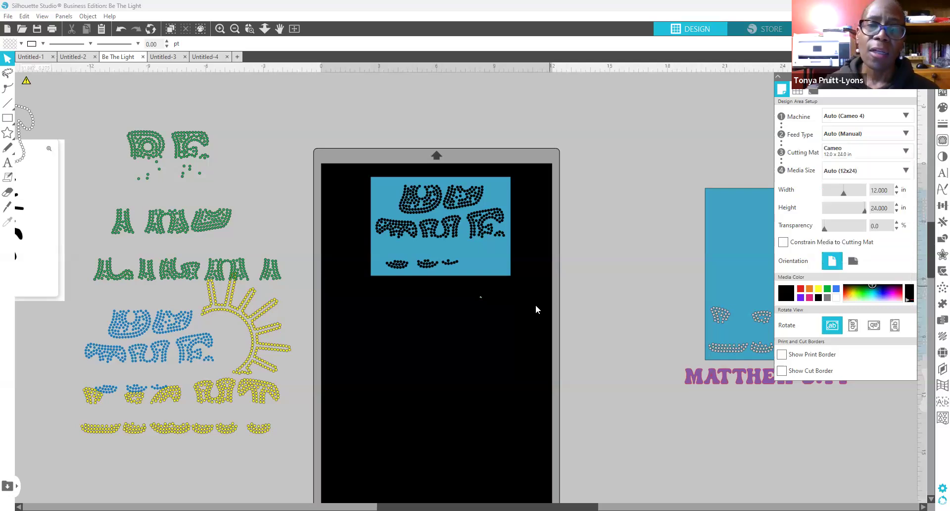
{"action": "scroll", "coordinate": [536, 301], "scroll_direction": "down", "scroll_amount": 3}
{"action": "scroll", "coordinate": [535, 301], "scroll_direction": "up", "scroll_amount": 1}
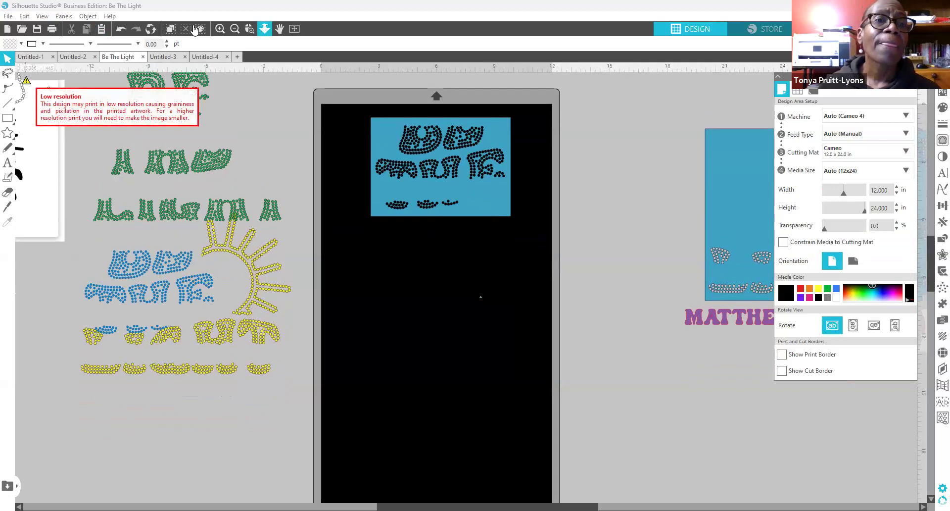
{"action": "left_click", "coordinate": [236, 30]}
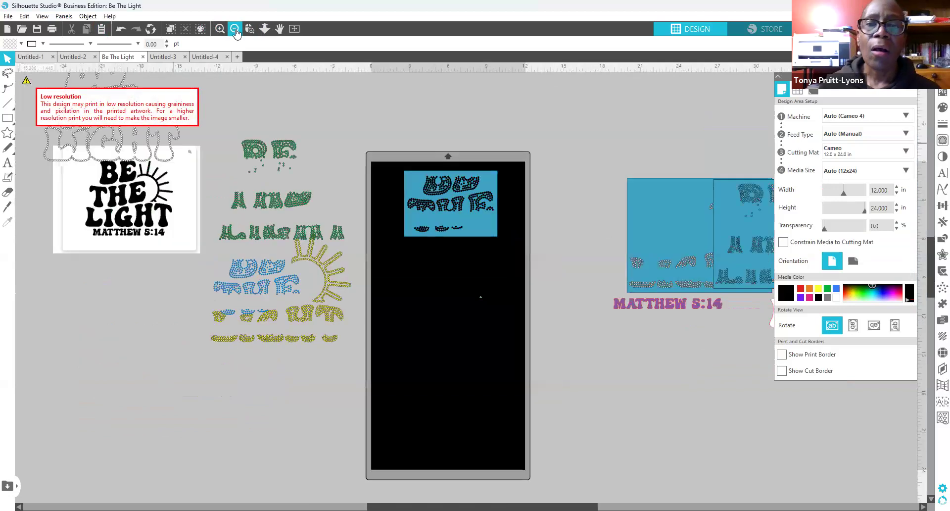
Step: Bring the blue sun template and small template onto the mat below the top template
{"action": "left_click", "coordinate": [236, 31]}
{"action": "left_click_drag", "start_coordinate": [466, 232], "coordinate": [466, 374]}
{"action": "left_click_drag", "start_coordinate": [655, 245], "coordinate": [427, 244]}
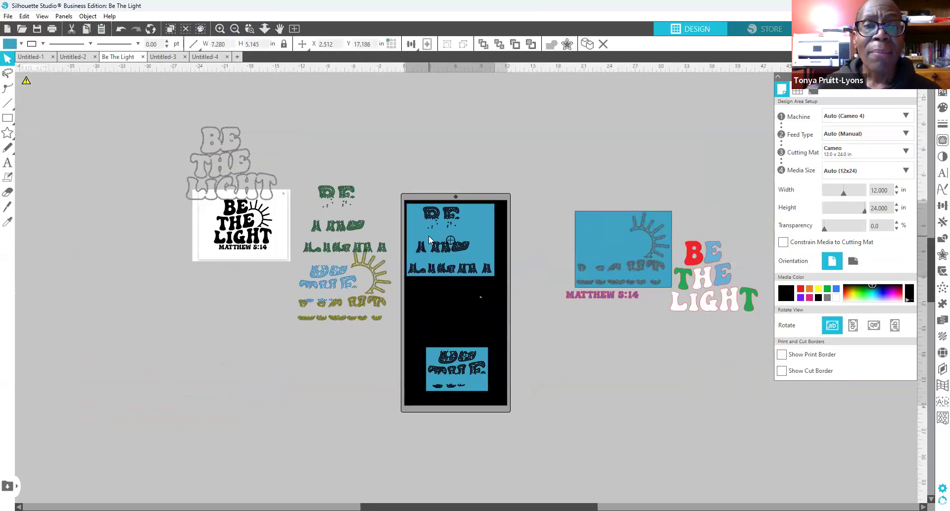
{"action": "left_click_drag", "start_coordinate": [465, 381], "coordinate": [465, 395]}
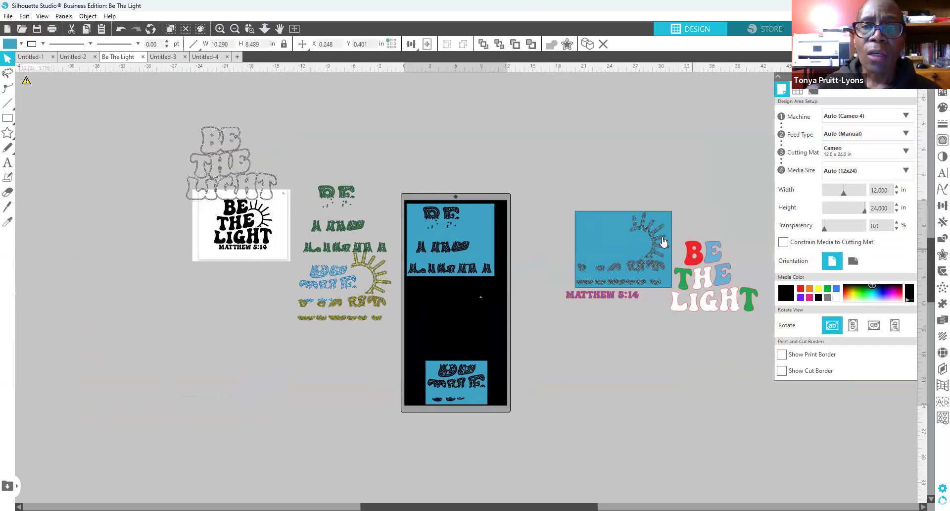
{"action": "left_click_drag", "start_coordinate": [582, 229], "coordinate": [461, 309]}
{"action": "left_click", "coordinate": [462, 265]}
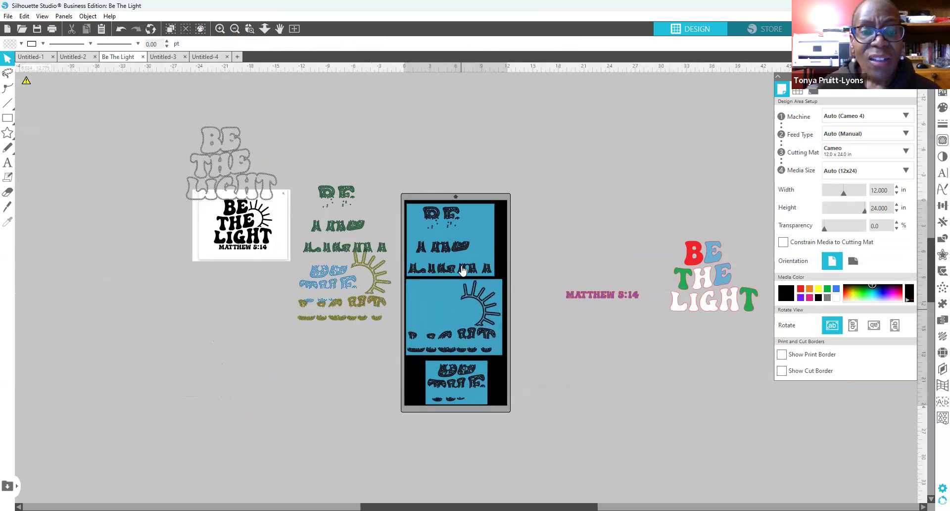
{"action": "left_click_drag", "start_coordinate": [469, 255], "coordinate": [471, 254]}
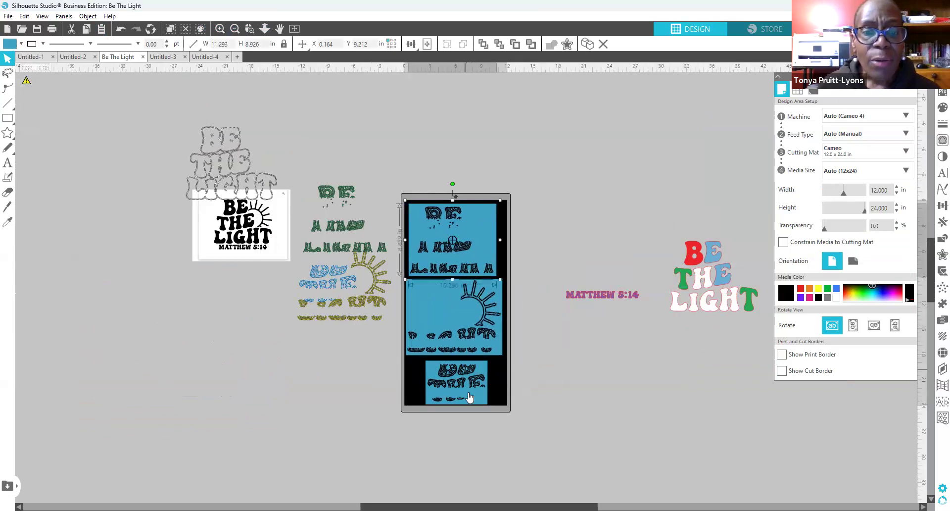
{"action": "left_click_drag", "start_coordinate": [469, 399], "coordinate": [466, 396]}
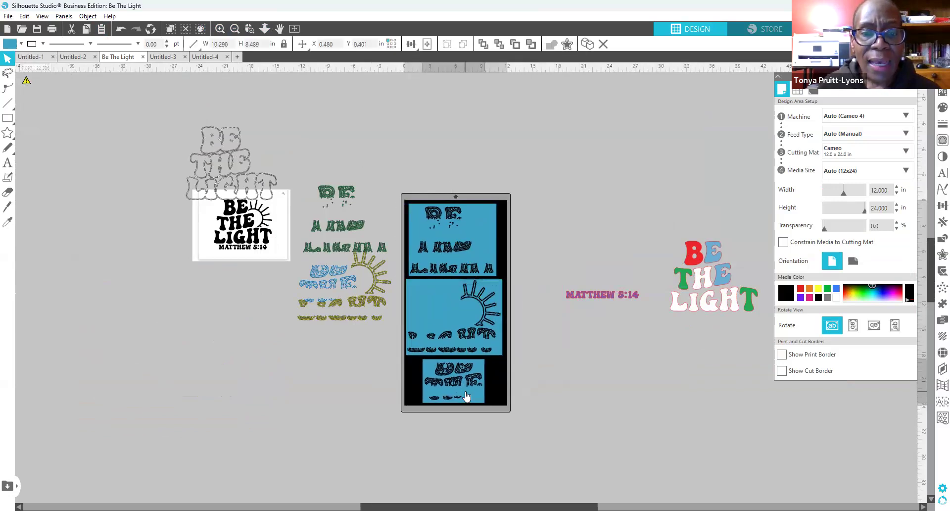
{"action": "left_click", "coordinate": [580, 135]}
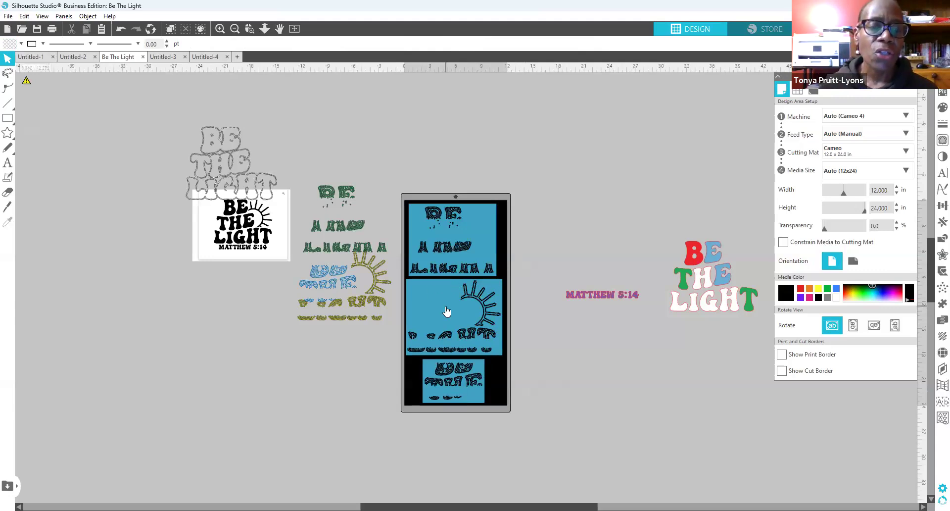
Step: Fine-tune the stack with the sun template centred between top and bottom, undoing a misplaced move
{"action": "left_click_drag", "start_coordinate": [459, 302], "coordinate": [656, 171]}
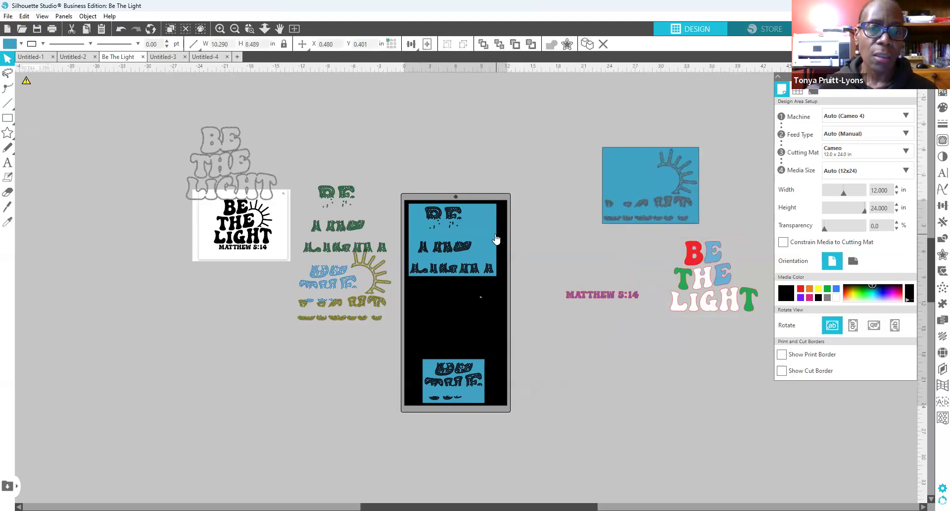
{"action": "left_click_drag", "start_coordinate": [493, 232], "coordinate": [496, 236]}
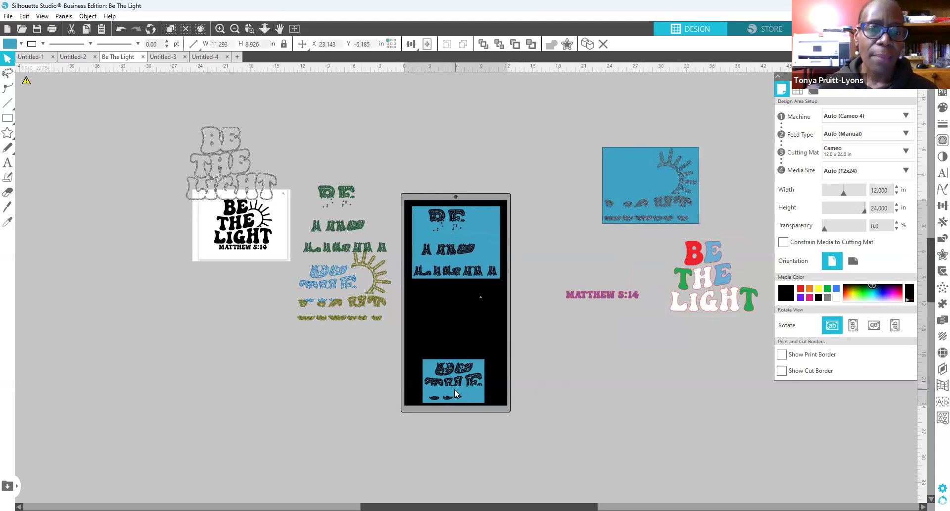
{"action": "left_click_drag", "start_coordinate": [457, 388], "coordinate": [459, 361]}
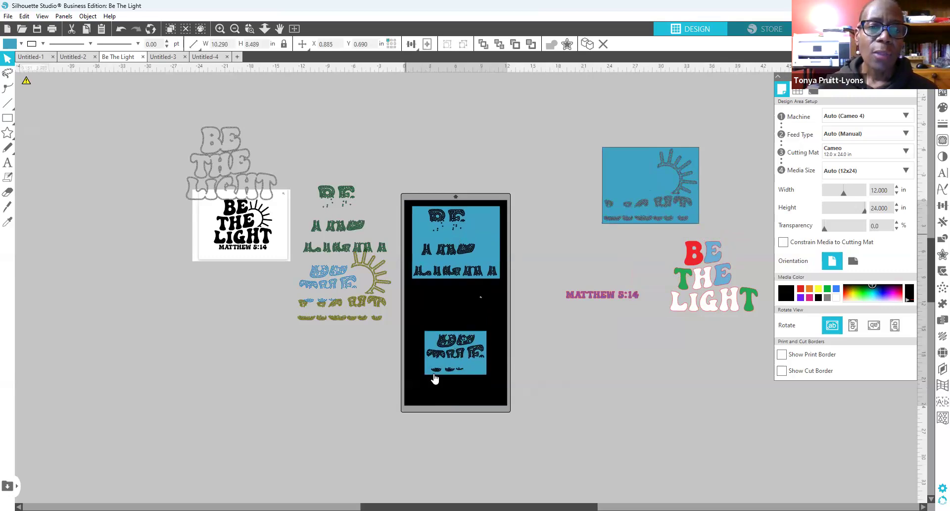
{"action": "left_click", "coordinate": [478, 395]}
{"action": "key", "text": "ctrl+z"}
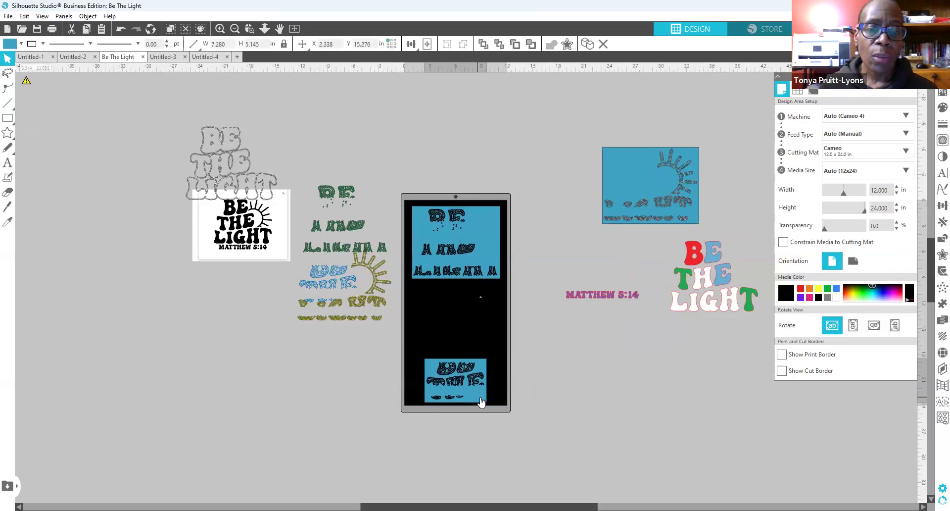
{"action": "left_click_drag", "start_coordinate": [650, 192], "coordinate": [467, 307]}
{"action": "left_click", "coordinate": [407, 201]}
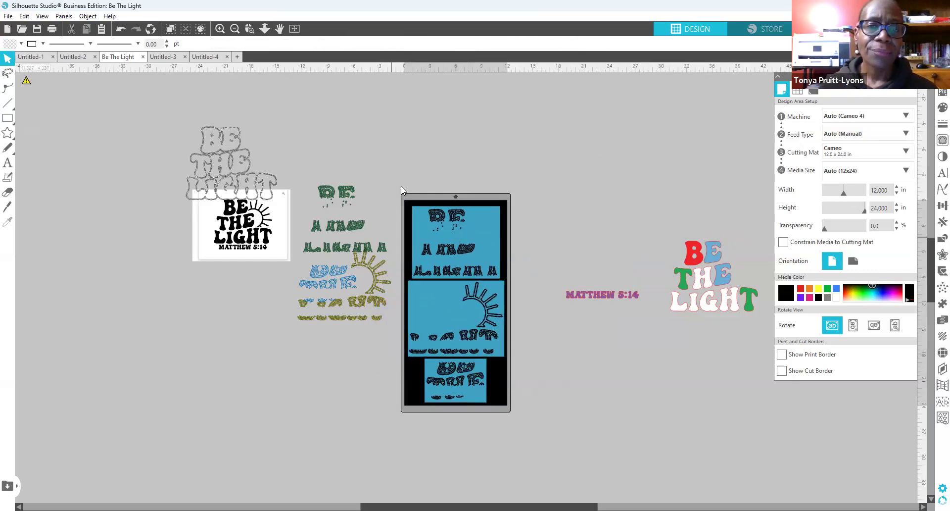
{"action": "left_click_drag", "start_coordinate": [490, 232], "coordinate": [490, 225]}
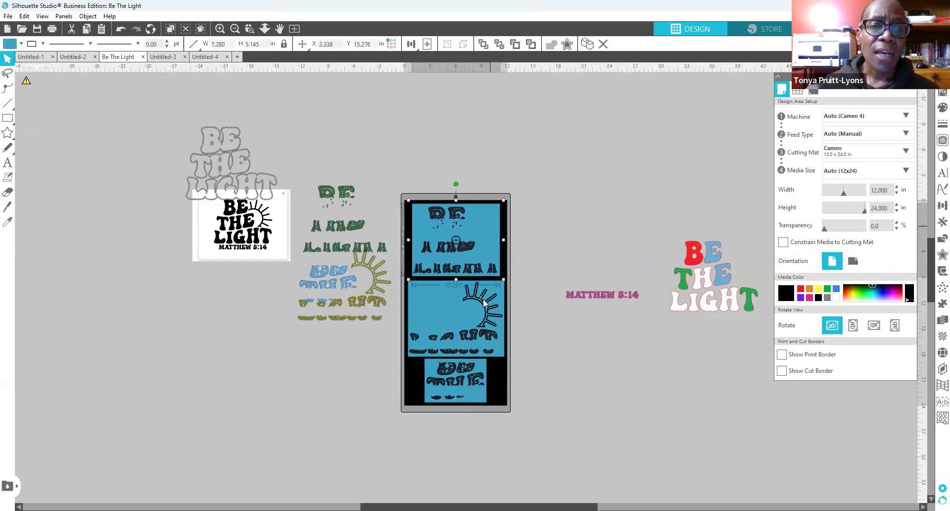
{"action": "left_click", "coordinate": [451, 313]}
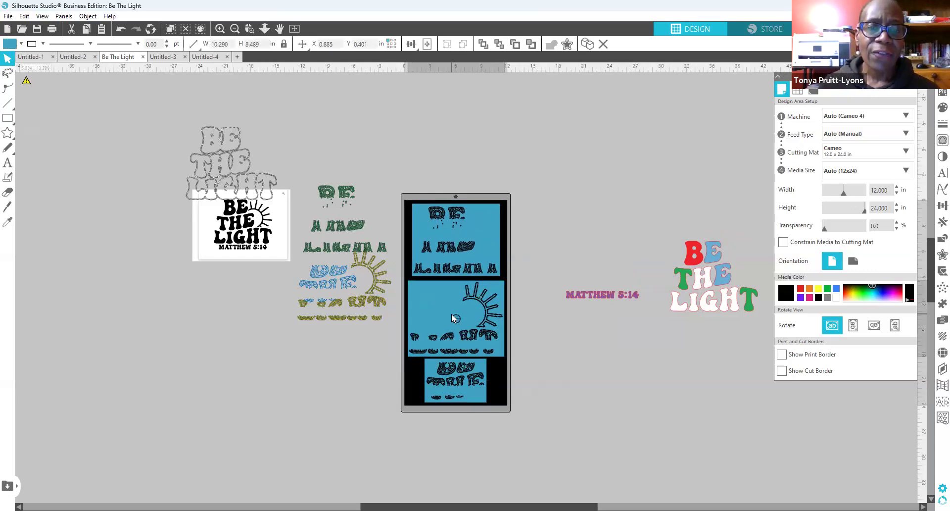
{"action": "left_click_drag", "start_coordinate": [452, 314], "coordinate": [453, 312]}
{"action": "left_click", "coordinate": [453, 315]}
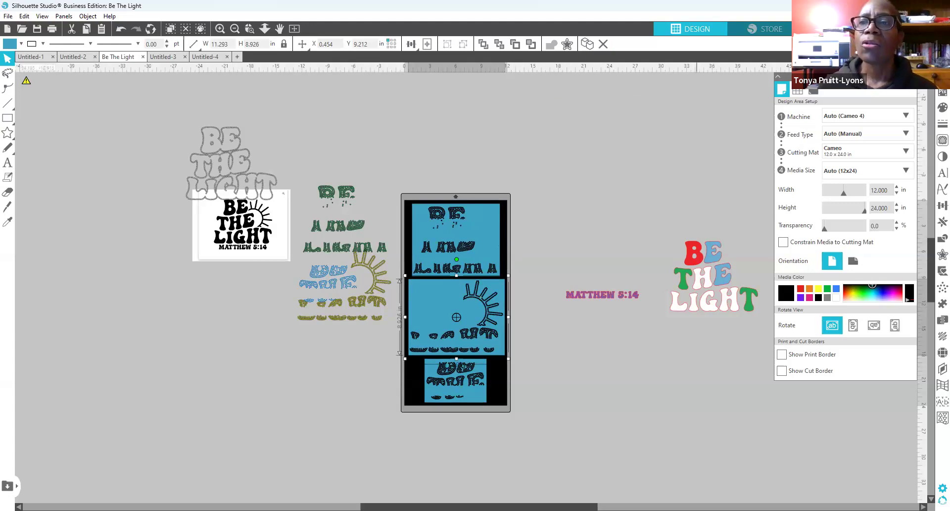
Step: Switch to the Send workspace to see the three templates' red cut lines
{"action": "left_click", "coordinate": [913, 29]}
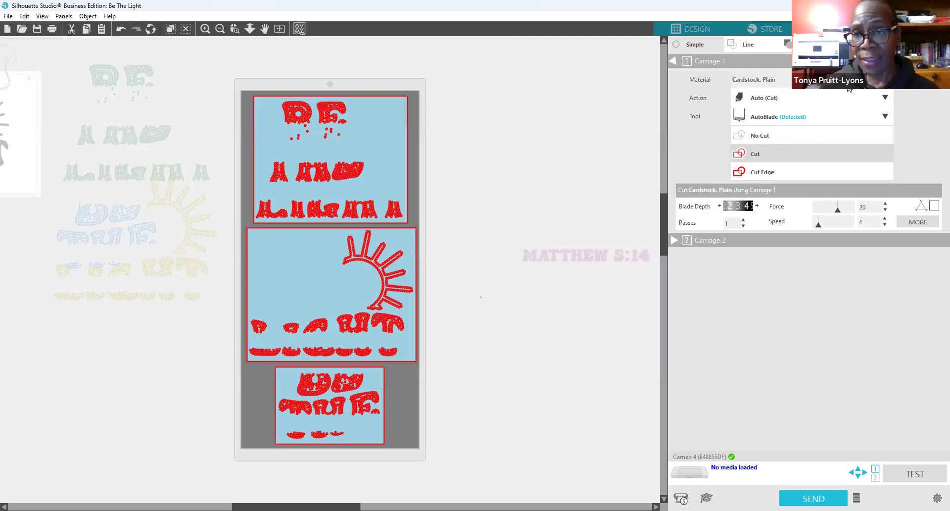
Step: Choose Rhinestone Template Material as the cut material and raise the speed to 30
{"action": "left_click", "coordinate": [885, 79]}
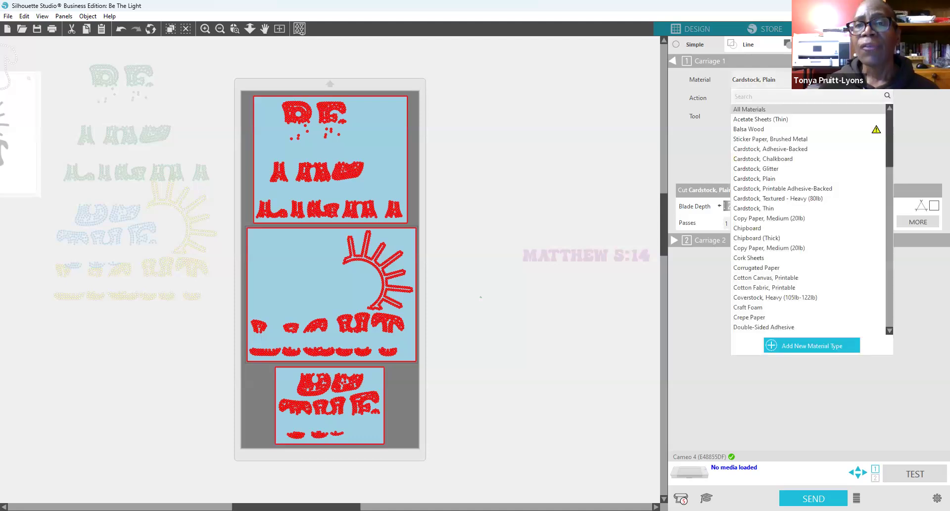
{"action": "left_click", "coordinate": [664, 95]}
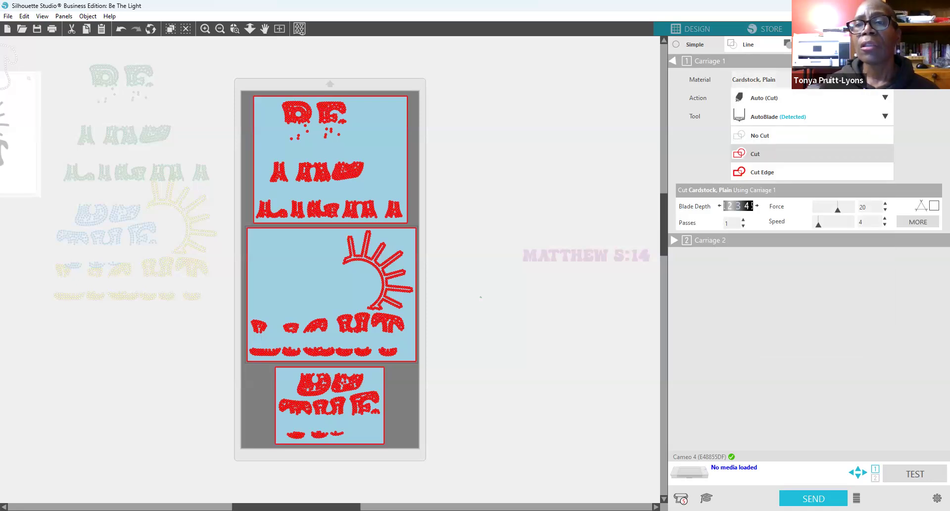
{"action": "left_click", "coordinate": [885, 80]}
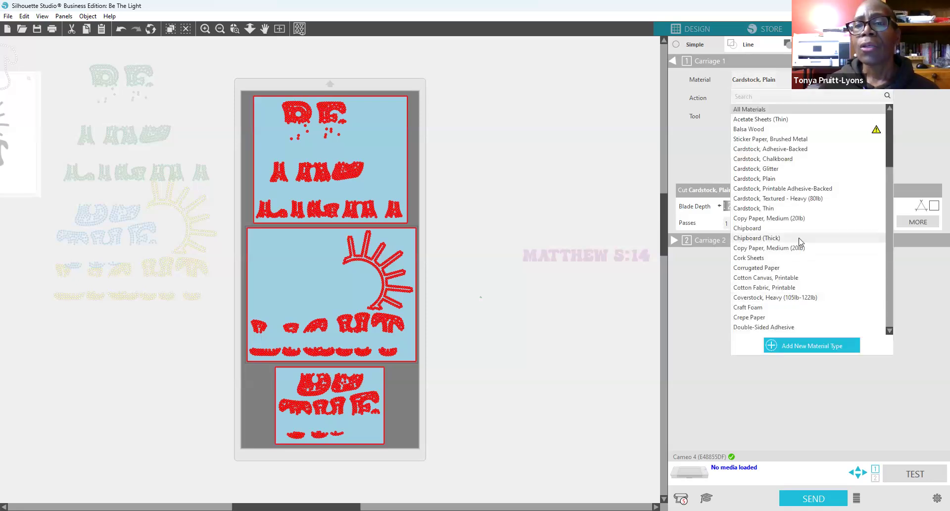
{"action": "scroll", "coordinate": [799, 238], "scroll_direction": "down", "scroll_amount": 4}
{"action": "scroll", "coordinate": [801, 241], "scroll_direction": "down", "scroll_amount": 7}
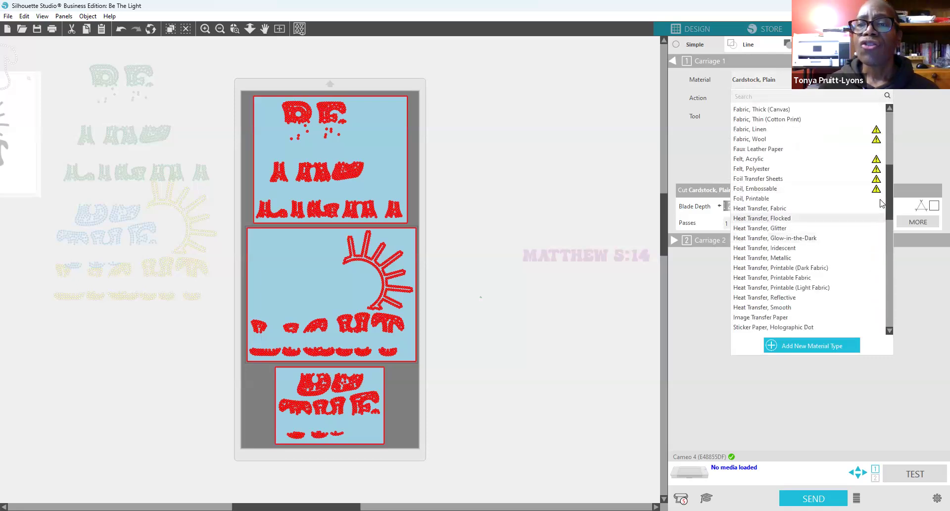
{"action": "left_click_drag", "start_coordinate": [887, 199], "coordinate": [887, 239]}
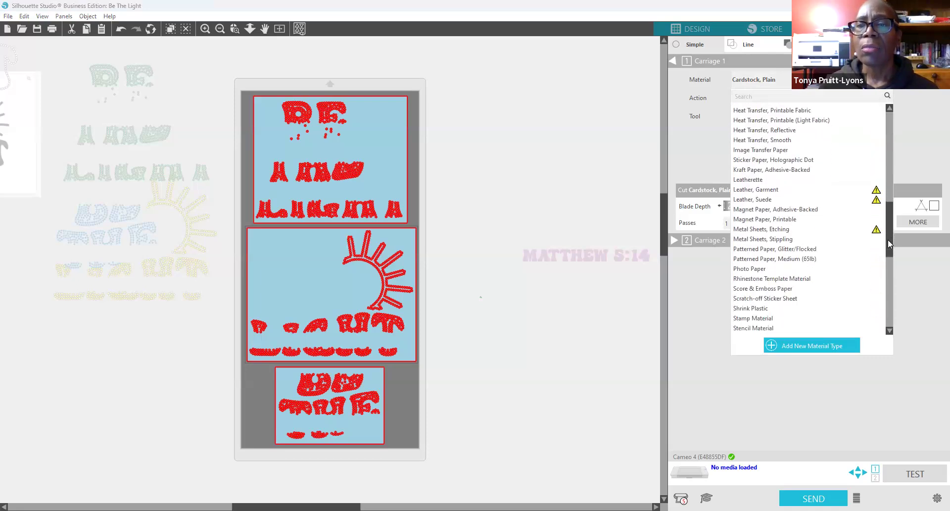
{"action": "left_click", "coordinate": [802, 262]}
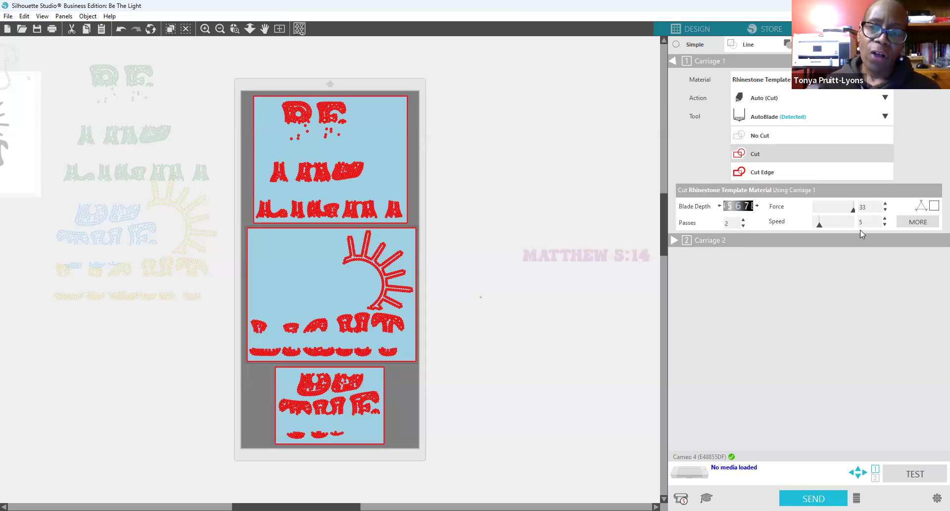
{"action": "left_click", "coordinate": [885, 218]}
{"action": "left_click", "coordinate": [885, 218]}
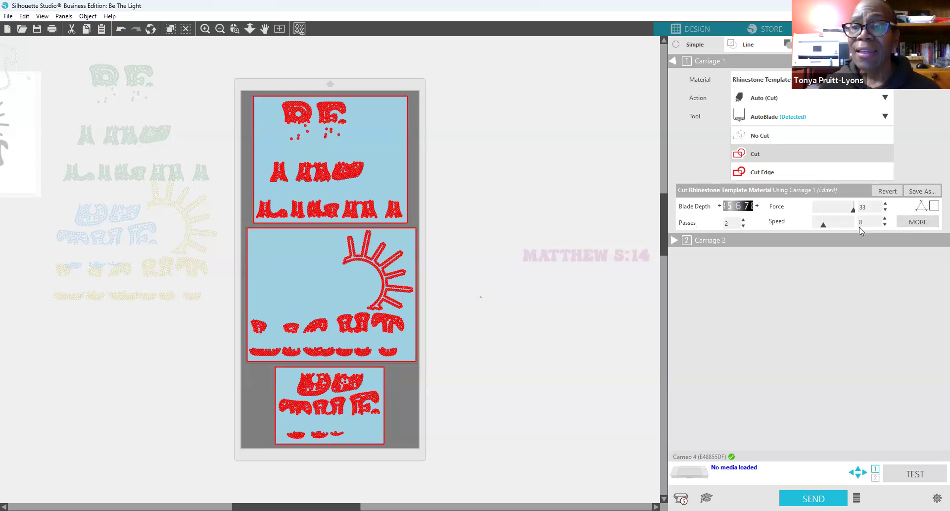
{"action": "left_click_drag", "start_coordinate": [842, 225], "coordinate": [863, 227]}
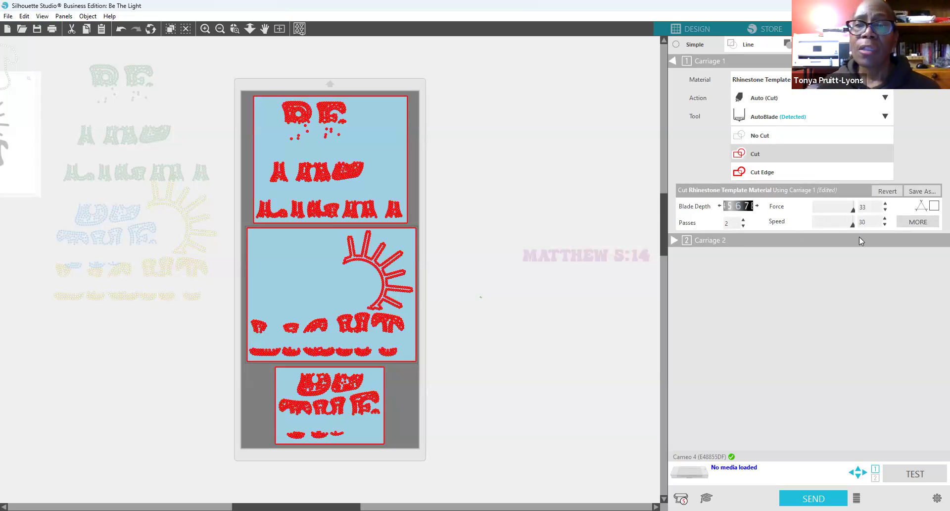
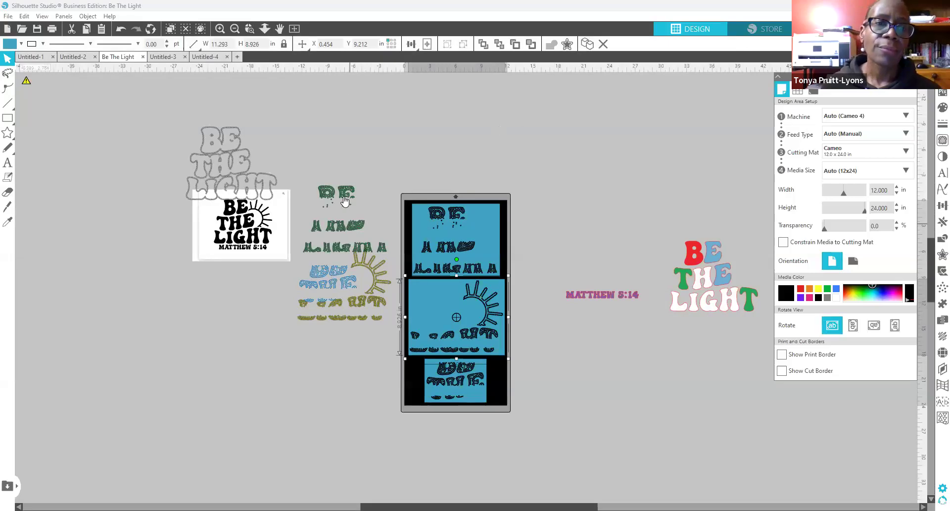
Step: Move the green rhinestone text higher and the blue-and-yellow group left of the black artwork
{"action": "left_click_drag", "start_coordinate": [345, 198], "coordinate": [323, 106]}
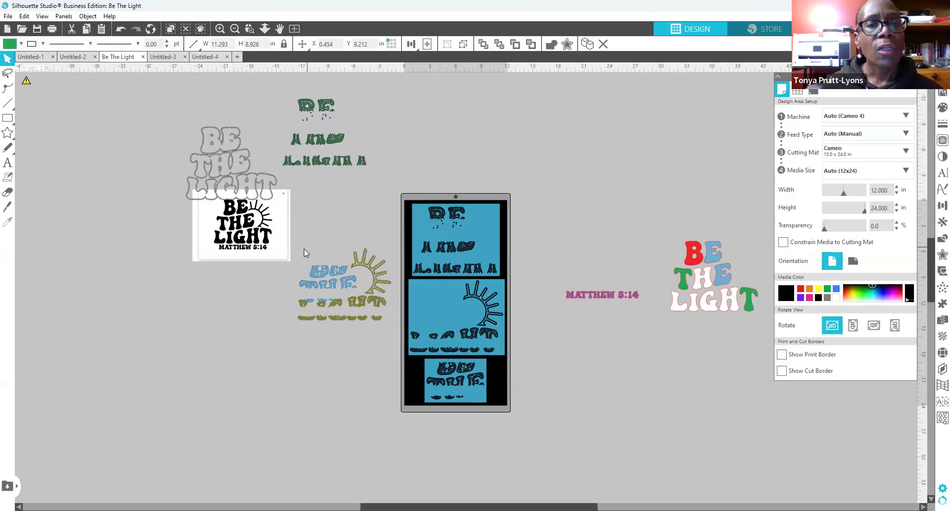
{"action": "left_click", "coordinate": [370, 299]}
{"action": "left_click_drag", "start_coordinate": [364, 271], "coordinate": [152, 230]}
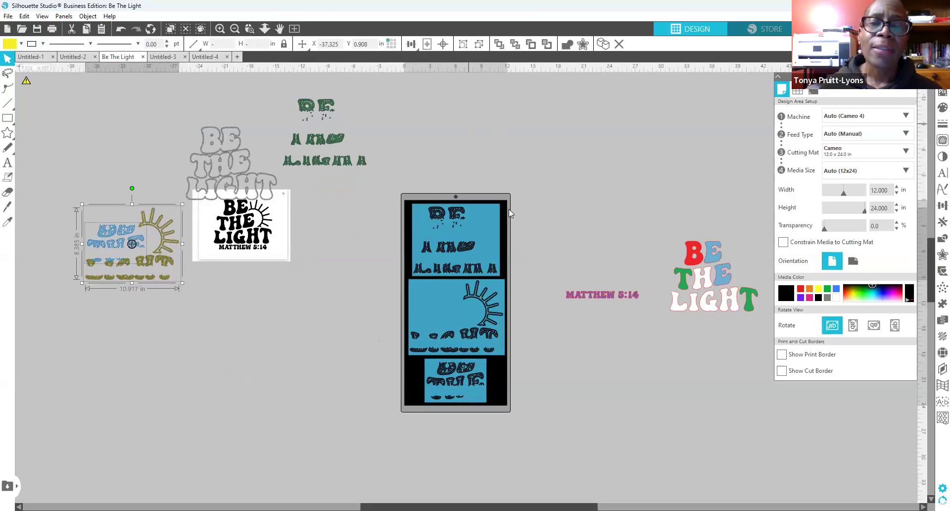
Step: Deselect the group, then select the top blue panel and the sun panel on the mat
{"action": "left_click", "coordinate": [552, 231]}
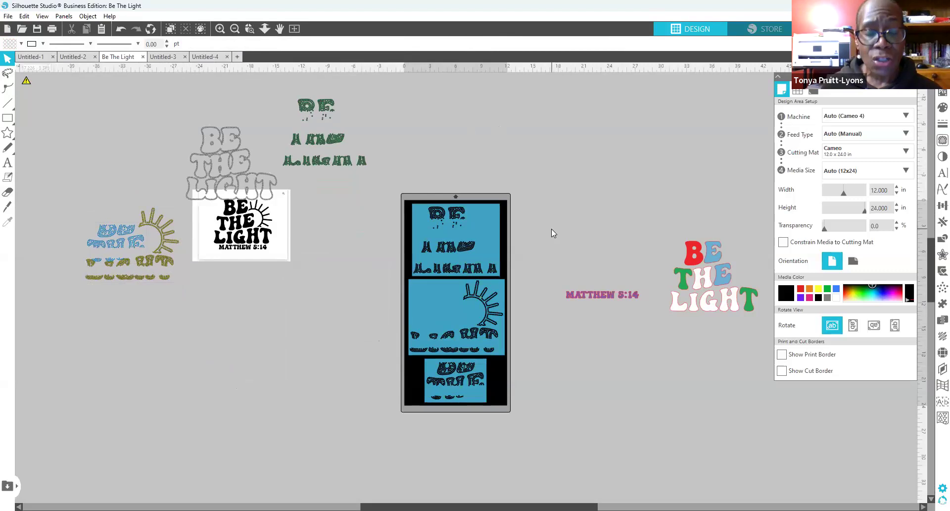
{"action": "left_click", "coordinate": [481, 224]}
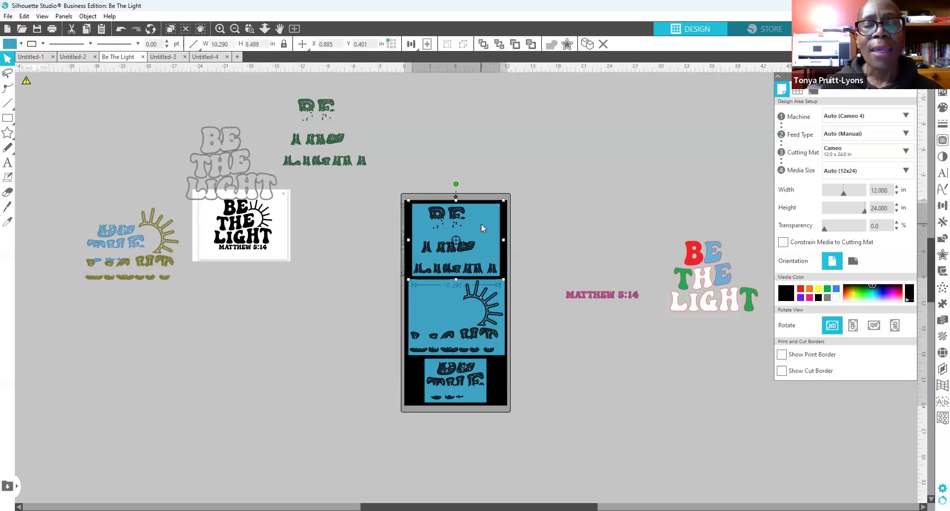
{"action": "left_click", "coordinate": [487, 322]}
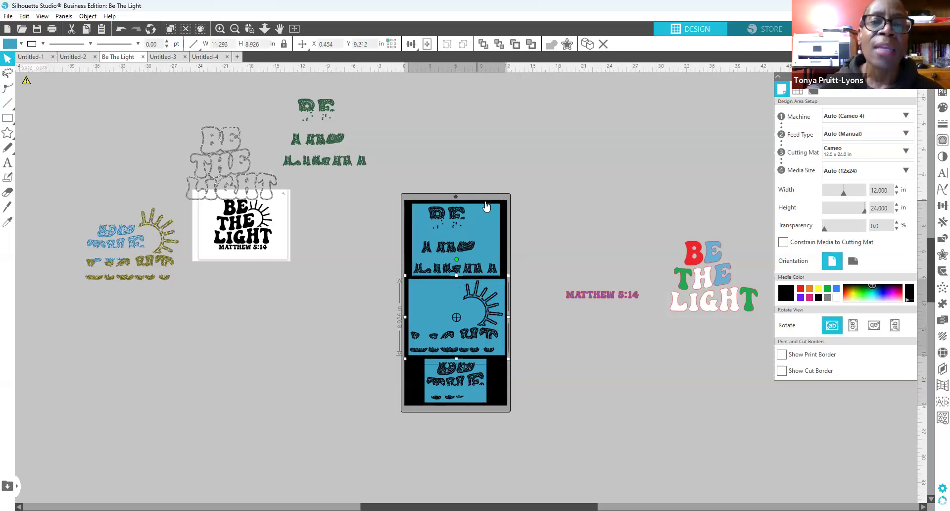
Step: Move the top BE rhinestone panel off the mat to the upper right
{"action": "left_click", "coordinate": [461, 245]}
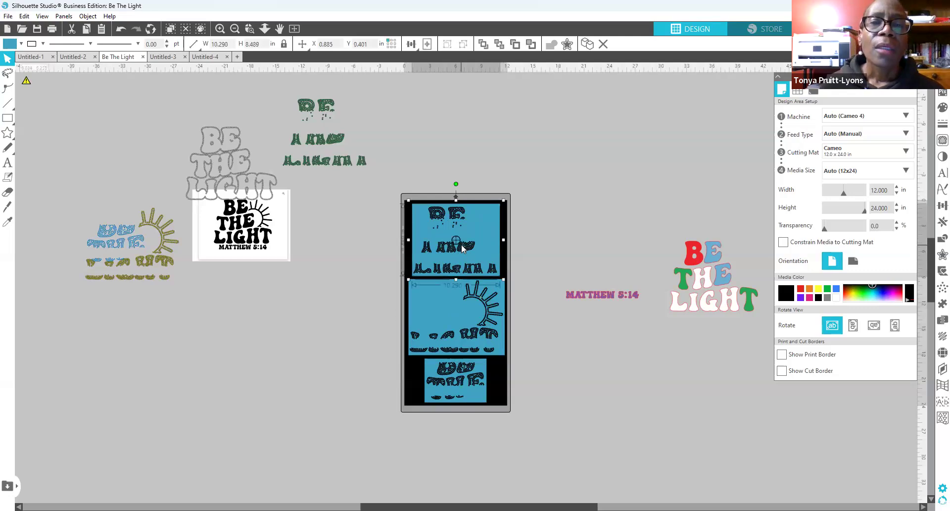
{"action": "left_click_drag", "start_coordinate": [461, 244], "coordinate": [460, 245]}
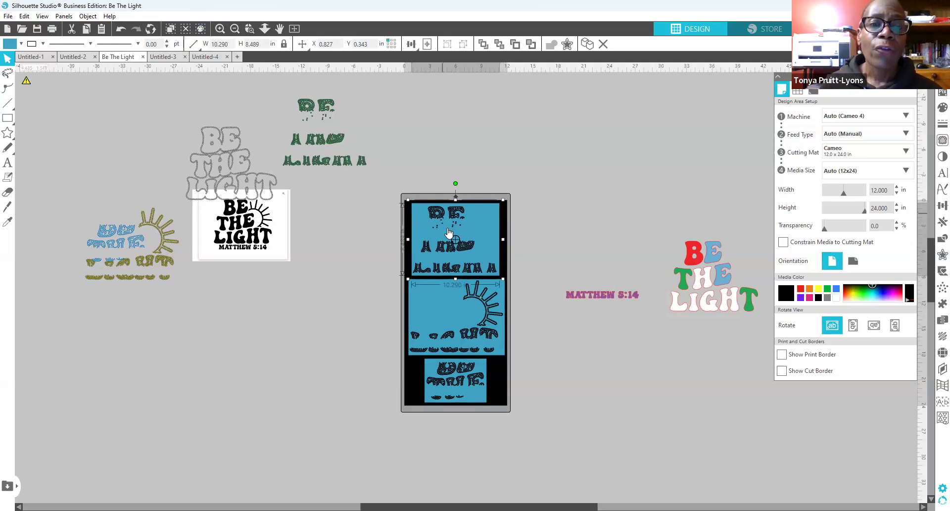
{"action": "left_click_drag", "start_coordinate": [458, 232], "coordinate": [554, 180]}
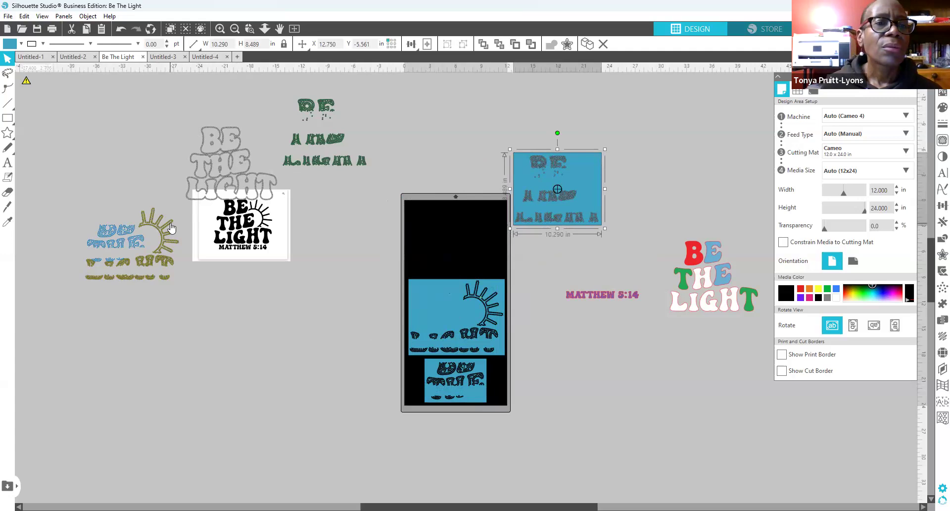
{"action": "left_click_drag", "start_coordinate": [574, 195], "coordinate": [472, 243]}
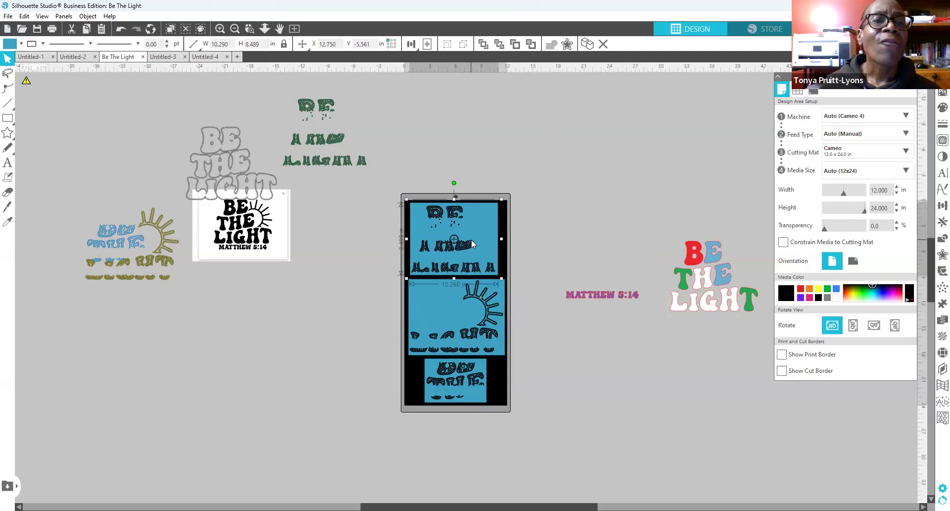
{"action": "left_click_drag", "start_coordinate": [471, 240], "coordinate": [615, 152]}
Step: Move the sun panel up to fill the top of the mat
{"action": "left_click", "coordinate": [459, 314]}
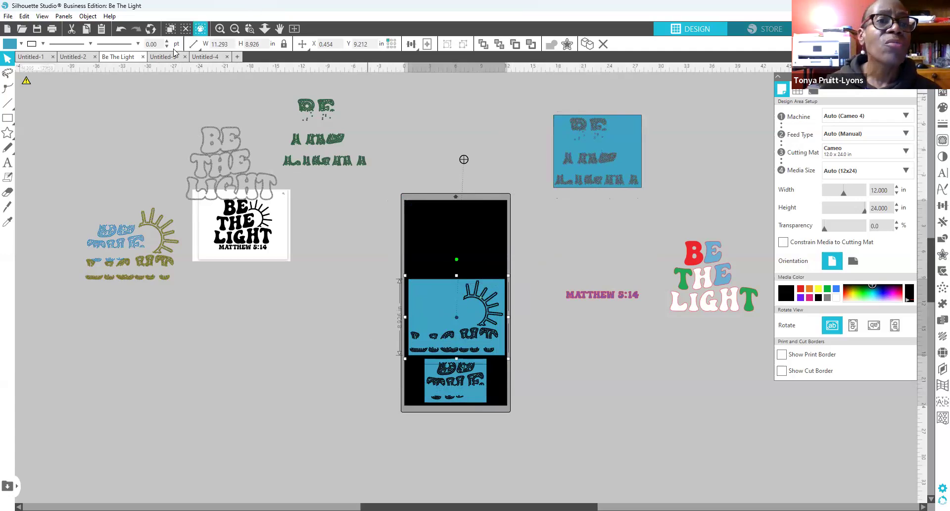
{"action": "left_click", "coordinate": [219, 28]}
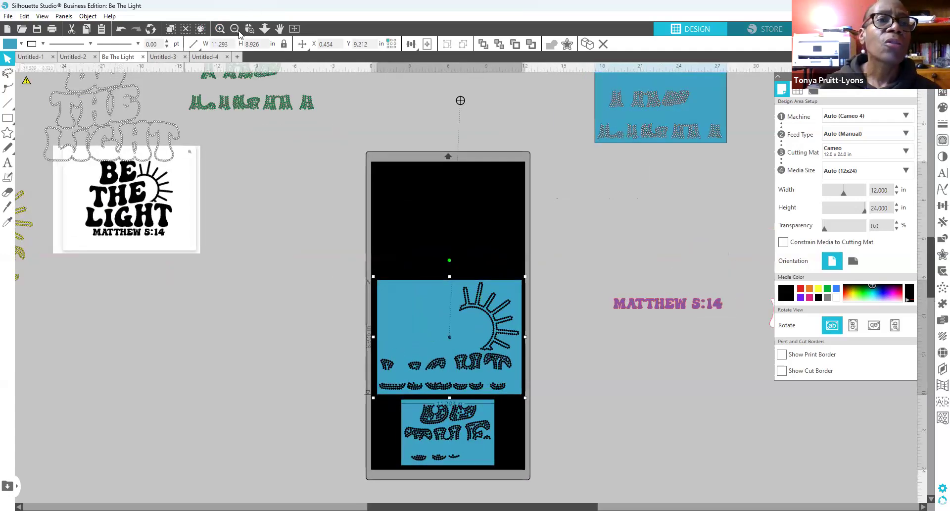
{"action": "left_click", "coordinate": [119, 30]}
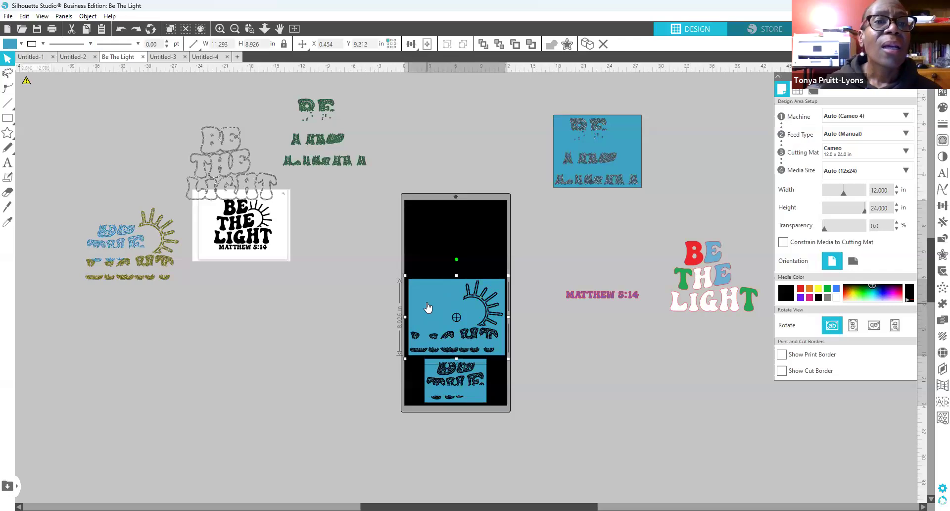
{"action": "left_click", "coordinate": [354, 306]}
{"action": "left_click_drag", "start_coordinate": [426, 303], "coordinate": [424, 231]}
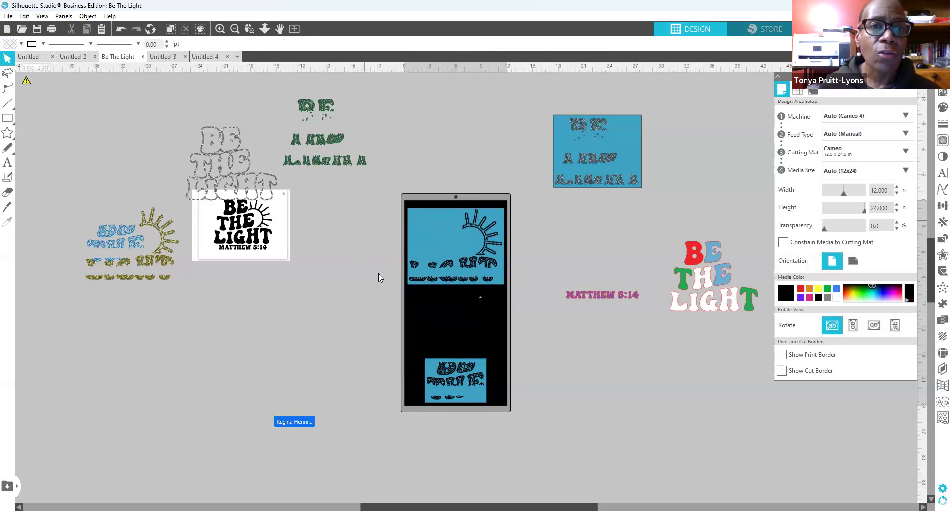
Step: Try the small panel higher on the mat, then return it to the mat's bottom
{"action": "left_click", "coordinate": [469, 399]}
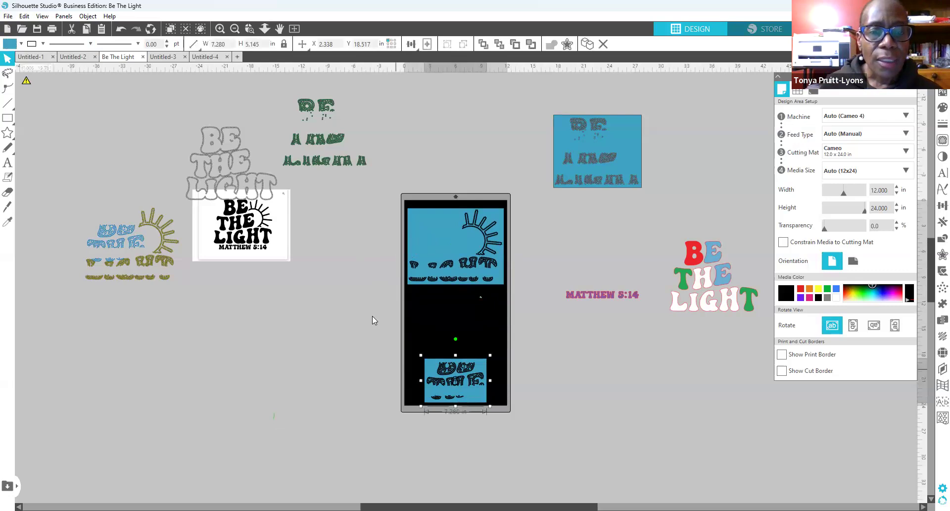
{"action": "left_click_drag", "start_coordinate": [478, 400], "coordinate": [471, 342]}
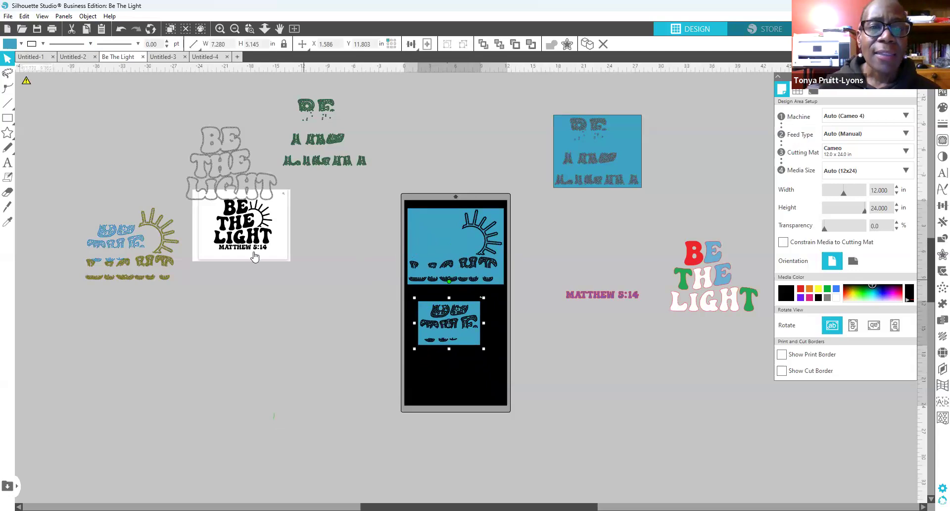
{"action": "left_click_drag", "start_coordinate": [460, 341], "coordinate": [466, 378]}
{"action": "mouse_move", "coordinate": [444, 256]}
{"action": "left_mouse_down"}
{"action": "mouse_move", "coordinate": [445, 237]}
{"action": "mouse_move", "coordinate": [445, 251]}
{"action": "left_mouse_up"}
{"action": "left_click_drag", "start_coordinate": [457, 355], "coordinate": [456, 366]}
{"action": "left_click", "coordinate": [415, 183]}
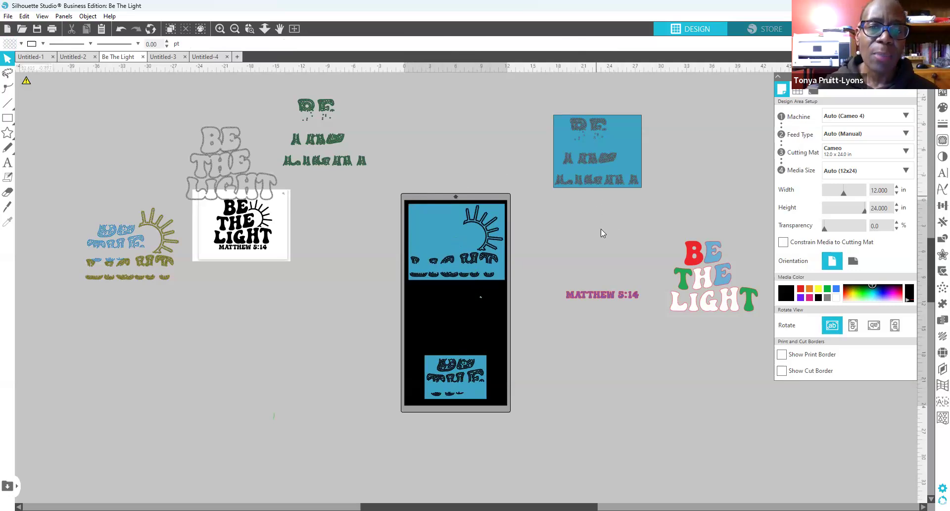
Step: Place the off-mat blue rhinestone panel directly above the mat
{"action": "left_click_drag", "start_coordinate": [567, 167], "coordinate": [431, 175]}
{"action": "left_click", "coordinate": [444, 187]}
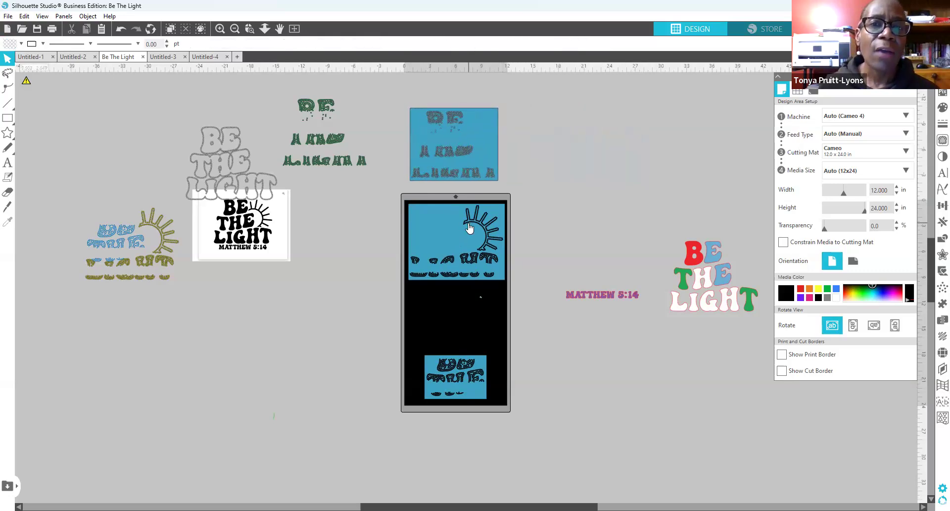
{"action": "left_click", "coordinate": [485, 141]}
{"action": "left_click_drag", "start_coordinate": [479, 138], "coordinate": [480, 142]}
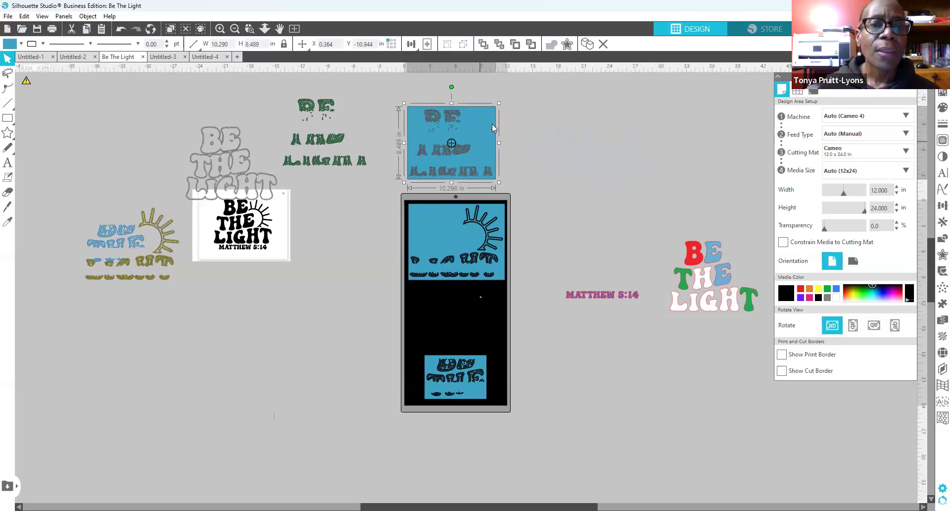
{"action": "left_click_drag", "start_coordinate": [491, 124], "coordinate": [504, 106]}
Step: Check the sun and small panels, then bring up the blue panel's context menu
{"action": "left_click", "coordinate": [449, 233]}
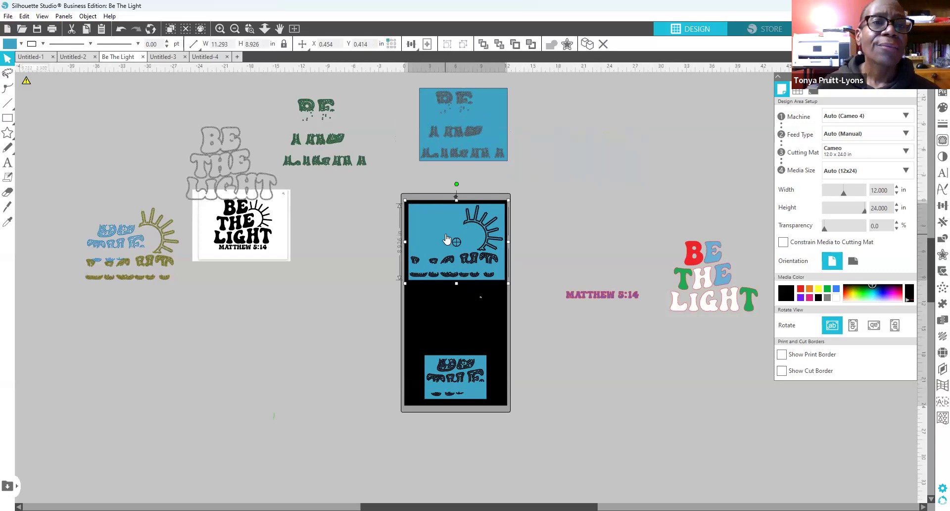
{"action": "left_click", "coordinate": [443, 386]}
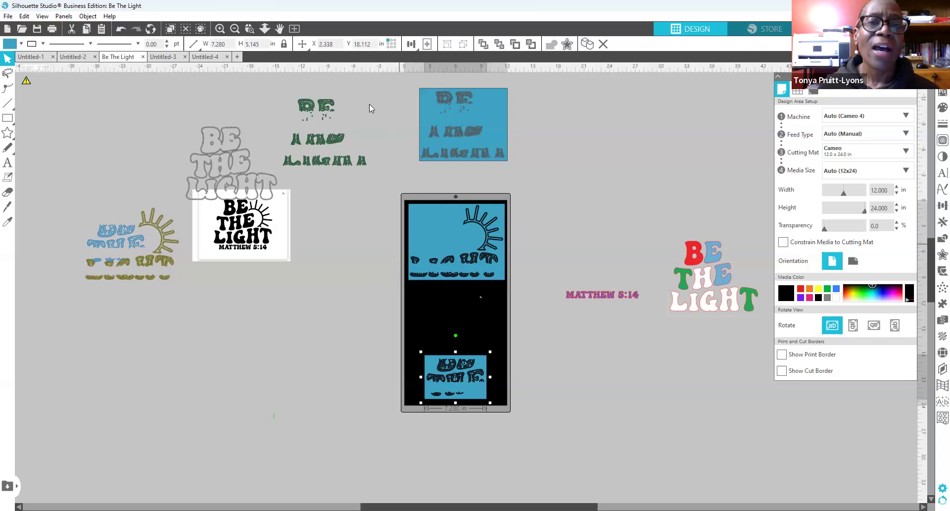
{"action": "left_click", "coordinate": [483, 115]}
{"action": "right_click", "coordinate": [483, 115]}
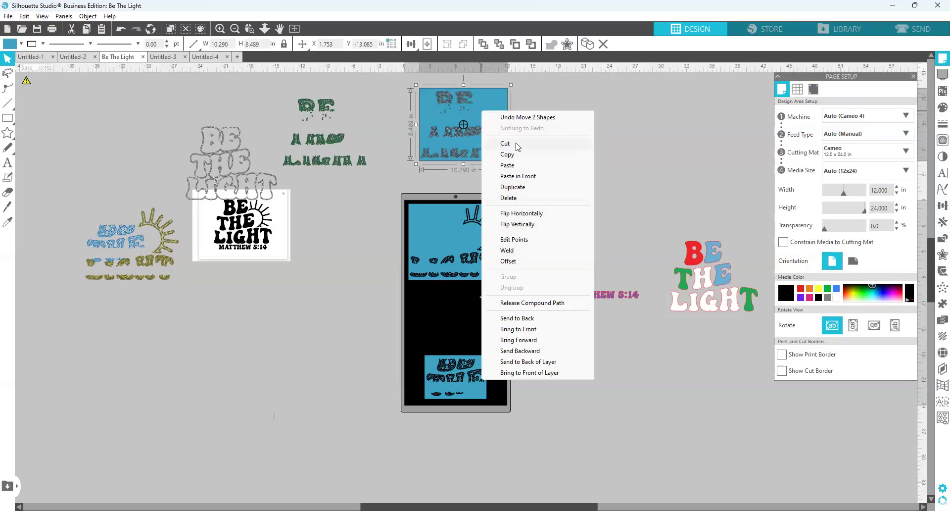
Step: Cut the blue rhinestone panel from the Be The Light design and start a new blank document
{"action": "left_click", "coordinate": [517, 145]}
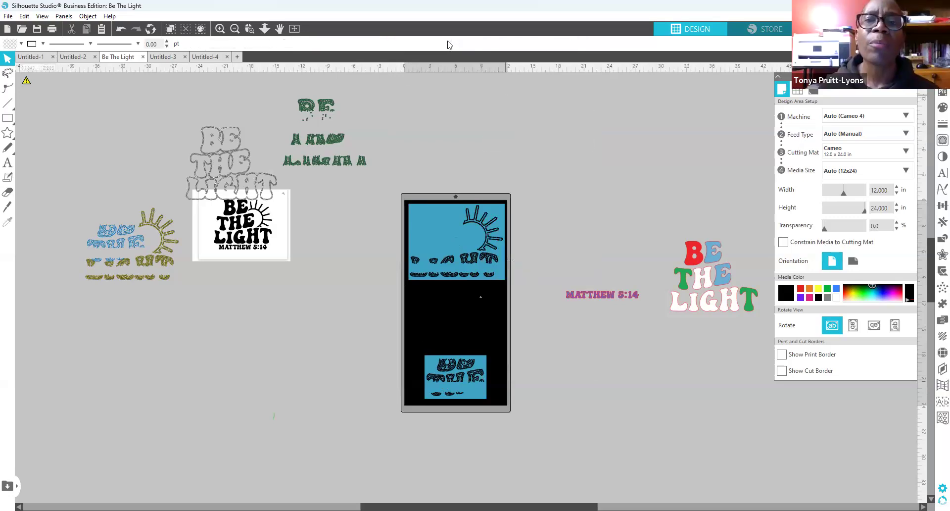
{"action": "left_click", "coordinate": [238, 56]}
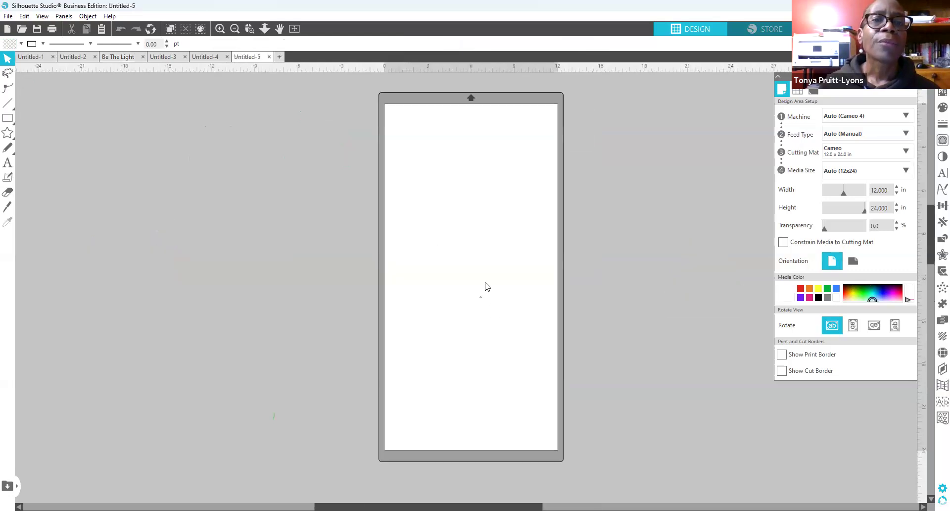
Step: Paste the blue rhinestone panel into Untitled-5 and place it at the top of the mat
{"action": "right_click", "coordinate": [440, 187]}
{"action": "left_click", "coordinate": [465, 233]}
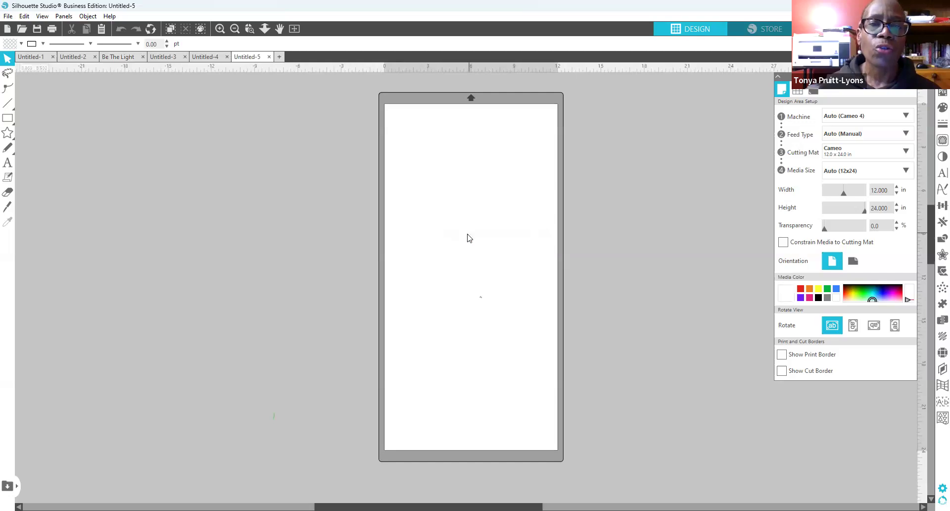
{"action": "left_click", "coordinate": [656, 284]}
{"action": "left_click_drag", "start_coordinate": [544, 284], "coordinate": [520, 166]}
{"action": "left_click", "coordinate": [424, 240]}
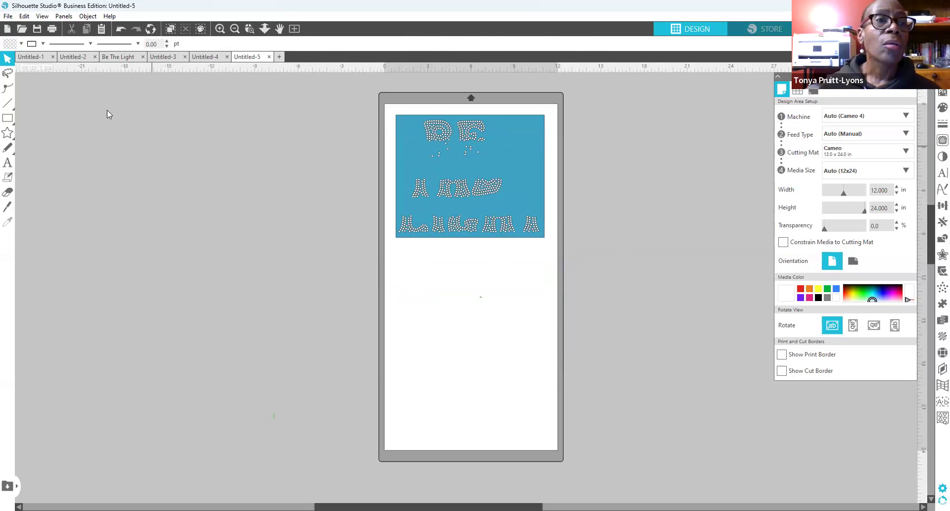
{"action": "left_click", "coordinate": [8, 16]}
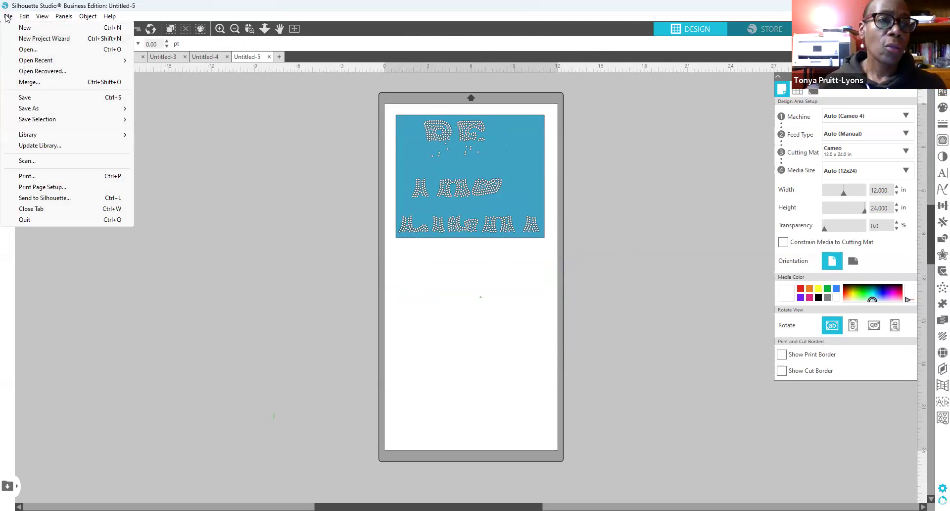
Step: Choose Save As > Save to Hard Drive for the Untitled-5 design
{"action": "mouse_move", "coordinate": [62, 110]}
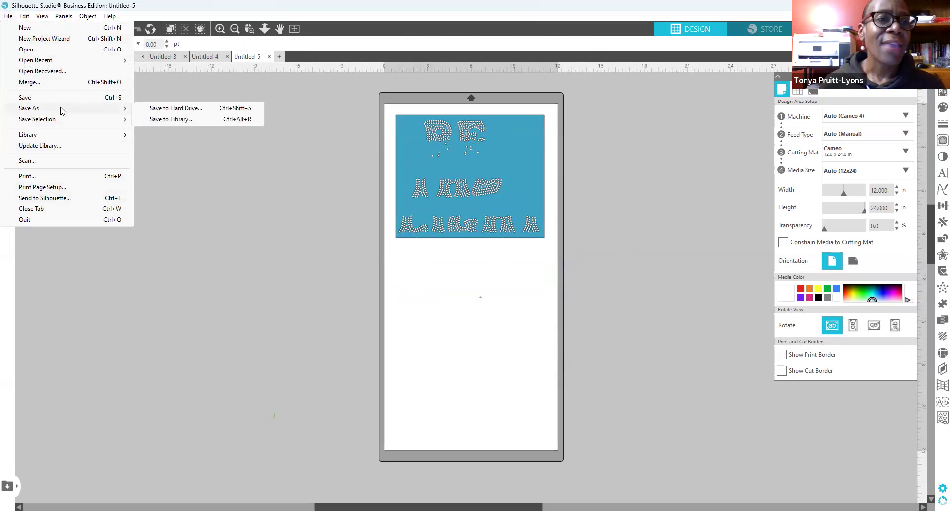
{"action": "left_click", "coordinate": [176, 108]}
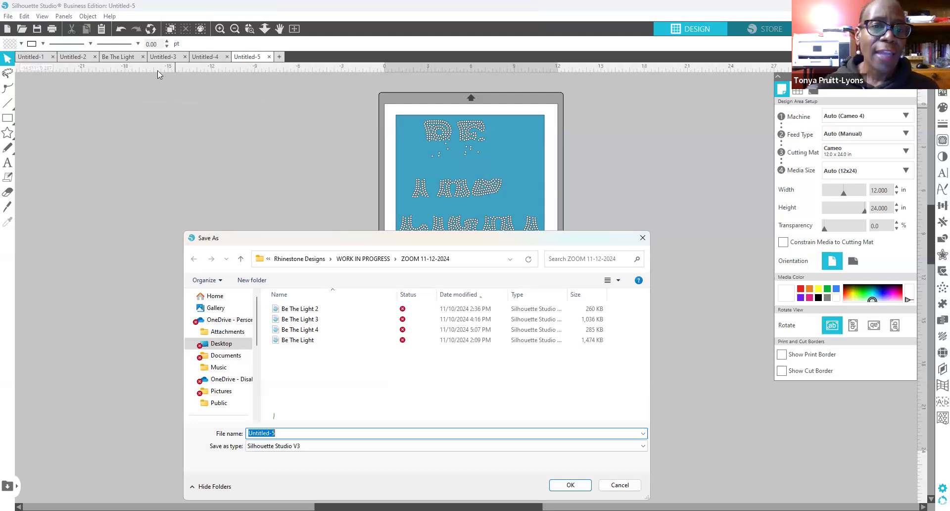
Step: Save the design as SVG file 'Be The Light_partial' in the ZOOM 11-12-2024 folder
{"action": "left_click", "coordinate": [297, 434]}
{"action": "left_click_drag", "start_coordinate": [298, 434], "coordinate": [243, 434]}
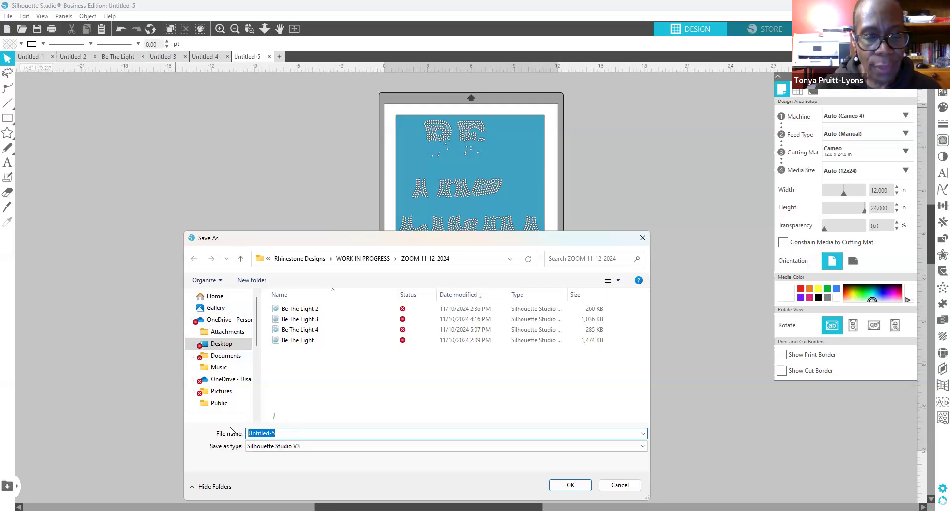
{"action": "type", "text": "Be The "}
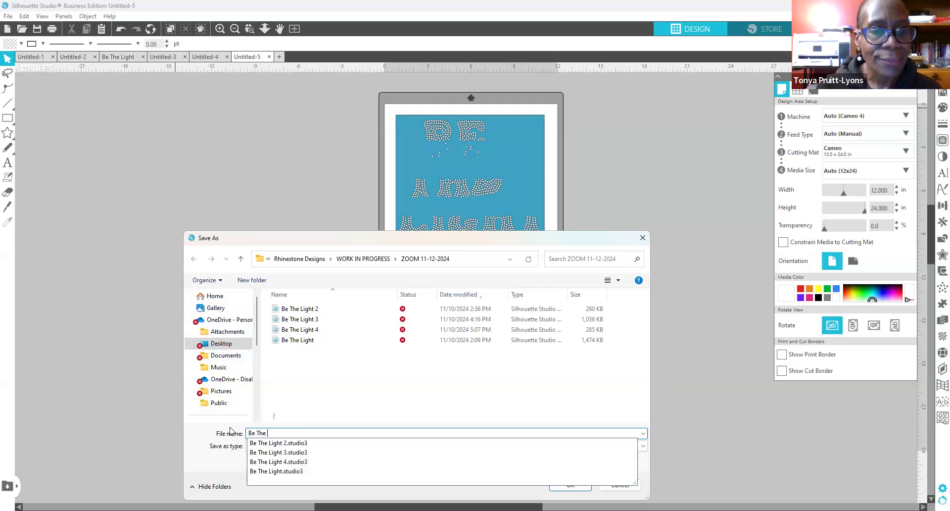
{"action": "type", "text": "Light"}
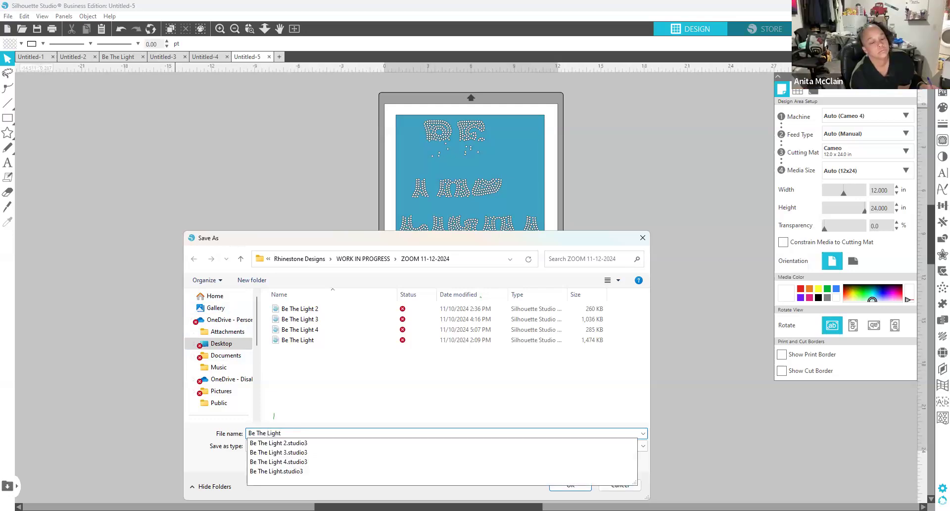
{"action": "type", "text": "_partial"}
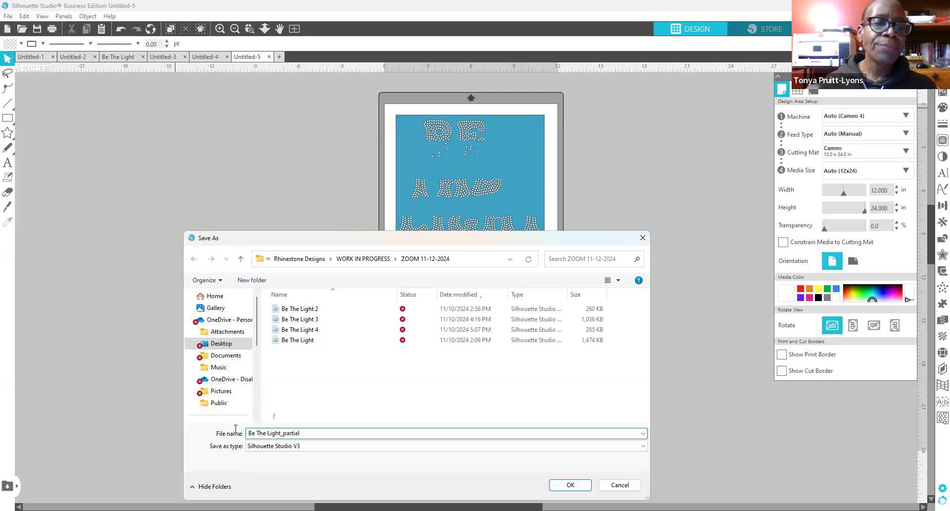
{"action": "left_click", "coordinate": [645, 447]}
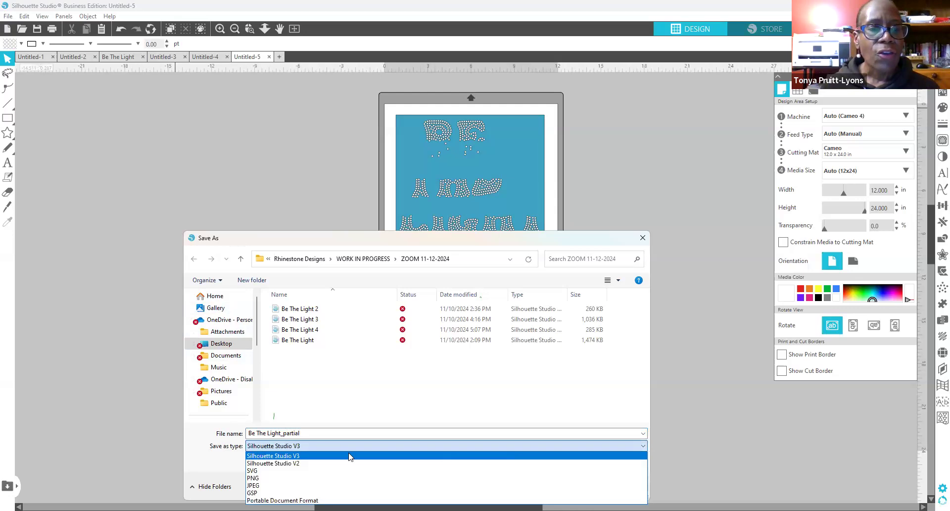
{"action": "left_click", "coordinate": [273, 471]}
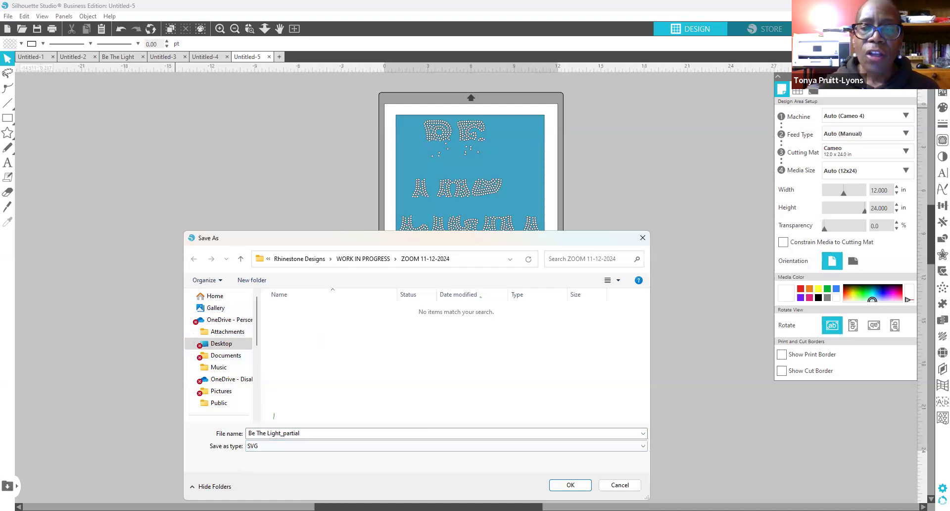
{"action": "left_click", "coordinate": [571, 486]}
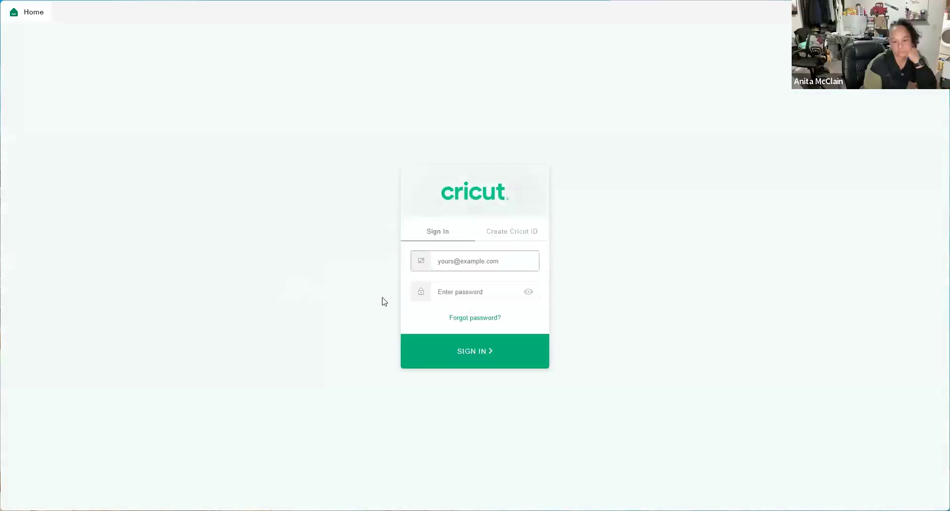
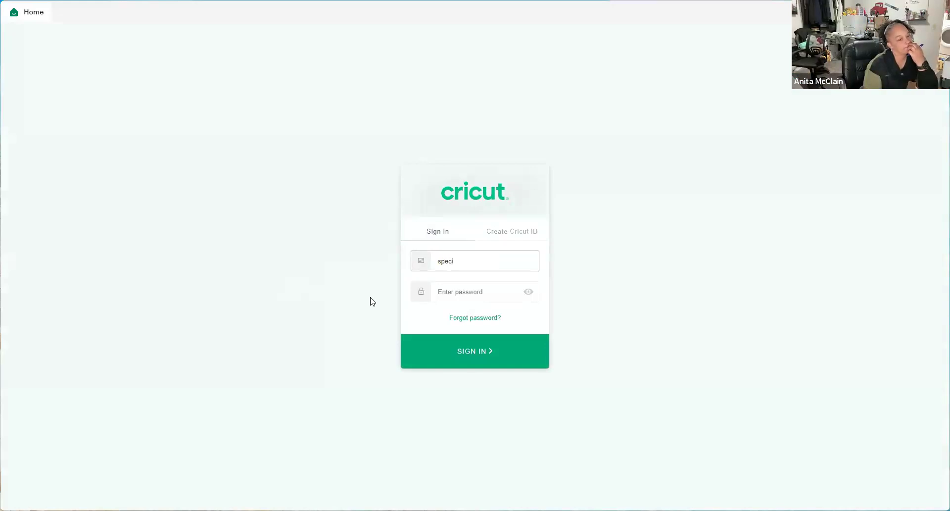
Step: Enter the account e-mail and password in the Cricut sign-in form and submit
{"action": "key", "text": "BackSpace"}
{"action": "key", "text": "BackSpace"}
{"action": "key", "text": "BackSpace"}
{"action": "key", "text": "BackSpace"}
{"action": "key", "text": "BackSpace"}
{"action": "key", "text": "BackSpace"}
{"action": "key", "text": "BackSpace"}
{"action": "key", "text": "BackSpace"}
{"action": "key", "text": "BackSpace"}
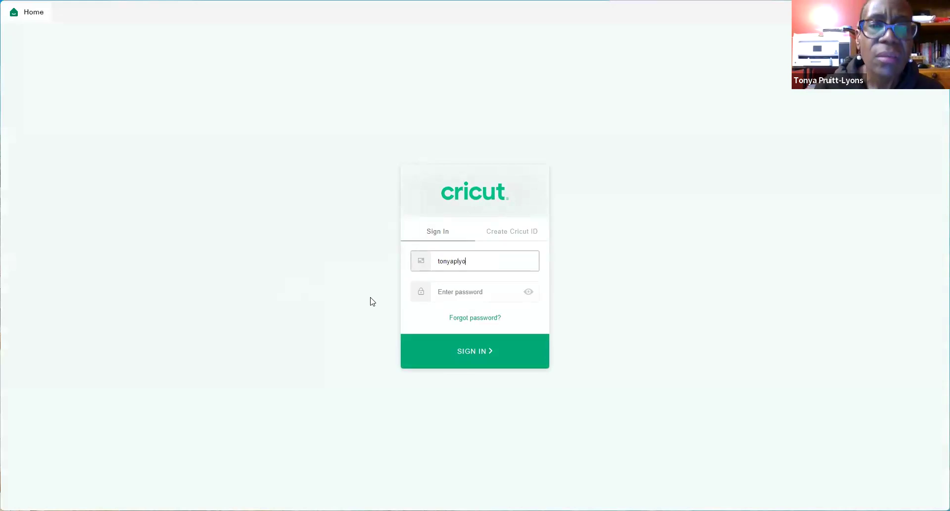
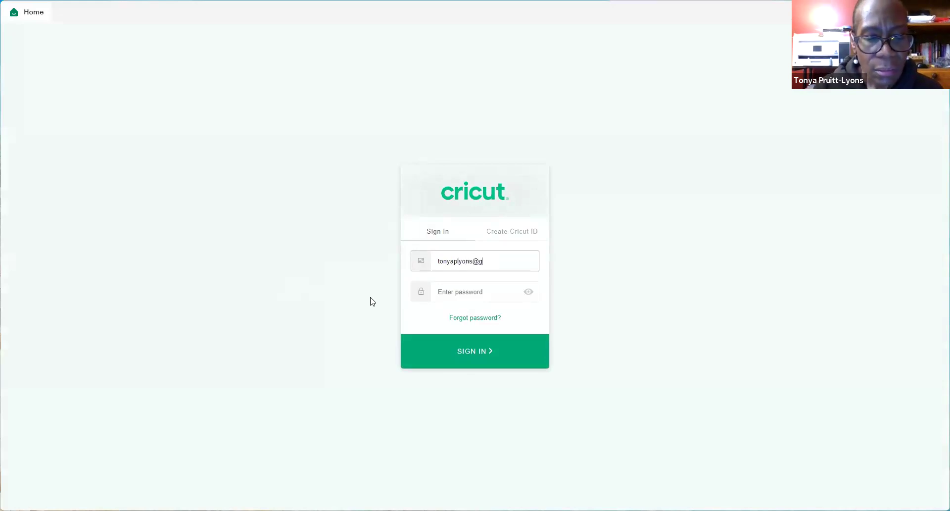
{"action": "key", "text": "Tab"}
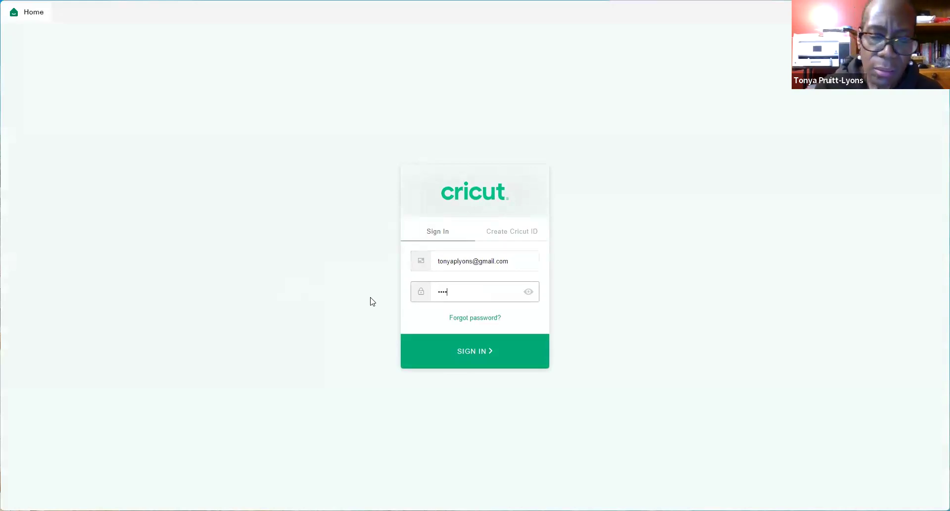
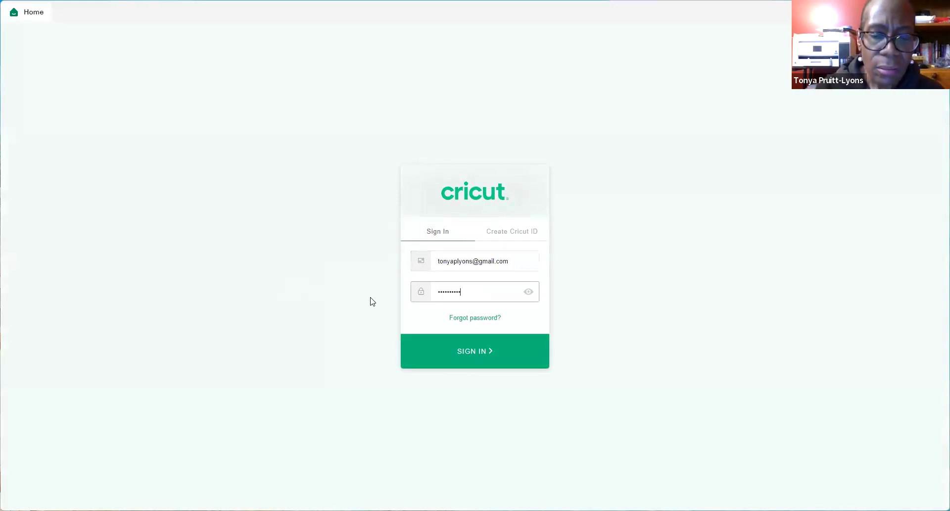
{"action": "key", "text": "Return"}
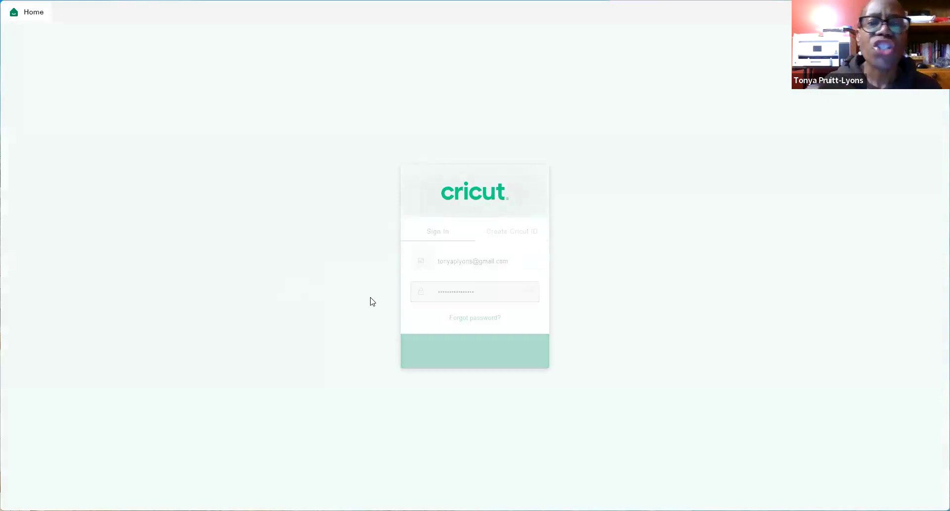
Step: Replace the e-mail's user name with another account address and try signing in
{"action": "left_click_drag", "start_coordinate": [471, 267], "coordinate": [414, 271]}
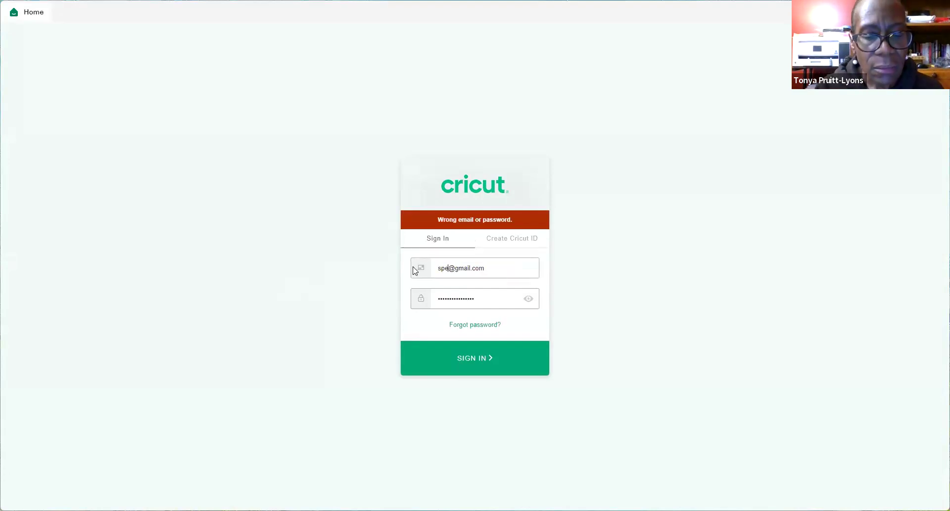
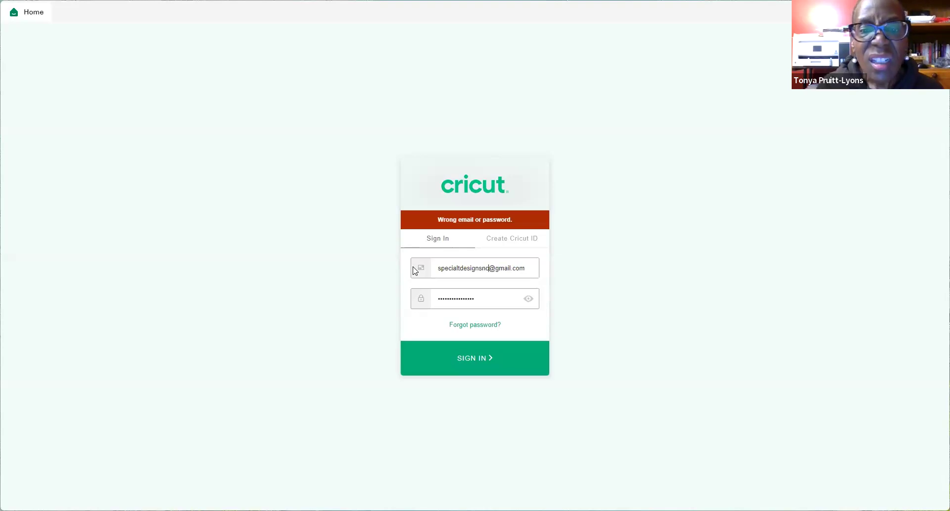
{"action": "left_click", "coordinate": [473, 357]}
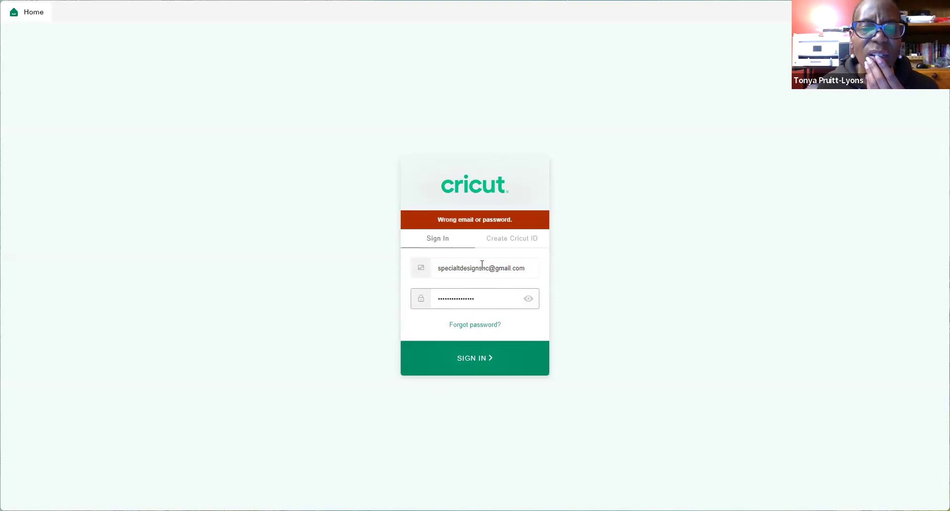
Step: Correct the e-mail user name, re-enter the password and submit the sign-in
{"action": "double_click", "coordinate": [441, 268]}
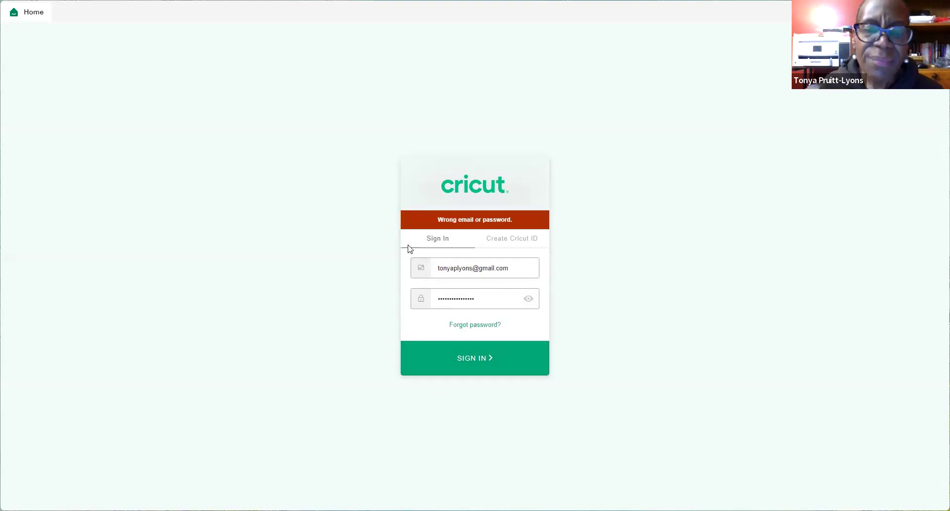
{"action": "key", "text": "Tab"}
{"action": "type", "text": "**********"}
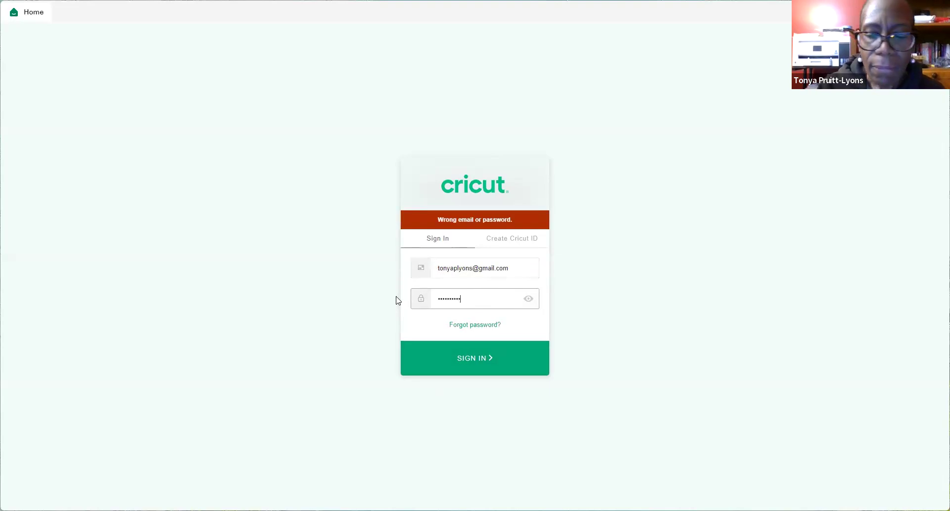
{"action": "key", "text": "Return"}
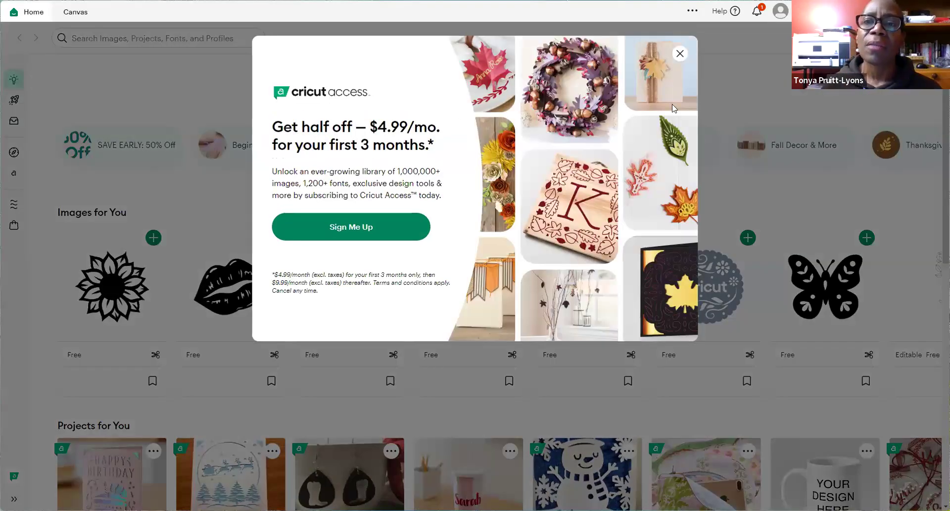
Step: Dismiss the Cricut Access promotion and start a New Project canvas
{"action": "left_click", "coordinate": [736, 123]}
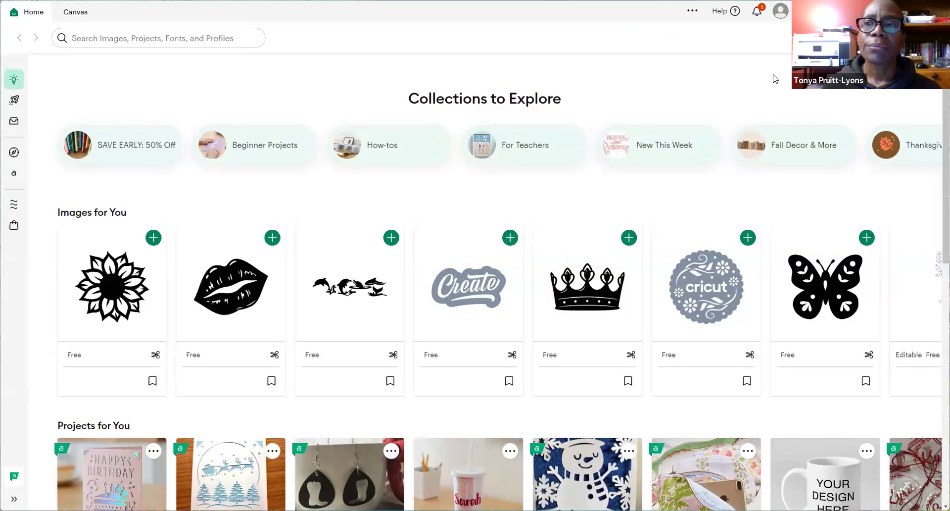
{"action": "left_click", "coordinate": [898, 38]}
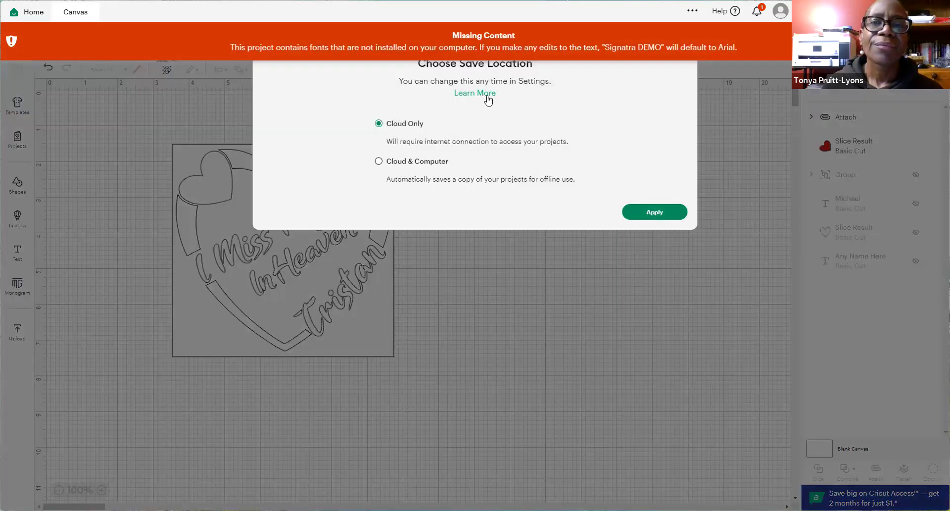
Step: Save projects to Cloud & Computer, then go to the image upload page of the new Untitled Project
{"action": "left_click", "coordinate": [378, 161]}
{"action": "left_click", "coordinate": [653, 214]}
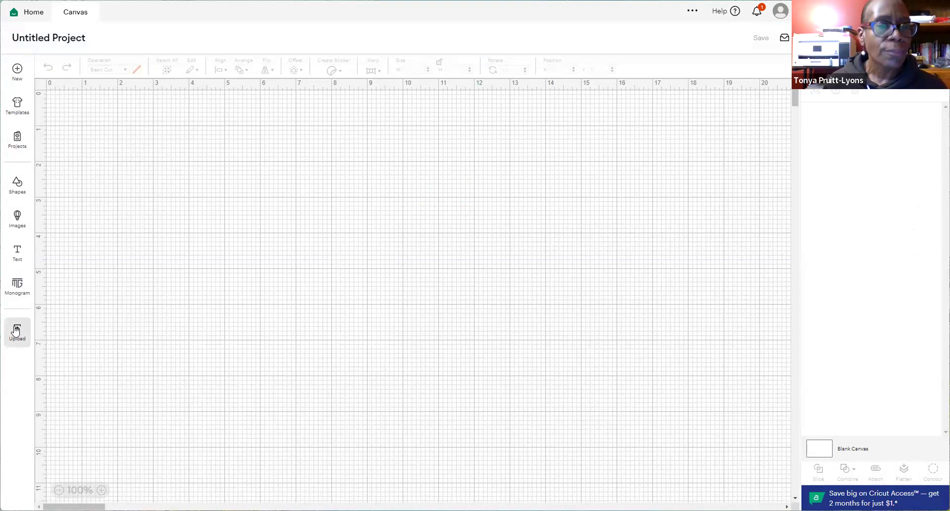
{"action": "left_click", "coordinate": [16, 331]}
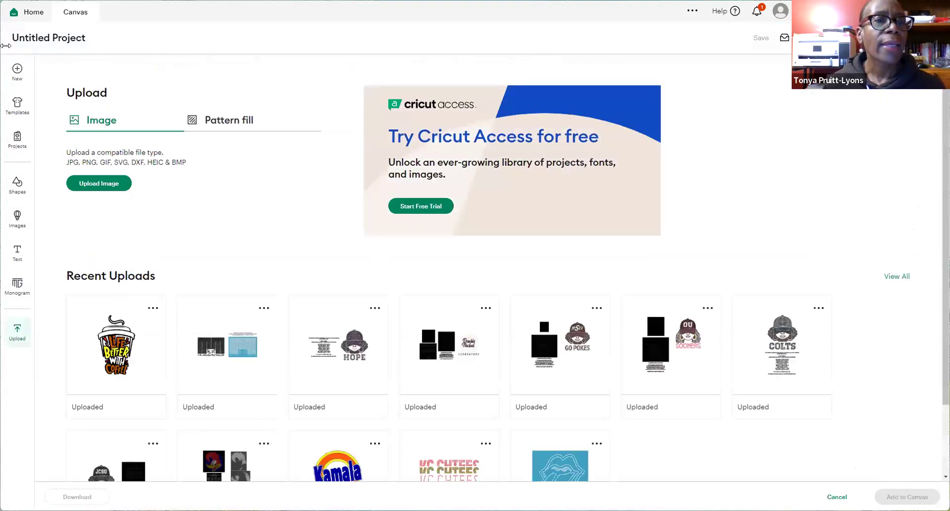
Step: Browse to the ZOOM 11-12-2024 folder and pick the Be The Light_partial file
{"action": "left_click", "coordinate": [103, 188]}
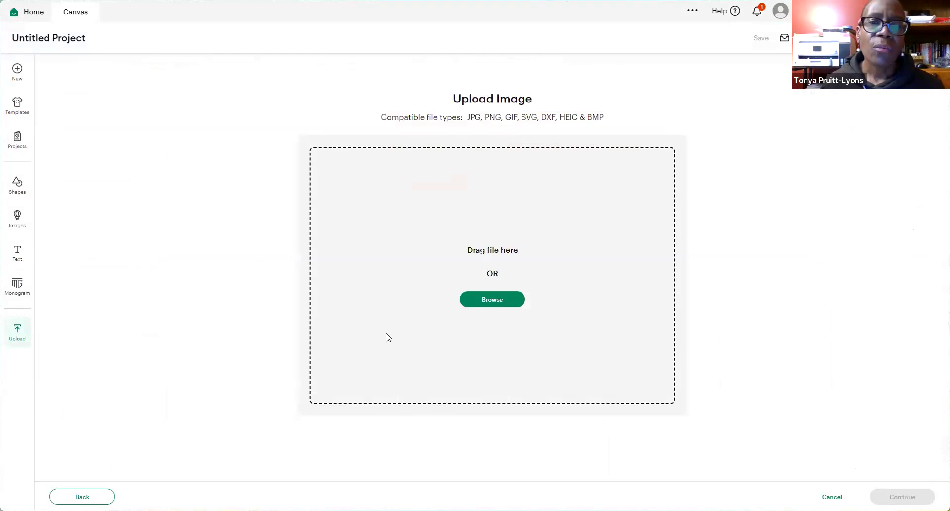
{"action": "left_click", "coordinate": [491, 300]}
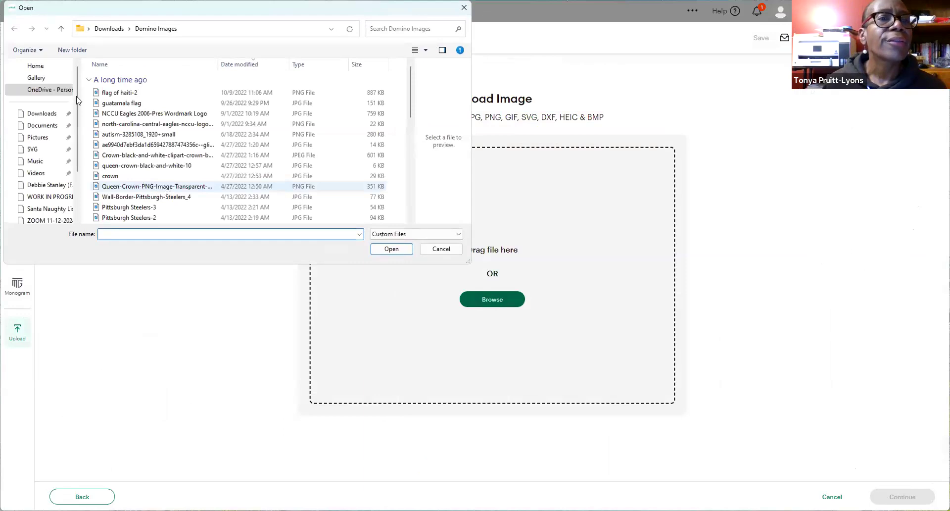
{"action": "scroll", "coordinate": [37, 99], "scroll_direction": "down", "scroll_amount": 4}
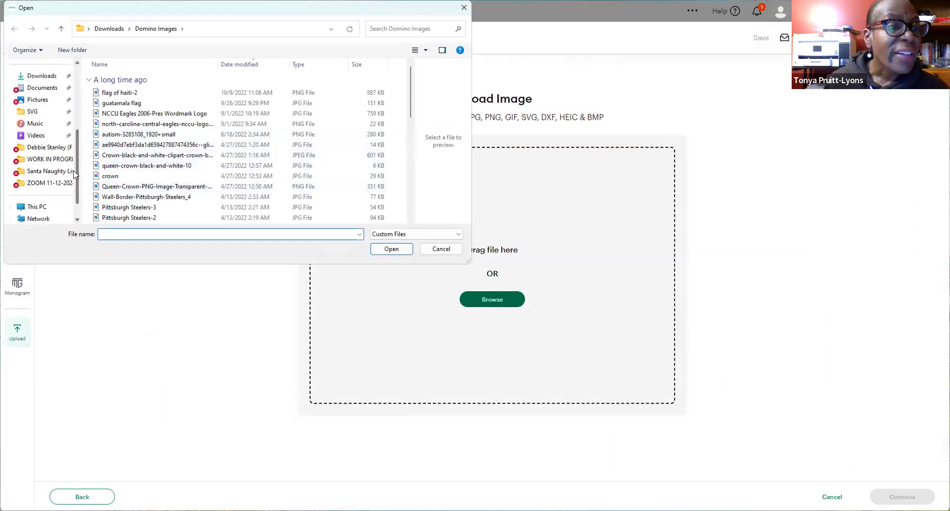
{"action": "left_click", "coordinate": [47, 184]}
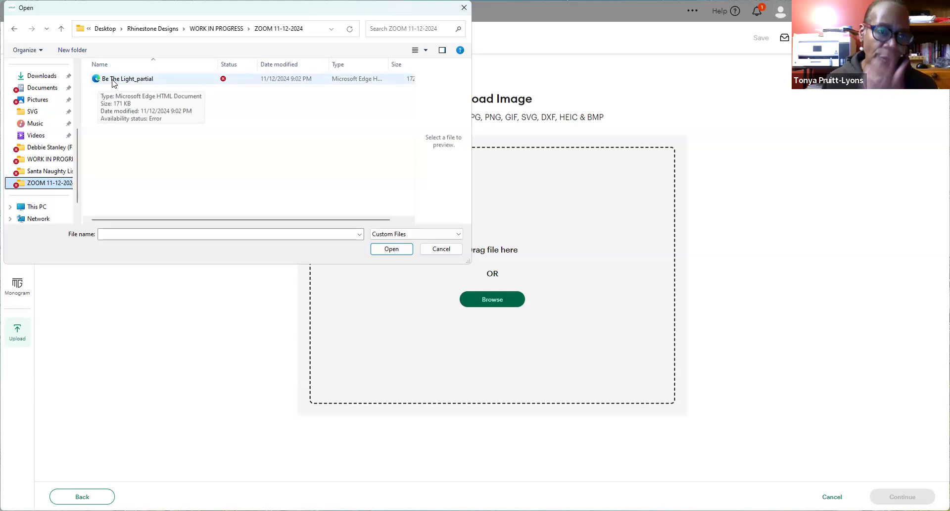
{"action": "left_click", "coordinate": [113, 82]}
Step: Open Be The Light_partial and upload it onto the canvas
{"action": "left_click", "coordinate": [389, 250]}
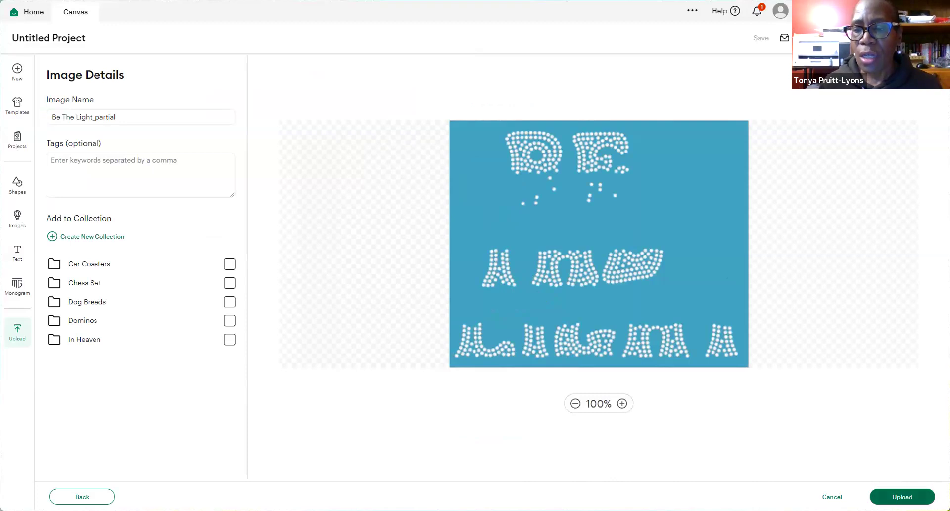
{"action": "left_click", "coordinate": [902, 497]}
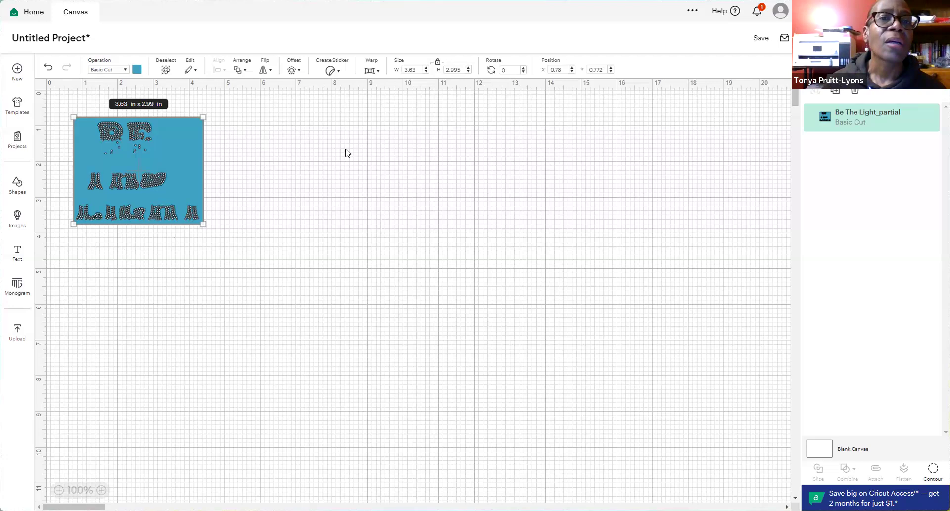
Step: Move the 3.63 x 2.99 in image to the canvas middle and toggle the size lock
{"action": "scroll", "coordinate": [364, 107], "scroll_direction": "down", "scroll_amount": 5}
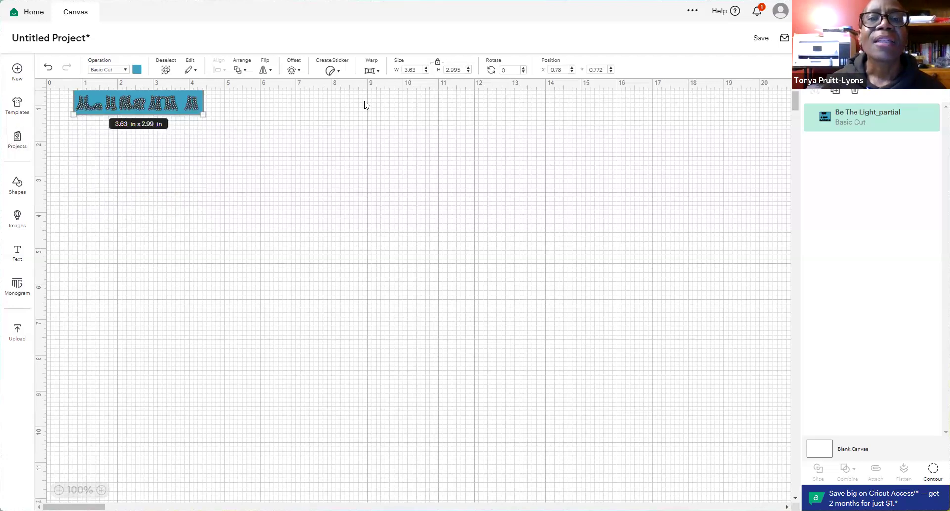
{"action": "scroll", "coordinate": [413, 106], "scroll_direction": "up", "scroll_amount": 5}
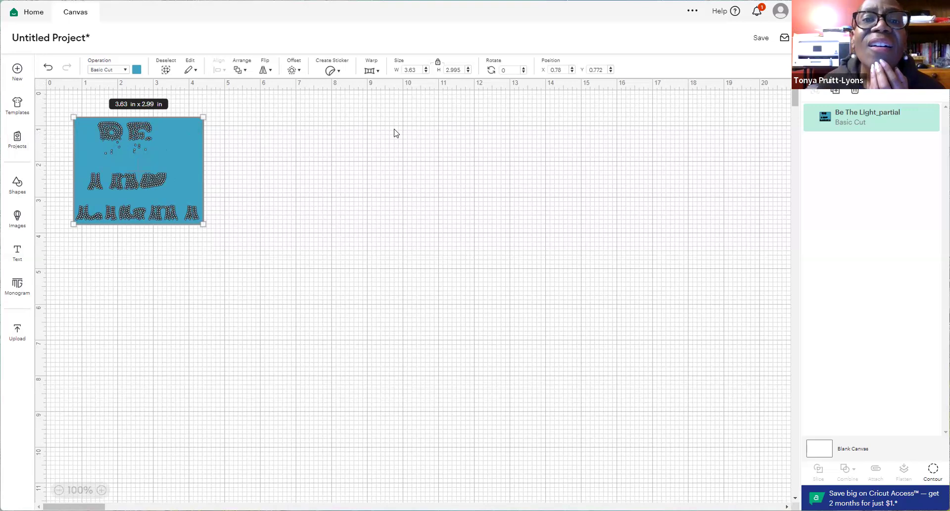
{"action": "left_click_drag", "start_coordinate": [158, 174], "coordinate": [385, 271]}
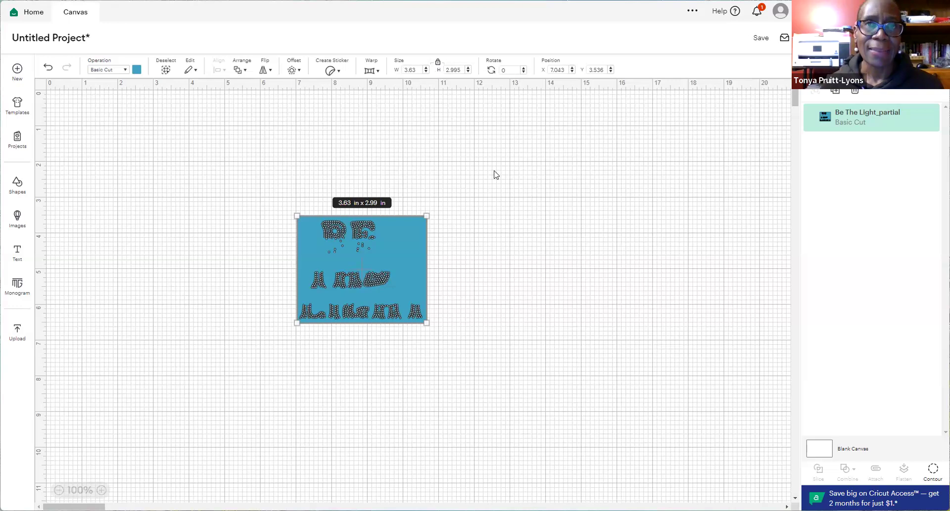
{"action": "left_click", "coordinate": [438, 66]}
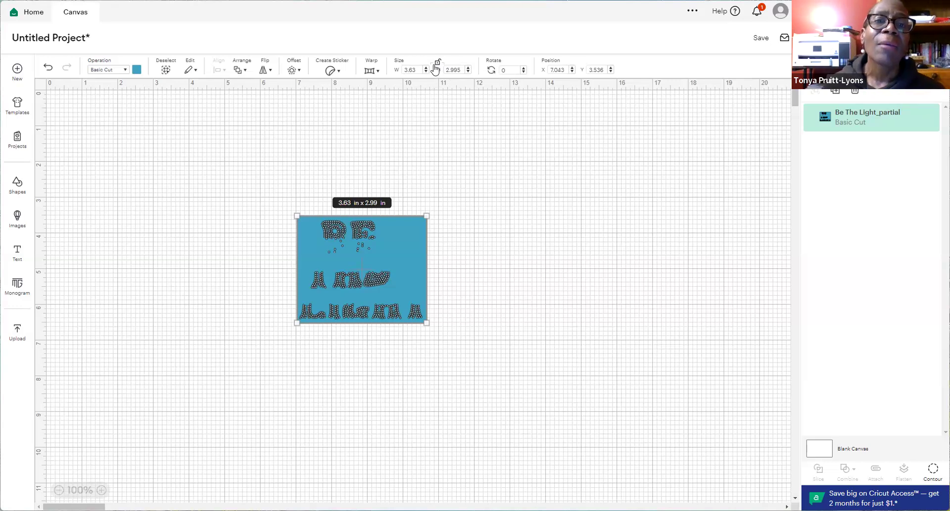
Step: Change the design width from 3.63 to 10.29 in
{"action": "left_click", "coordinate": [404, 69]}
{"action": "left_click_drag", "start_coordinate": [404, 69], "coordinate": [434, 70]}
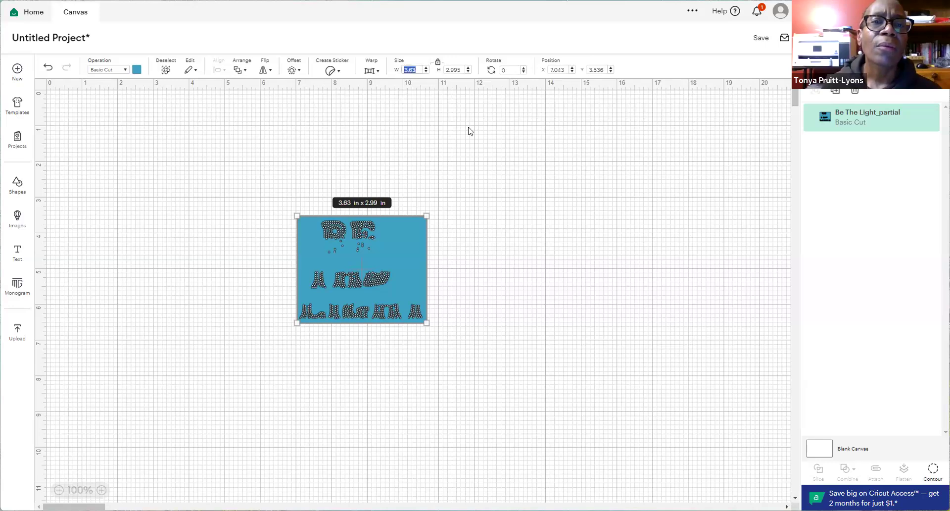
{"action": "type", "text": "10290"}
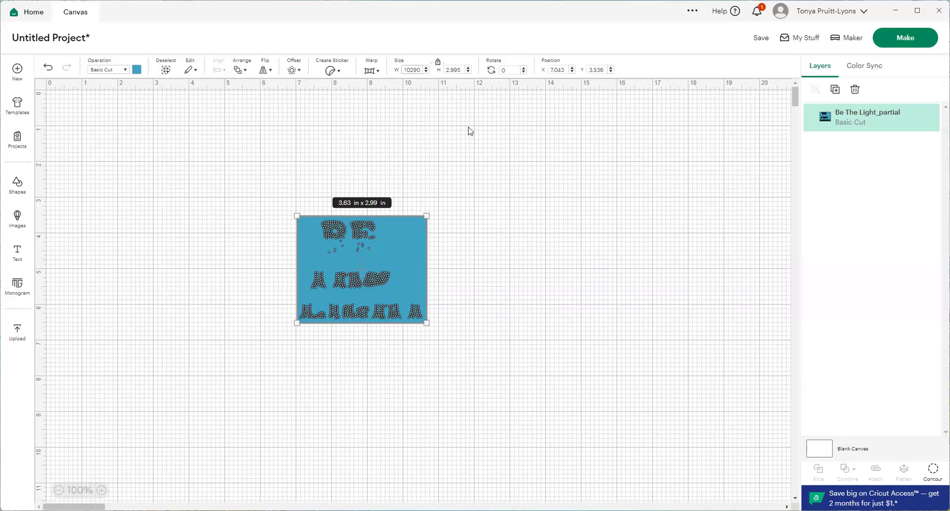
{"action": "key", "text": "BackSpace"}
{"action": "key", "text": "BackSpace"}
{"action": "key", "text": "BackSpace"}
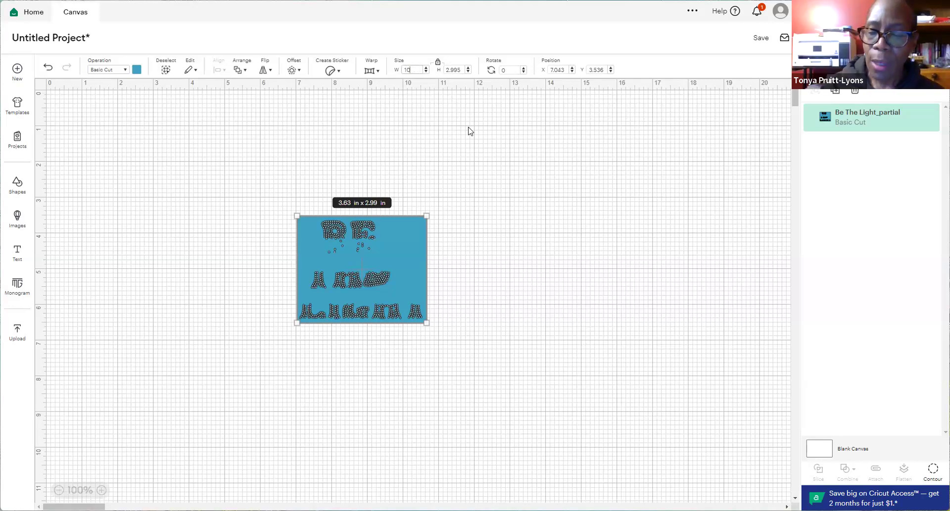
{"action": "type", "text": ".290"}
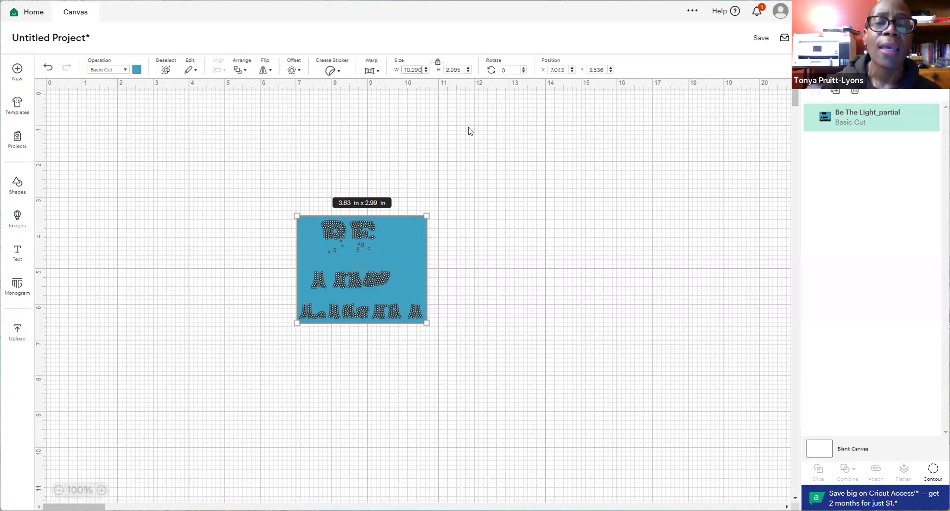
{"action": "key", "text": "Return"}
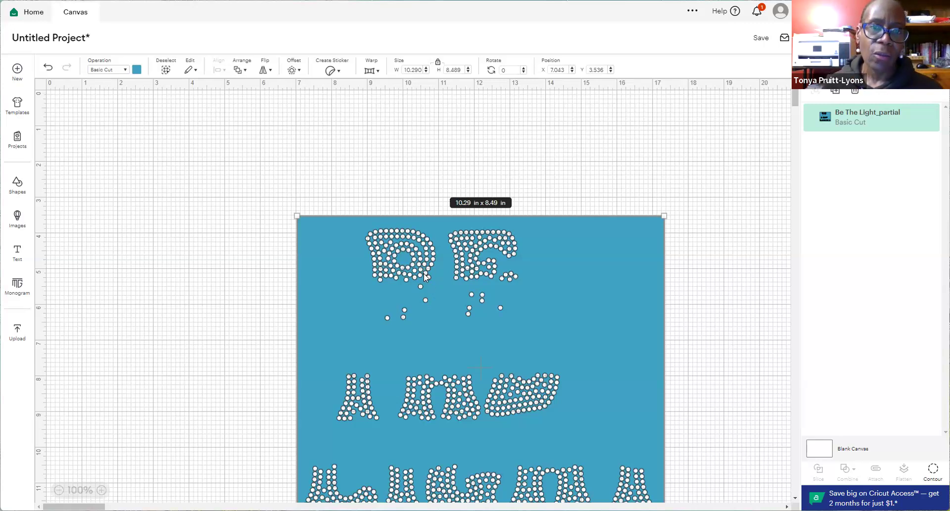
Step: Shift the enlarged design up and left, reselect it, and show its rhinestone contours
{"action": "left_click_drag", "start_coordinate": [424, 274], "coordinate": [385, 207]}
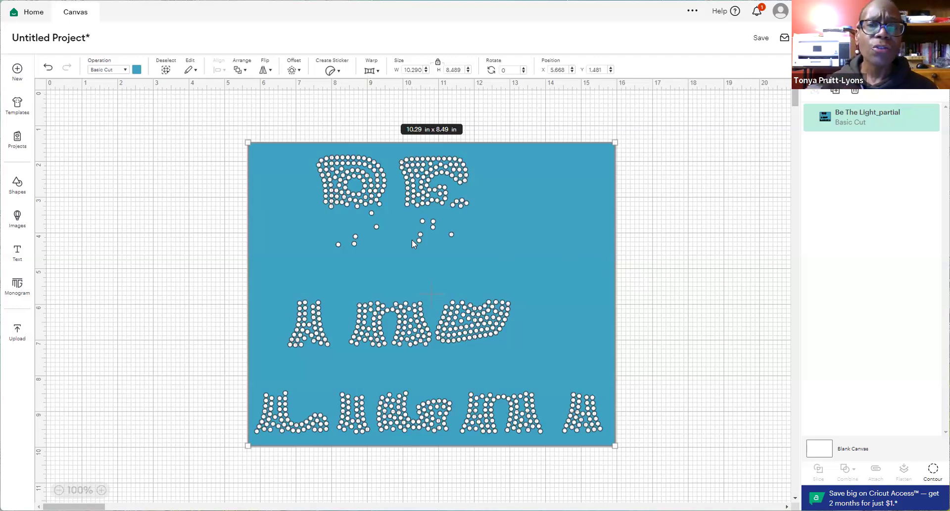
{"action": "left_click_drag", "start_coordinate": [545, 288], "coordinate": [491, 276]}
{"action": "left_click", "coordinate": [600, 292]}
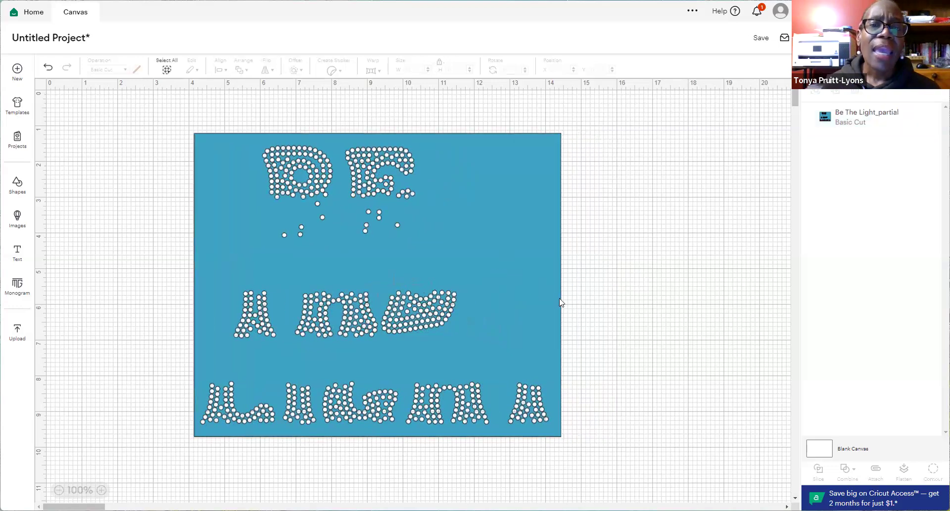
{"action": "left_click", "coordinate": [521, 298]}
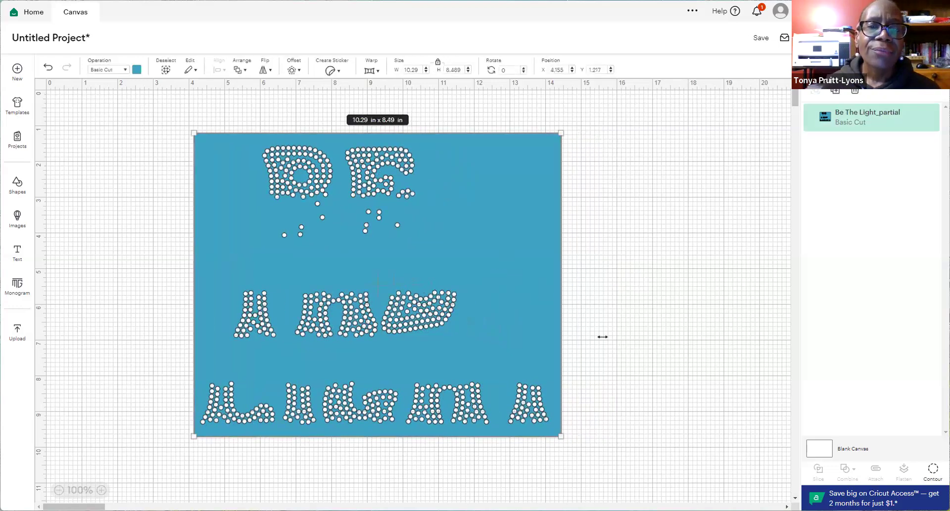
{"action": "left_click", "coordinate": [933, 473]}
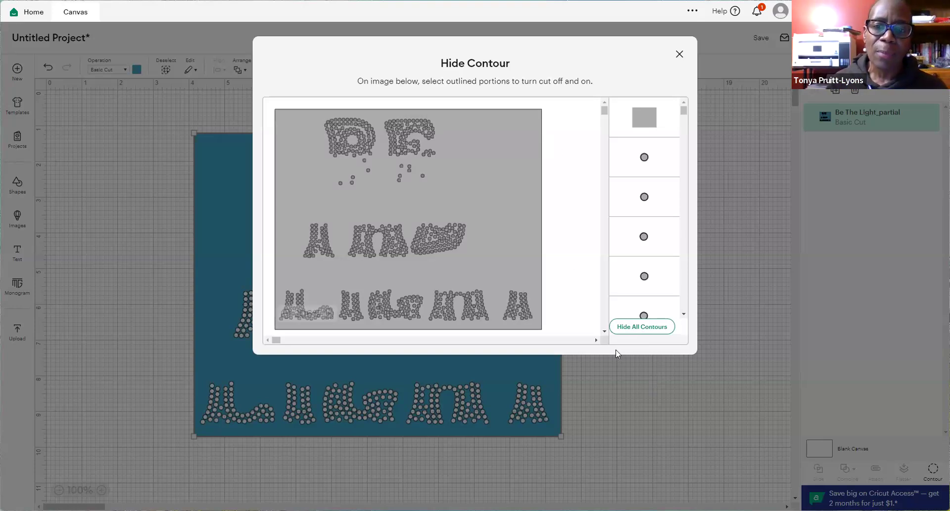
Step: Close the Hide Contour window after checking every rhinestone contour is set to cut
{"action": "left_click", "coordinate": [679, 54]}
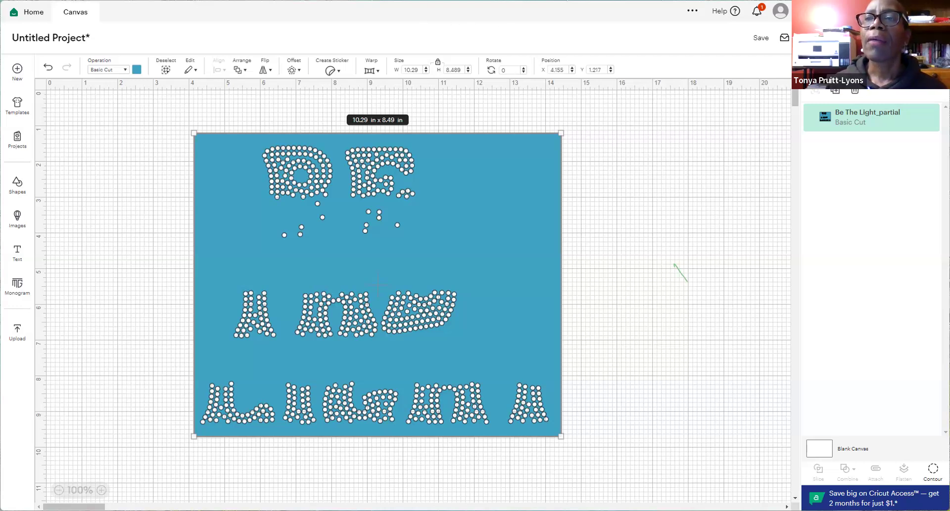
Step: Quit Cricut Design Space with Alt+F4, confirming the quit prompt
{"action": "key", "text": "alt+F4"}
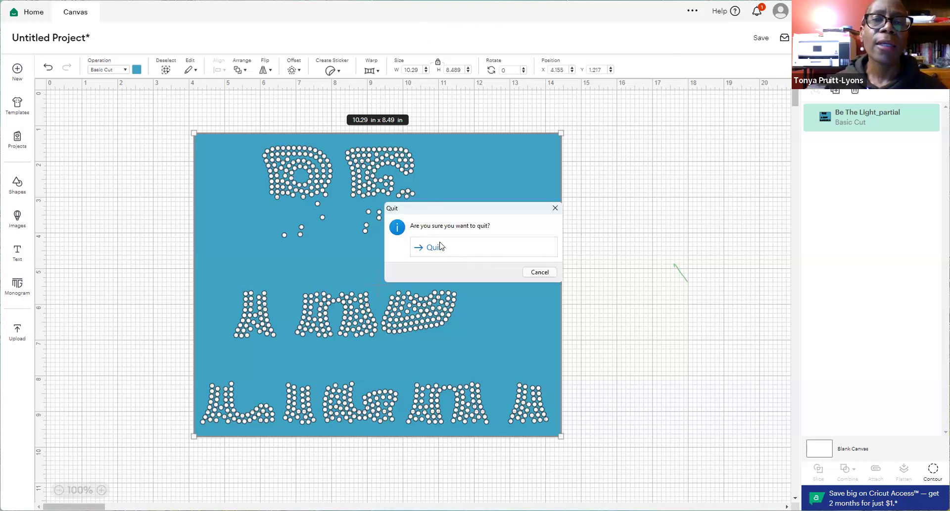
{"action": "left_click", "coordinate": [440, 246]}
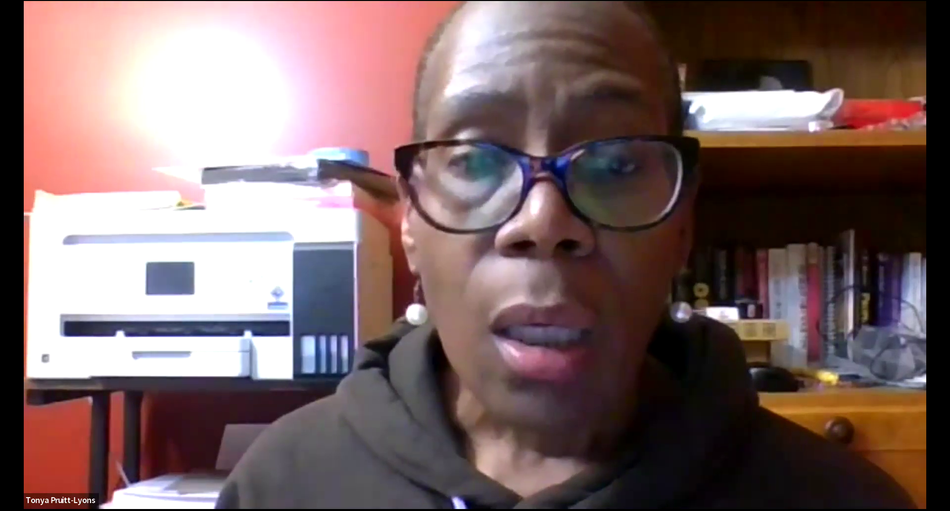
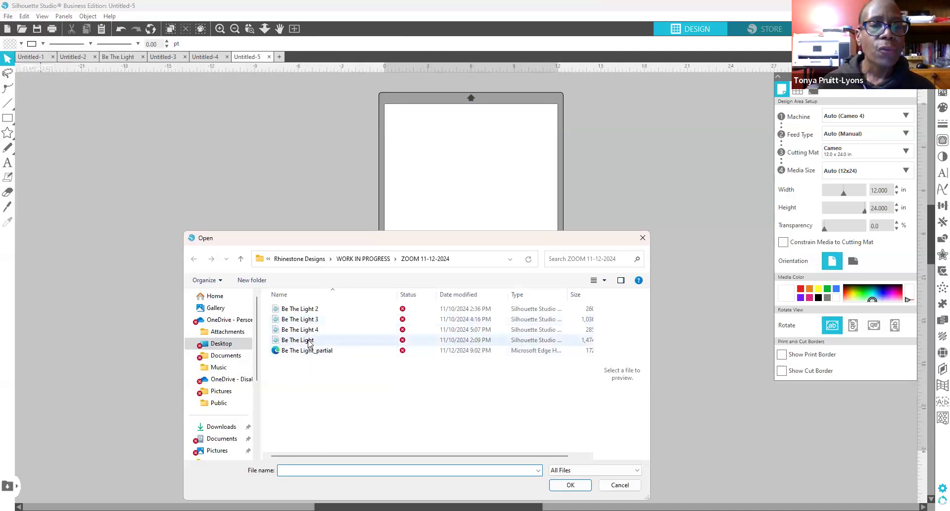
Step: Open the Be The Light 2 file from the Open dialog
{"action": "left_click", "coordinate": [312, 309]}
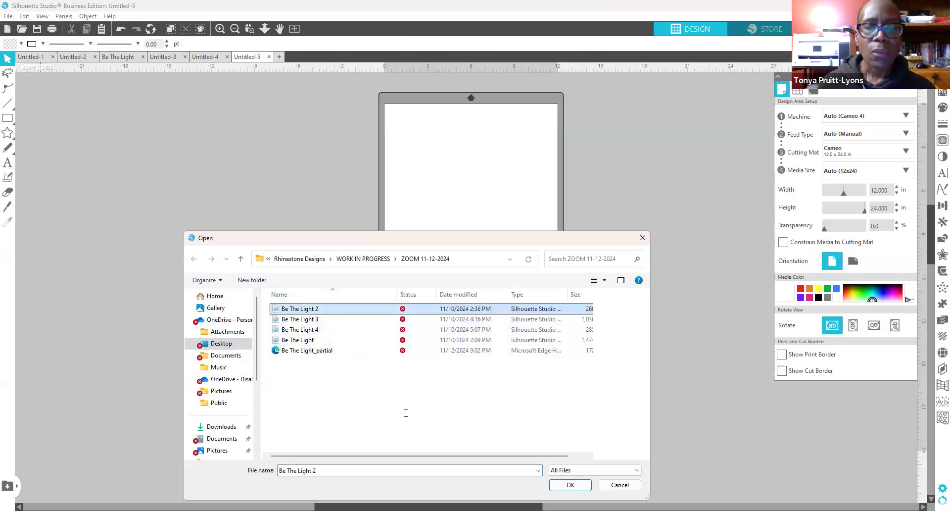
{"action": "left_click", "coordinate": [571, 489]}
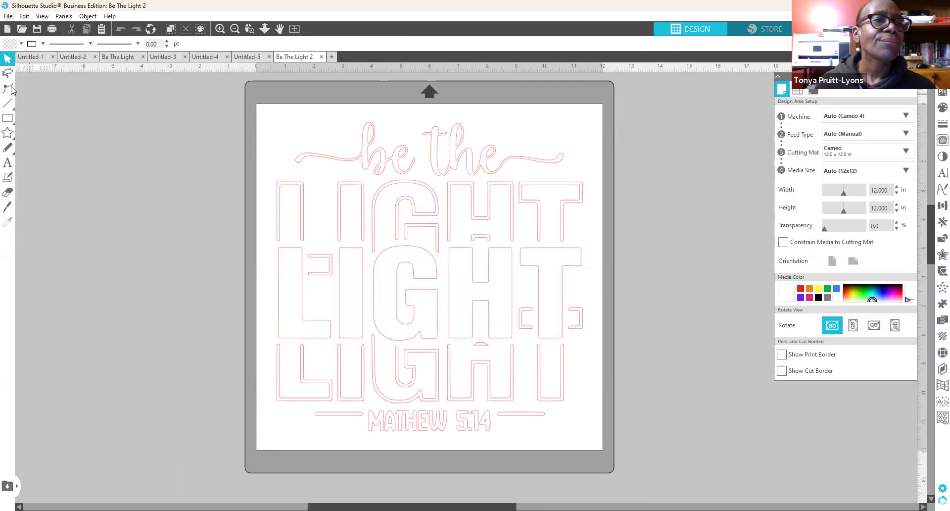
Step: Merge Be The Light 3 into the design and move the colour image up and aside
{"action": "left_click", "coordinate": [8, 17]}
{"action": "left_click", "coordinate": [37, 82]}
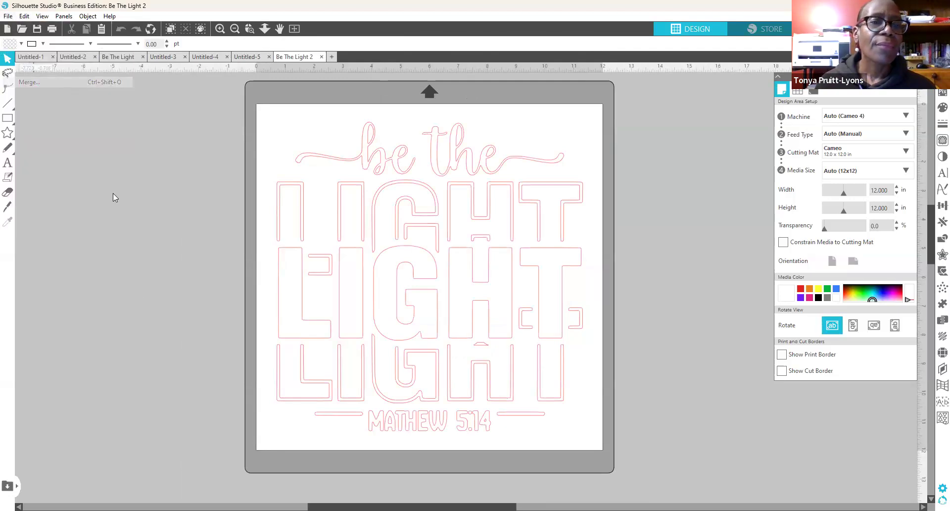
{"action": "left_click", "coordinate": [322, 318]}
{"action": "left_click", "coordinate": [568, 486]}
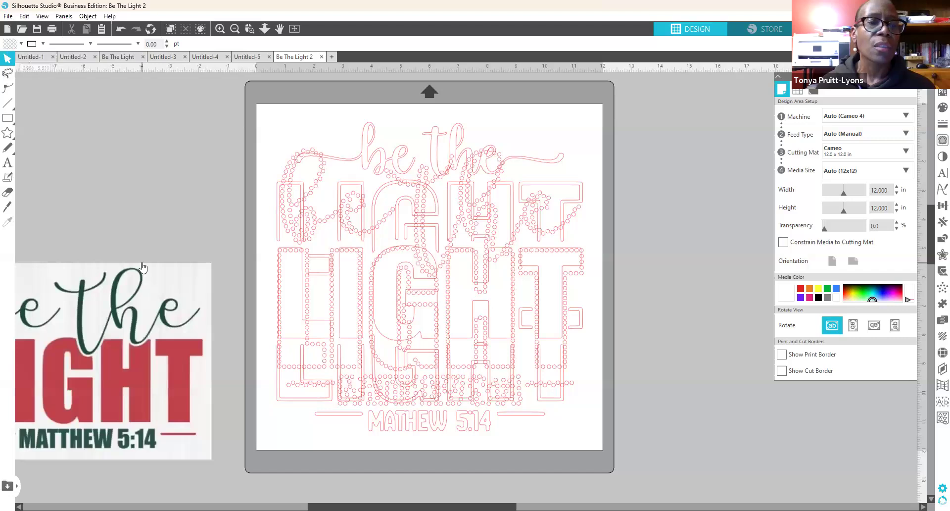
{"action": "left_click_drag", "start_coordinate": [155, 326], "coordinate": [176, 218]}
{"action": "left_click", "coordinate": [444, 324]}
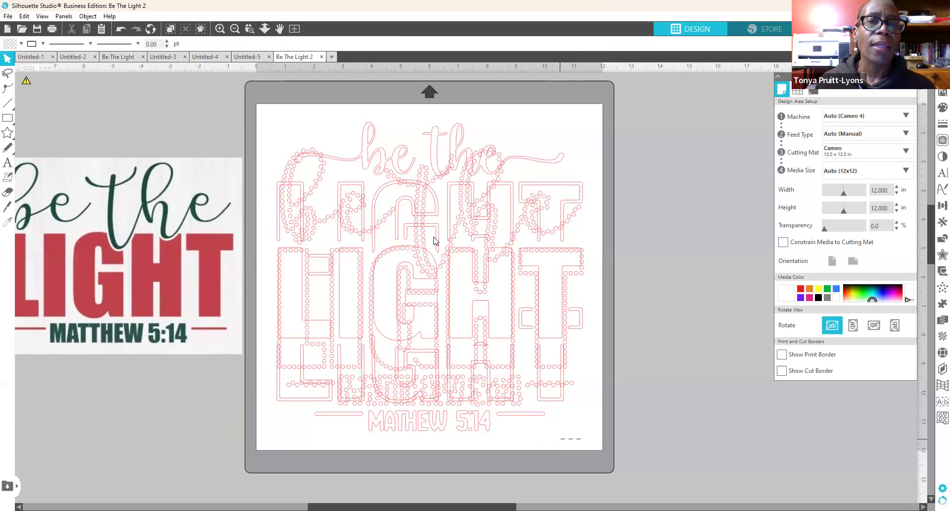
Step: Delete the whole outline design and any leftover outline shapes from the mat
{"action": "left_click", "coordinate": [371, 136]}
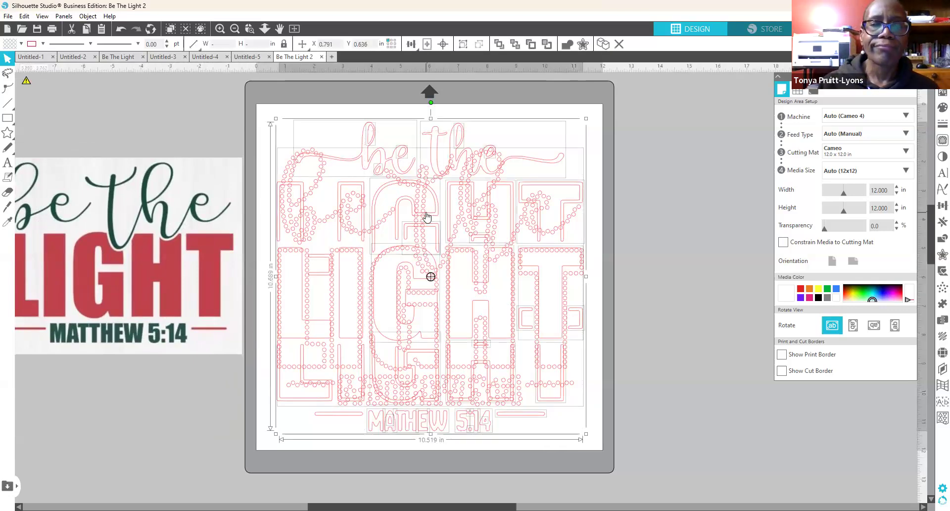
{"action": "key", "text": "Delete"}
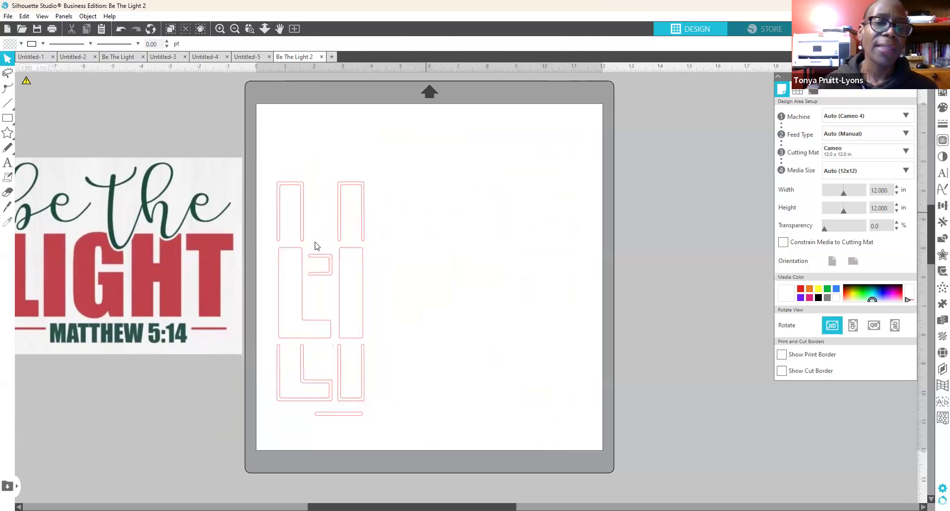
{"action": "left_click_drag", "start_coordinate": [338, 432], "coordinate": [267, 176]}
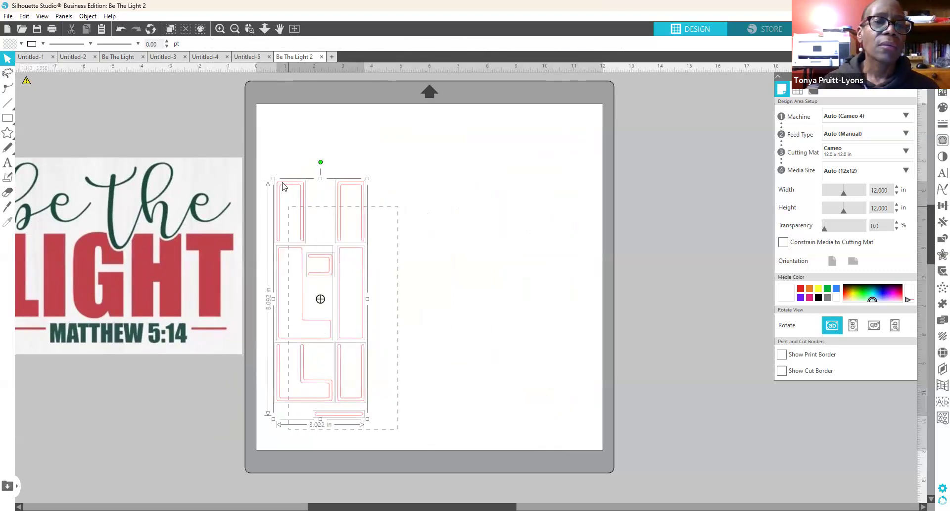
{"action": "key", "text": "Delete"}
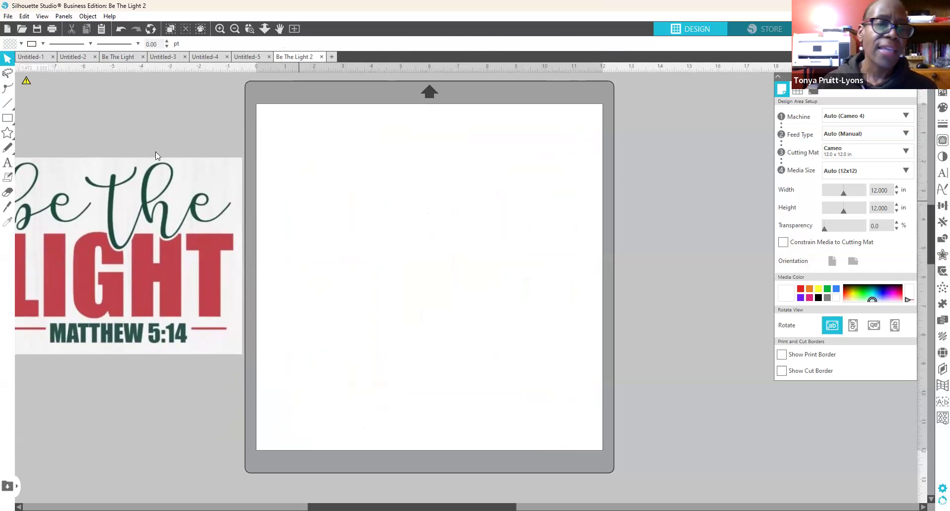
Step: Move the colour Be the Light image onto the mat's centre, nudging it slightly up and right
{"action": "left_click_drag", "start_coordinate": [155, 257], "coordinate": [472, 322]}
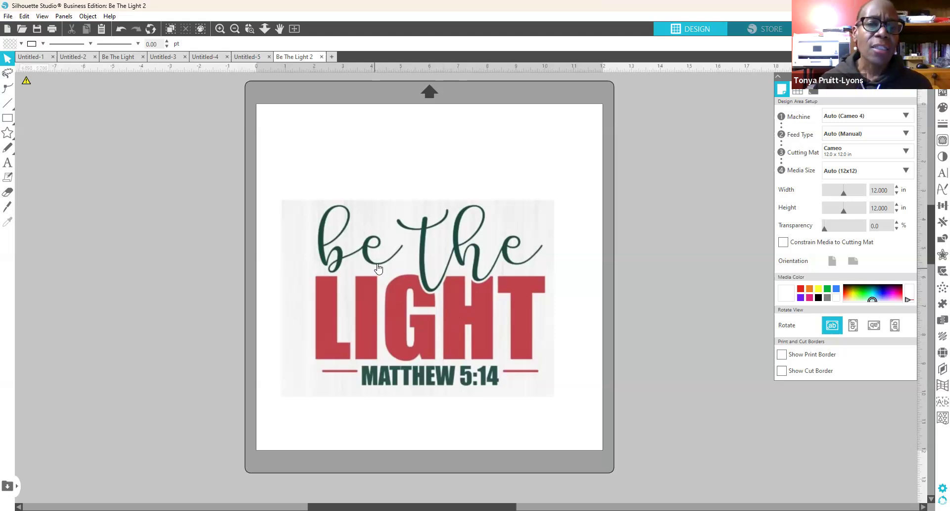
{"action": "left_click_drag", "start_coordinate": [389, 307], "coordinate": [385, 283]}
{"action": "key", "text": "Escape"}
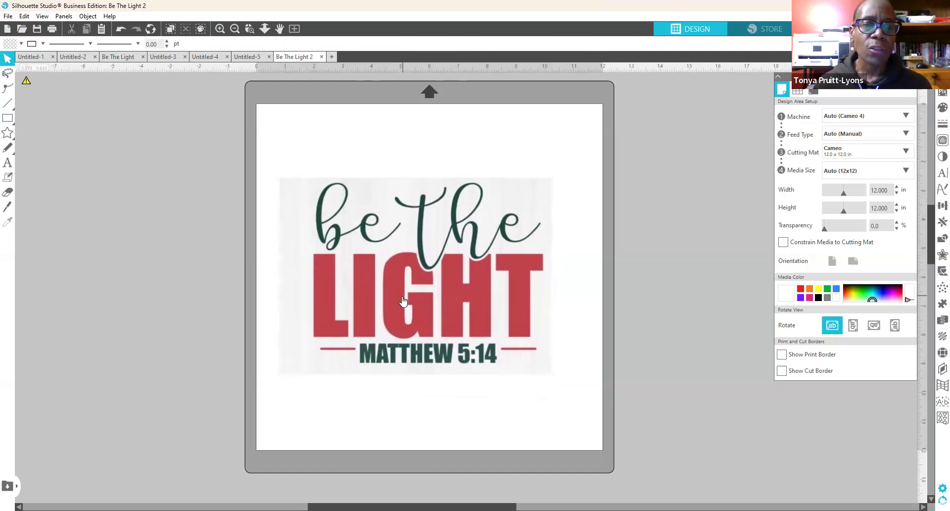
{"action": "left_click_drag", "start_coordinate": [391, 294], "coordinate": [394, 290]}
{"action": "key", "text": "Escape"}
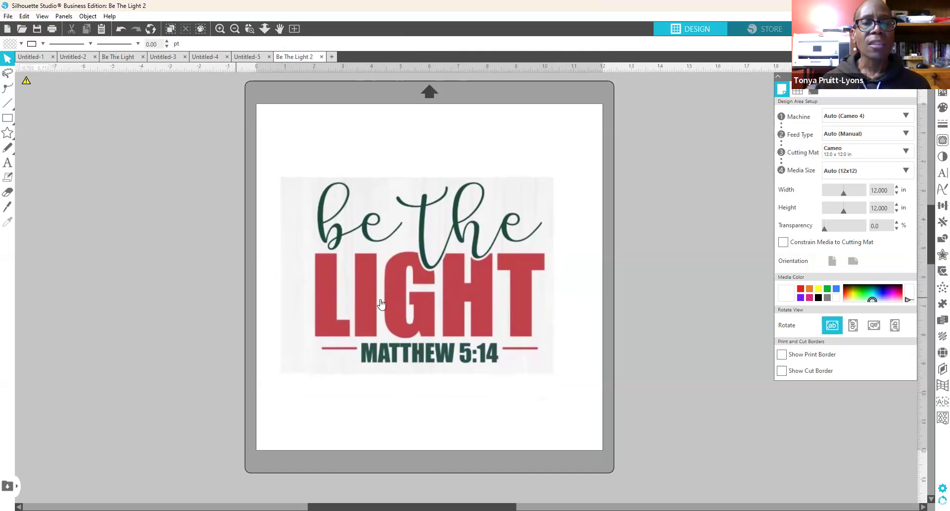
{"action": "left_click", "coordinate": [390, 309]}
{"action": "left_click_drag", "start_coordinate": [389, 305], "coordinate": [401, 278]}
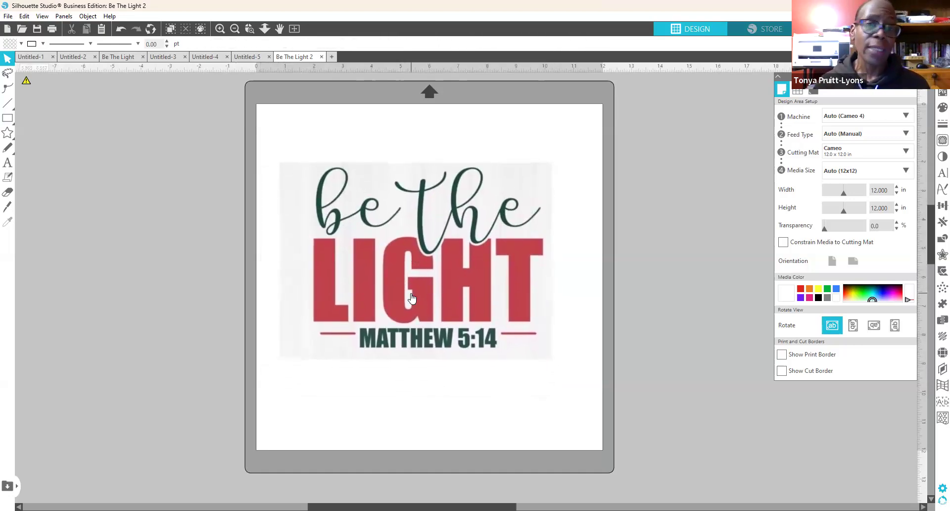
{"action": "mouse_move", "coordinate": [412, 298]}
{"action": "left_mouse_down"}
{"action": "mouse_move", "coordinate": [426, 309]}
{"action": "mouse_move", "coordinate": [430, 302]}
{"action": "left_mouse_up"}
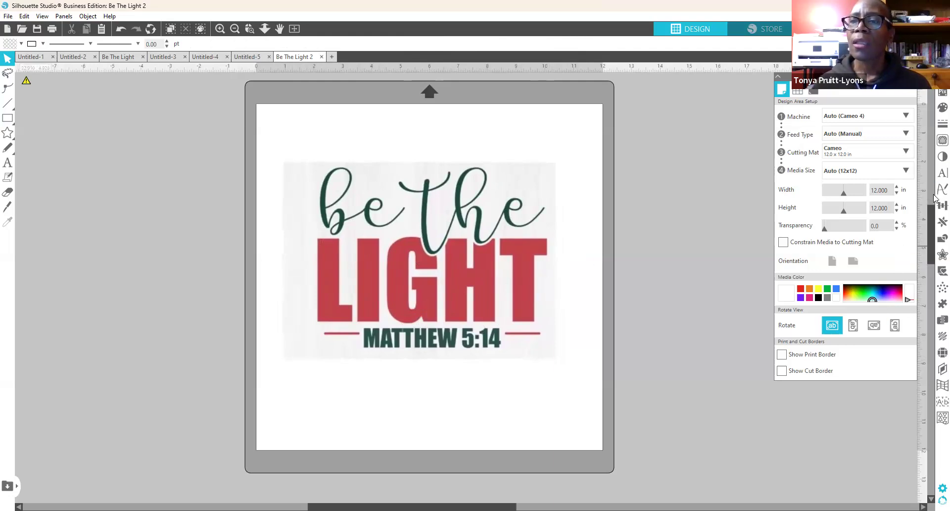
Step: Trace the Be the Light image into cut lines by marking a trace area around it
{"action": "left_click", "coordinate": [937, 142]}
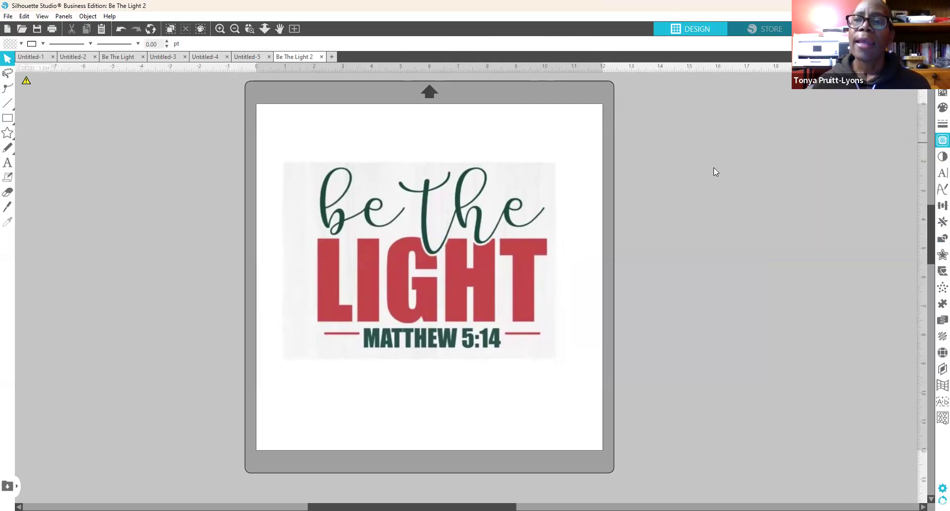
{"action": "left_click", "coordinate": [810, 114]}
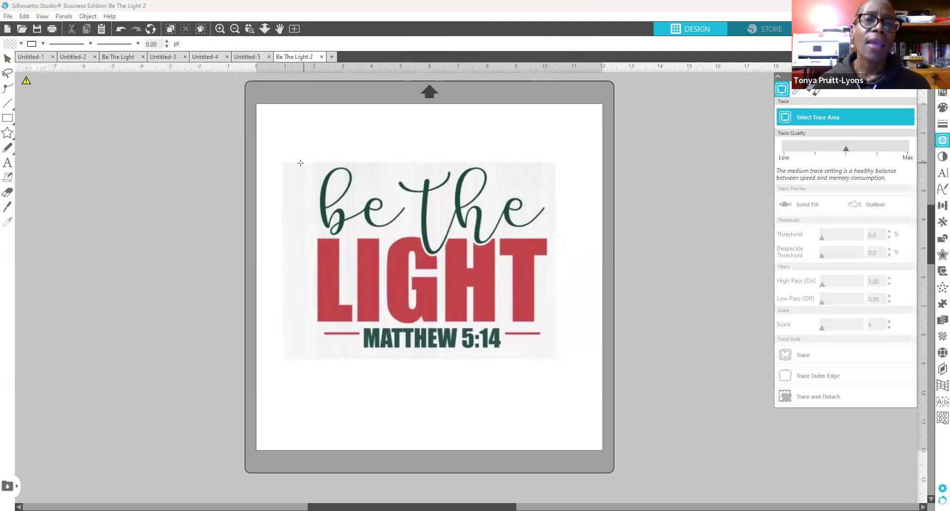
{"action": "mouse_move", "coordinate": [299, 163]}
{"action": "left_mouse_down"}
{"action": "mouse_move", "coordinate": [313, 273]}
{"action": "mouse_move", "coordinate": [372, 350]}
{"action": "mouse_move", "coordinate": [556, 363]}
{"action": "left_mouse_up"}
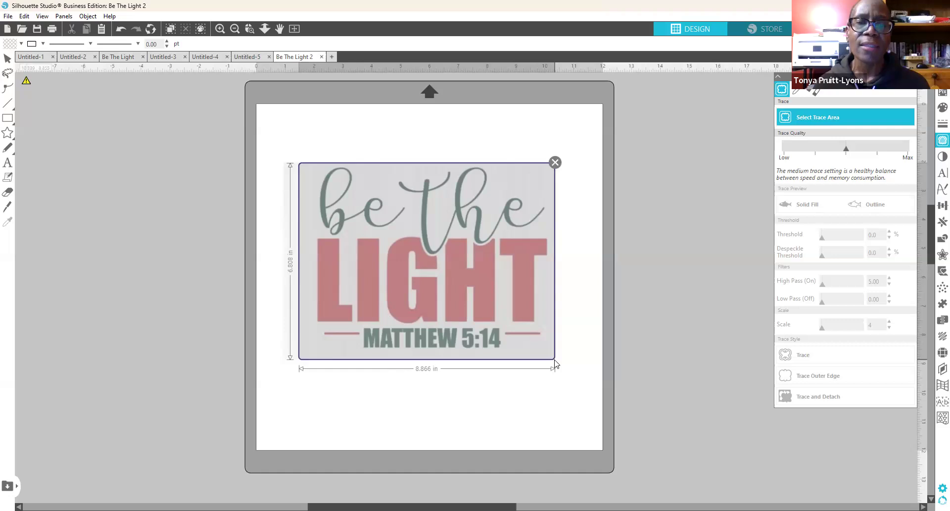
{"action": "left_click_drag", "start_coordinate": [556, 364], "coordinate": [556, 365]}
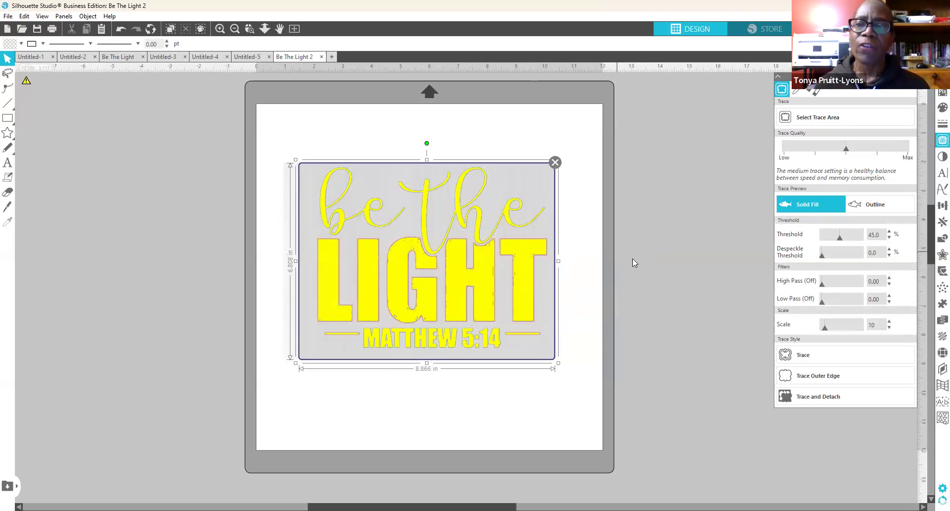
{"action": "left_click", "coordinate": [805, 355]}
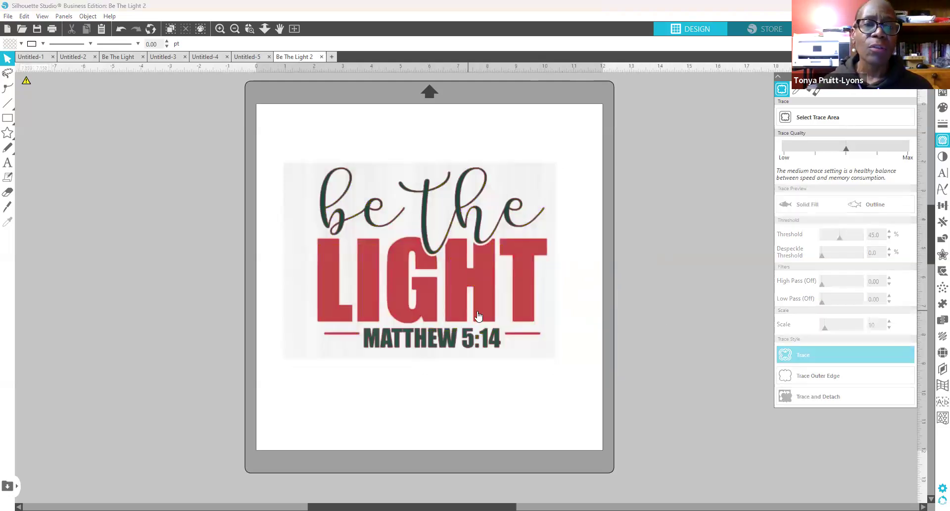
Step: Move the original image off the mat and release the traced design's compound path
{"action": "left_click_drag", "start_coordinate": [461, 279], "coordinate": [102, 270]}
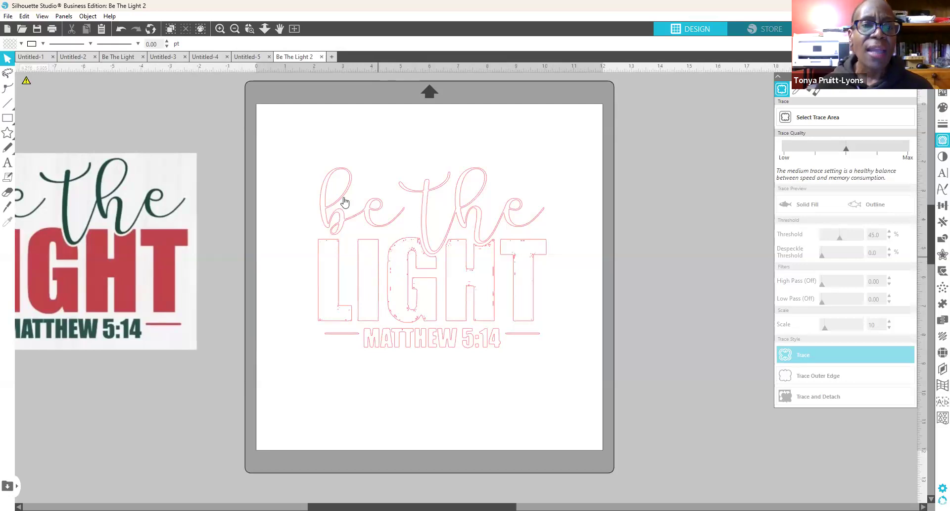
{"action": "left_click", "coordinate": [378, 297]}
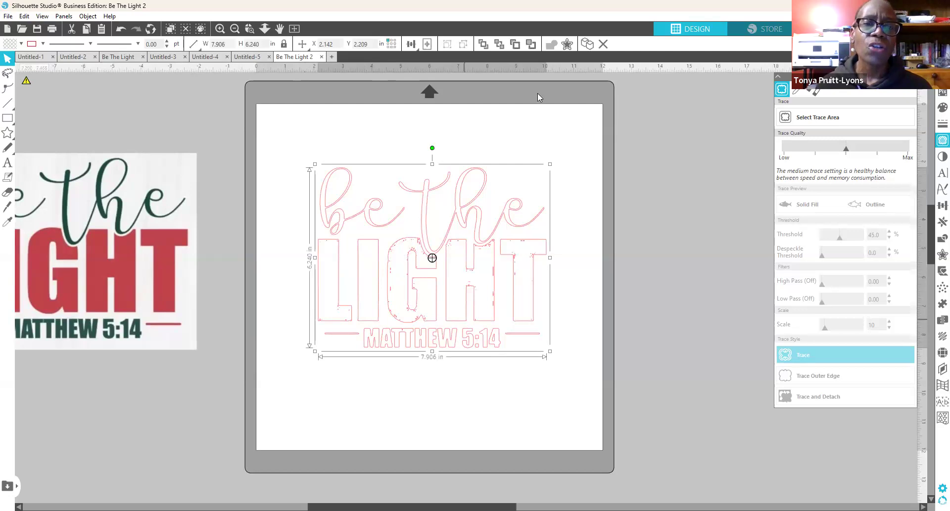
{"action": "right_click", "coordinate": [465, 320]}
{"action": "left_click", "coordinate": [517, 243]}
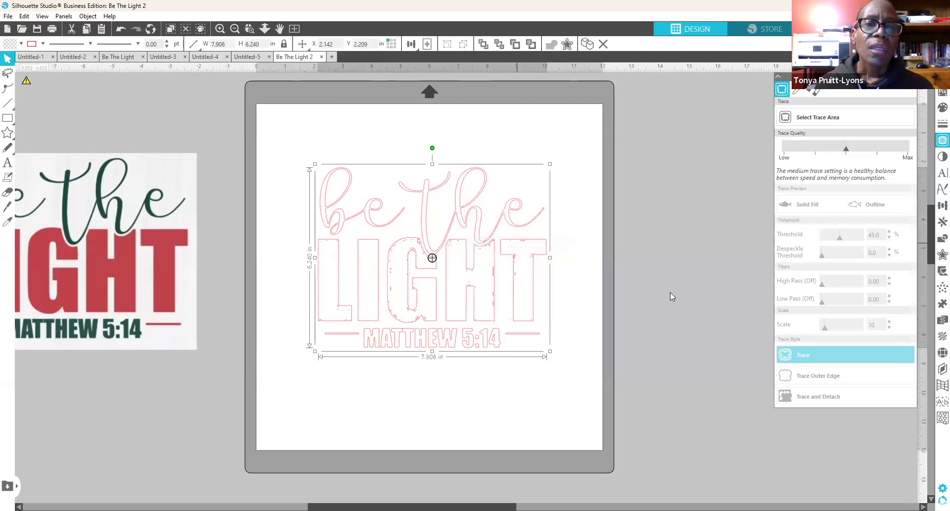
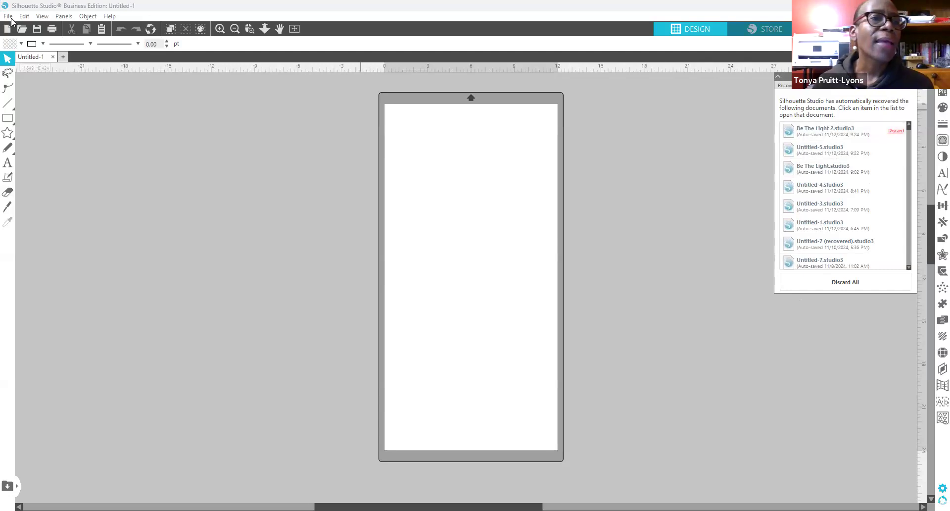
Step: Open the recent project Be The Light 3.studio3
{"action": "left_click", "coordinate": [7, 18]}
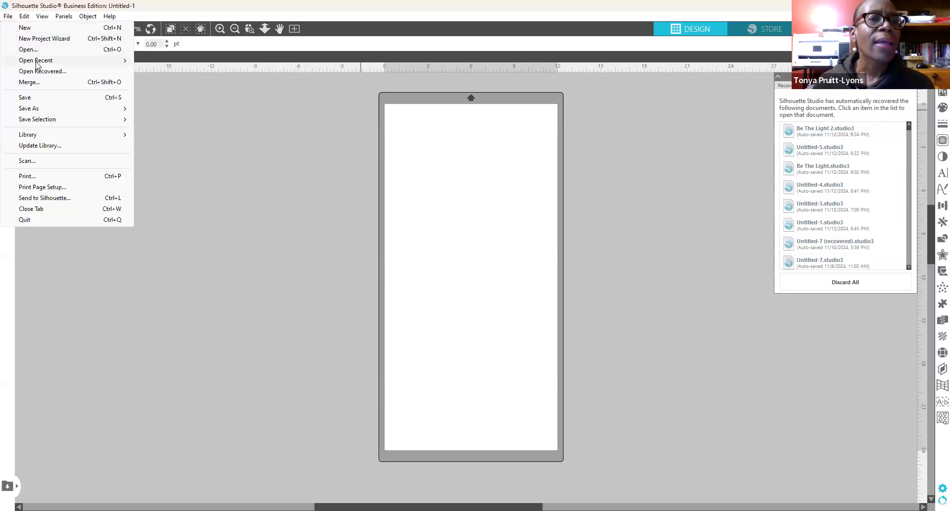
{"action": "mouse_move", "coordinate": [36, 63]}
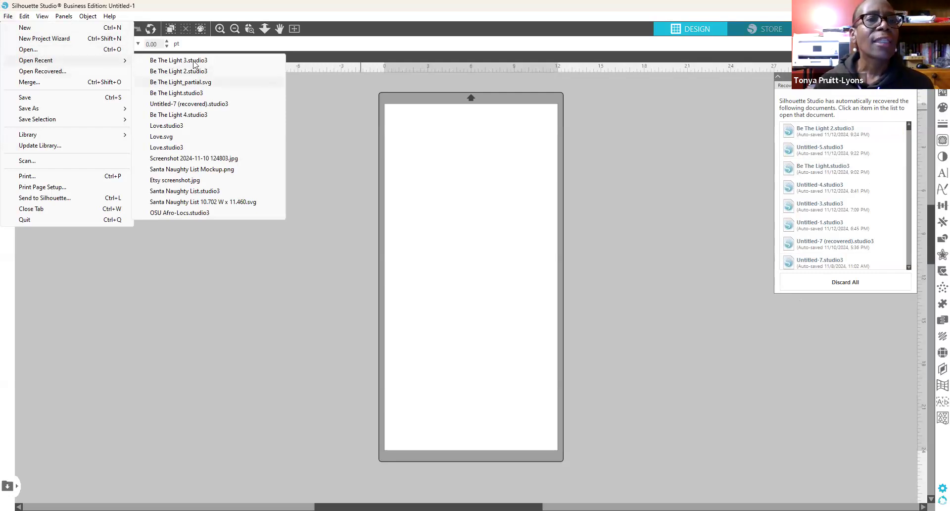
{"action": "left_click", "coordinate": [171, 60]}
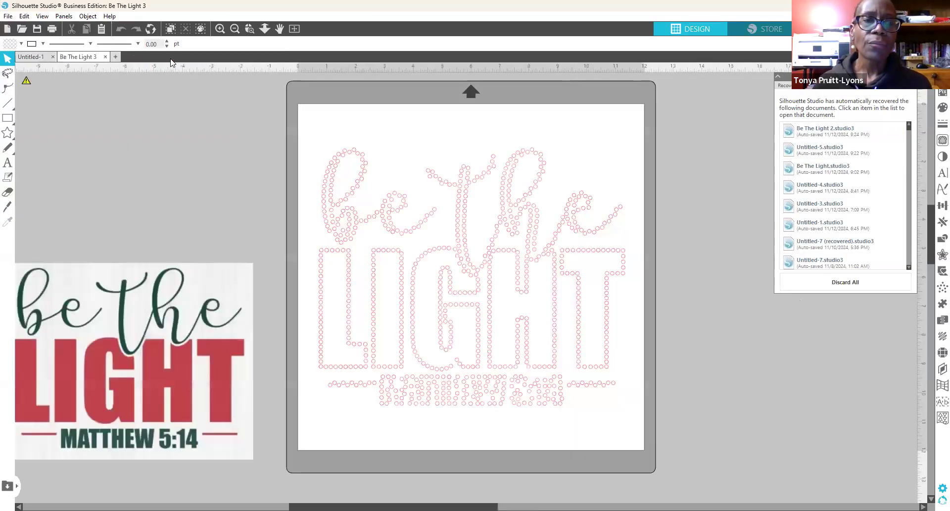
Step: Delete the old rhinestone lettering and centre the original be the LIGHT picture on the mat
{"action": "left_click_drag", "start_coordinate": [188, 363], "coordinate": [178, 271]}
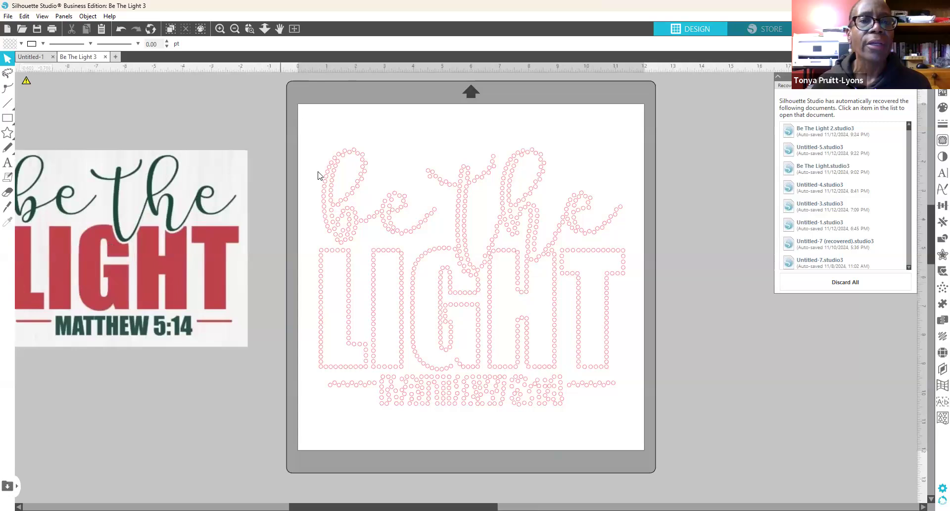
{"action": "left_click", "coordinate": [346, 190]}
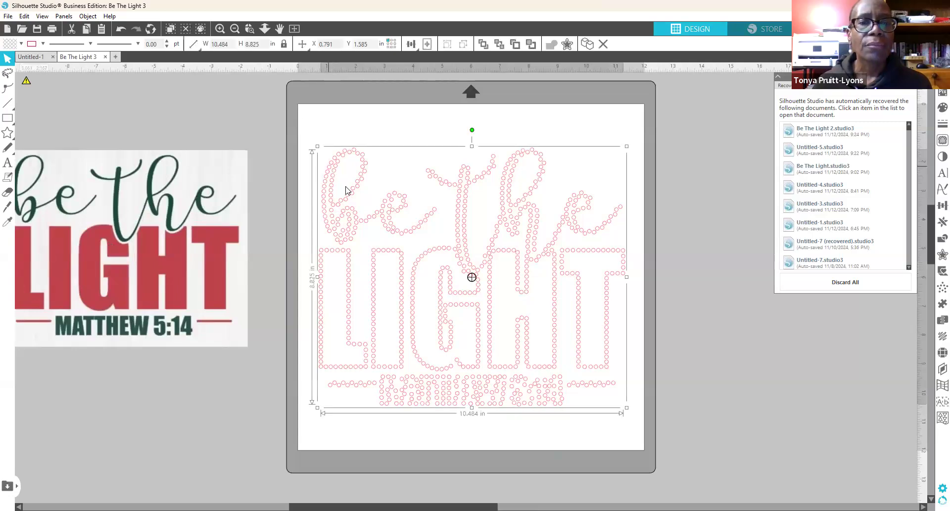
{"action": "key", "text": "Delete"}
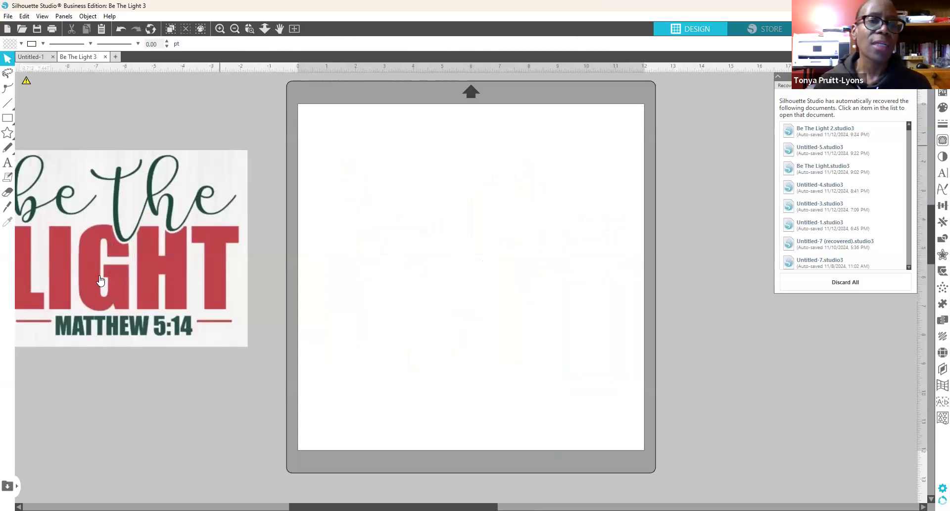
{"action": "left_click_drag", "start_coordinate": [214, 256], "coordinate": [564, 272]}
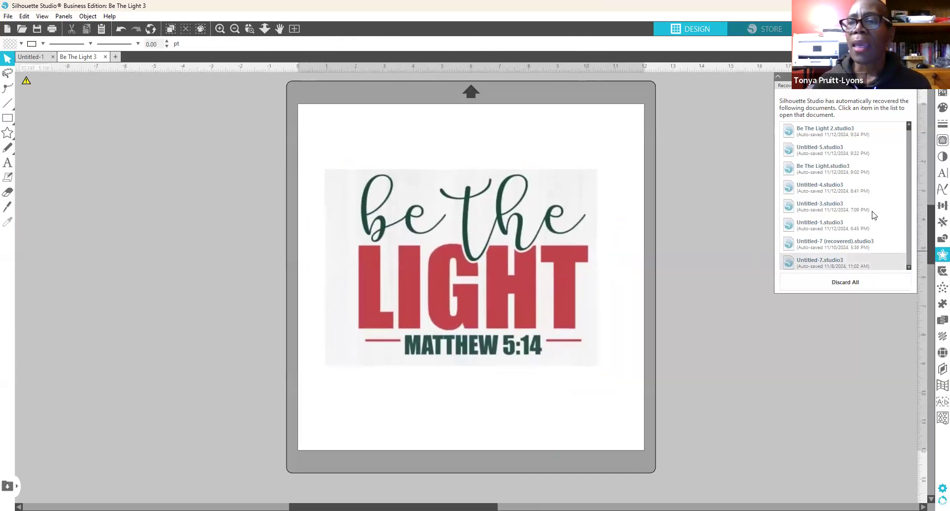
Step: Mark a trace area covering the whole be the LIGHT picture
{"action": "left_click", "coordinate": [938, 141]}
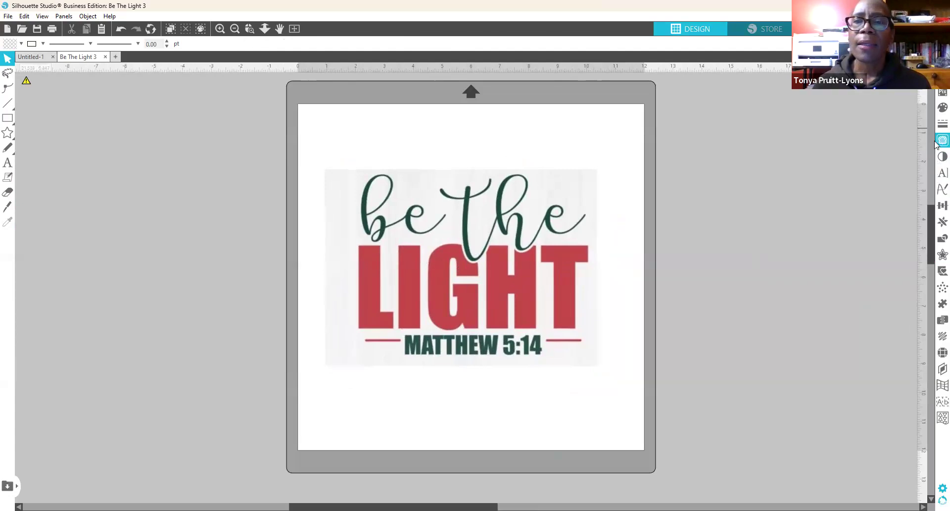
{"action": "left_click", "coordinate": [803, 119]}
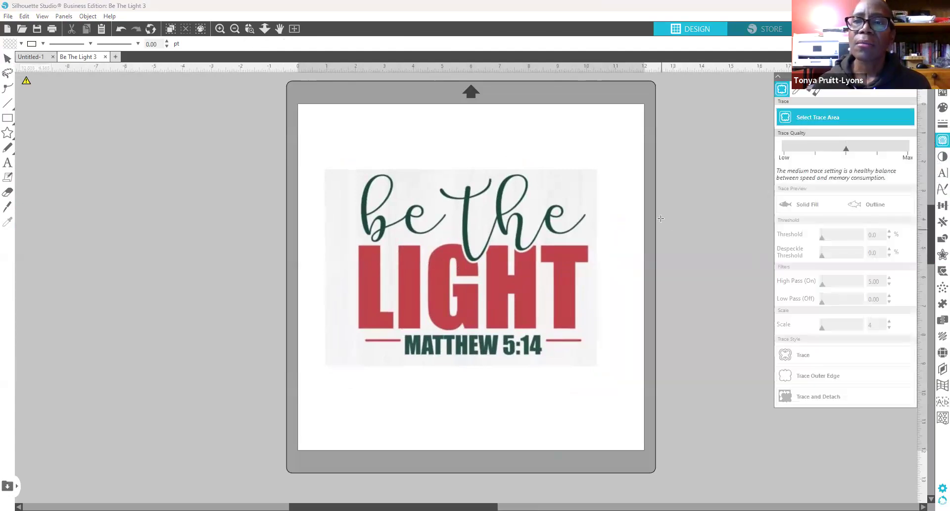
{"action": "mouse_move", "coordinate": [334, 172]}
{"action": "left_mouse_down"}
{"action": "mouse_move", "coordinate": [439, 356]}
{"action": "mouse_move", "coordinate": [504, 357]}
{"action": "left_mouse_up"}
{"action": "left_click_drag", "start_coordinate": [569, 365], "coordinate": [591, 363]}
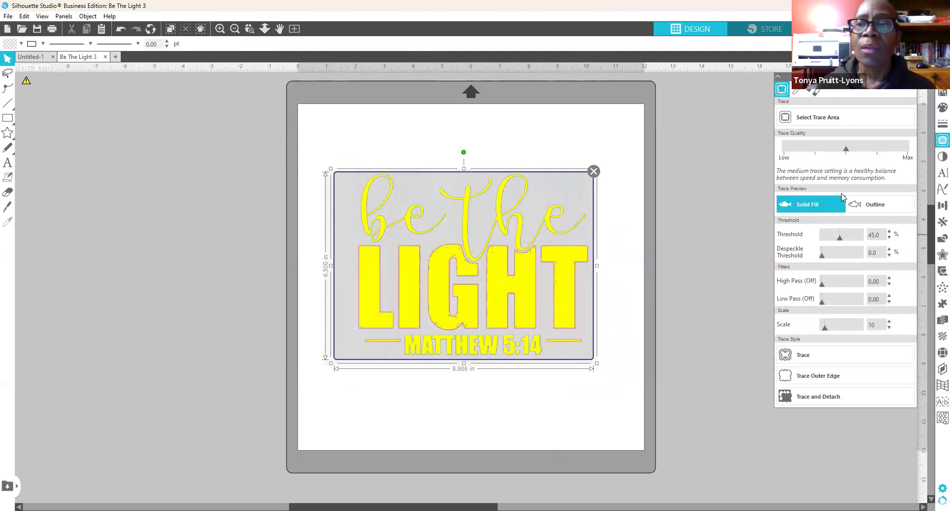
Step: Raise the trace threshold to 58% and move the picture off the mat
{"action": "left_click", "coordinate": [890, 231]}
{"action": "left_click", "coordinate": [890, 230]}
{"action": "left_click", "coordinate": [889, 230]}
{"action": "left_click", "coordinate": [890, 230]}
{"action": "left_click", "coordinate": [889, 231]}
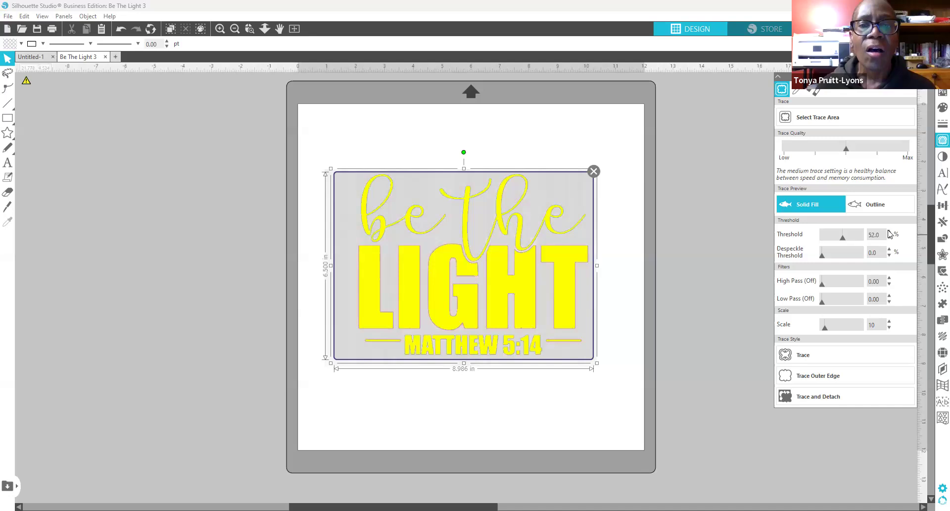
{"action": "left_click", "coordinate": [889, 230]}
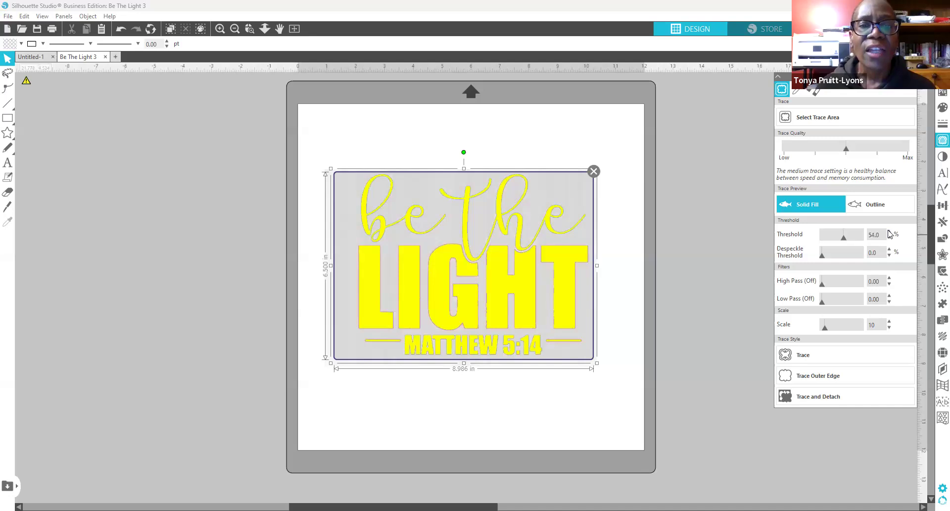
{"action": "left_click", "coordinate": [889, 230]}
{"action": "left_click", "coordinate": [890, 230]}
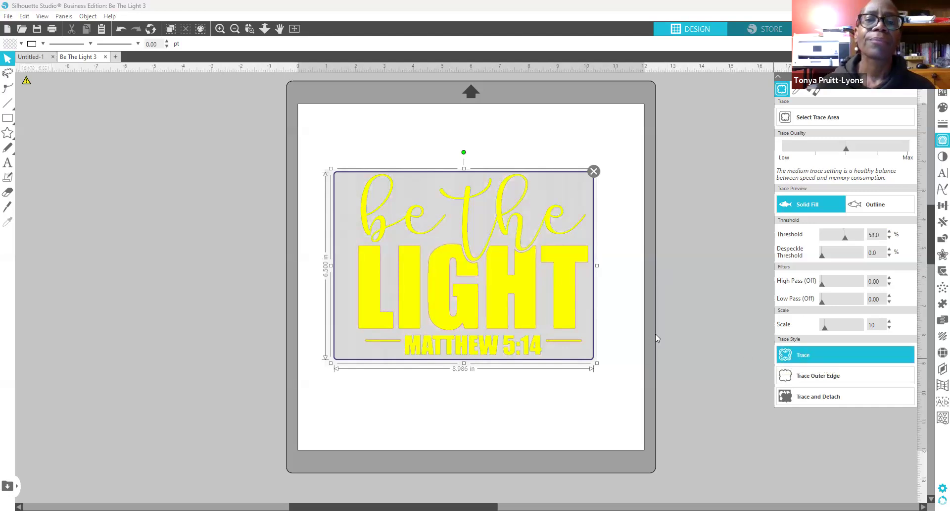
{"action": "mouse_move", "coordinate": [473, 299]}
{"action": "left_mouse_down"}
{"action": "mouse_move", "coordinate": [245, 290]}
{"action": "mouse_move", "coordinate": [123, 241]}
{"action": "left_mouse_up"}
Step: Enlarge the traced outline to about 10.646 × 8.390 inches
{"action": "left_click", "coordinate": [365, 176]}
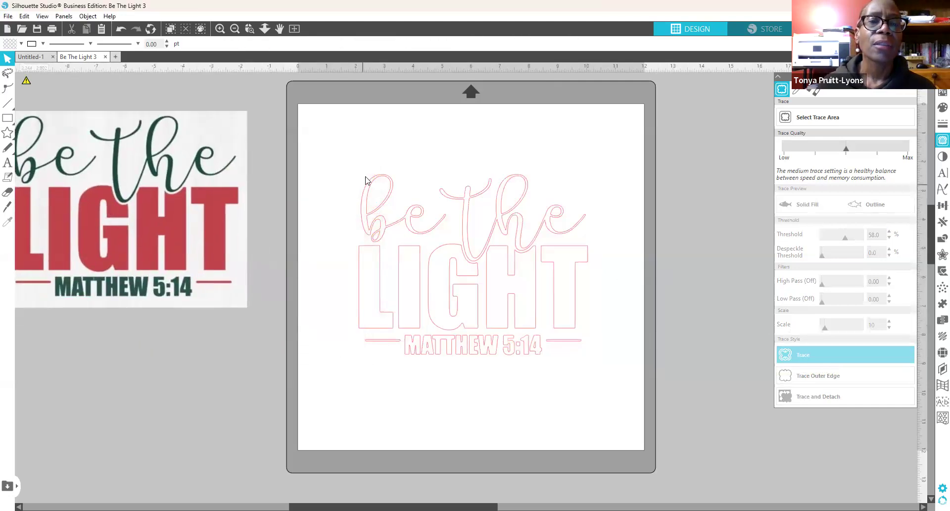
{"action": "left_click", "coordinate": [214, 257]}
{"action": "left_click_drag", "start_coordinate": [212, 254], "coordinate": [210, 261]}
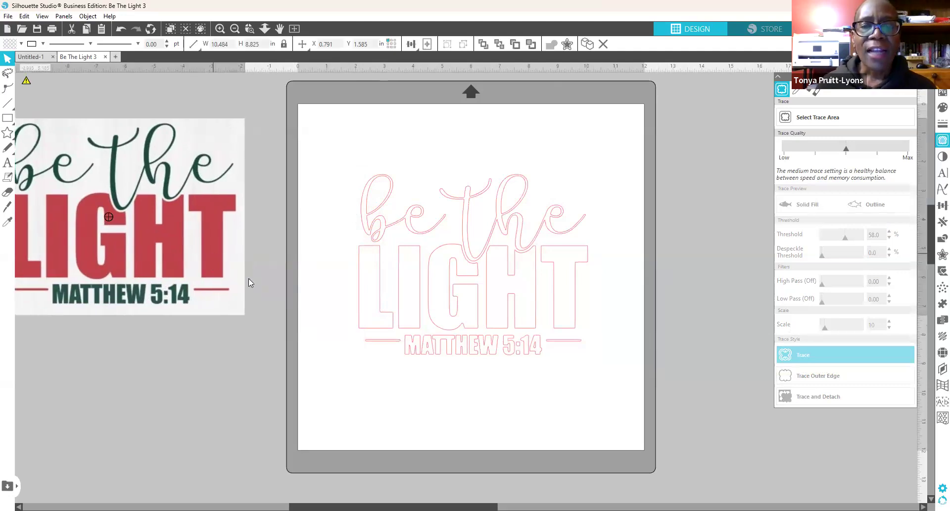
{"action": "left_click", "coordinate": [354, 175]}
{"action": "mouse_move", "coordinate": [336, 156]}
{"action": "left_mouse_down"}
{"action": "mouse_move", "coordinate": [572, 455]}
{"action": "mouse_move", "coordinate": [608, 393]}
{"action": "left_mouse_up"}
{"action": "mouse_move", "coordinate": [590, 358]}
{"action": "left_mouse_down"}
{"action": "mouse_move", "coordinate": [660, 431]}
{"action": "mouse_move", "coordinate": [670, 419]}
{"action": "left_mouse_up"}
{"action": "mouse_move", "coordinate": [629, 382]}
{"action": "left_mouse_down"}
{"action": "mouse_move", "coordinate": [570, 348]}
{"action": "mouse_move", "coordinate": [584, 331]}
{"action": "left_mouse_up"}
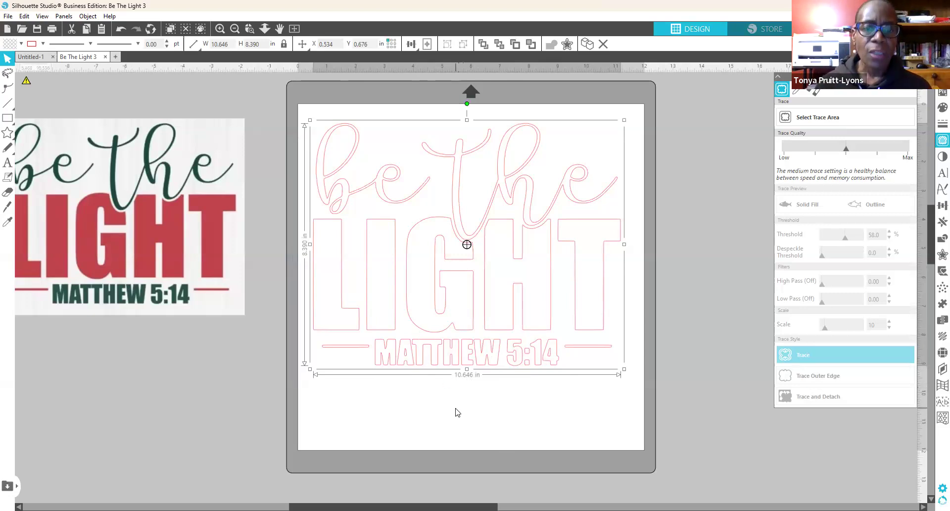
Step: Centre the traced outline on the mat and move the original picture further left
{"action": "left_click_drag", "start_coordinate": [448, 372], "coordinate": [453, 395]}
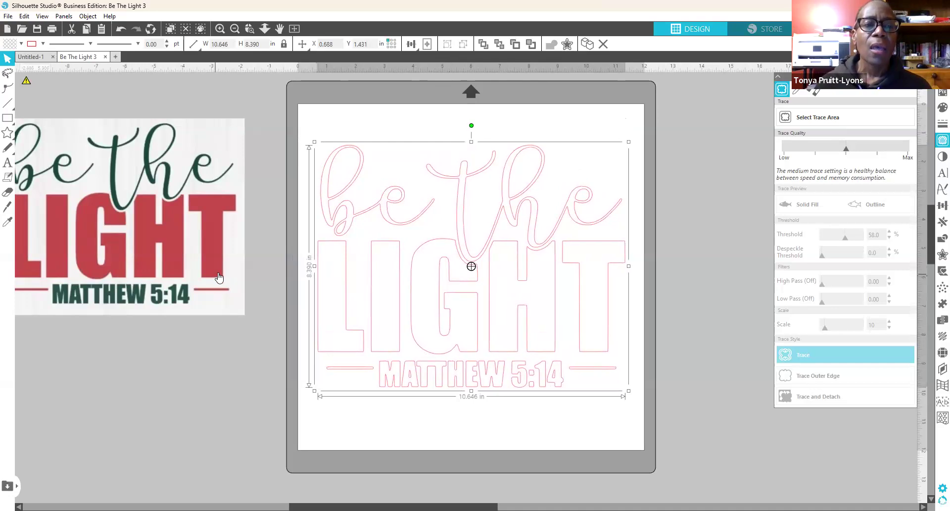
{"action": "left_click_drag", "start_coordinate": [206, 246], "coordinate": [20, 289]}
{"action": "left_click", "coordinate": [436, 268]}
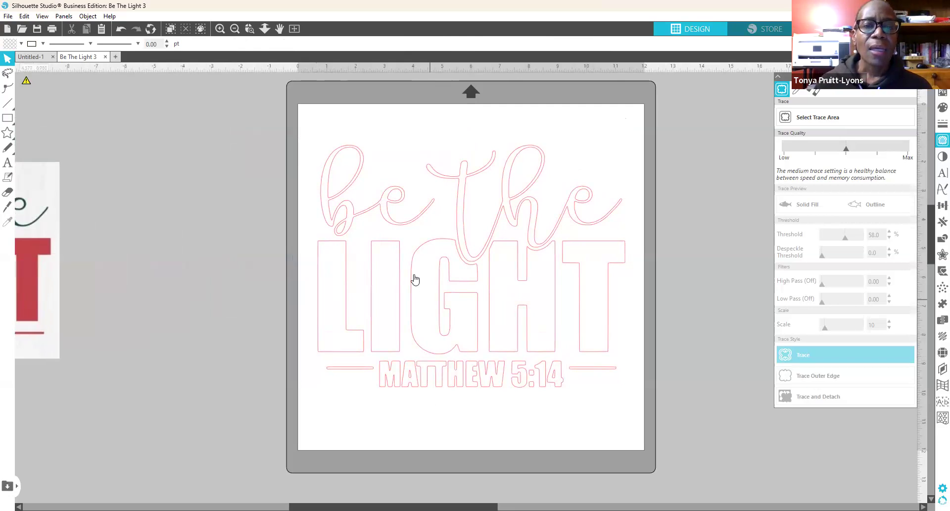
{"action": "left_click", "coordinate": [595, 357]}
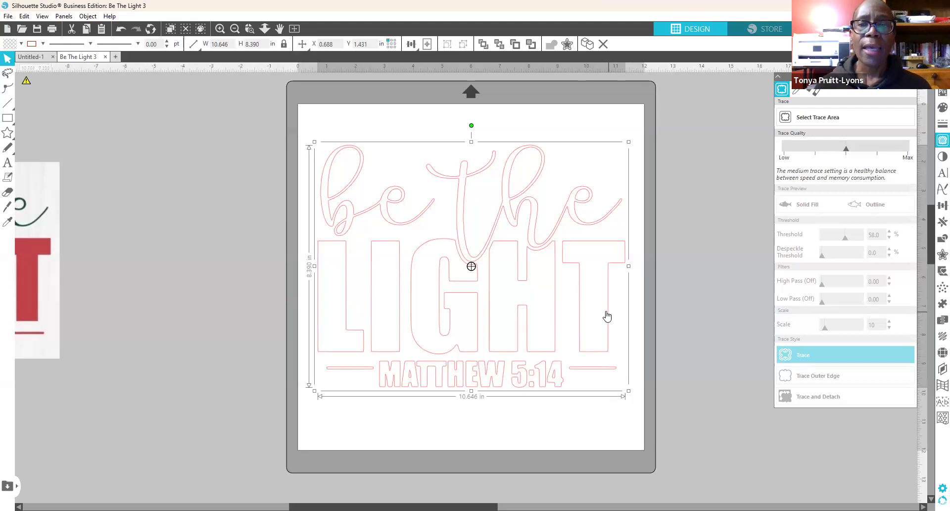
{"action": "left_click_drag", "start_coordinate": [608, 312], "coordinate": [609, 310]}
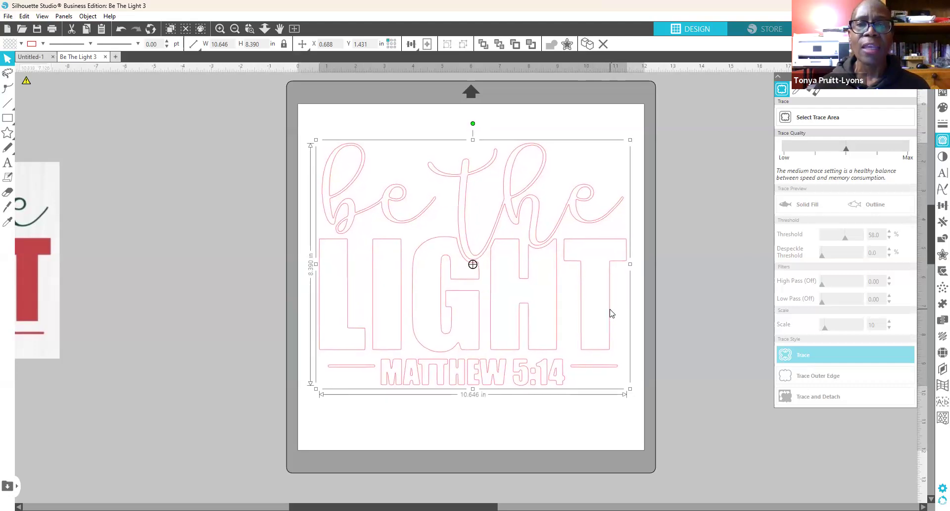
{"action": "left_click", "coordinate": [673, 359]}
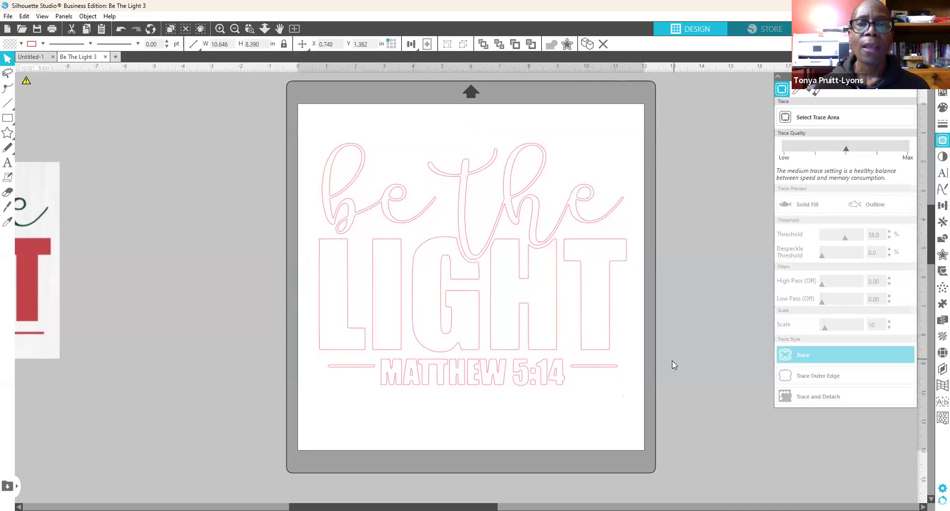
{"action": "left_click", "coordinate": [609, 311]}
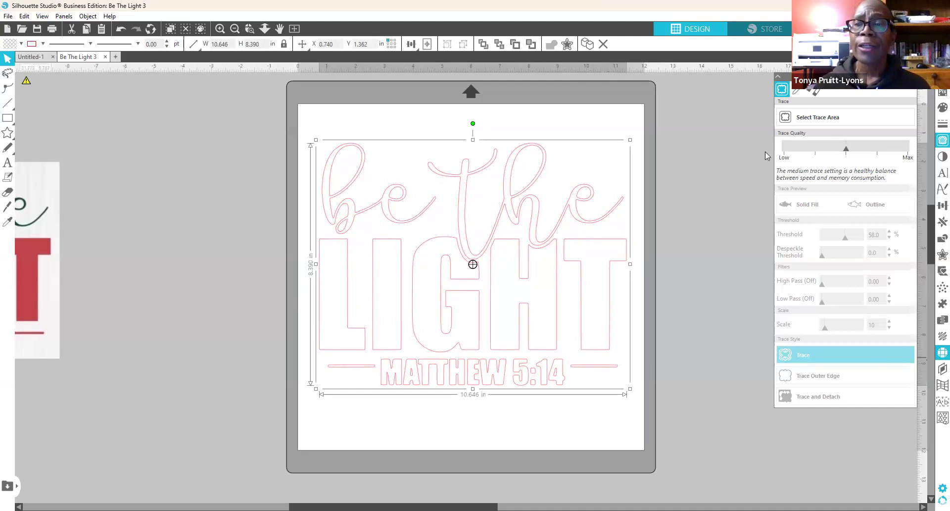
Step: Apply a 10ss outline rhinestone effect to the traced lettering and move the reference picture aside
{"action": "left_click", "coordinate": [827, 116]}
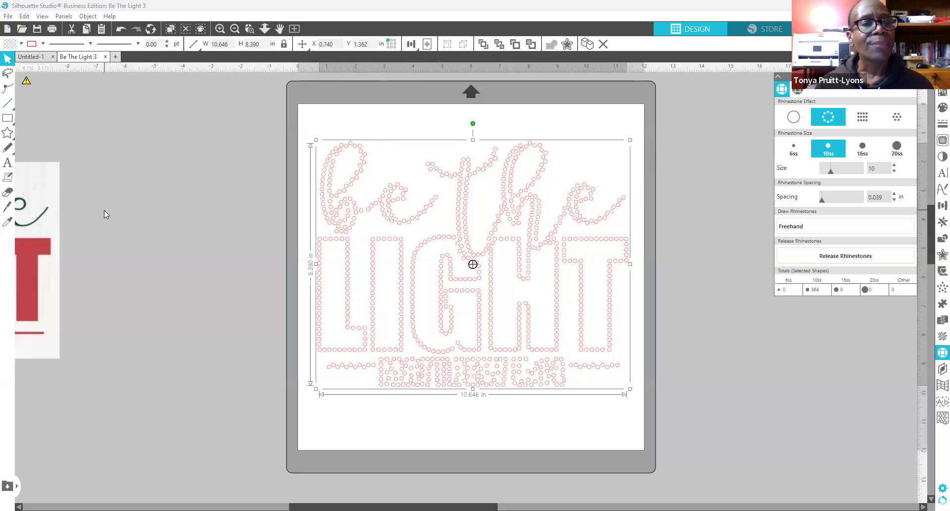
{"action": "left_click", "coordinate": [19, 217]}
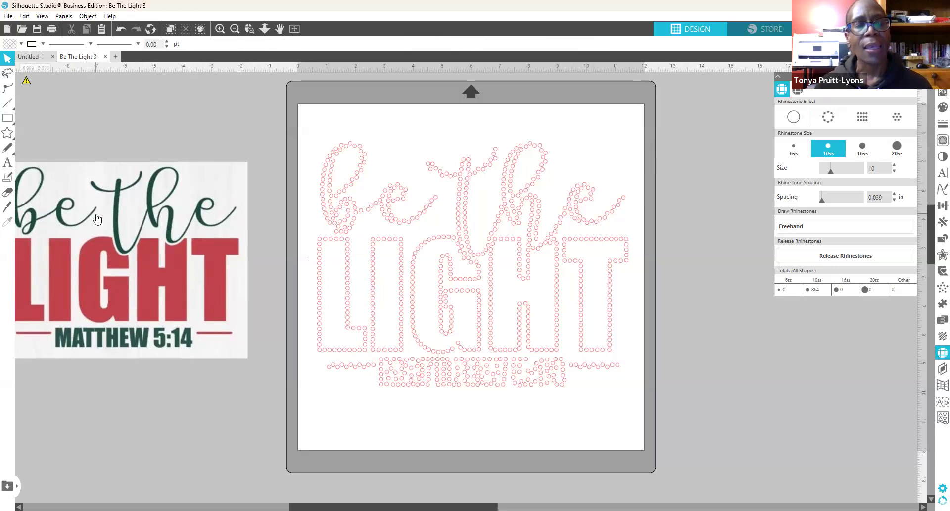
{"action": "left_click_drag", "start_coordinate": [216, 298], "coordinate": [71, 277]}
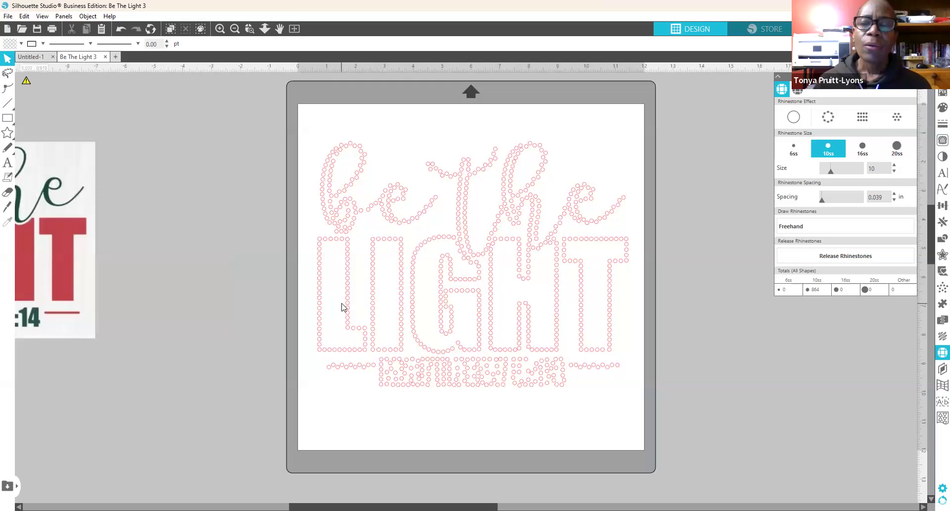
Step: Fill the lettering with rows of 10ss rhinestones and set spacing to 0.015 in
{"action": "left_click", "coordinate": [530, 223]}
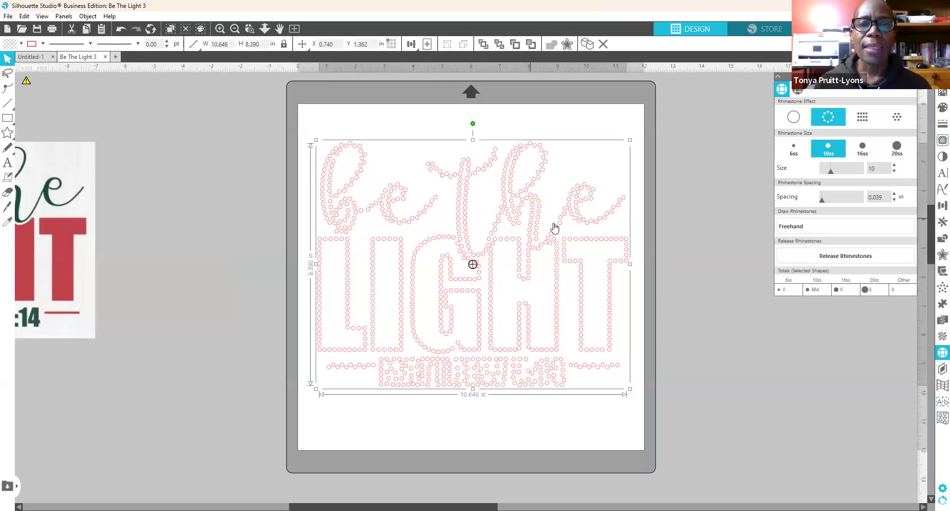
{"action": "left_click", "coordinate": [860, 119]}
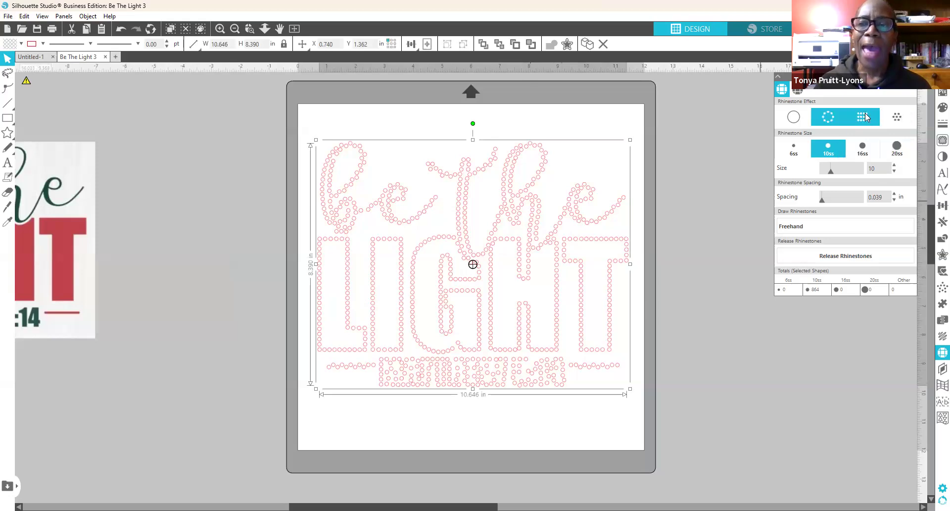
{"action": "left_click", "coordinate": [867, 117]}
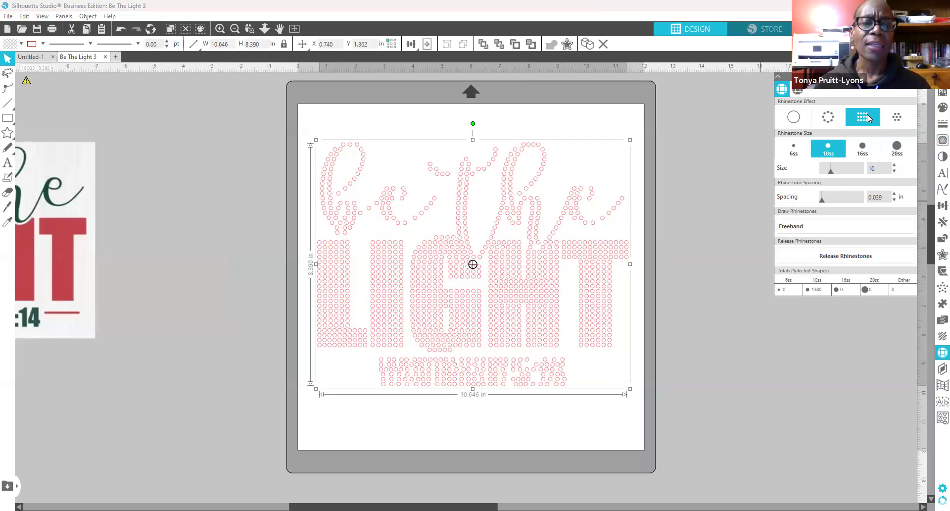
{"action": "left_click", "coordinate": [898, 117]}
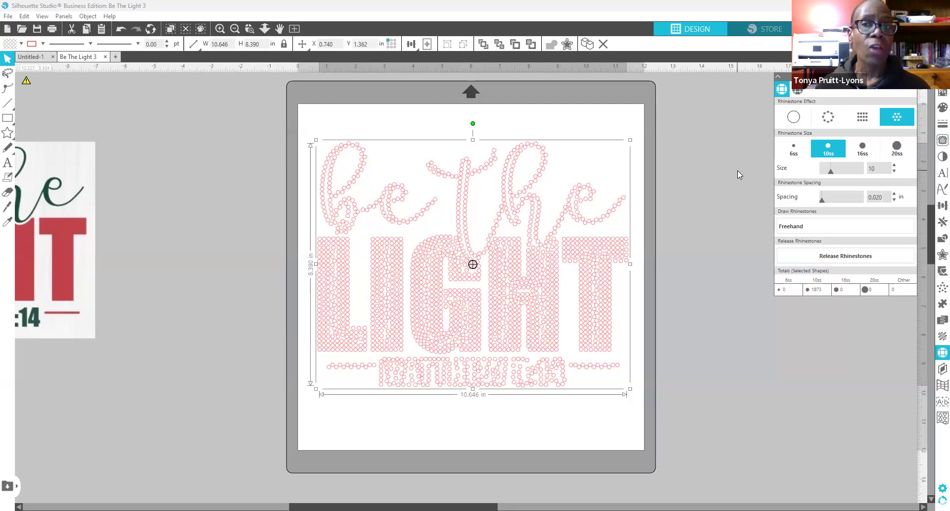
{"action": "left_click", "coordinate": [791, 256]}
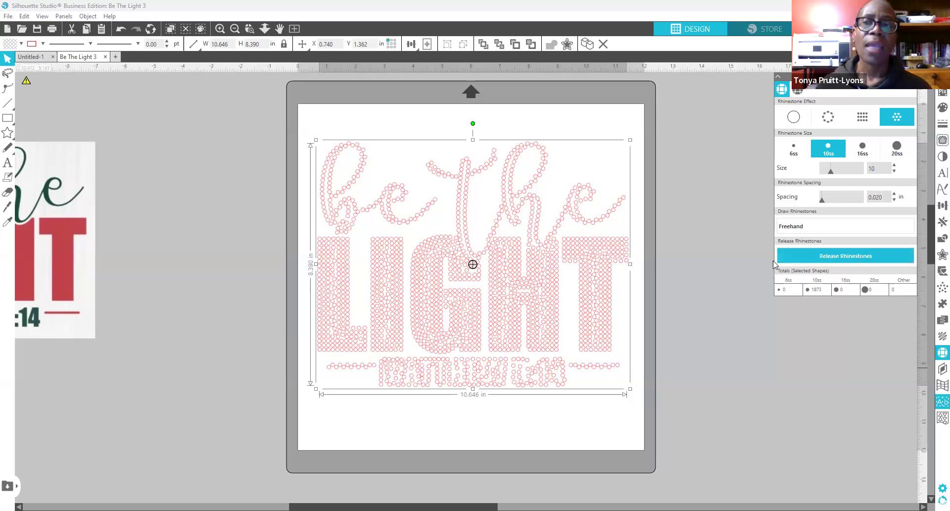
{"action": "left_click", "coordinate": [860, 115]}
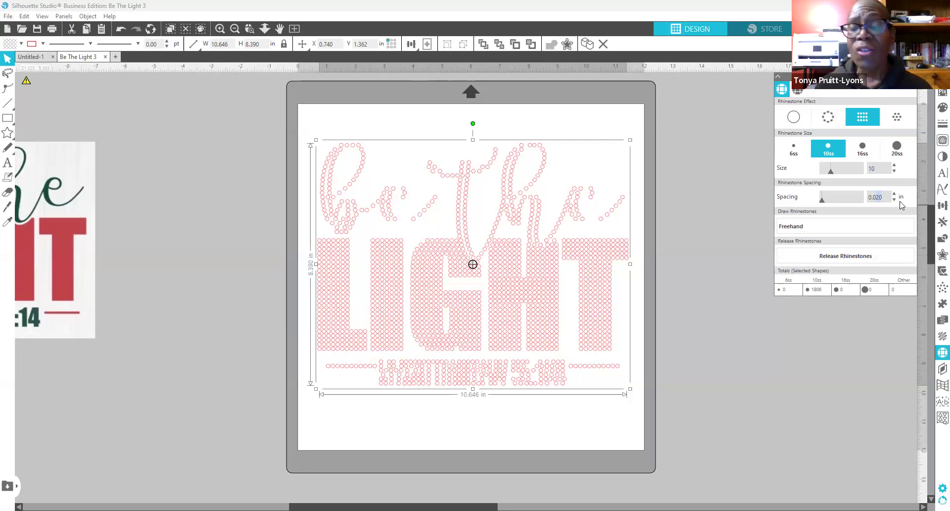
{"action": "type", "text": "15"}
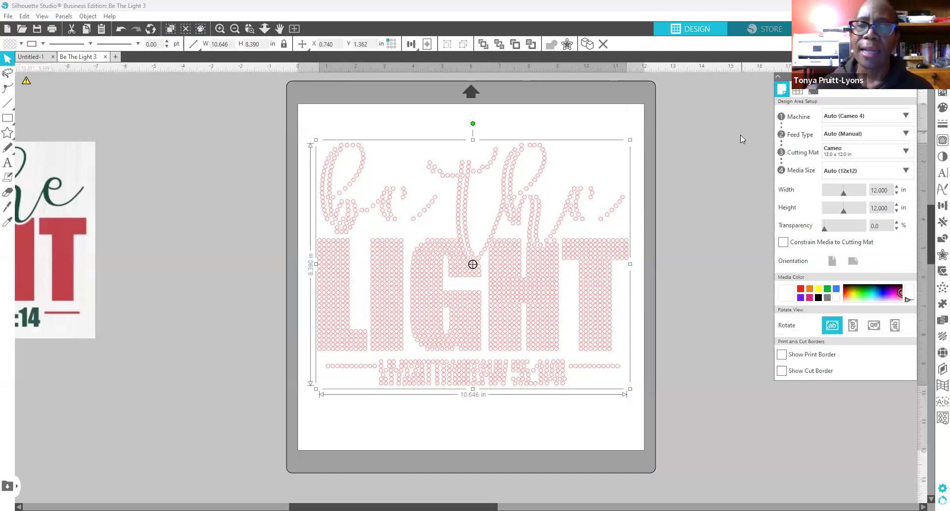
Step: Set the mat media colour to black and make the lettering's fill and lines white
{"action": "left_click", "coordinate": [818, 298]}
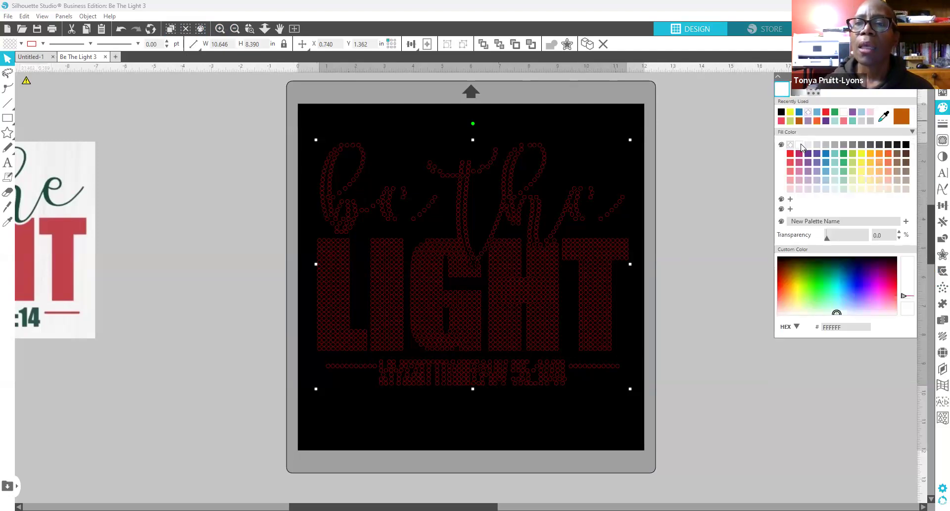
{"action": "left_click", "coordinate": [800, 145]}
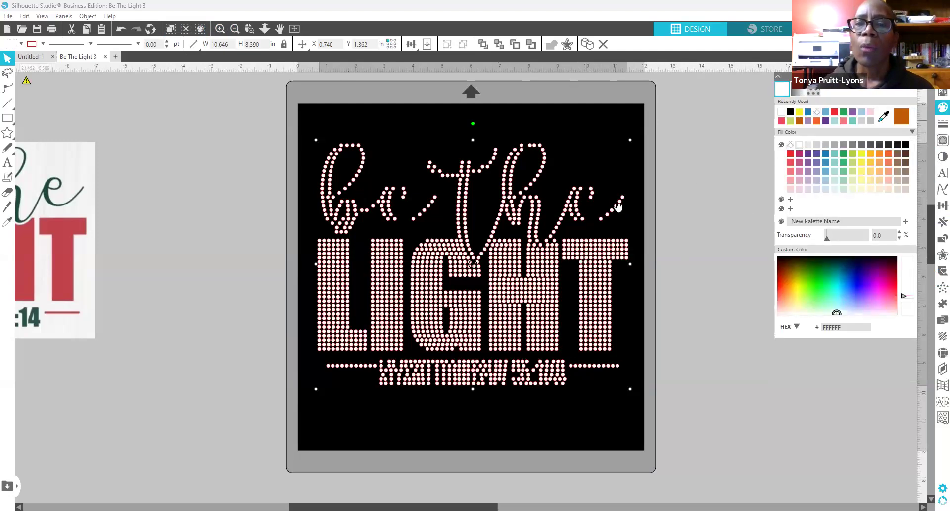
{"action": "left_click", "coordinate": [936, 128]}
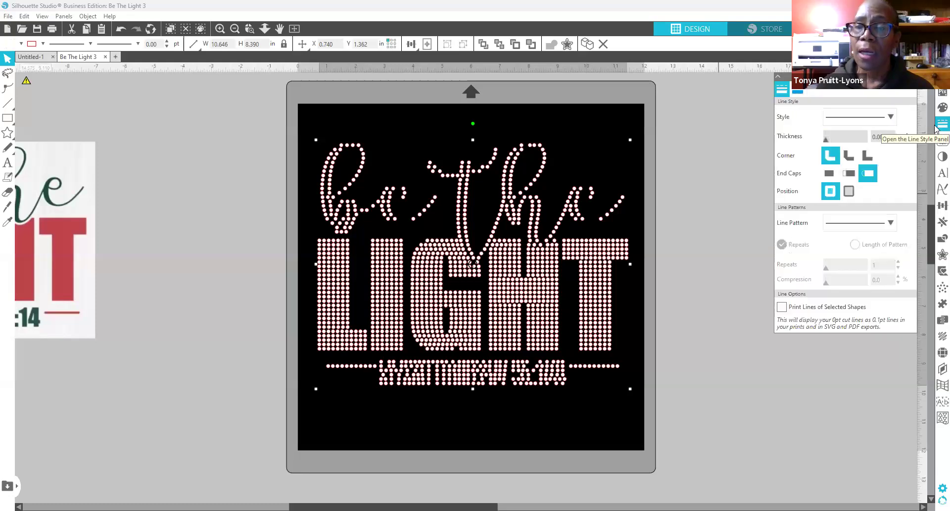
{"action": "left_click", "coordinate": [798, 92]}
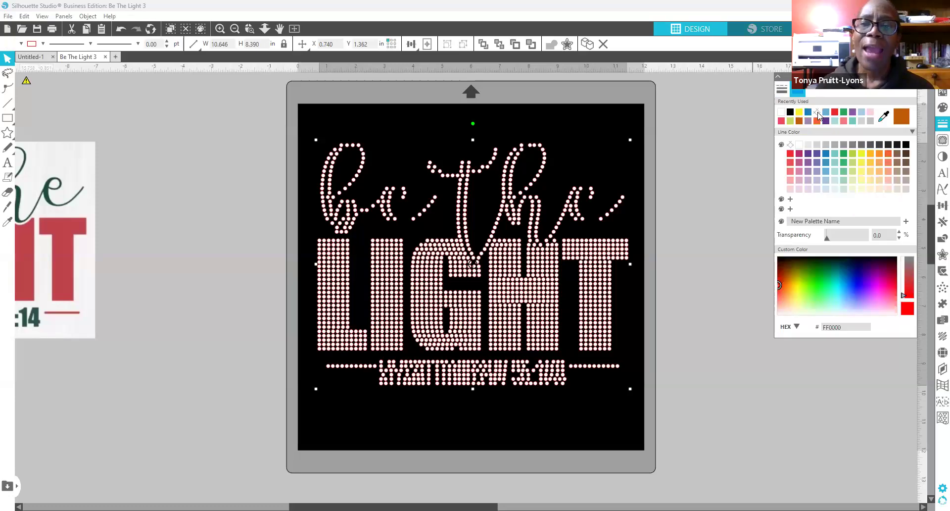
{"action": "left_click", "coordinate": [817, 113]}
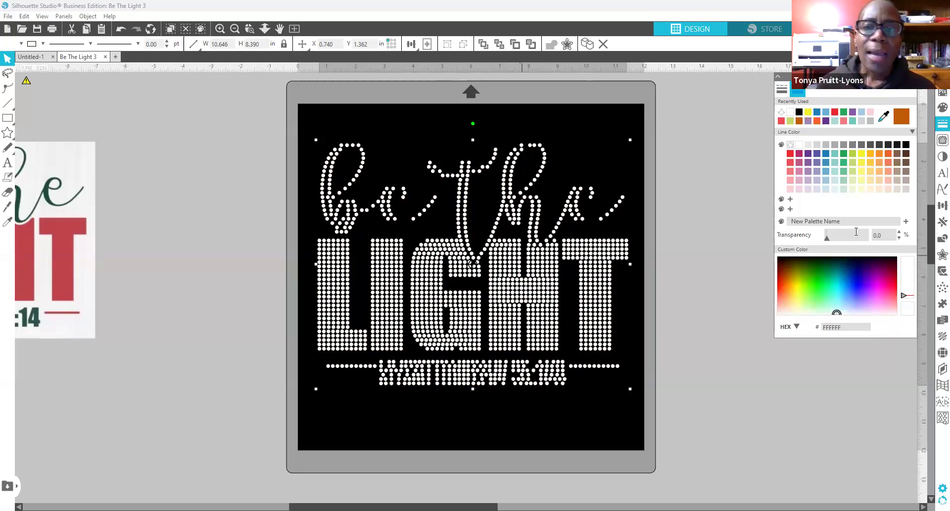
Step: Remove the rhinestone effect so the lettering is solid white, then right-click the LIGHT lettering
{"action": "left_click", "coordinate": [935, 357]}
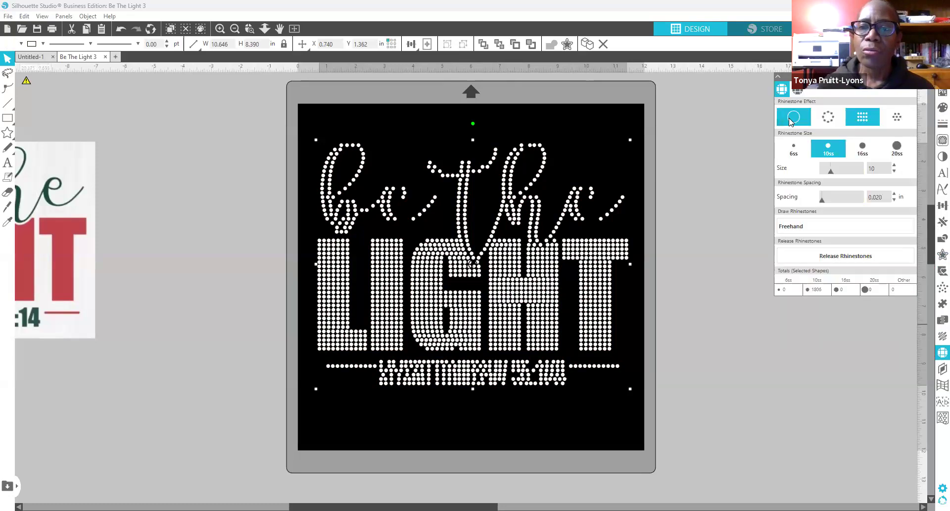
{"action": "left_click", "coordinate": [792, 118]}
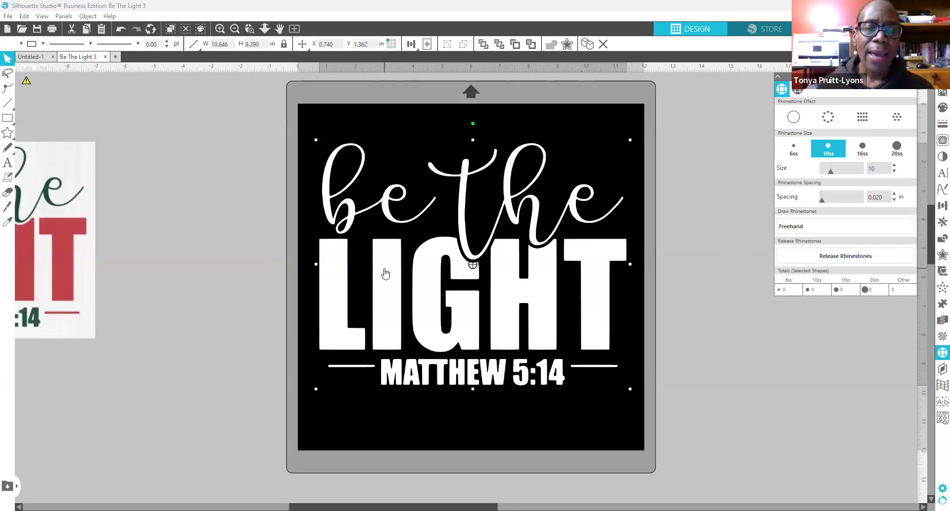
{"action": "left_click", "coordinate": [689, 269]}
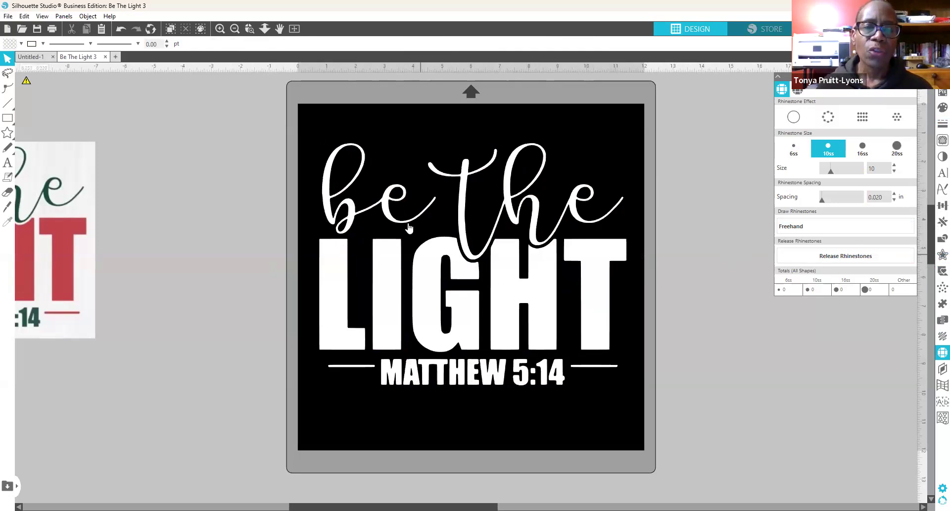
{"action": "right_click", "coordinate": [395, 262]}
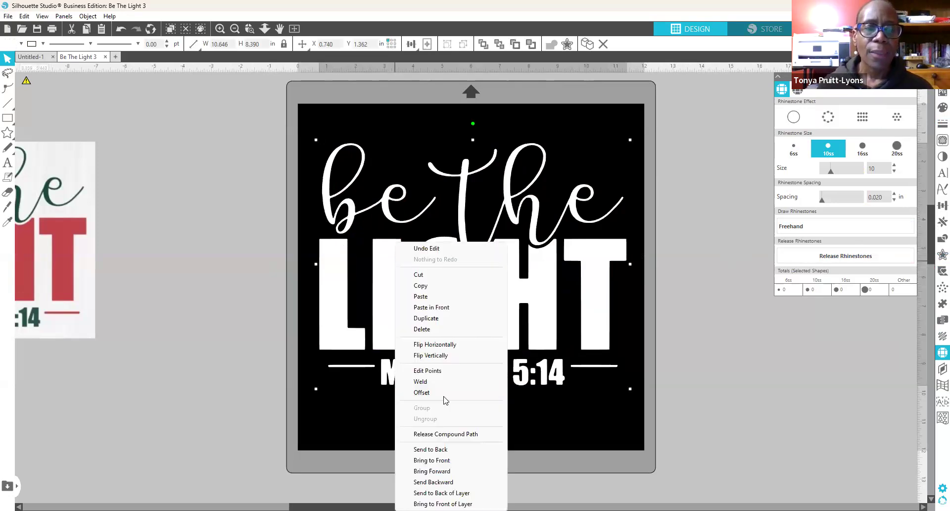
Step: Release the lettering's compound path into separate pieces
{"action": "left_click", "coordinate": [448, 435]}
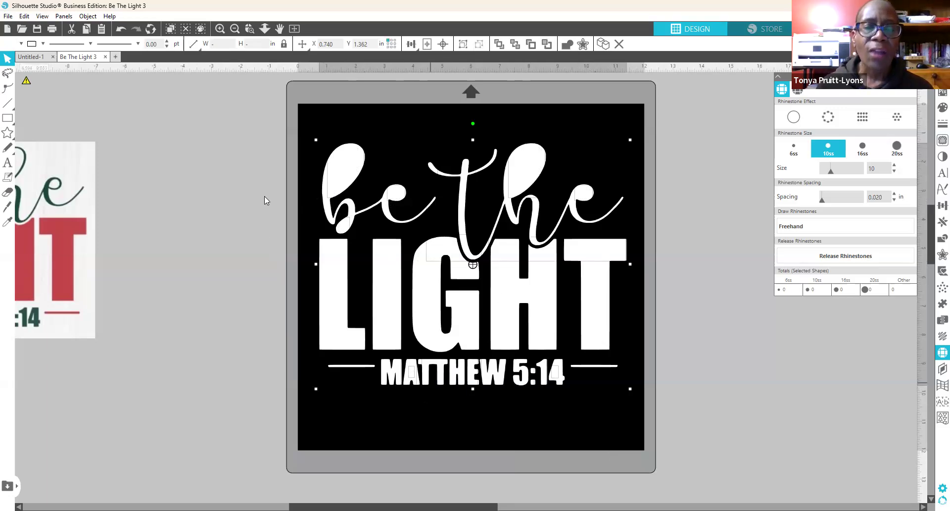
Step: Rejoin the pieces of the script word 'be' into a compound path
{"action": "left_click", "coordinate": [191, 143]}
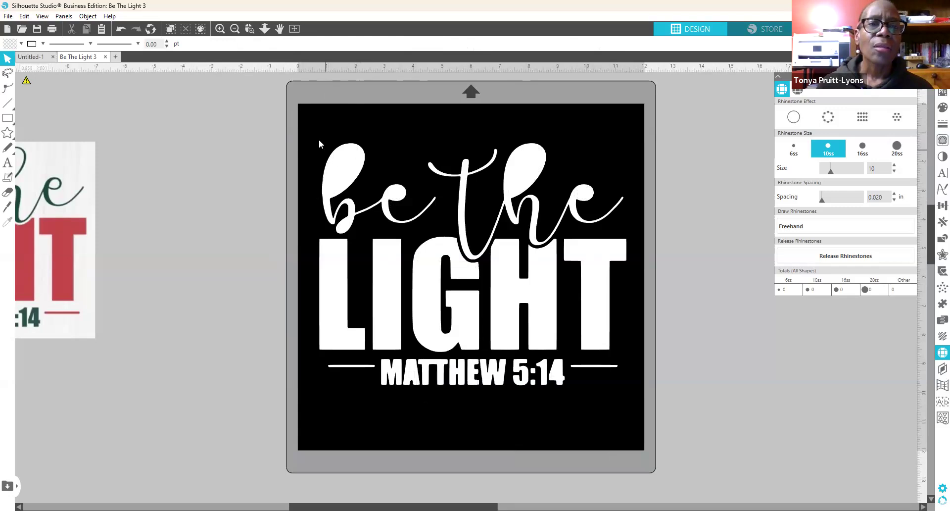
{"action": "left_click_drag", "start_coordinate": [317, 127], "coordinate": [361, 177]}
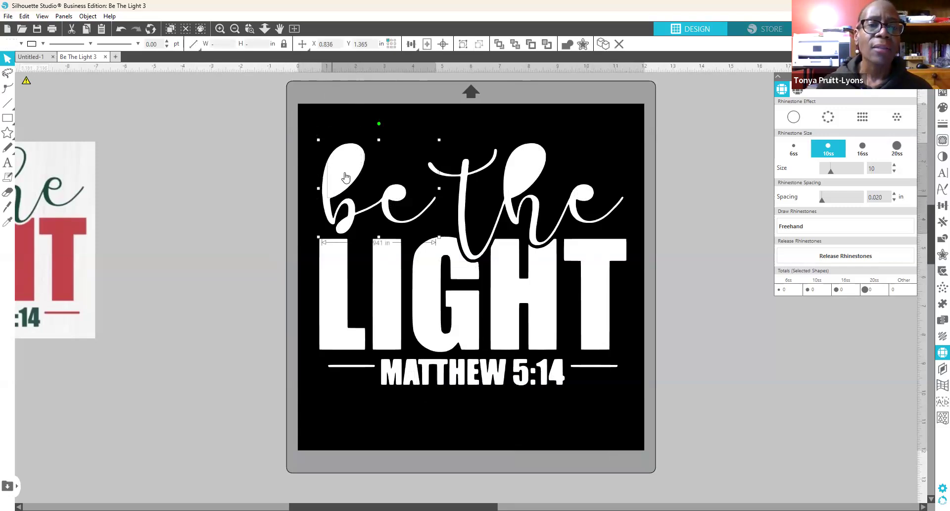
{"action": "right_click", "coordinate": [342, 174]}
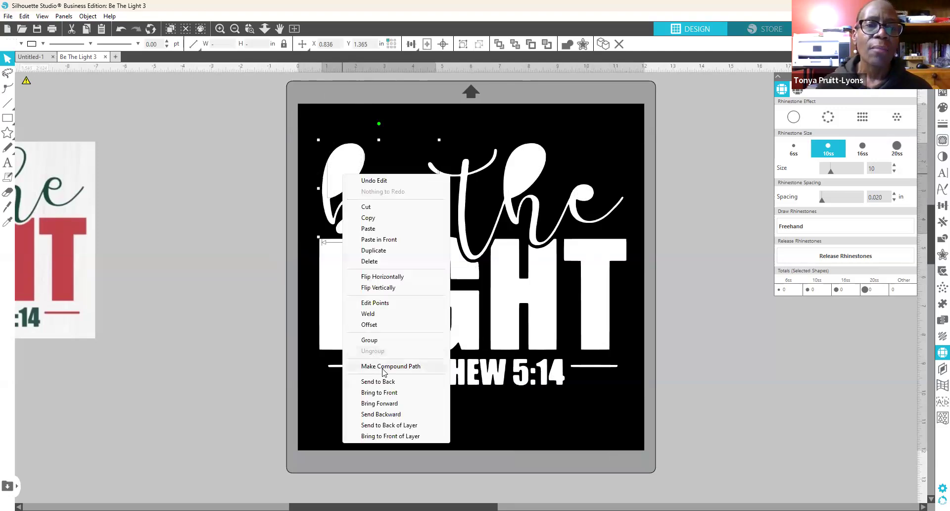
{"action": "left_click", "coordinate": [384, 367]}
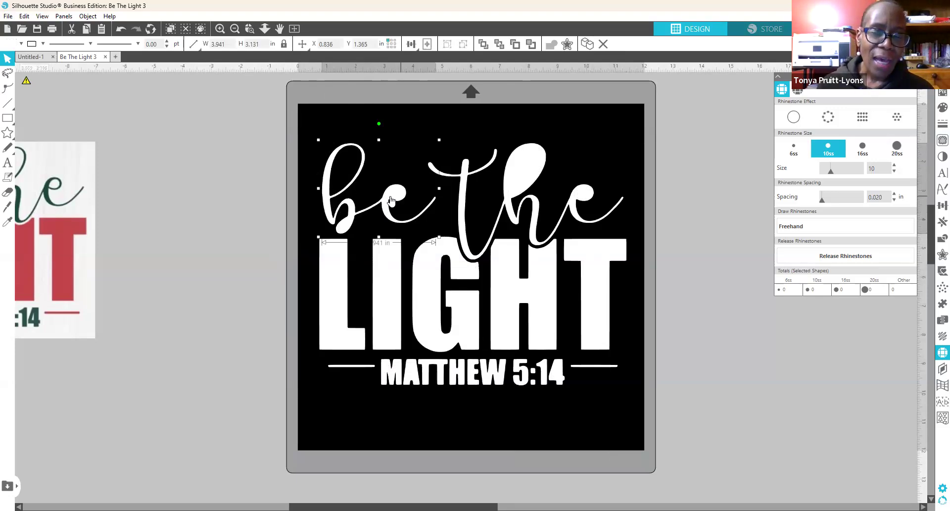
{"action": "left_click", "coordinate": [376, 231]}
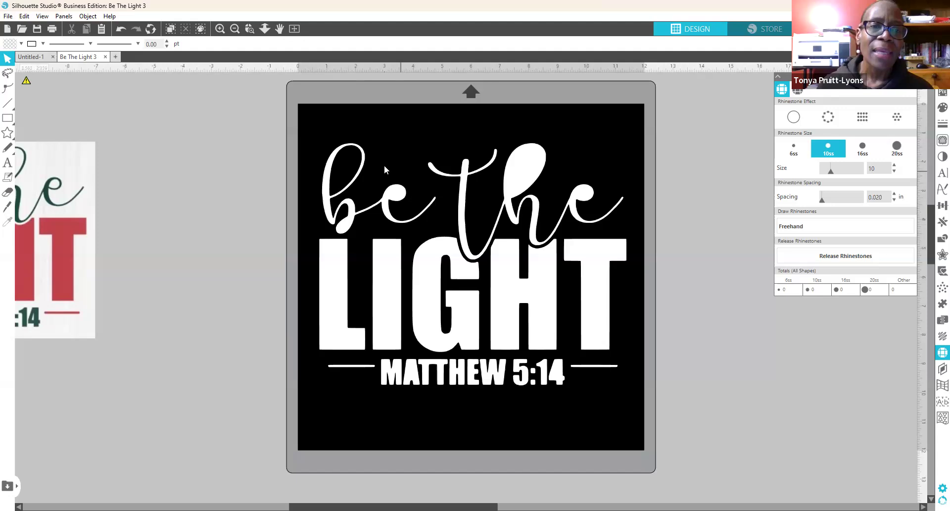
{"action": "left_click", "coordinate": [395, 195]}
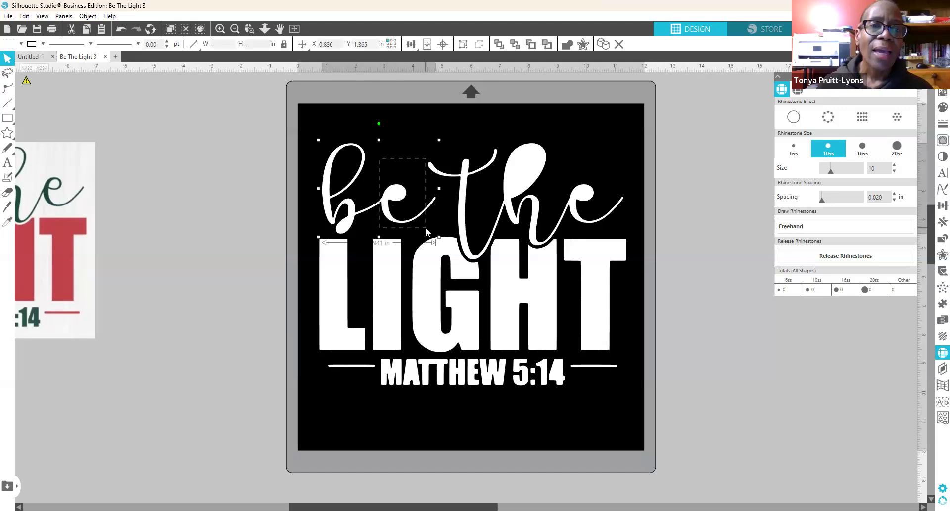
{"action": "left_click_drag", "start_coordinate": [310, 127], "coordinate": [424, 232]}
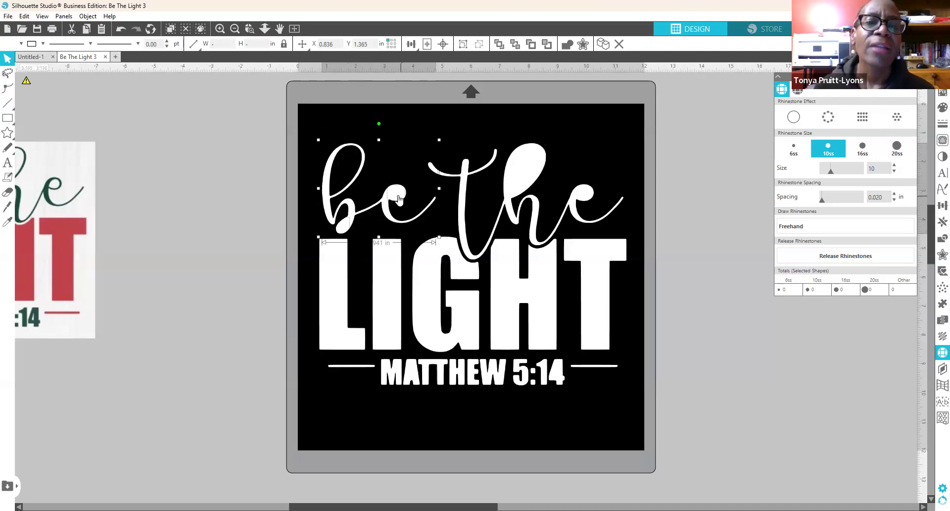
{"action": "right_click", "coordinate": [415, 338]}
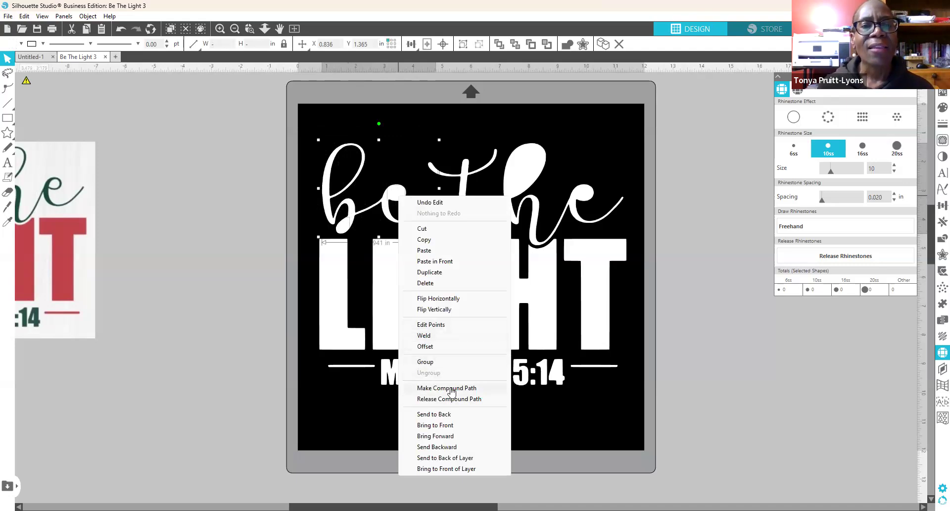
{"action": "left_click", "coordinate": [450, 388]}
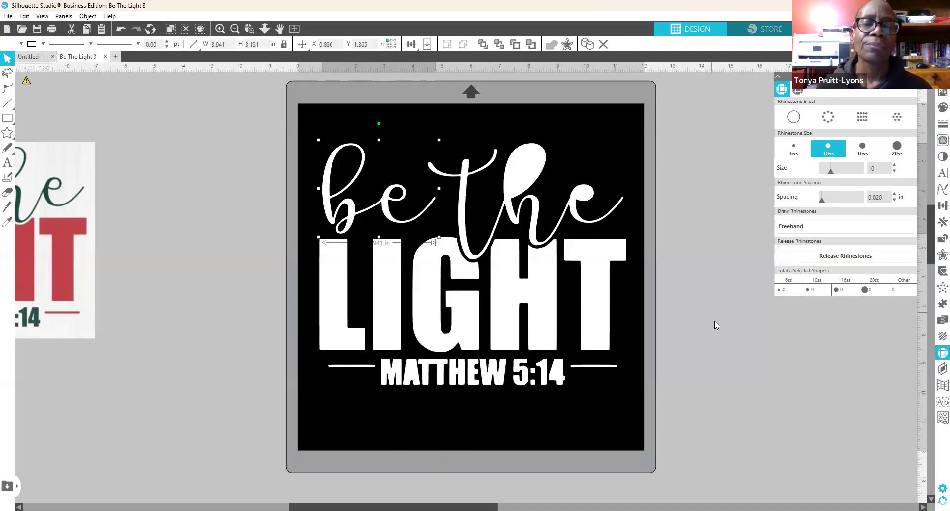
Step: Rejoin the pieces of the word 'the' into a compound path
{"action": "left_click", "coordinate": [646, 159]}
{"action": "left_click_drag", "start_coordinate": [455, 118], "coordinate": [574, 198]}
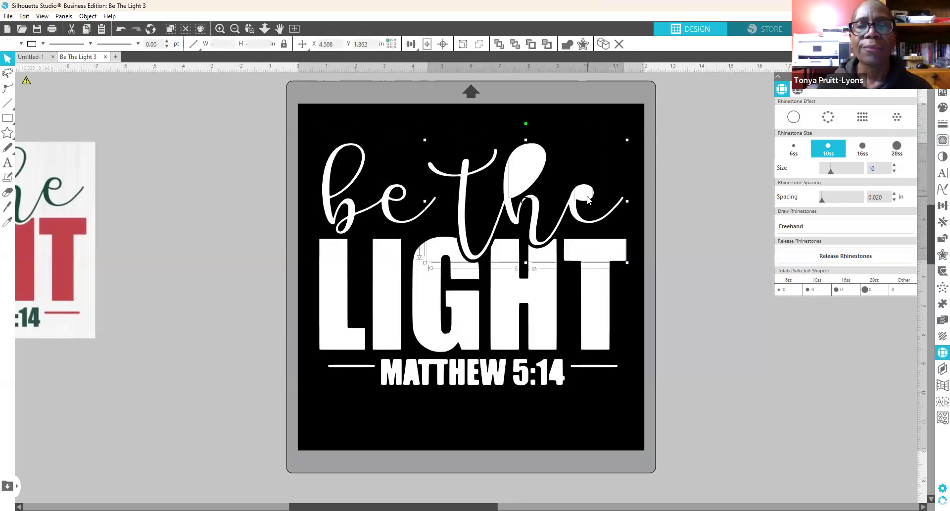
{"action": "right_click", "coordinate": [643, 385]}
{"action": "left_click", "coordinate": [648, 390]}
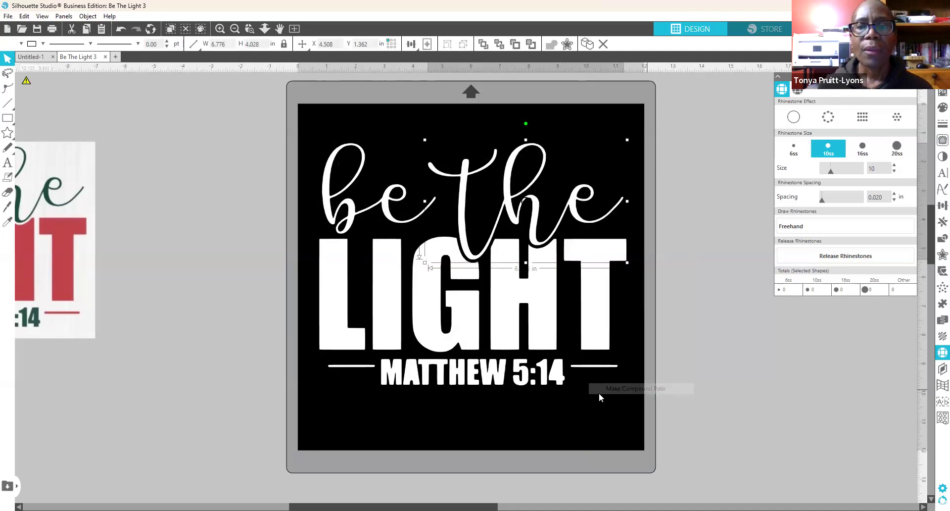
{"action": "left_click", "coordinate": [615, 411]}
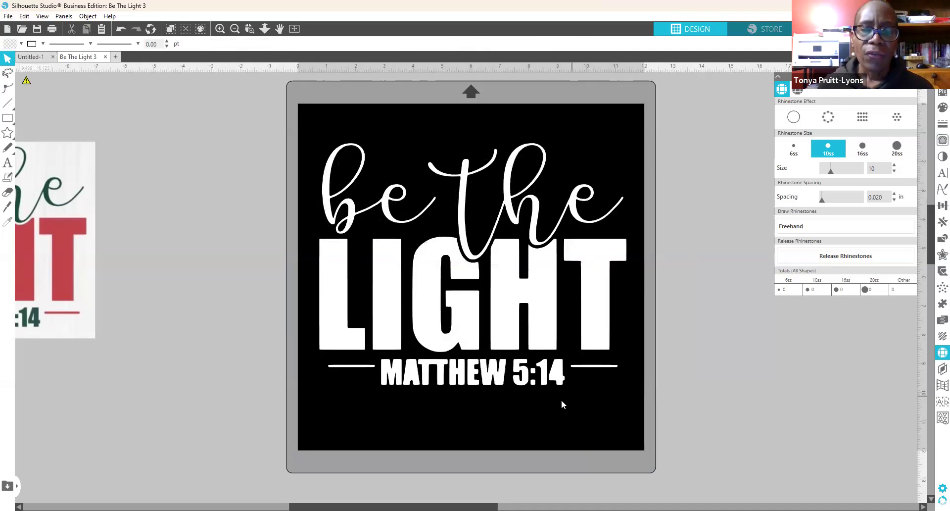
Step: Make the 4 of 5:14 a compound path
{"action": "left_click", "coordinate": [558, 376]}
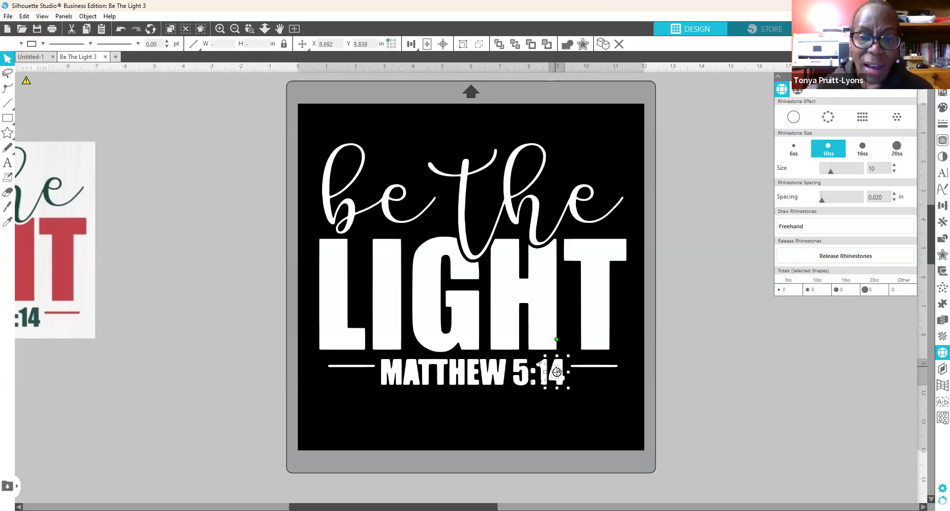
{"action": "right_click", "coordinate": [559, 364]}
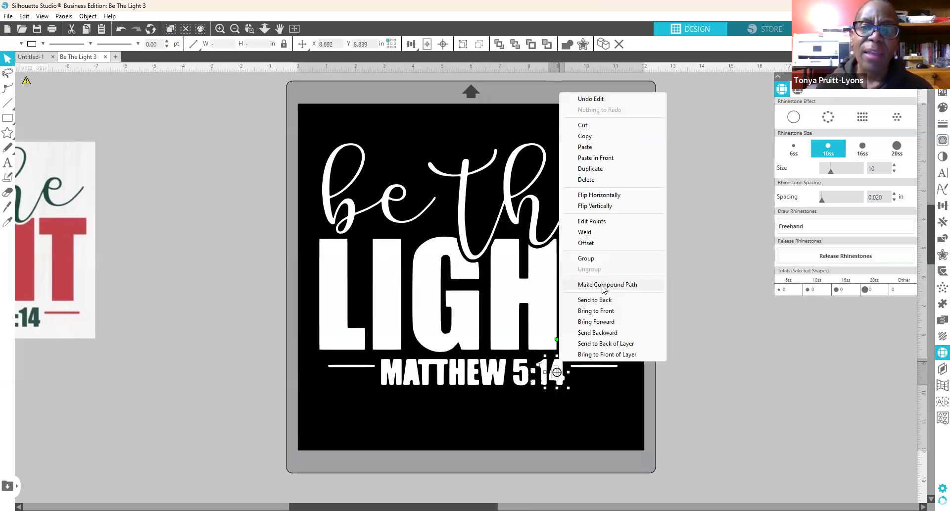
{"action": "left_click", "coordinate": [600, 288]}
{"action": "left_click", "coordinate": [625, 411]}
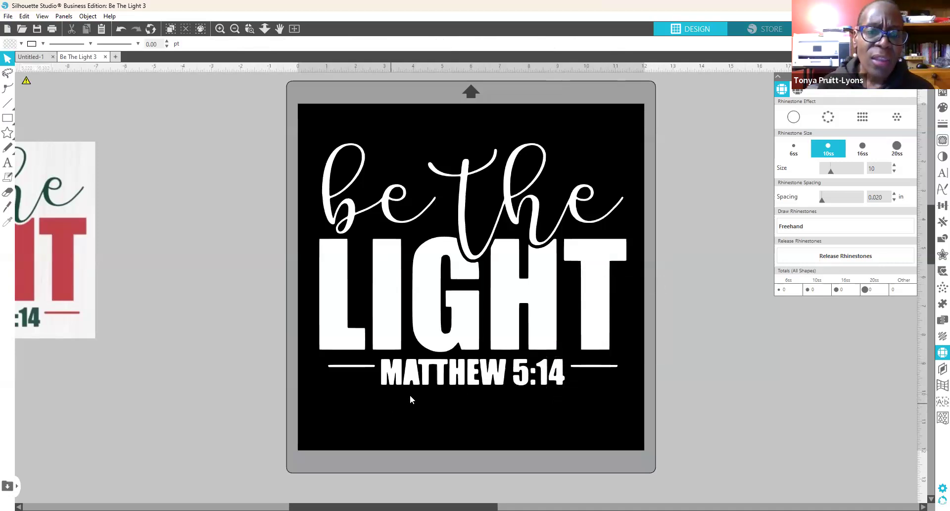
Step: Join the separate pieces of MATTHEW's A into one compound path
{"action": "left_click", "coordinate": [411, 367]}
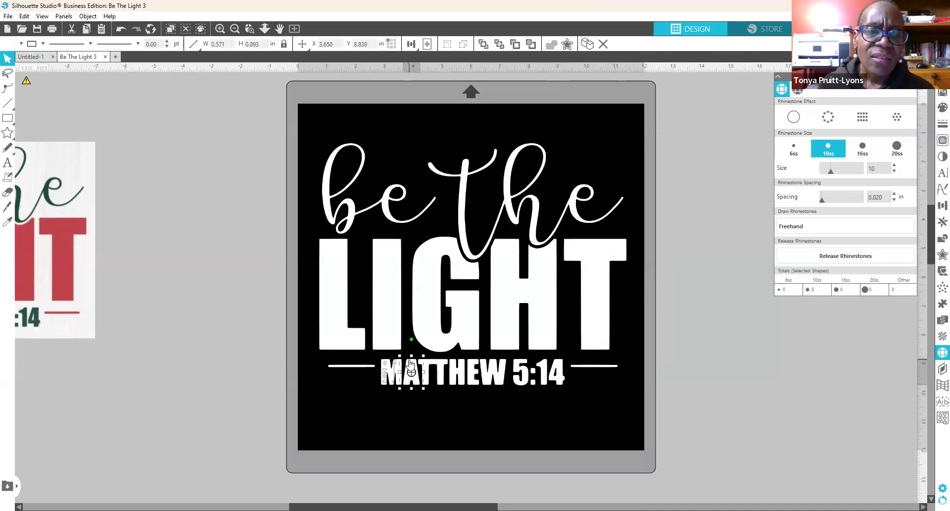
{"action": "right_click", "coordinate": [411, 367]}
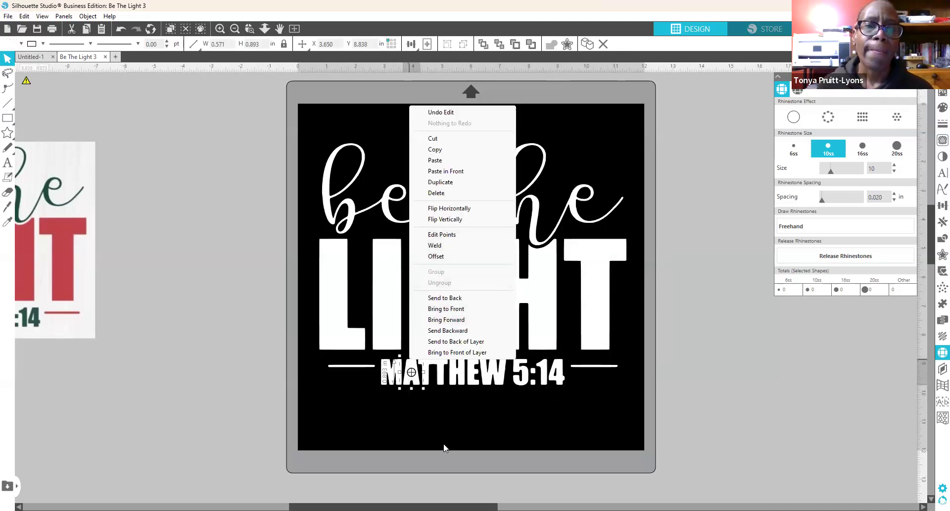
{"action": "left_click", "coordinate": [444, 445]}
{"action": "left_click", "coordinate": [411, 379]}
{"action": "left_click", "coordinate": [413, 398]}
{"action": "left_click", "coordinate": [411, 373]}
{"action": "left_click", "coordinate": [411, 366], "text": "shift"}
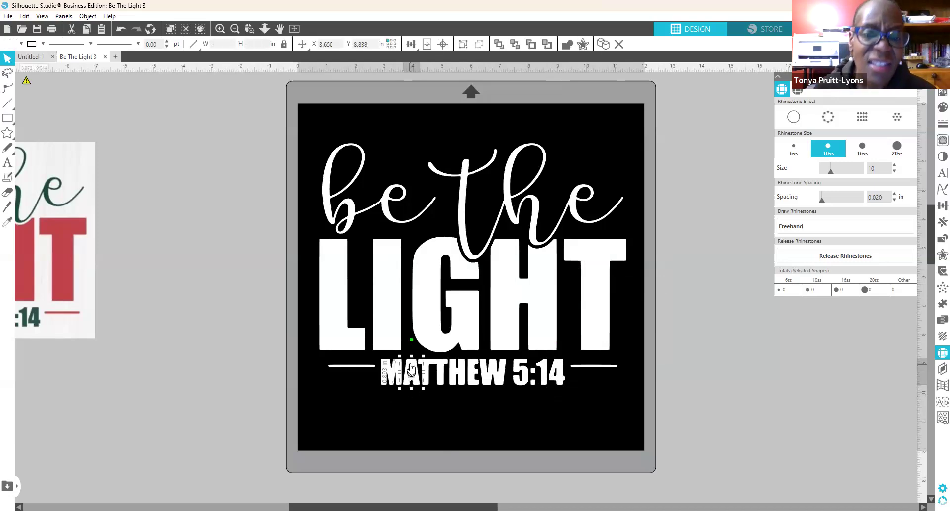
{"action": "right_click", "coordinate": [410, 366]}
{"action": "left_click", "coordinate": [456, 287]}
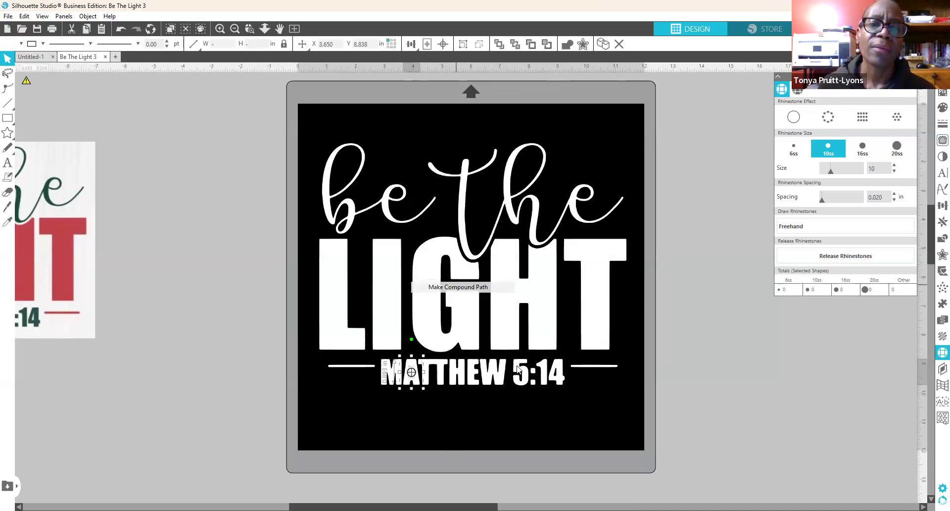
{"action": "left_click", "coordinate": [580, 411]}
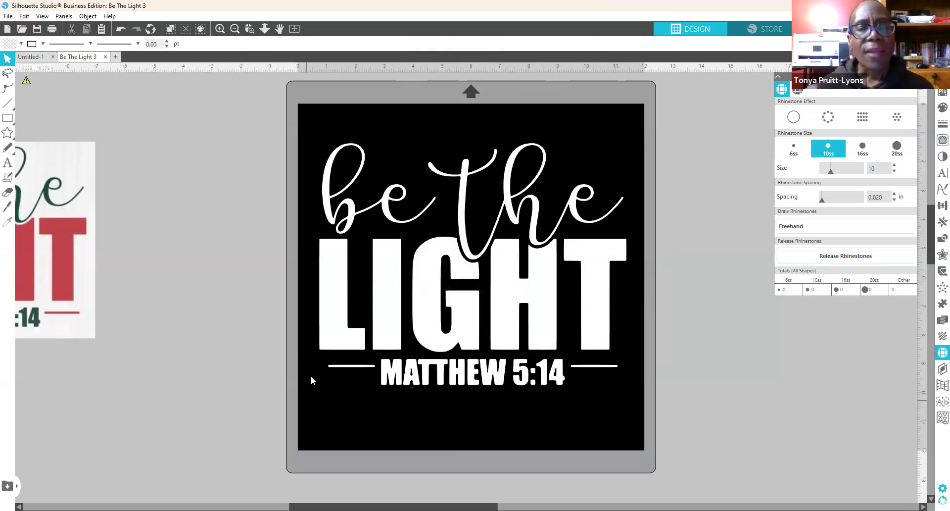
Step: Marquee-select the MATTHEW 5:14 line with its side rules and group them
{"action": "left_click_drag", "start_coordinate": [305, 359], "coordinate": [643, 408]}
{"action": "right_click", "coordinate": [560, 382]}
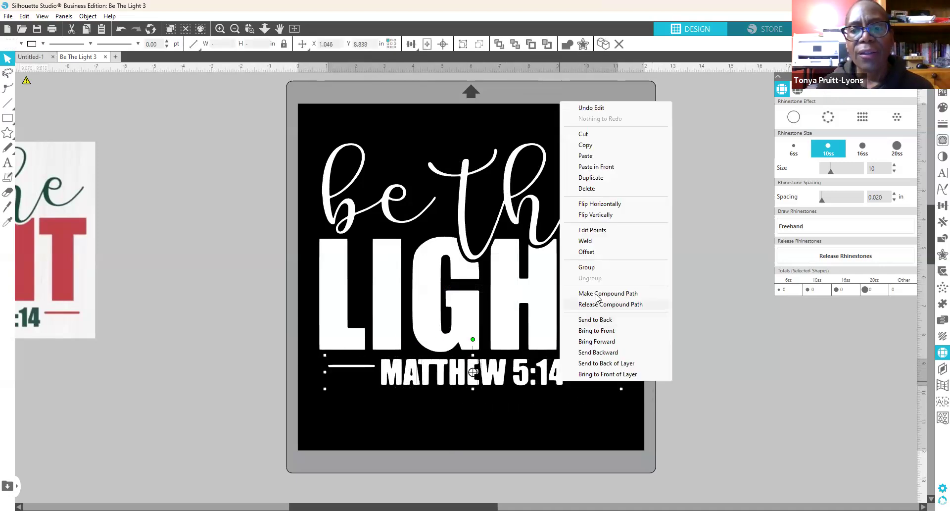
{"action": "left_click", "coordinate": [585, 267]}
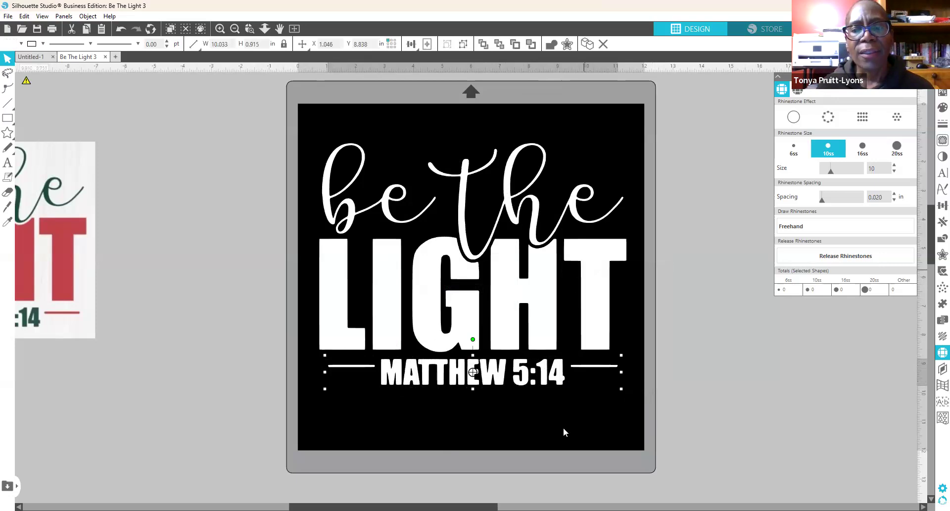
Step: Drag the MATTHEW 5:14 group off the mat and make LIGHT one compound path
{"action": "left_click_drag", "start_coordinate": [557, 380], "coordinate": [768, 440]}
{"action": "left_click", "coordinate": [230, 314]}
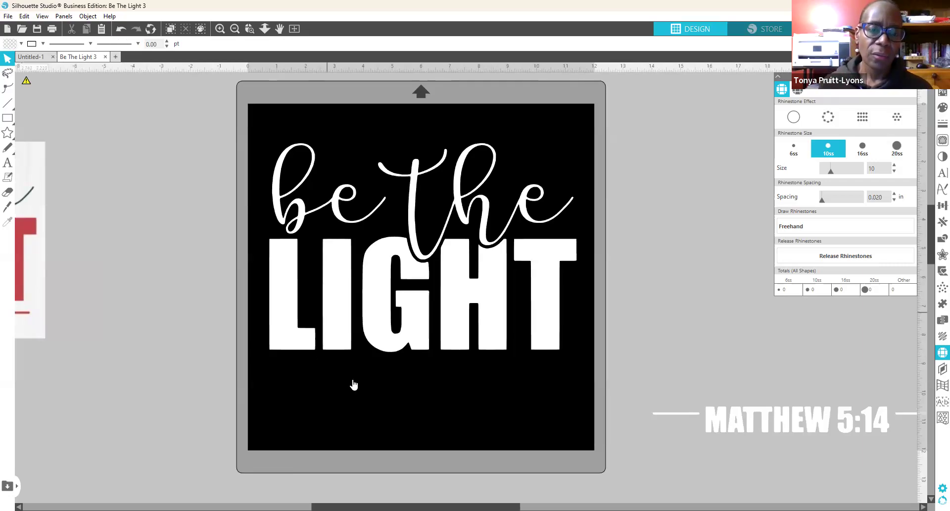
{"action": "left_click", "coordinate": [495, 347]}
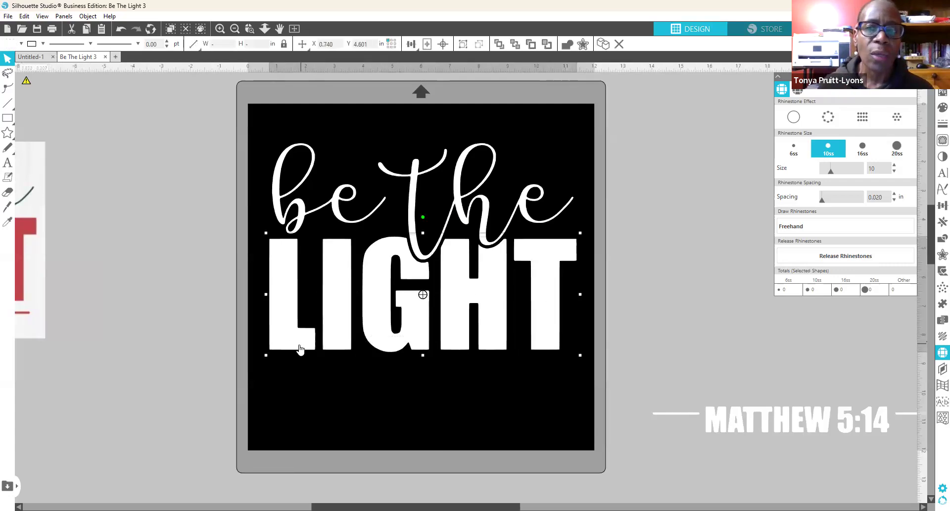
{"action": "right_click", "coordinate": [297, 349]}
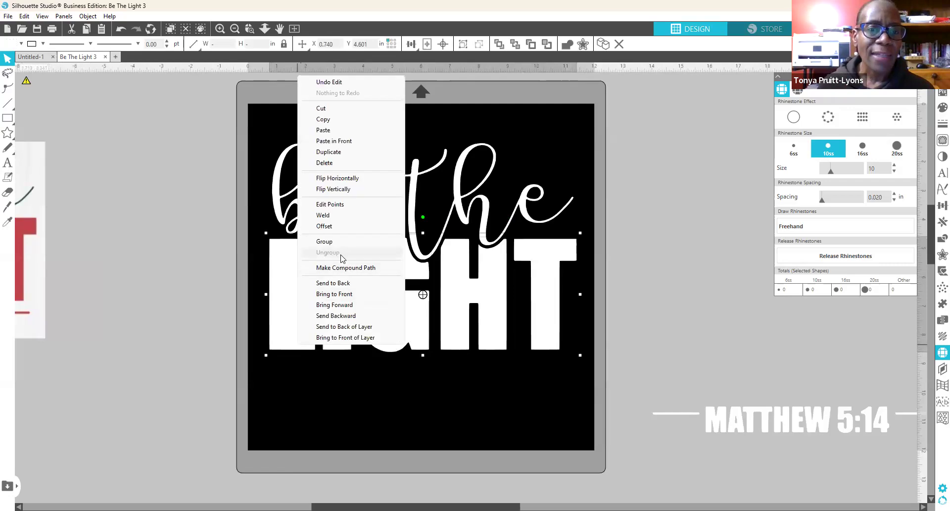
{"action": "left_click", "coordinate": [332, 267]}
{"action": "left_click", "coordinate": [339, 417]}
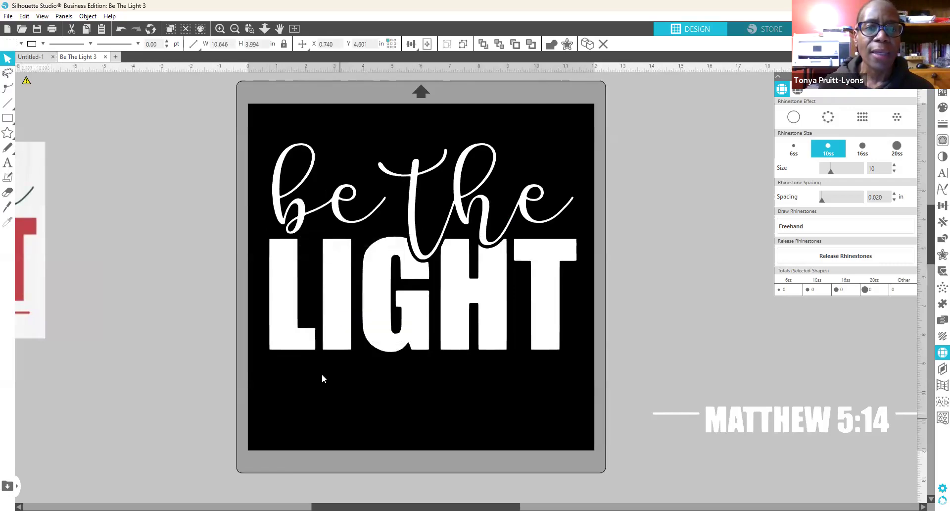
Step: Select the 'be' and 'the' script words together
{"action": "left_click", "coordinate": [338, 205]}
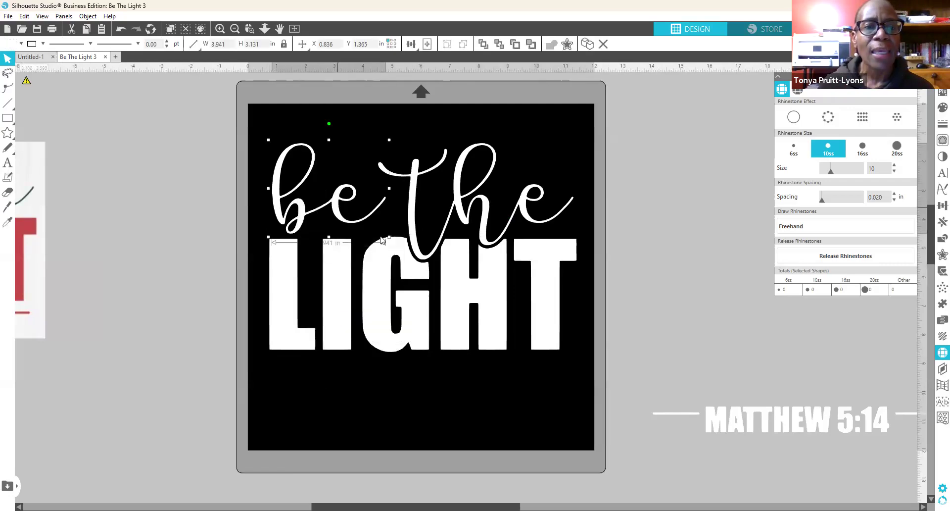
{"action": "left_click", "coordinate": [413, 201]}
{"action": "left_click", "coordinate": [424, 309]}
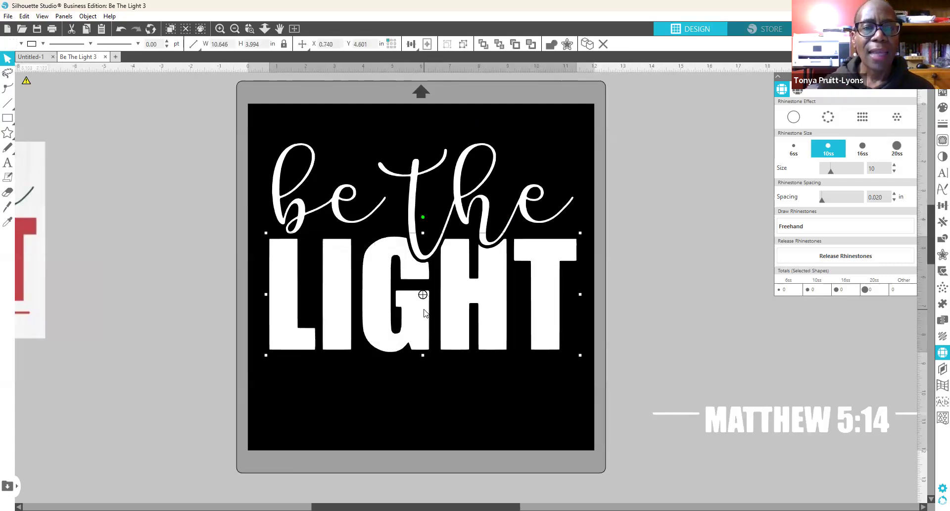
{"action": "left_click", "coordinate": [296, 167]}
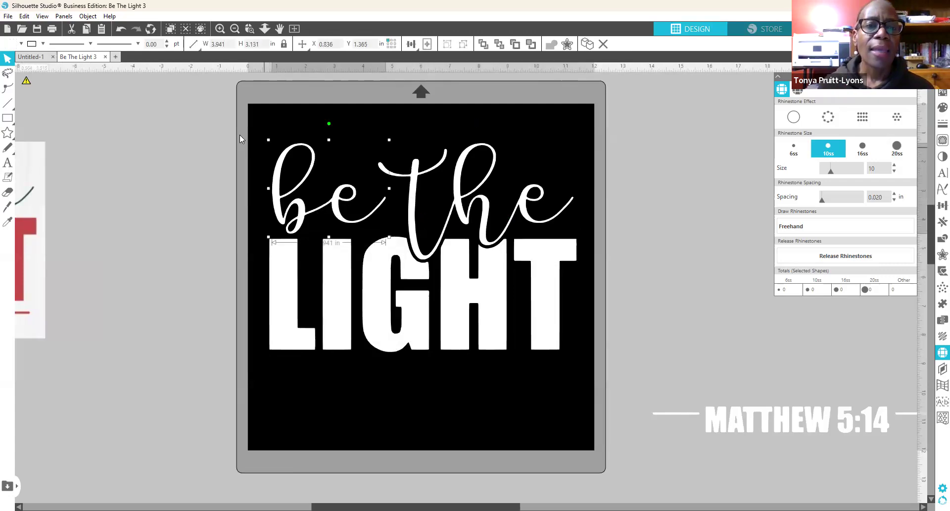
{"action": "left_click", "coordinate": [264, 125]}
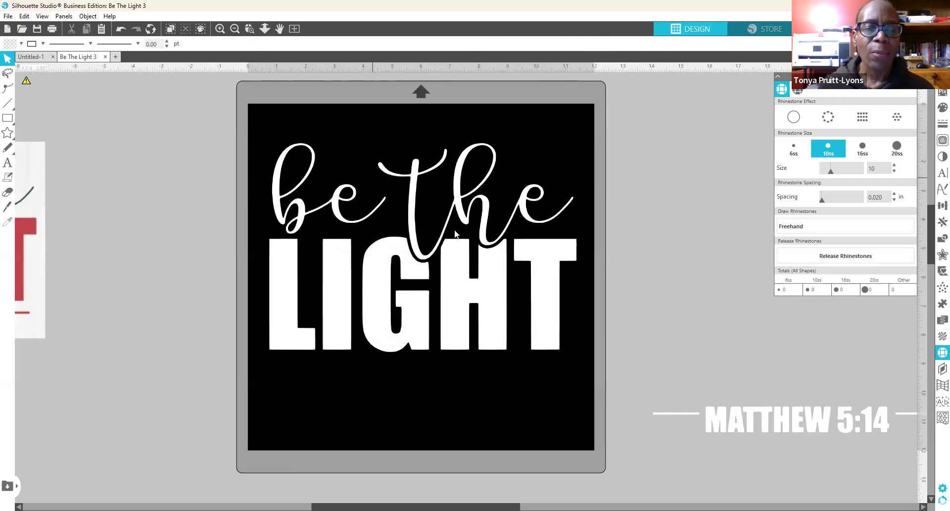
{"action": "left_click", "coordinate": [346, 198]}
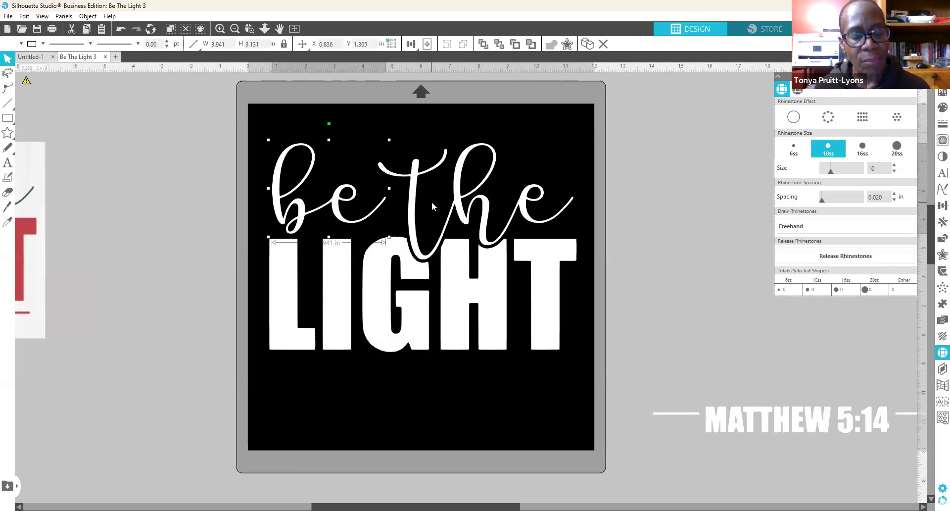
{"action": "left_click", "coordinate": [484, 201], "text": "shift"}
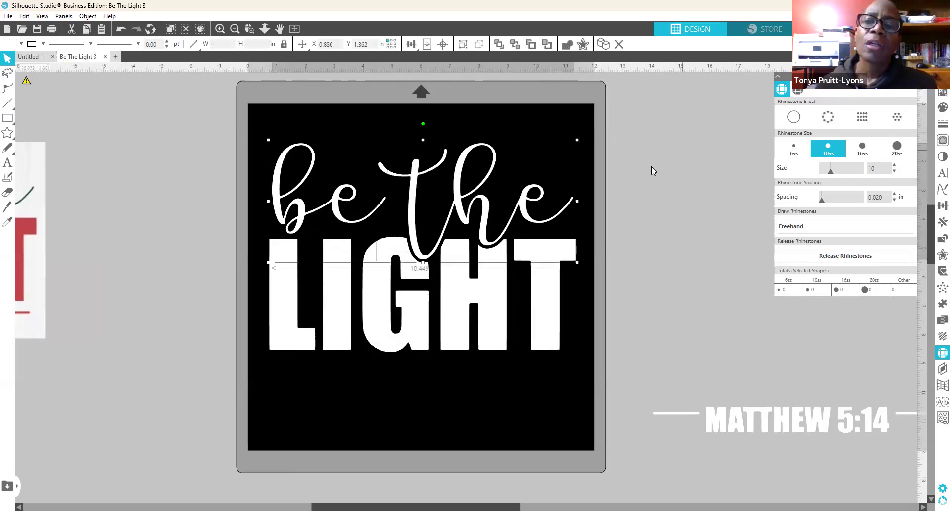
{"action": "left_click", "coordinate": [832, 114]}
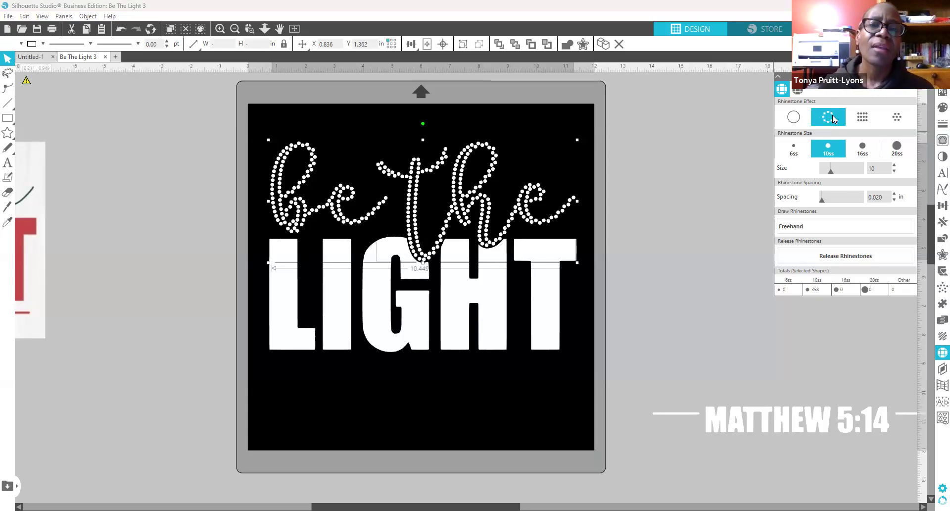
{"action": "left_click", "coordinate": [865, 119]}
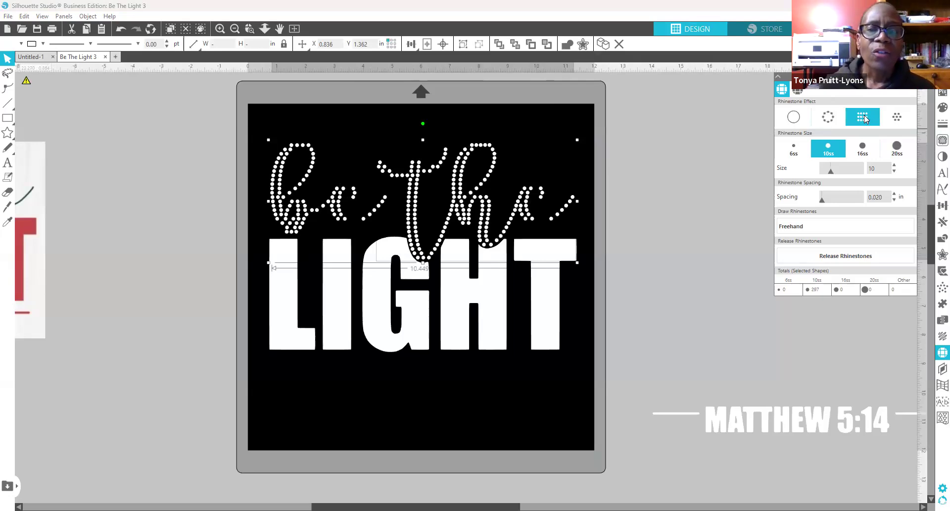
{"action": "left_click", "coordinate": [899, 117]}
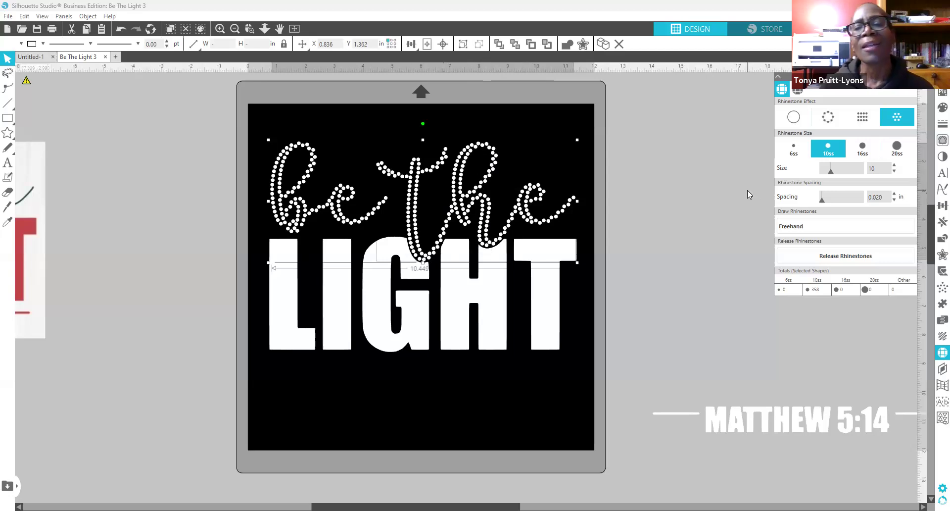
{"action": "left_click", "coordinate": [809, 143]}
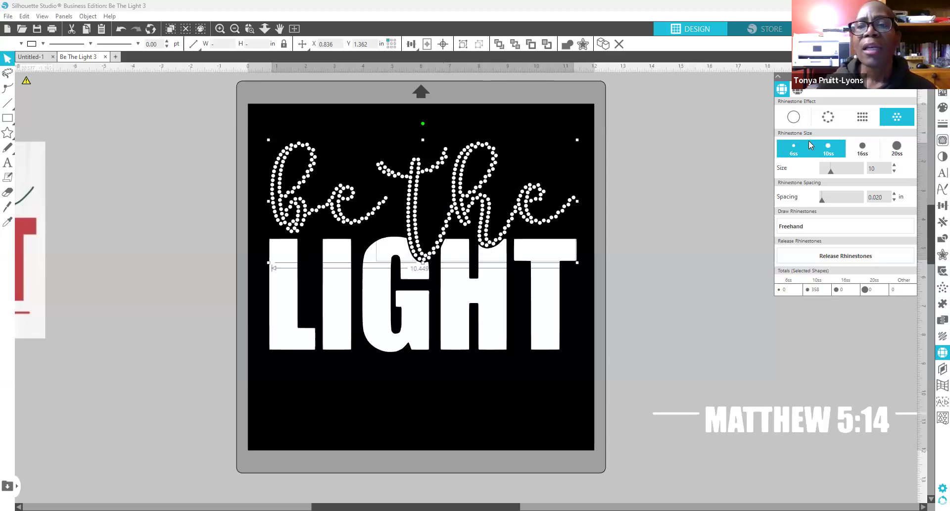
{"action": "left_click", "coordinate": [792, 119]}
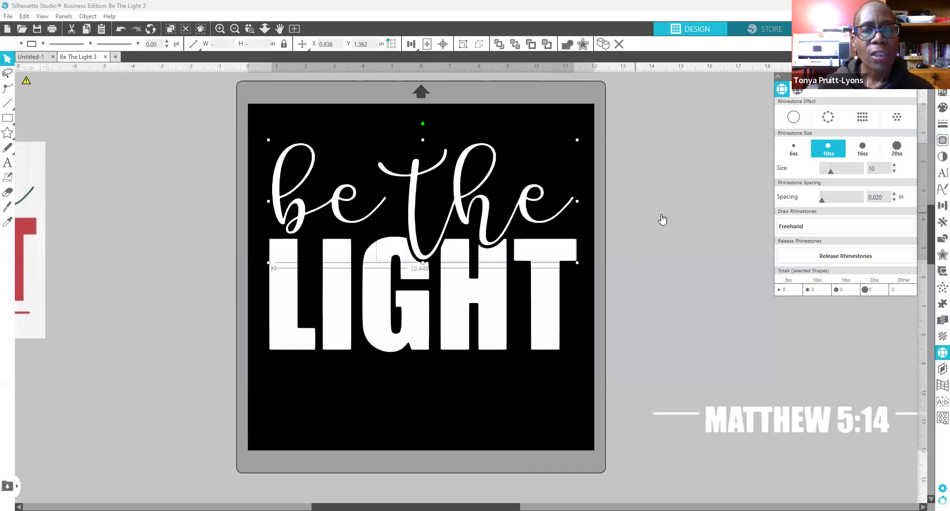
Step: Select 'be' and 'the' and apply the Rhinestone Edge outline to them
{"action": "left_click", "coordinate": [401, 202]}
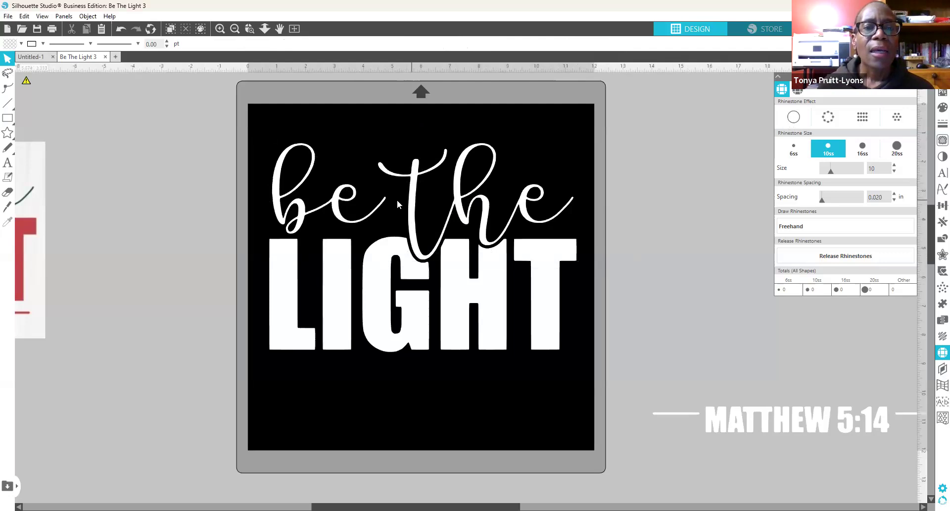
{"action": "left_click", "coordinate": [342, 200]}
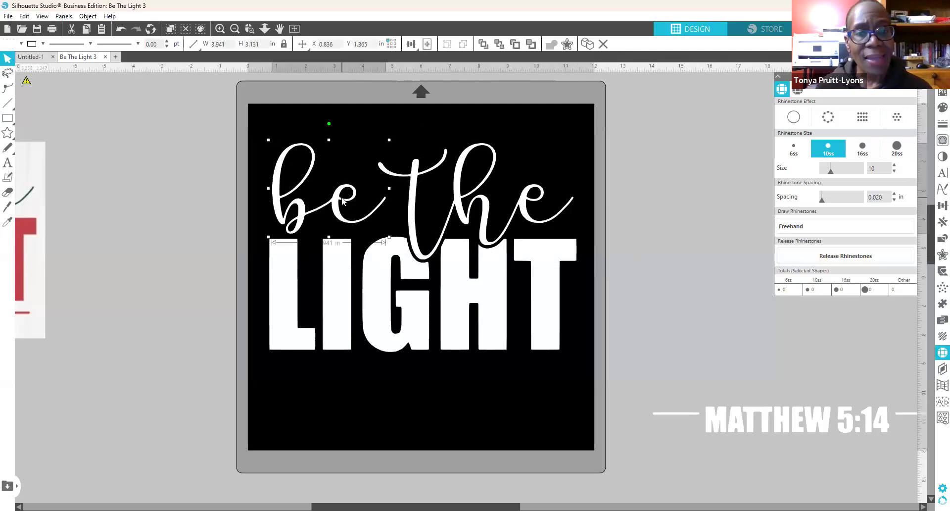
{"action": "left_click", "coordinate": [412, 214], "text": "shift"}
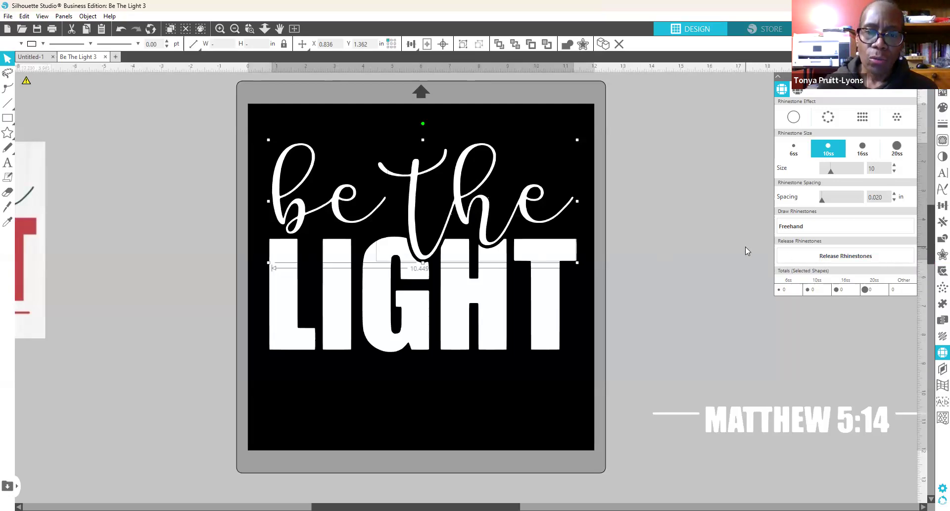
{"action": "left_click", "coordinate": [791, 226]}
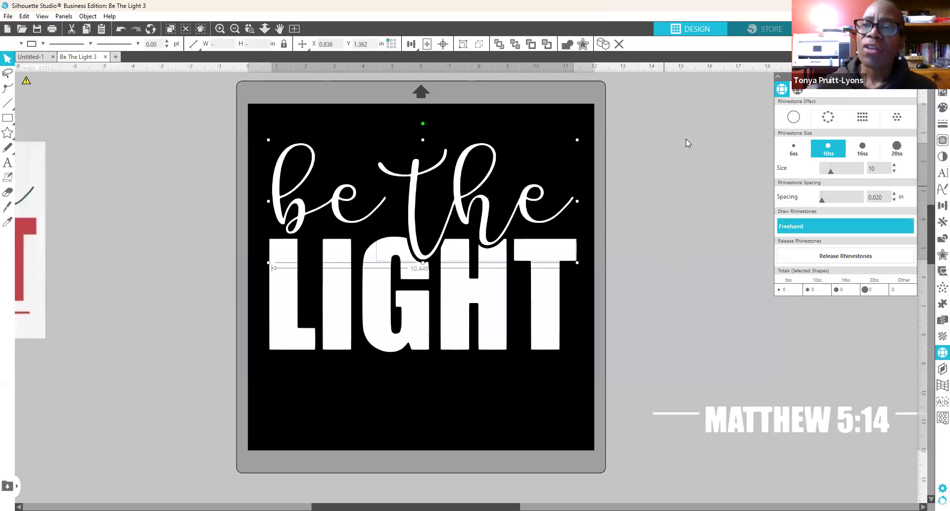
{"action": "left_click", "coordinate": [831, 116]}
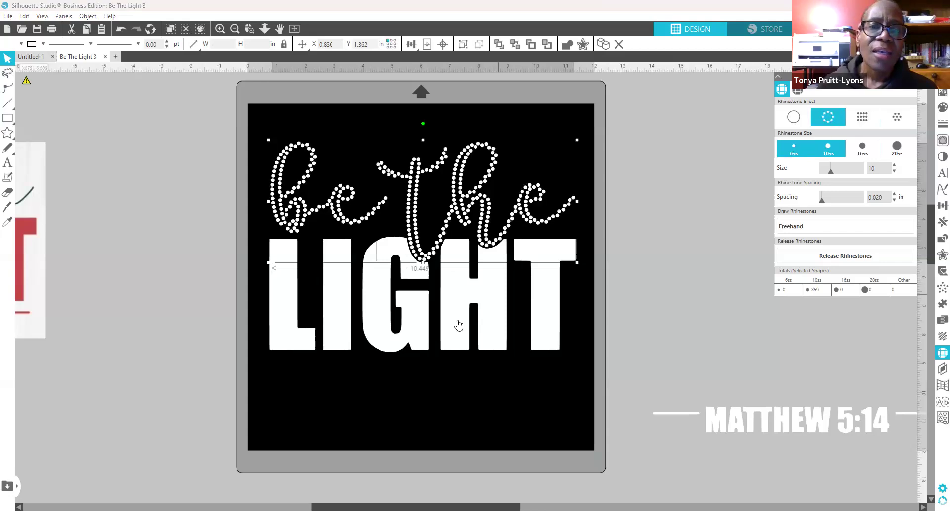
{"action": "left_click", "coordinate": [489, 334]}
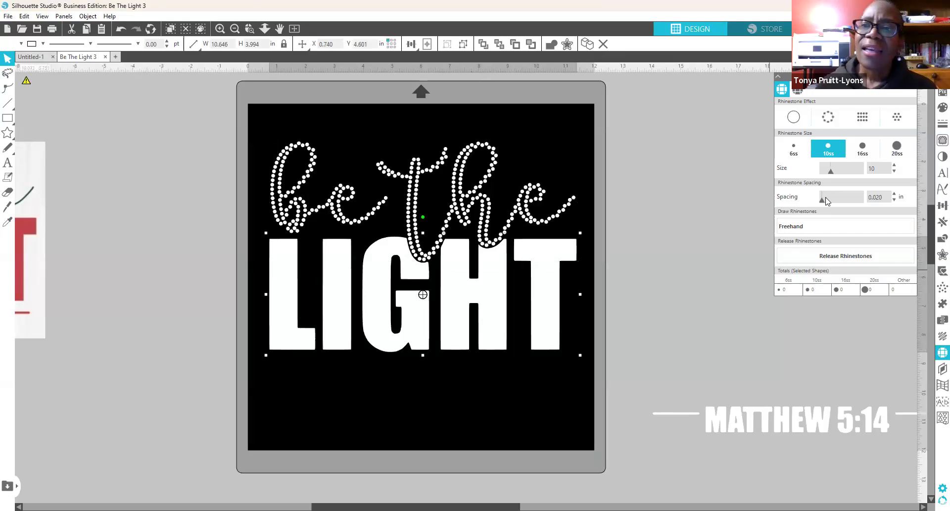
{"action": "left_click", "coordinate": [832, 116]}
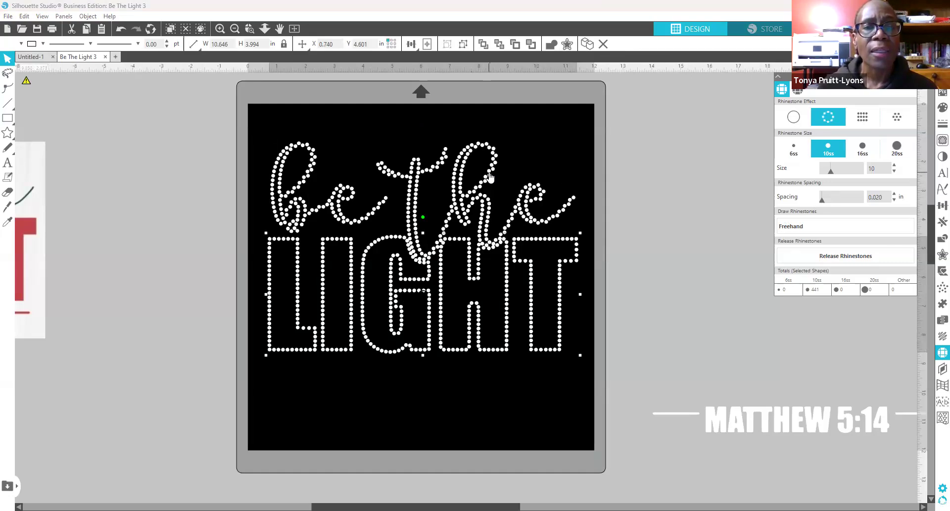
{"action": "left_click", "coordinate": [568, 194]}
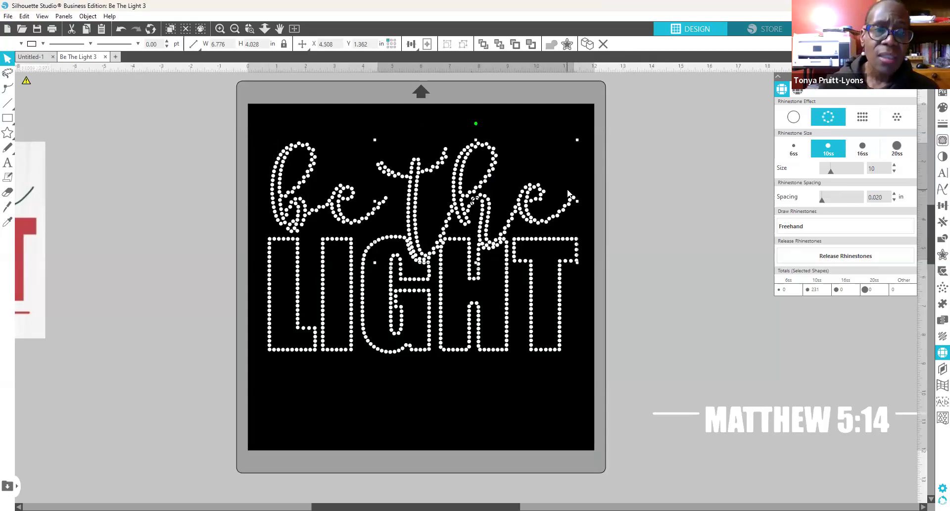
{"action": "left_click", "coordinate": [336, 190]}
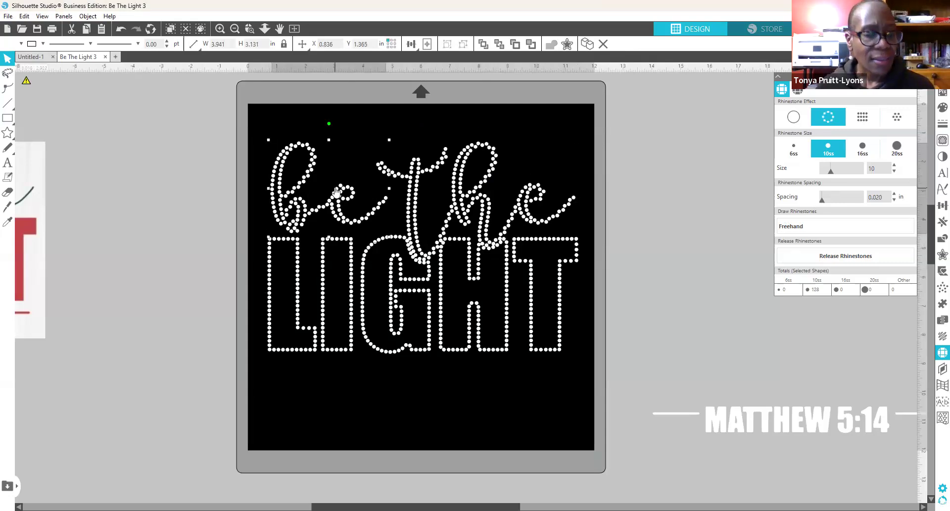
{"action": "left_click", "coordinate": [480, 185], "text": "shift"}
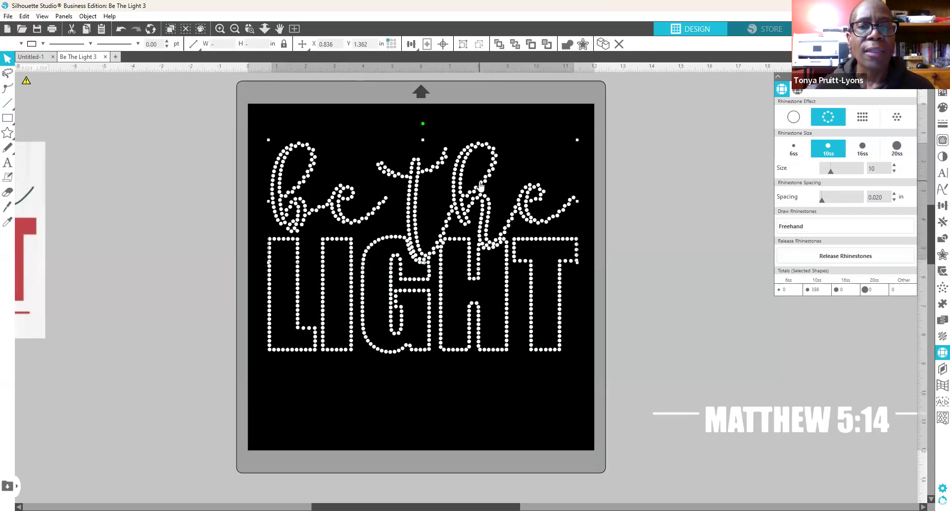
{"action": "key", "text": "Up"}
{"action": "key", "text": "Up"}
{"action": "key", "text": "Up"}
{"action": "key", "text": "Up"}
{"action": "key", "text": "Up"}
{"action": "key", "text": "Up"}
{"action": "key", "text": "Up"}
{"action": "key", "text": "Up"}
{"action": "key", "text": "Up"}
{"action": "key", "text": "Up"}
{"action": "key", "text": "Up"}
{"action": "key", "text": "Up"}
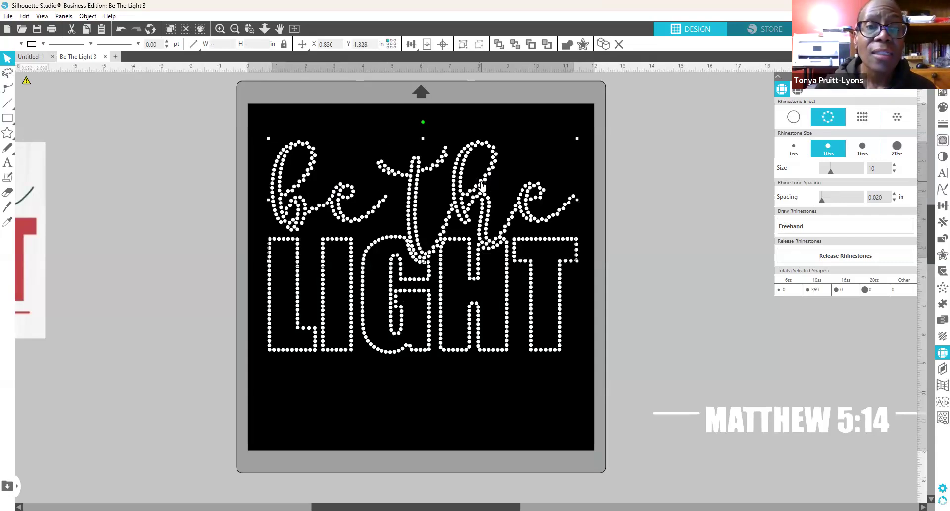
{"action": "key", "text": "Up"}
{"action": "key", "text": "Up"}
{"action": "key", "text": "Up"}
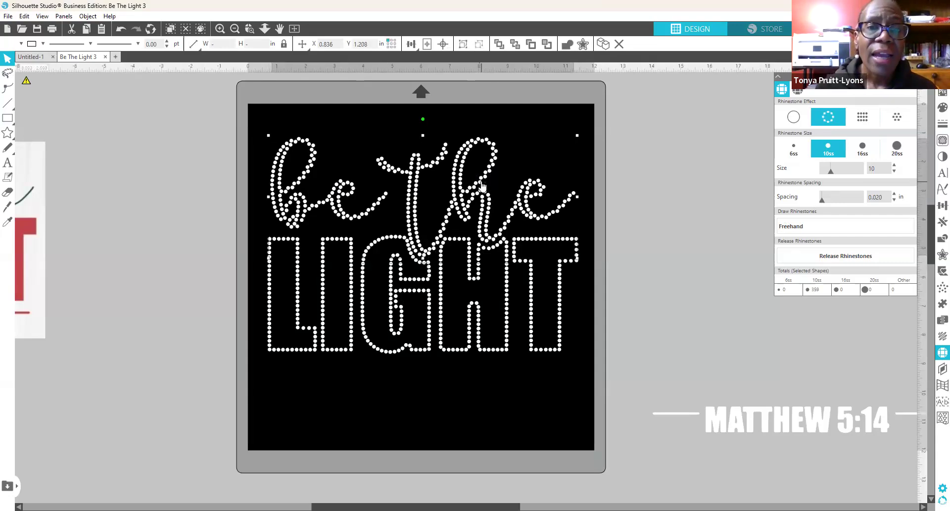
{"action": "key", "text": "Up"}
{"action": "key", "text": "Up"}
{"action": "key", "text": "Up"}
{"action": "key", "text": "Up"}
{"action": "key", "text": "Up"}
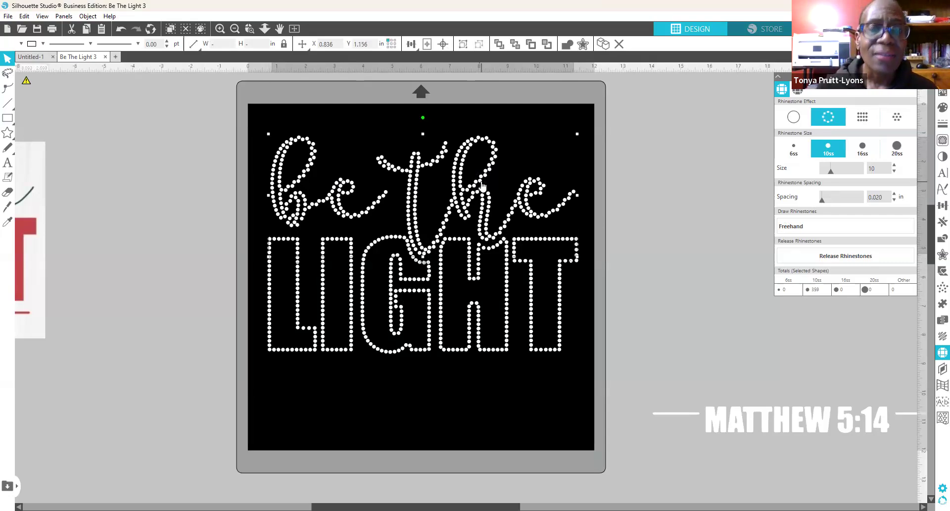
{"action": "key", "text": "Right"}
{"action": "key", "text": "Right"}
{"action": "key", "text": "Right"}
{"action": "key", "text": "Right"}
{"action": "key", "text": "Right"}
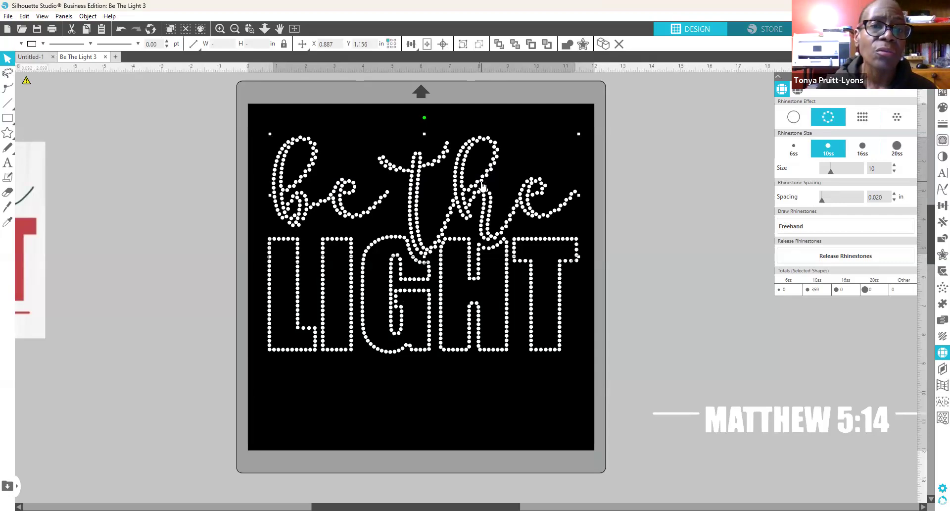
{"action": "key", "text": "Right"}
{"action": "key", "text": "Right"}
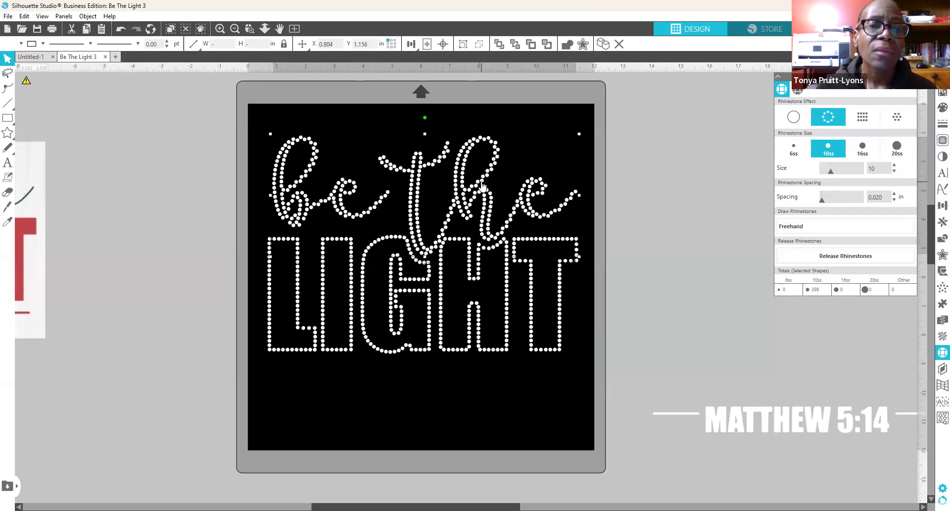
{"action": "key", "text": "Left"}
{"action": "key", "text": "Left"}
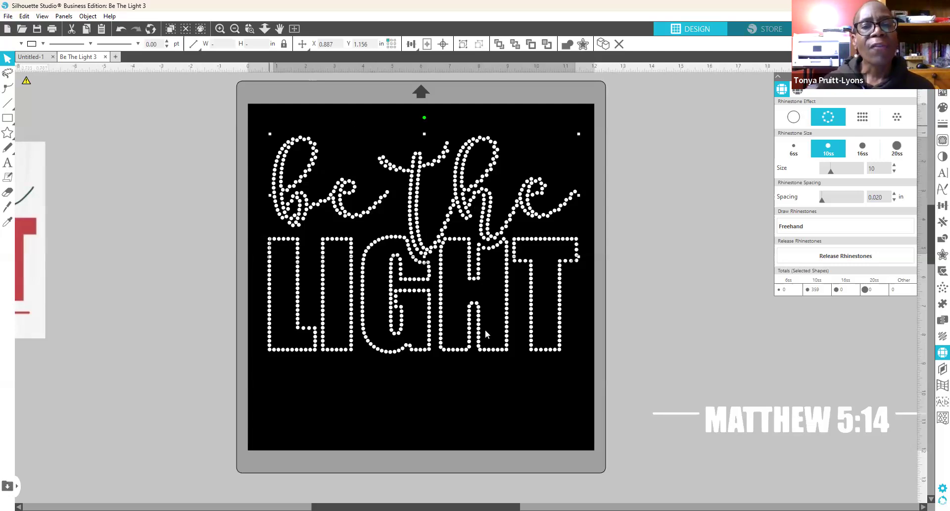
Step: Undo twelve edits so LIGHT is back to solid white lettering
{"action": "left_click", "coordinate": [121, 31]}
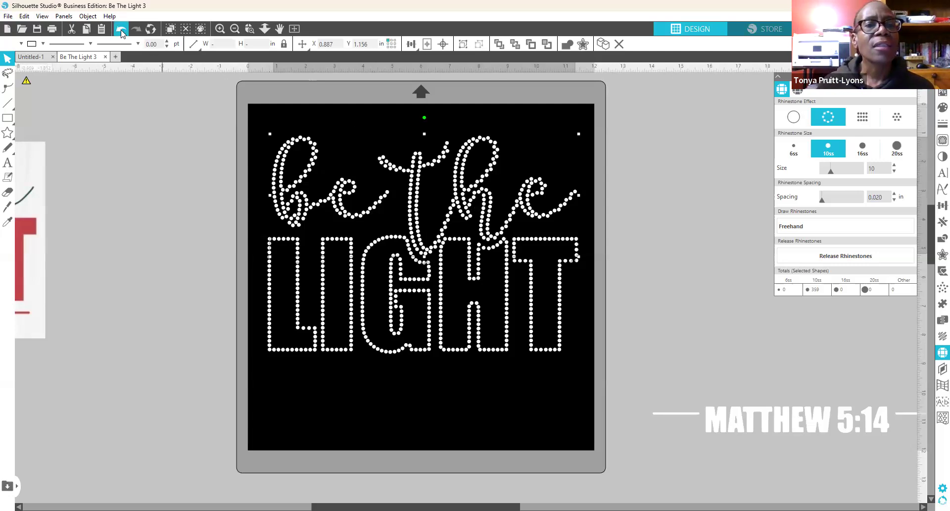
{"action": "left_click", "coordinate": [121, 31]}
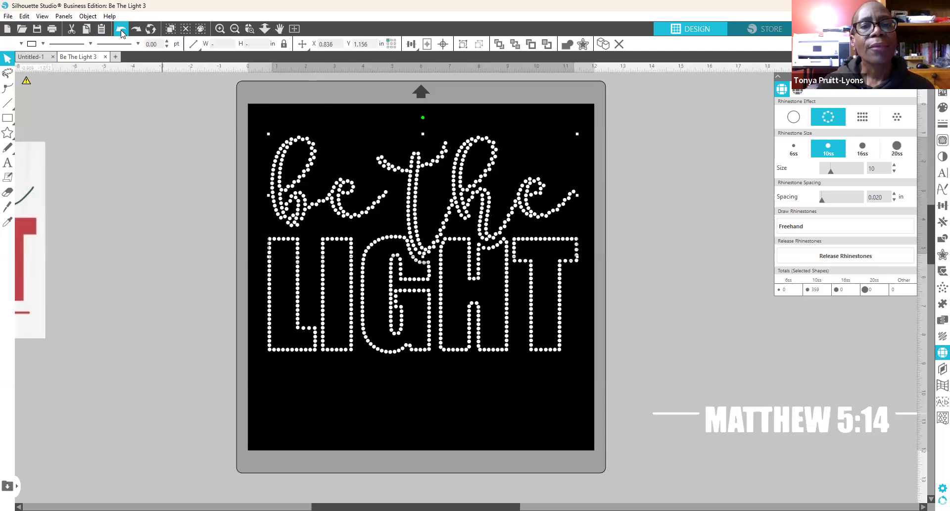
{"action": "left_click", "coordinate": [123, 33]}
{"action": "left_click", "coordinate": [122, 34]}
{"action": "left_click", "coordinate": [122, 34]}
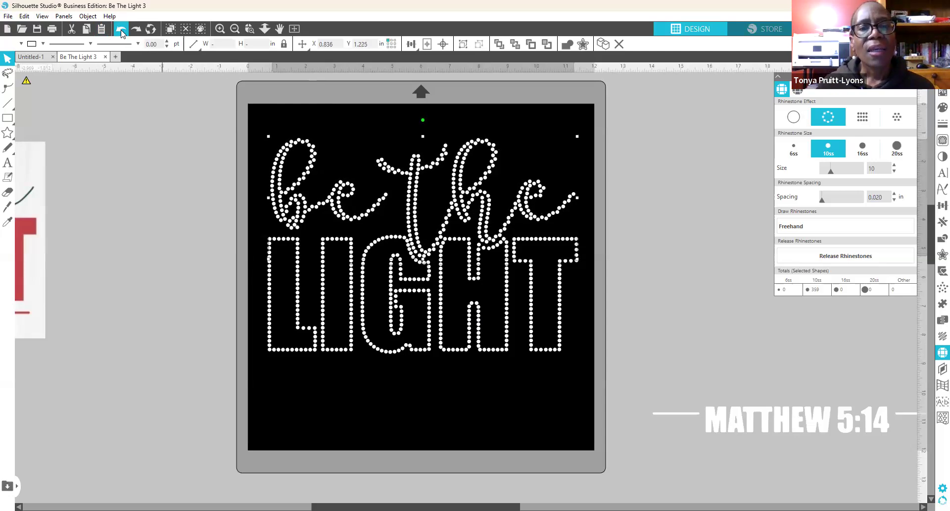
{"action": "left_click", "coordinate": [123, 33]}
{"action": "left_click", "coordinate": [123, 33]}
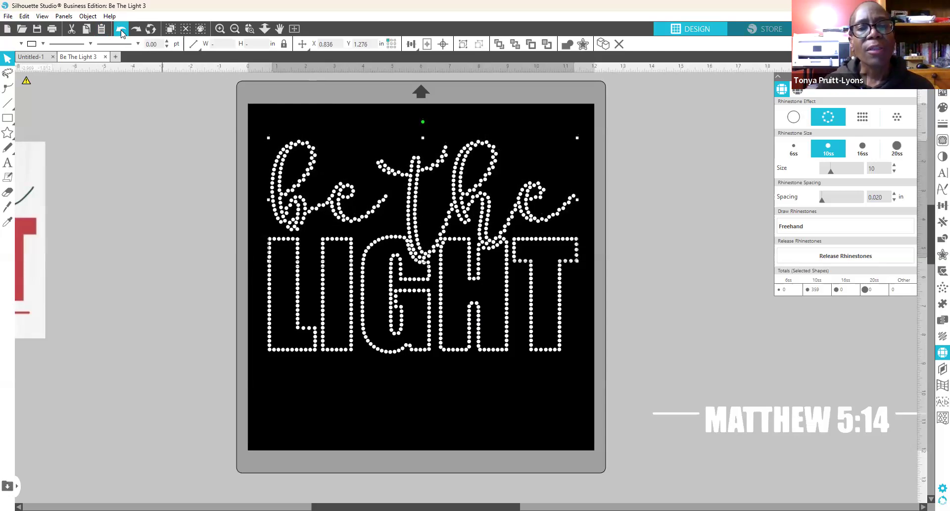
{"action": "left_click", "coordinate": [122, 33]}
{"action": "left_click", "coordinate": [122, 33]}
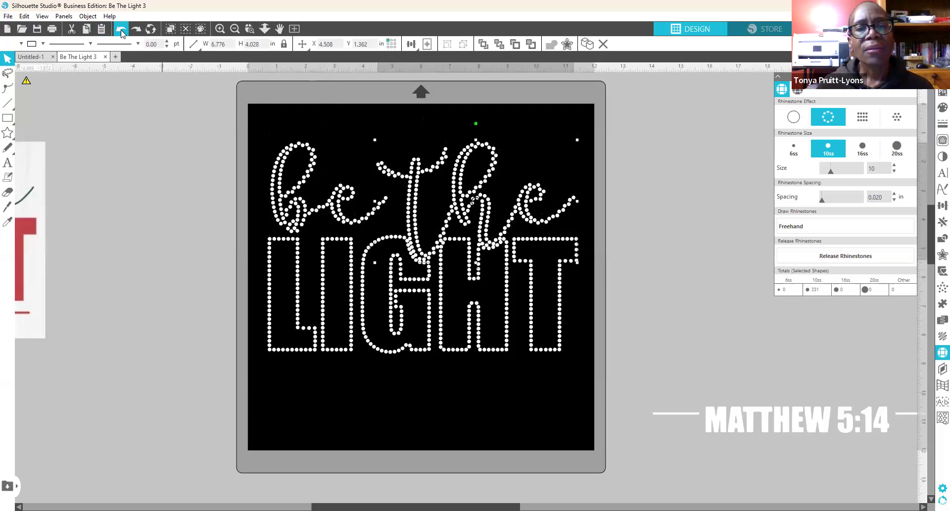
{"action": "left_click", "coordinate": [122, 33]}
{"action": "left_click", "coordinate": [122, 32]}
{"action": "left_click", "coordinate": [122, 33]}
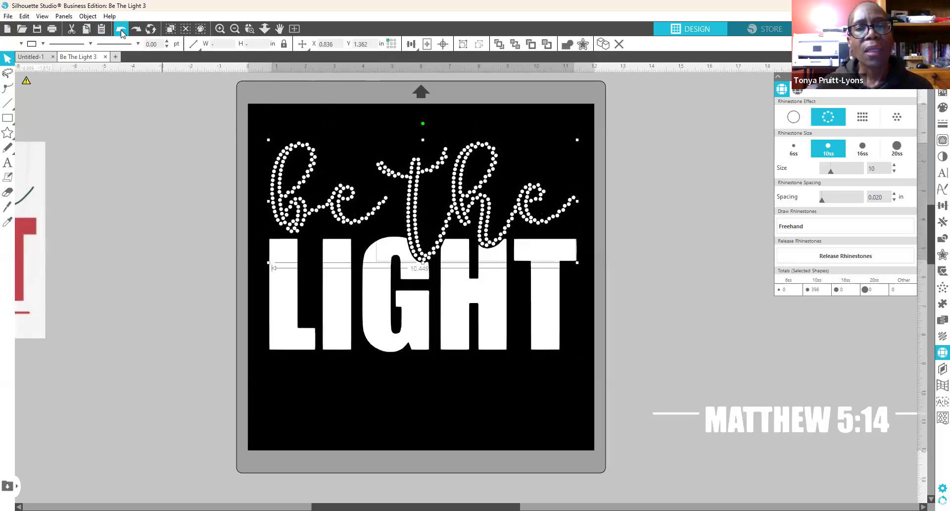
{"action": "left_click", "coordinate": [122, 33]}
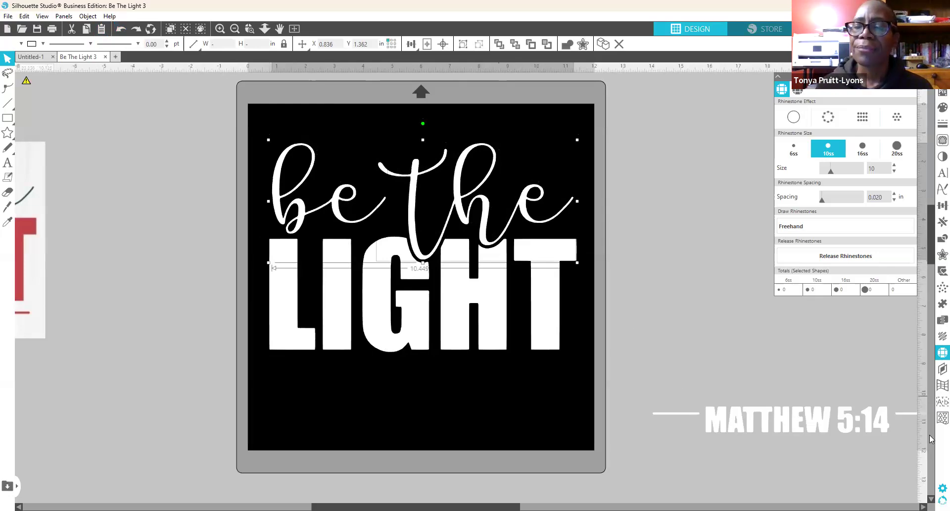
Step: Preview a 0.1 in offset in the Offset panel, then cancel it
{"action": "left_click", "coordinate": [936, 256]}
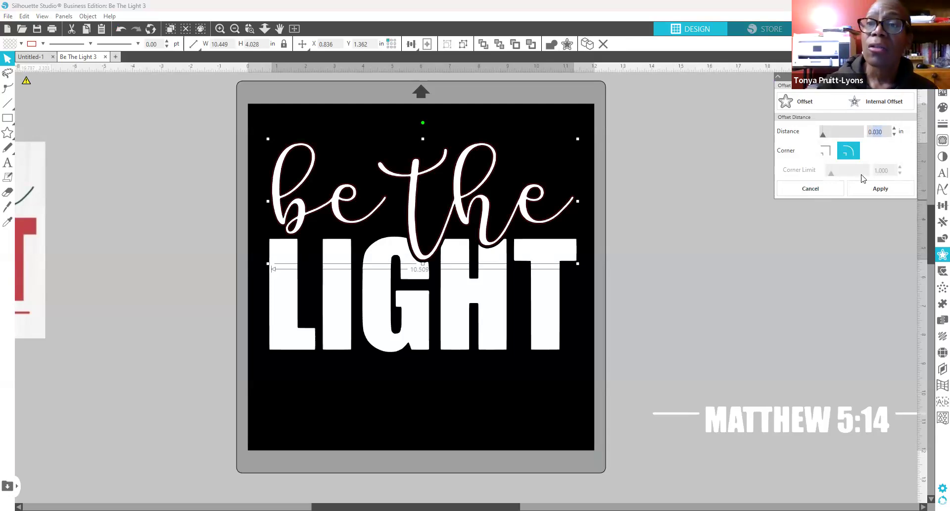
{"action": "type", "text": "0.1"}
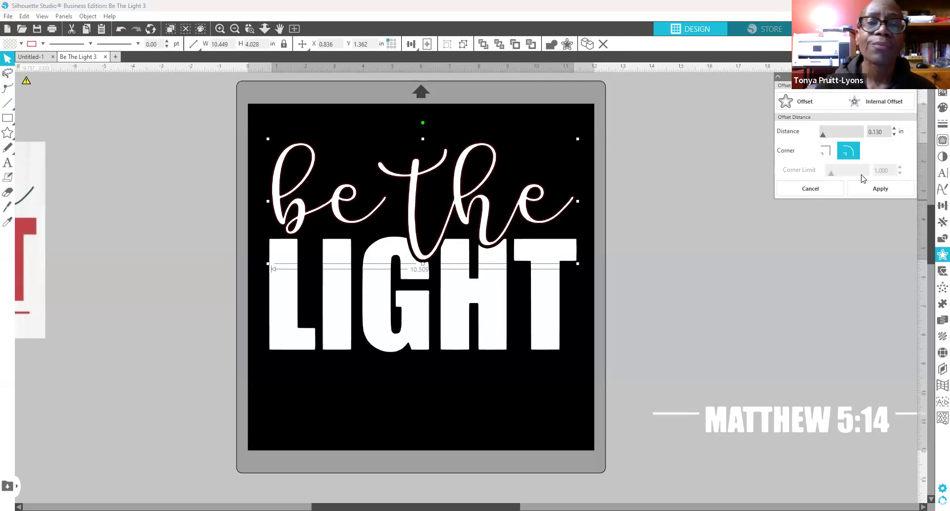
{"action": "key", "text": "Return"}
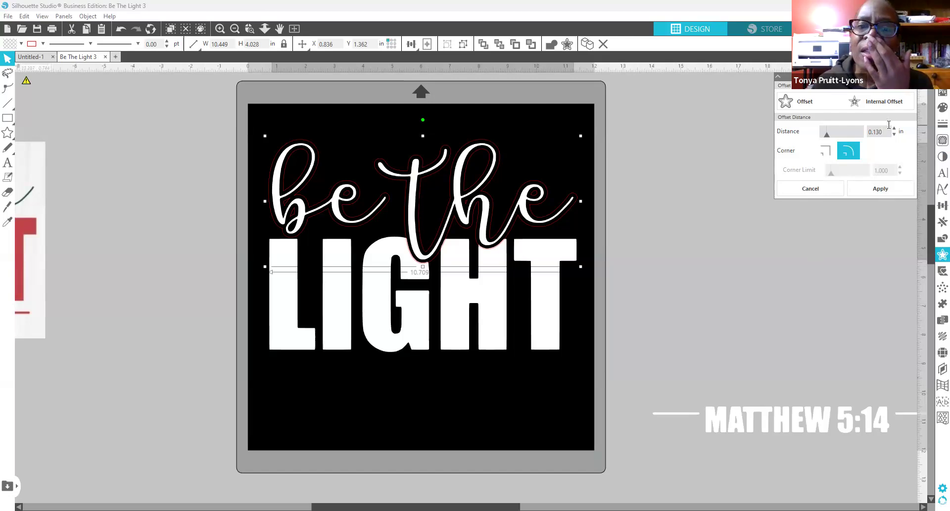
{"action": "left_click", "coordinate": [807, 190]}
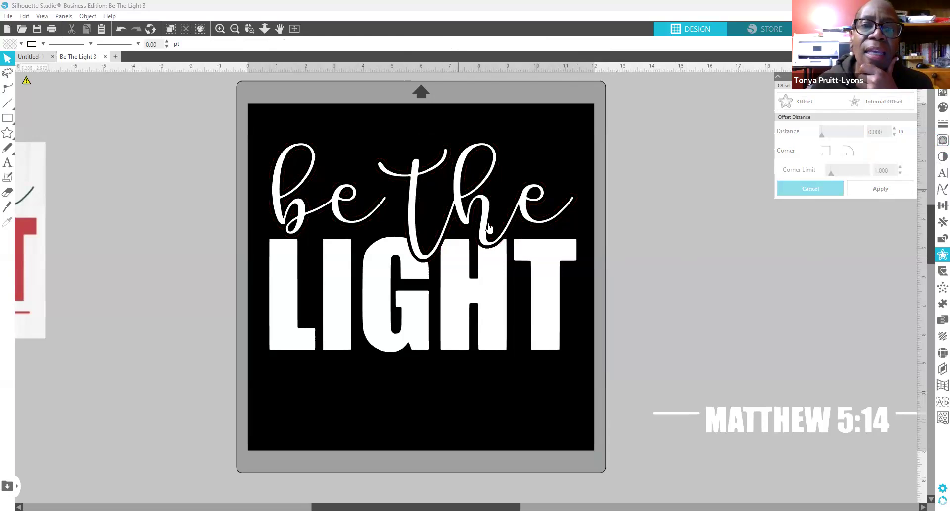
Step: Add a 0.135 in offset outline around the 'be the' script
{"action": "left_click", "coordinate": [339, 208]}
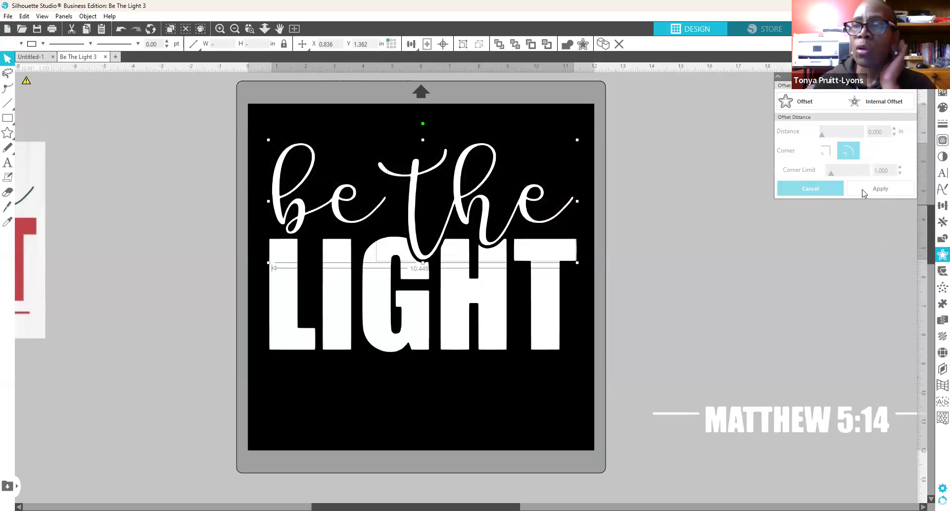
{"action": "left_click", "coordinate": [802, 104]}
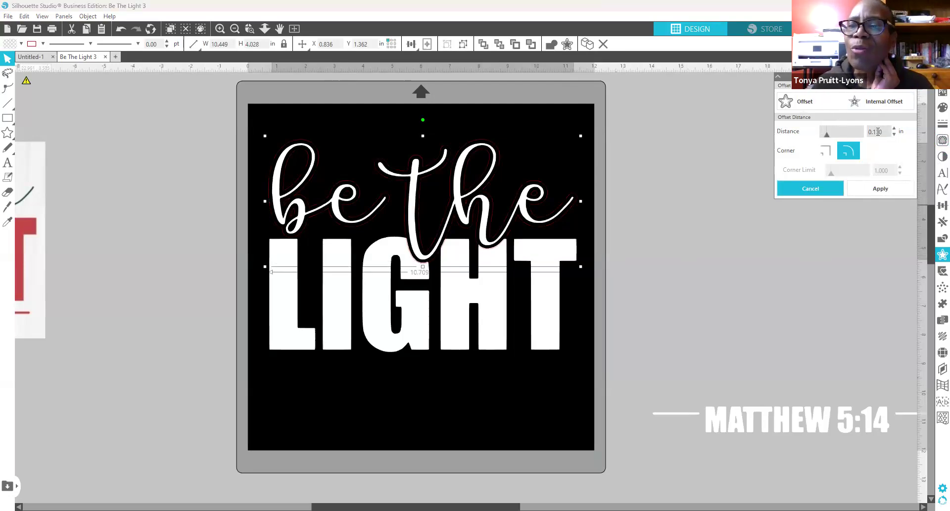
{"action": "left_click_drag", "start_coordinate": [879, 132], "coordinate": [889, 132]}
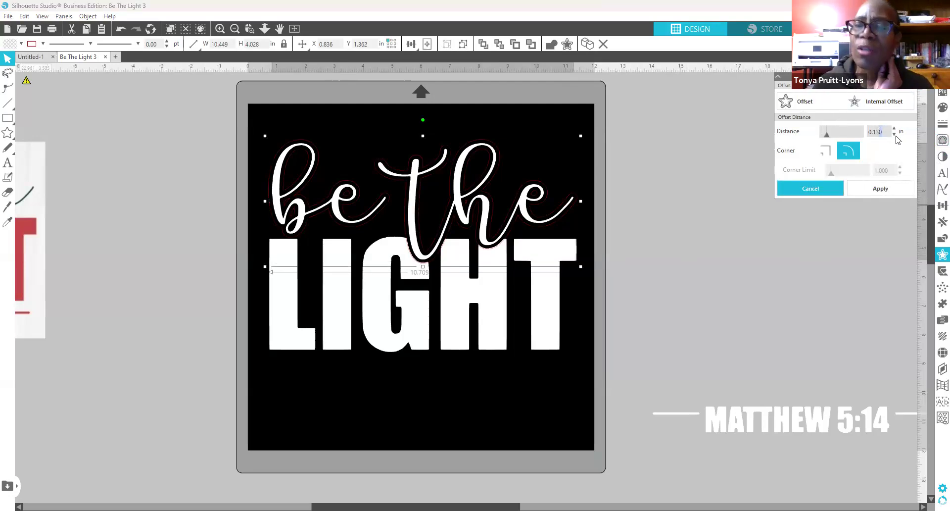
{"action": "type", "text": "5"}
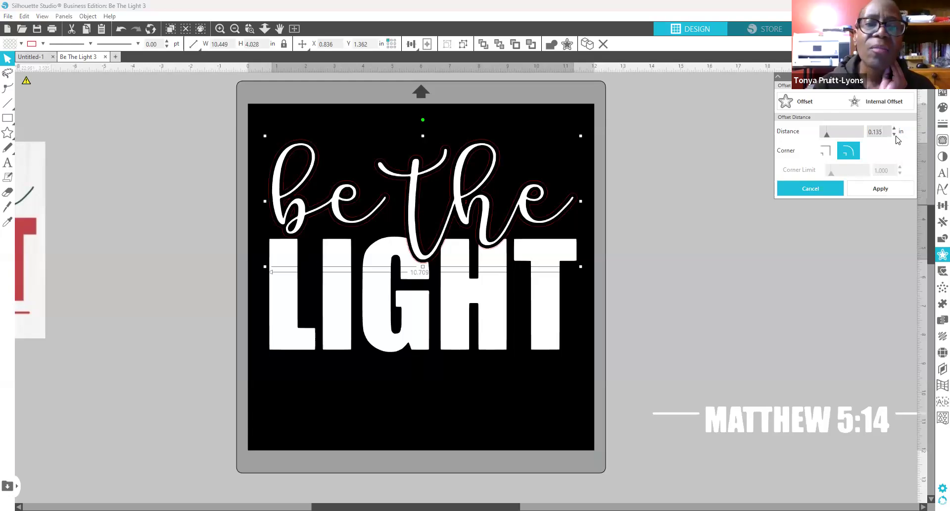
{"action": "left_click", "coordinate": [866, 192]}
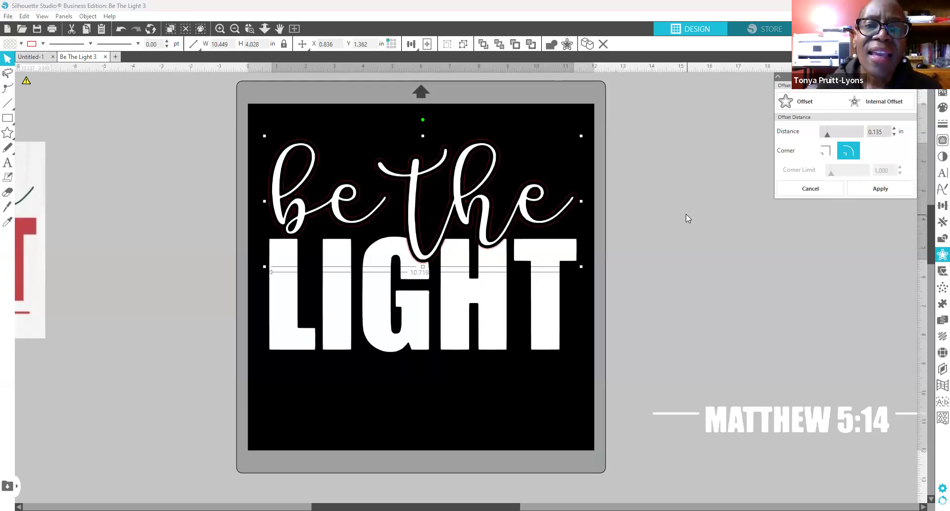
{"action": "left_click", "coordinate": [686, 214]}
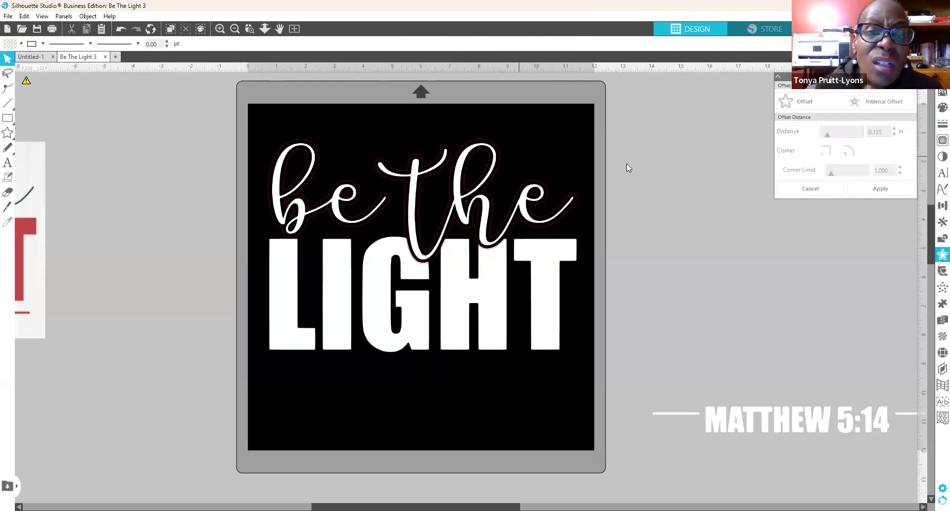
Step: Group 'be' and 'the' and move the group off the mat to the right
{"action": "left_click", "coordinate": [459, 177]}
{"action": "left_click", "coordinate": [459, 177]}
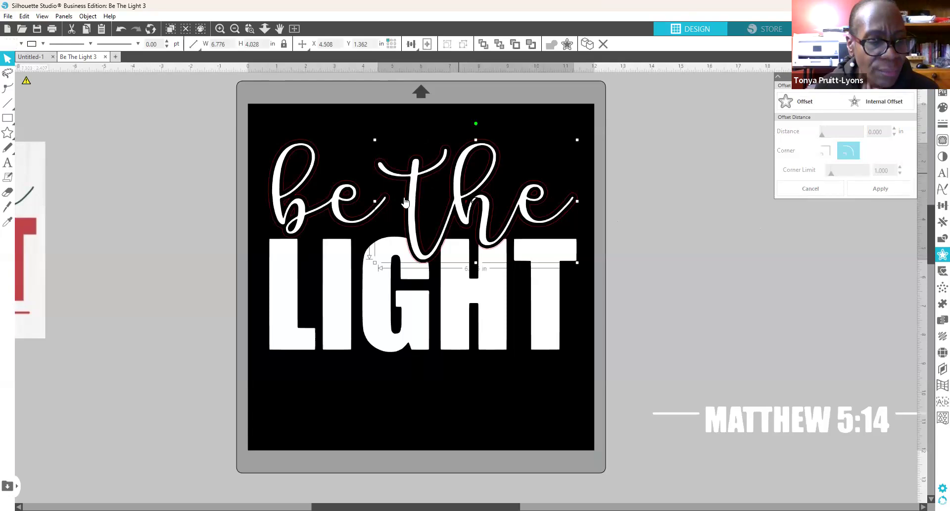
{"action": "left_click", "coordinate": [276, 194]}
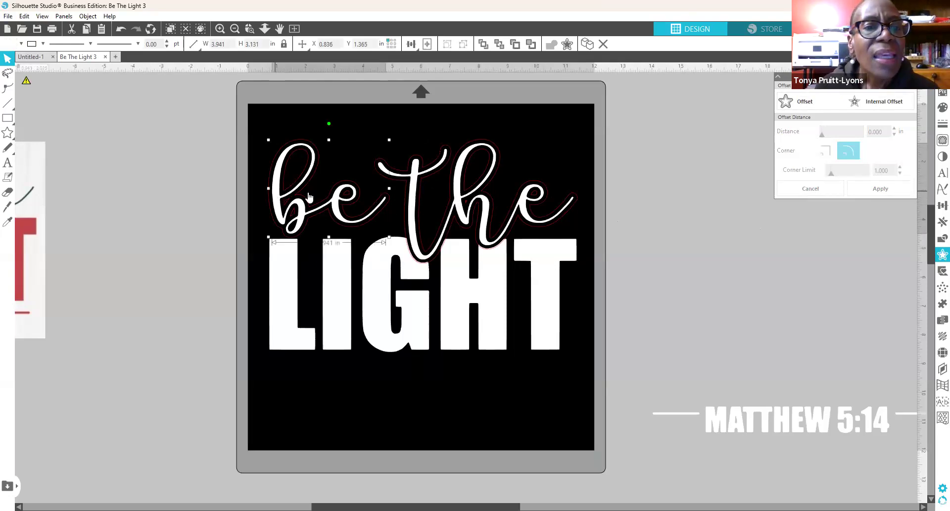
{"action": "left_click", "coordinate": [415, 193], "text": "shift"}
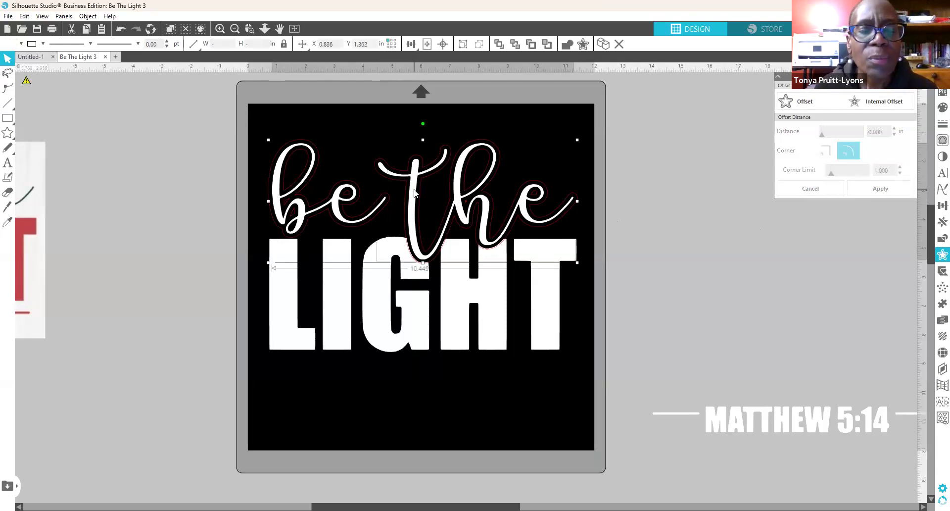
{"action": "right_click", "coordinate": [415, 193]}
{"action": "left_click", "coordinate": [466, 357]}
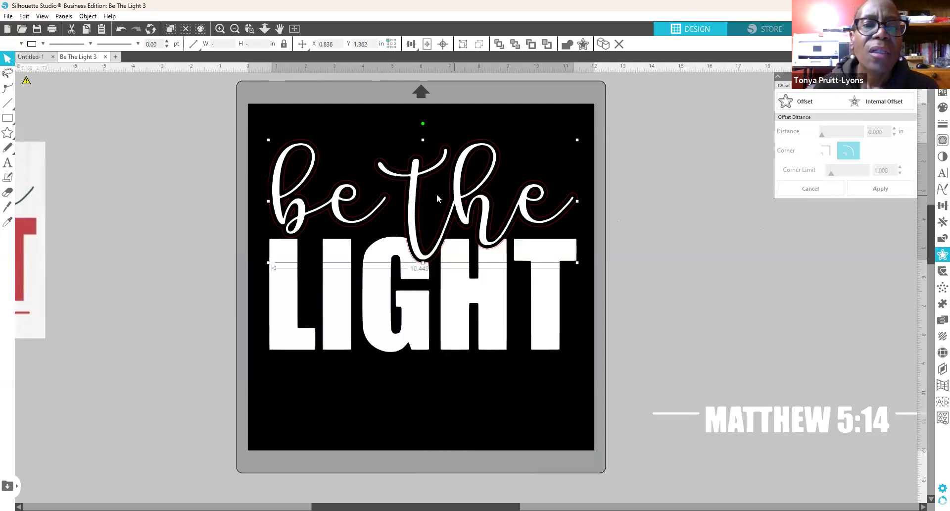
{"action": "left_click_drag", "start_coordinate": [412, 210], "coordinate": [867, 198]}
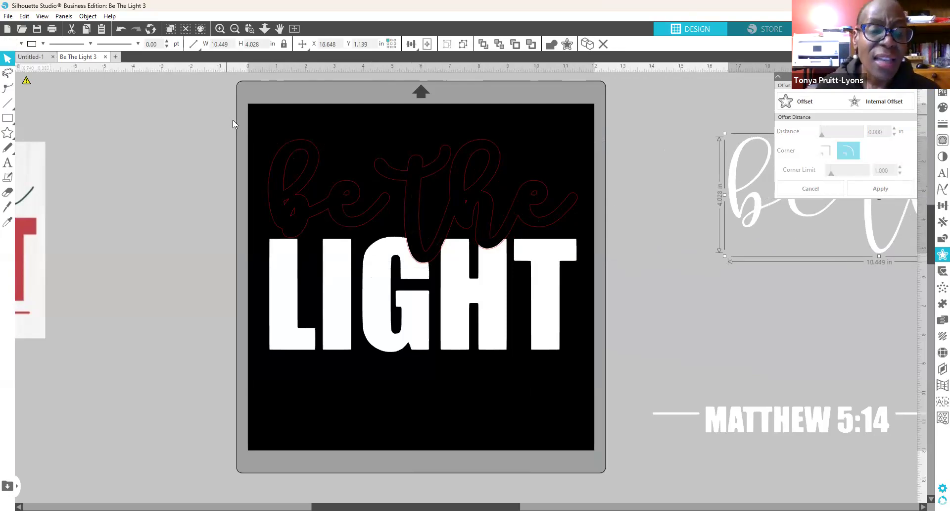
Step: Undo the offset outline and 'be the' rhinestones, returning the script to solid
{"action": "left_click_drag", "start_coordinate": [252, 126], "coordinate": [263, 165]}
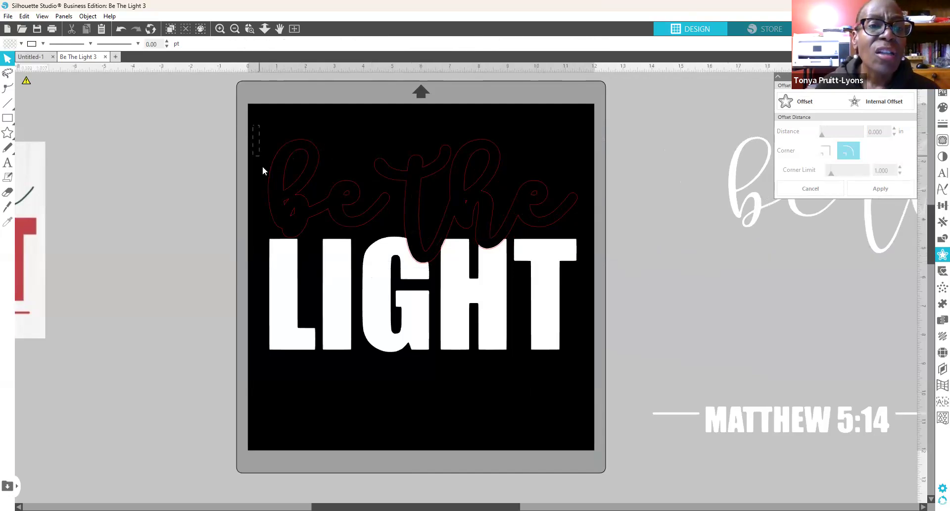
{"action": "left_click_drag", "start_coordinate": [280, 200], "coordinate": [587, 380]}
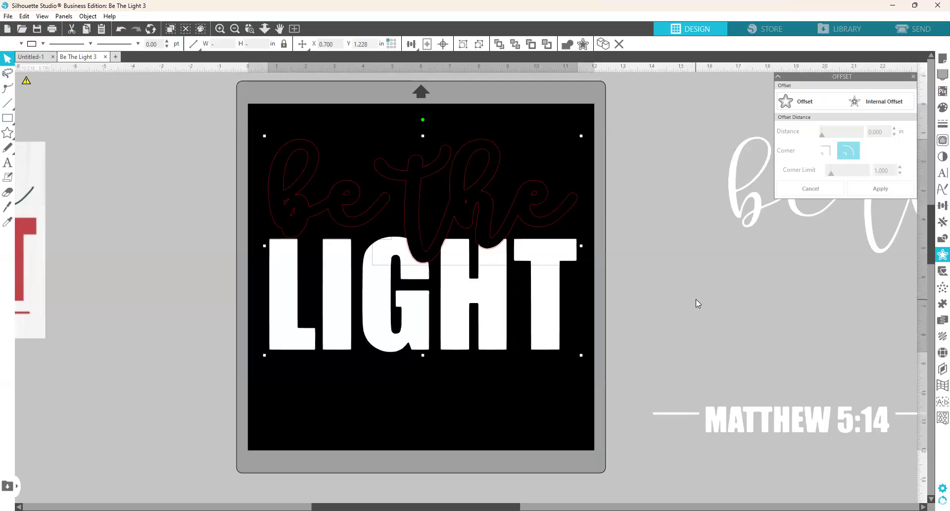
{"action": "left_click", "coordinate": [663, 246]}
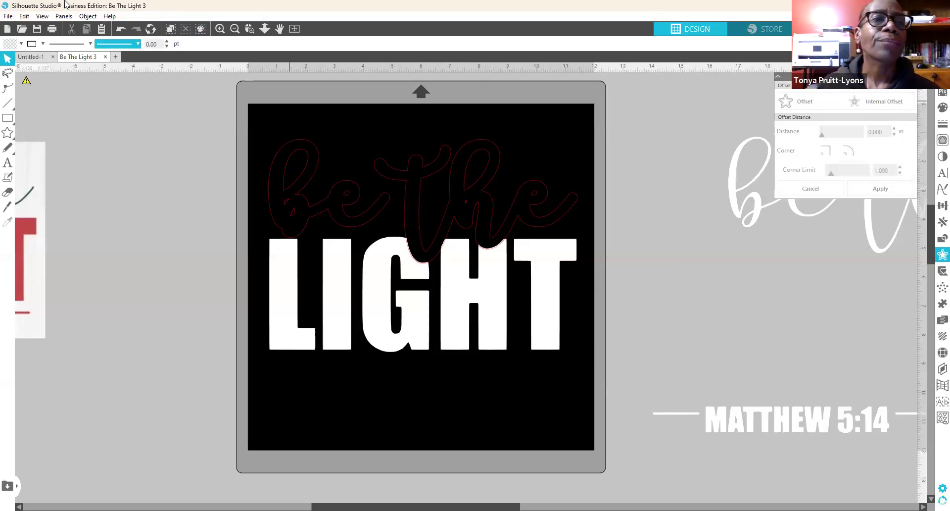
{"action": "left_click", "coordinate": [120, 29]}
{"action": "left_click", "coordinate": [120, 30]}
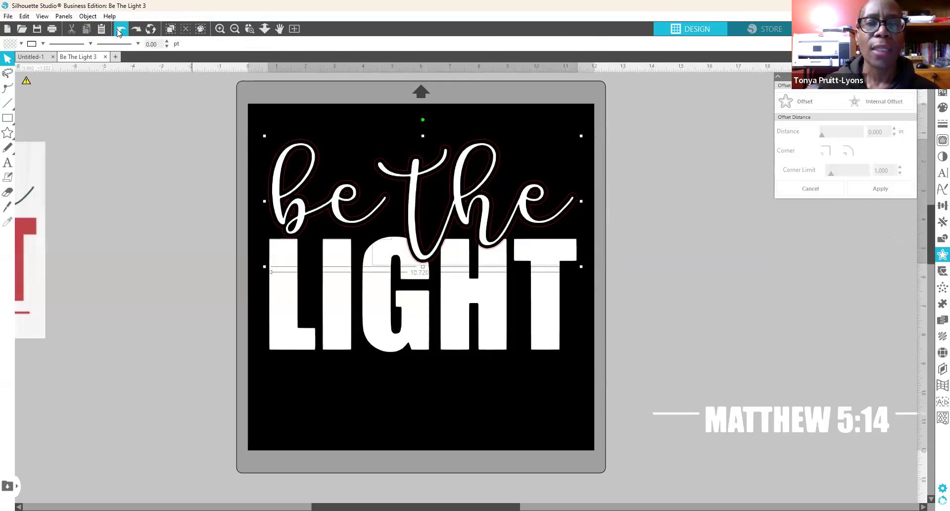
{"action": "left_click", "coordinate": [119, 32]}
{"action": "left_click", "coordinate": [119, 32]}
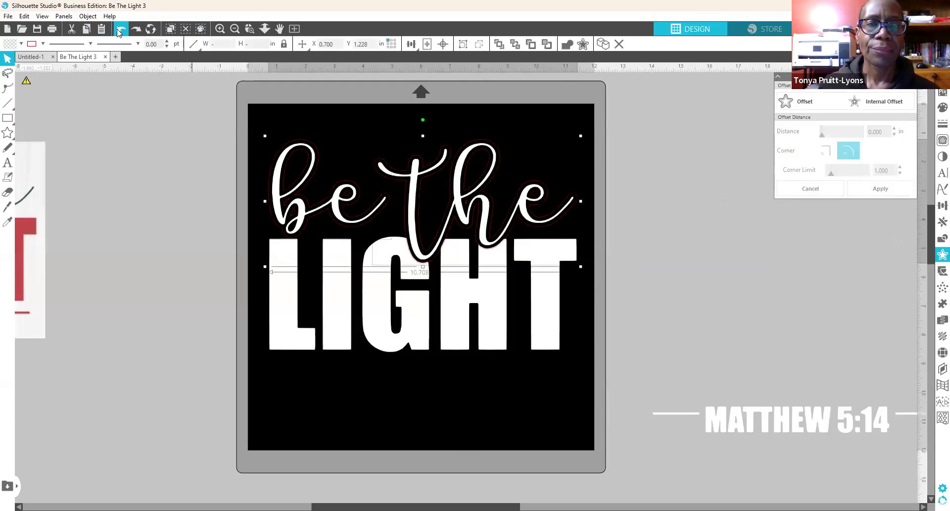
{"action": "left_click", "coordinate": [119, 32]}
{"action": "left_click", "coordinate": [119, 32]}
{"action": "left_click", "coordinate": [119, 32]}
{"action": "left_click", "coordinate": [119, 32]}
{"action": "left_click", "coordinate": [119, 31]}
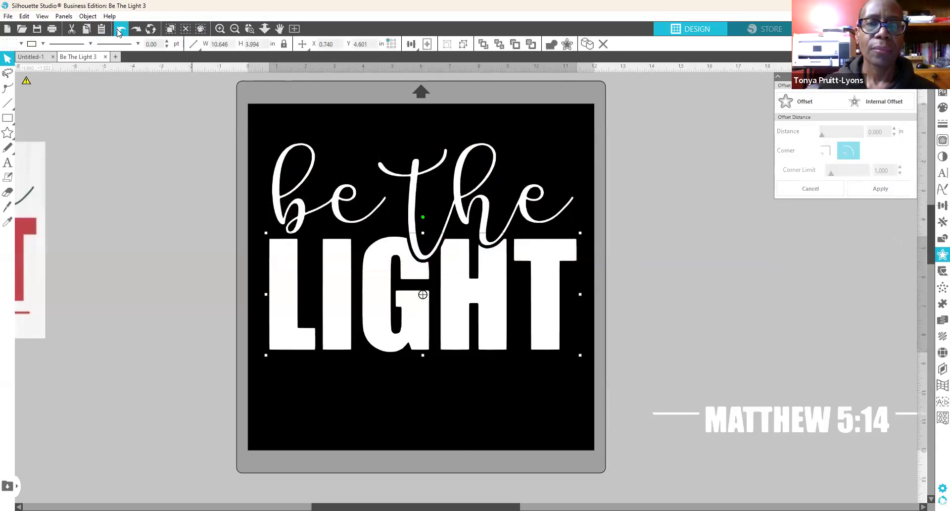
{"action": "left_click", "coordinate": [119, 32]}
{"action": "left_click", "coordinate": [119, 32]}
{"action": "left_click", "coordinate": [119, 32]}
{"action": "left_click", "coordinate": [119, 32]}
{"action": "left_click", "coordinate": [119, 32]}
{"action": "left_click", "coordinate": [119, 32]}
{"action": "left_click", "coordinate": [119, 31]}
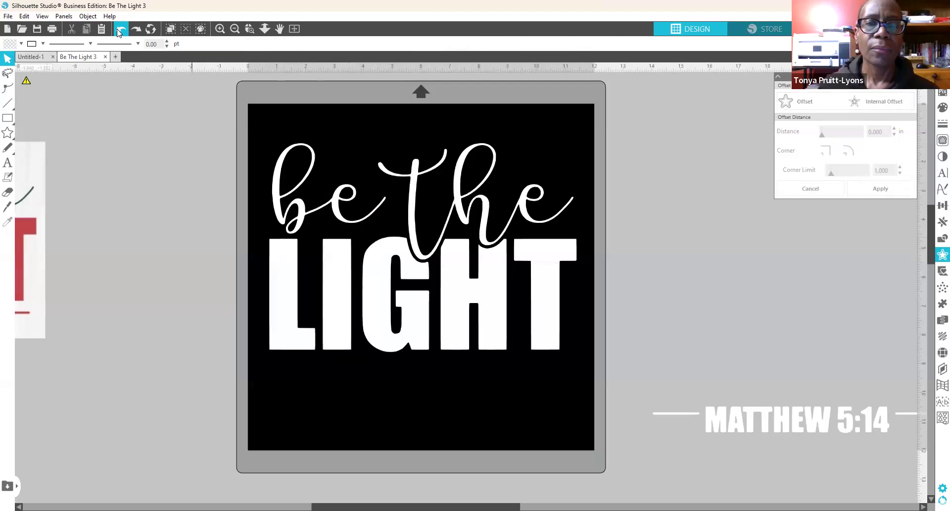
Step: Keep undoing until MATTHEW 5:14 is back under LIGHT and the letters are original
{"action": "left_click", "coordinate": [119, 32]}
{"action": "left_click", "coordinate": [119, 32]}
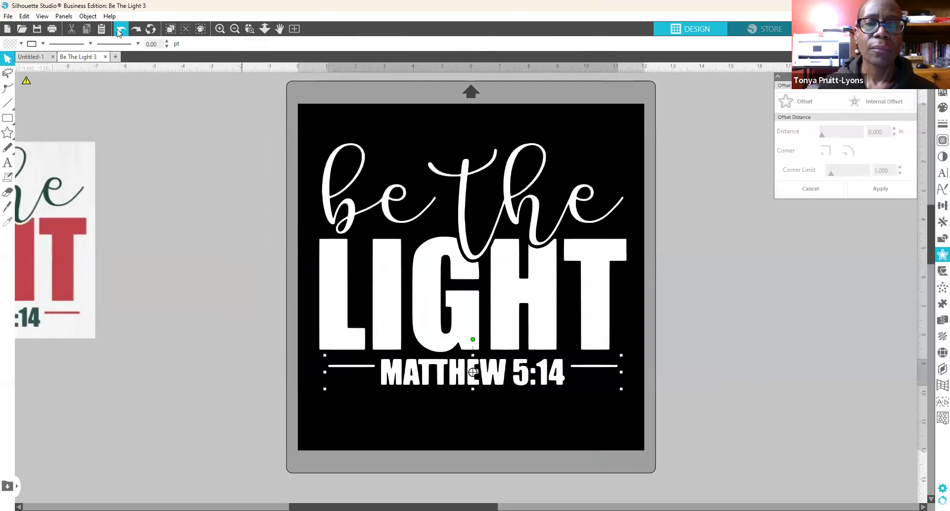
{"action": "left_click", "coordinate": [119, 32]}
{"action": "left_click", "coordinate": [119, 31]}
{"action": "left_click", "coordinate": [120, 31]}
{"action": "left_click", "coordinate": [119, 33]}
{"action": "left_click", "coordinate": [120, 34]}
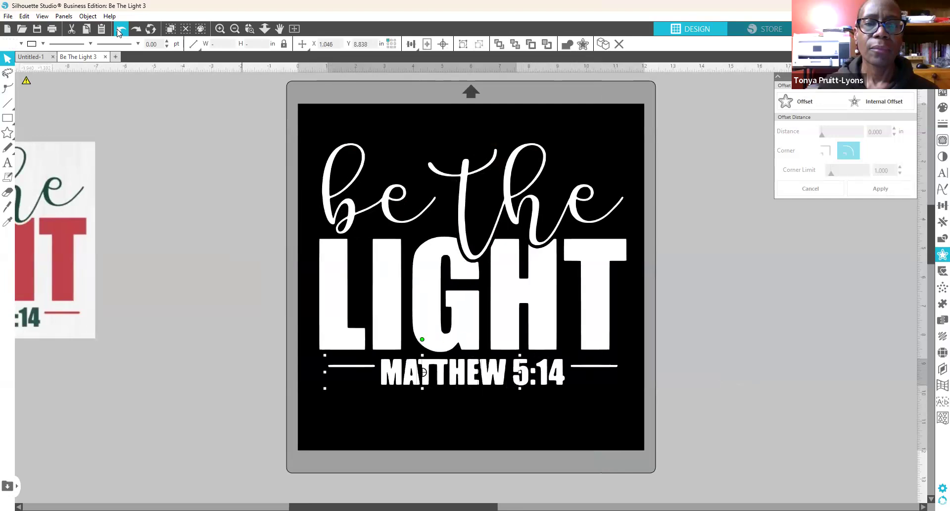
{"action": "left_click", "coordinate": [119, 33]}
{"action": "left_click", "coordinate": [119, 33]}
{"action": "left_click", "coordinate": [119, 34]}
{"action": "left_click", "coordinate": [119, 33]}
{"action": "left_click", "coordinate": [119, 33]}
{"action": "left_click", "coordinate": [119, 32]}
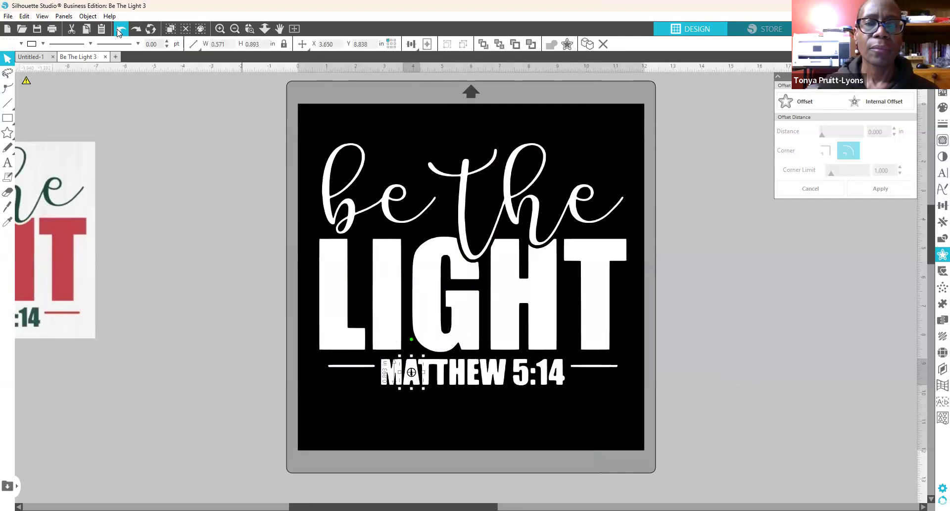
{"action": "left_click", "coordinate": [119, 32]}
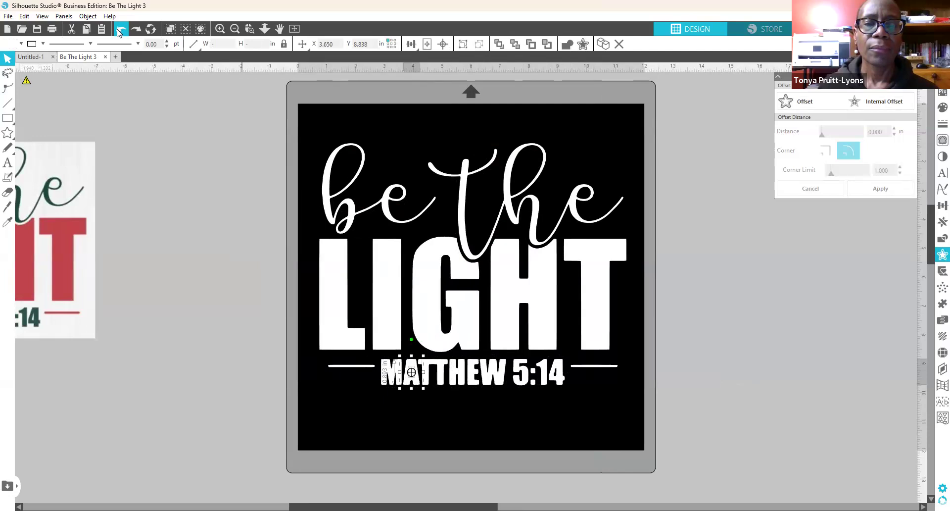
{"action": "left_click", "coordinate": [120, 31]}
{"action": "left_click", "coordinate": [120, 31]}
{"action": "left_click", "coordinate": [119, 32]}
{"action": "left_click", "coordinate": [119, 32]}
{"action": "left_click", "coordinate": [119, 32]}
{"action": "left_click", "coordinate": [119, 32]}
{"action": "left_click", "coordinate": [119, 32]}
{"action": "left_click", "coordinate": [119, 32]}
{"action": "left_click", "coordinate": [119, 32]}
{"action": "left_click", "coordinate": [119, 32]}
{"action": "left_click", "coordinate": [120, 32]}
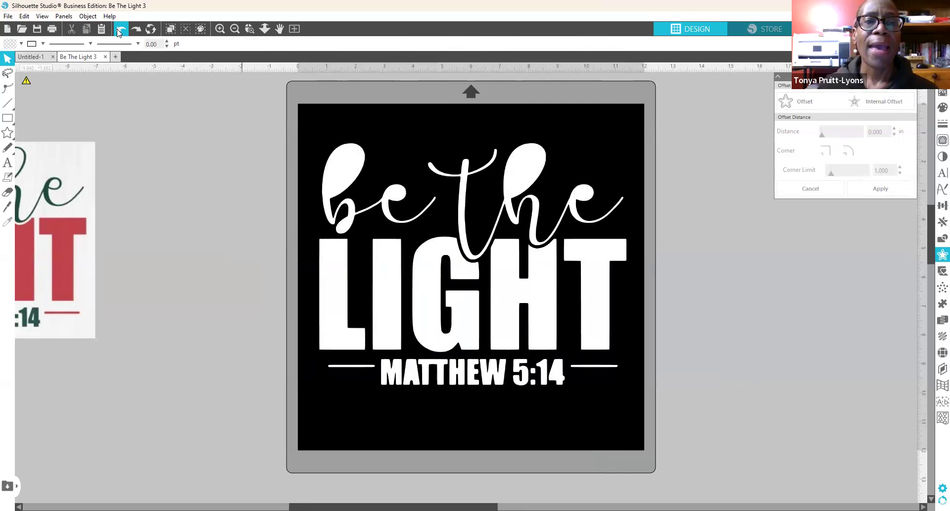
{"action": "left_click", "coordinate": [119, 32]}
{"action": "left_click", "coordinate": [119, 32]}
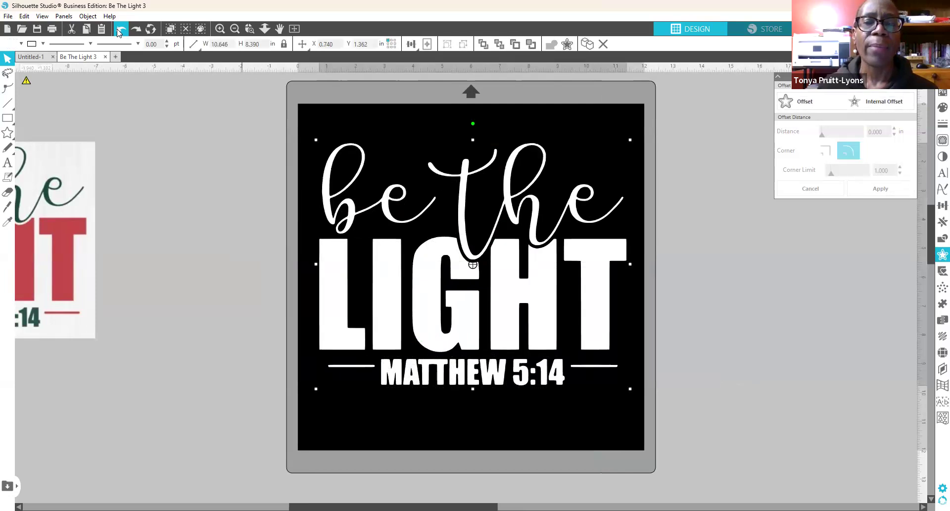
{"action": "left_click", "coordinate": [119, 32]}
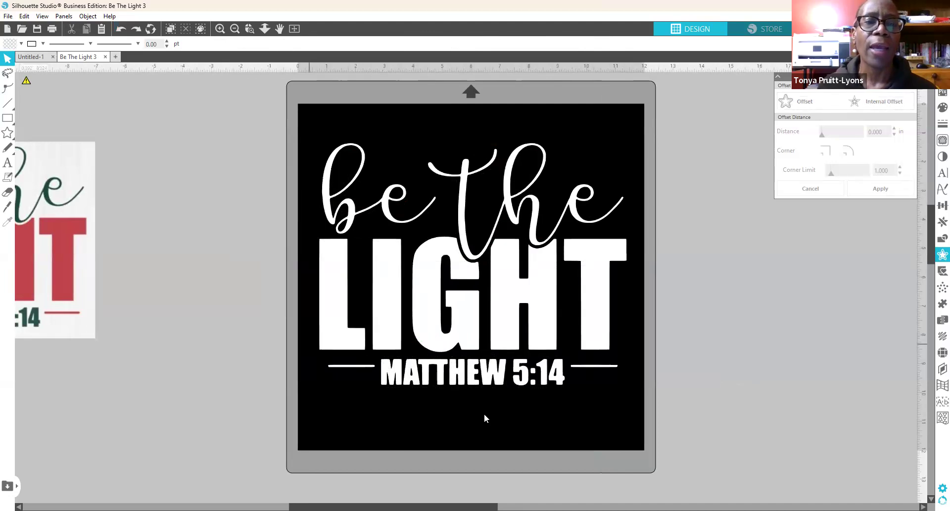
Step: Shift the whole Be the Light design slightly up and right on the mat
{"action": "left_click_drag", "start_coordinate": [396, 361], "coordinate": [399, 301]}
{"action": "key", "text": "Escape"}
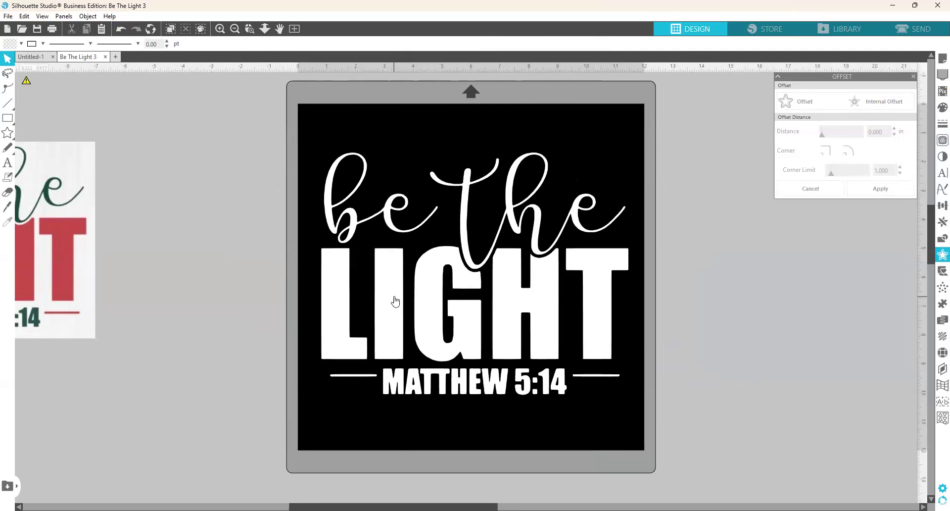
{"action": "left_click", "coordinate": [395, 301]}
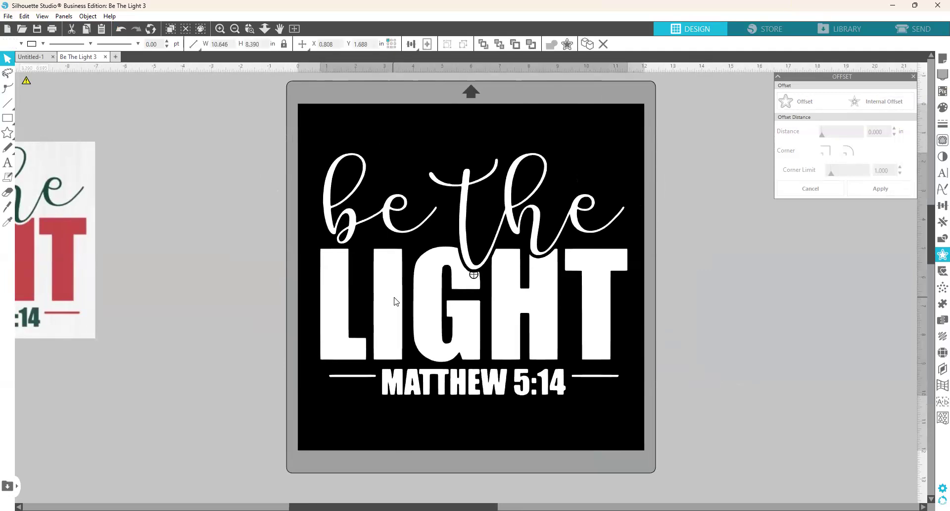
{"action": "left_click_drag", "start_coordinate": [390, 300], "coordinate": [394, 300]}
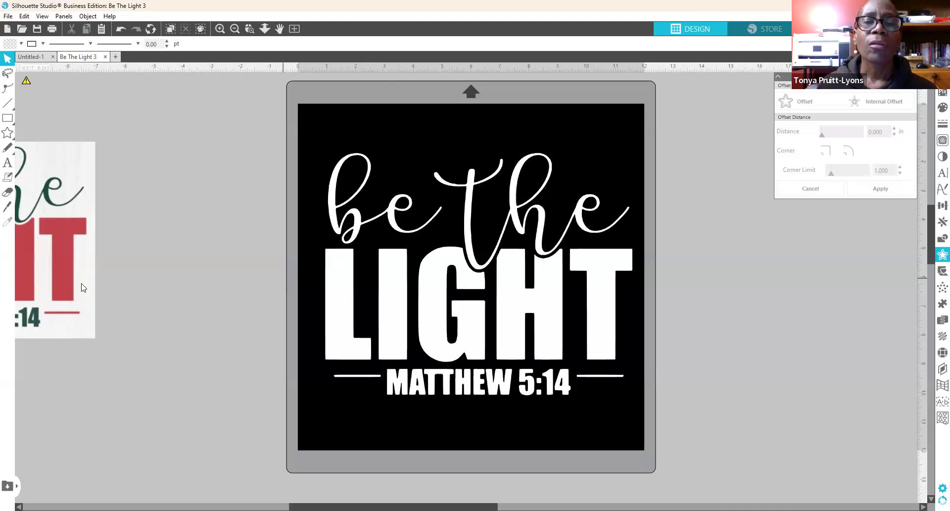
Step: Reposition the reference image beside the design and reselect the design
{"action": "left_click_drag", "start_coordinate": [68, 277], "coordinate": [171, 312]}
{"action": "left_click_drag", "start_coordinate": [167, 311], "coordinate": [145, 304]}
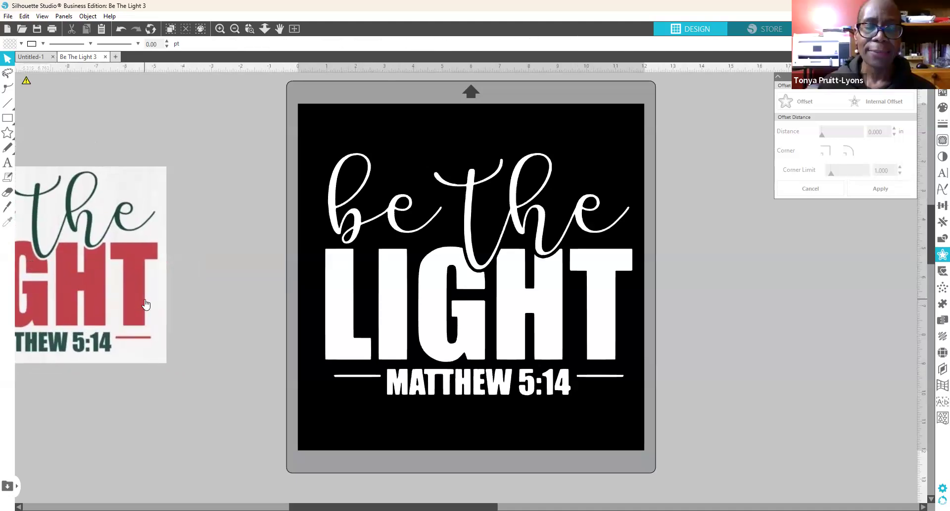
{"action": "mouse_move", "coordinate": [391, 309]}
{"action": "left_mouse_down"}
{"action": "mouse_move", "coordinate": [388, 290]}
{"action": "mouse_move", "coordinate": [393, 315]}
{"action": "left_mouse_up"}
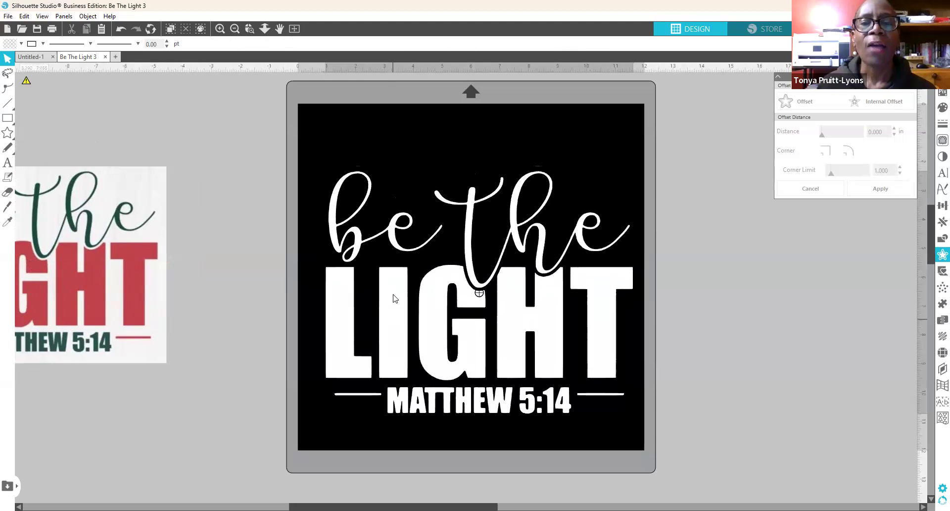
{"action": "key", "text": "ctrl+z"}
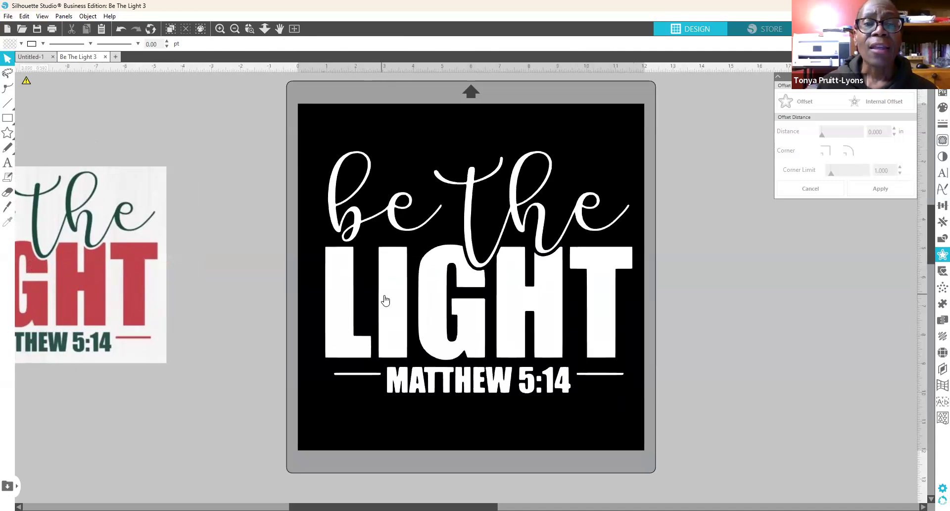
{"action": "left_click", "coordinate": [394, 305]}
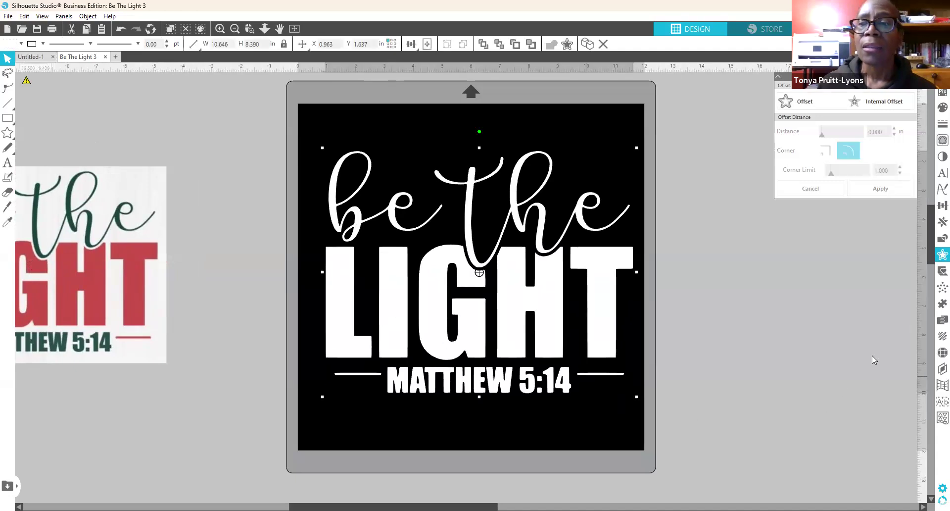
Step: Preview a 10ss rhinestone Edge outline on the design, then set the effect to None
{"action": "left_click", "coordinate": [937, 355]}
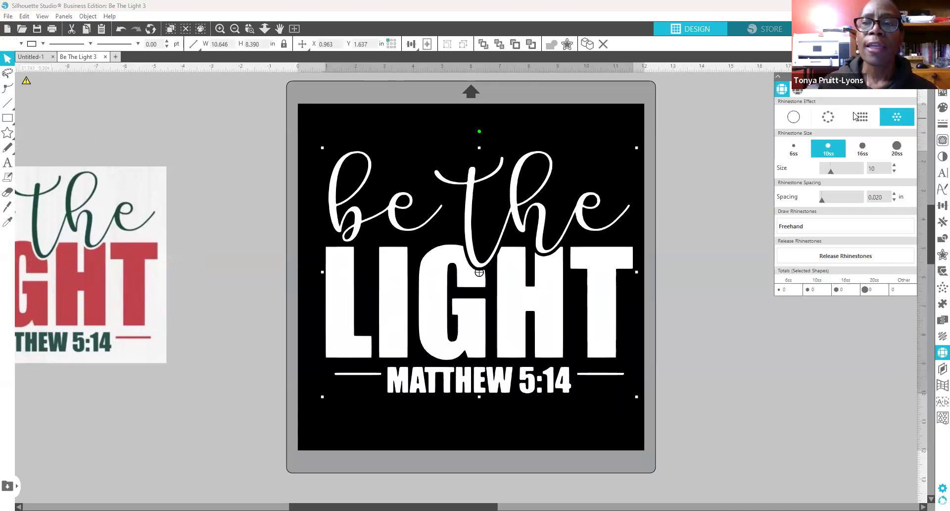
{"action": "left_click", "coordinate": [811, 145]}
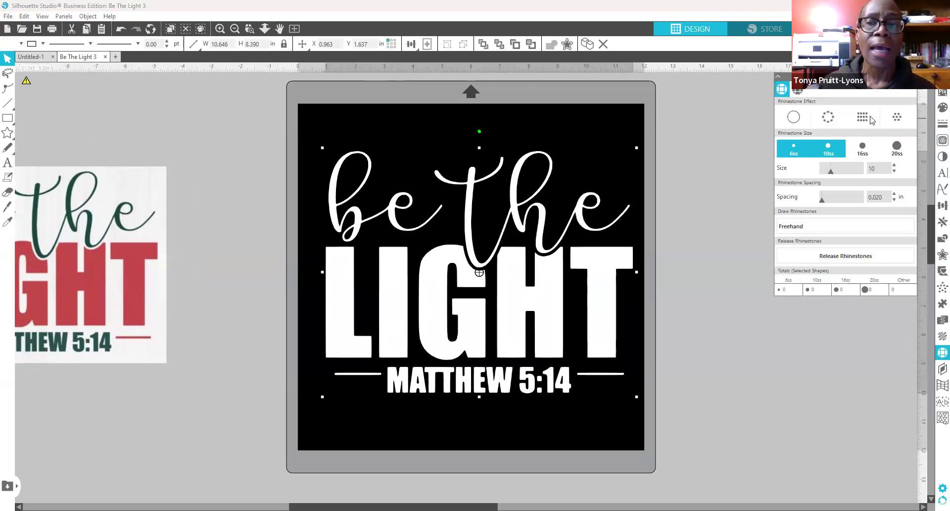
{"action": "left_click", "coordinate": [829, 116]}
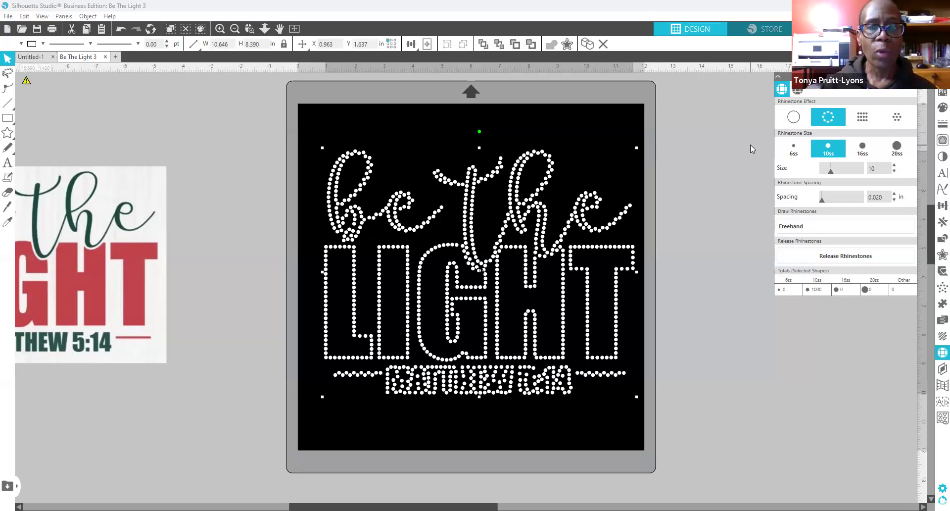
{"action": "left_click", "coordinate": [794, 118]}
{"action": "left_click", "coordinate": [794, 118]}
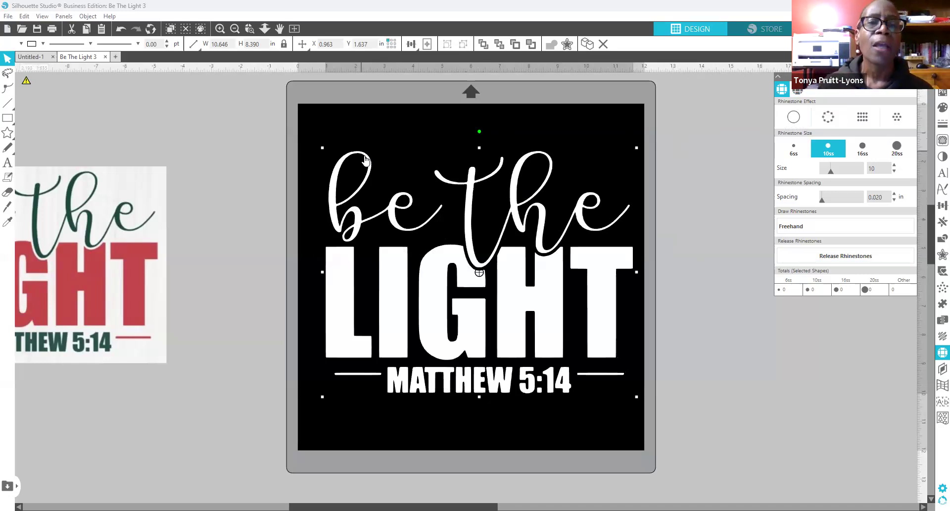
Step: Release the design's compound path and select 'be' and 'the' individually
{"action": "right_click", "coordinate": [395, 226]}
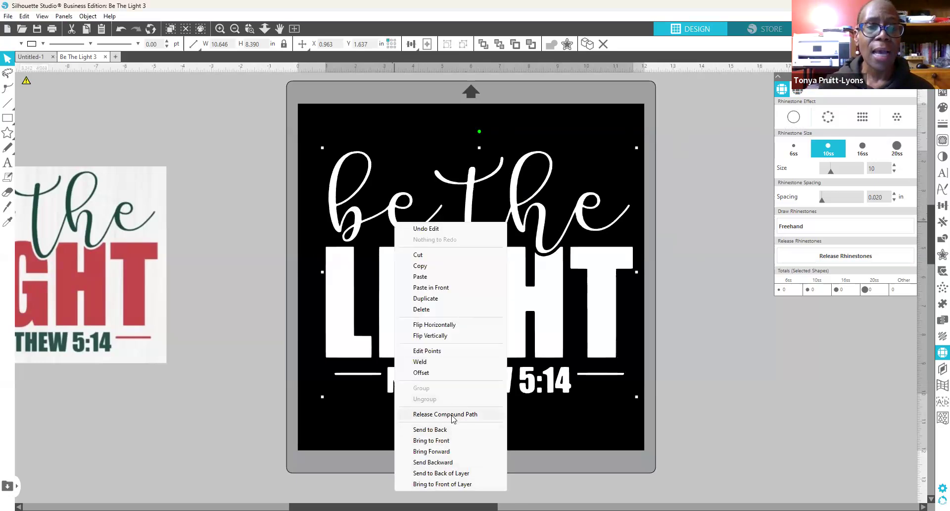
{"action": "left_click", "coordinate": [452, 415]}
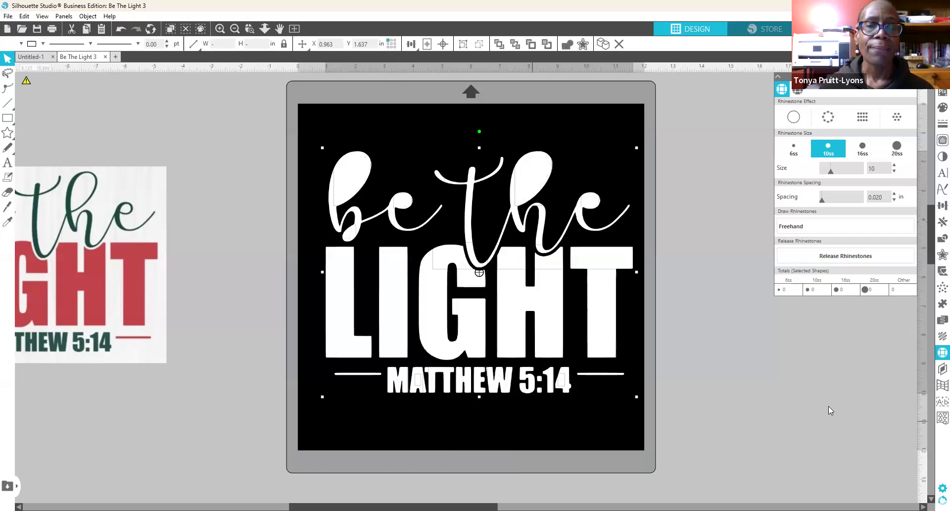
{"action": "left_click", "coordinate": [706, 181]}
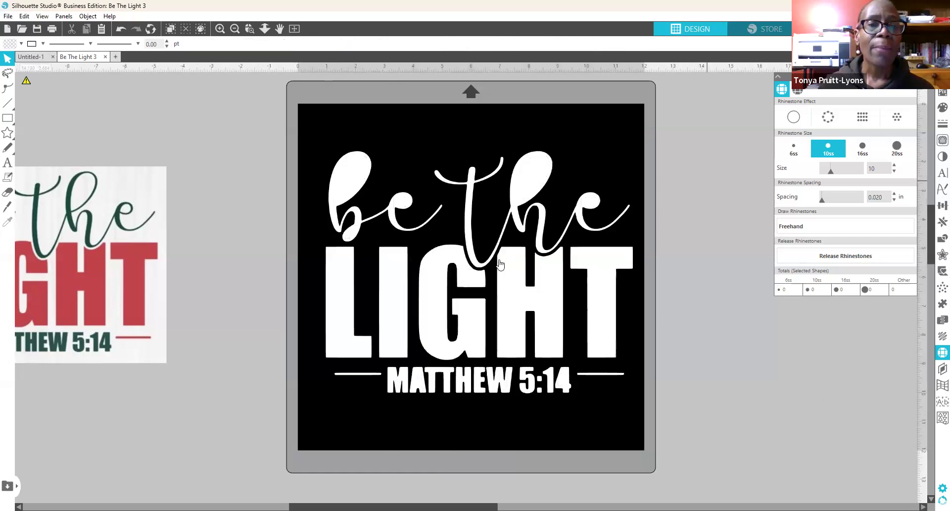
{"action": "left_click", "coordinate": [382, 216]}
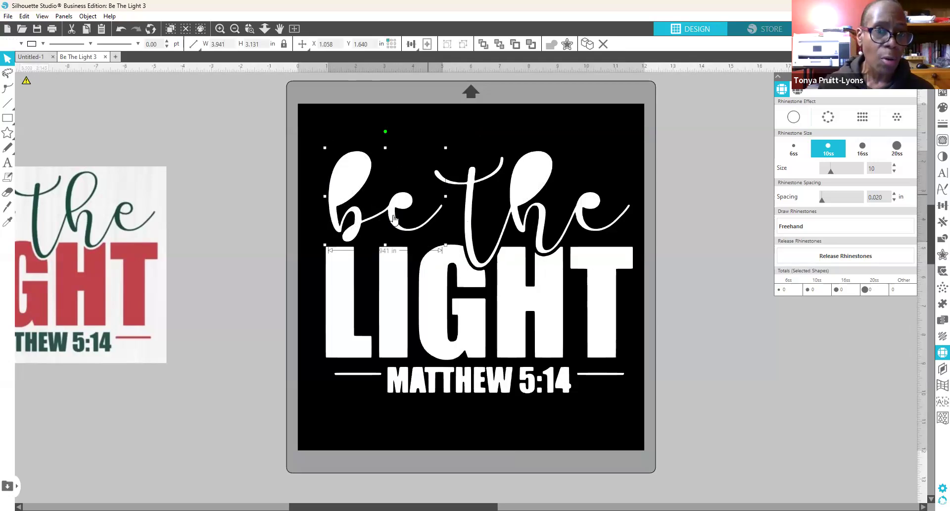
{"action": "left_click", "coordinate": [543, 235]}
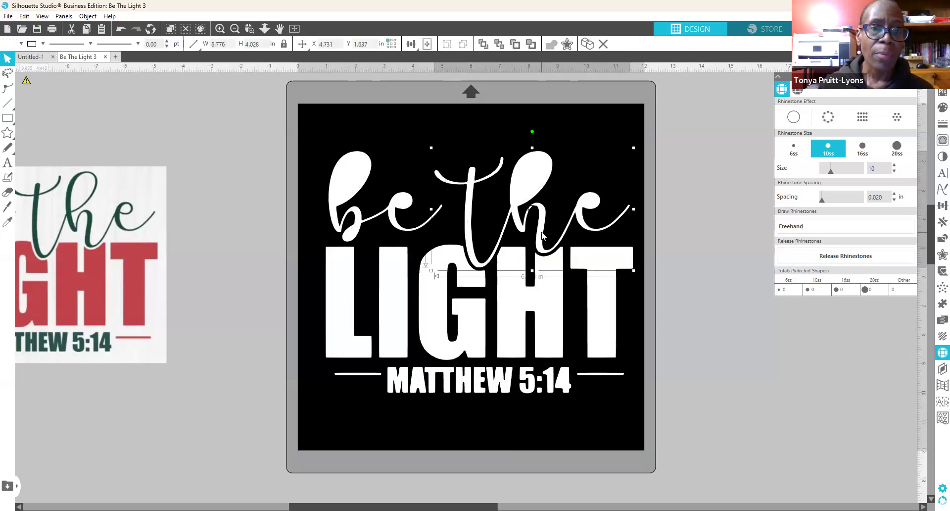
Step: Check each letter of LIGHT and MATTHEW, then marquee-select several pieces
{"action": "left_click", "coordinate": [335, 347]}
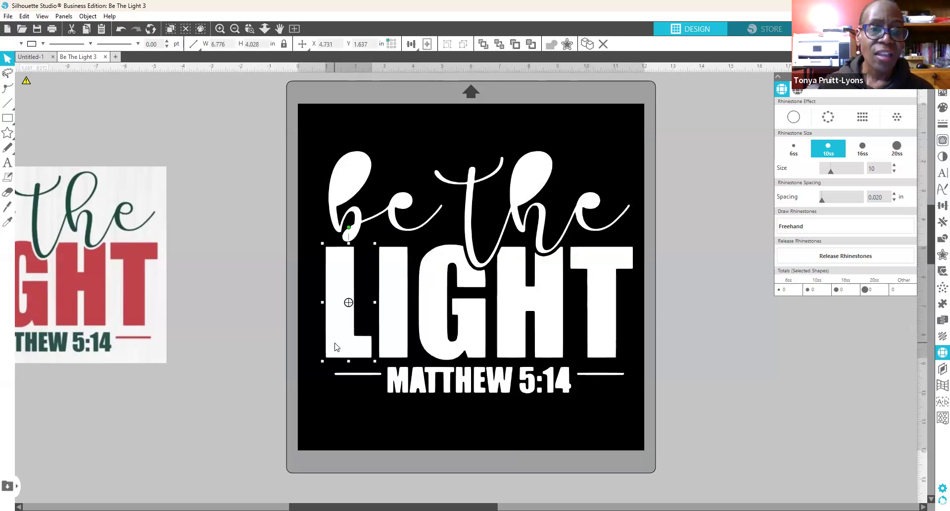
{"action": "left_click", "coordinate": [395, 345]}
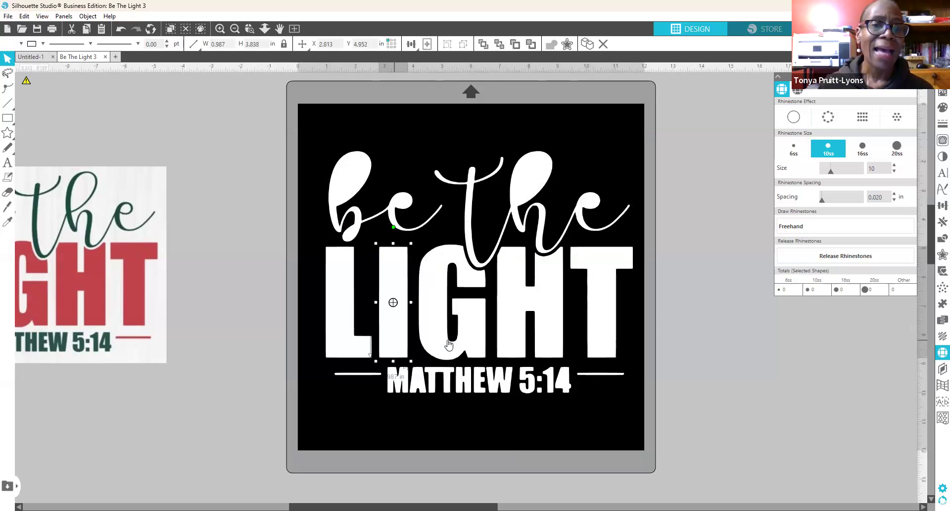
{"action": "left_click", "coordinate": [449, 345]}
{"action": "left_click", "coordinate": [528, 341]}
{"action": "left_click", "coordinate": [598, 339]}
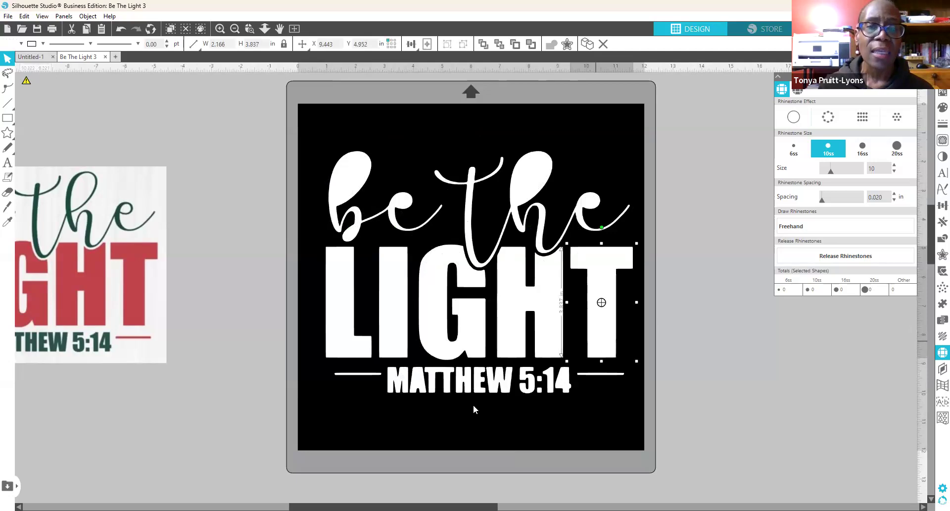
{"action": "left_click", "coordinate": [395, 389]}
{"action": "left_click", "coordinate": [418, 390]}
{"action": "left_click", "coordinate": [444, 390]}
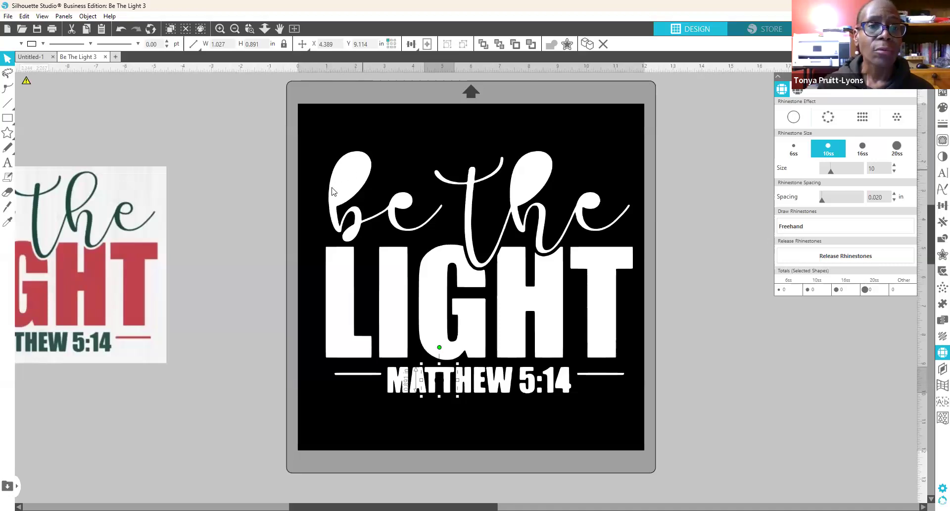
{"action": "left_click", "coordinate": [309, 132]}
{"action": "left_click_drag", "start_coordinate": [307, 131], "coordinate": [440, 239]}
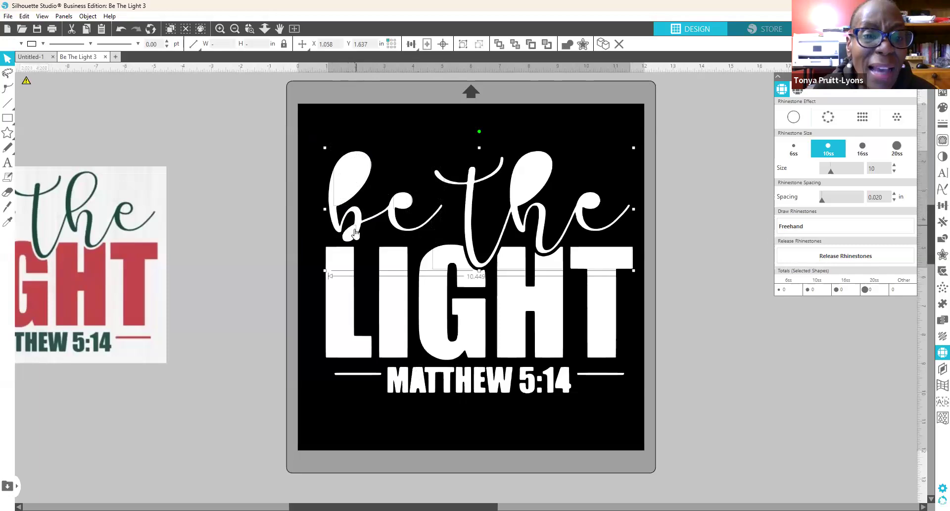
Step: Rejoin the selected shapes into one compound path, then check the selection of the lettering
{"action": "right_click", "coordinate": [398, 203]}
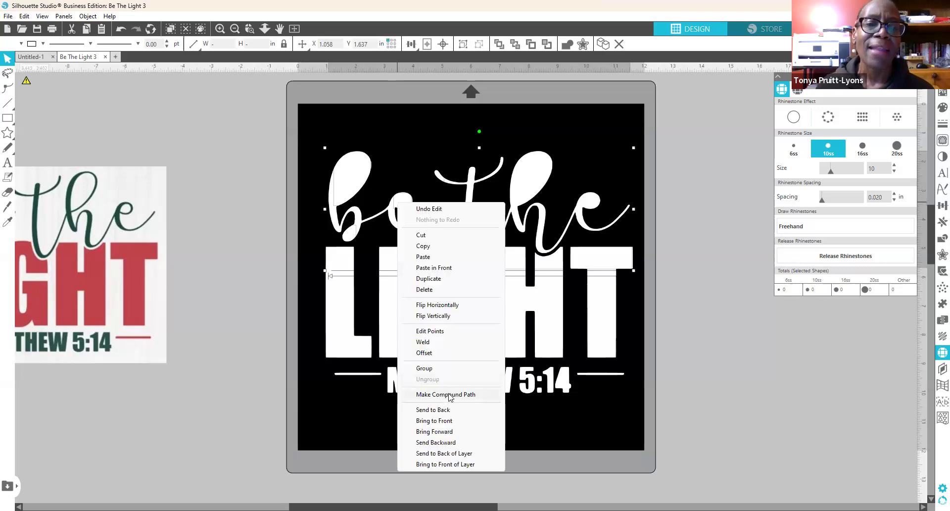
{"action": "left_click", "coordinate": [448, 394]}
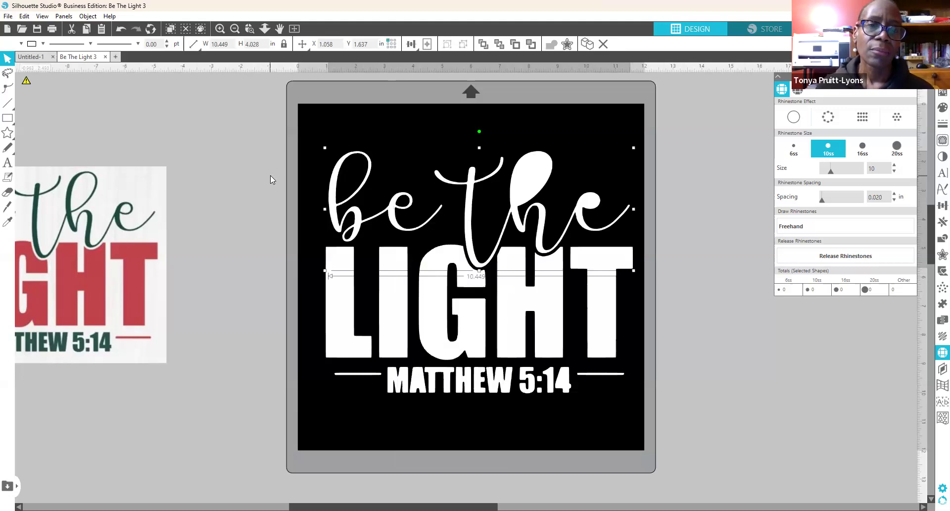
{"action": "left_click", "coordinate": [239, 160]}
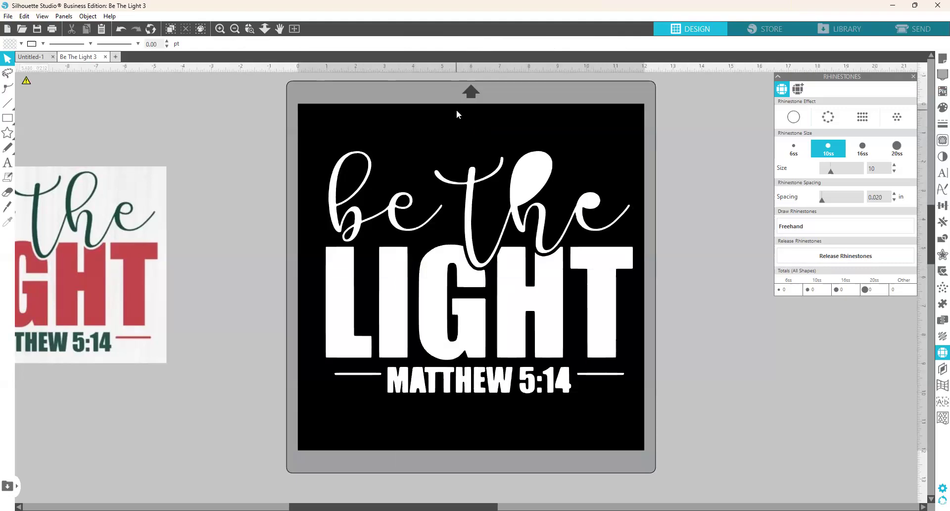
{"action": "left_click_drag", "start_coordinate": [447, 118], "coordinate": [630, 236]}
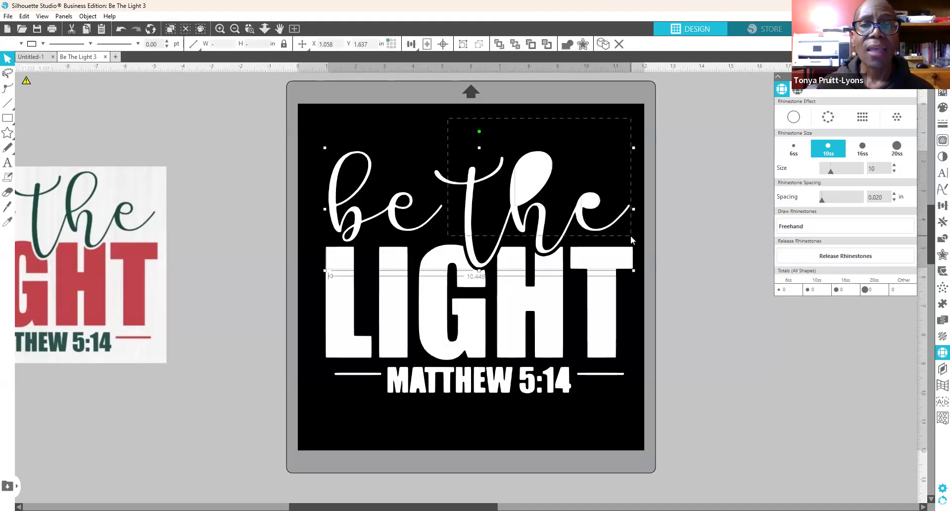
{"action": "left_click_drag", "start_coordinate": [630, 236], "coordinate": [631, 235]}
{"action": "left_click", "coordinate": [732, 292]}
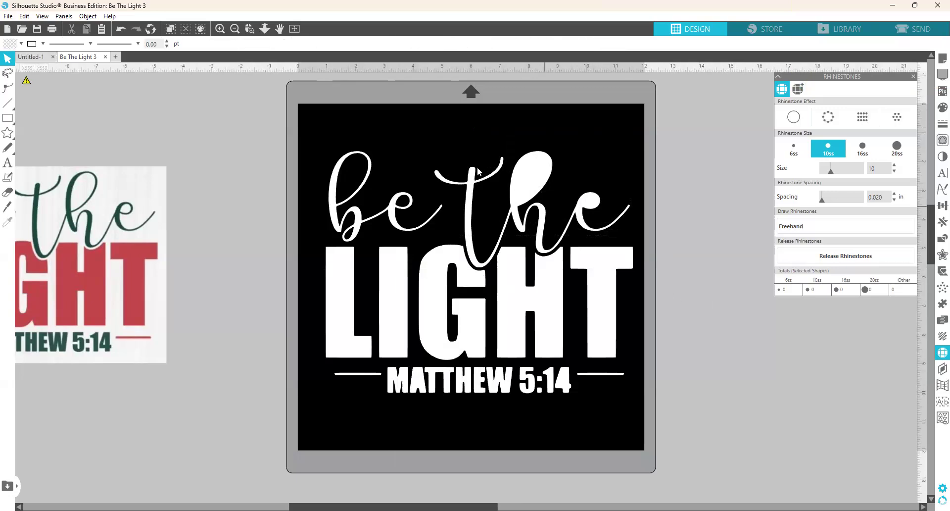
{"action": "left_click_drag", "start_coordinate": [455, 138], "coordinate": [554, 192]}
{"action": "left_click", "coordinate": [606, 291]}
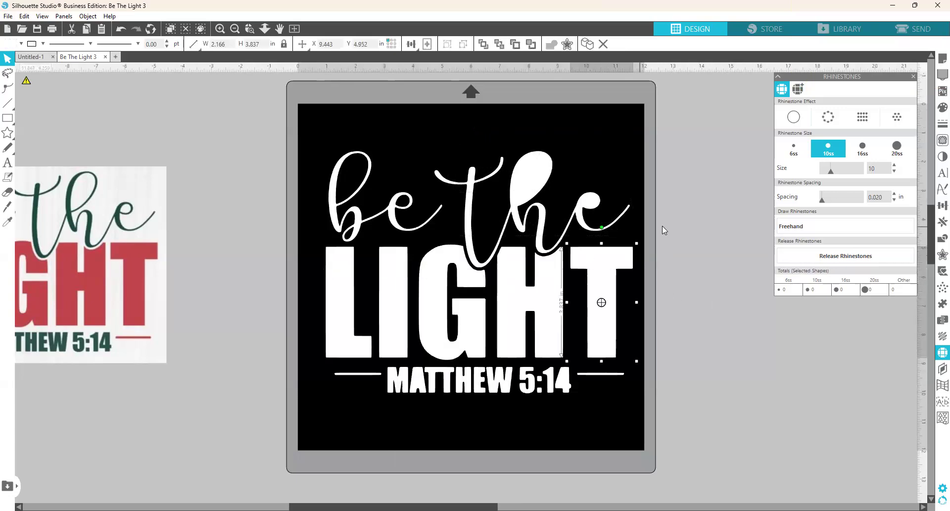
{"action": "left_click", "coordinate": [685, 229]}
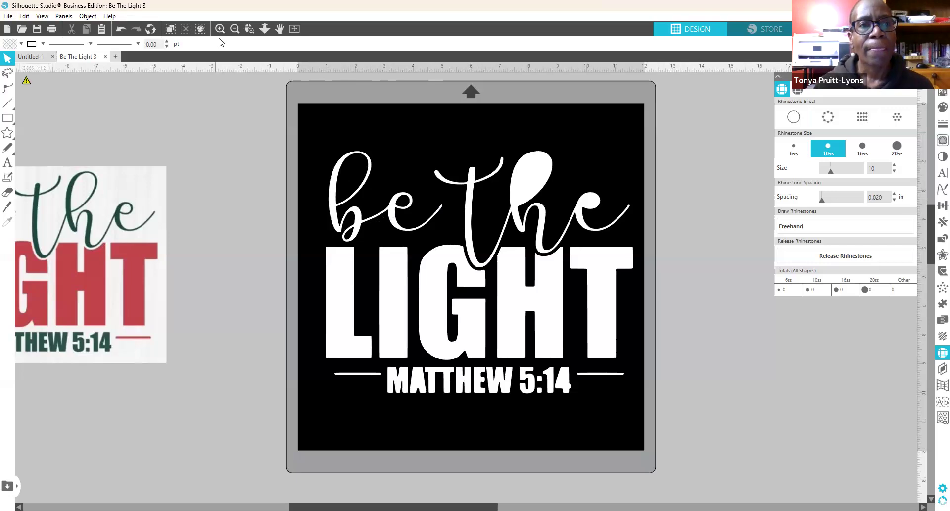
Step: Undo the recent edits until the b and h loops in the lettering are open again
{"action": "left_click", "coordinate": [122, 29]}
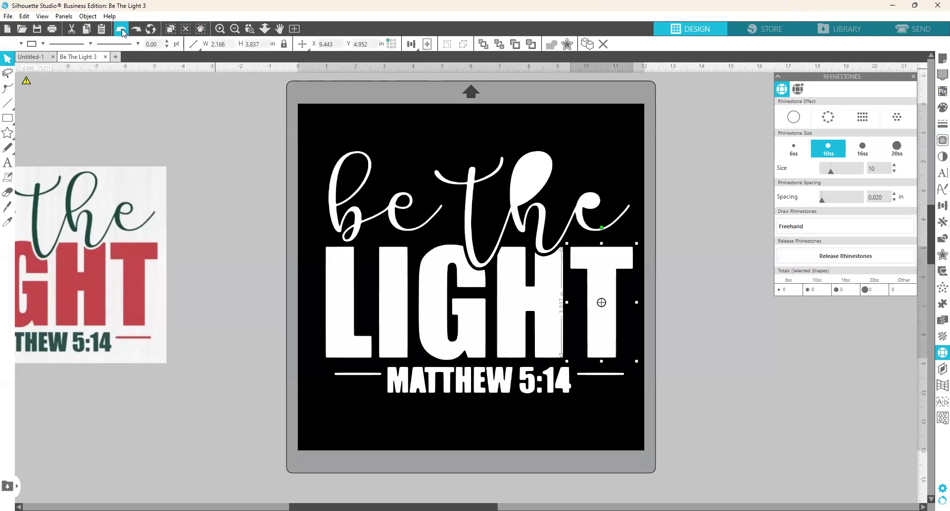
{"action": "left_click", "coordinate": [122, 29]}
{"action": "left_click", "coordinate": [122, 29]}
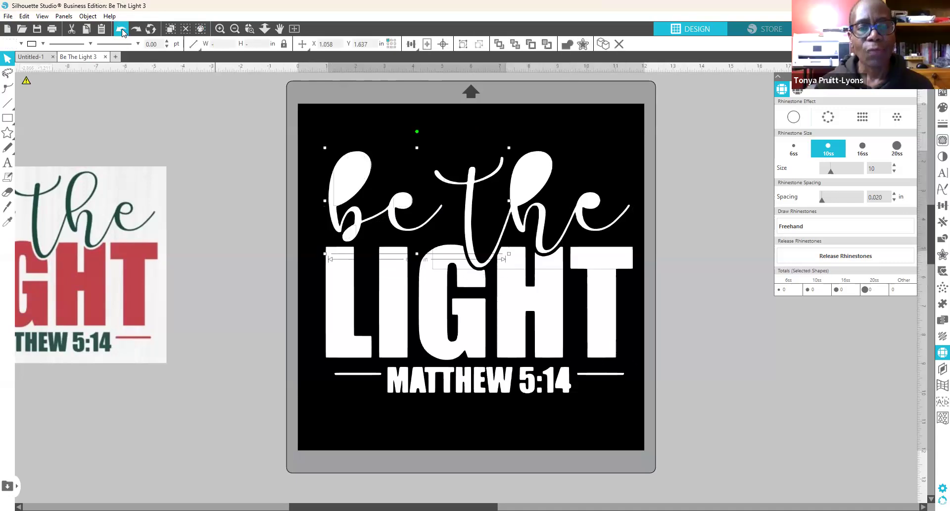
{"action": "left_click", "coordinate": [122, 28]}
{"action": "left_click", "coordinate": [122, 30]}
{"action": "left_click", "coordinate": [123, 30]}
{"action": "left_click", "coordinate": [122, 30]}
{"action": "left_click", "coordinate": [122, 29]}
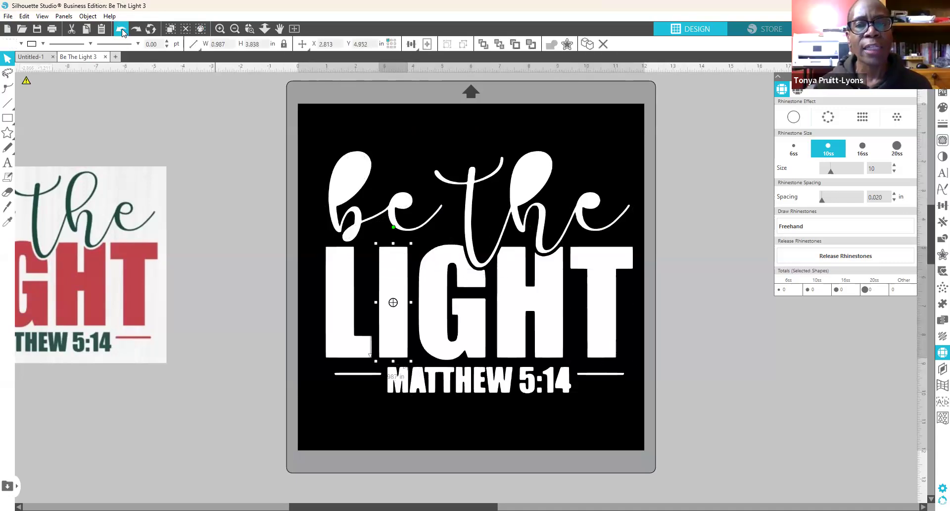
{"action": "left_click", "coordinate": [122, 29]}
{"action": "left_click", "coordinate": [122, 30]}
{"action": "left_click", "coordinate": [122, 30]}
{"action": "left_click", "coordinate": [122, 30]}
{"action": "left_click", "coordinate": [122, 28]}
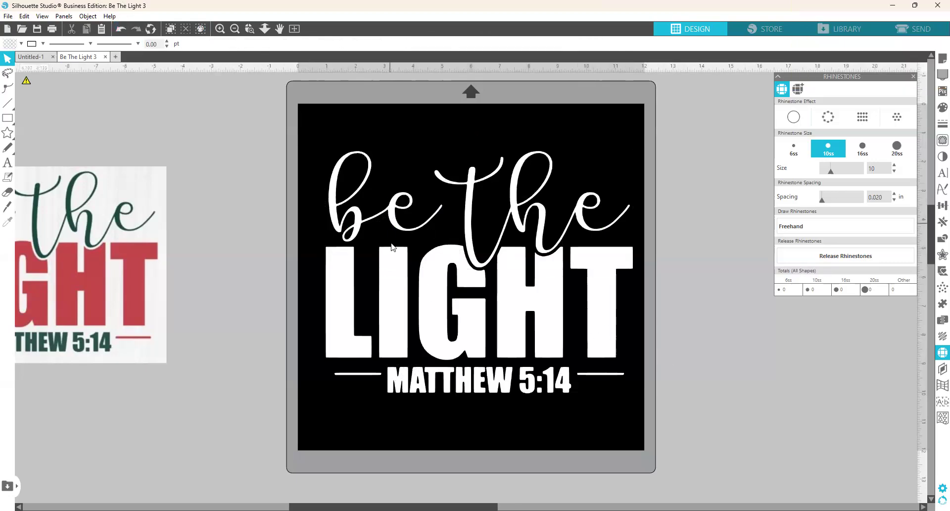
Step: Shift the whole be the LIGHT design slightly left on the mat
{"action": "left_click", "coordinate": [424, 266]}
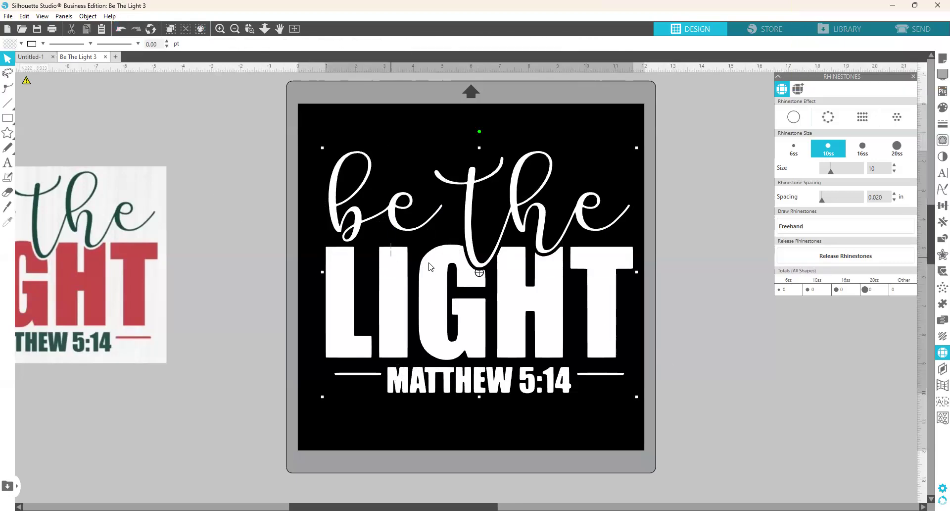
{"action": "left_click", "coordinate": [624, 287]}
{"action": "left_click_drag", "start_coordinate": [599, 283], "coordinate": [605, 285]}
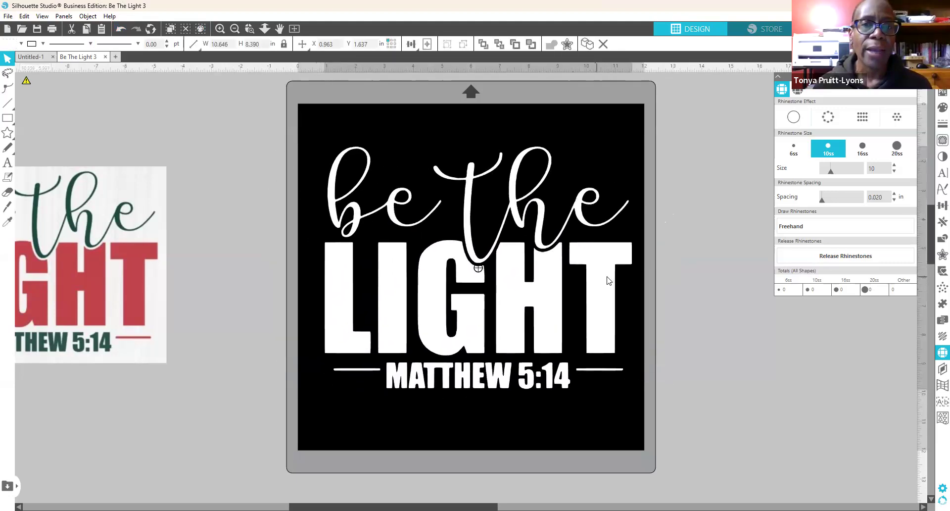
{"action": "left_click_drag", "start_coordinate": [608, 276], "coordinate": [619, 276]}
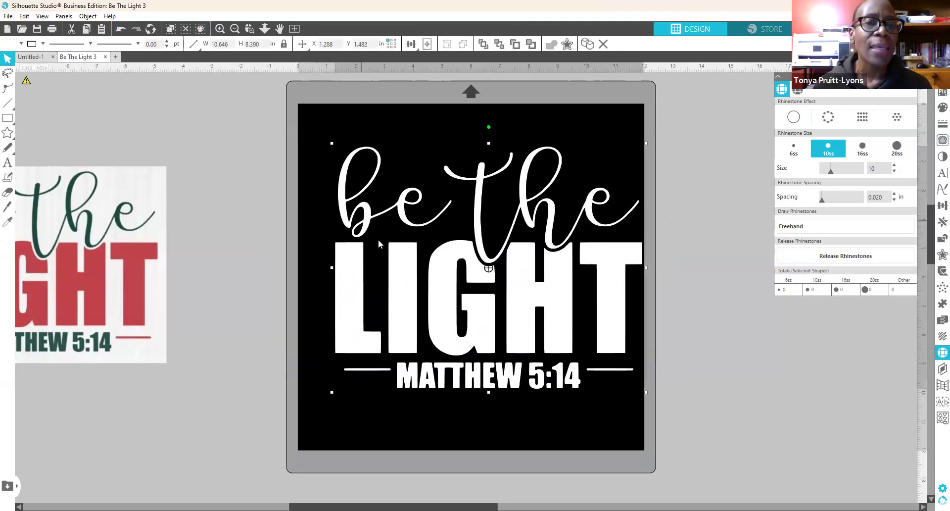
{"action": "left_click_drag", "start_coordinate": [399, 272], "coordinate": [393, 262]}
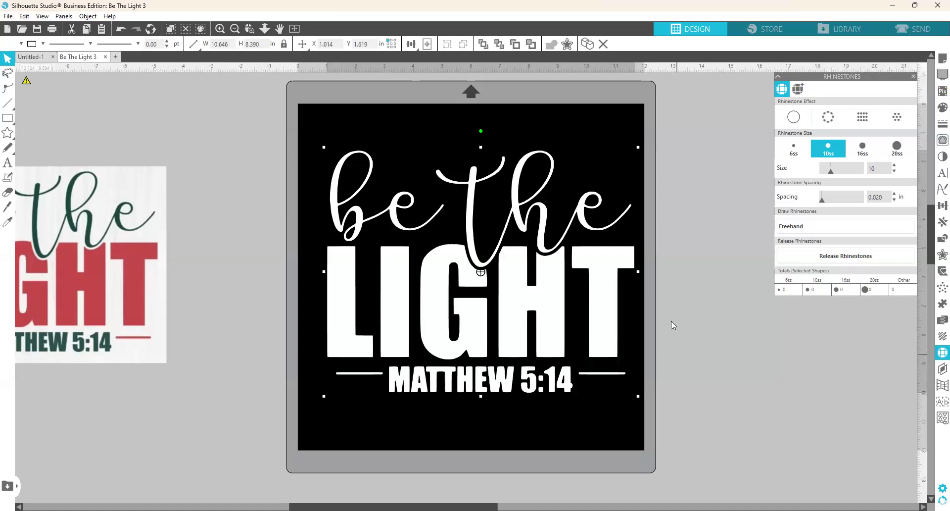
{"action": "left_click", "coordinate": [687, 363]}
{"action": "left_click_drag", "start_coordinate": [598, 328], "coordinate": [594, 330]}
{"action": "left_click", "coordinate": [665, 349]}
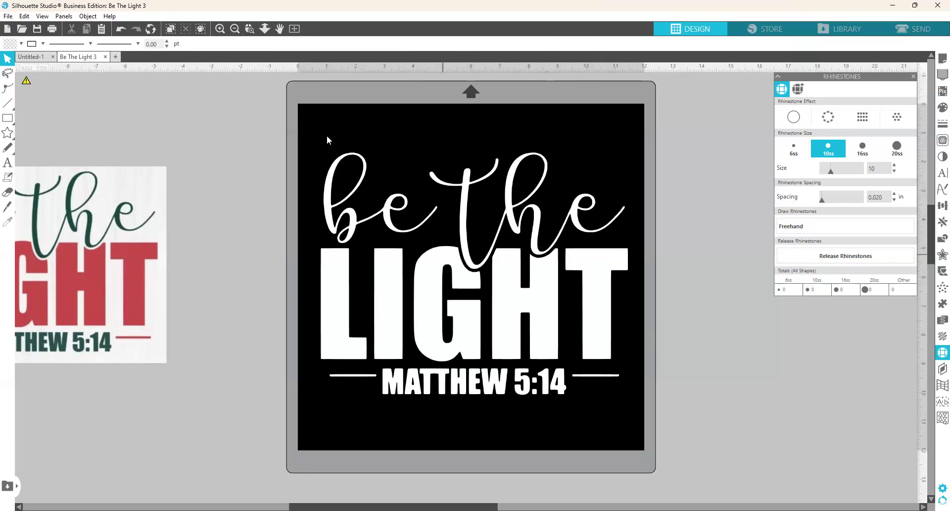
Step: Release the design's compound path into separate pieces
{"action": "left_click", "coordinate": [401, 302]}
{"action": "right_click", "coordinate": [401, 300]}
{"action": "left_click", "coordinate": [458, 221]}
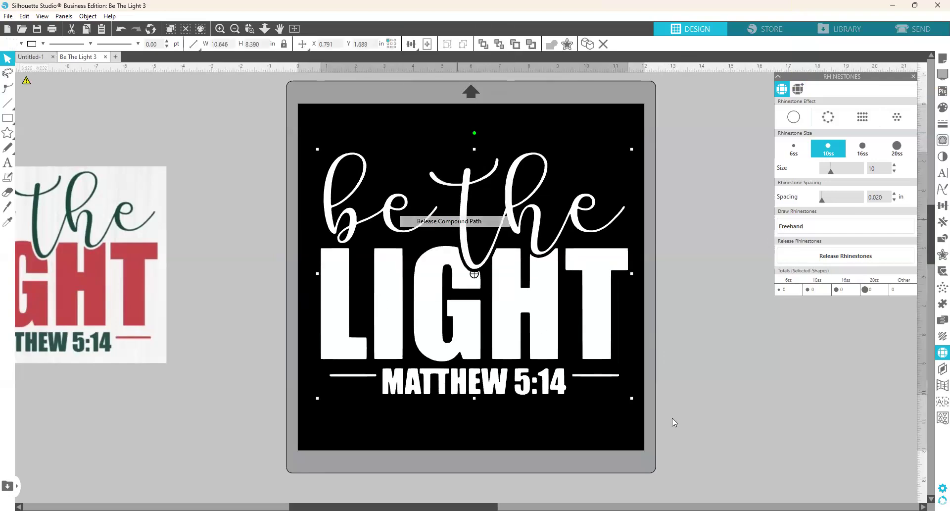
{"action": "left_click", "coordinate": [695, 272]}
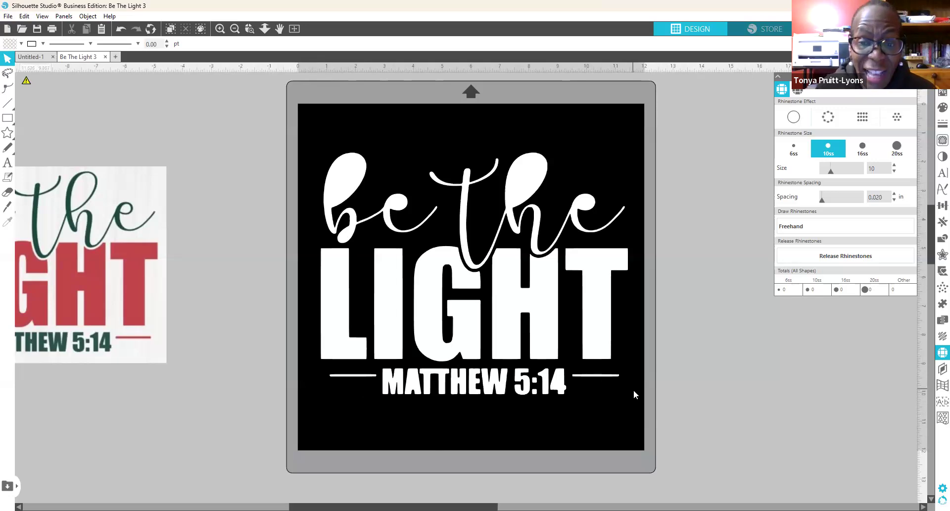
Step: Make MATTHEW 5:14 and its two side lines one compound path
{"action": "left_click_drag", "start_coordinate": [635, 390], "coordinate": [307, 372]}
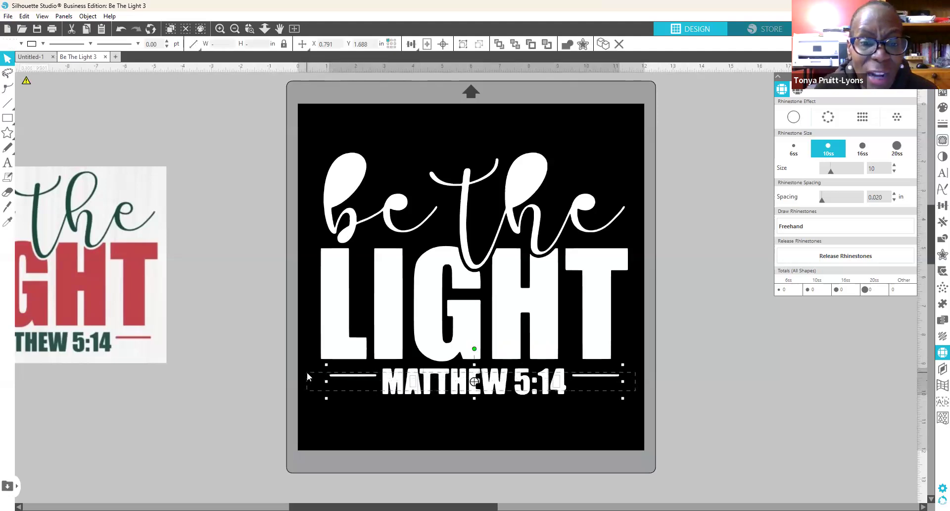
{"action": "left_click_drag", "start_coordinate": [307, 372], "coordinate": [307, 372]}
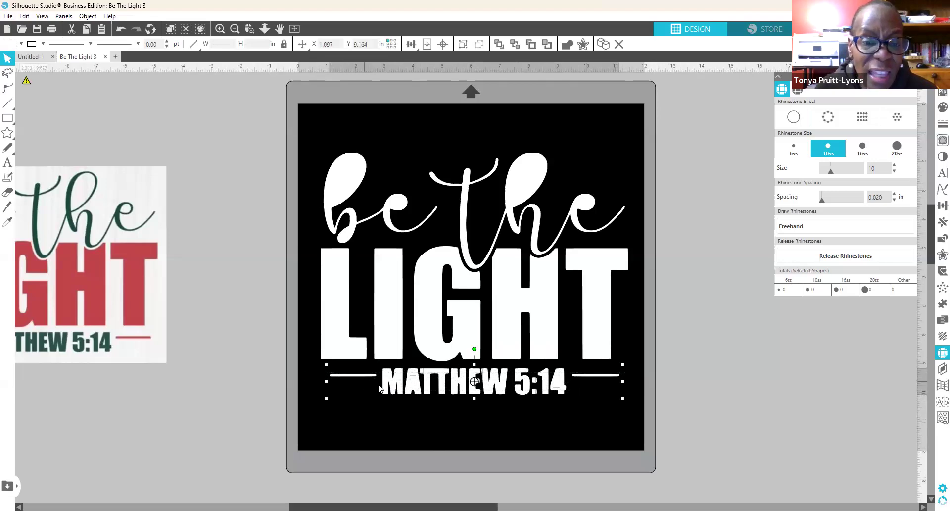
{"action": "right_click", "coordinate": [396, 391]}
{"action": "left_click", "coordinate": [466, 312]}
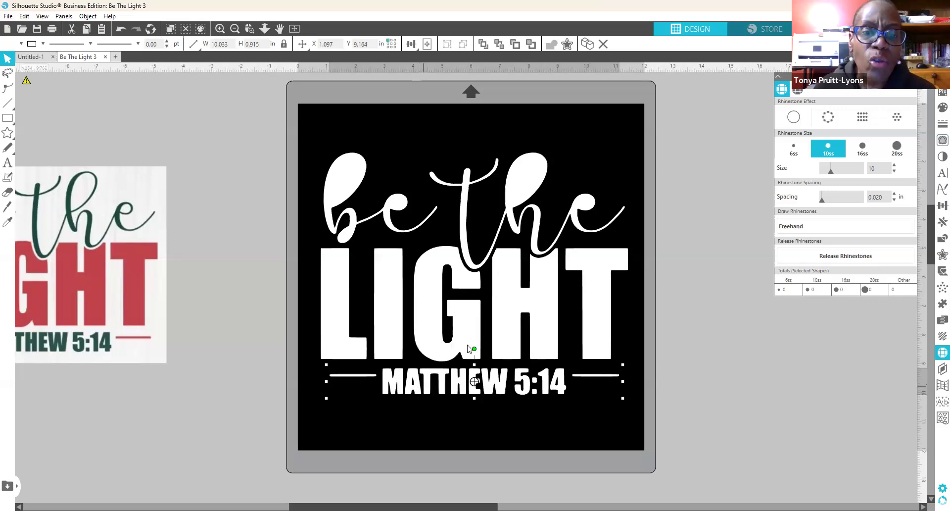
{"action": "right_click", "coordinate": [424, 388]}
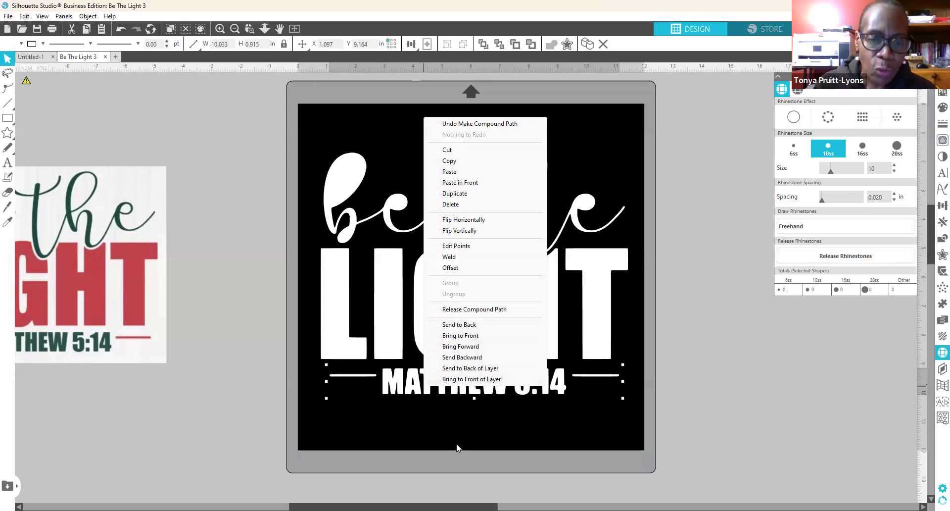
{"action": "left_click", "coordinate": [453, 412]}
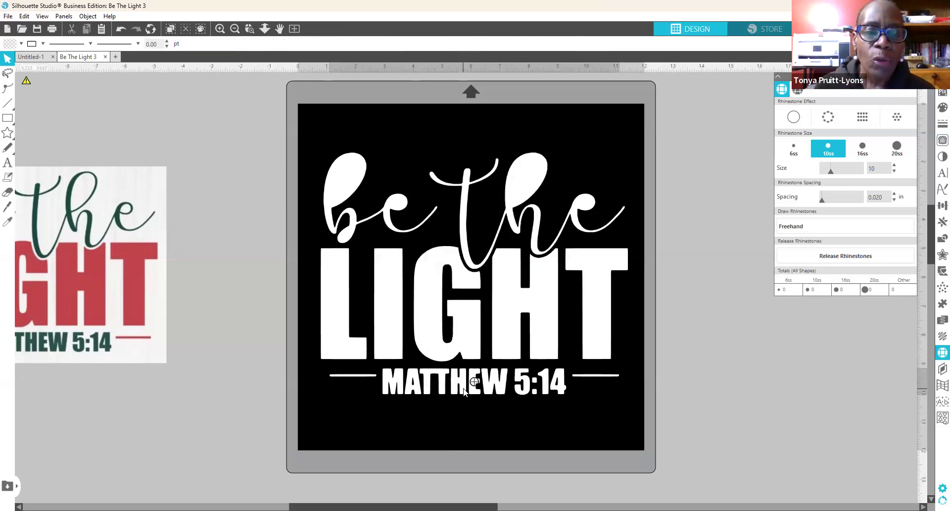
Step: Drag the MATTHEW 5:14 line off the mat to the right, then select the LIGHT letters
{"action": "left_click_drag", "start_coordinate": [464, 391], "coordinate": [893, 430]}
{"action": "left_click", "coordinate": [586, 402]}
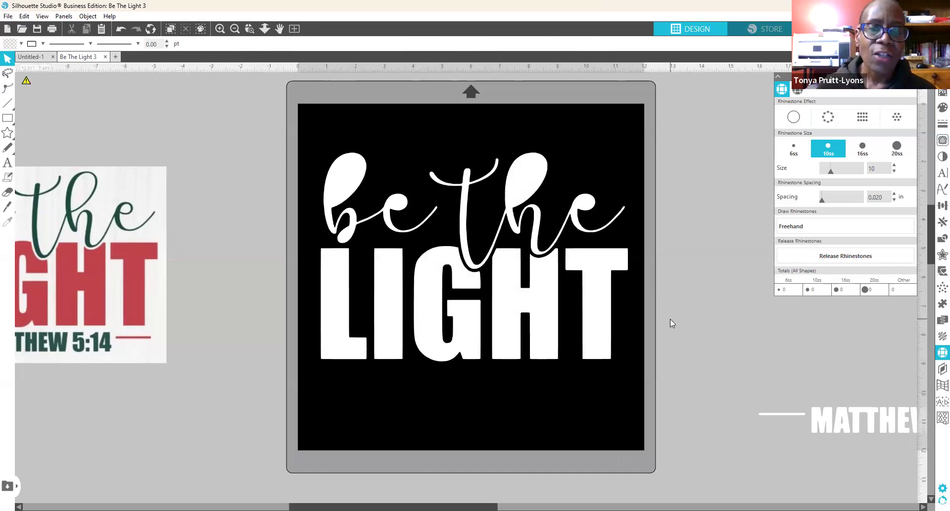
{"action": "left_click_drag", "start_coordinate": [676, 322], "coordinate": [296, 310]}
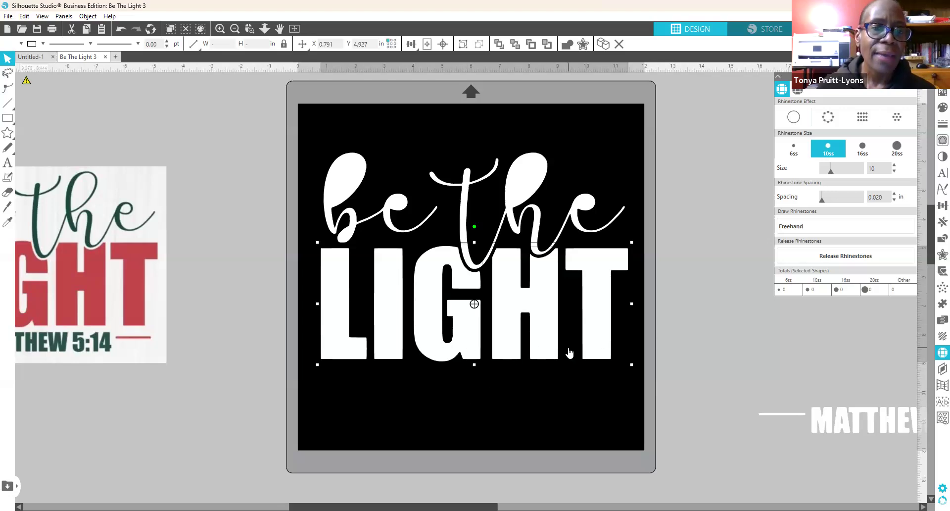
Step: Group the LIGHT letters and place them at the bottom of the mat
{"action": "right_click", "coordinate": [339, 331]}
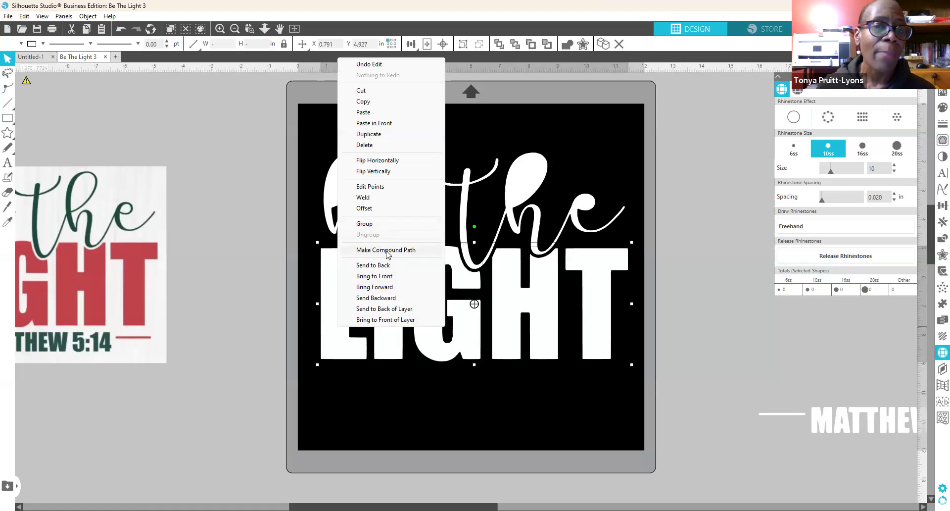
{"action": "left_click", "coordinate": [387, 226]}
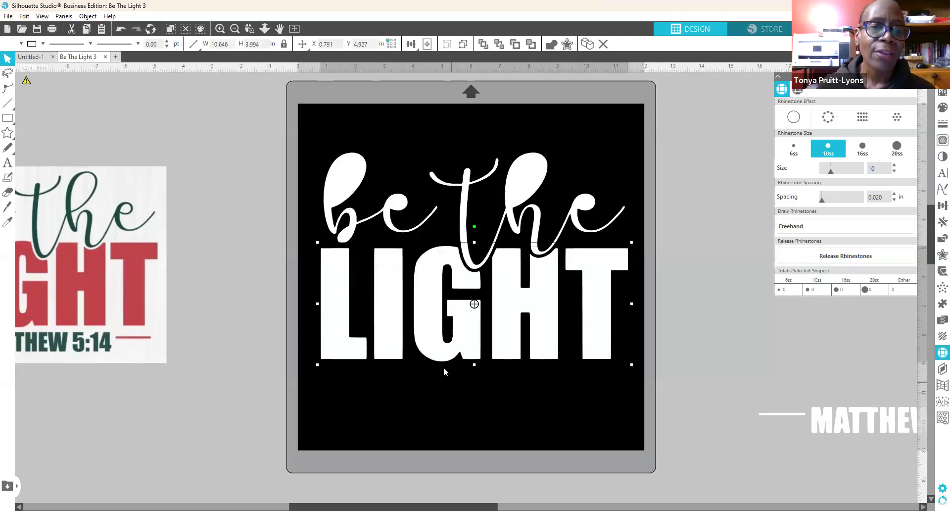
{"action": "left_click_drag", "start_coordinate": [442, 353], "coordinate": [463, 399]}
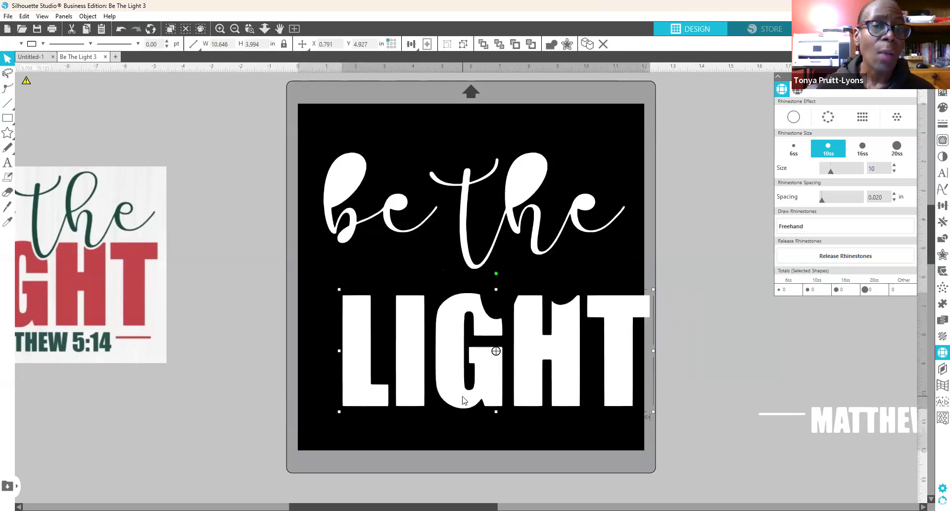
{"action": "left_click_drag", "start_coordinate": [463, 398], "coordinate": [438, 433]}
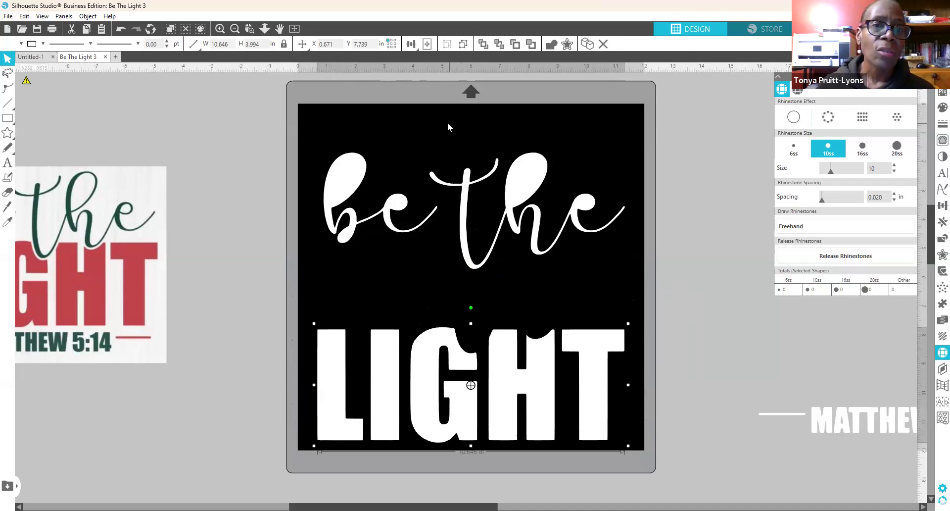
Step: Select the be the script words
{"action": "left_click_drag", "start_coordinate": [448, 124], "coordinate": [479, 194]}
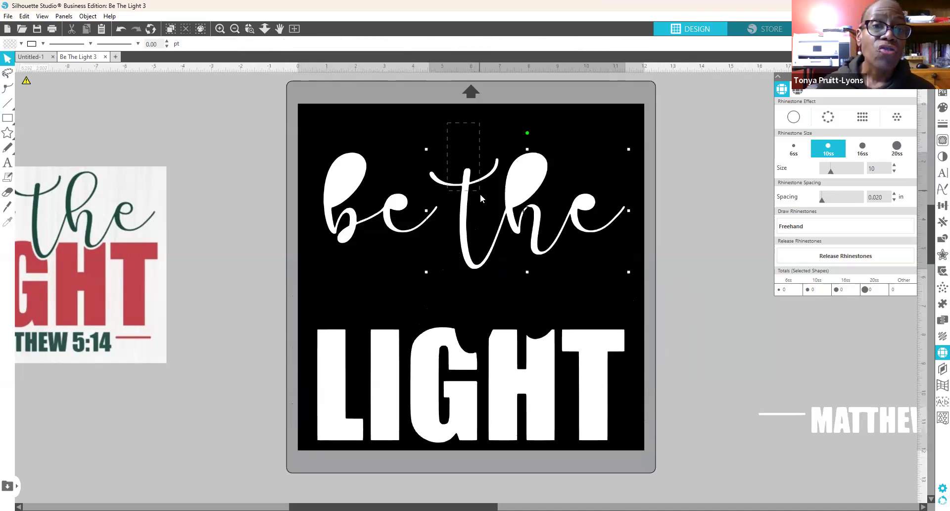
{"action": "left_click", "coordinate": [514, 200]}
{"action": "left_click_drag", "start_coordinate": [445, 120], "coordinate": [462, 186]}
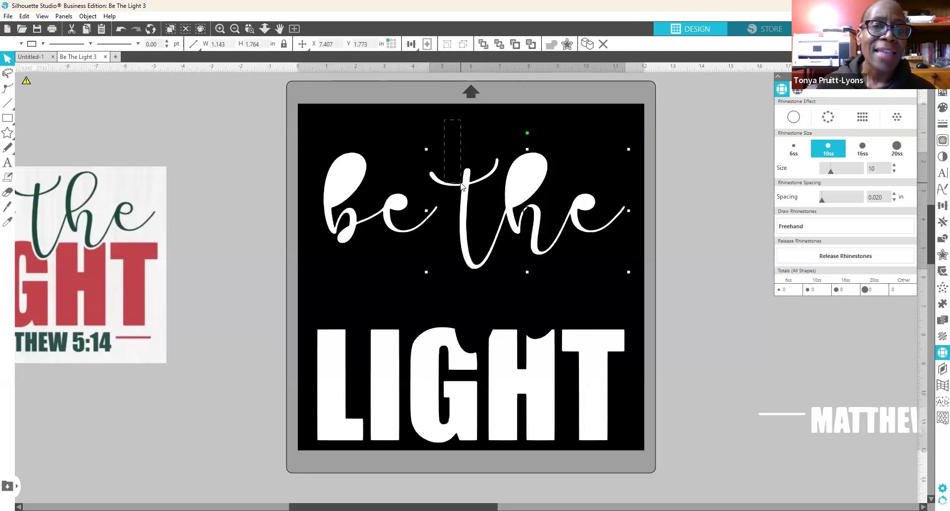
{"action": "left_click_drag", "start_coordinate": [461, 185], "coordinate": [645, 282]}
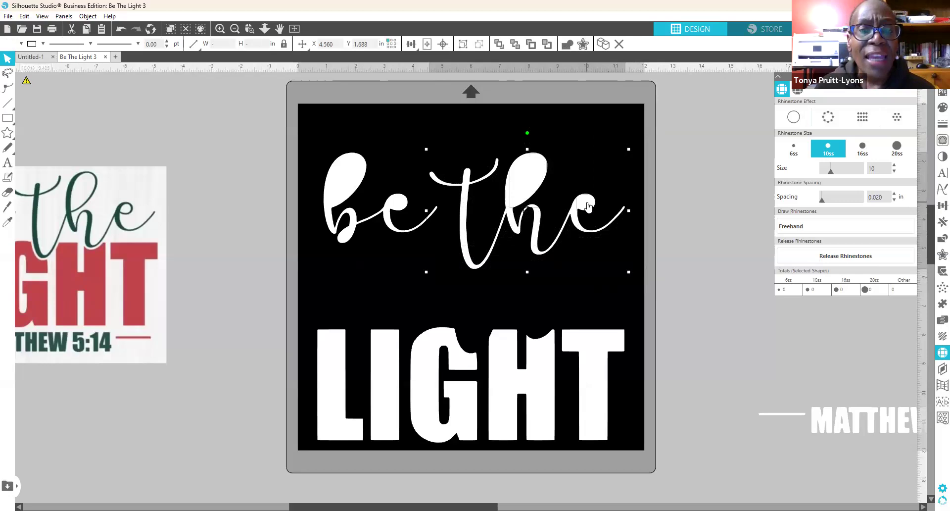
Step: Combine the be the script into one compound path
{"action": "right_click", "coordinate": [506, 212]}
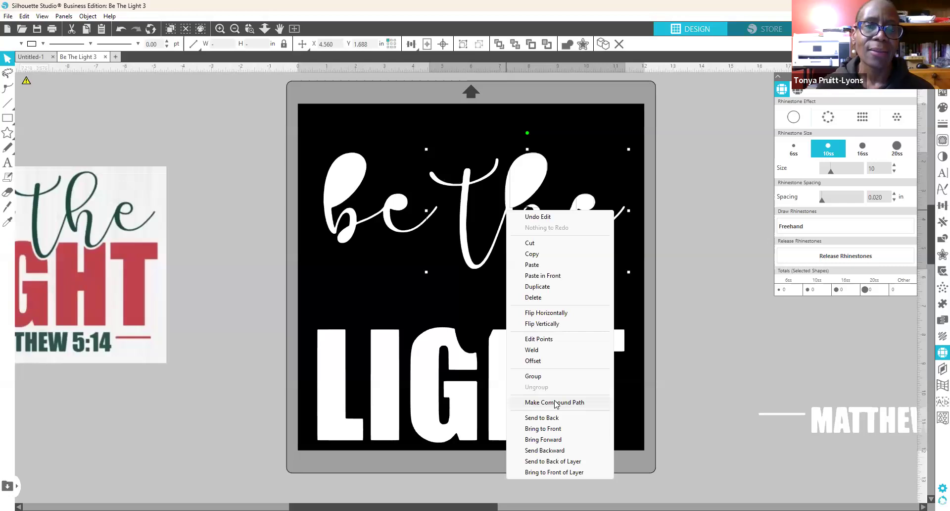
{"action": "left_click", "coordinate": [555, 402]}
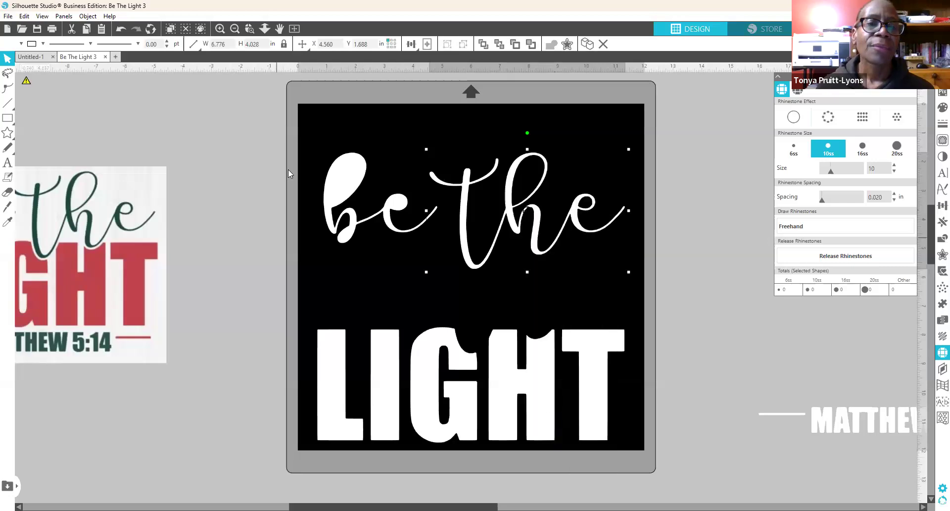
{"action": "left_click", "coordinate": [311, 132]}
Step: Make just the "be" letters a compound path so the b's bowl opens
{"action": "left_click_drag", "start_coordinate": [304, 129], "coordinate": [402, 248]}
{"action": "left_click_drag", "start_coordinate": [409, 250], "coordinate": [417, 250]}
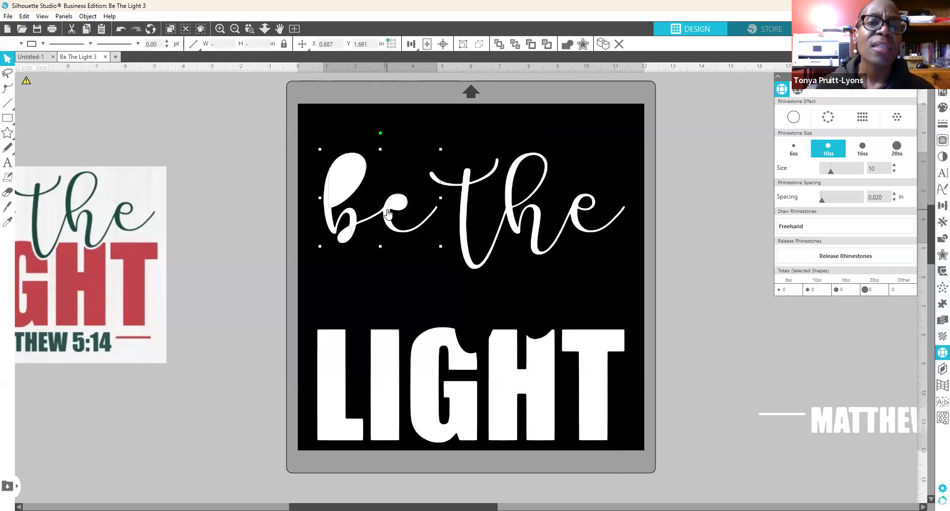
{"action": "right_click", "coordinate": [387, 210]}
{"action": "left_click", "coordinate": [433, 400]}
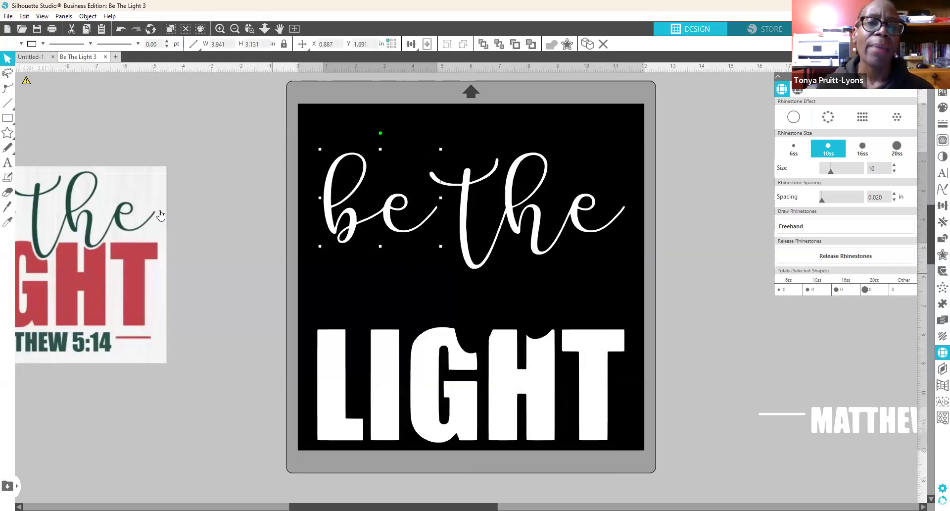
{"action": "left_click", "coordinate": [217, 183]}
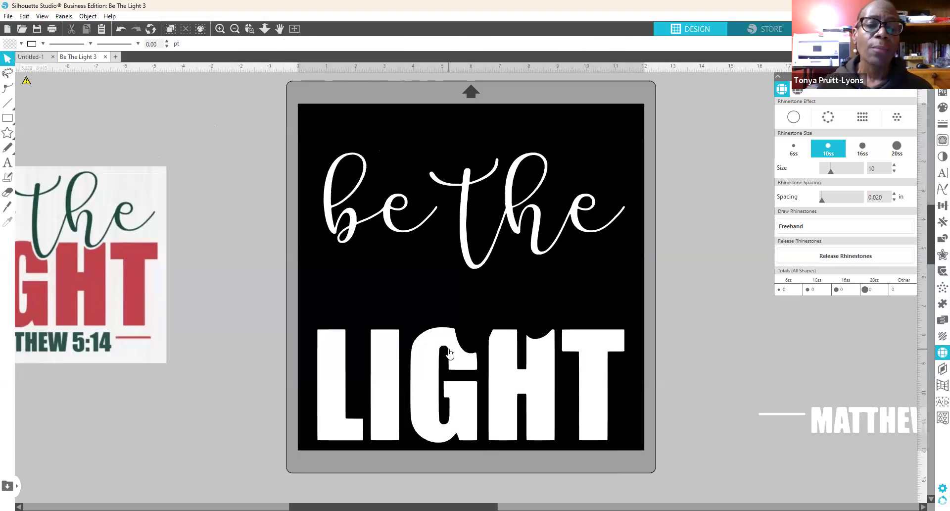
Step: Move LIGHT up to sit just under the "be the" script
{"action": "left_click_drag", "start_coordinate": [458, 366], "coordinate": [460, 329]}
{"action": "left_click", "coordinate": [456, 251]}
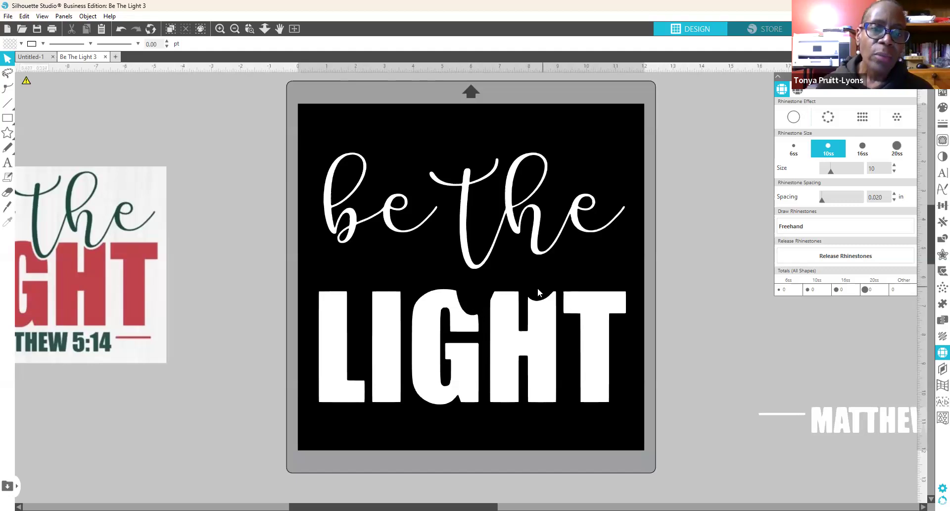
{"action": "left_click_drag", "start_coordinate": [542, 365], "coordinate": [544, 322]}
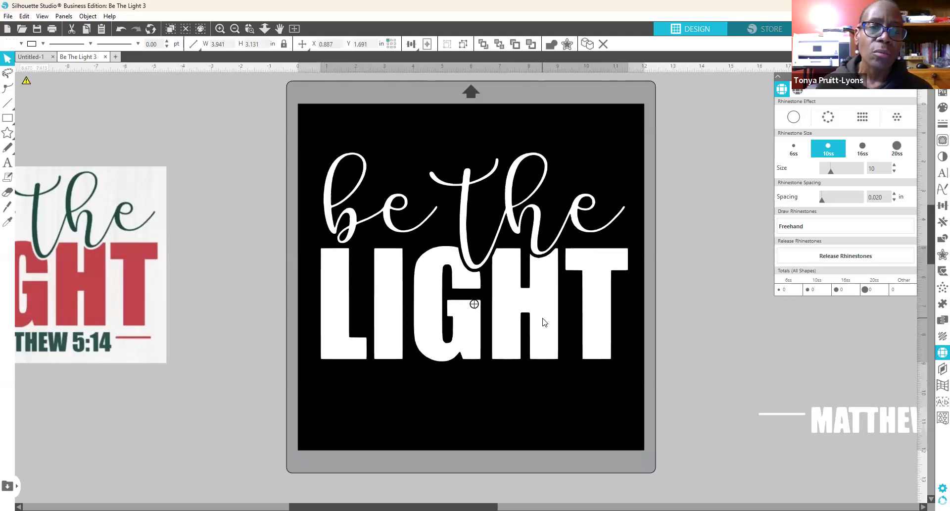
{"action": "left_click_drag", "start_coordinate": [544, 325], "coordinate": [544, 328]}
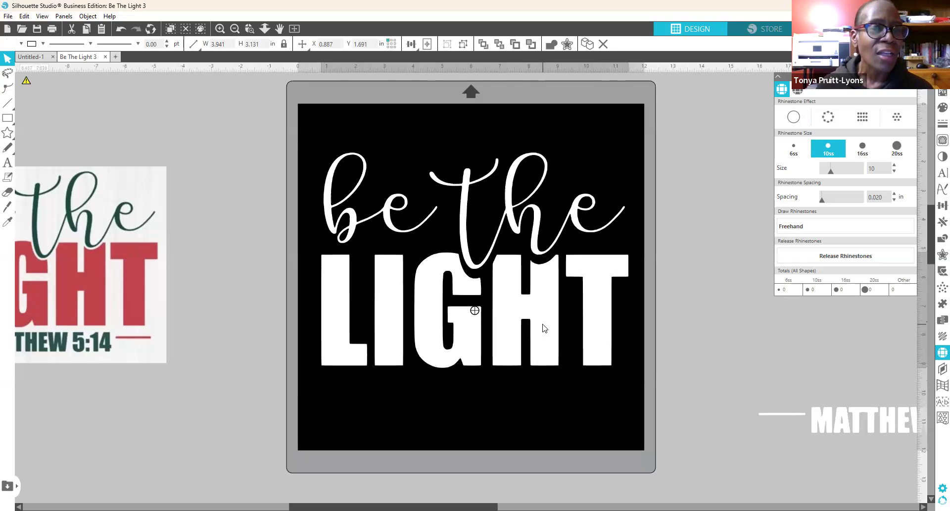
{"action": "left_click_drag", "start_coordinate": [544, 328], "coordinate": [541, 368]}
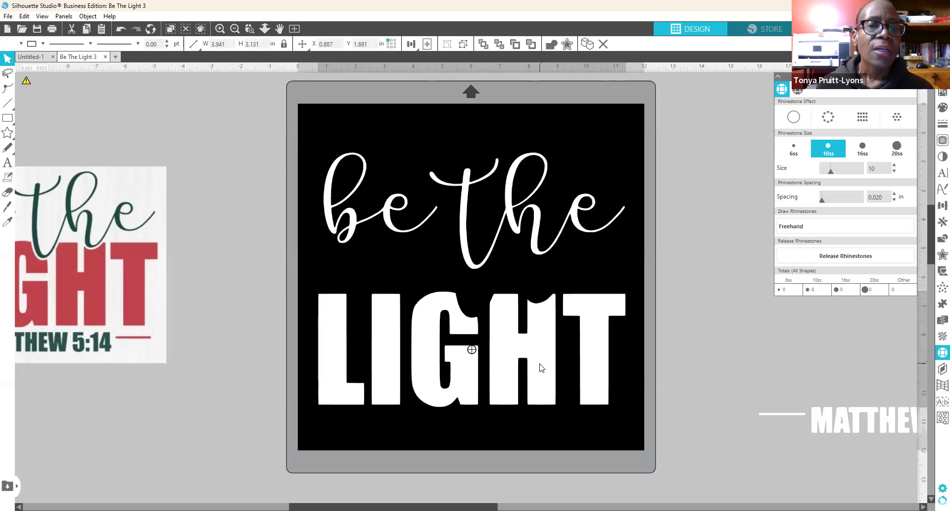
{"action": "left_click", "coordinate": [355, 173]}
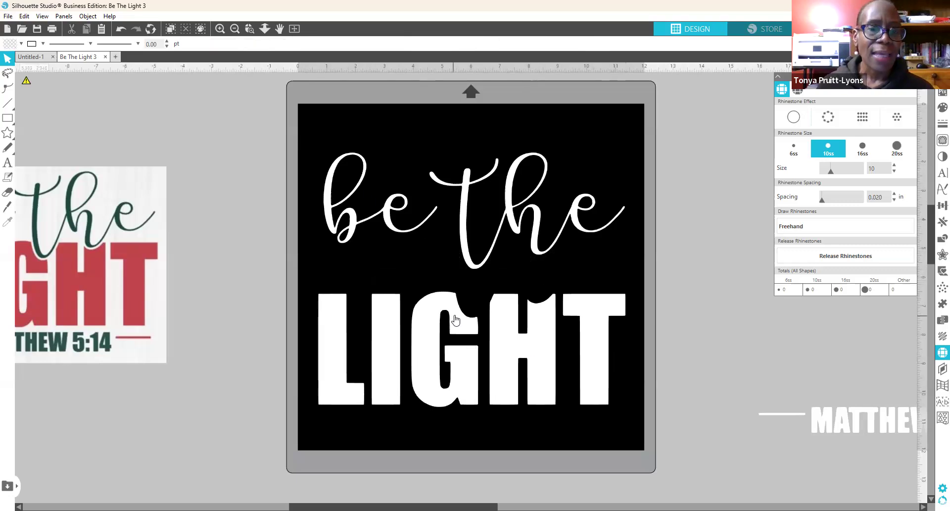
Step: Group the "be" and "the" words into one object
{"action": "left_click", "coordinate": [352, 220]}
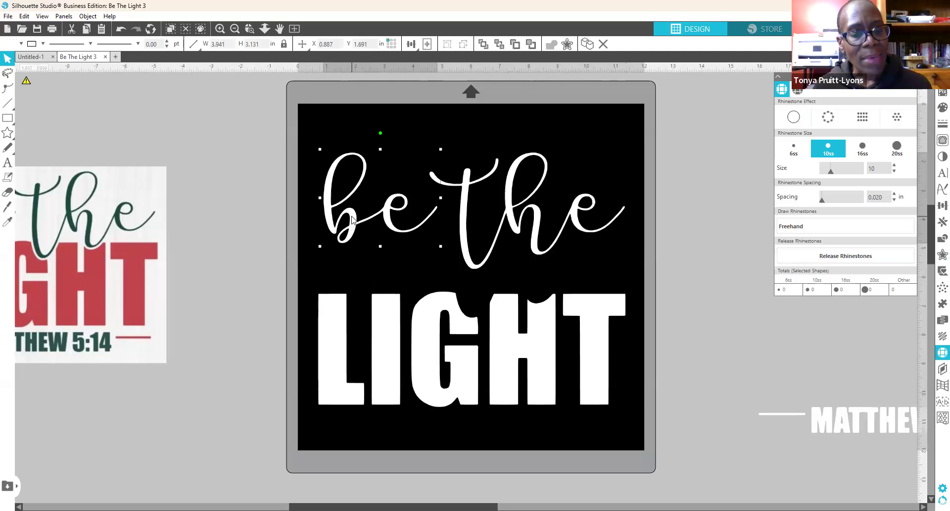
{"action": "left_click", "coordinate": [514, 226], "text": "shift"}
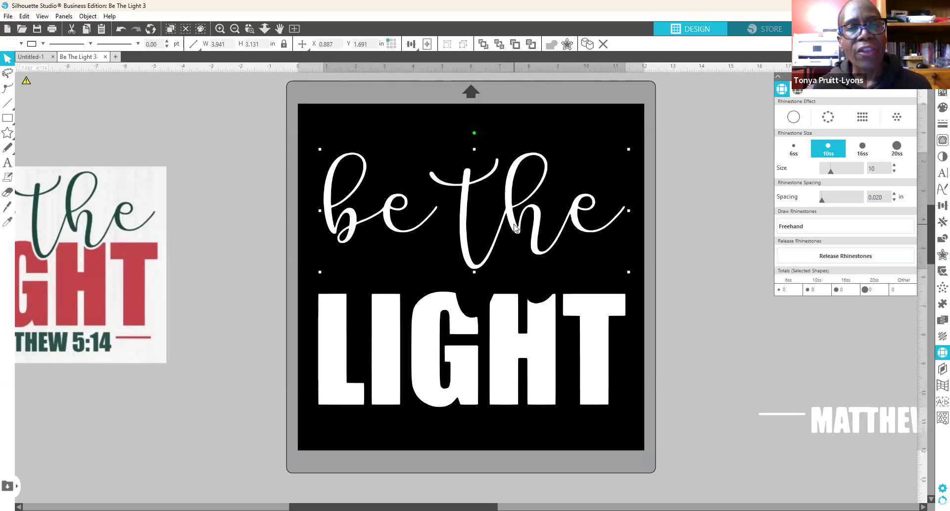
{"action": "right_click", "coordinate": [515, 226]}
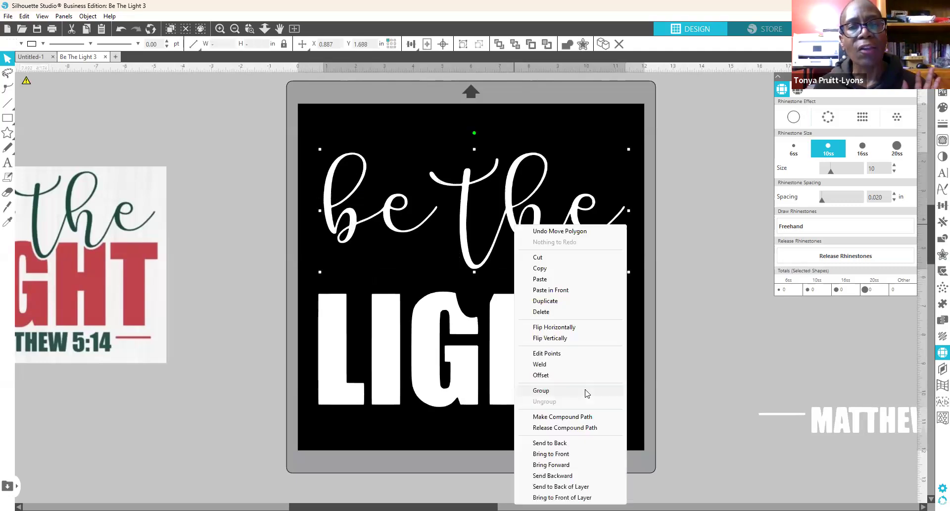
{"action": "left_click", "coordinate": [586, 391]}
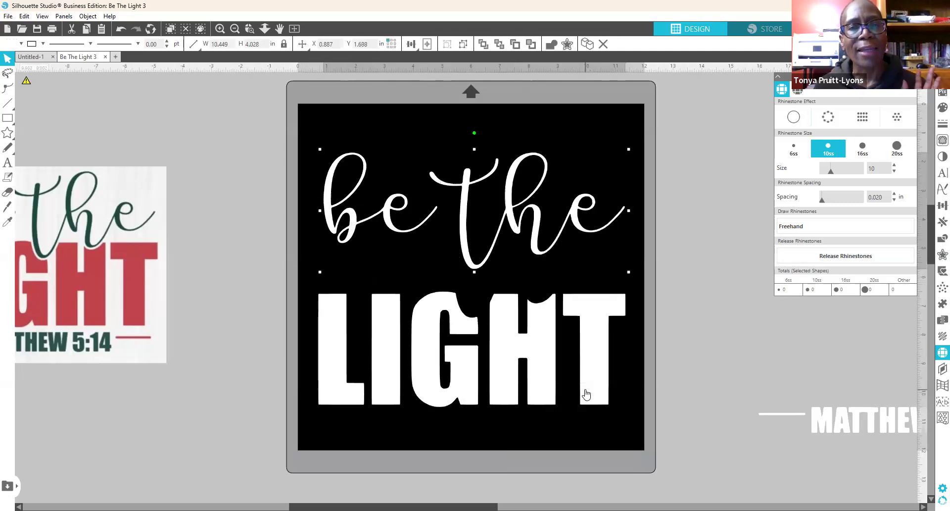
{"action": "left_click", "coordinate": [662, 246]}
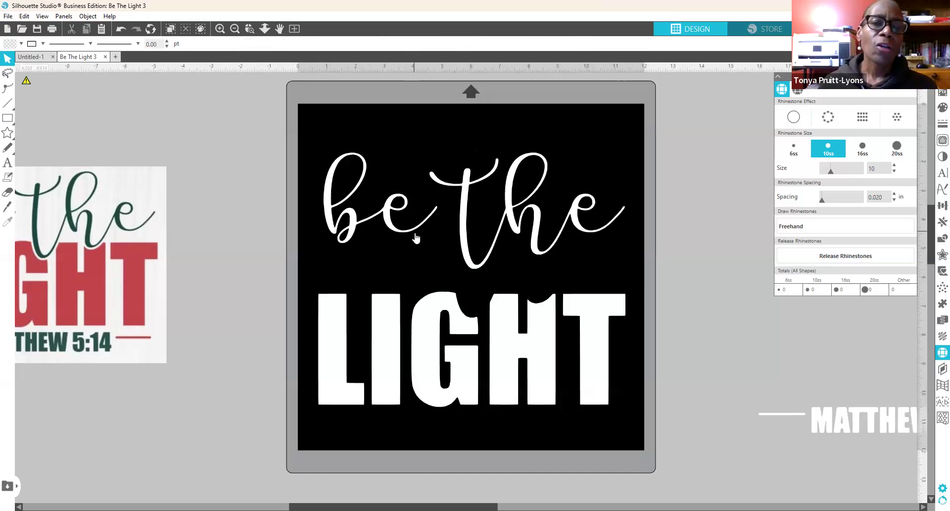
{"action": "left_click", "coordinate": [410, 230]}
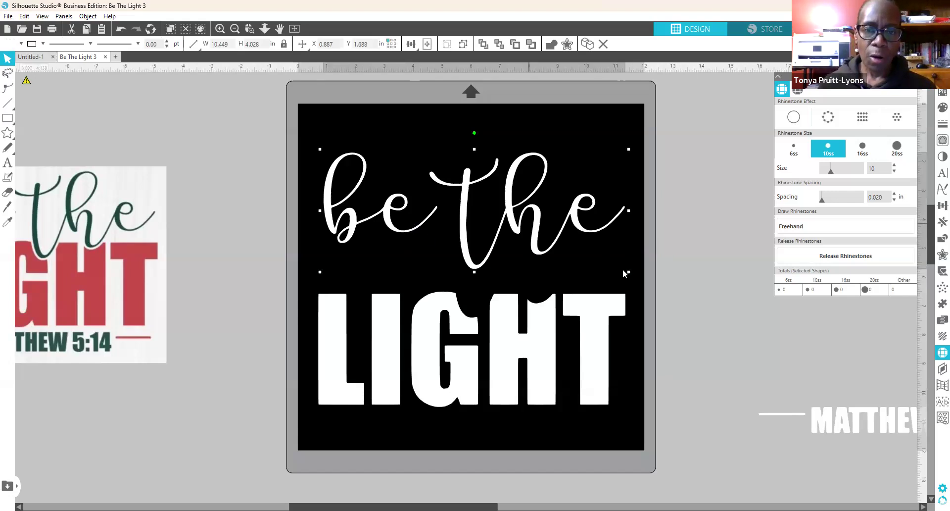
{"action": "left_click", "coordinate": [838, 254]}
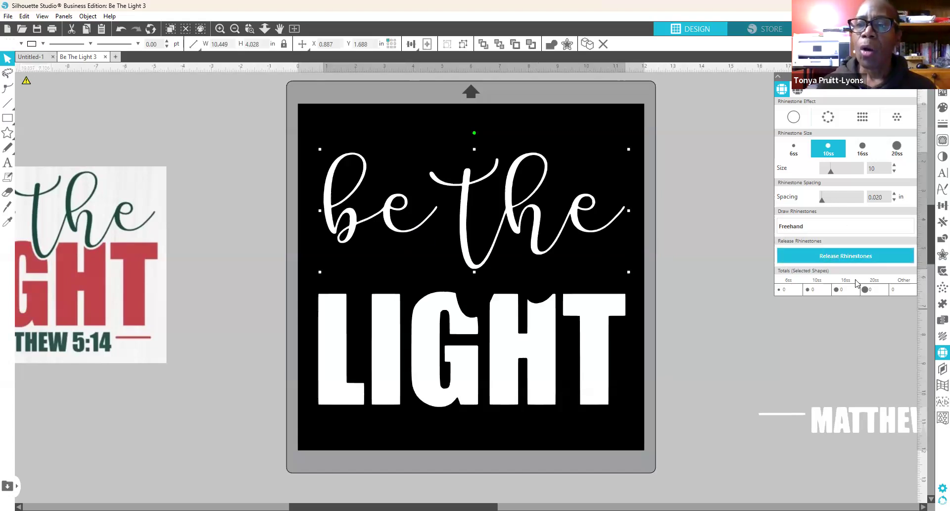
Step: Add a 0.140 in offset outline around "be the"
{"action": "left_click", "coordinate": [935, 256]}
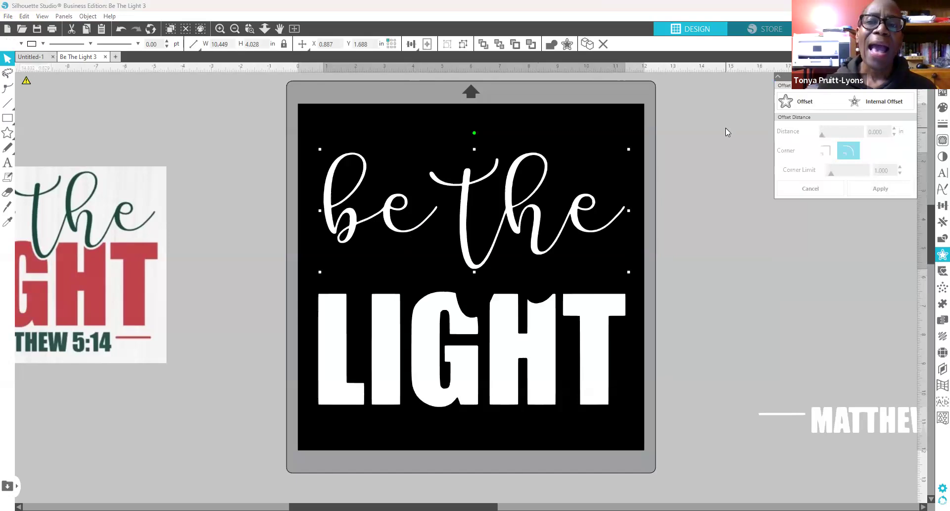
{"action": "left_click", "coordinate": [807, 102]}
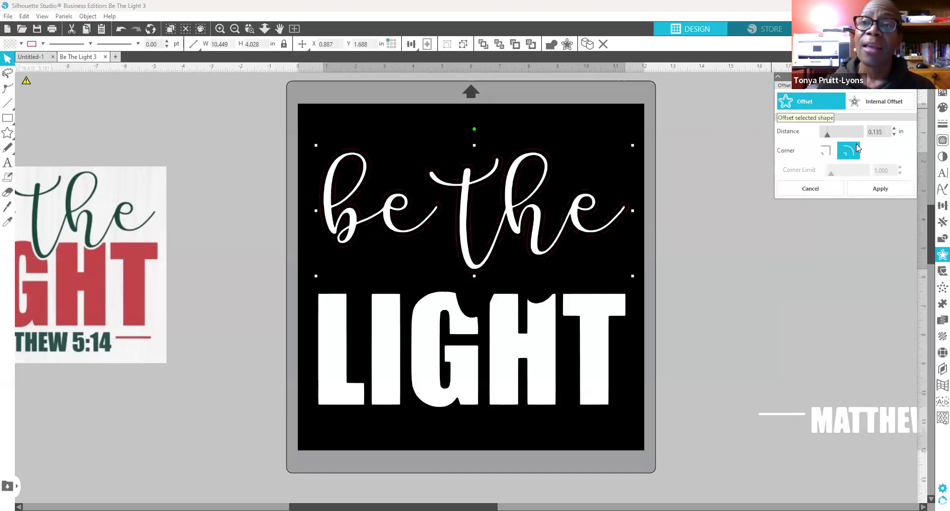
{"action": "double_click", "coordinate": [886, 132]}
{"action": "type", "text": "140"}
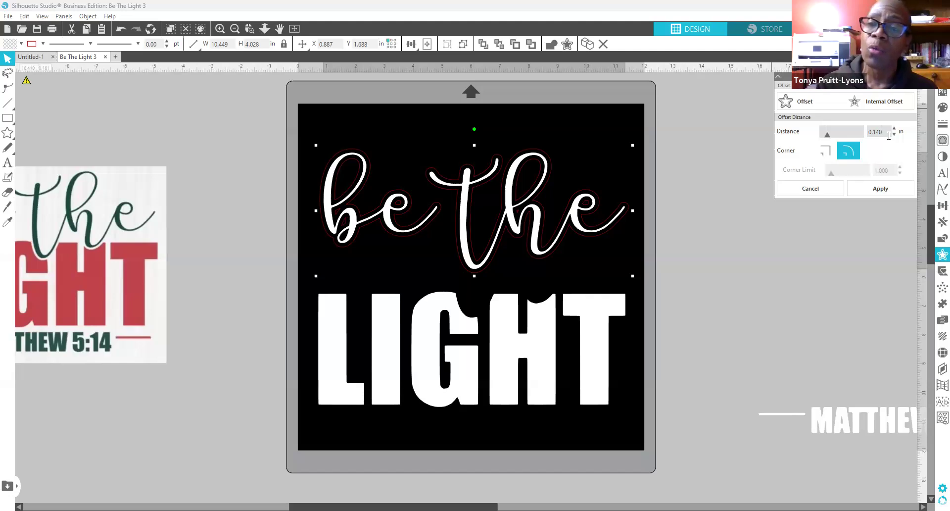
{"action": "left_click", "coordinate": [869, 190]}
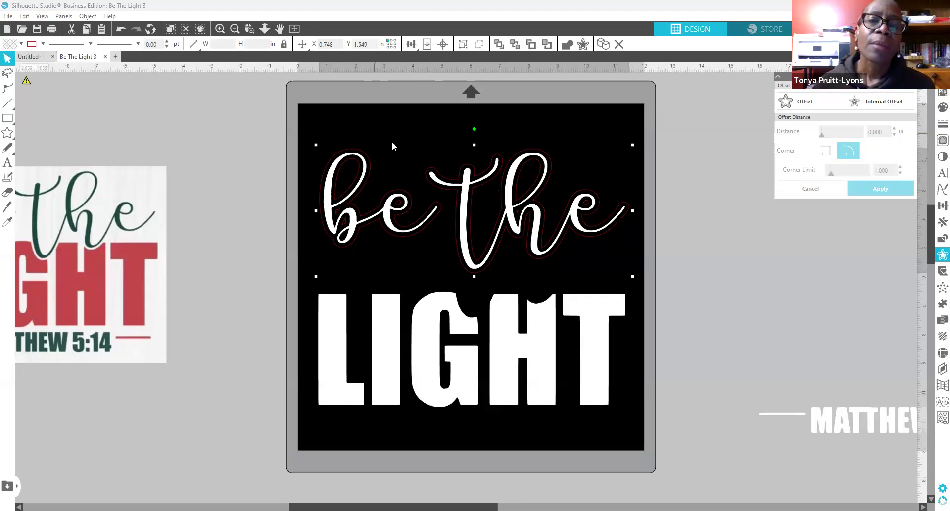
Step: Move the original "be the" script off the mat, leaving its offset outline
{"action": "left_click", "coordinate": [459, 193]}
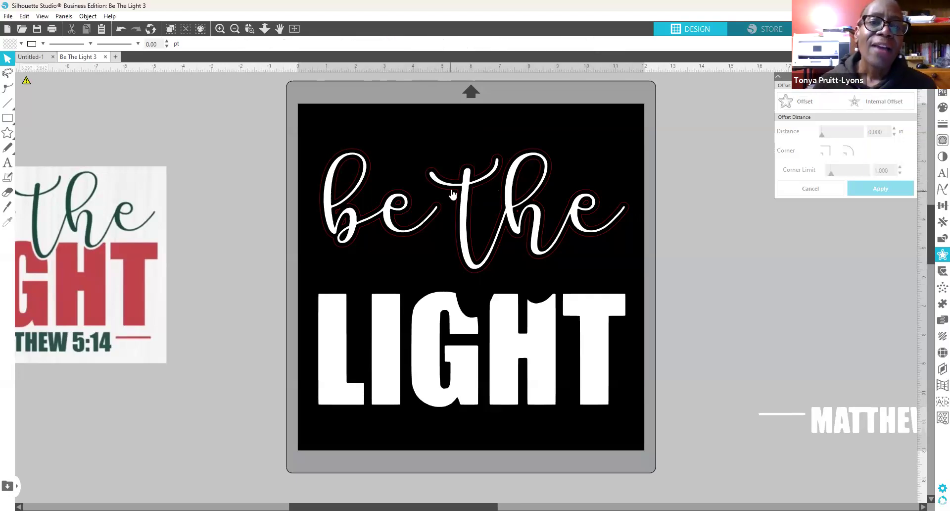
{"action": "left_click_drag", "start_coordinate": [452, 207], "coordinate": [449, 188]}
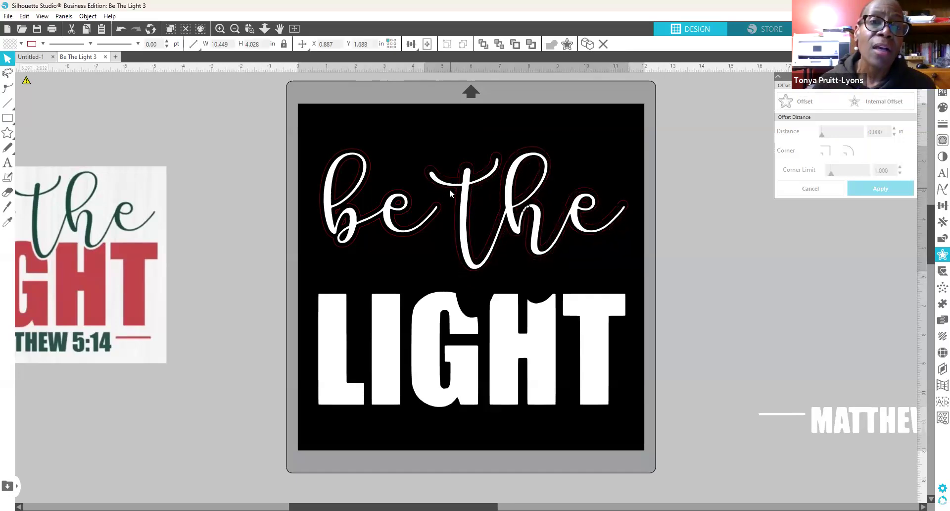
{"action": "left_click", "coordinate": [400, 210]}
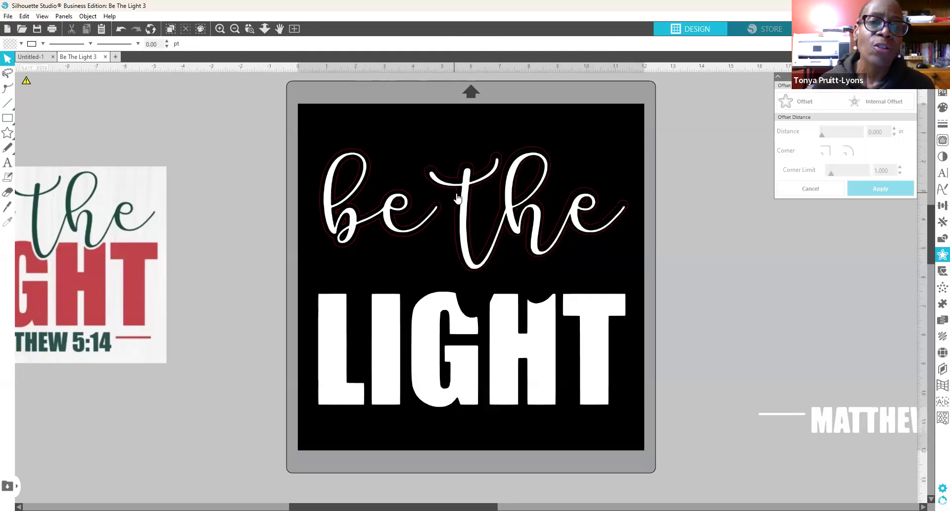
{"action": "left_click", "coordinate": [458, 198]}
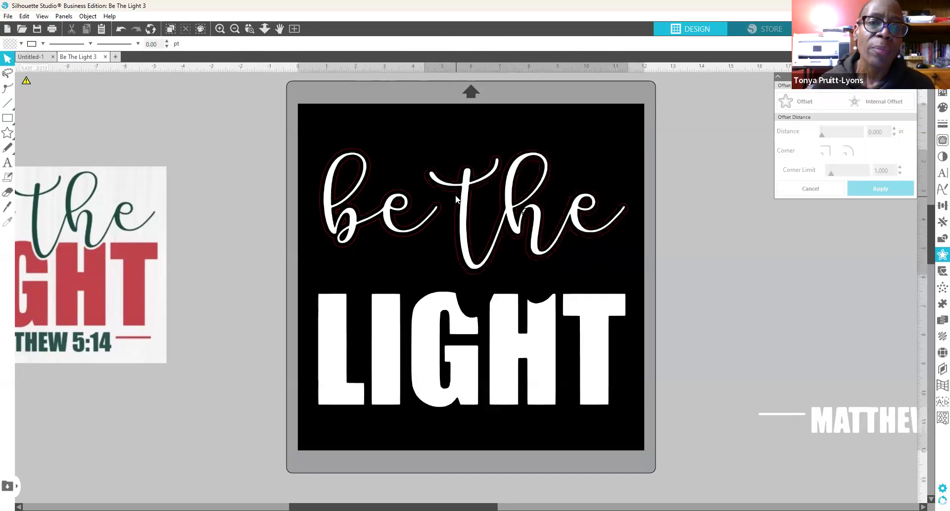
{"action": "left_click", "coordinate": [283, 104]}
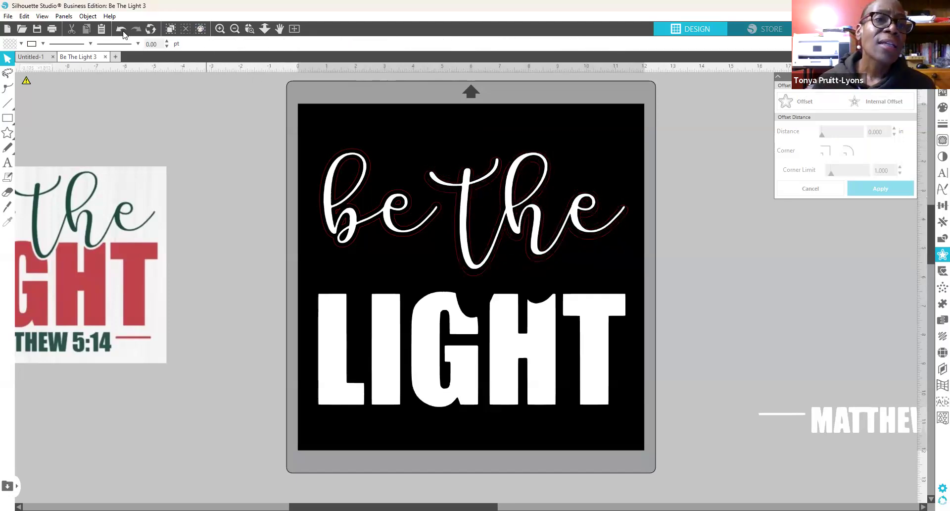
{"action": "left_click", "coordinate": [122, 30]}
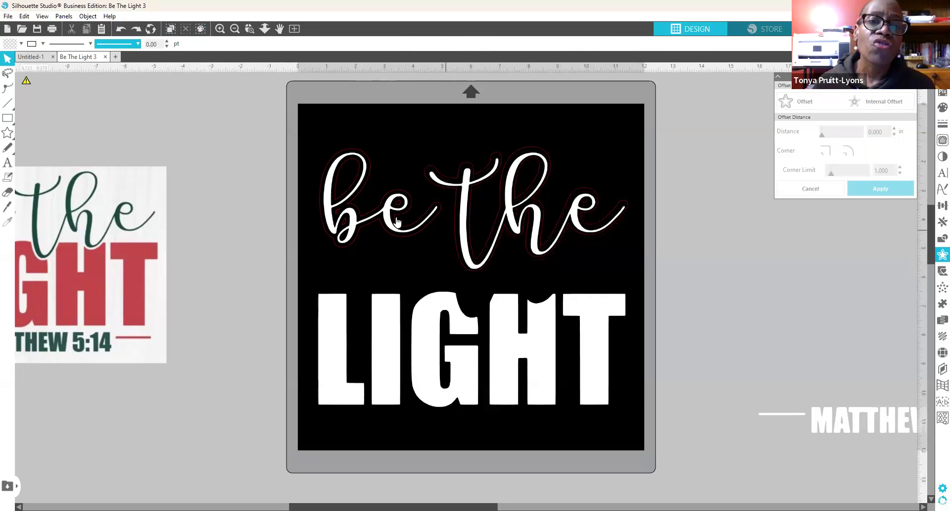
{"action": "left_click", "coordinate": [328, 192]}
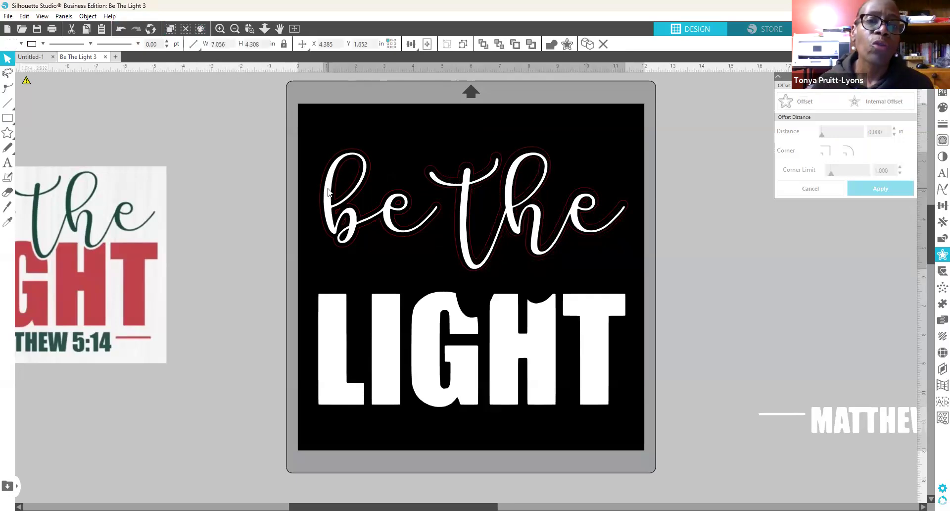
{"action": "left_click_drag", "start_coordinate": [328, 192], "coordinate": [727, 244]}
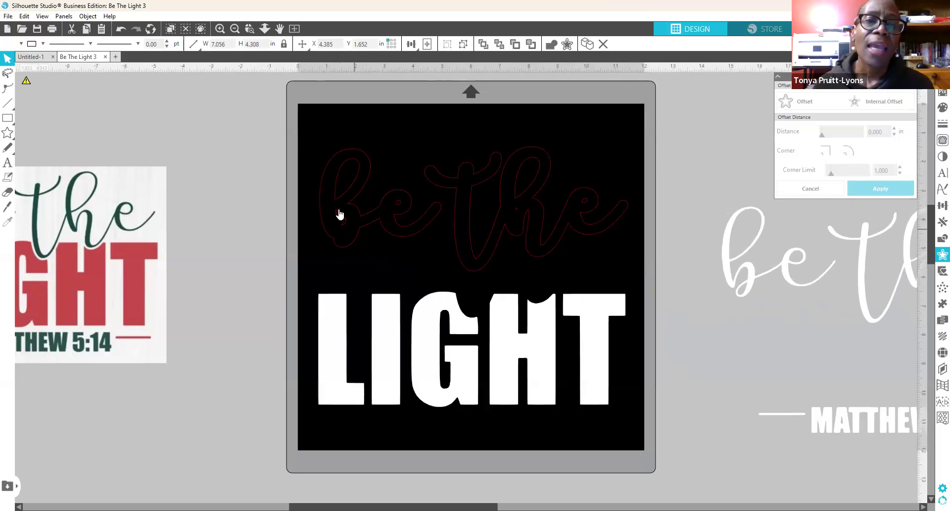
Step: Move LIGHT up toward the "be the" offset outline
{"action": "left_click", "coordinate": [295, 180]}
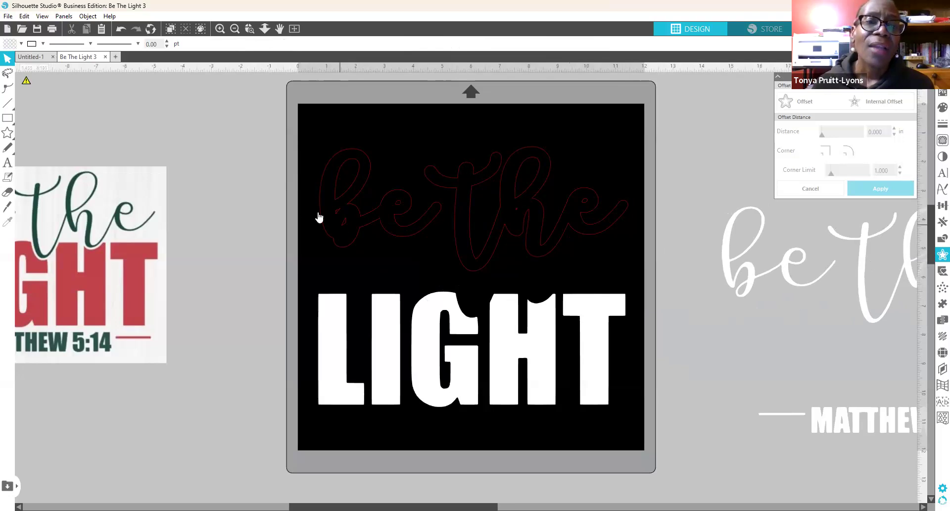
{"action": "left_click", "coordinate": [342, 228]}
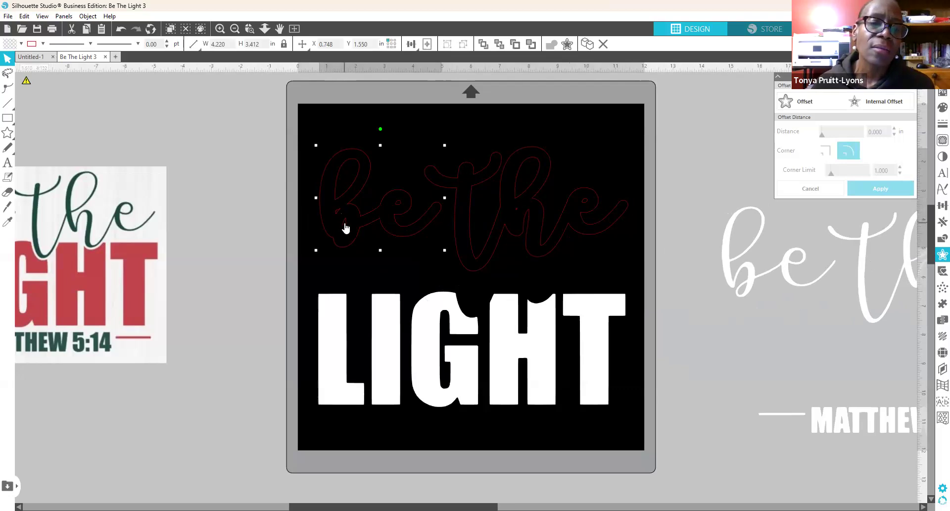
{"action": "left_click", "coordinate": [385, 237]}
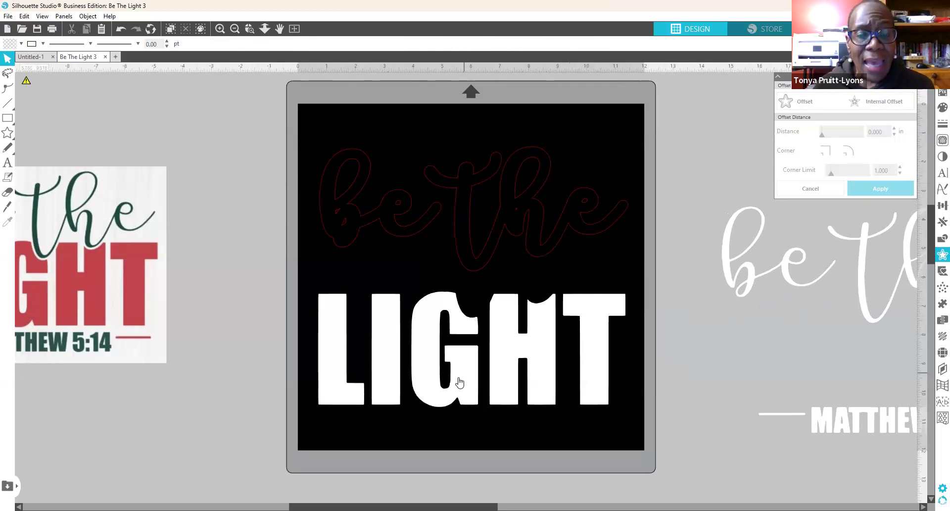
{"action": "left_click", "coordinate": [501, 391]}
{"action": "left_click_drag", "start_coordinate": [501, 391], "coordinate": [500, 337]}
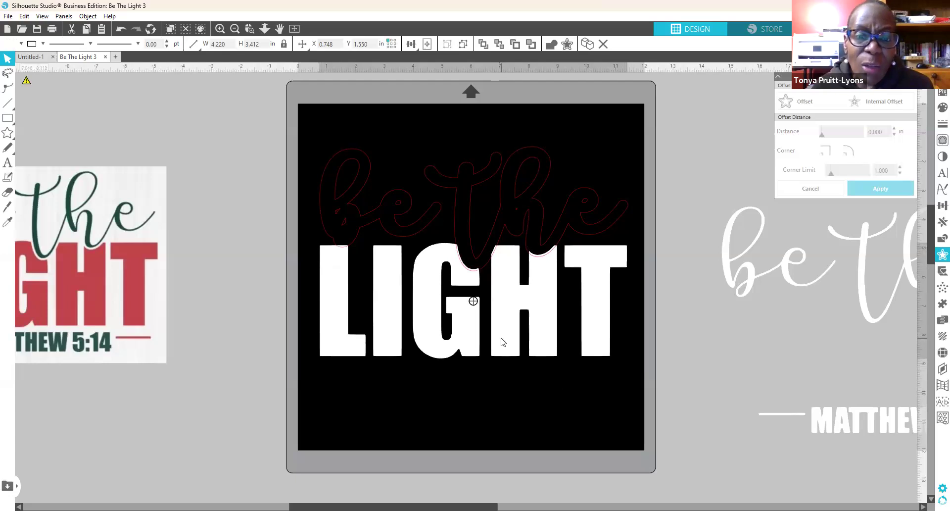
{"action": "left_click_drag", "start_coordinate": [501, 338], "coordinate": [501, 339]}
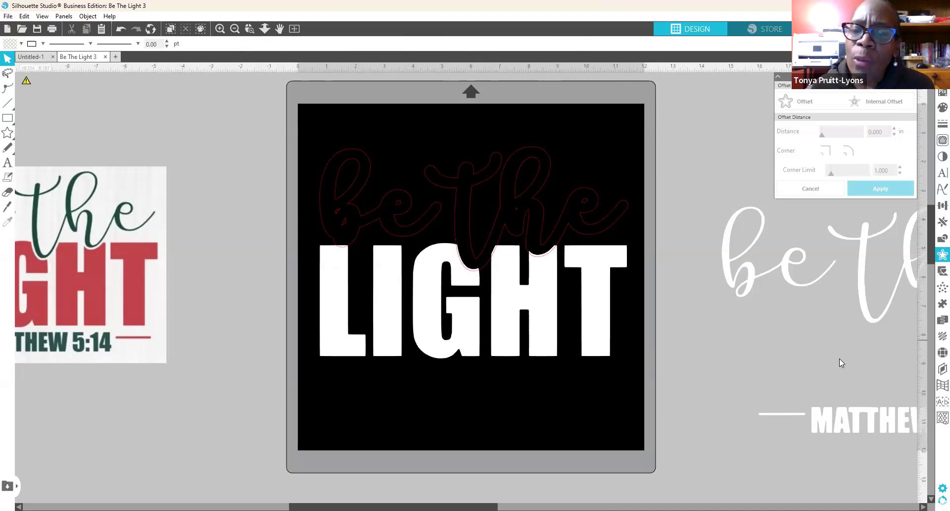
Step: Drag the white "be the" script back onto the mat over its outline above LIGHT
{"action": "left_click_drag", "start_coordinate": [878, 321], "coordinate": [478, 262]}
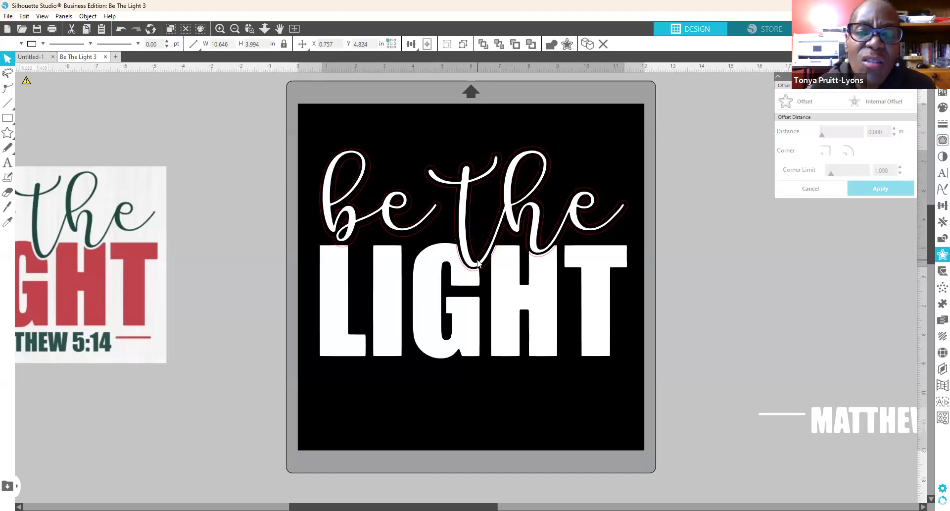
{"action": "left_click_drag", "start_coordinate": [478, 262], "coordinate": [478, 262]}
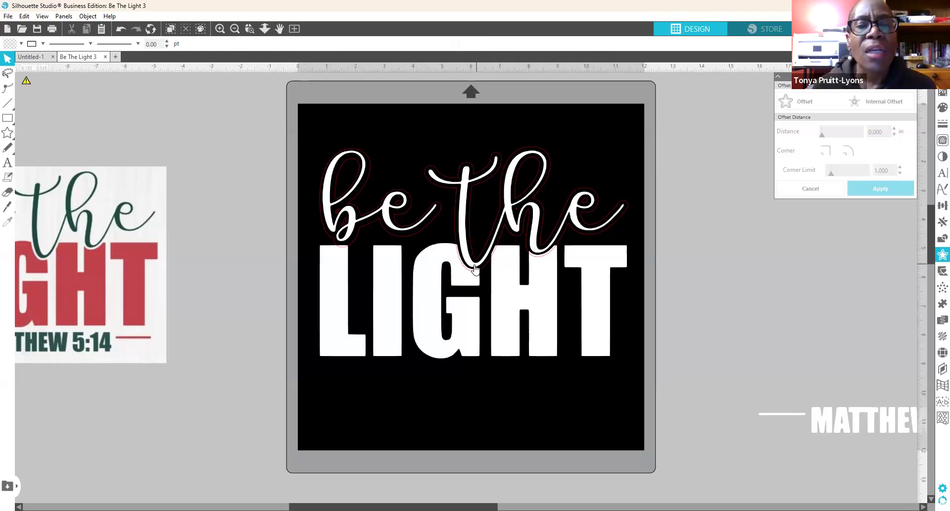
{"action": "left_click", "coordinate": [477, 264]}
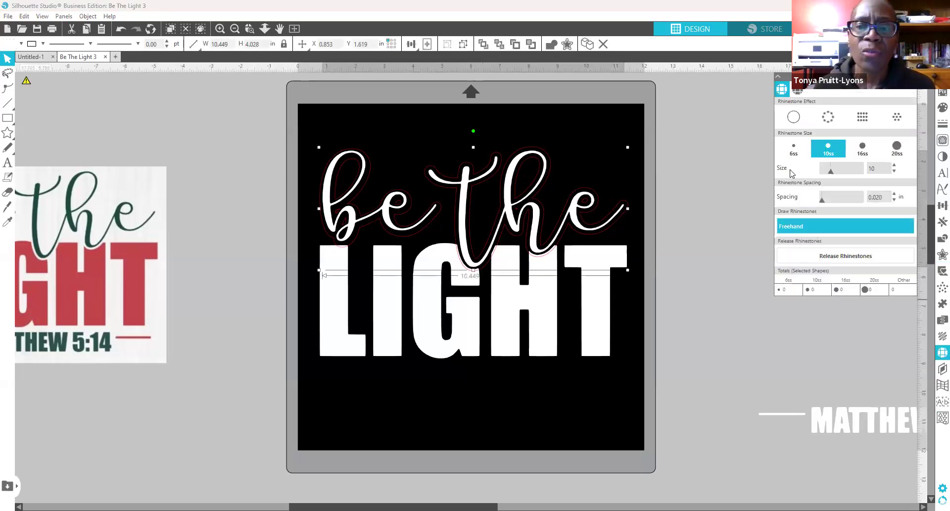
Step: Convert the "be the" script into a 10ss rhinestone outline
{"action": "left_click", "coordinate": [832, 118]}
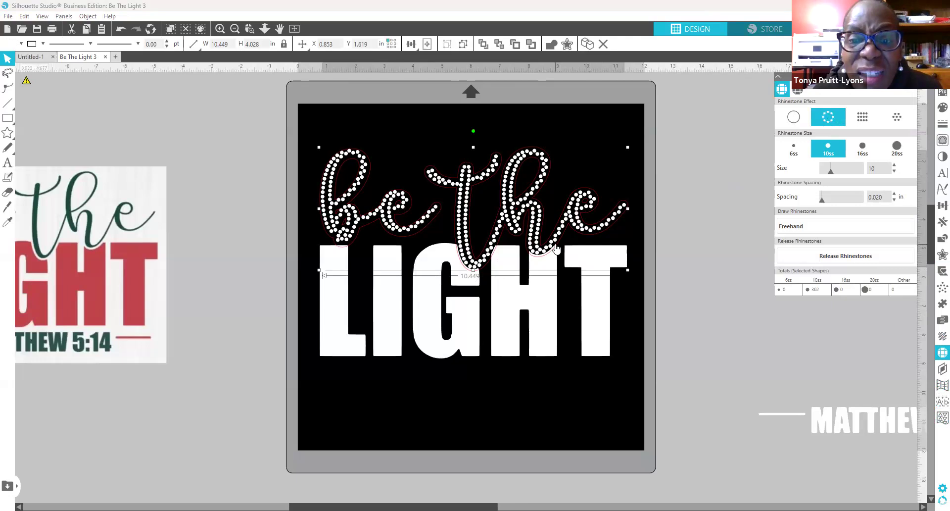
{"action": "key", "text": "Down"}
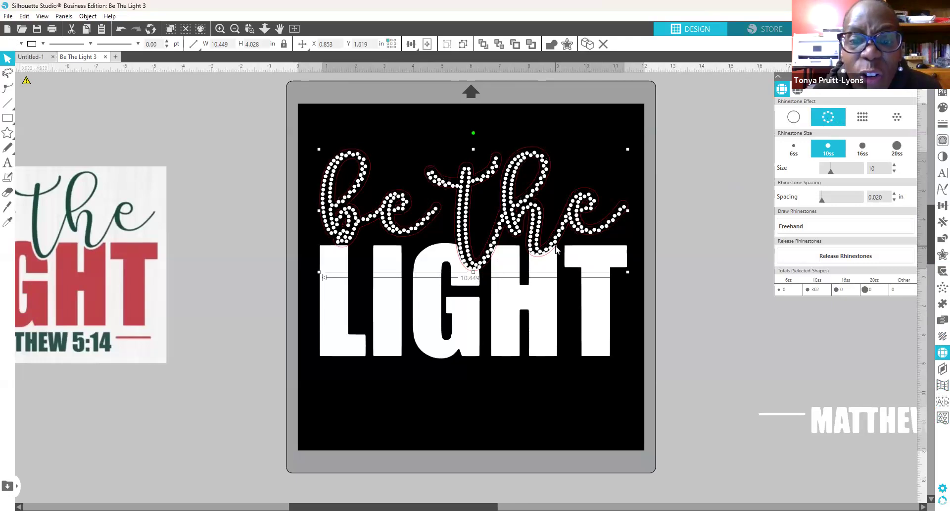
{"action": "left_click_drag", "start_coordinate": [561, 225], "coordinate": [575, 197]}
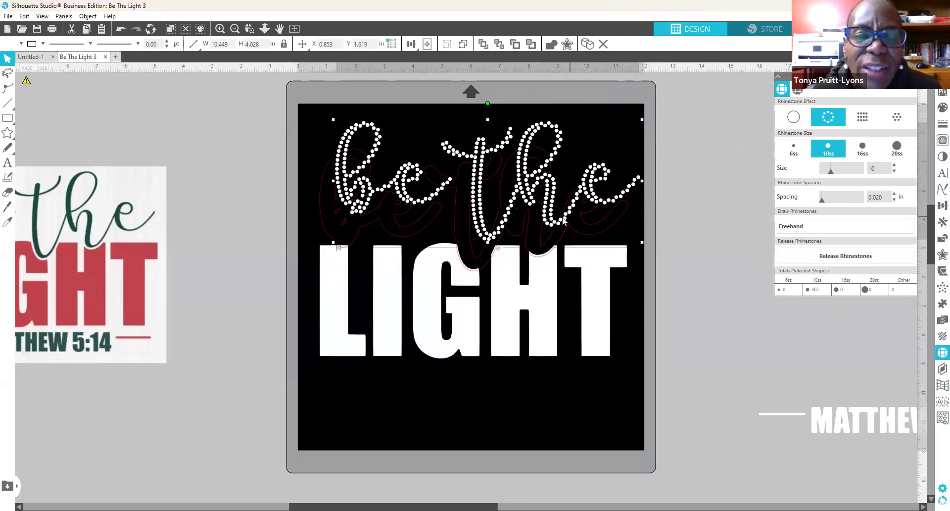
{"action": "left_click", "coordinate": [121, 30]}
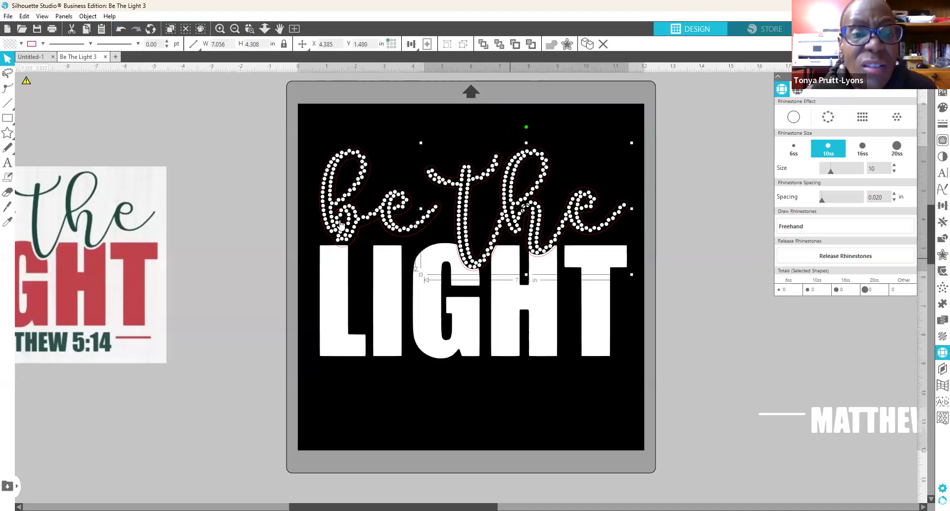
Step: Group the rhinestone "be" and "the" and lift them off the mat
{"action": "left_click", "coordinate": [398, 237], "text": "shift"}
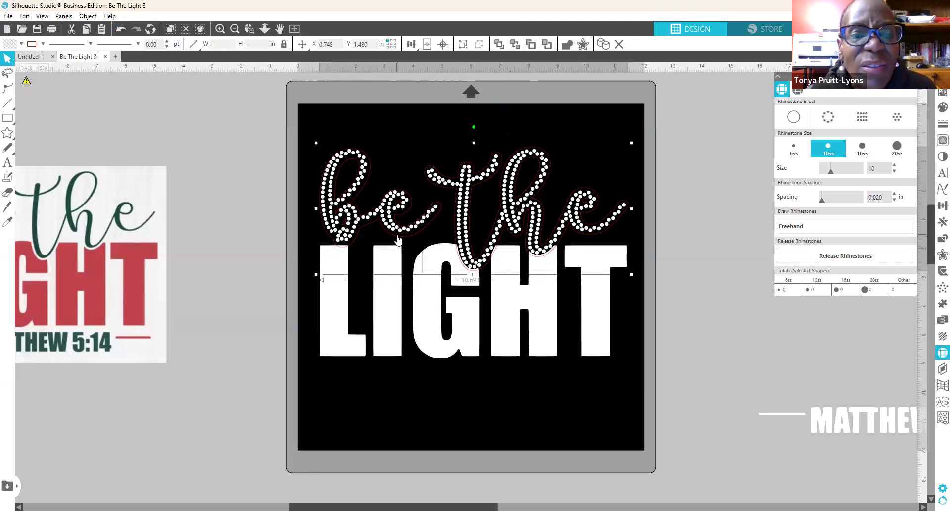
{"action": "right_click", "coordinate": [397, 236]}
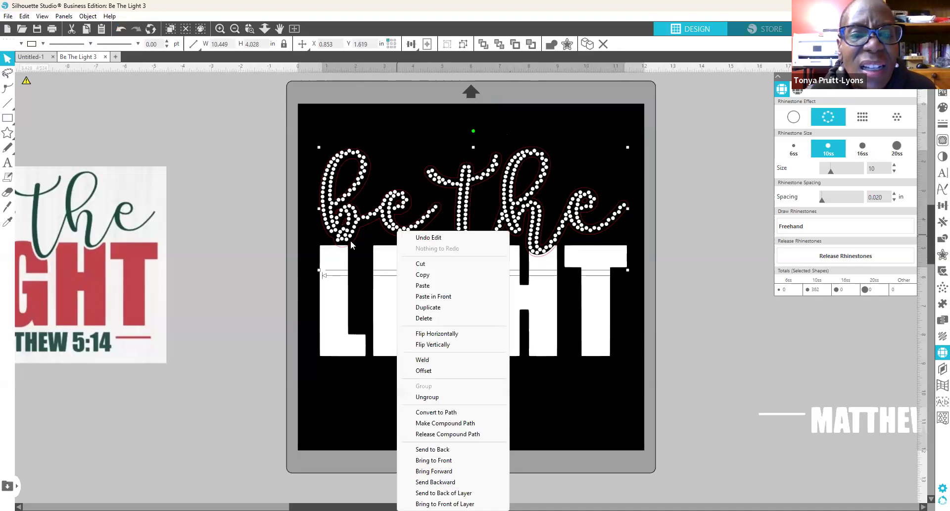
{"action": "left_click", "coordinate": [351, 240]}
{"action": "left_click", "coordinate": [353, 241]}
{"action": "left_click_drag", "start_coordinate": [354, 245], "coordinate": [356, 247]}
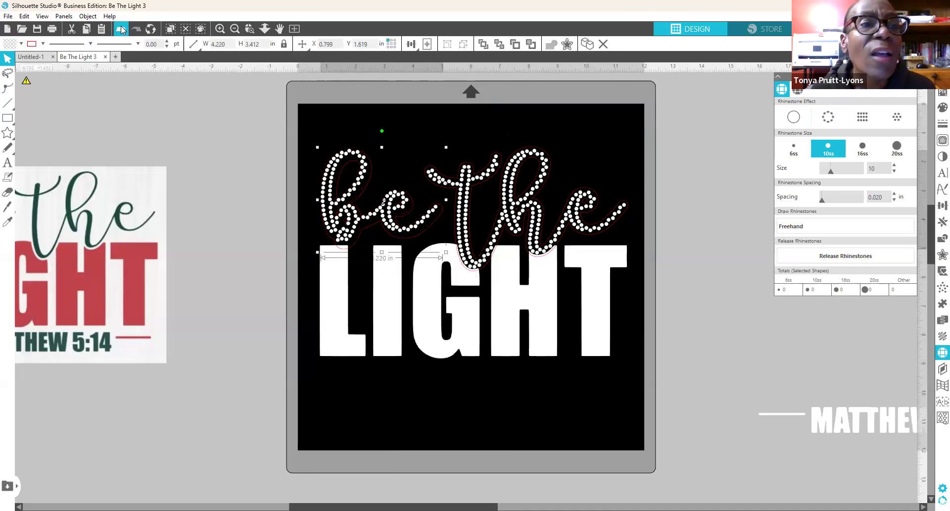
{"action": "left_click", "coordinate": [121, 30]}
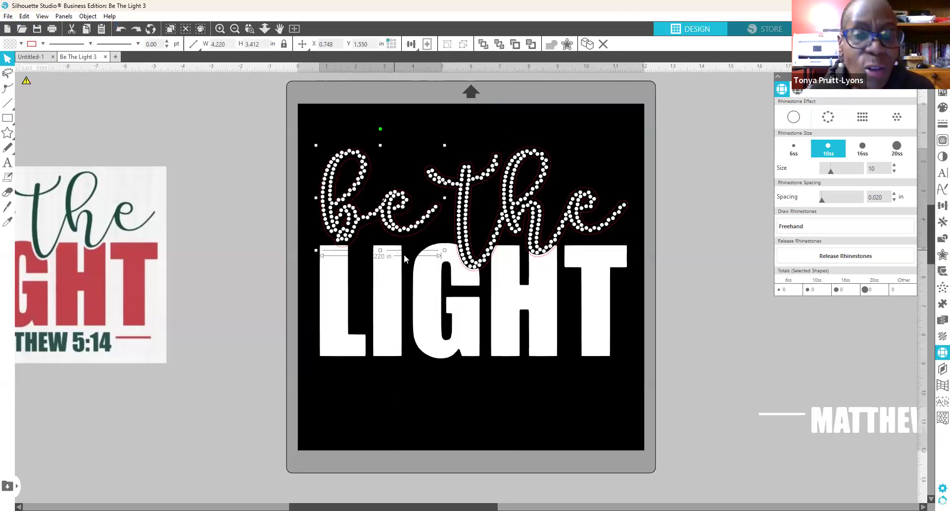
{"action": "left_click", "coordinate": [547, 258], "text": "shift"}
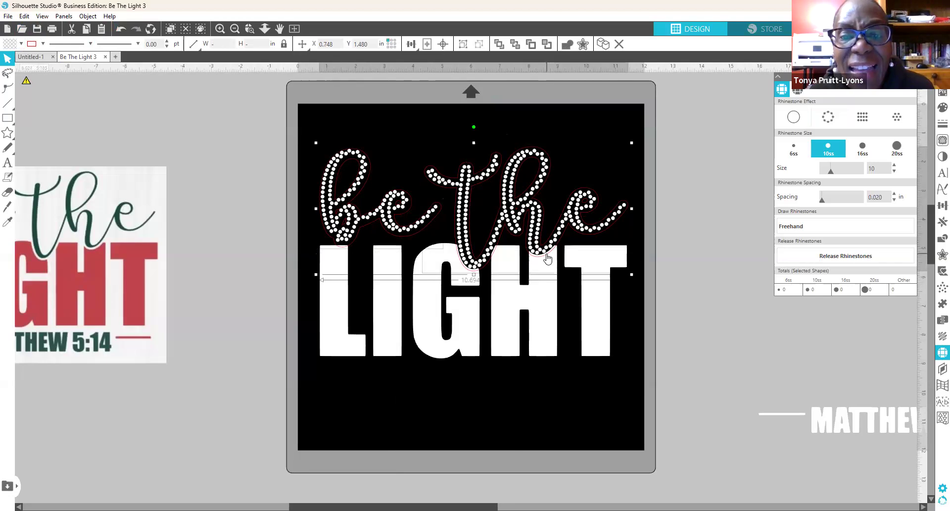
{"action": "right_click", "coordinate": [593, 396]}
{"action": "left_click", "coordinate": [594, 395]}
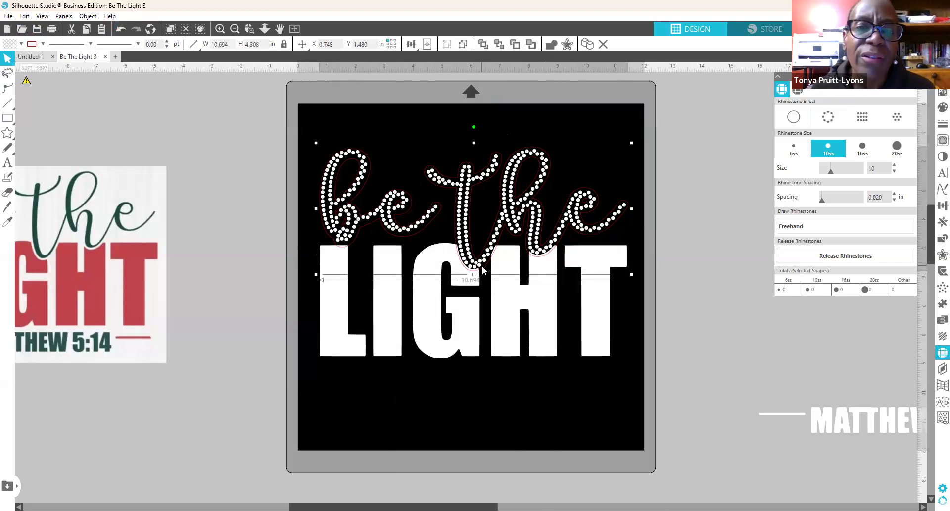
{"action": "left_click_drag", "start_coordinate": [482, 266], "coordinate": [900, 239]}
Step: Subtract the script outline from LIGHT with Subtract All, cutting notches into the letters
{"action": "left_click", "coordinate": [565, 237]}
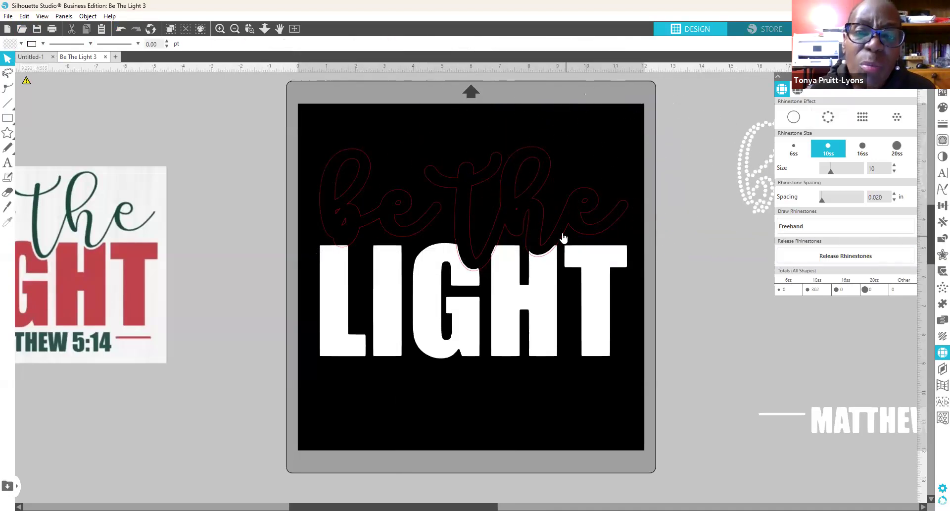
{"action": "left_click", "coordinate": [563, 237]}
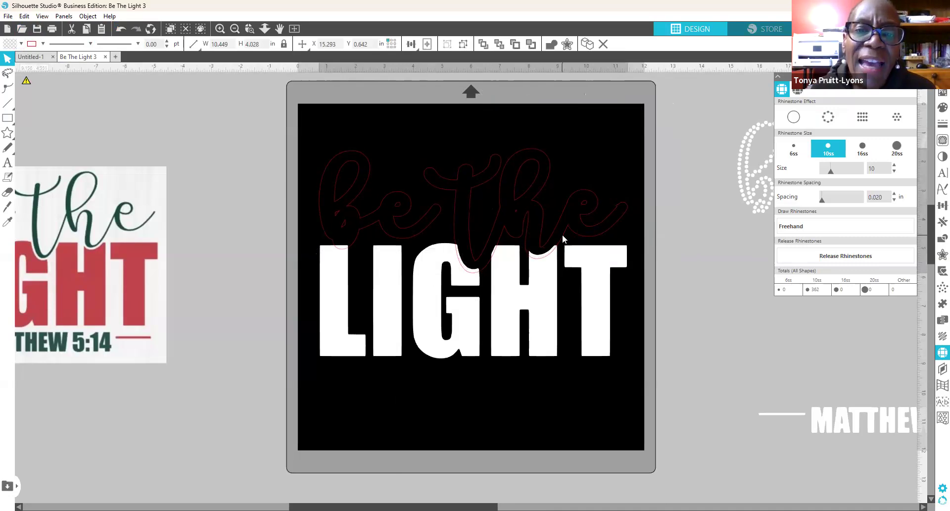
{"action": "left_click", "coordinate": [563, 237]}
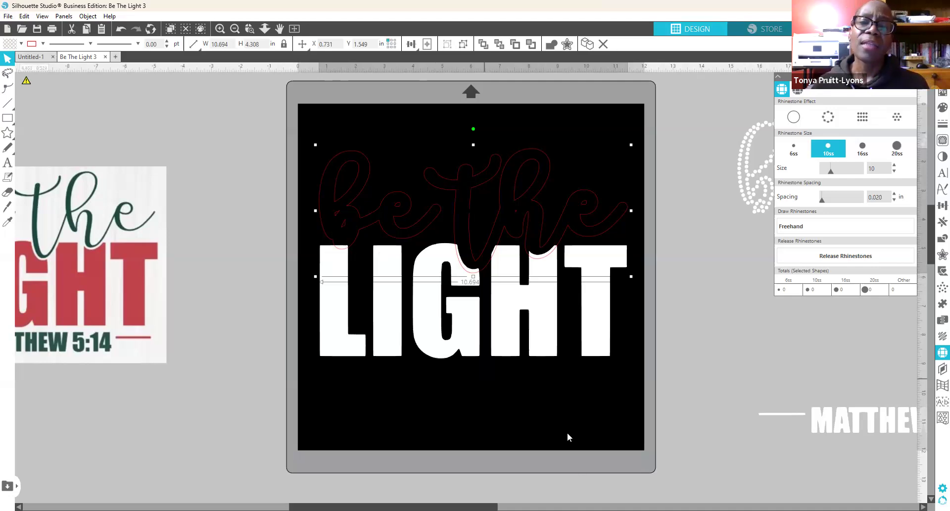
{"action": "left_click", "coordinate": [467, 431]}
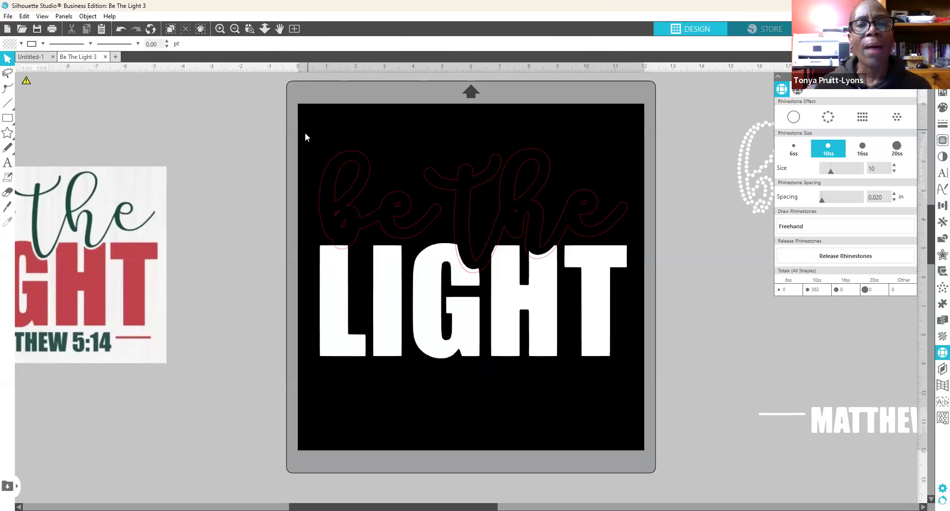
{"action": "left_click_drag", "start_coordinate": [308, 132], "coordinate": [655, 384]}
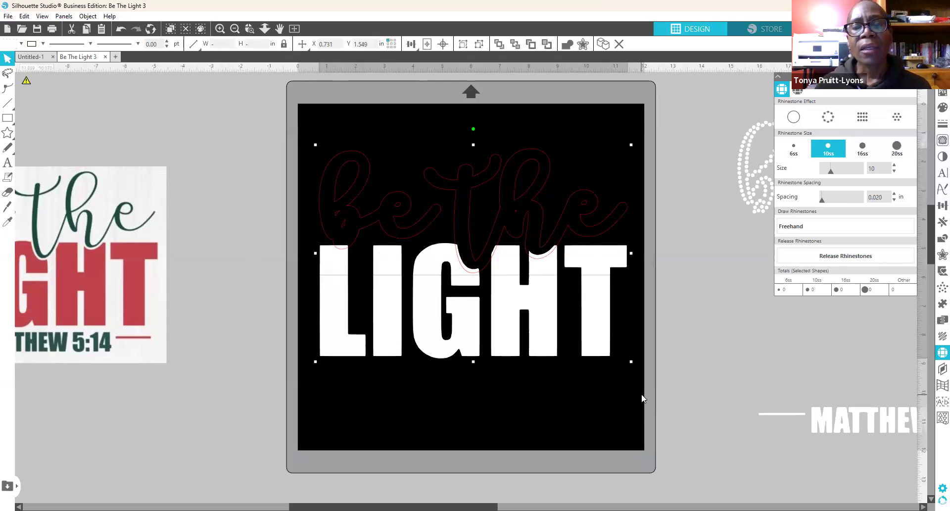
{"action": "left_click", "coordinate": [935, 241]}
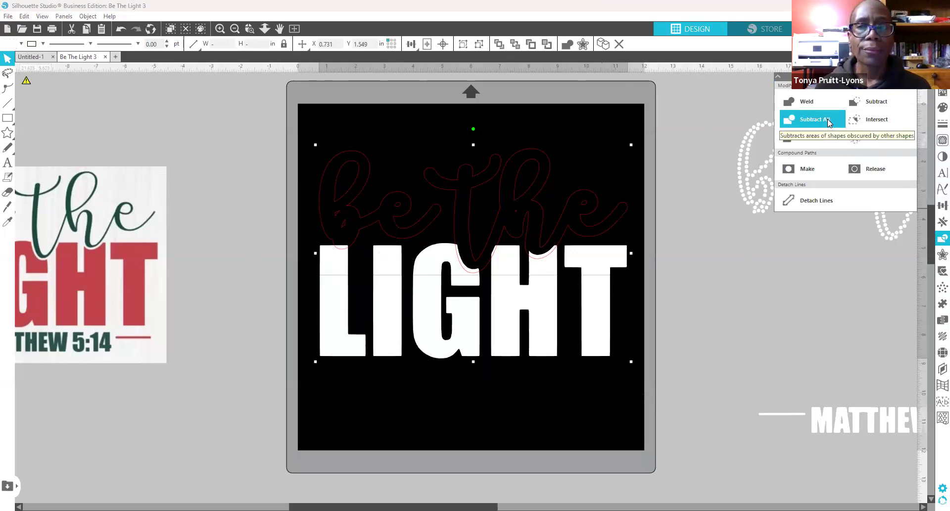
{"action": "left_click", "coordinate": [804, 119]}
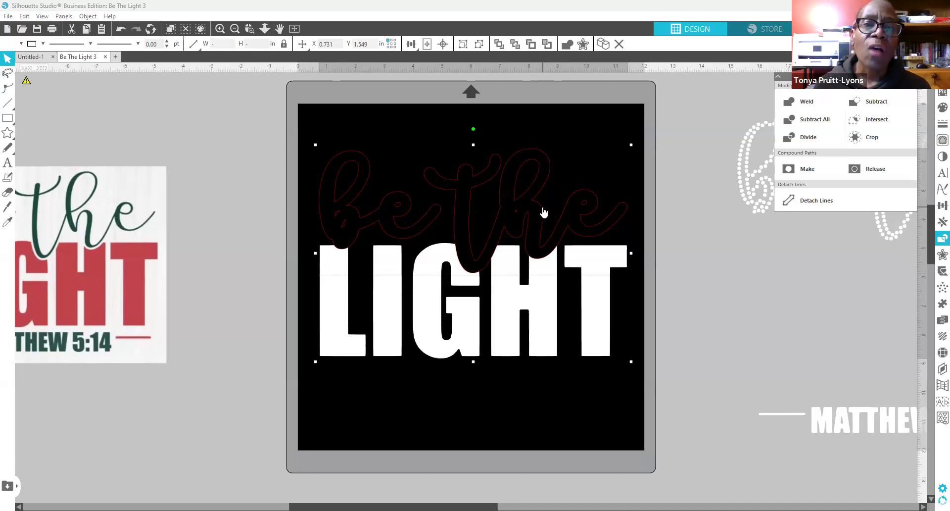
Step: Move the script outline off the mat and place the rhinestone "be the" above LIGHT
{"action": "left_click_drag", "start_coordinate": [543, 212], "coordinate": [544, 224]}
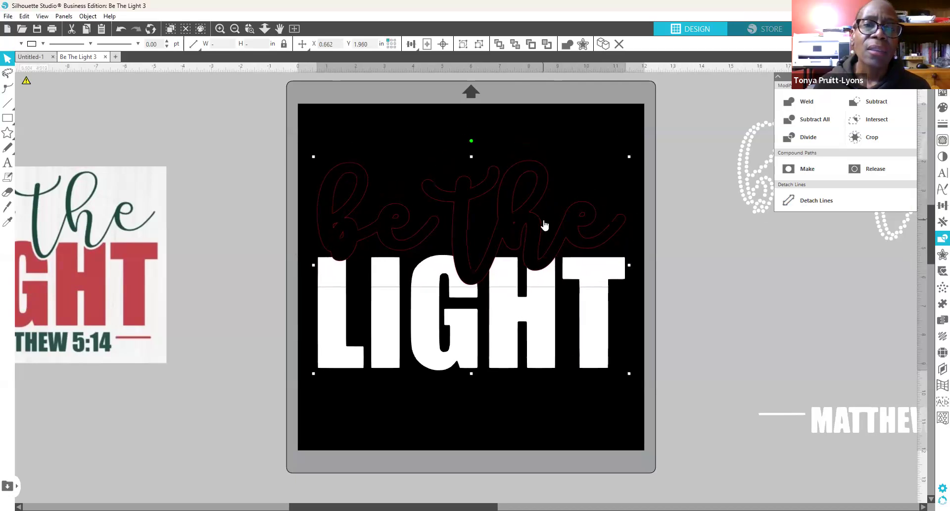
{"action": "left_click", "coordinate": [711, 250]}
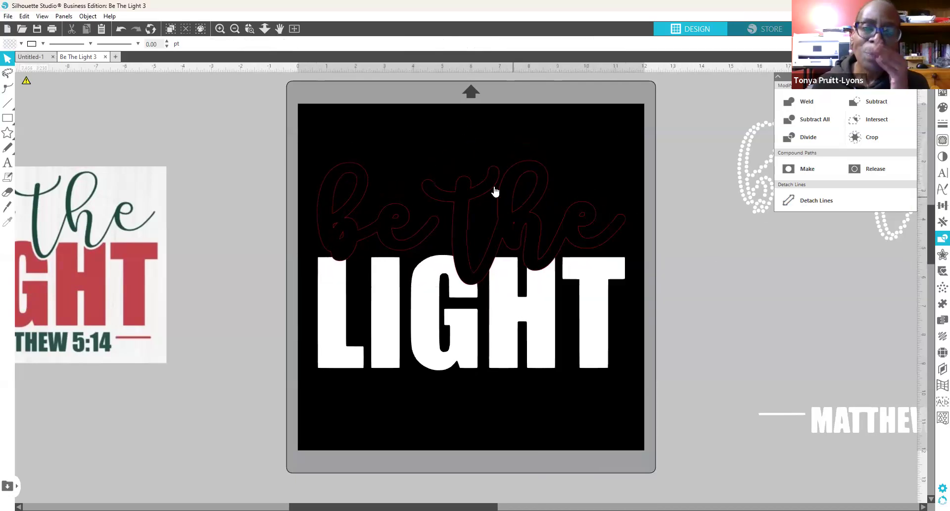
{"action": "left_click_drag", "start_coordinate": [466, 202], "coordinate": [167, 111]}
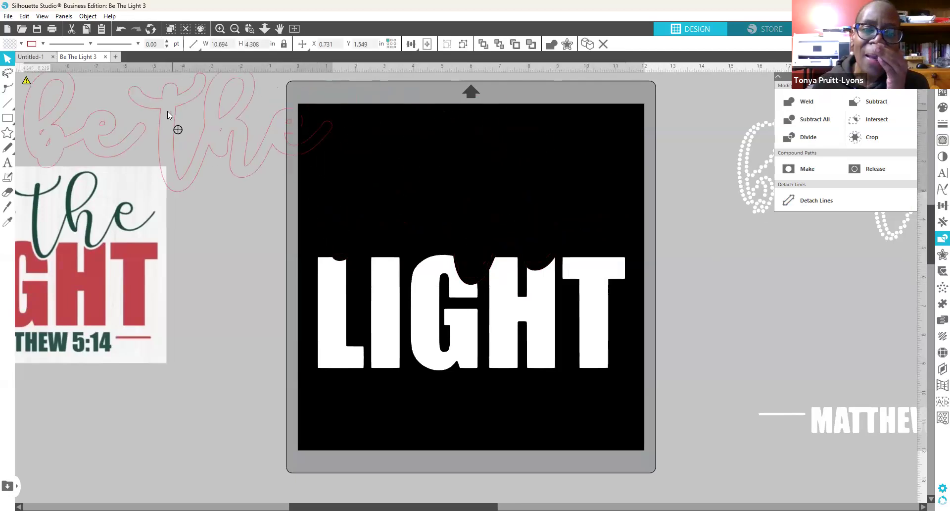
{"action": "left_click_drag", "start_coordinate": [750, 193], "coordinate": [330, 234]}
Step: Convert LIGHT into an outline of 438 10ss rhinestones at 0.020 in spacing, nudging the script slightly
{"action": "left_click", "coordinate": [539, 352]}
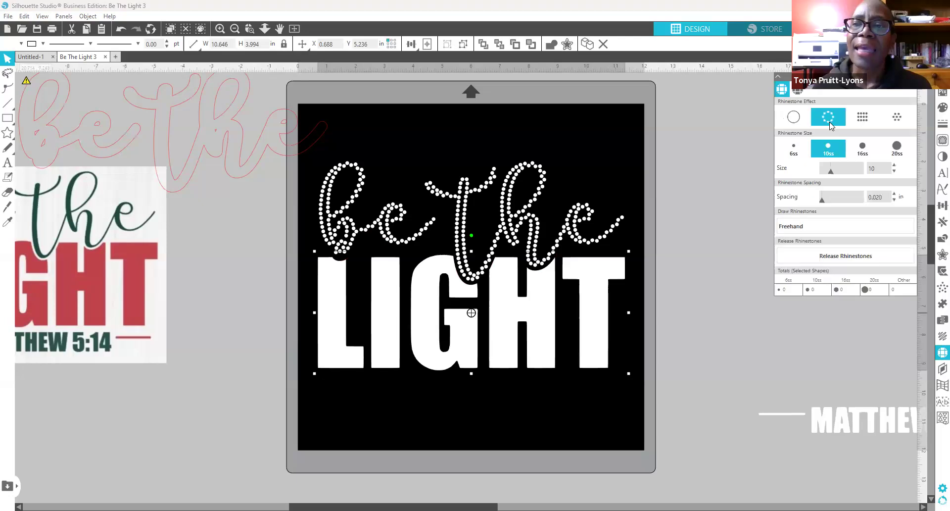
{"action": "left_click", "coordinate": [828, 119]}
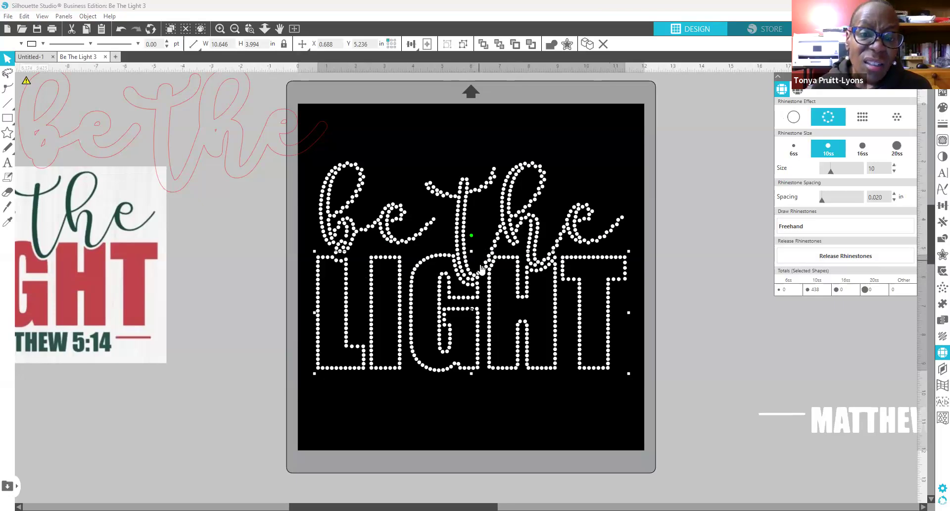
{"action": "left_click_drag", "start_coordinate": [483, 265], "coordinate": [484, 265]}
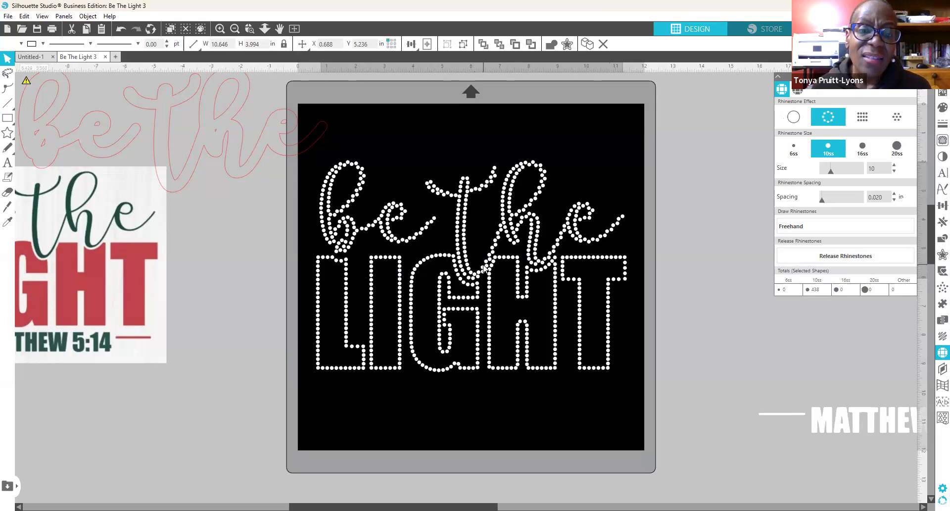
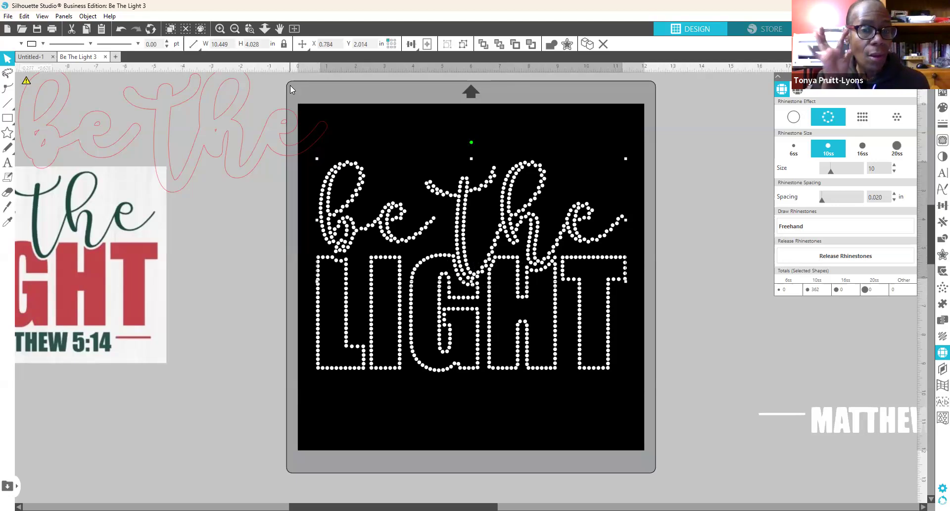
Step: Delete the leftover pink 'be the' outline and set the 'be the' rhinestone effect to None
{"action": "left_click_drag", "start_coordinate": [233, 179], "coordinate": [210, 165]}
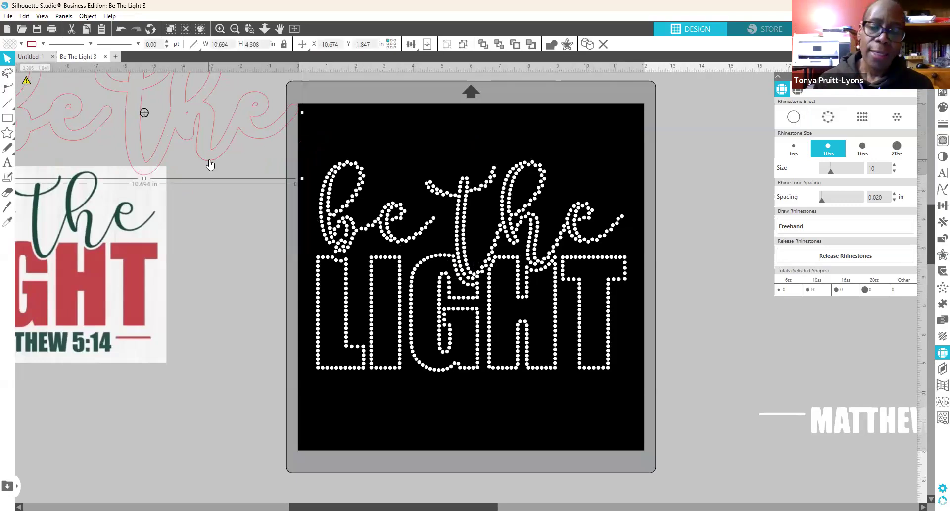
{"action": "key", "text": "Delete"}
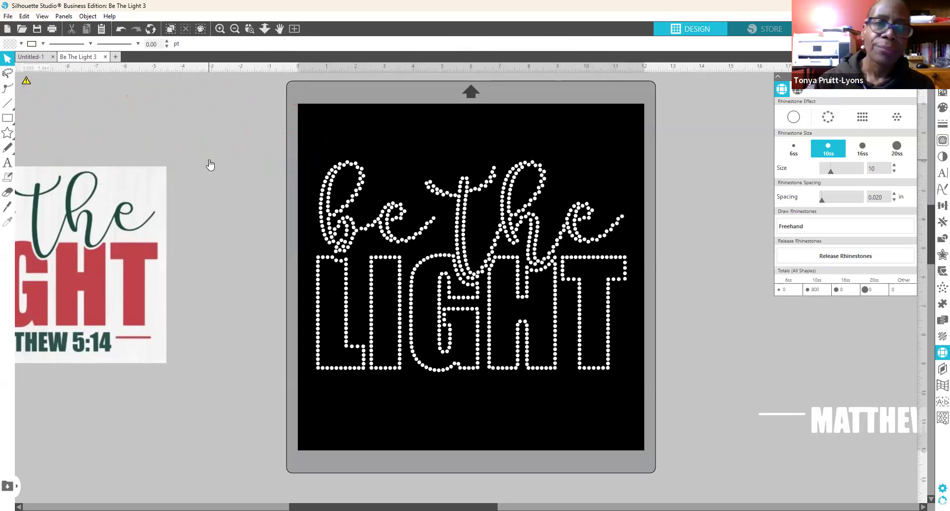
{"action": "left_click", "coordinate": [477, 193]}
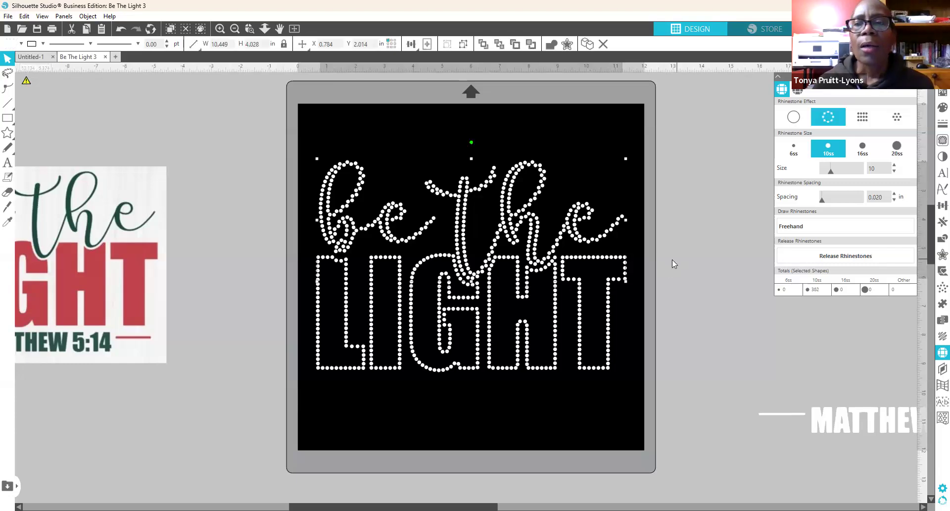
{"action": "left_click", "coordinate": [791, 121]}
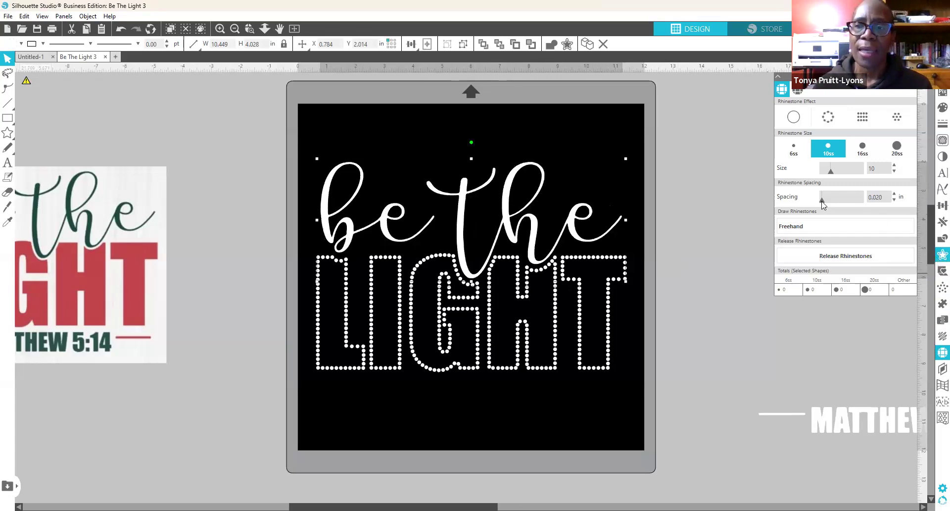
Step: Add an internal offset of 0.030 in inside the white 'be the' script
{"action": "left_click", "coordinate": [937, 256]}
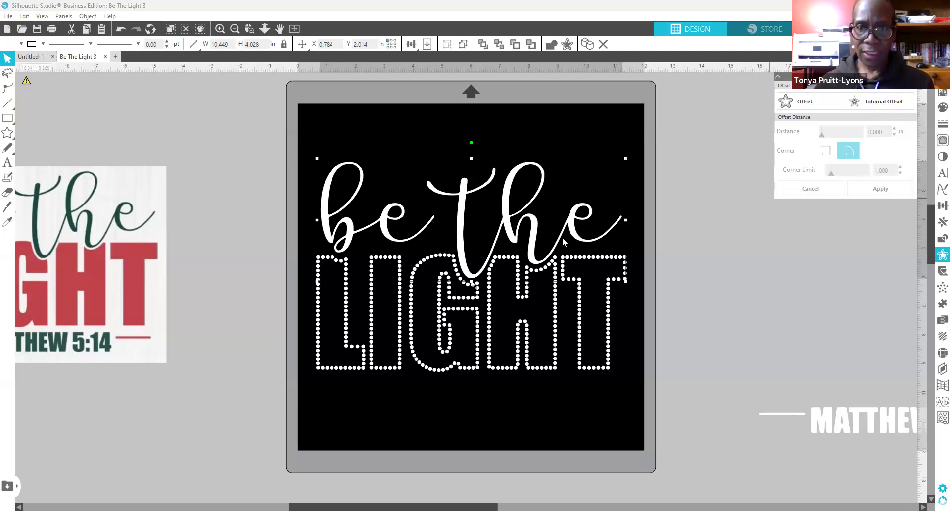
{"action": "left_click", "coordinate": [882, 102]}
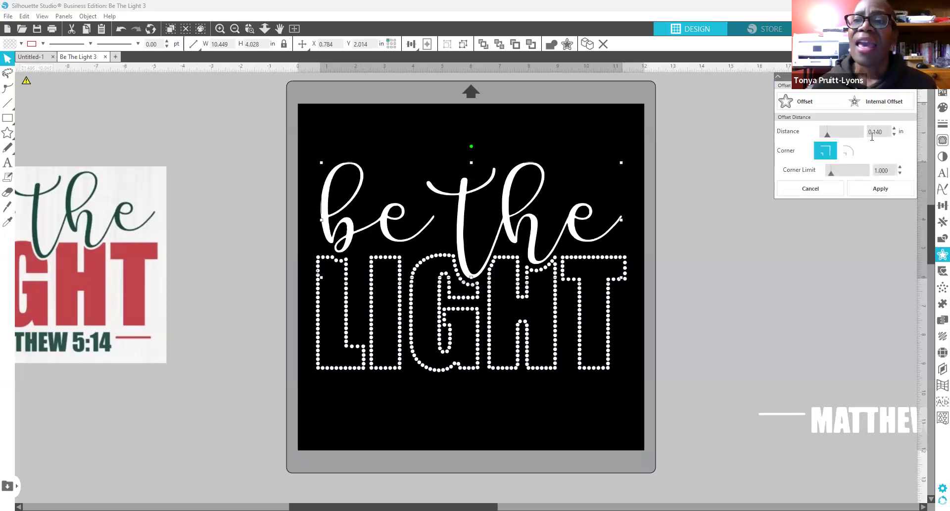
{"action": "left_click_drag", "start_coordinate": [873, 132], "coordinate": [901, 136]}
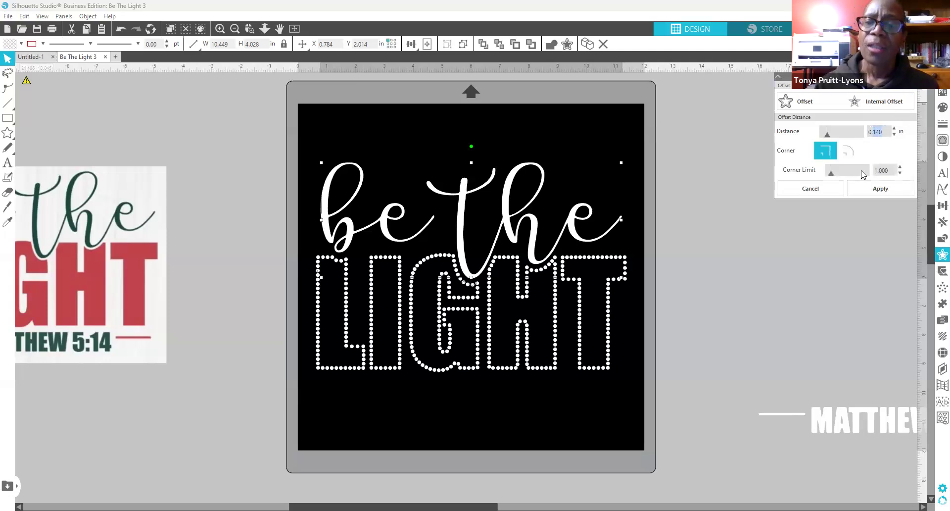
{"action": "type", "text": "0"}
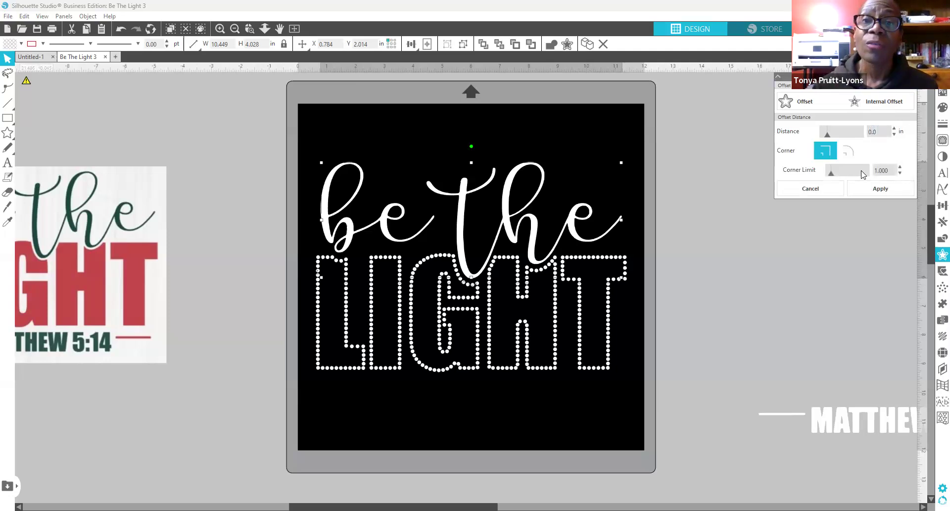
{"action": "type", "text": "30"}
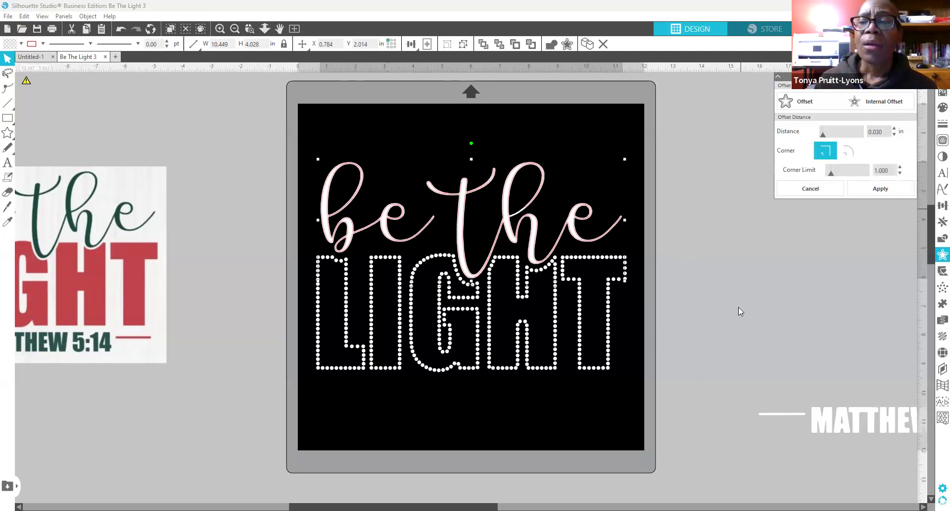
{"action": "left_click", "coordinate": [935, 354]}
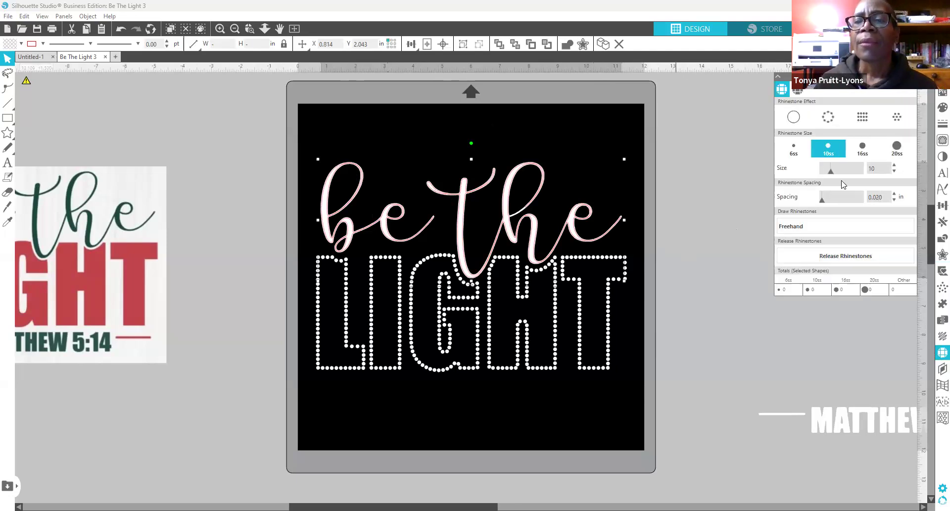
Step: Apply Edge rhinestones to the offset 'be the' and colour them yellow F7EF28
{"action": "left_click", "coordinate": [829, 117]}
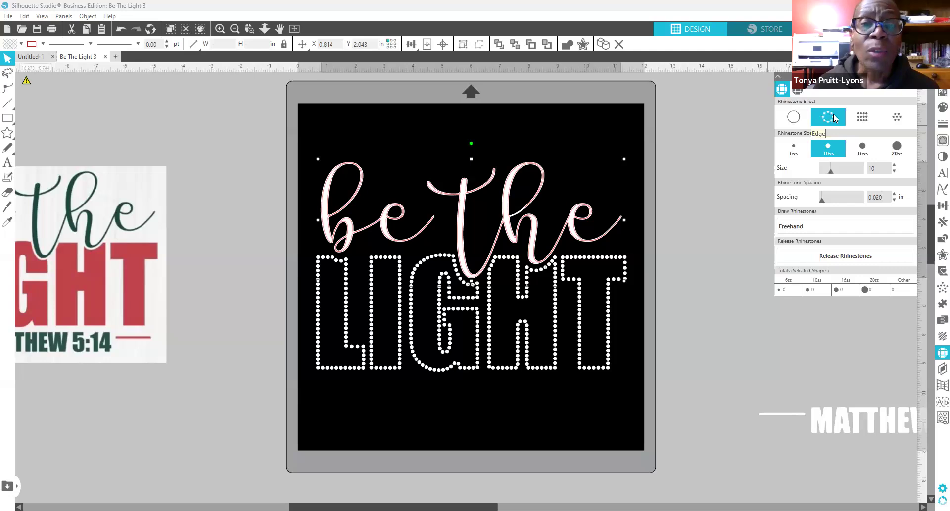
{"action": "left_click", "coordinate": [834, 118]}
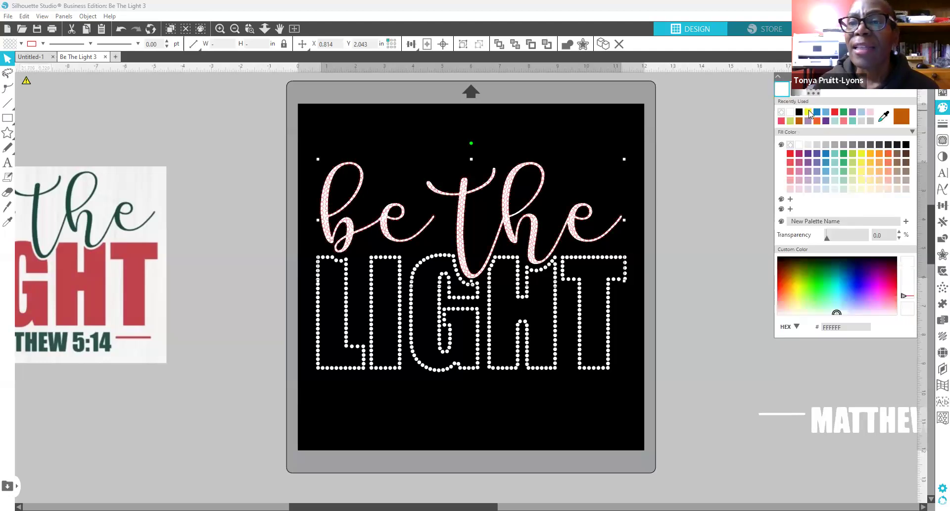
{"action": "left_click", "coordinate": [808, 111]}
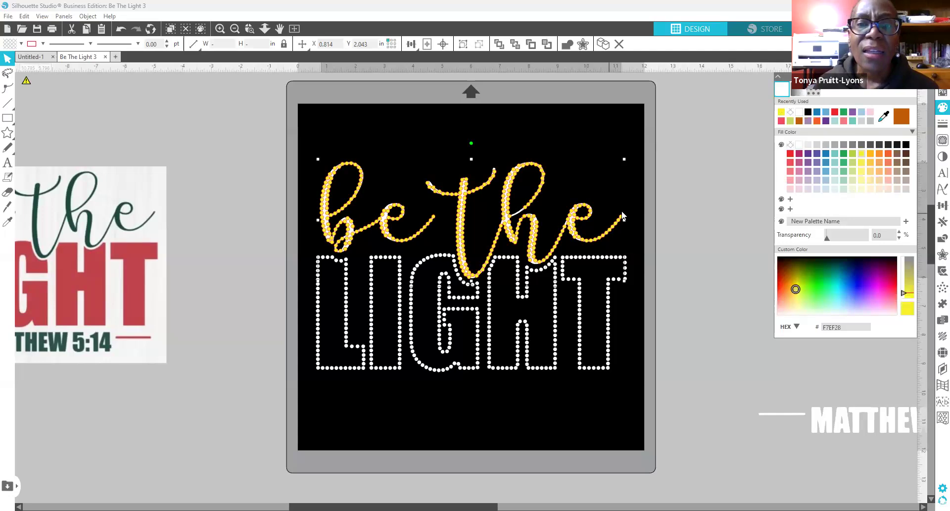
Step: Drag the original white script off the mat and select the whole yellow 'be the'
{"action": "left_click_drag", "start_coordinate": [579, 244], "coordinate": [912, 172]}
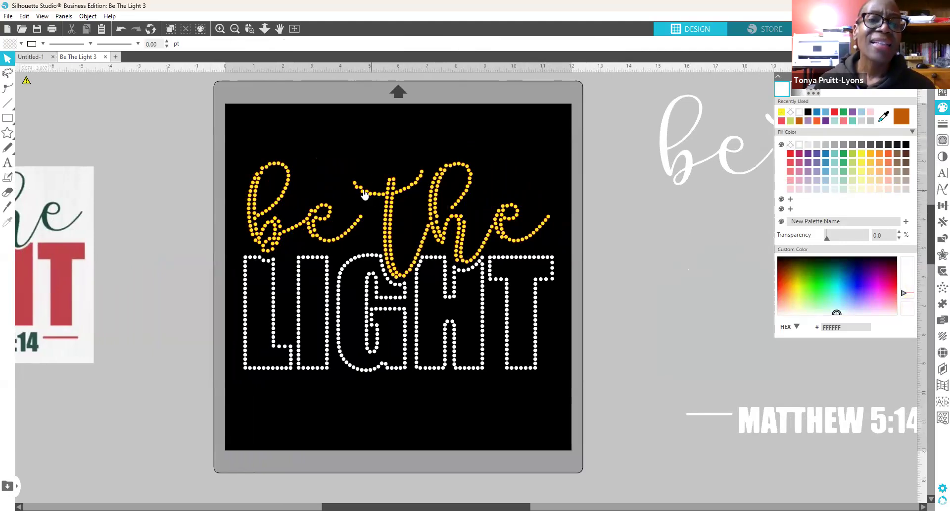
{"action": "left_click", "coordinate": [405, 188]}
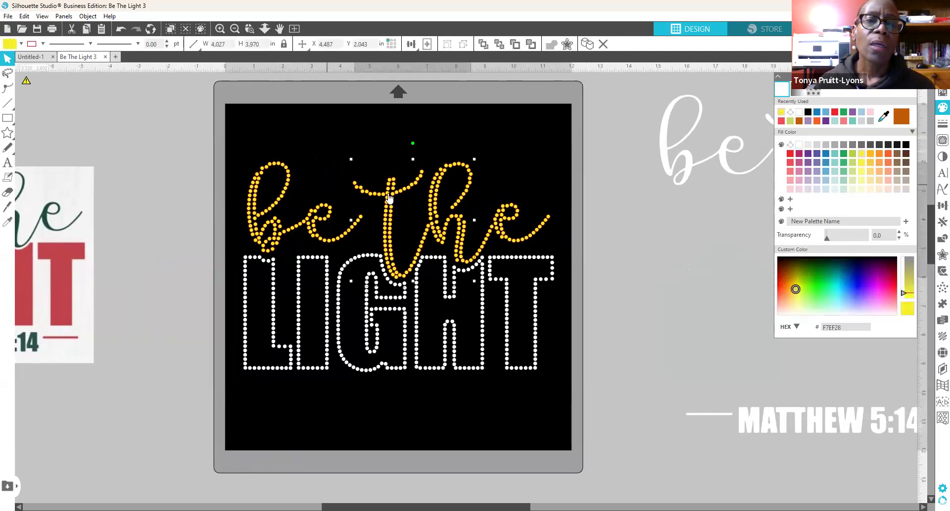
{"action": "left_click", "coordinate": [379, 140]}
{"action": "left_click_drag", "start_coordinate": [245, 148], "coordinate": [553, 232]}
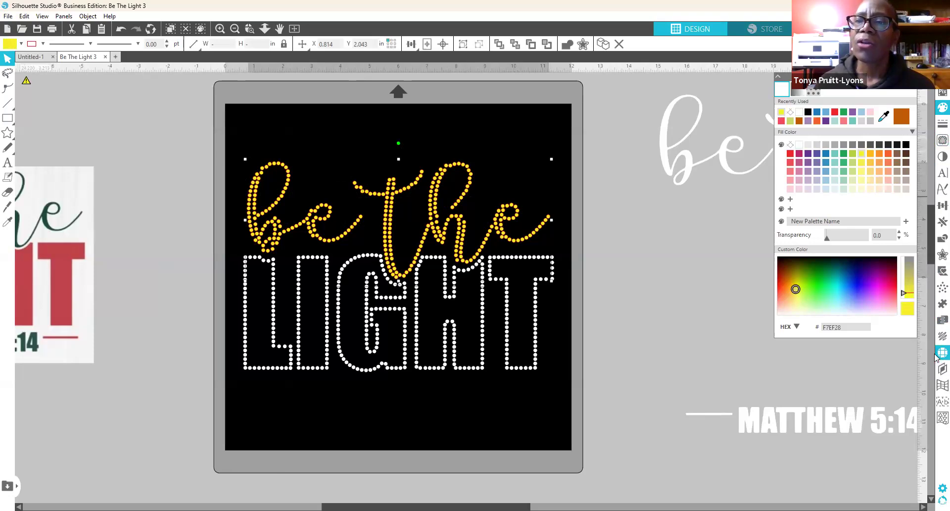
{"action": "left_click", "coordinate": [942, 352]}
Step: Try Linear and Radial Fill on the yellow 'be the', then revert to Edge
{"action": "left_click", "coordinate": [863, 117]}
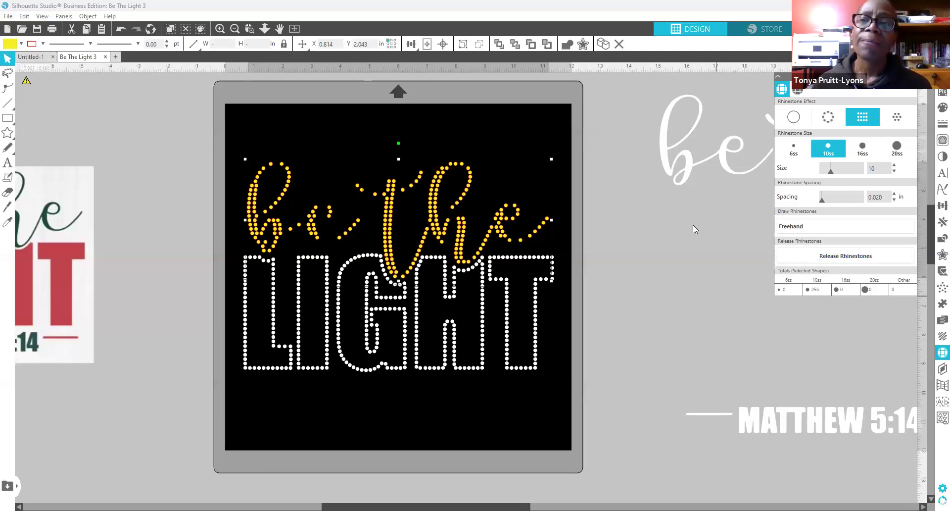
{"action": "left_click", "coordinate": [901, 116]}
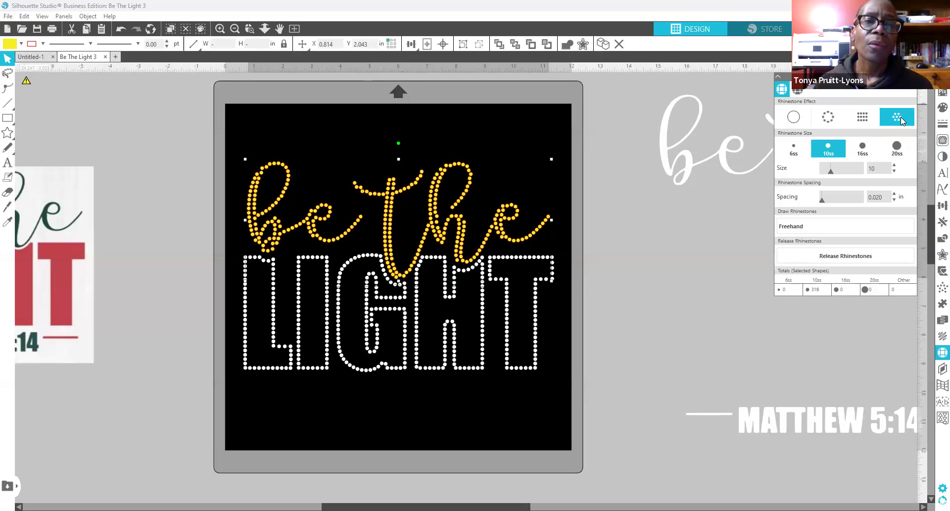
{"action": "left_click", "coordinate": [834, 121]}
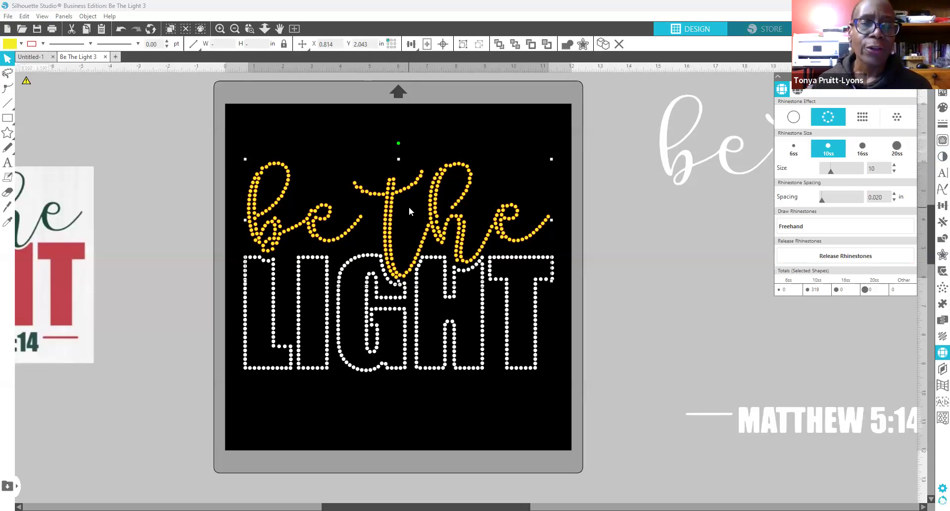
Step: Give the spare white 'be the' Edge rhinestones, compare it above the design, then park it right of the mat
{"action": "left_click_drag", "start_coordinate": [684, 175], "coordinate": [563, 176]}
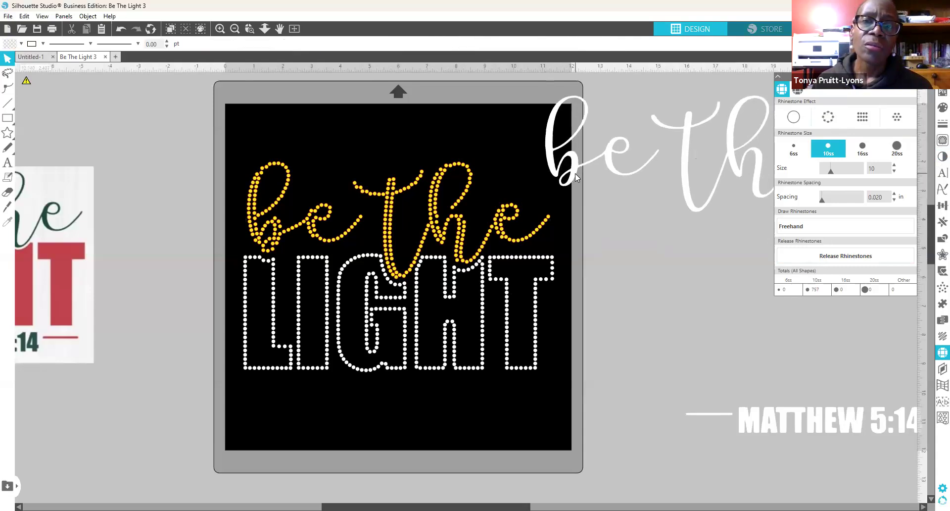
{"action": "left_click", "coordinate": [857, 120]}
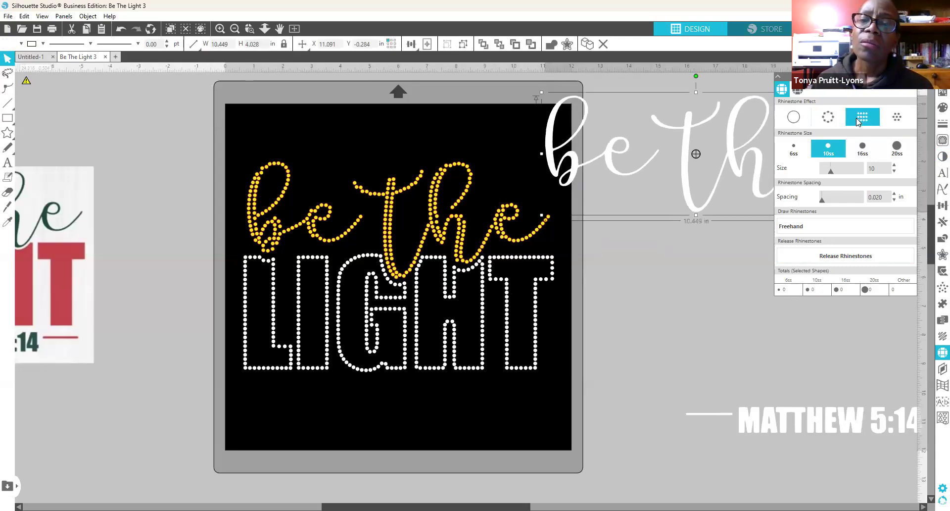
{"action": "left_click", "coordinate": [831, 116]}
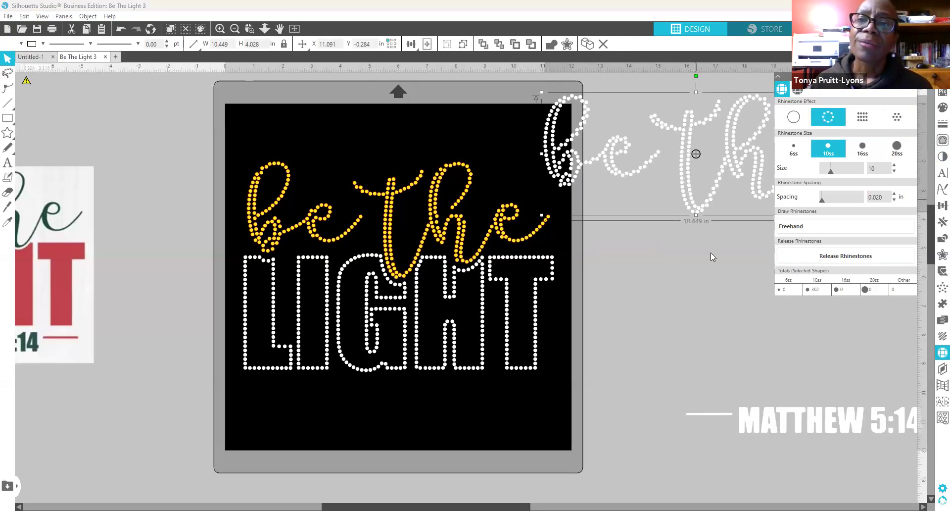
{"action": "left_click_drag", "start_coordinate": [699, 197], "coordinate": [596, 203]}
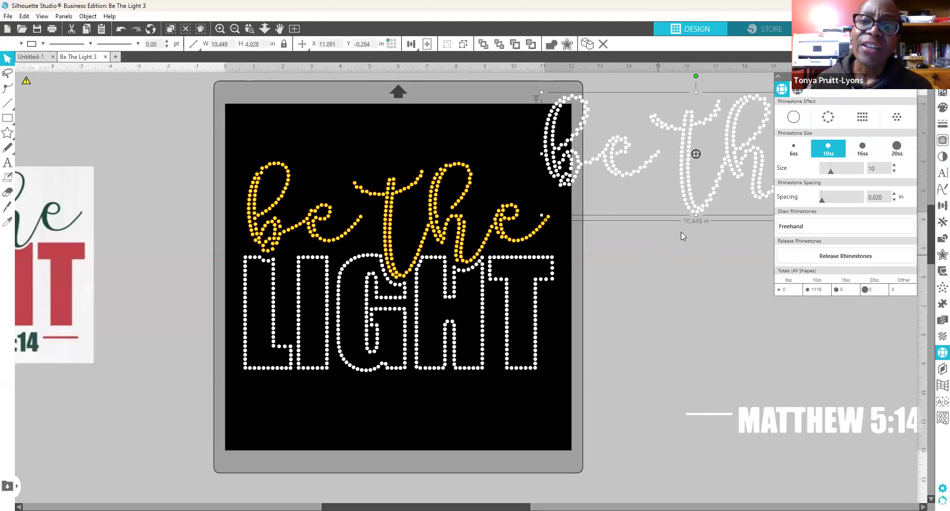
{"action": "left_click_drag", "start_coordinate": [706, 208], "coordinate": [389, 171]}
{"action": "left_click", "coordinate": [575, 201]}
{"action": "scroll", "coordinate": [575, 201], "scroll_direction": "up", "scroll_amount": 8}
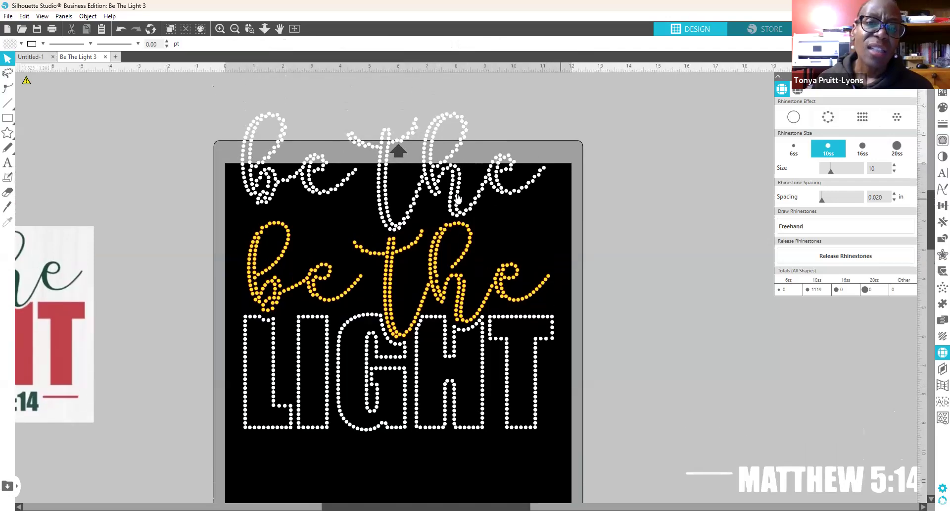
{"action": "left_click_drag", "start_coordinate": [413, 204], "coordinate": [414, 201]}
{"action": "left_click", "coordinate": [547, 230]}
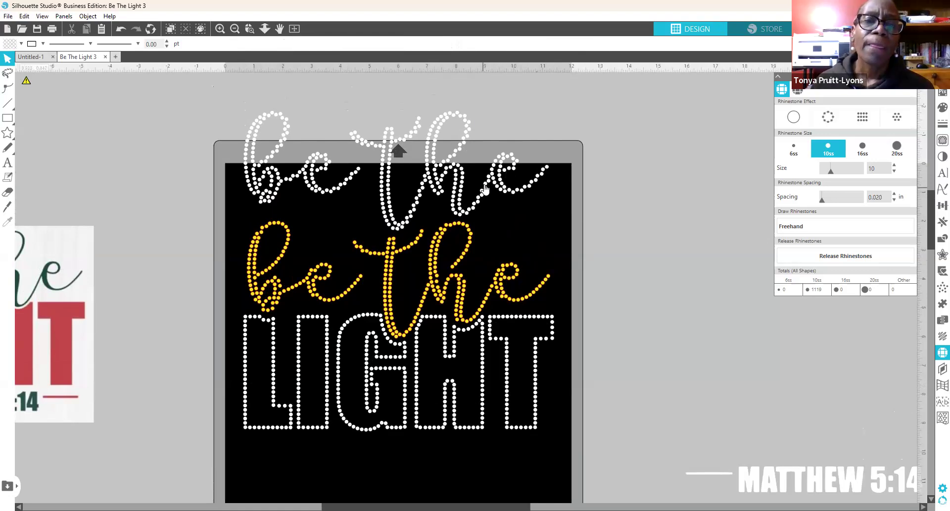
{"action": "left_click_drag", "start_coordinate": [458, 188], "coordinate": [740, 222]}
Step: Select all the yellow 'be the' rhinestones and group them
{"action": "left_click", "coordinate": [739, 220]}
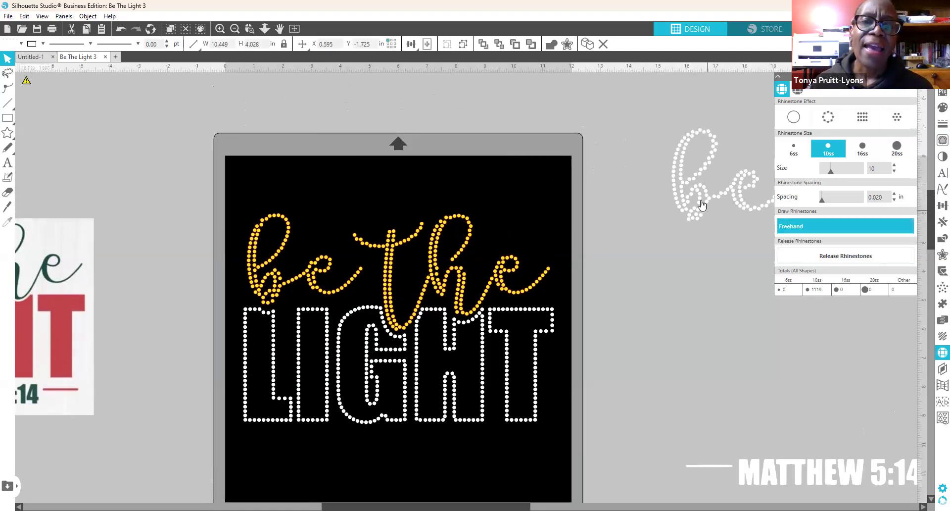
{"action": "scroll", "coordinate": [692, 188], "scroll_direction": "down", "scroll_amount": 3}
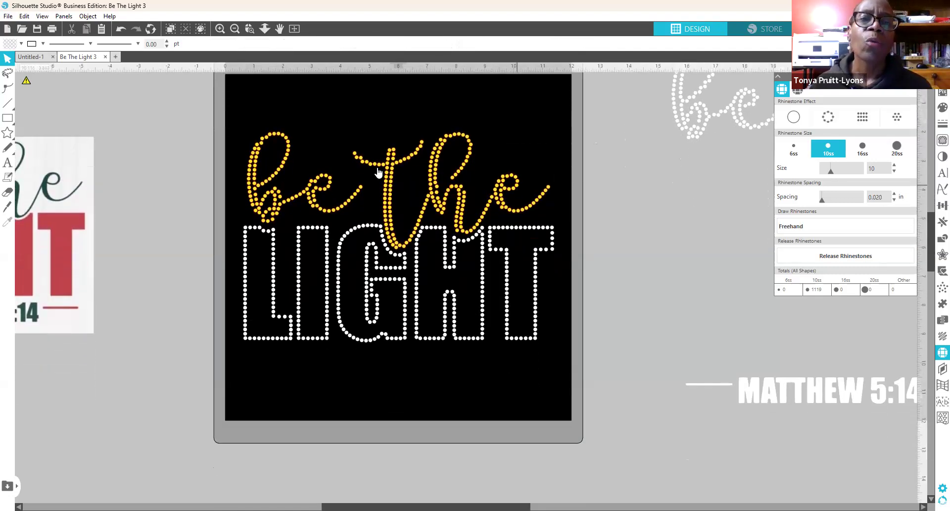
{"action": "left_click", "coordinate": [469, 212]}
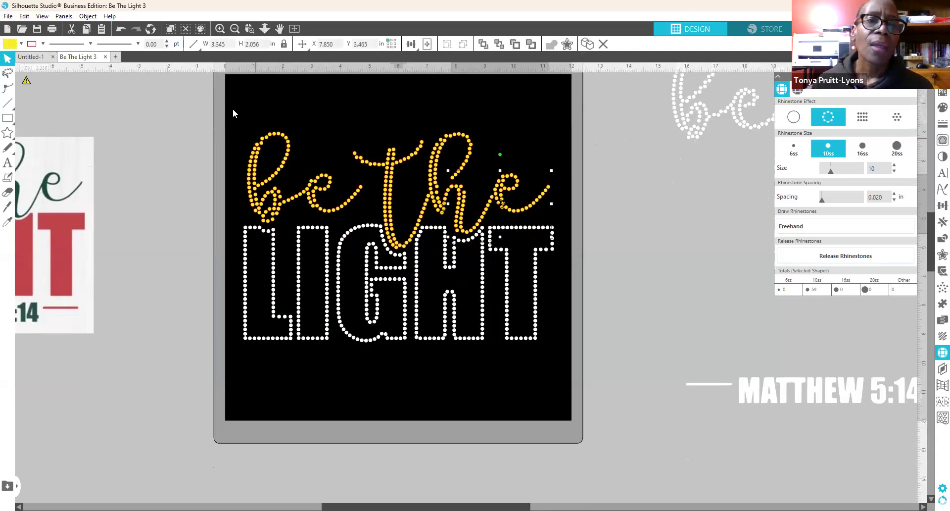
{"action": "left_click_drag", "start_coordinate": [252, 124], "coordinate": [530, 210]}
{"action": "right_click", "coordinate": [578, 379]}
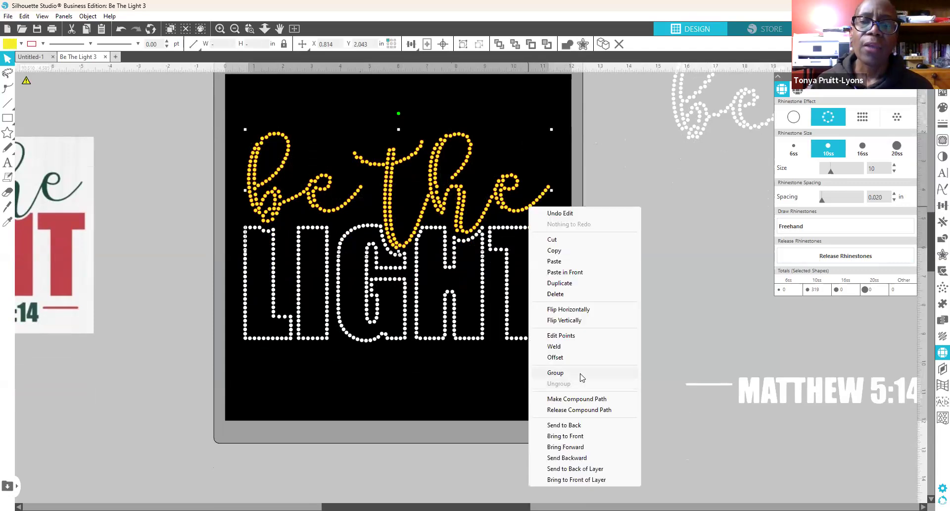
{"action": "left_click", "coordinate": [556, 372]}
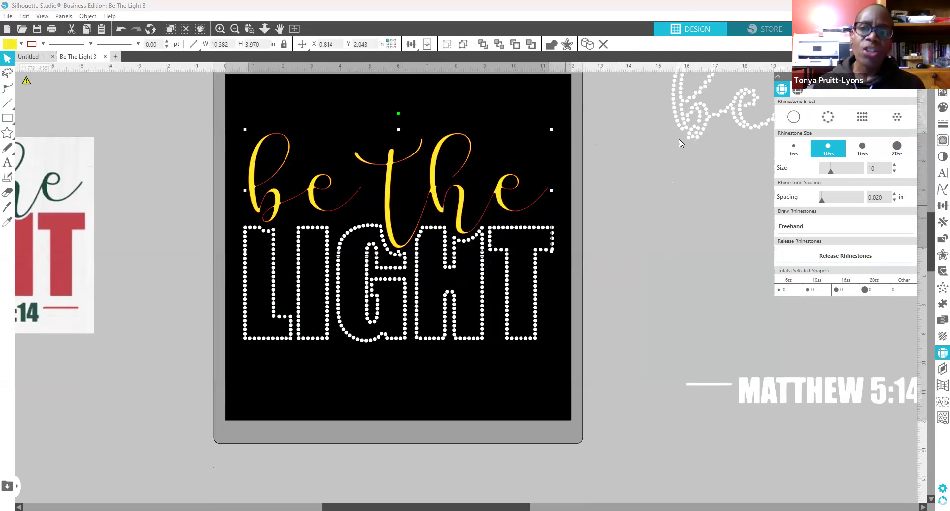
Step: Undo the rhinestone effect on the white 'be the' copy and move it off the mat to the upper right
{"action": "left_click_drag", "start_coordinate": [706, 125], "coordinate": [568, 160]}
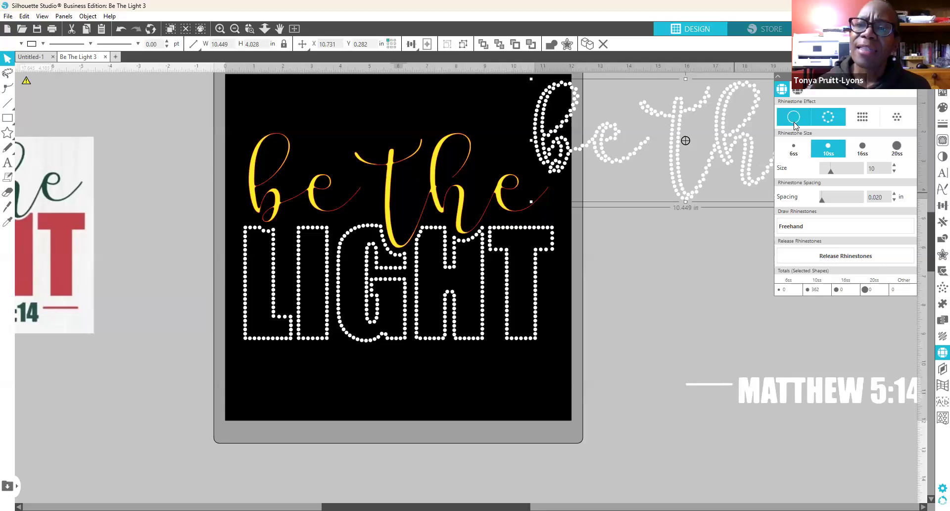
{"action": "key", "text": "ctrl+z"}
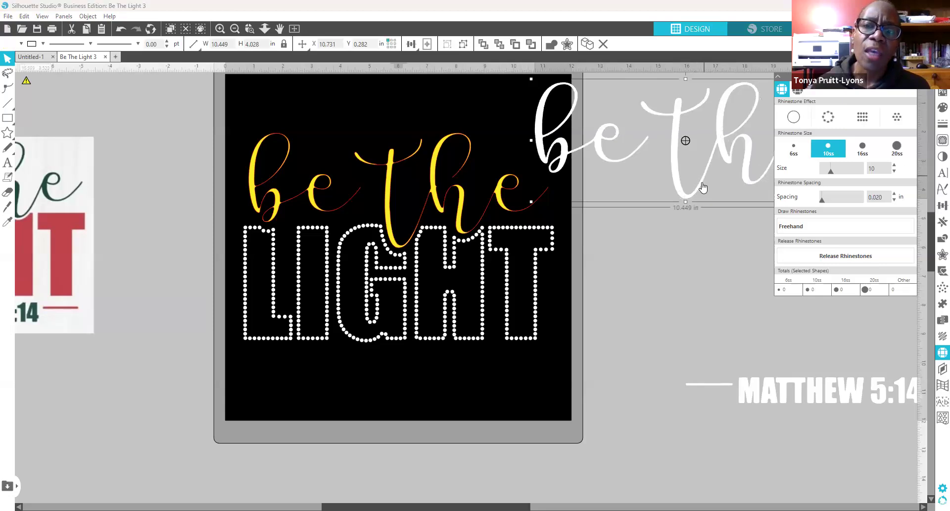
{"action": "left_click_drag", "start_coordinate": [703, 187], "coordinate": [664, 175]}
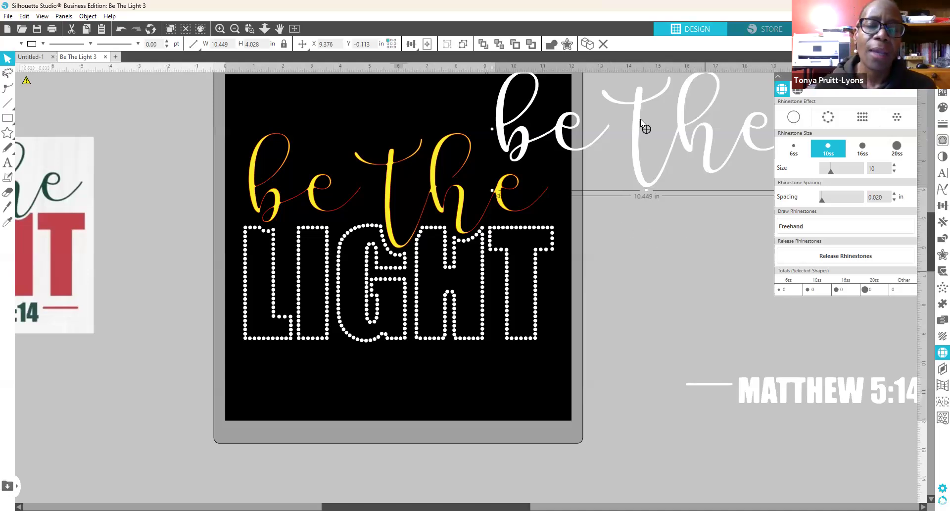
{"action": "left_click_drag", "start_coordinate": [652, 178], "coordinate": [731, 157]}
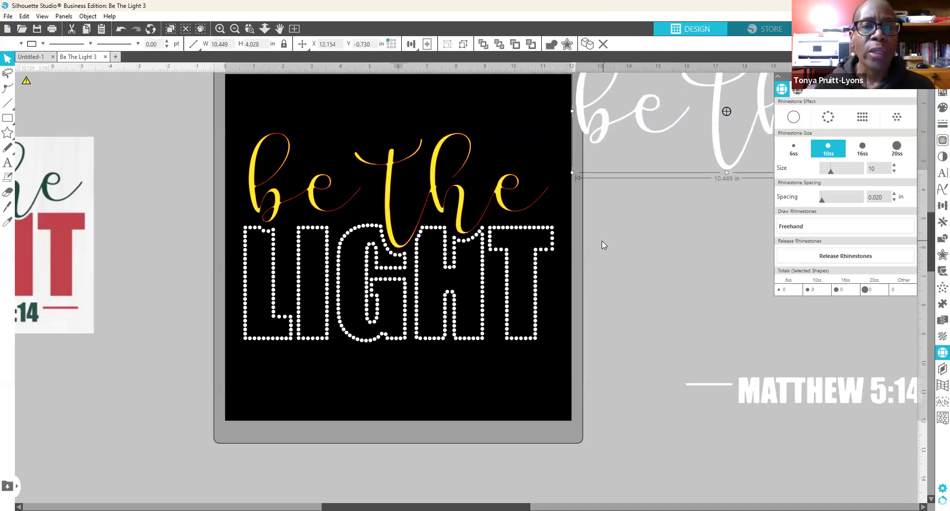
{"action": "scroll", "coordinate": [403, 212], "scroll_direction": "up", "scroll_amount": 2}
Step: Apply Edge rhinestones to 'be the' and a scattered fill to LIGHT, 1280 stones
{"action": "left_click", "coordinate": [500, 210]}
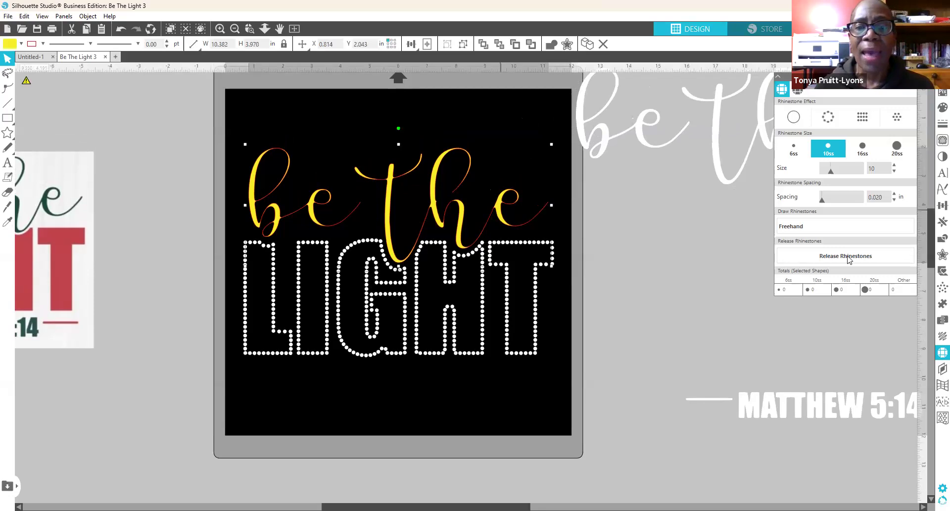
{"action": "left_click", "coordinate": [829, 119]}
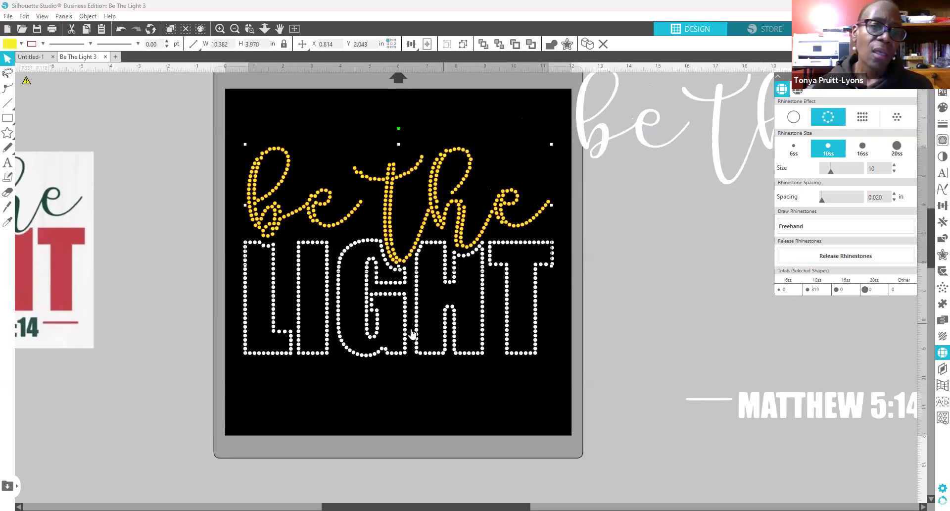
{"action": "left_click", "coordinate": [535, 314]}
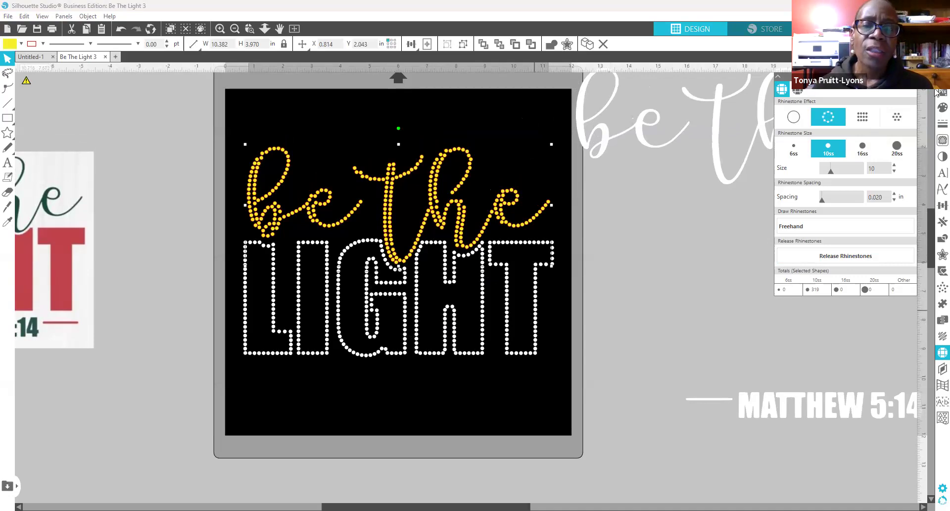
{"action": "left_click", "coordinate": [864, 119]}
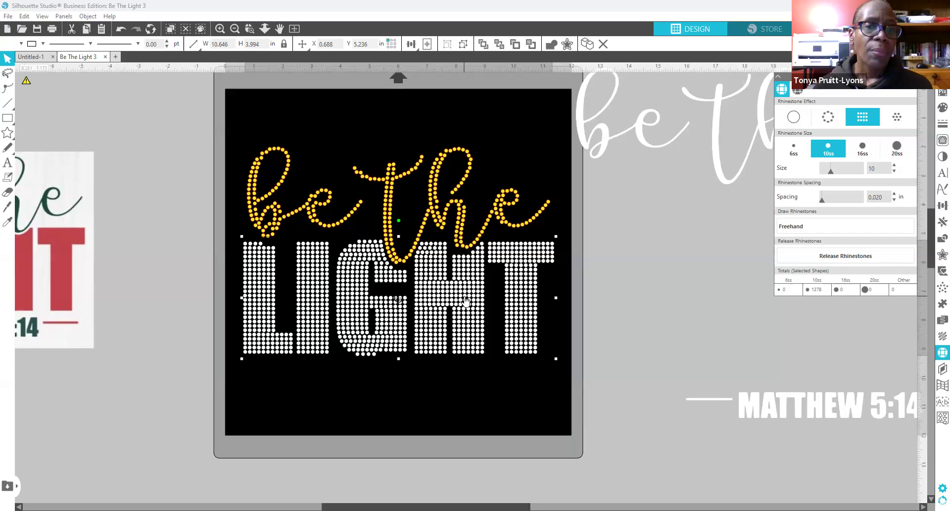
{"action": "left_click", "coordinate": [897, 118]}
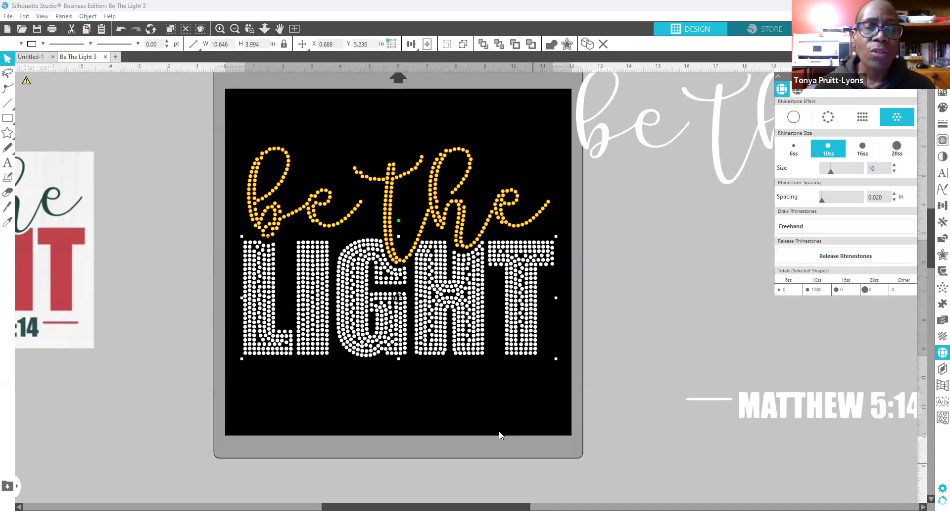
{"action": "left_click", "coordinate": [441, 397]}
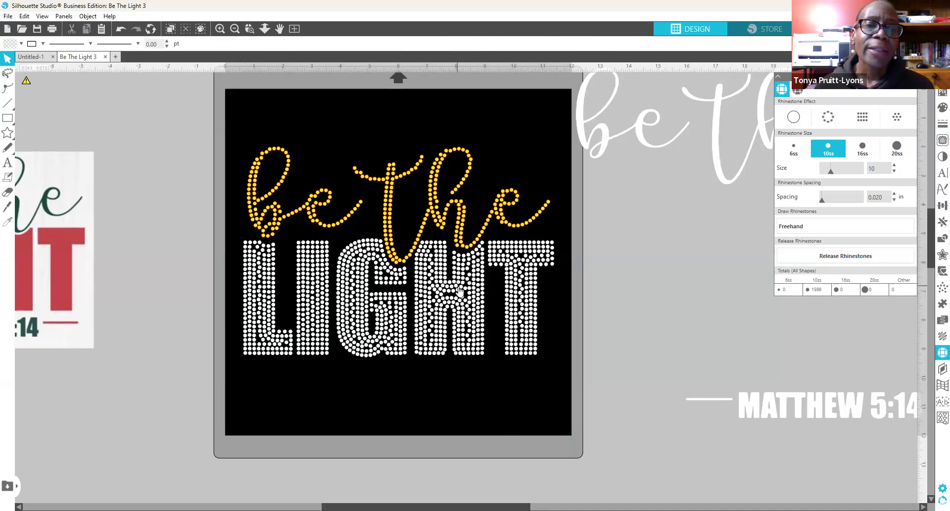
{"action": "right_click", "coordinate": [442, 316]}
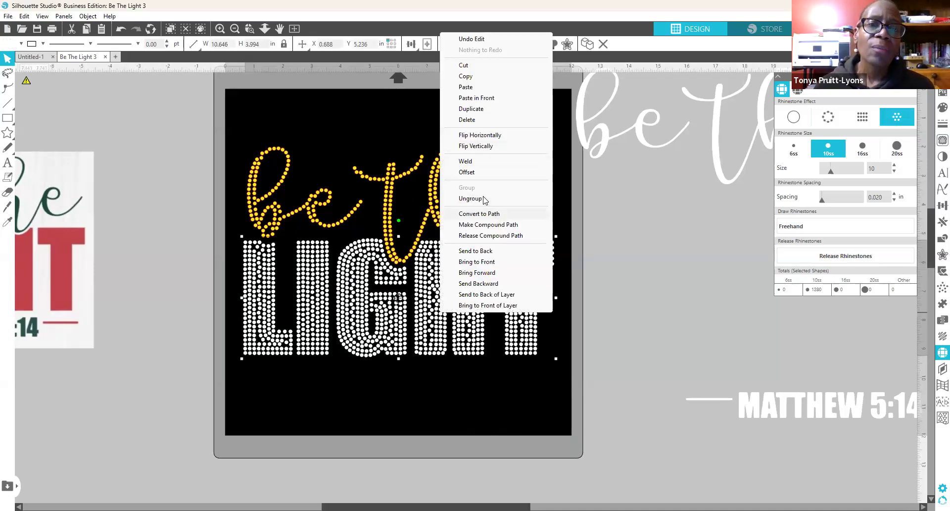
Step: Ungroup the rhinestone LIGHT and slightly resize both words together by the corner handle
{"action": "left_click", "coordinate": [470, 199]}
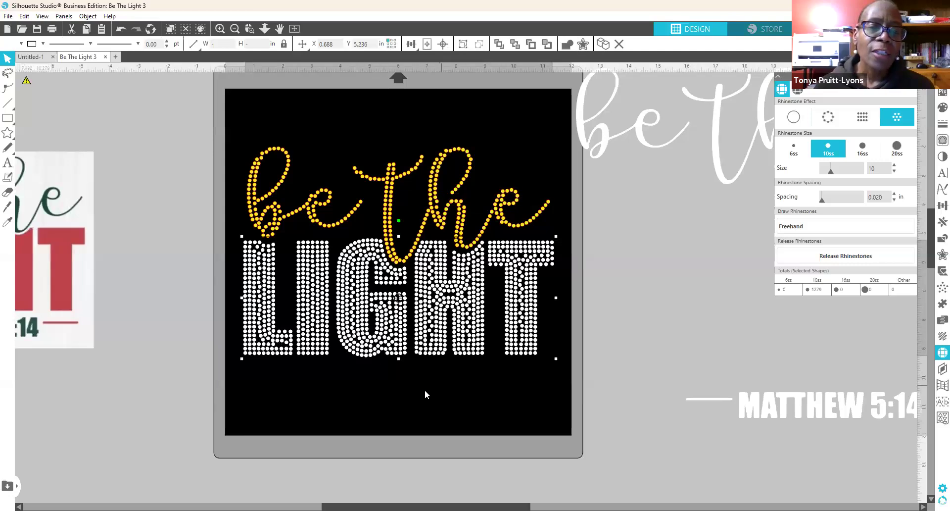
{"action": "left_click_drag", "start_coordinate": [239, 118], "coordinate": [592, 375]}
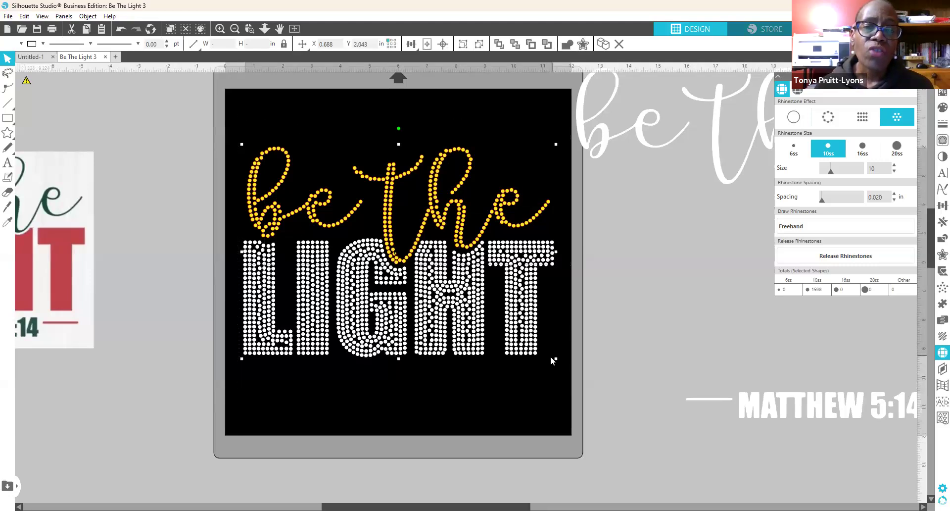
{"action": "left_click_drag", "start_coordinate": [547, 355], "coordinate": [547, 355]}
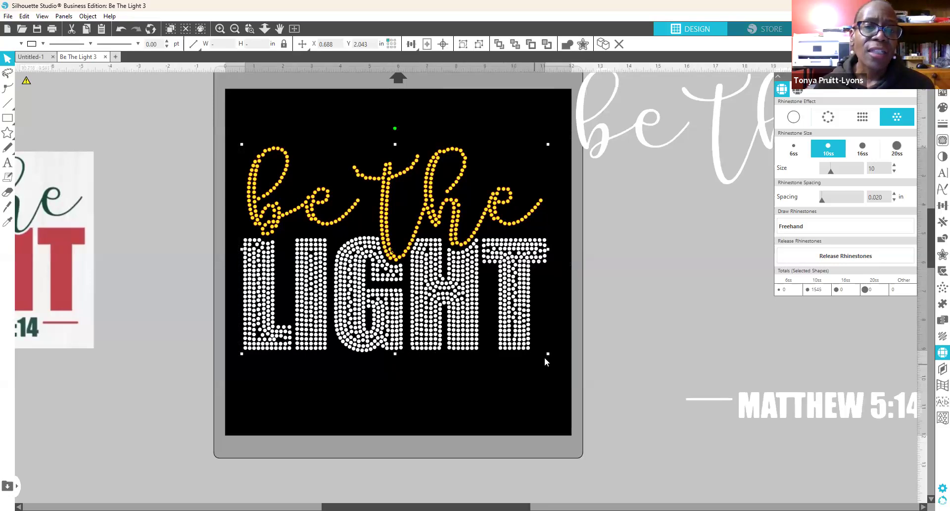
{"action": "mouse_move", "coordinate": [547, 353]}
{"action": "left_mouse_down"}
{"action": "mouse_move", "coordinate": [541, 348]}
{"action": "mouse_move", "coordinate": [551, 358]}
{"action": "left_mouse_up"}
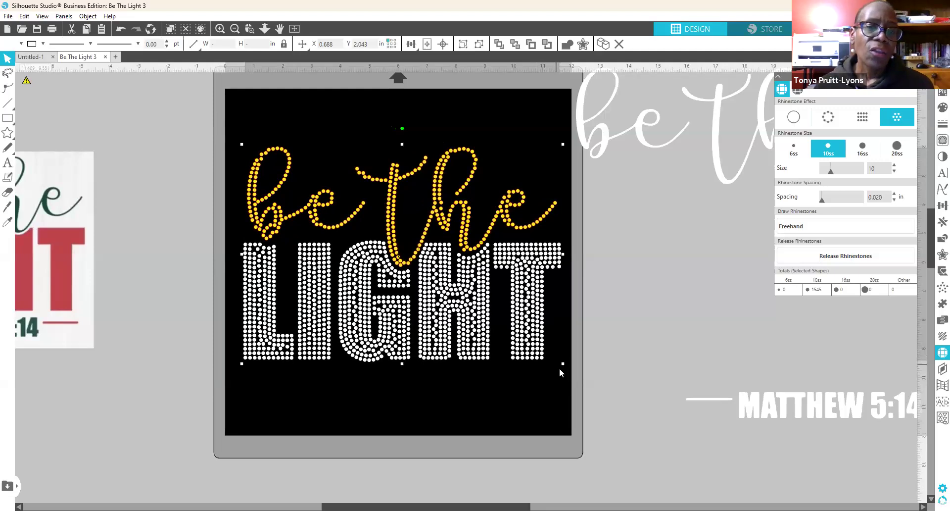
{"action": "left_click", "coordinate": [478, 396]}
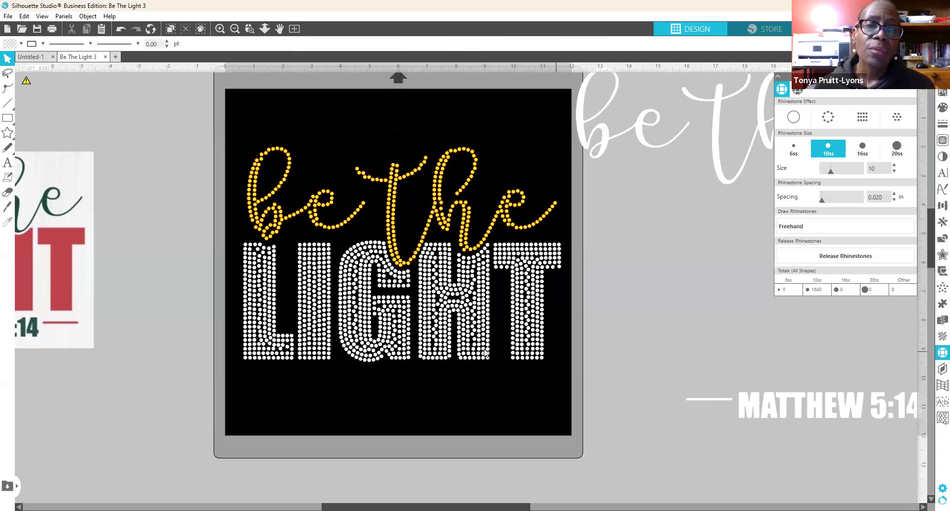
Step: Turn off the rhinestone effect on LIGHT and select the solid white lettering
{"action": "left_click", "coordinate": [340, 348]}
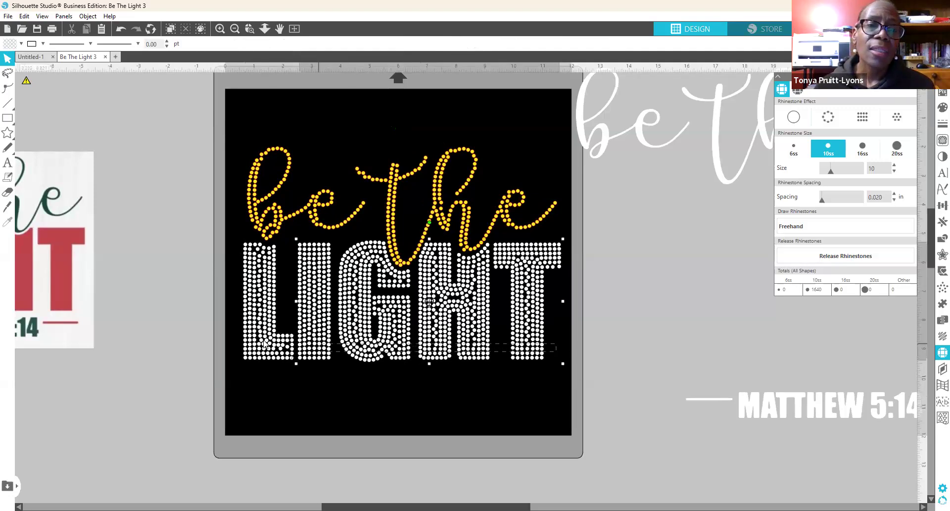
{"action": "left_click", "coordinate": [794, 118]}
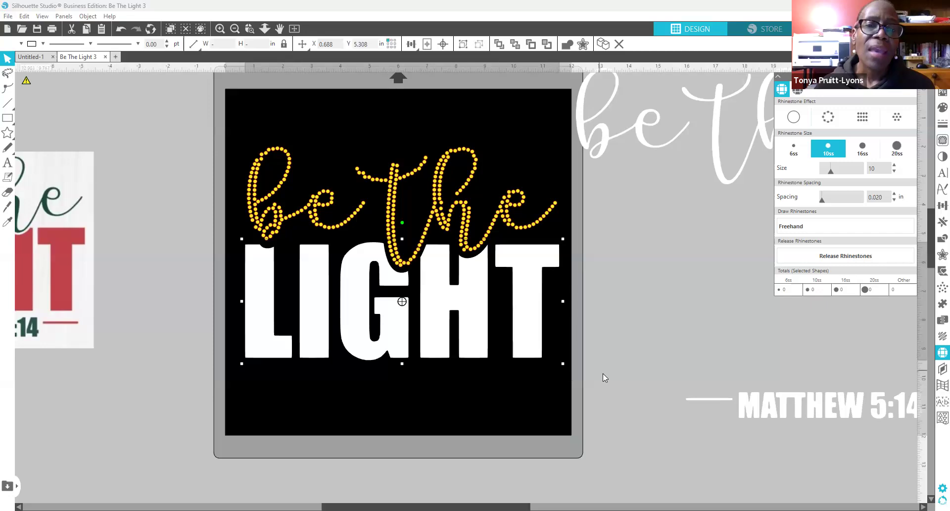
{"action": "left_click_drag", "start_coordinate": [568, 351], "coordinate": [234, 332]}
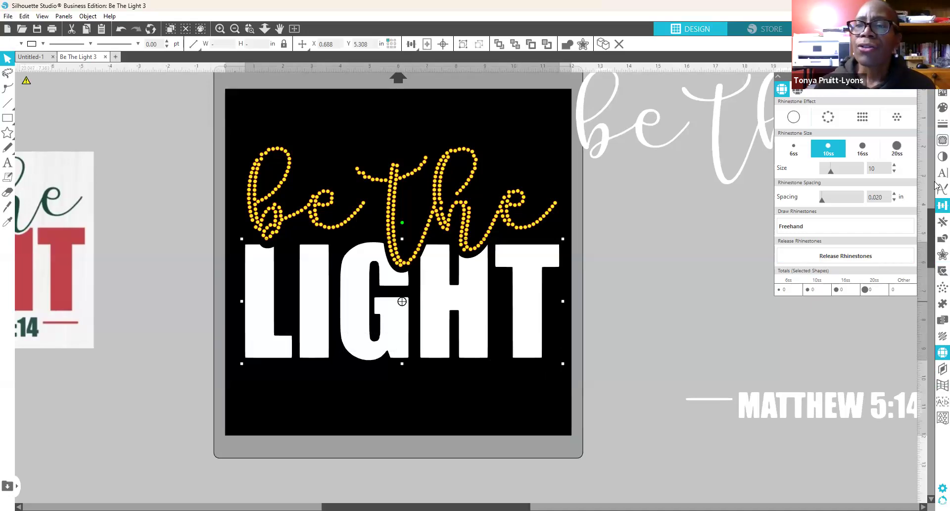
Step: Add a 0.030 in internal offset inside LIGHT and fill it with 1274 grid rhinestones
{"action": "left_click", "coordinate": [940, 255]}
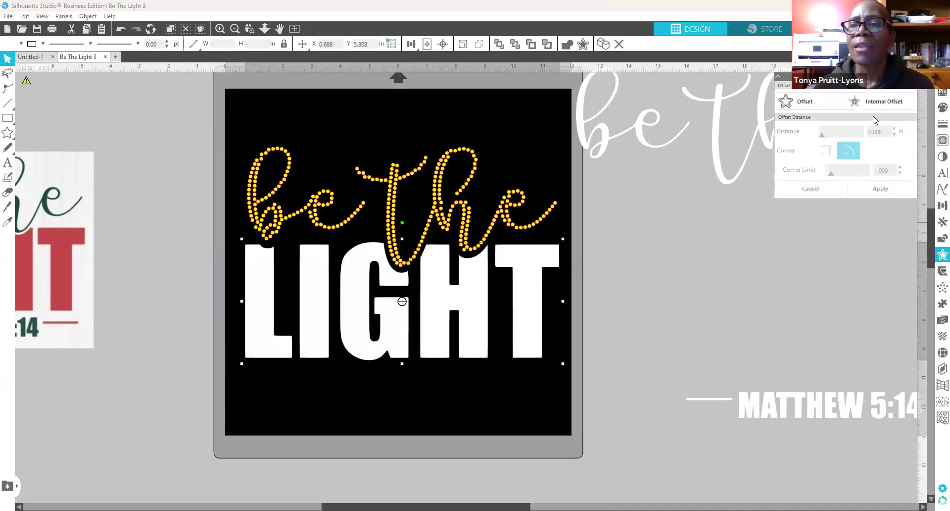
{"action": "left_click", "coordinate": [883, 103]}
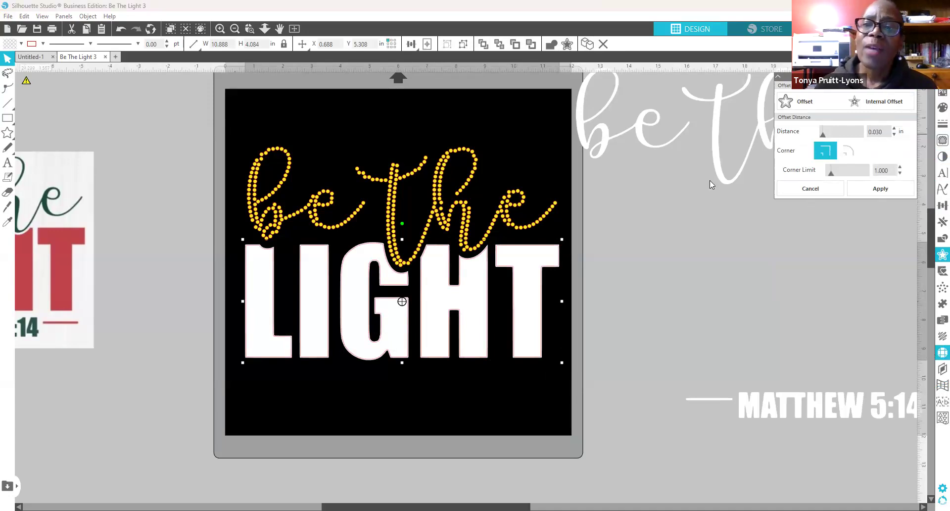
{"action": "left_click", "coordinate": [942, 352]}
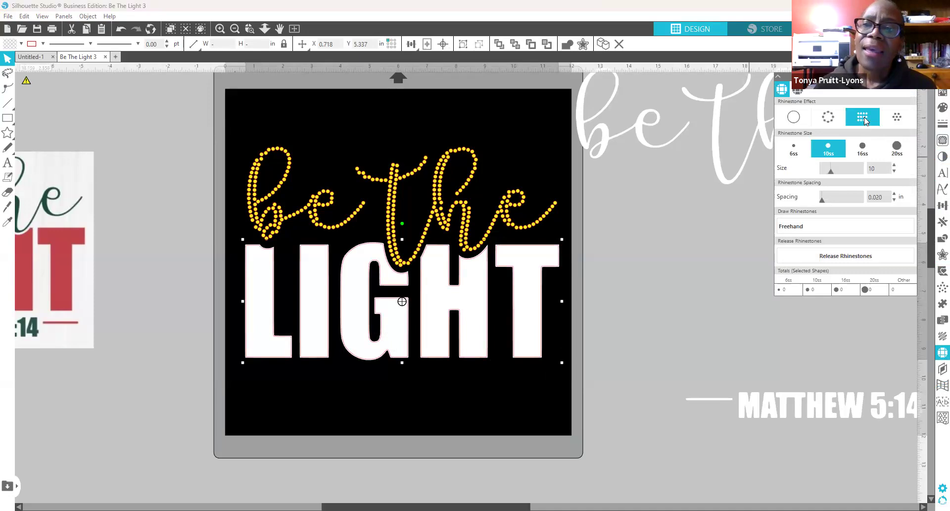
{"action": "left_click", "coordinate": [859, 118]}
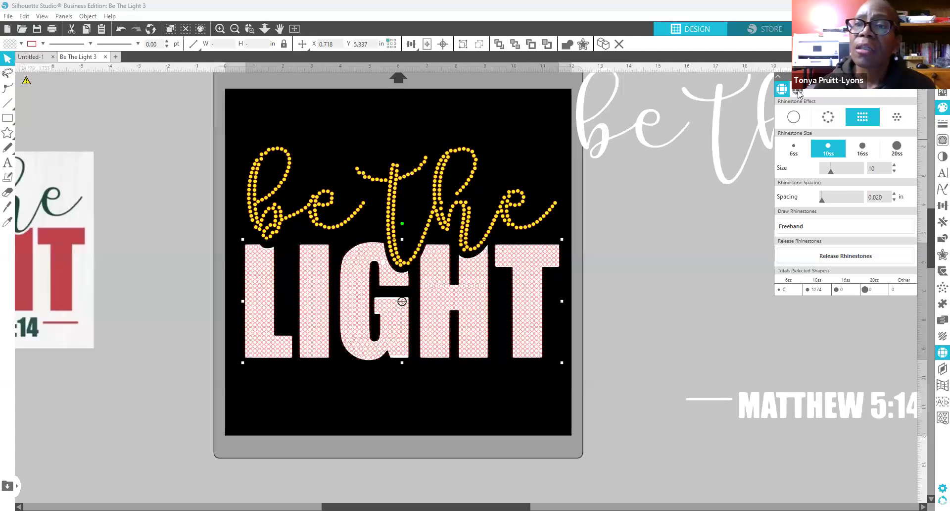
Step: Colour the LIGHT grid rhinestones red
{"action": "left_click", "coordinate": [941, 108]}
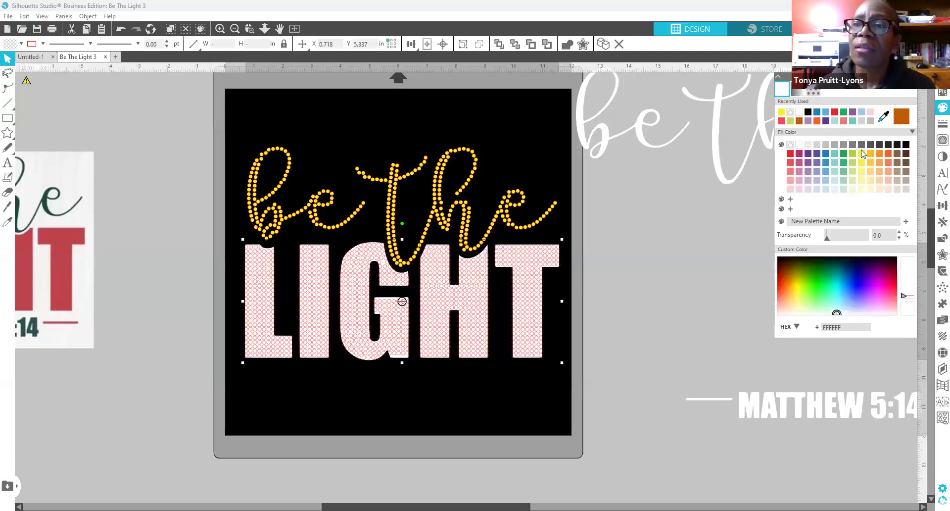
{"action": "left_click", "coordinate": [790, 153]}
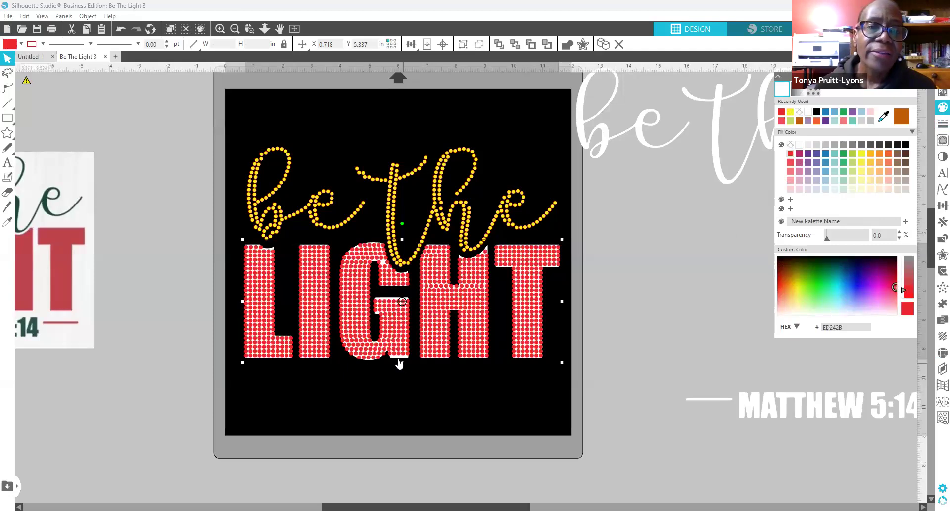
{"action": "left_click_drag", "start_coordinate": [401, 363], "coordinate": [553, 428]}
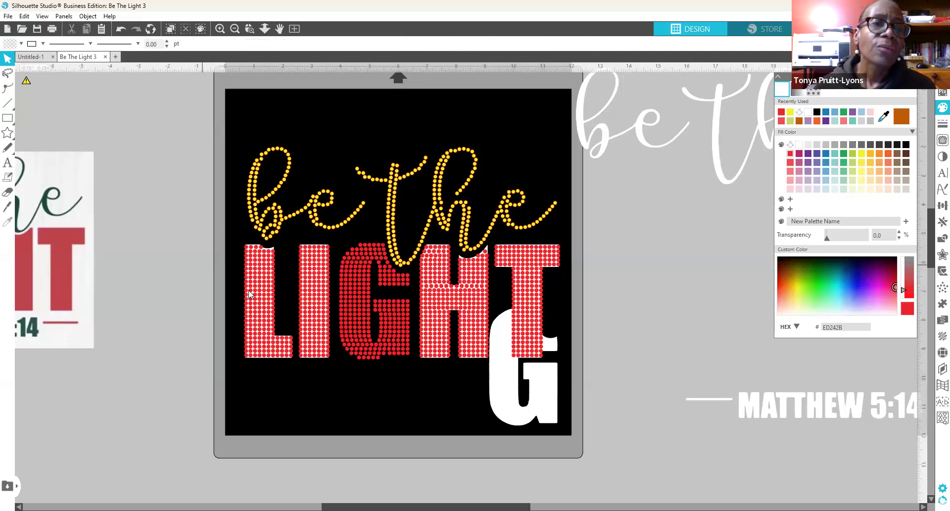
{"action": "left_click", "coordinate": [121, 29]}
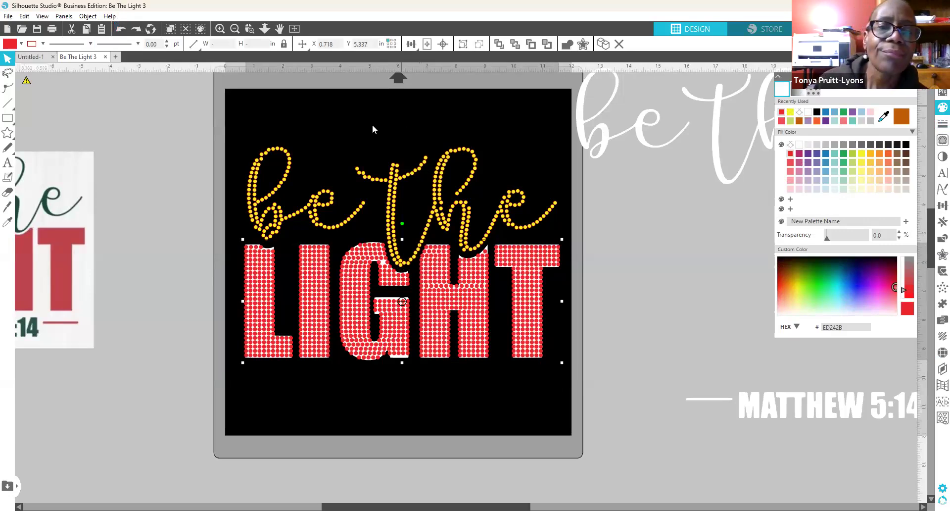
Step: Ungroup LIGHT and pull the red rhinestone layer below the white lettering
{"action": "right_click", "coordinate": [313, 330]}
{"action": "left_click", "coordinate": [371, 222]}
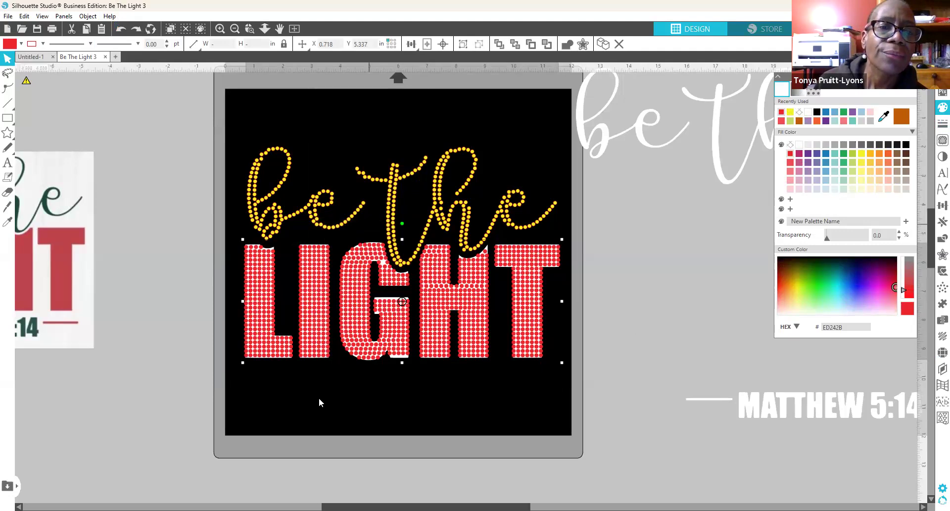
{"action": "left_click_drag", "start_coordinate": [320, 355], "coordinate": [314, 388]}
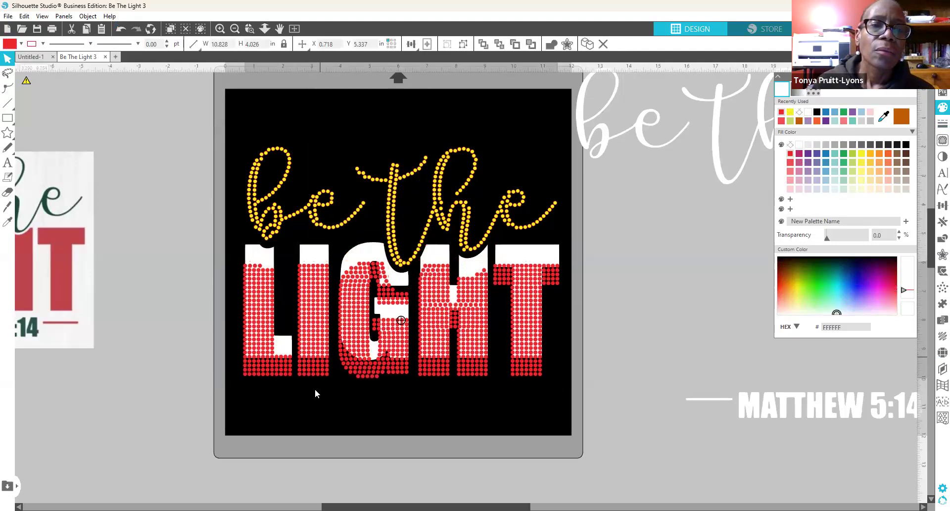
{"action": "left_click_drag", "start_coordinate": [409, 363], "coordinate": [418, 453]}
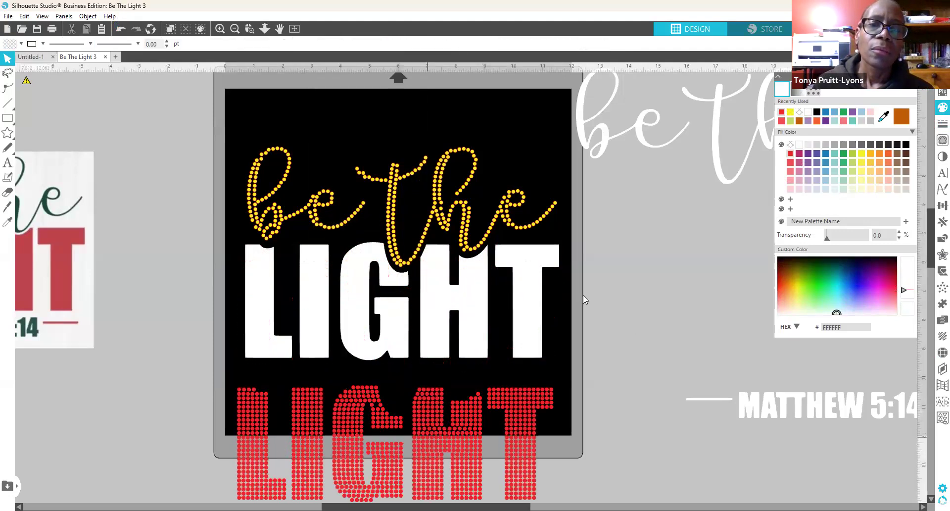
Step: Group the white LIGHT, move it beside MATTHEW 5:14, and place red LIGHT under 'be the'
{"action": "left_click", "coordinate": [500, 310]}
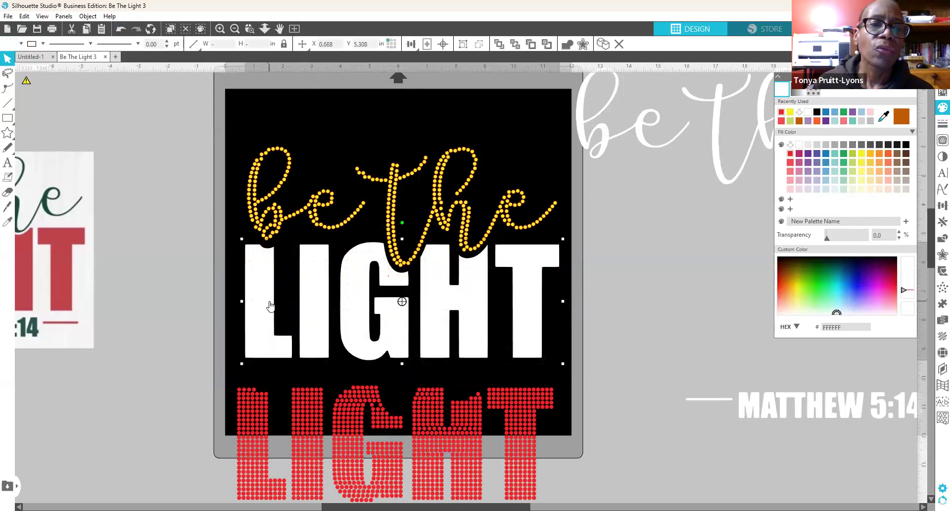
{"action": "right_click", "coordinate": [365, 165]}
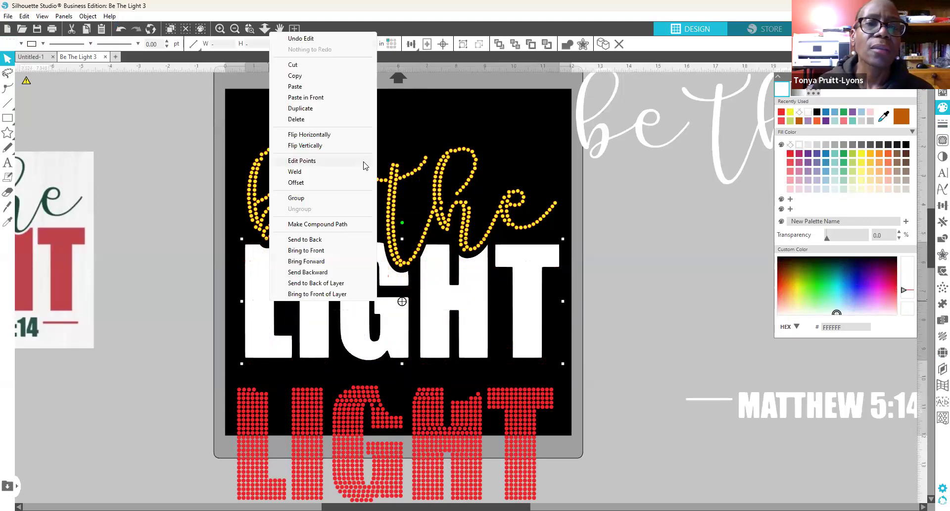
{"action": "left_click", "coordinate": [309, 199]}
{"action": "left_click_drag", "start_coordinate": [529, 334], "coordinate": [945, 333]}
{"action": "left_click_drag", "start_coordinate": [498, 411], "coordinate": [502, 296]}
{"action": "left_click", "coordinate": [509, 305]}
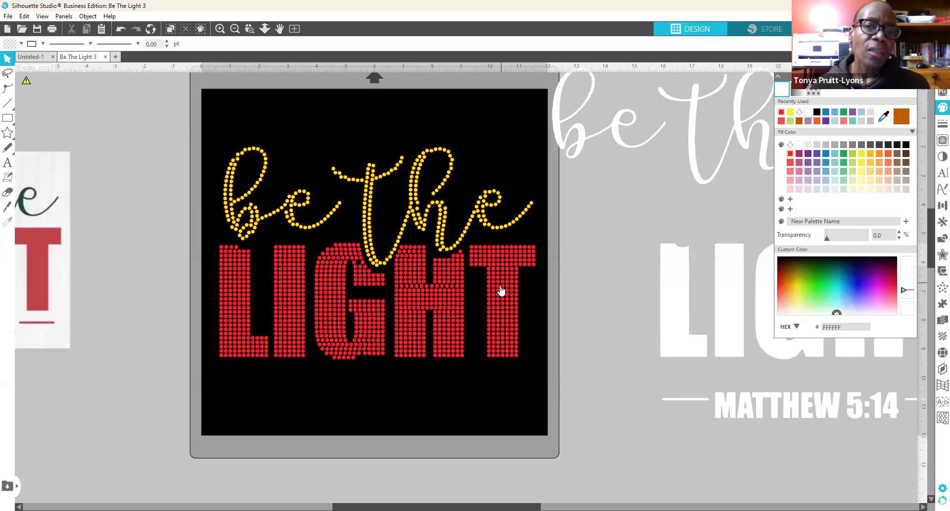
Step: Nudge the rhinestone LIGHT up slightly and release its rhinestone fill back to solid red
{"action": "left_click_drag", "start_coordinate": [501, 289], "coordinate": [500, 284]}
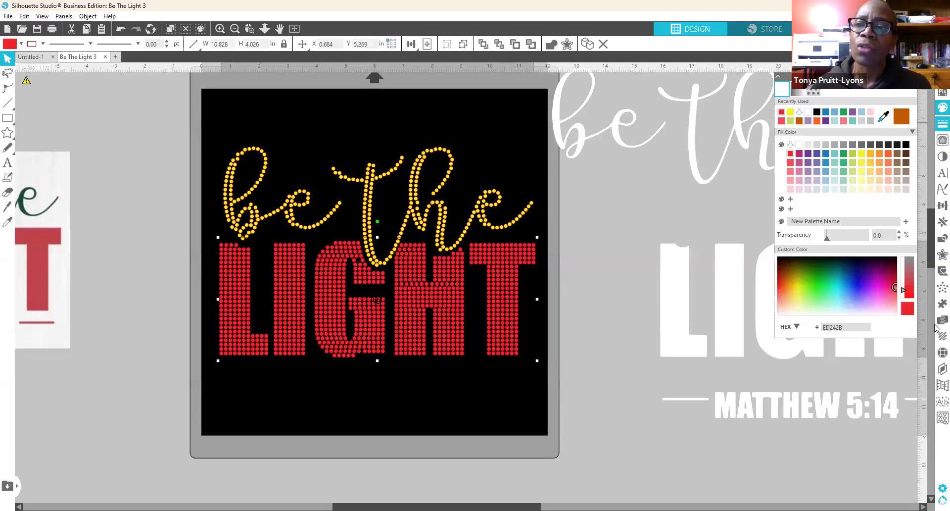
{"action": "left_click", "coordinate": [936, 355]}
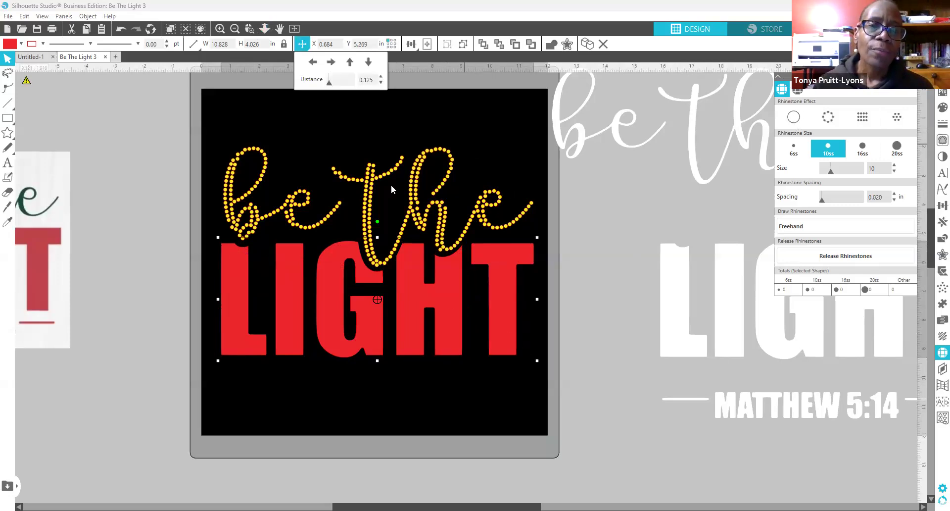
Step: Raise 'be the' a little and give the red LIGHT a 0.13 in offset outline
{"action": "left_click", "coordinate": [605, 227]}
{"action": "left_click_drag", "start_coordinate": [450, 166], "coordinate": [453, 124]}
{"action": "left_click", "coordinate": [419, 290]}
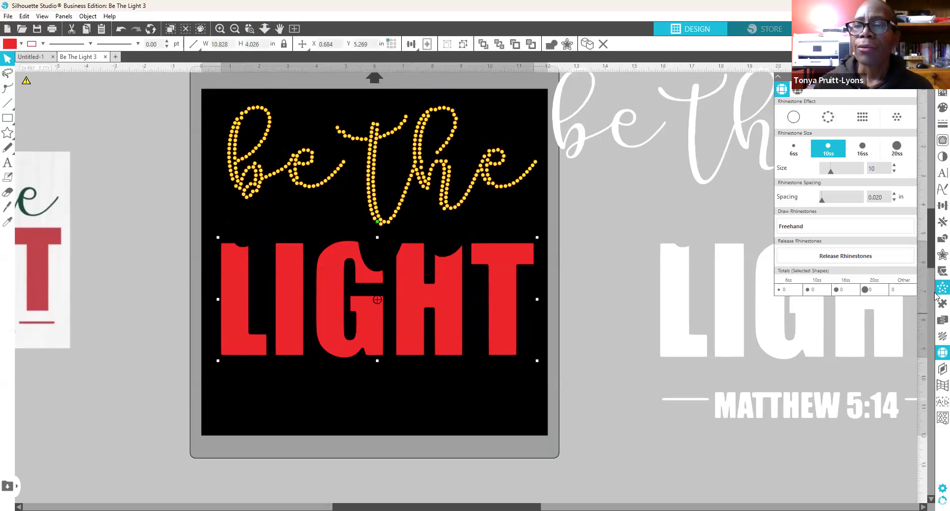
{"action": "left_click", "coordinate": [938, 256]}
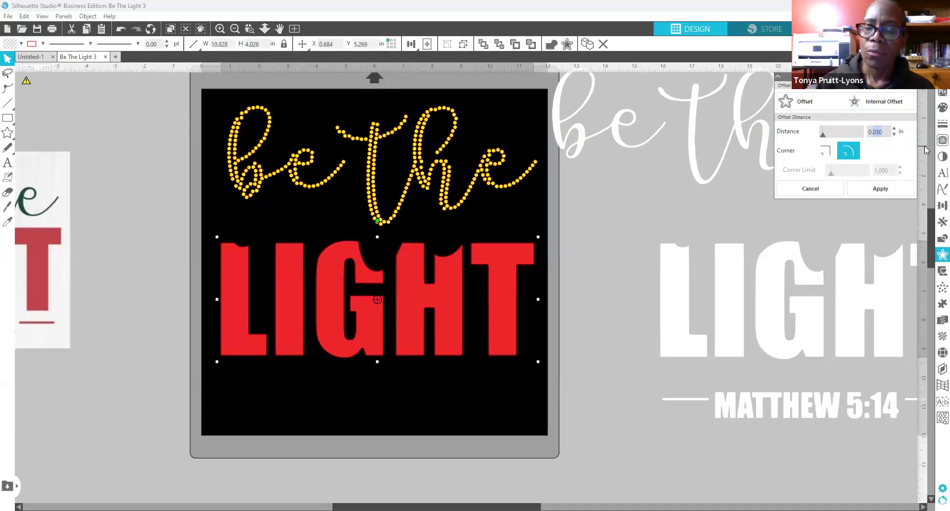
{"action": "type", "text": "0.13"}
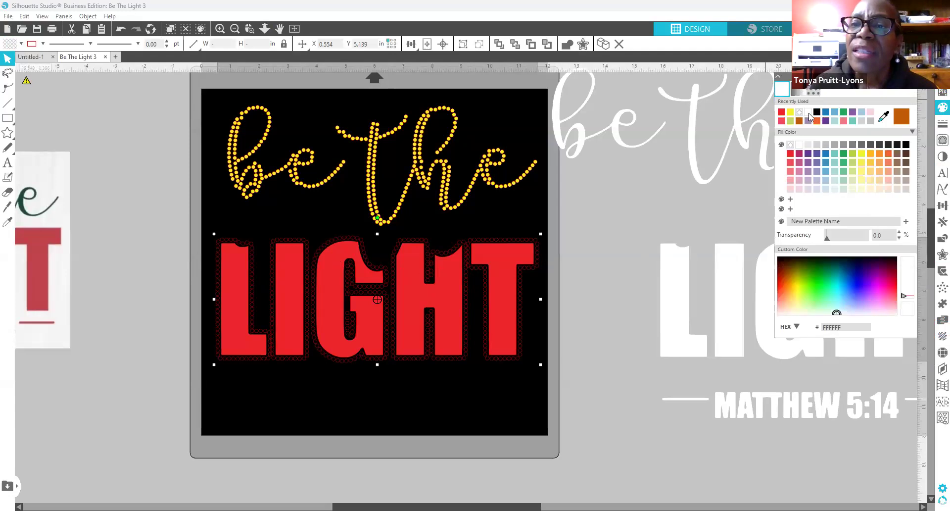
Step: Make the LIGHT rhinestone outline white and ungroup it into separate letter outlines
{"action": "left_click", "coordinate": [808, 114]}
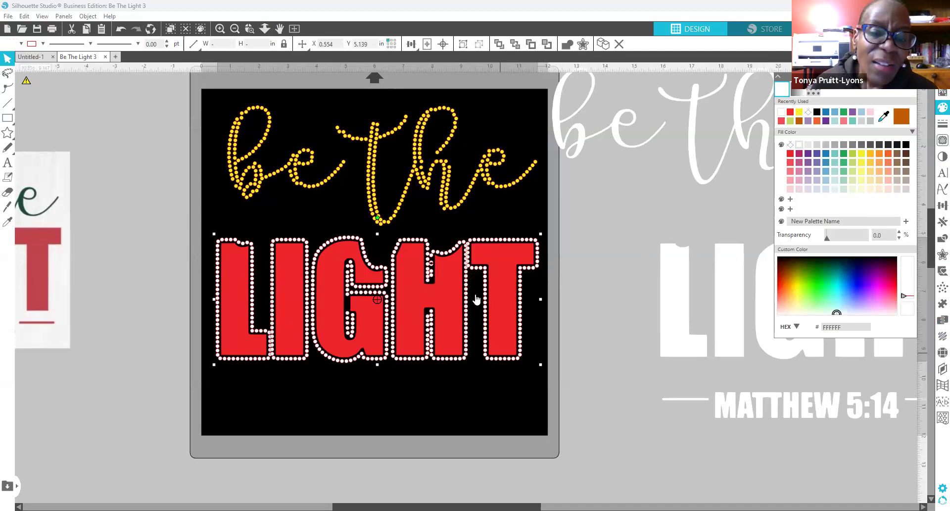
{"action": "left_click", "coordinate": [600, 304]}
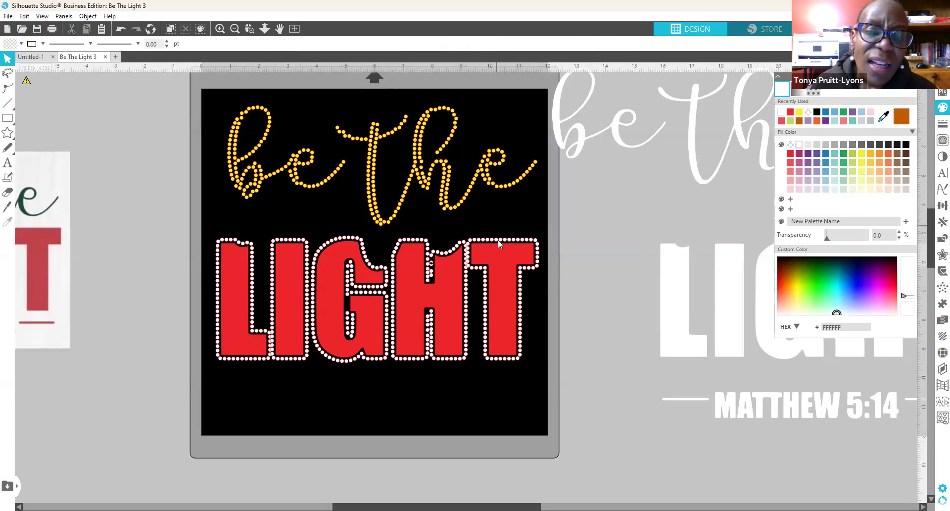
{"action": "left_click", "coordinate": [497, 252]}
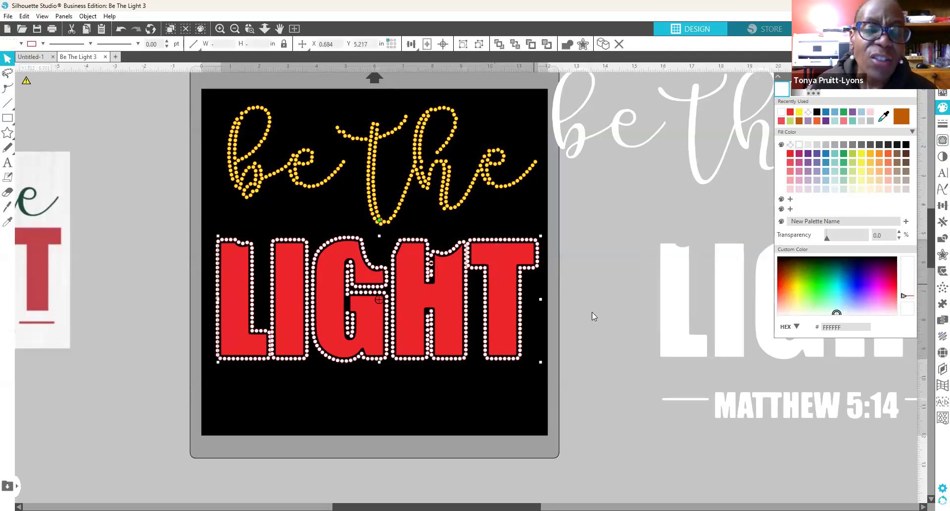
{"action": "left_click_drag", "start_coordinate": [207, 229], "coordinate": [535, 360]}
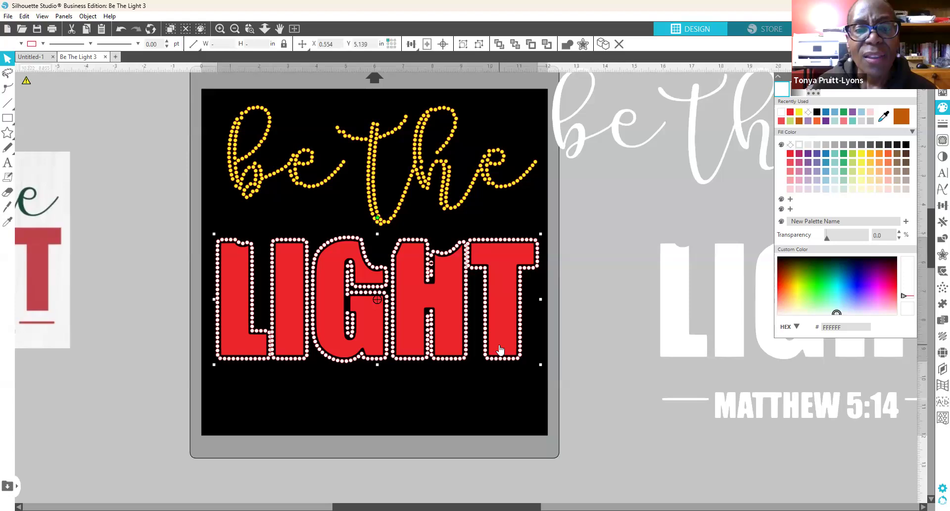
{"action": "right_click", "coordinate": [535, 250]}
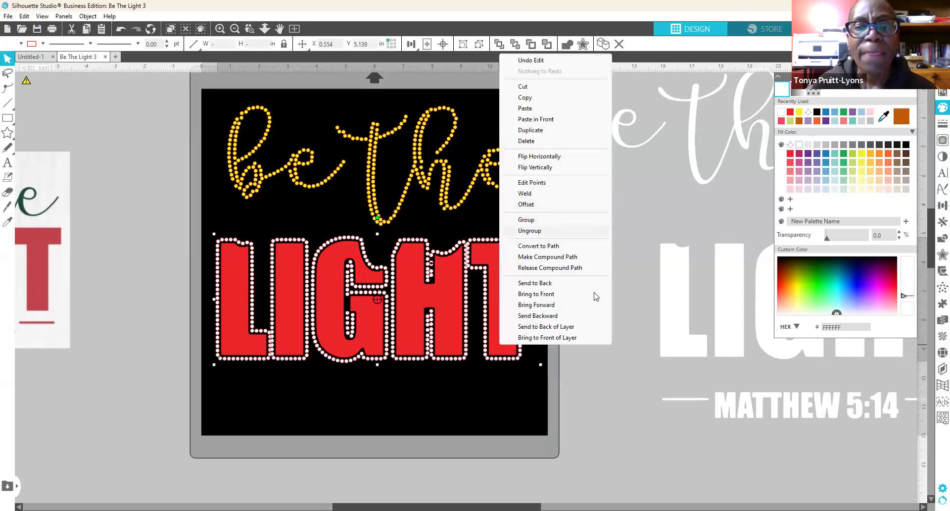
{"action": "left_click", "coordinate": [545, 230]}
{"action": "left_click", "coordinate": [495, 221]}
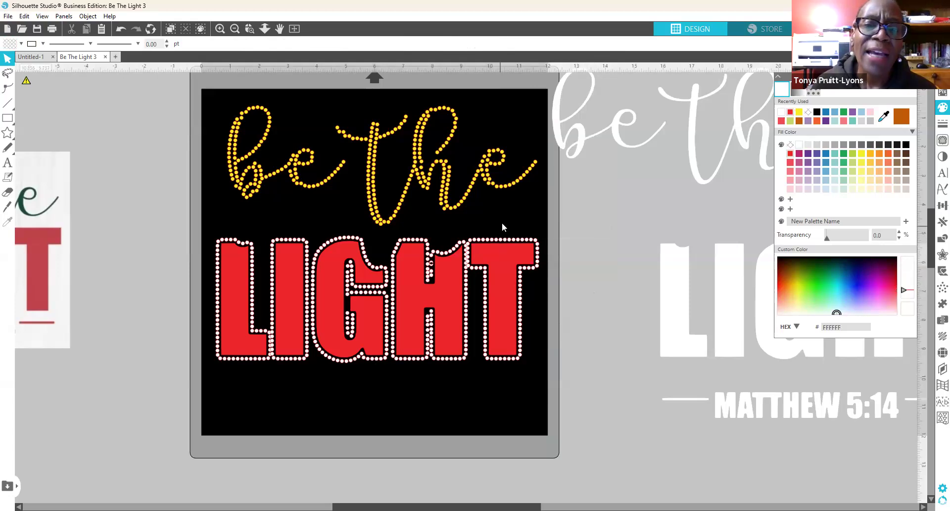
Step: Nudge the T outline slightly right and the L outline two steps left
{"action": "left_click", "coordinate": [508, 253]}
{"action": "key", "text": "Right"}
{"action": "key", "text": "Right"}
{"action": "key", "text": "Right"}
{"action": "key", "text": "Right"}
{"action": "key", "text": "Right"}
{"action": "key", "text": "Right"}
{"action": "key", "text": "Right"}
{"action": "key", "text": "Right"}
{"action": "key", "text": "Right"}
{"action": "key", "text": "Right"}
{"action": "key", "text": "Right"}
{"action": "key", "text": "Right"}
{"action": "key", "text": "Right"}
{"action": "key", "text": "Left"}
{"action": "key", "text": "Left"}
{"action": "key", "text": "Left"}
{"action": "key", "text": "Left"}
{"action": "key", "text": "Left"}
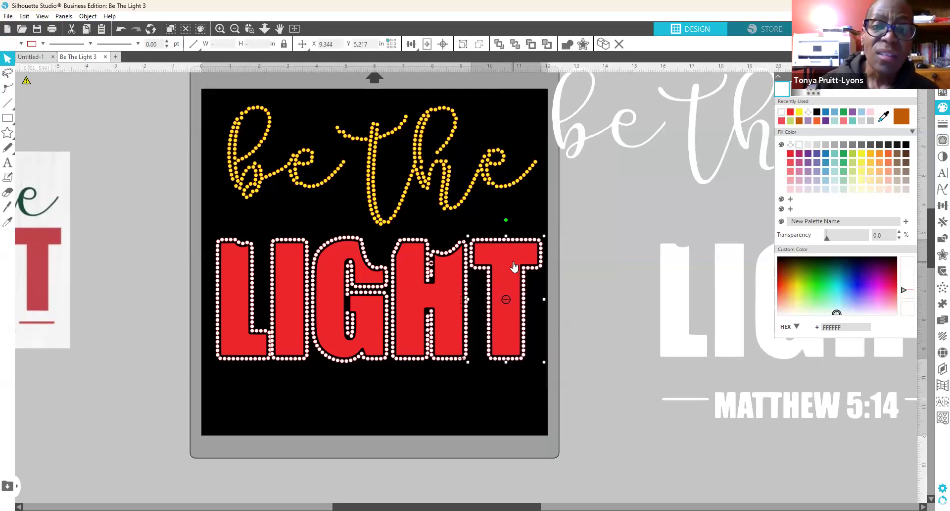
{"action": "key", "text": "Right"}
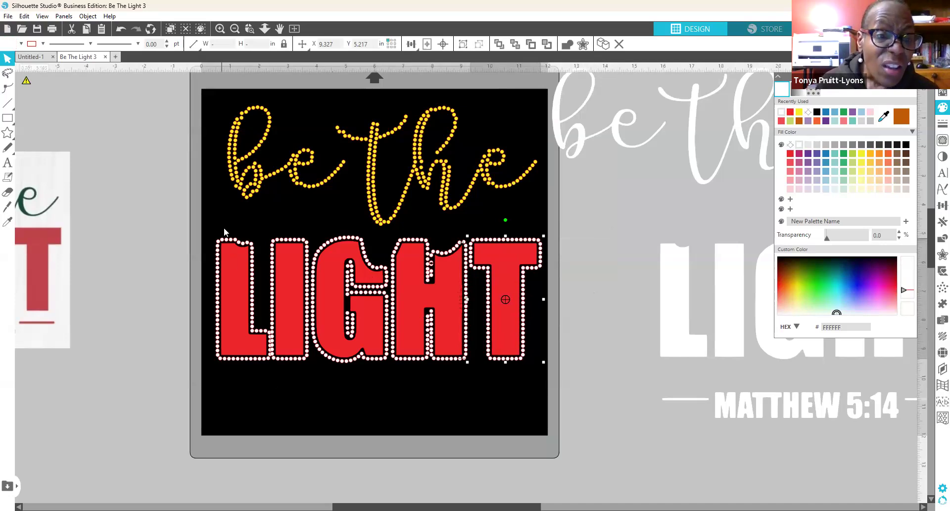
{"action": "left_click", "coordinate": [223, 290]}
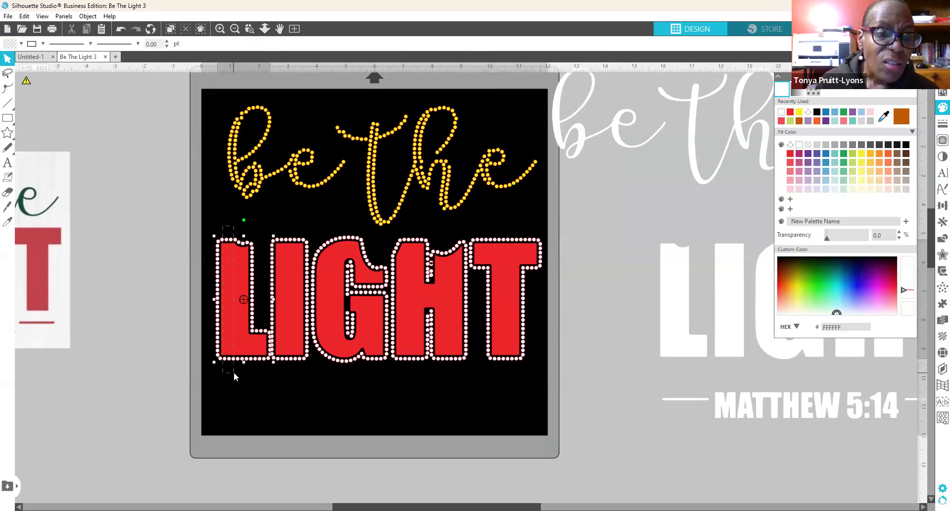
{"action": "left_click_drag", "start_coordinate": [234, 374], "coordinate": [236, 375]}
{"action": "key", "text": "Left"}
{"action": "key", "text": "Left"}
{"action": "key", "text": "Left"}
{"action": "key", "text": "Left"}
{"action": "key", "text": "Left"}
{"action": "key", "text": "Left"}
{"action": "key", "text": "Left"}
{"action": "key", "text": "Left"}
{"action": "key", "text": "Left"}
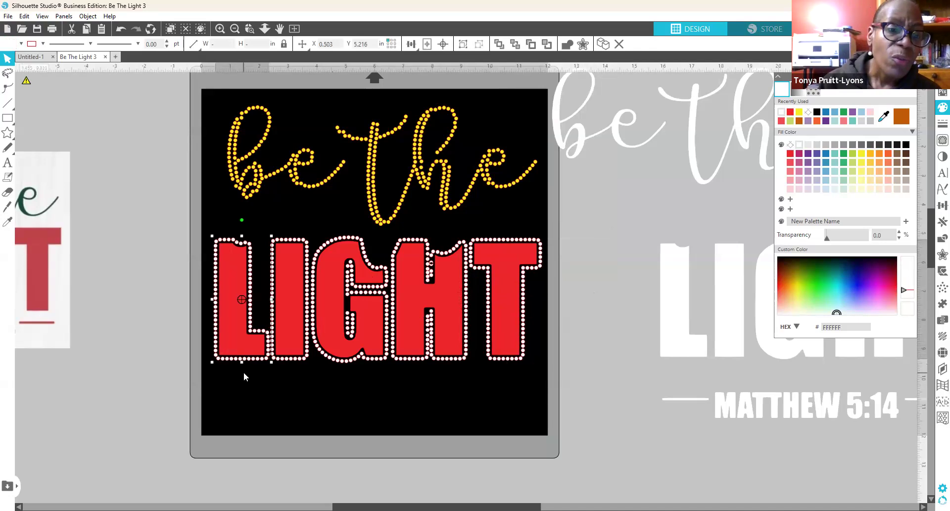
{"action": "key", "text": "Left"}
{"action": "key", "text": "Left"}
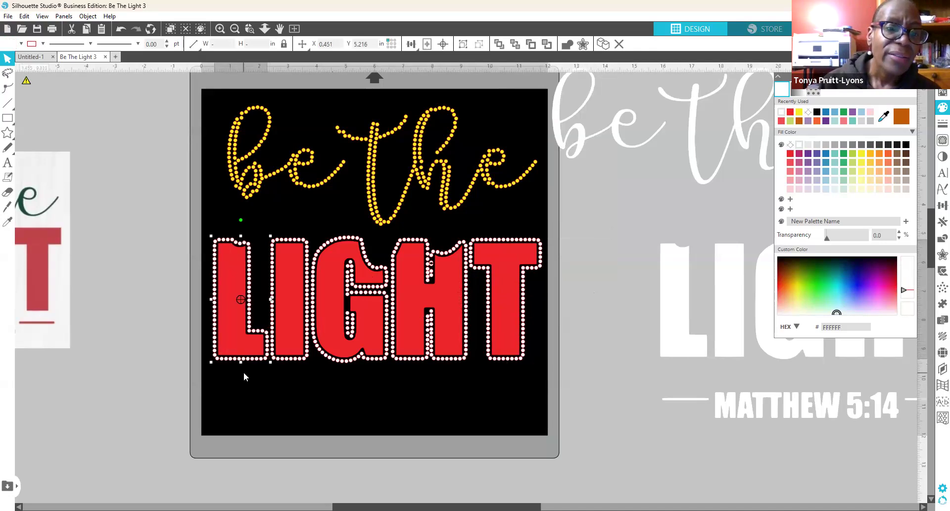
Step: Move 'be the' slightly down toward LIGHT
{"action": "left_click", "coordinate": [420, 400]}
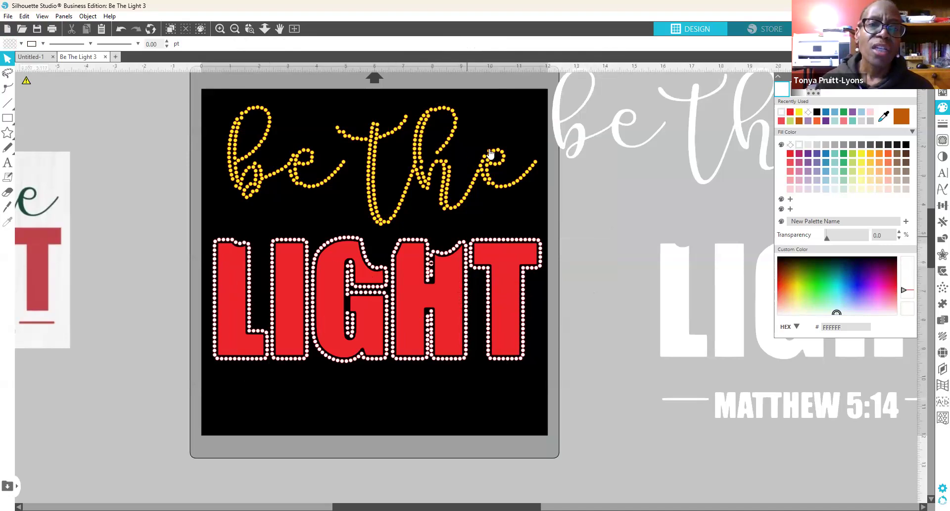
{"action": "mouse_move", "coordinate": [444, 178]}
{"action": "left_mouse_down"}
{"action": "mouse_move", "coordinate": [439, 219]}
{"action": "mouse_move", "coordinate": [446, 170]}
{"action": "left_mouse_up"}
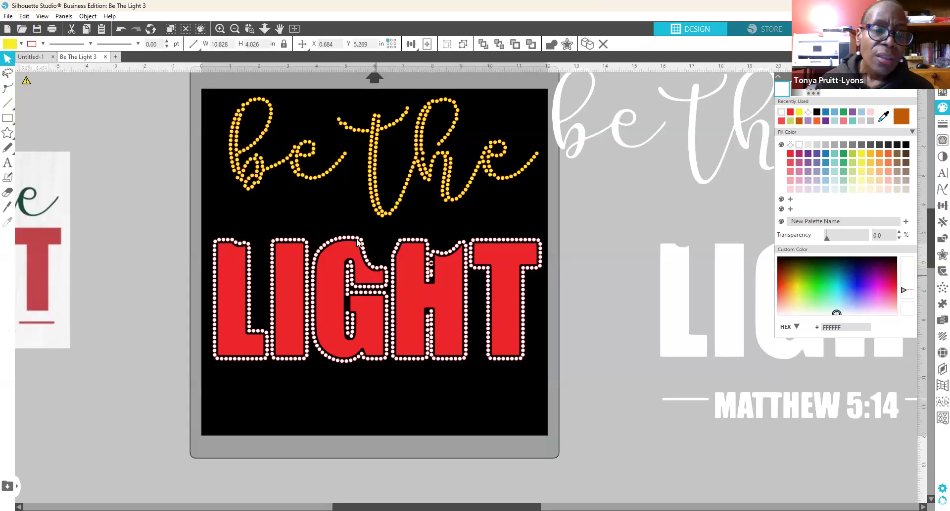
{"action": "left_click", "coordinate": [355, 241]}
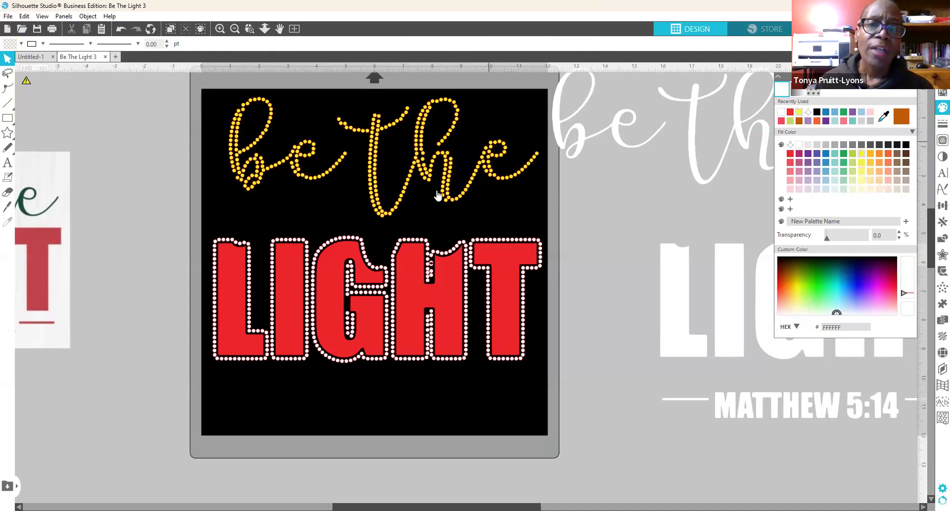
Step: Place the yellow 'be the' above LIGHT, keeping the white 'be the' off the mat
{"action": "left_click_drag", "start_coordinate": [442, 189], "coordinate": [205, 125]}
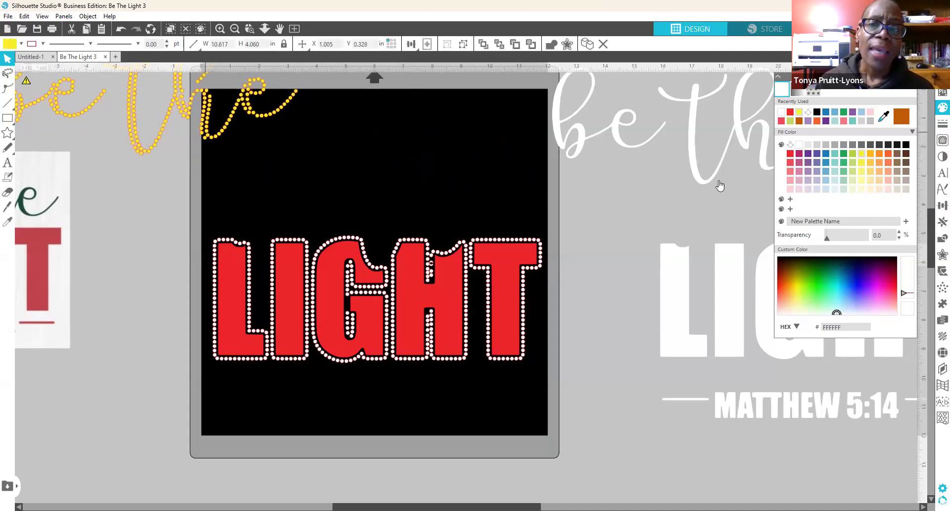
{"action": "left_click_drag", "start_coordinate": [765, 151], "coordinate": [920, 189]}
{"action": "left_click", "coordinate": [179, 78]}
{"action": "left_click_drag", "start_coordinate": [142, 110], "coordinate": [377, 215]}
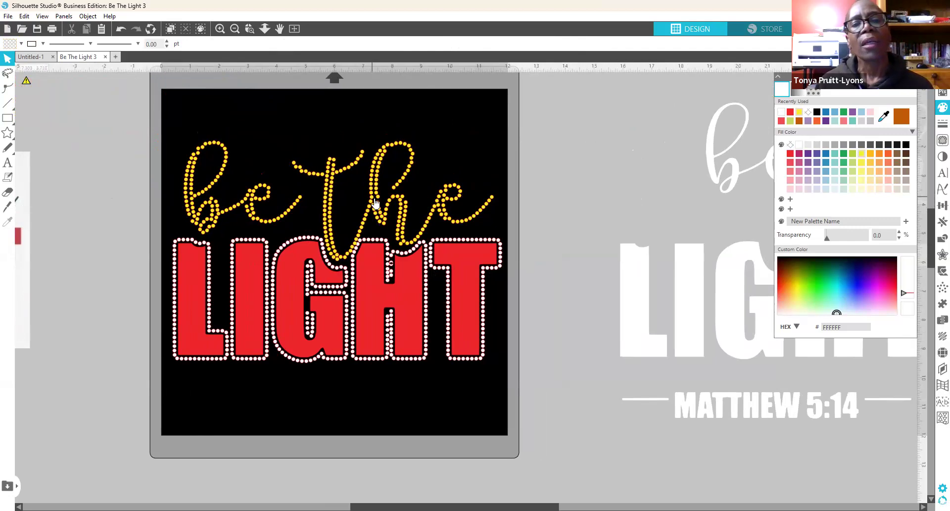
Step: Fine-tune the yellow 'be the' height over LIGHT, then deselect it
{"action": "left_click", "coordinate": [375, 200]}
{"action": "left_click", "coordinate": [374, 201]}
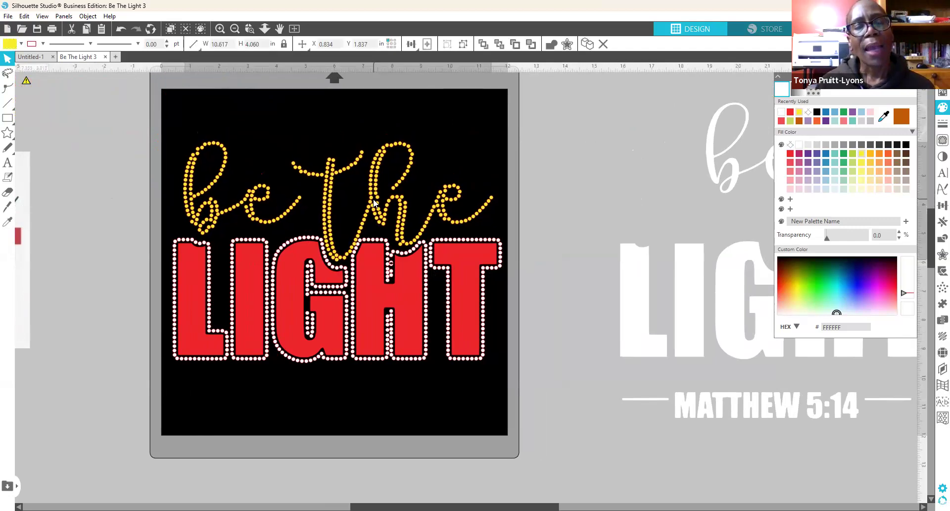
{"action": "left_click_drag", "start_coordinate": [374, 200], "coordinate": [375, 204]}
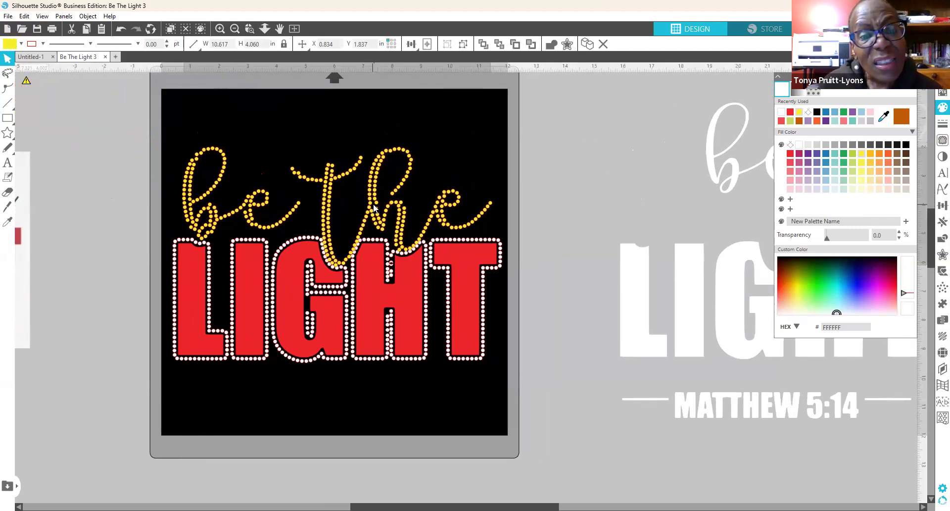
{"action": "left_click_drag", "start_coordinate": [374, 203], "coordinate": [375, 202]}
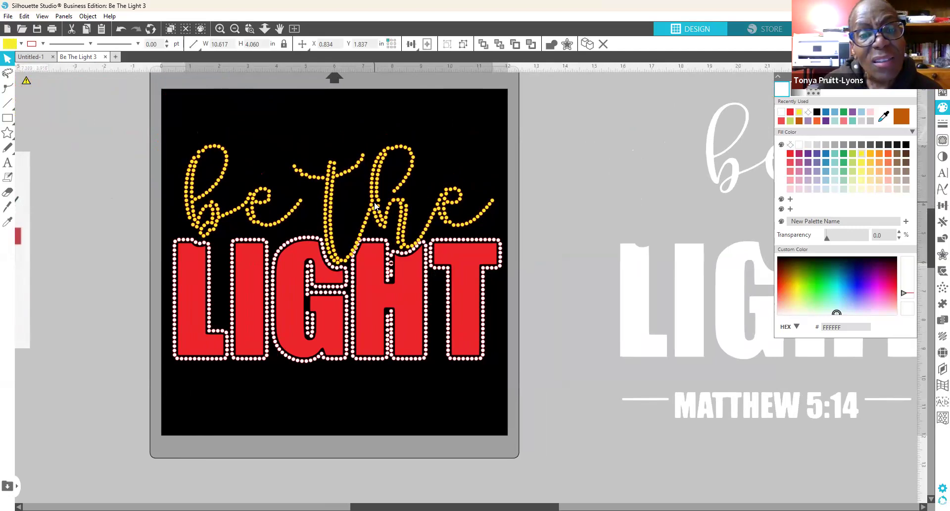
{"action": "key", "text": "Escape"}
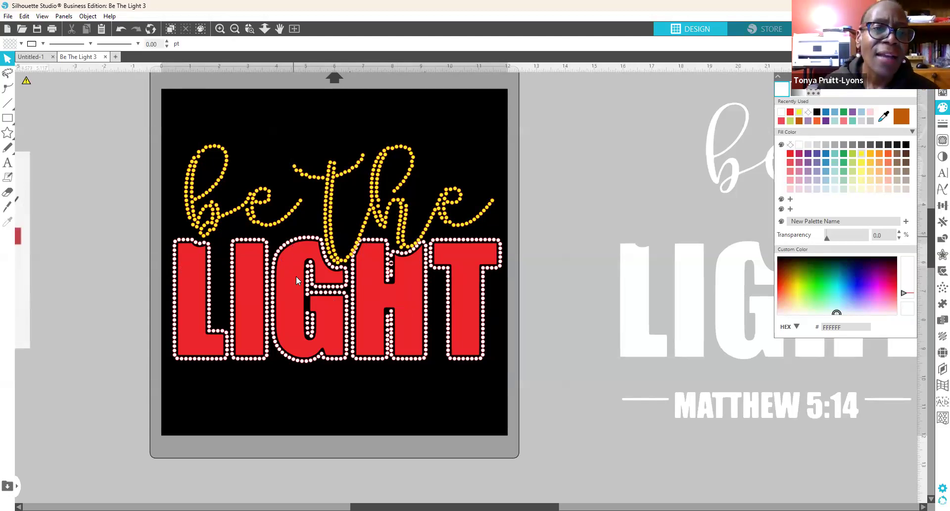
Step: Pull the G, I, H, T and L rhinestone outlines off the red LIGHT letters
{"action": "left_click_drag", "start_coordinate": [295, 242], "coordinate": [410, 396]}
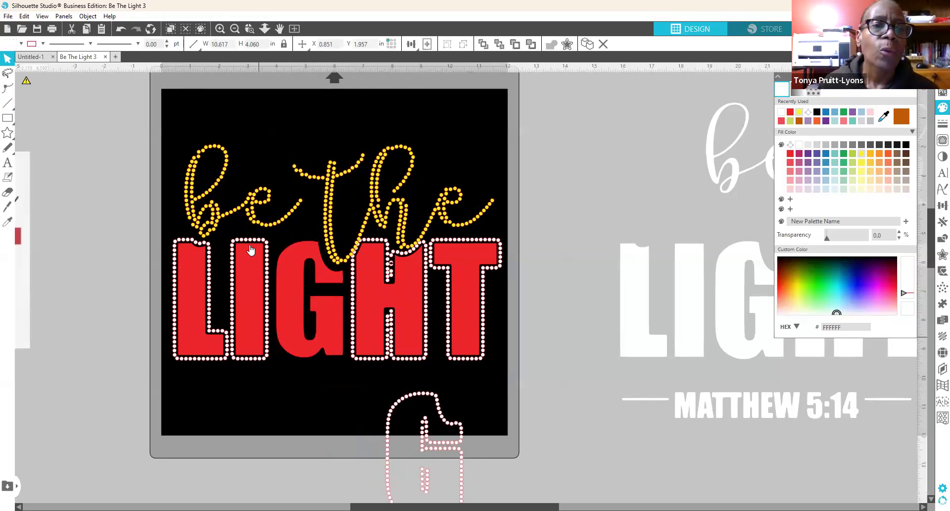
{"action": "left_click_drag", "start_coordinate": [257, 241], "coordinate": [469, 455]}
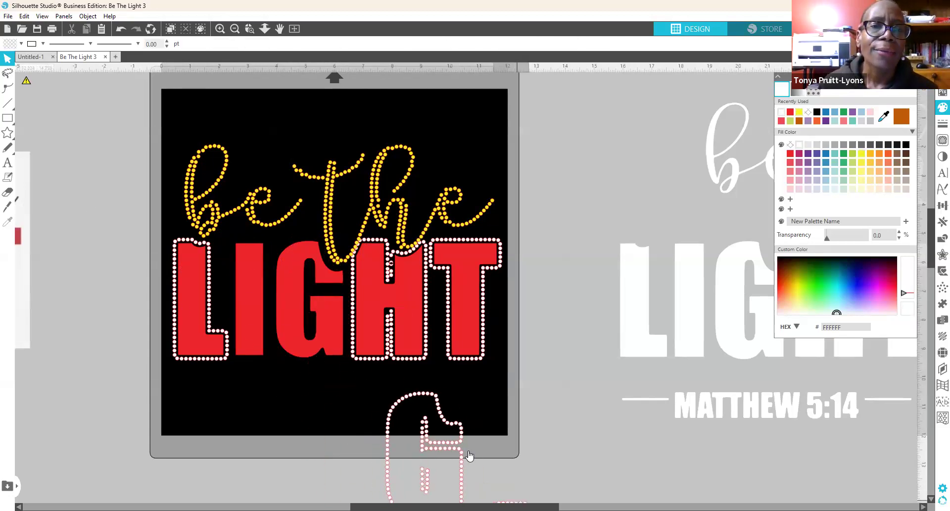
{"action": "left_click_drag", "start_coordinate": [391, 244], "coordinate": [572, 470]}
{"action": "left_click_drag", "start_coordinate": [465, 299], "coordinate": [624, 472]}
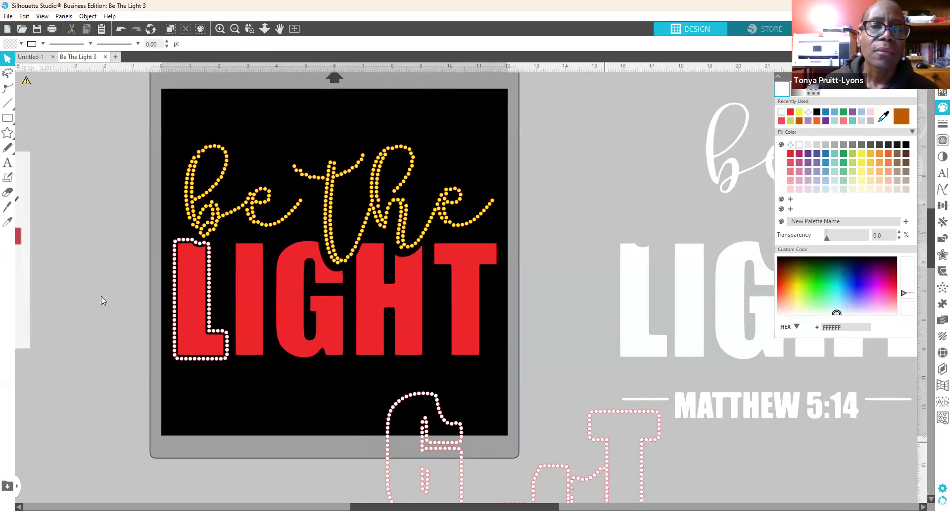
{"action": "left_click", "coordinate": [258, 349]}
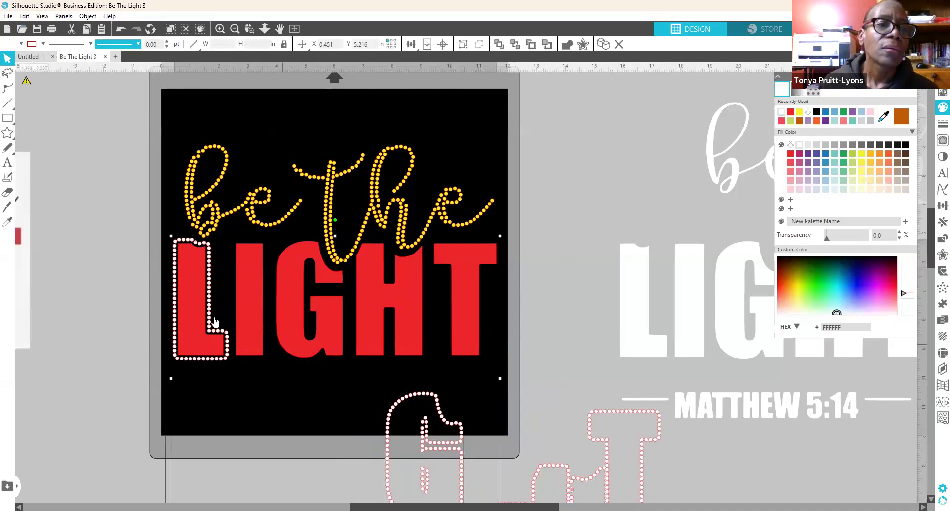
{"action": "left_click", "coordinate": [203, 382]}
{"action": "left_click_drag", "start_coordinate": [221, 363], "coordinate": [611, 500]}
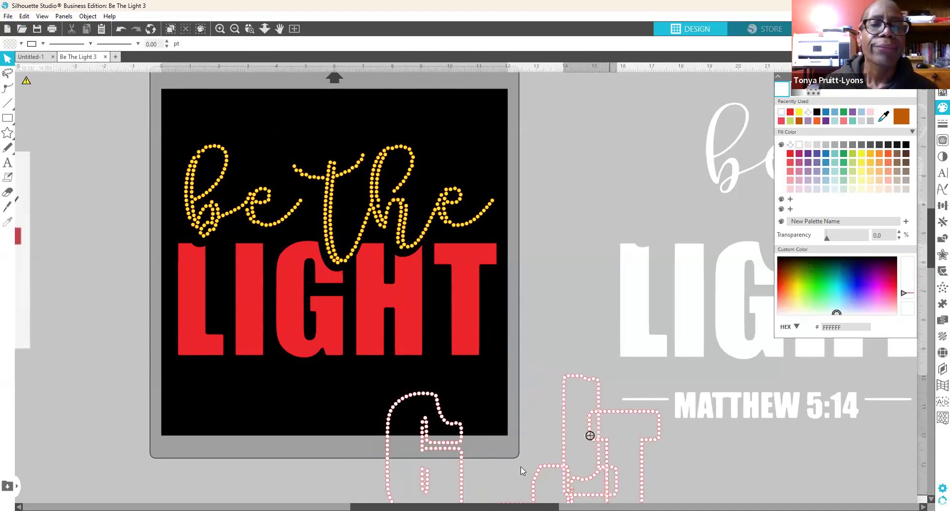
Step: Nudge the red L right and the T left, then select all LIGHT letters
{"action": "left_click", "coordinate": [202, 325]}
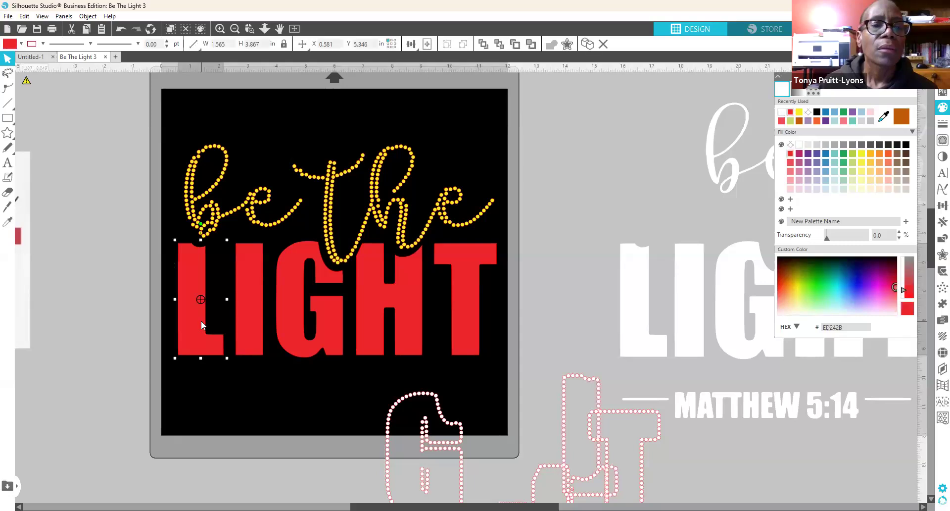
{"action": "key", "text": "Right"}
{"action": "key", "text": "Right"}
{"action": "key", "text": "Right"}
{"action": "key", "text": "Right"}
{"action": "key", "text": "Right"}
{"action": "key", "text": "Right"}
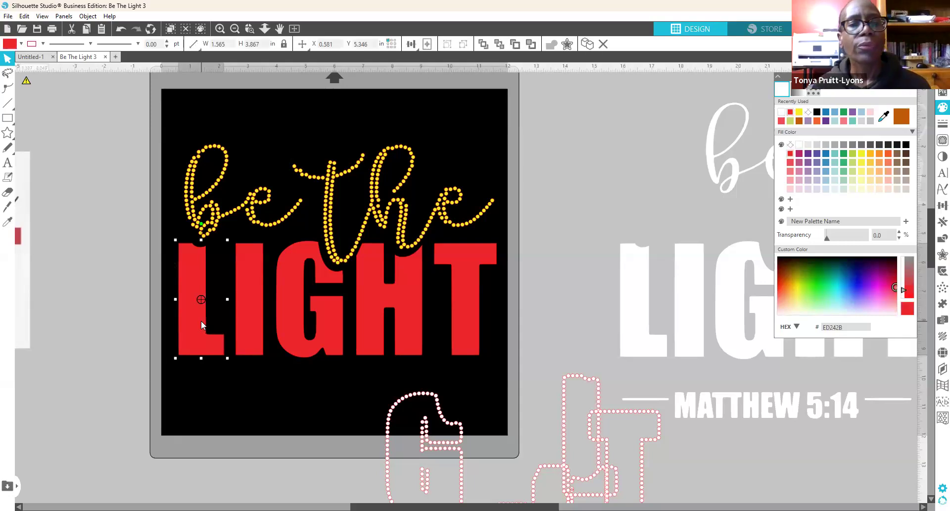
{"action": "left_click", "coordinate": [466, 333]}
{"action": "key", "text": "Left"}
{"action": "key", "text": "Left"}
{"action": "key", "text": "Left"}
{"action": "key", "text": "Left"}
{"action": "key", "text": "Left"}
{"action": "key", "text": "Left"}
{"action": "key", "text": "Left"}
{"action": "key", "text": "Left"}
{"action": "key", "text": "Left"}
{"action": "key", "text": "Left"}
{"action": "key", "text": "Left"}
{"action": "key", "text": "Left"}
{"action": "key", "text": "Left"}
{"action": "key", "text": "Left"}
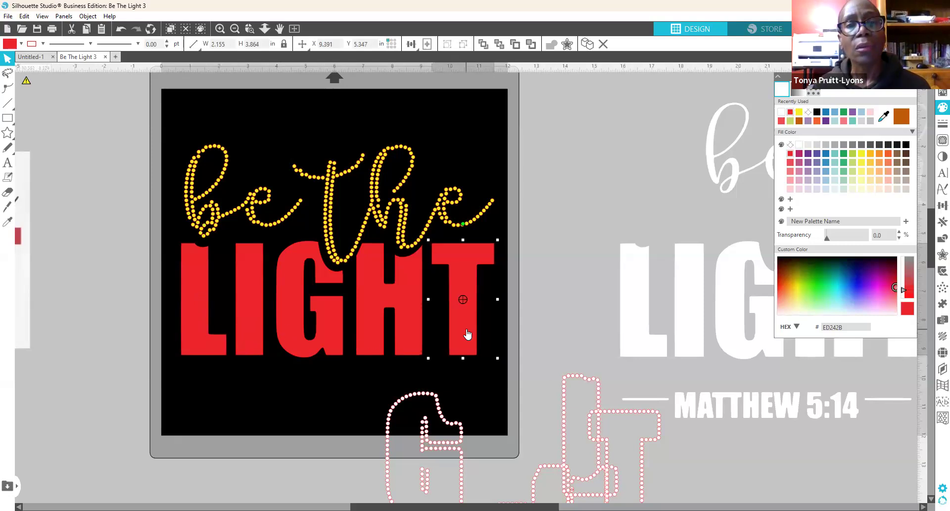
{"action": "left_click_drag", "start_coordinate": [495, 337], "coordinate": [178, 316]}
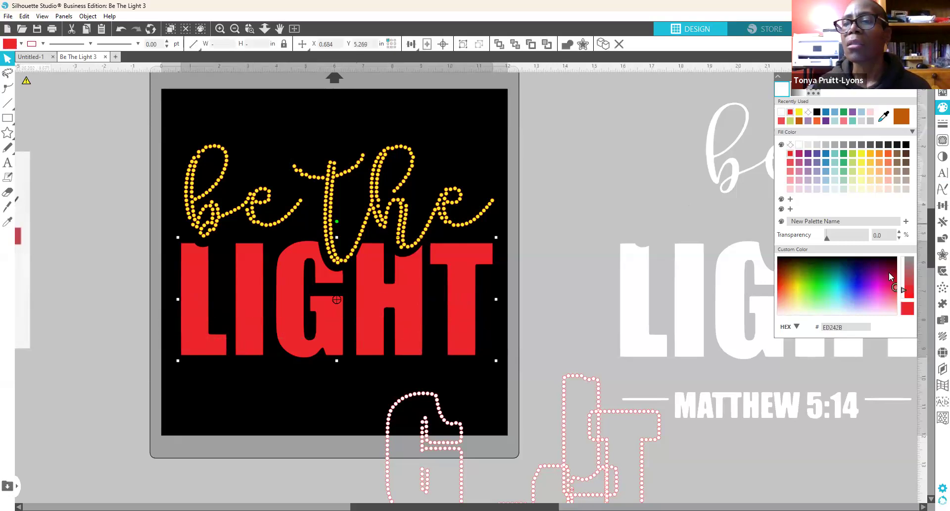
Step: Rhinestone-fill LIGHT, move the dotted G outline aside, and place MATTHEW 5:14 below LIGHT
{"action": "left_click", "coordinate": [943, 352]}
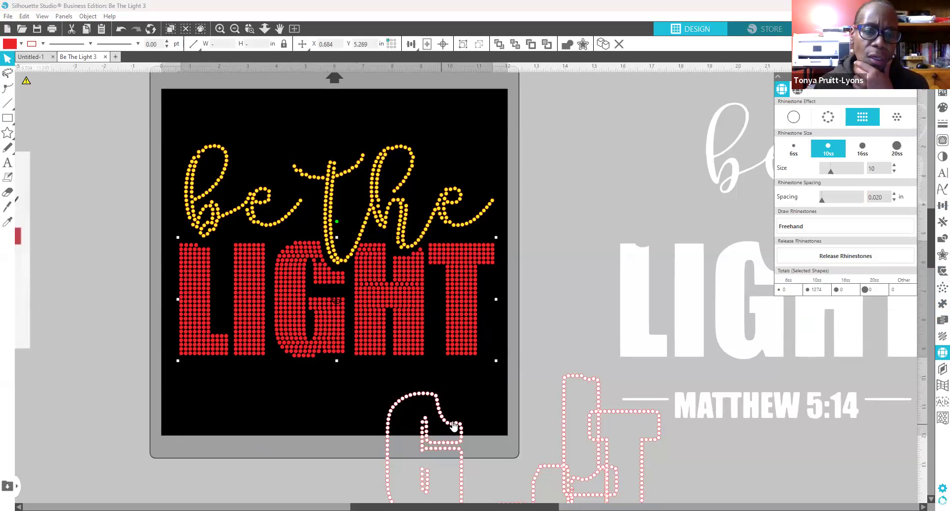
{"action": "left_click_drag", "start_coordinate": [453, 426], "coordinate": [656, 419]}
{"action": "left_click", "coordinate": [495, 390]}
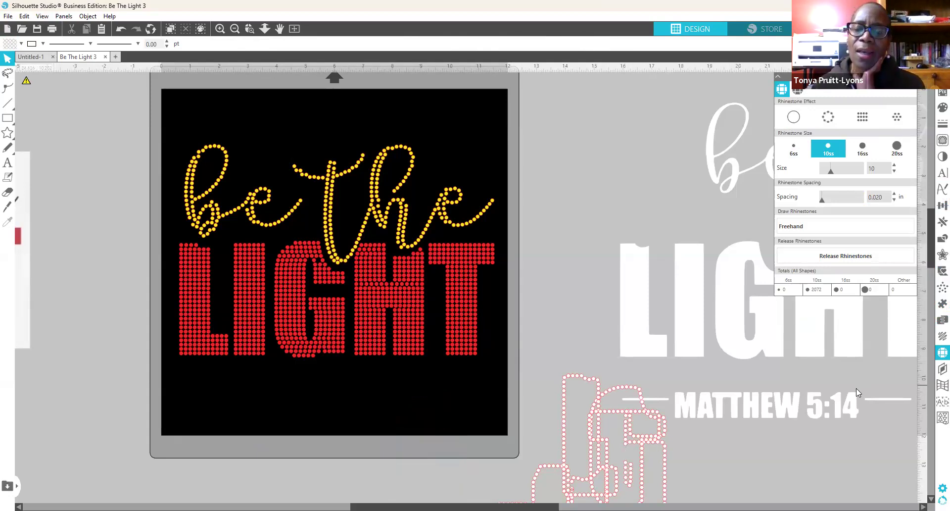
{"action": "mouse_move", "coordinate": [734, 406]}
{"action": "left_mouse_down"}
{"action": "mouse_move", "coordinate": [610, 396]}
{"action": "mouse_move", "coordinate": [376, 406]}
{"action": "mouse_move", "coordinate": [342, 399]}
{"action": "left_mouse_up"}
Step: Enlarge the MATTHEW 5:14 group and centre it beneath LIGHT
{"action": "left_click", "coordinate": [480, 393]}
{"action": "scroll", "coordinate": [478, 391], "scroll_direction": "down", "scroll_amount": 2}
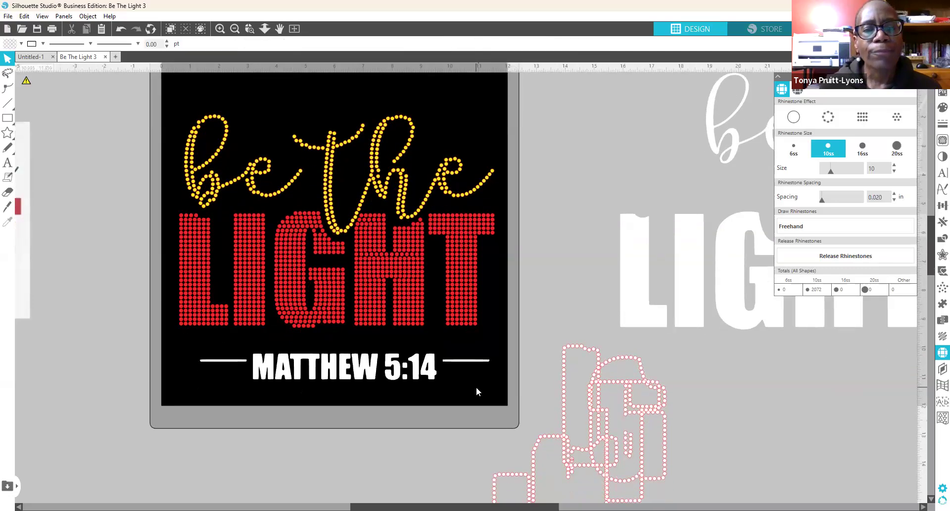
{"action": "scroll", "coordinate": [476, 392], "scroll_direction": "down", "scroll_amount": 1}
{"action": "left_click", "coordinate": [258, 352]}
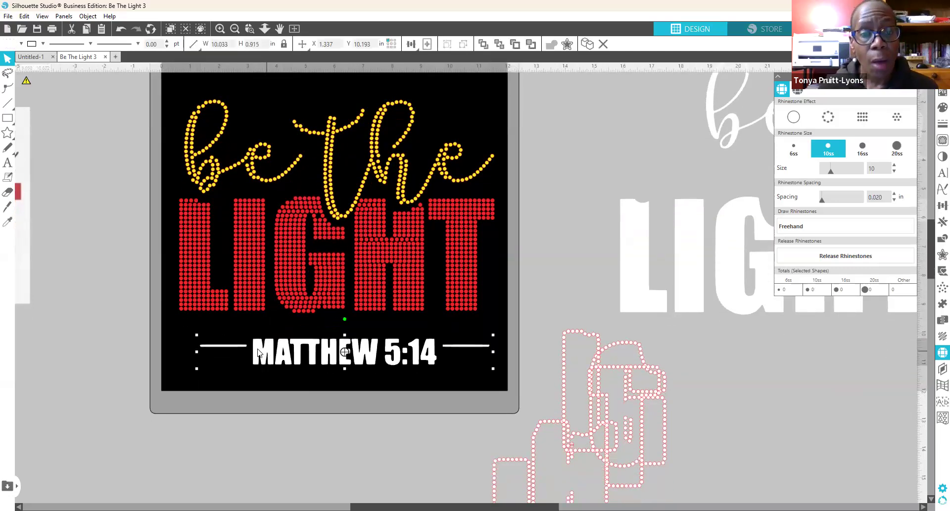
{"action": "left_click_drag", "start_coordinate": [258, 353], "coordinate": [260, 356]}
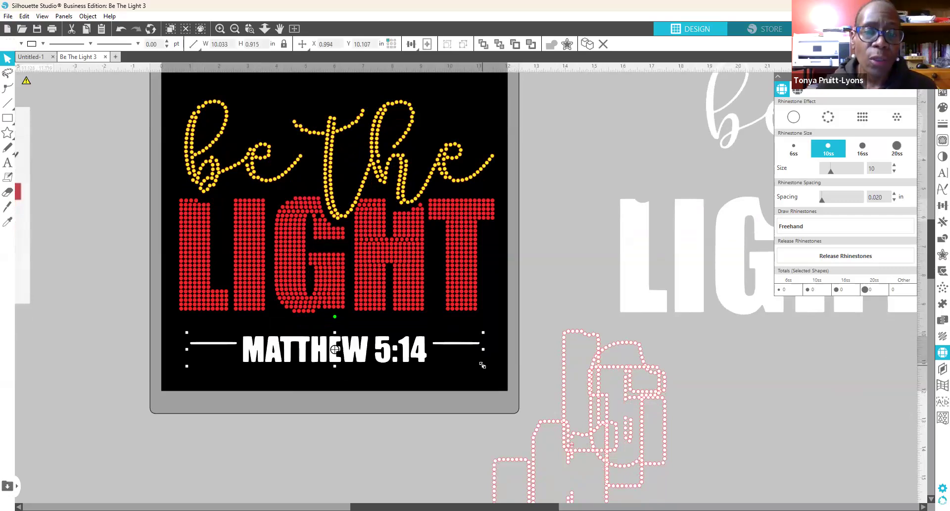
{"action": "left_click_drag", "start_coordinate": [483, 365], "coordinate": [560, 390]}
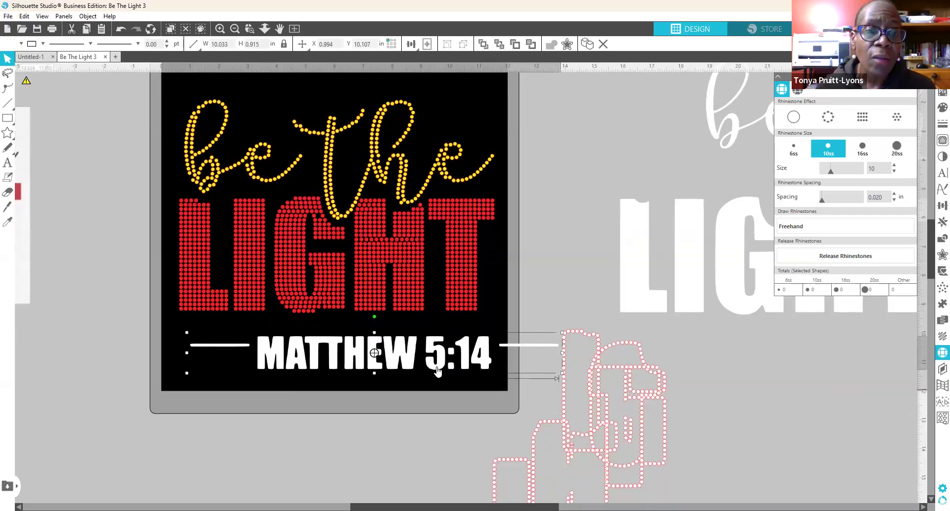
{"action": "left_click_drag", "start_coordinate": [454, 359], "coordinate": [403, 359]}
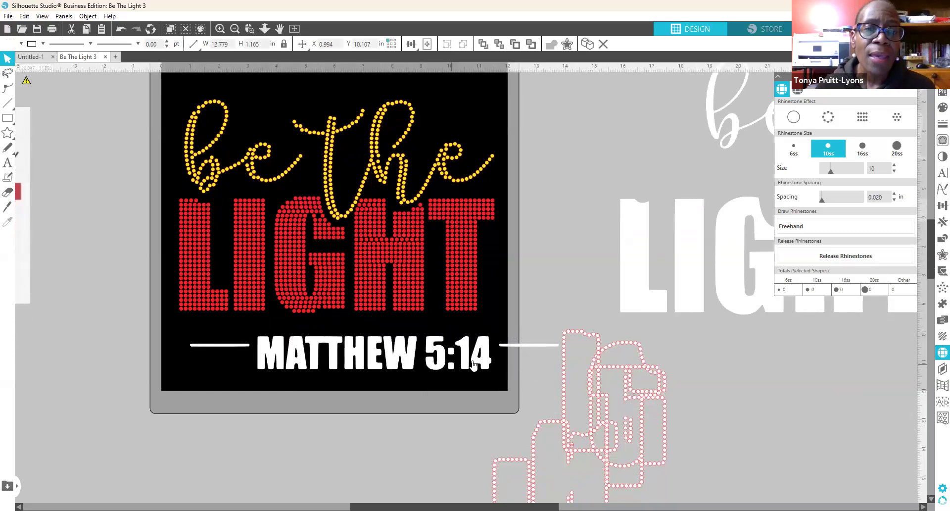
{"action": "left_click_drag", "start_coordinate": [473, 364], "coordinate": [434, 362]}
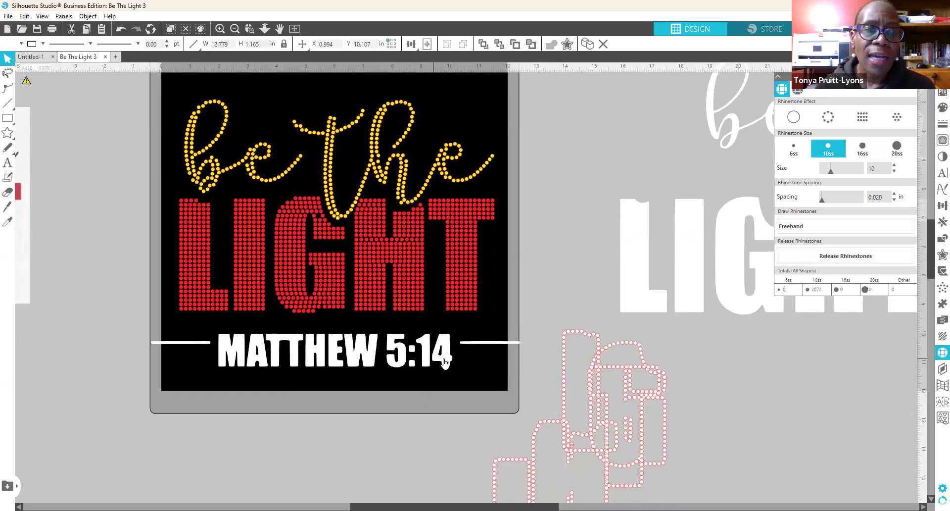
{"action": "left_click", "coordinate": [443, 361]}
Step: Release the MATTHEW 5:14 compound path and delete both white side lines
{"action": "right_click", "coordinate": [443, 360]}
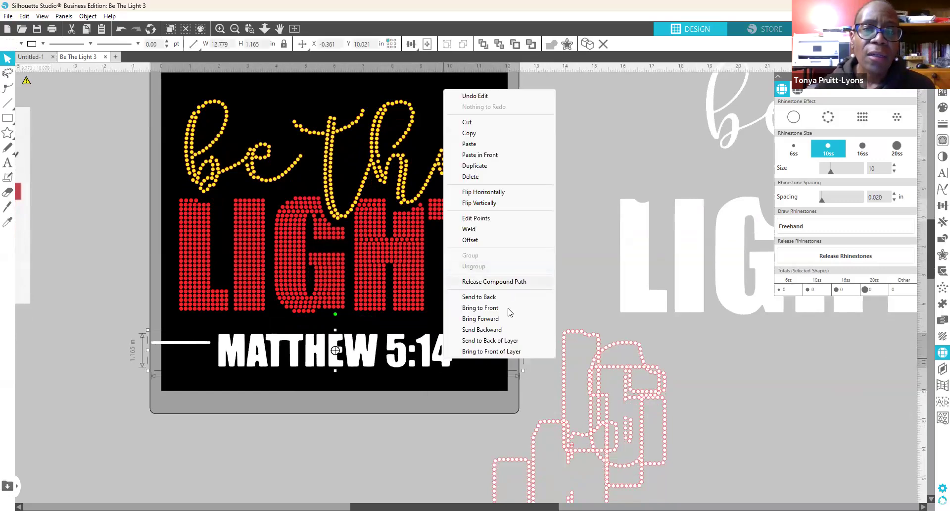
{"action": "left_click", "coordinate": [466, 399]}
{"action": "left_click", "coordinate": [447, 363]}
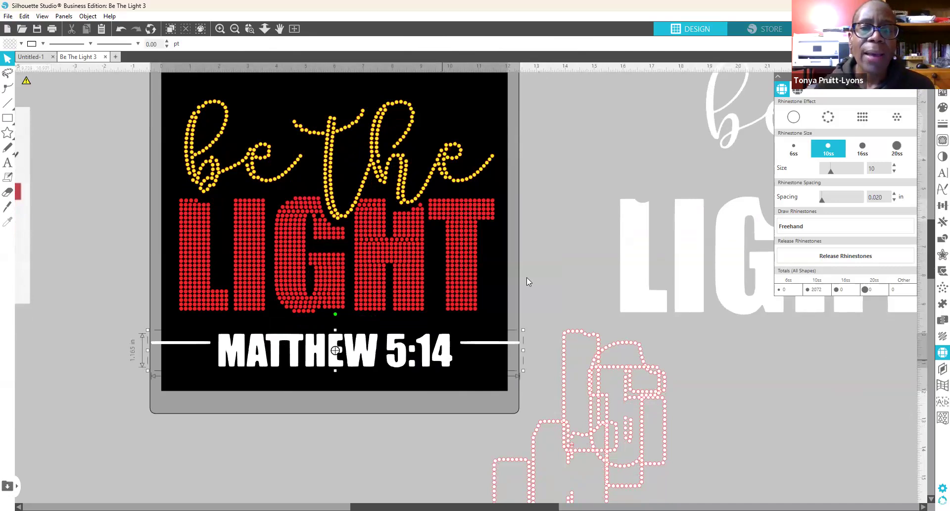
{"action": "right_click", "coordinate": [444, 361]}
{"action": "left_click", "coordinate": [495, 283]}
{"action": "left_click", "coordinate": [488, 337]}
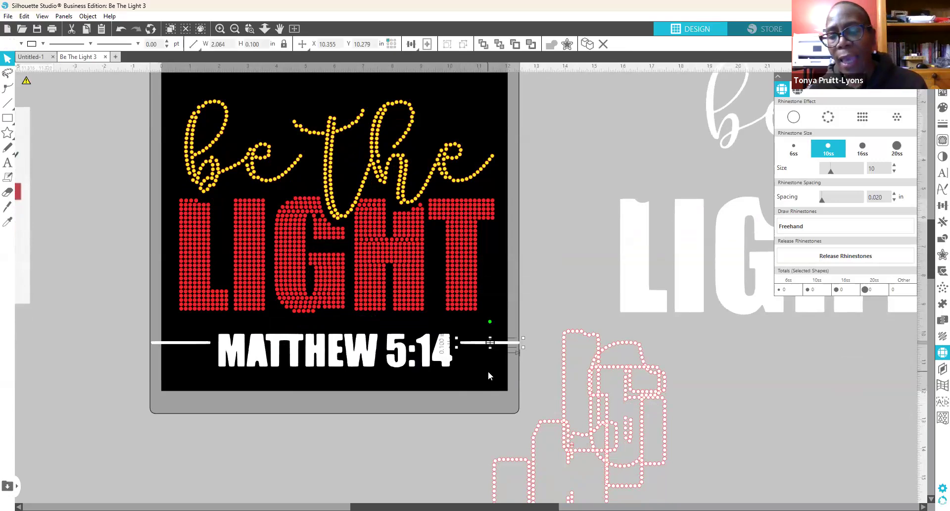
{"action": "key", "text": "Delete"}
{"action": "left_click", "coordinate": [189, 342]}
{"action": "key", "text": "Delete"}
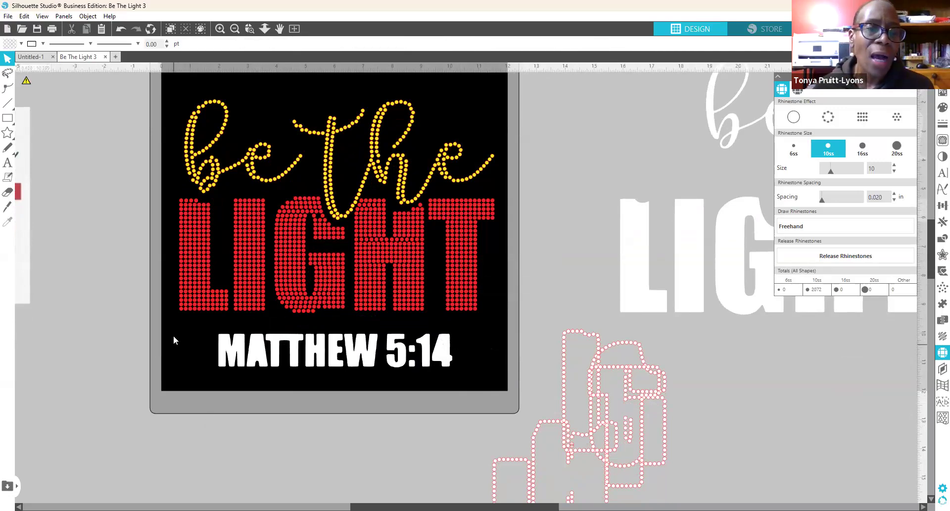
Step: Rejoin the text into a compound path and enlarge it to 9.173 × 1.318 in
{"action": "left_click_drag", "start_coordinate": [208, 325], "coordinate": [483, 379]}
{"action": "right_click", "coordinate": [447, 365]}
{"action": "left_click", "coordinate": [497, 284]}
{"action": "left_click", "coordinate": [355, 392]}
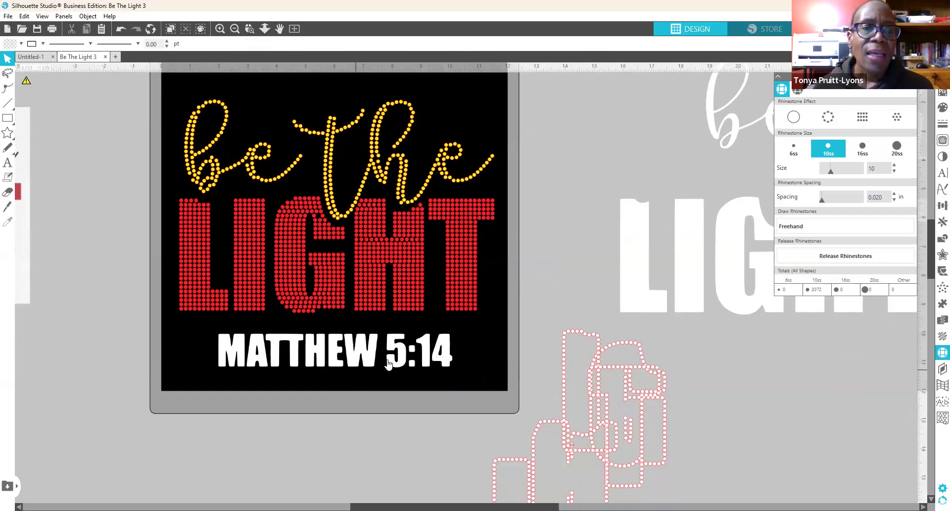
{"action": "left_click", "coordinate": [450, 366]}
{"action": "mouse_move", "coordinate": [456, 370]}
{"action": "left_mouse_down"}
{"action": "mouse_move", "coordinate": [483, 392]}
{"action": "mouse_move", "coordinate": [449, 364]}
{"action": "mouse_move", "coordinate": [457, 360]}
{"action": "left_mouse_up"}
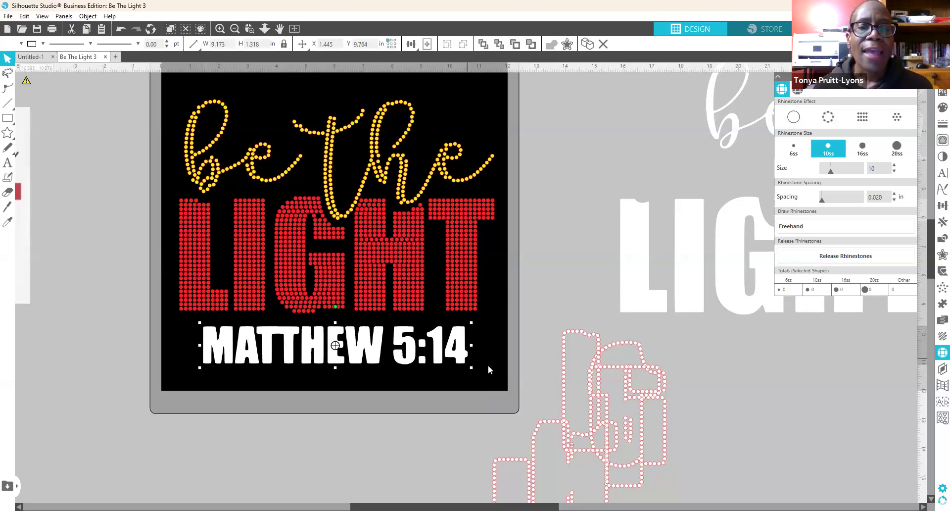
Step: Convert MATTHEW 5:14 into a white single-line rhinestone outline using 6ss stones
{"action": "left_click", "coordinate": [826, 121]}
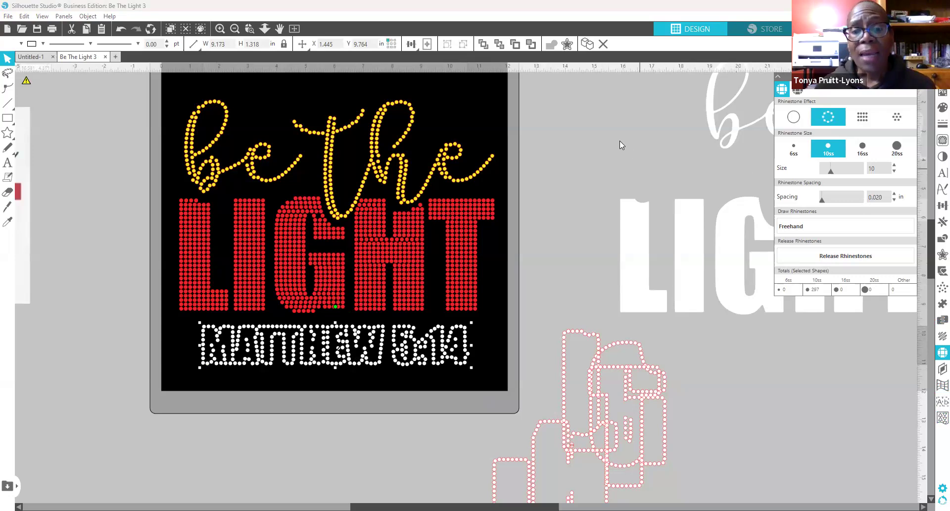
{"action": "left_click", "coordinate": [793, 148]}
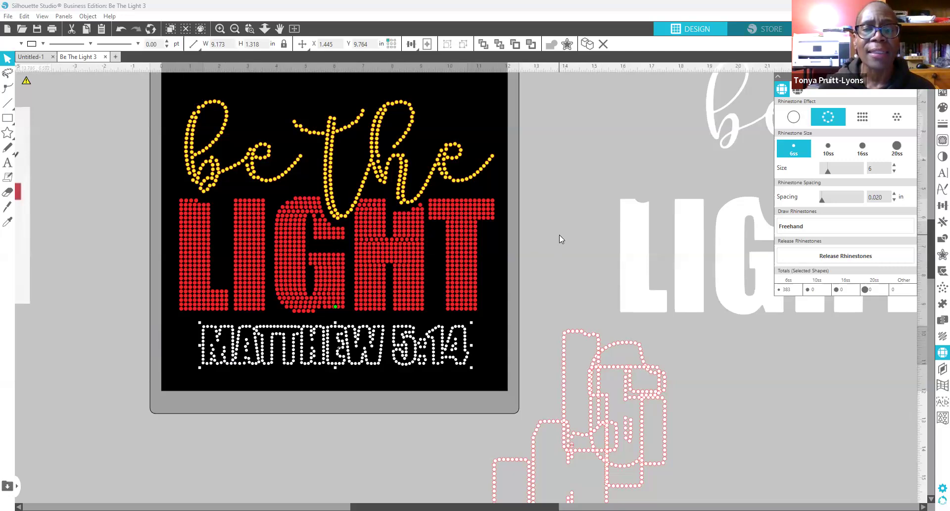
Step: Stretch the 10ss rhinestone MATTHEW 5:14 taller and wider, then shrink it to 8.547 × 1.462 in
{"action": "left_click_drag", "start_coordinate": [461, 356], "coordinate": [459, 356]}
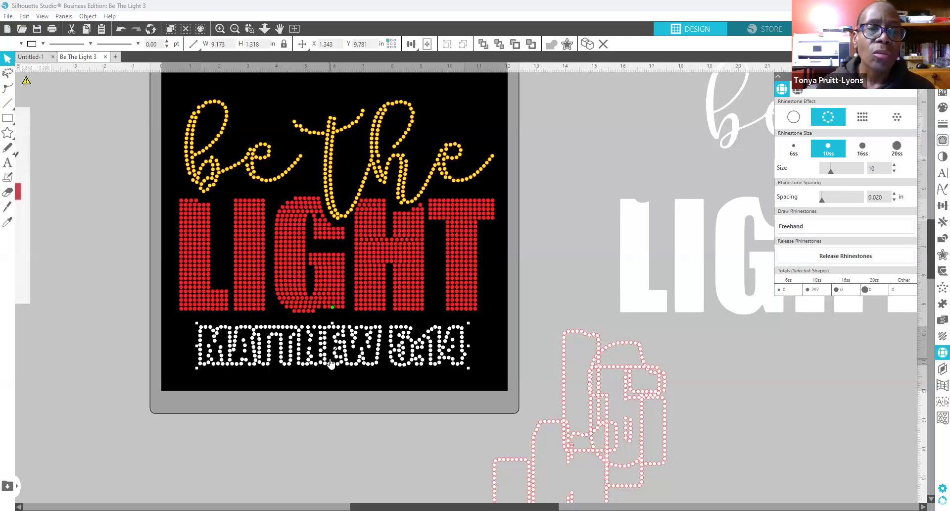
{"action": "left_click_drag", "start_coordinate": [331, 373], "coordinate": [330, 378]}
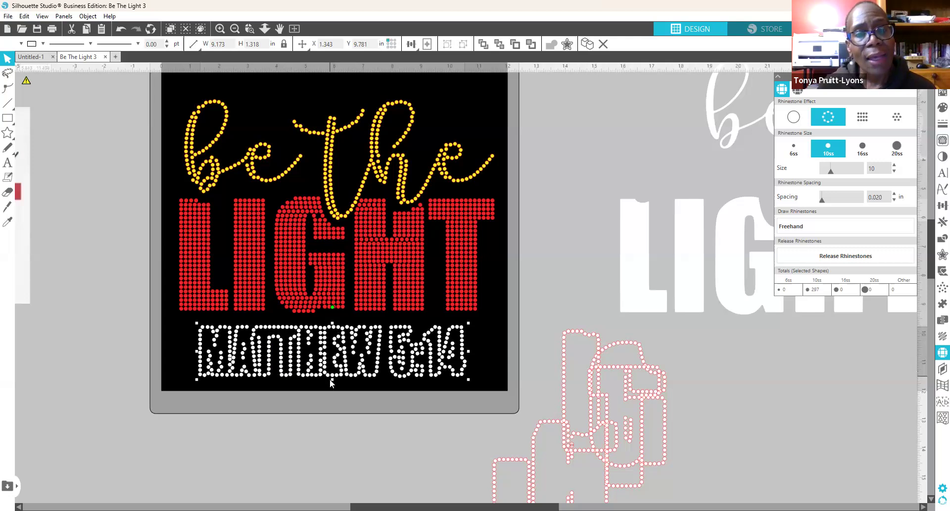
{"action": "left_click_drag", "start_coordinate": [469, 350], "coordinate": [487, 350]}
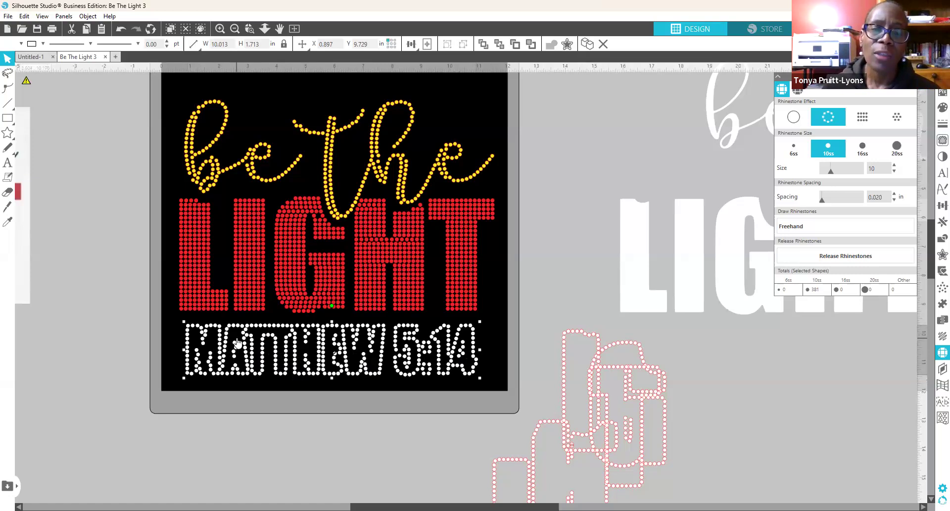
{"action": "left_click", "coordinate": [265, 378]}
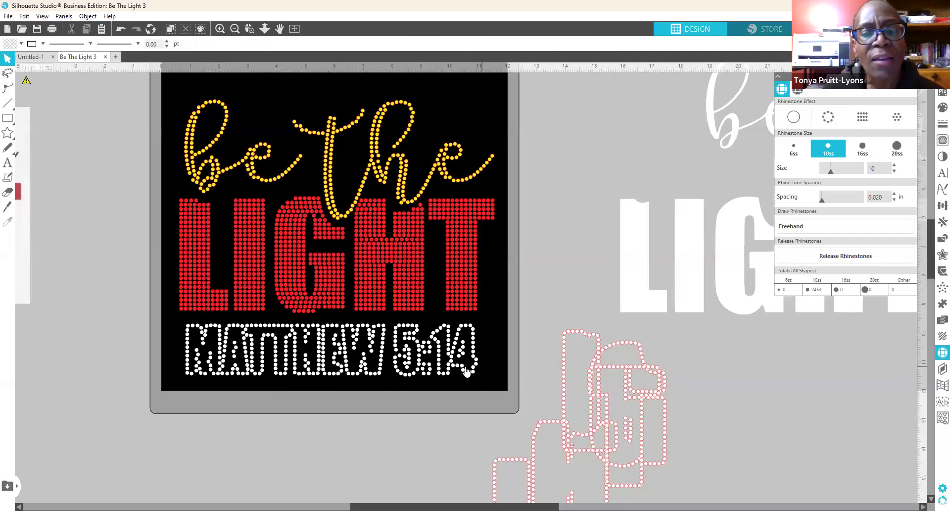
{"action": "left_click", "coordinate": [482, 369]}
{"action": "left_click_drag", "start_coordinate": [479, 376], "coordinate": [438, 370]}
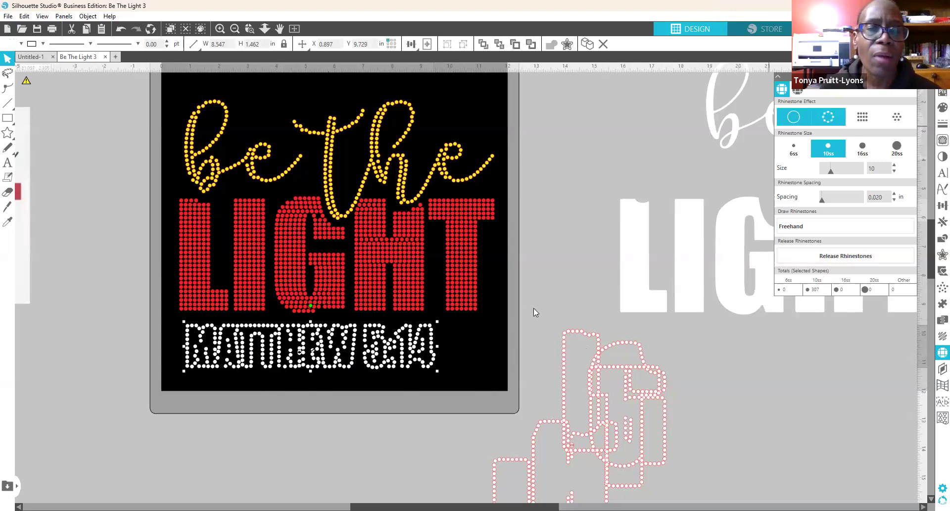
{"action": "left_click_drag", "start_coordinate": [328, 364], "coordinate": [346, 364]}
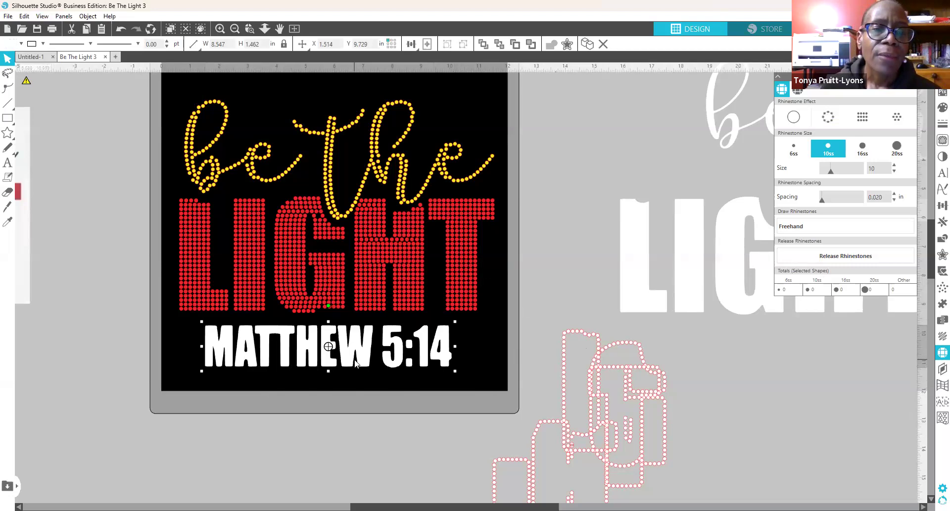
{"action": "right_click", "coordinate": [371, 225]}
{"action": "left_click", "coordinate": [491, 351]}
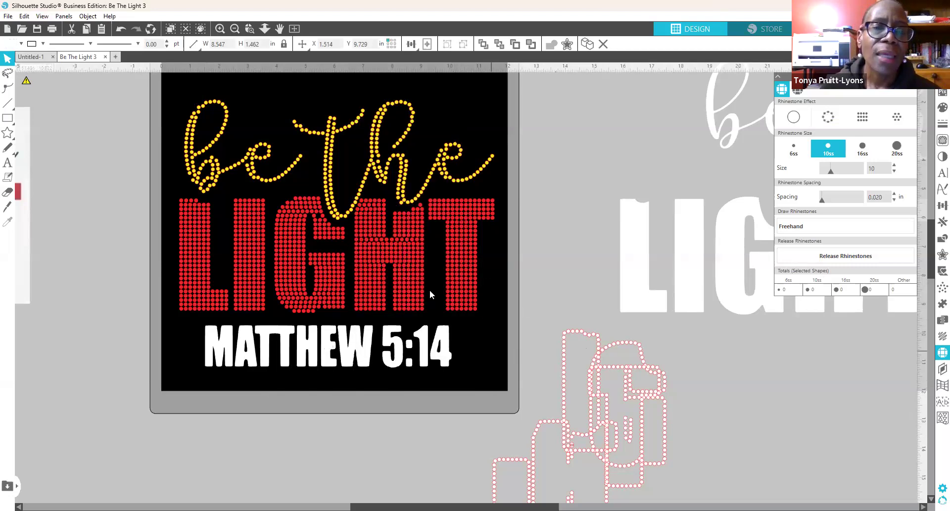
{"action": "left_click", "coordinate": [423, 345]}
{"action": "right_click", "coordinate": [494, 274]}
{"action": "left_click", "coordinate": [438, 395]}
{"action": "left_click", "coordinate": [439, 376]}
{"action": "left_click", "coordinate": [441, 346]}
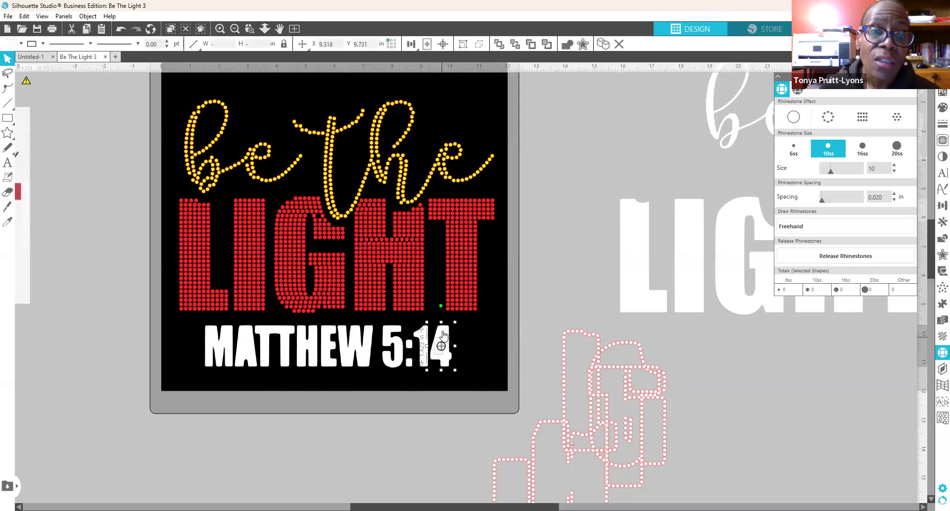
{"action": "right_click", "coordinate": [441, 333]}
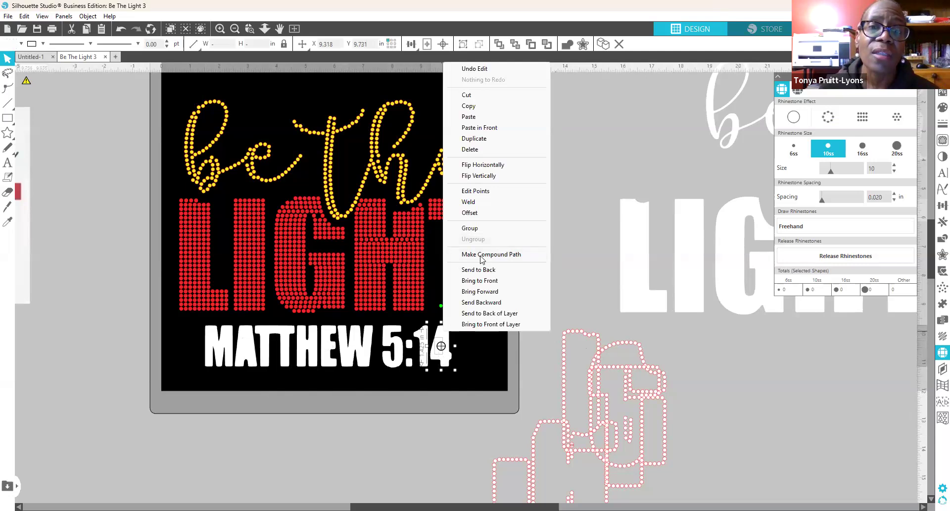
{"action": "left_click", "coordinate": [411, 418]}
{"action": "left_click", "coordinate": [243, 372]}
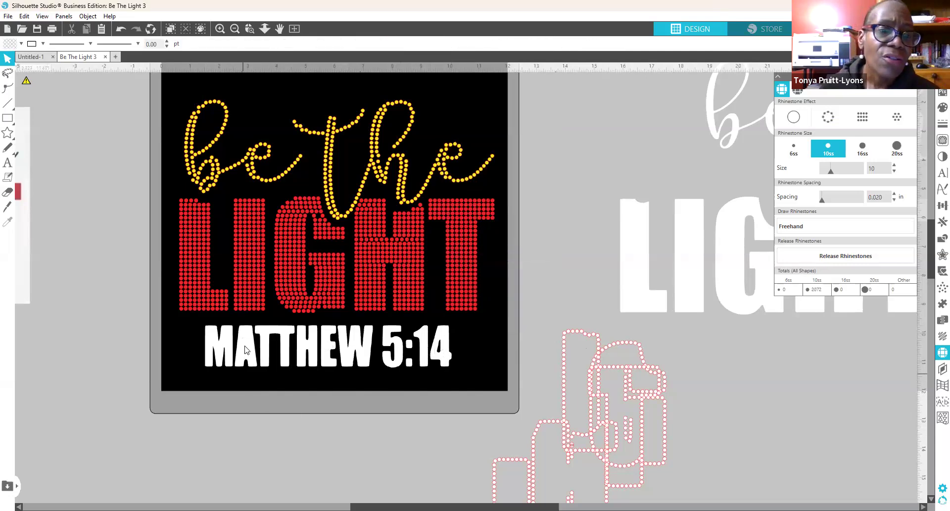
{"action": "left_click", "coordinate": [245, 349]}
{"action": "right_click", "coordinate": [245, 346]}
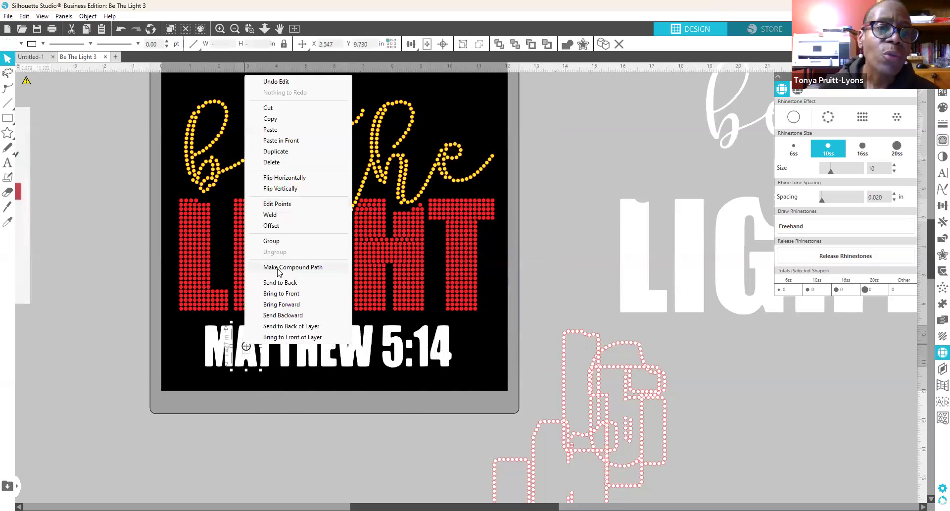
{"action": "left_click", "coordinate": [279, 326]}
{"action": "left_click", "coordinate": [286, 407]}
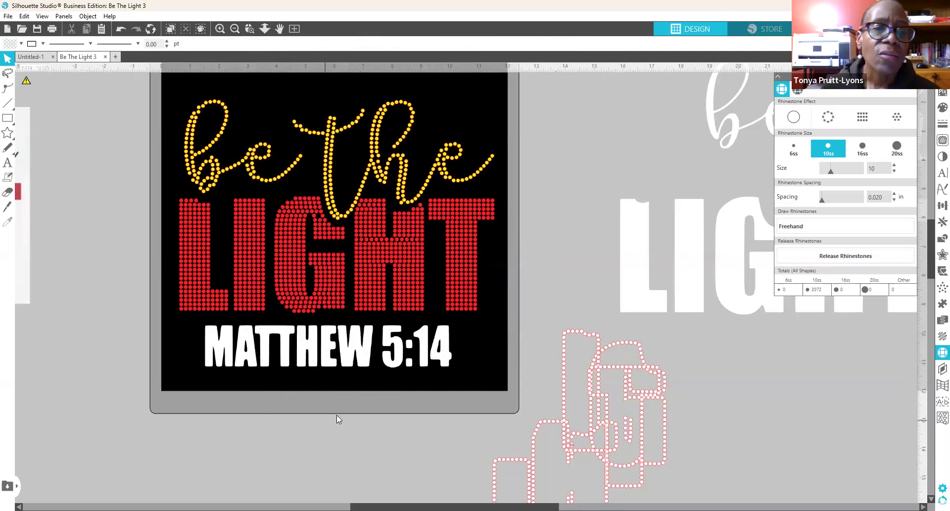
{"action": "left_click", "coordinate": [223, 364]}
{"action": "left_click", "coordinate": [285, 365]}
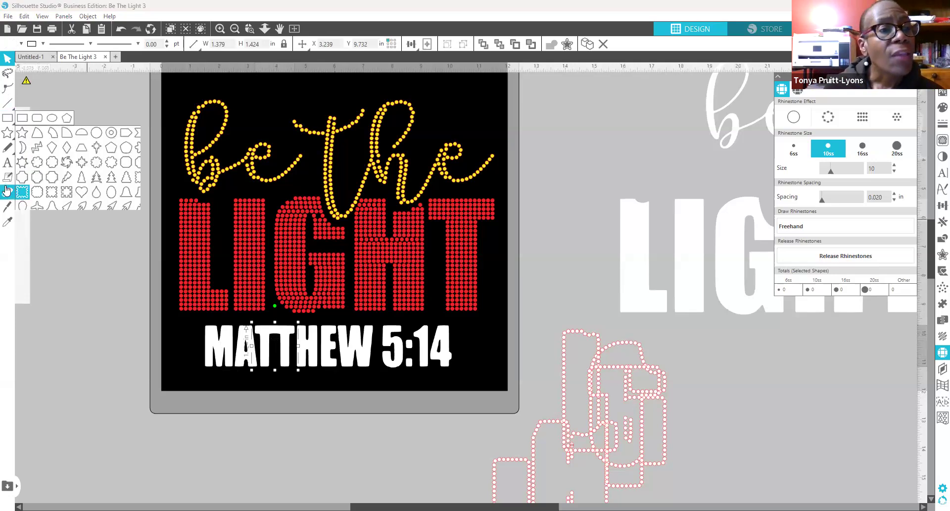
Step: Draw a thin vertical rectangle over MATTHEW's TT join and select it with the Ts
{"action": "left_click", "coordinate": [7, 120]}
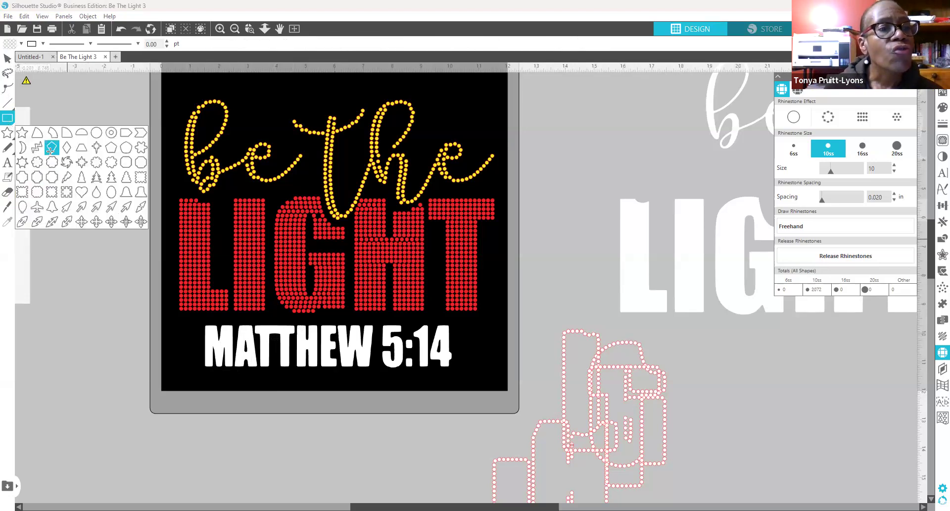
{"action": "left_click_drag", "start_coordinate": [79, 140], "coordinate": [274, 343]}
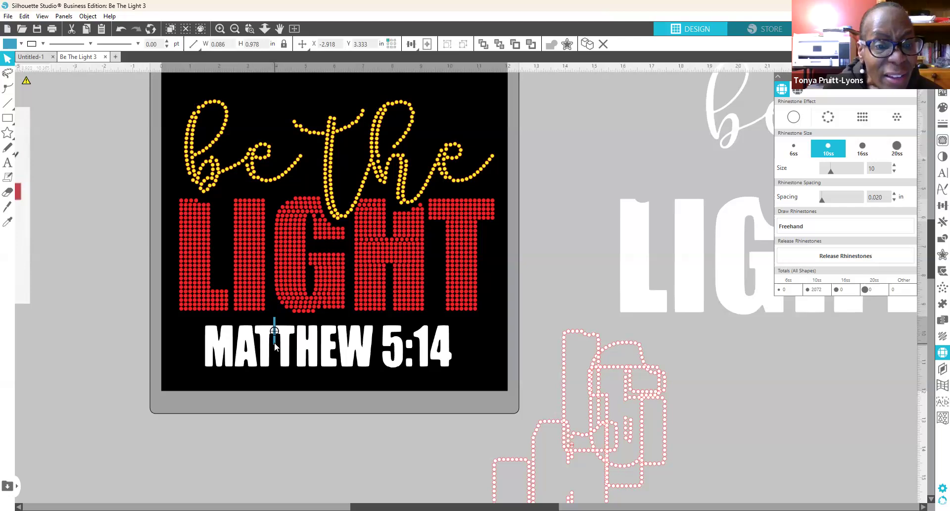
{"action": "left_click", "coordinate": [267, 406]}
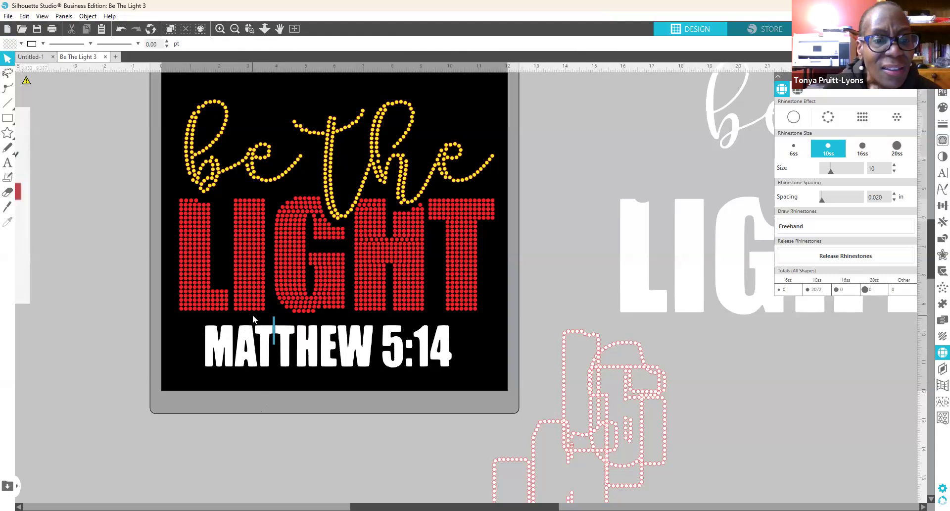
{"action": "left_click", "coordinate": [280, 330]}
{"action": "left_click_drag", "start_coordinate": [281, 328], "coordinate": [294, 344]}
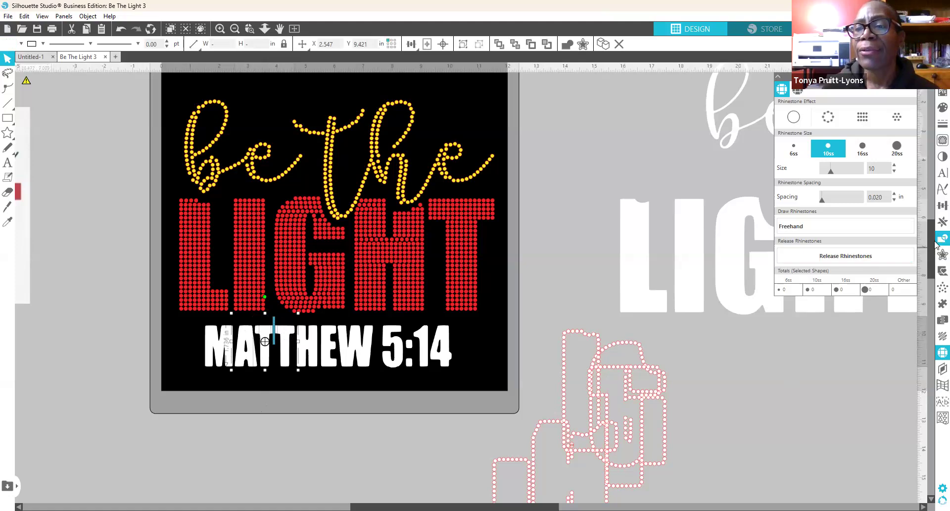
Step: Open the Modify panel and drag the thin TT bar off the mat to the left
{"action": "left_click", "coordinate": [941, 240]}
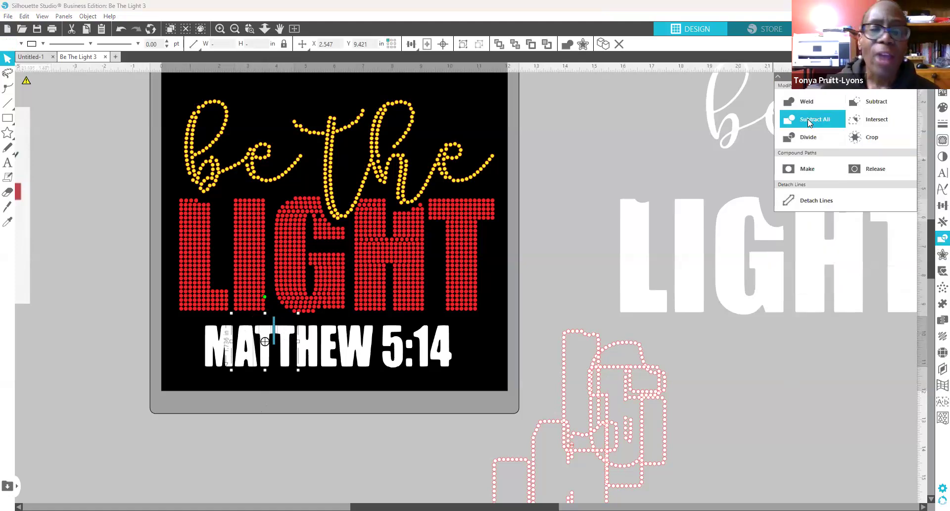
{"action": "left_click", "coordinate": [263, 402]}
{"action": "left_click_drag", "start_coordinate": [272, 364], "coordinate": [123, 385]}
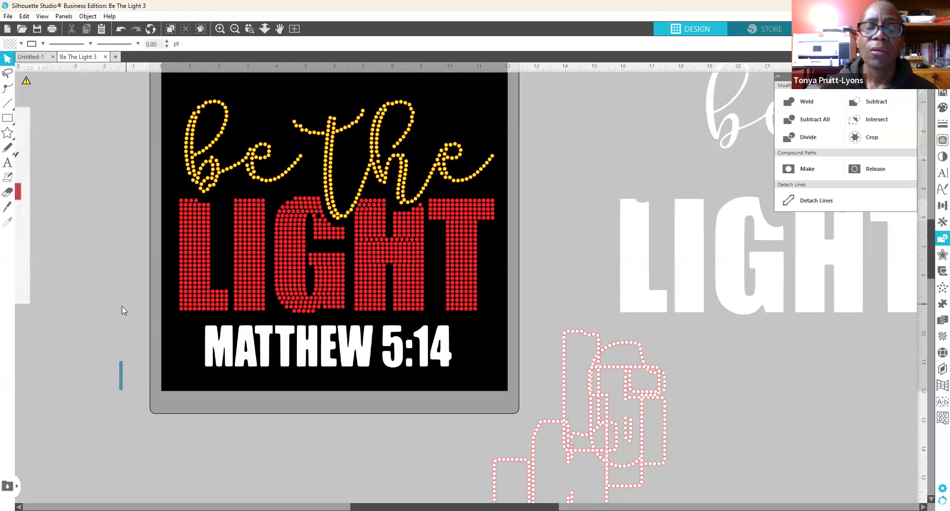
Step: Nudge the M of MATTHEW two steps left and the A one step left
{"action": "left_click", "coordinate": [223, 365]}
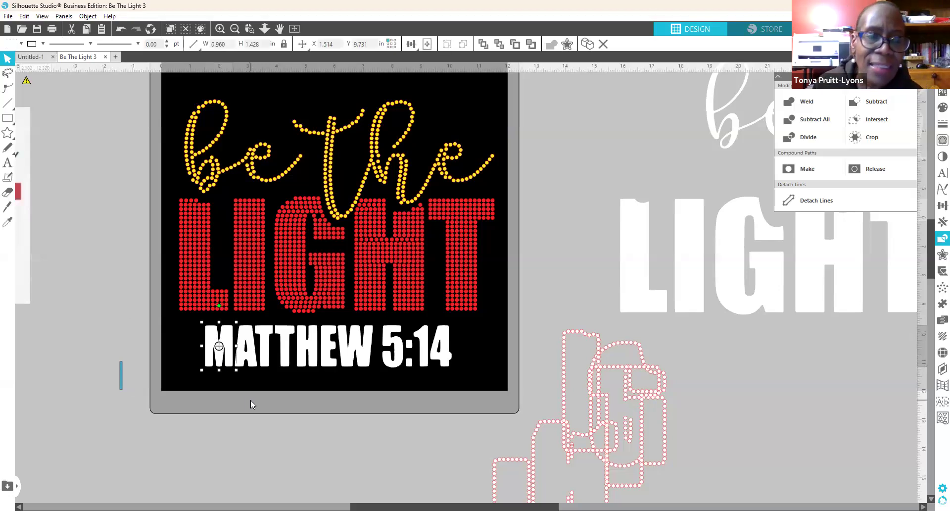
{"action": "key", "text": "Left"}
{"action": "key", "text": "Left"}
{"action": "key", "text": "Left"}
{"action": "key", "text": "Left"}
{"action": "key", "text": "Left"}
{"action": "key", "text": "Left"}
{"action": "key", "text": "Left"}
{"action": "key", "text": "Left"}
{"action": "key", "text": "Left"}
{"action": "key", "text": "Left"}
{"action": "key", "text": "Left"}
{"action": "key", "text": "Left"}
{"action": "key", "text": "Left"}
{"action": "key", "text": "Left"}
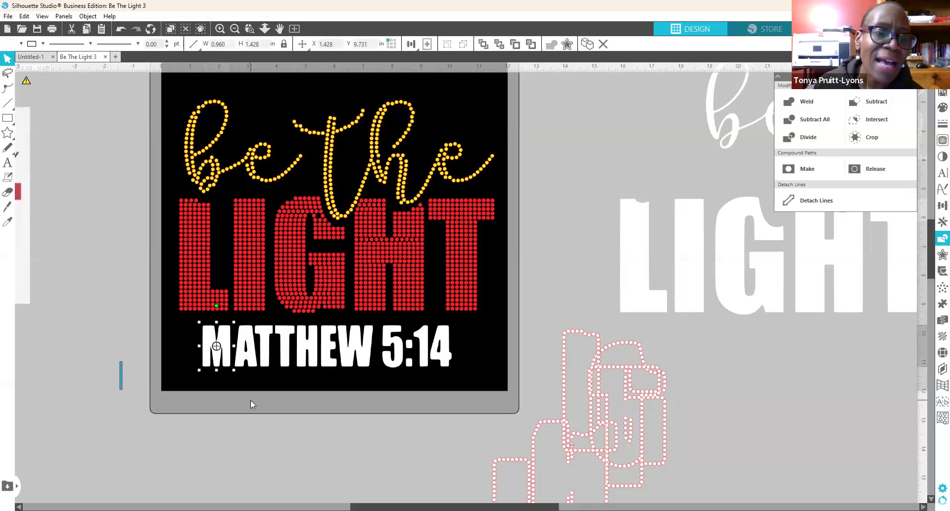
{"action": "key", "text": "Left"}
{"action": "key", "text": "Left"}
{"action": "key", "text": "Left"}
{"action": "key", "text": "Left"}
{"action": "key", "text": "Left"}
{"action": "key", "text": "Left"}
{"action": "key", "text": "Left"}
{"action": "key", "text": "Left"}
{"action": "left_click", "coordinate": [245, 361]}
{"action": "key", "text": "Left"}
{"action": "key", "text": "Left"}
{"action": "key", "text": "Left"}
{"action": "key", "text": "Left"}
{"action": "key", "text": "Left"}
{"action": "key", "text": "Left"}
{"action": "key", "text": "Left"}
{"action": "key", "text": "Left"}
{"action": "key", "text": "Left"}
{"action": "key", "text": "Left"}
{"action": "key", "text": "Left"}
{"action": "key", "text": "Left"}
{"action": "key", "text": "Left"}
{"action": "key", "text": "Left"}
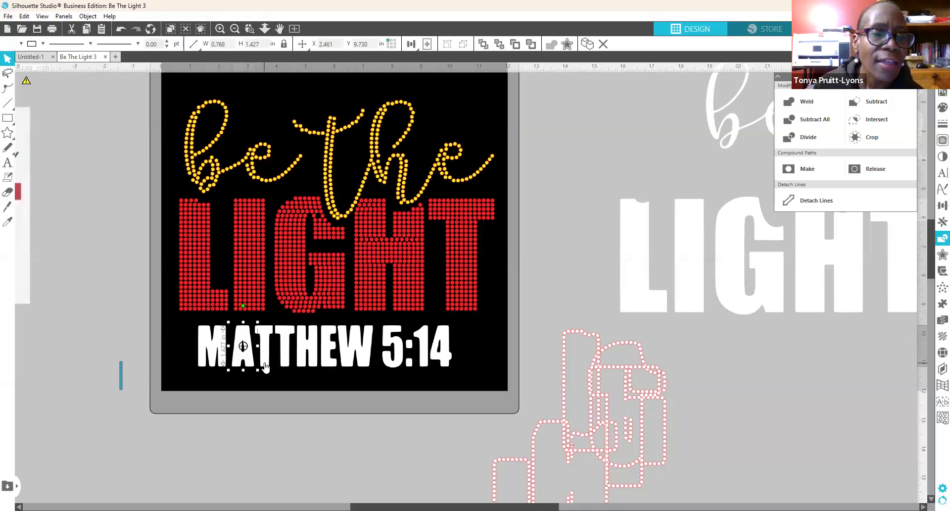
Step: Release the compound path of the joined TT and ungroup it into separate letters
{"action": "left_click", "coordinate": [265, 365]}
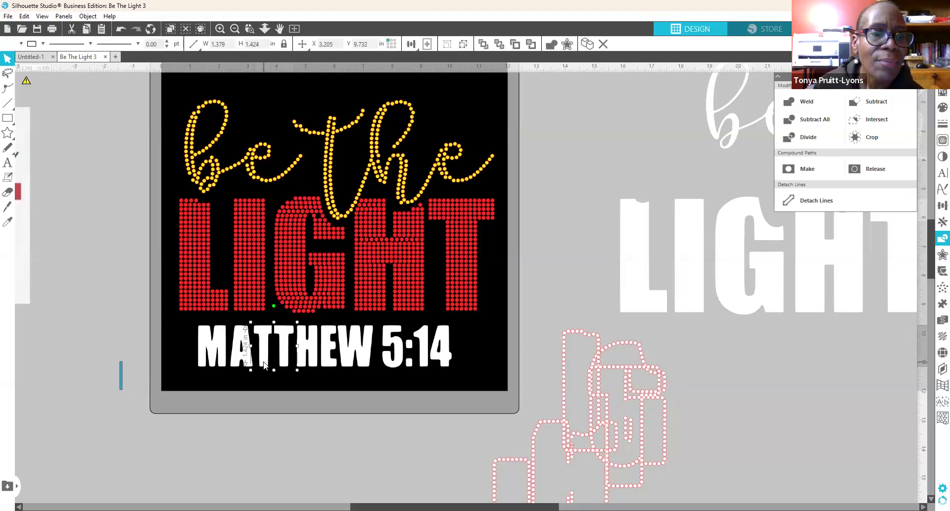
{"action": "right_click", "coordinate": [285, 365]}
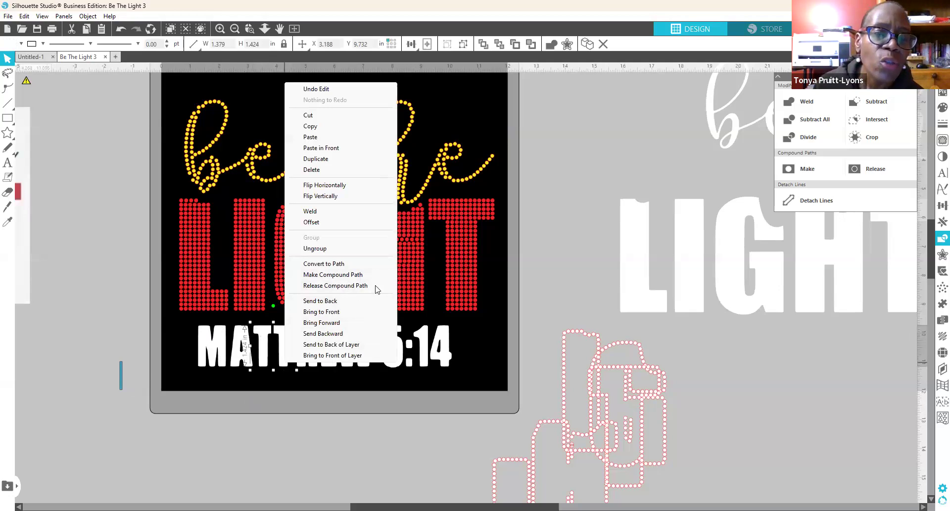
{"action": "left_click", "coordinate": [347, 286]}
{"action": "left_click", "coordinate": [283, 399]}
{"action": "left_click", "coordinate": [267, 355]}
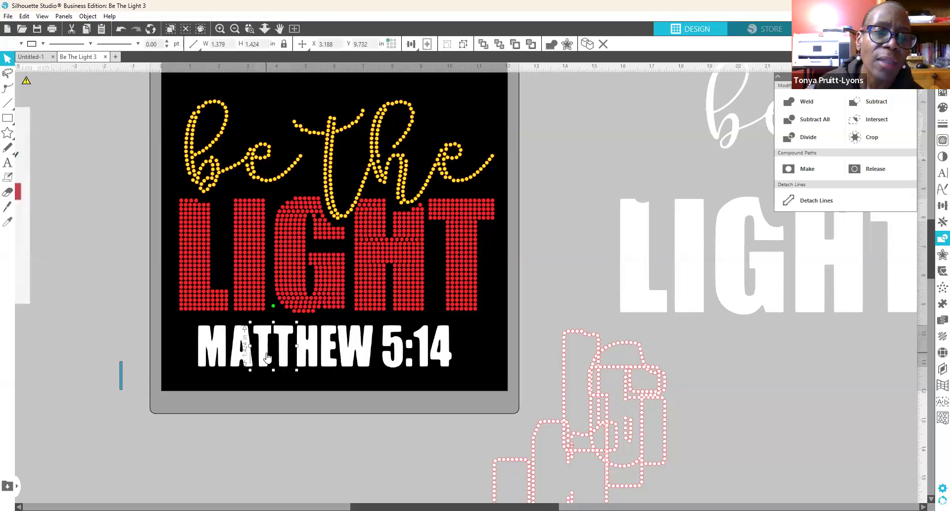
{"action": "right_click", "coordinate": [285, 354]}
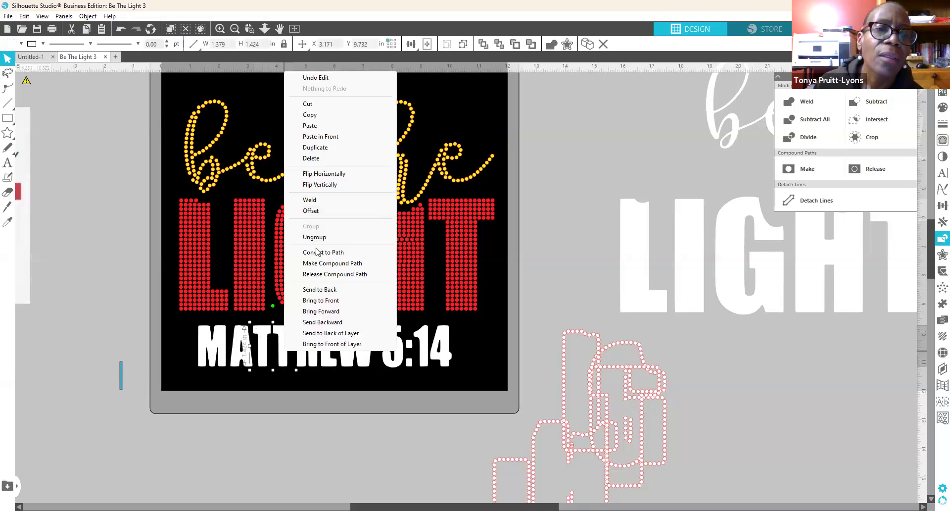
{"action": "left_click", "coordinate": [317, 232]}
{"action": "left_click", "coordinate": [277, 411]}
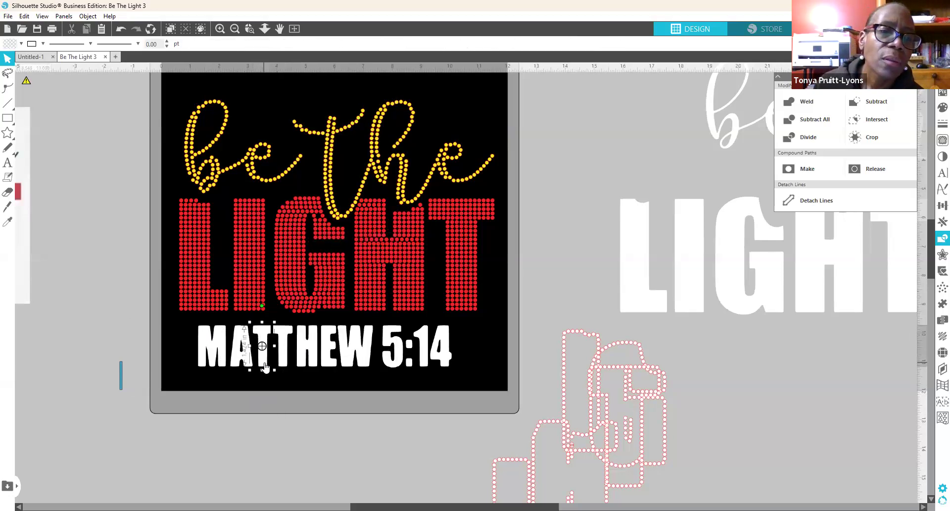
Step: Nudge the first T left and the W right so MATTHEW's letters no longer touch
{"action": "left_click", "coordinate": [264, 367]}
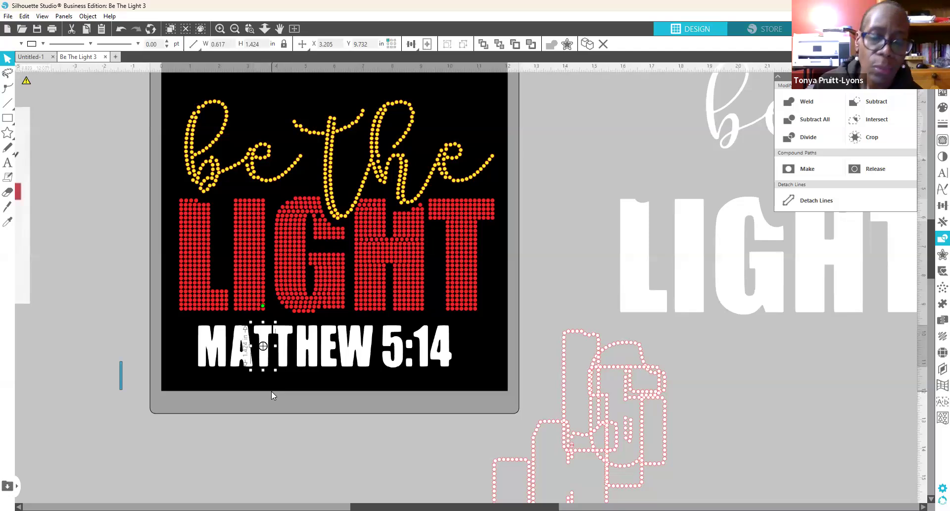
{"action": "key", "text": "Left"}
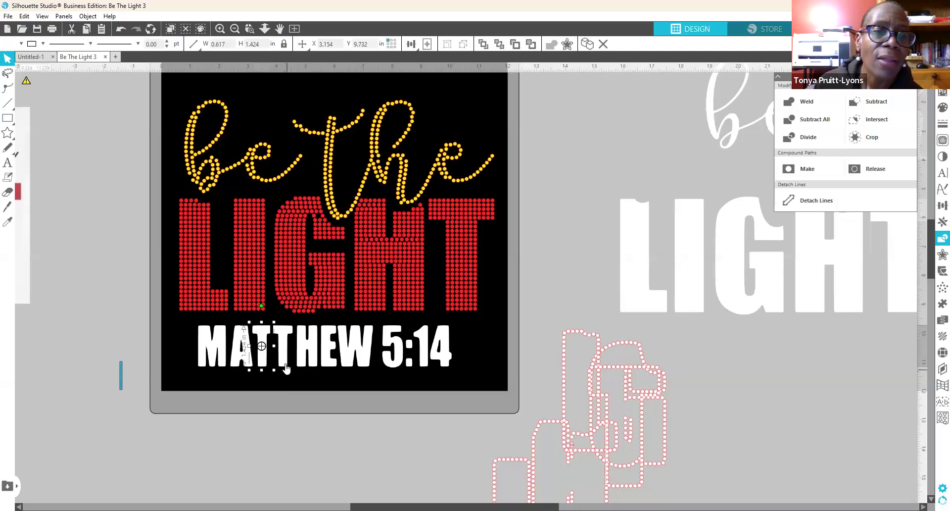
{"action": "left_click", "coordinate": [287, 366]}
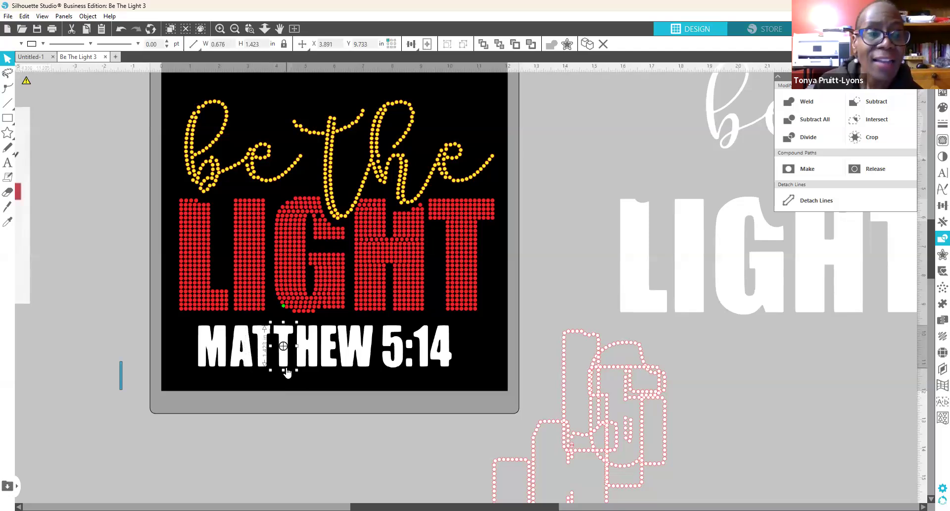
{"action": "left_click", "coordinate": [307, 357]}
{"action": "left_click", "coordinate": [319, 361]}
{"action": "left_click", "coordinate": [364, 367]}
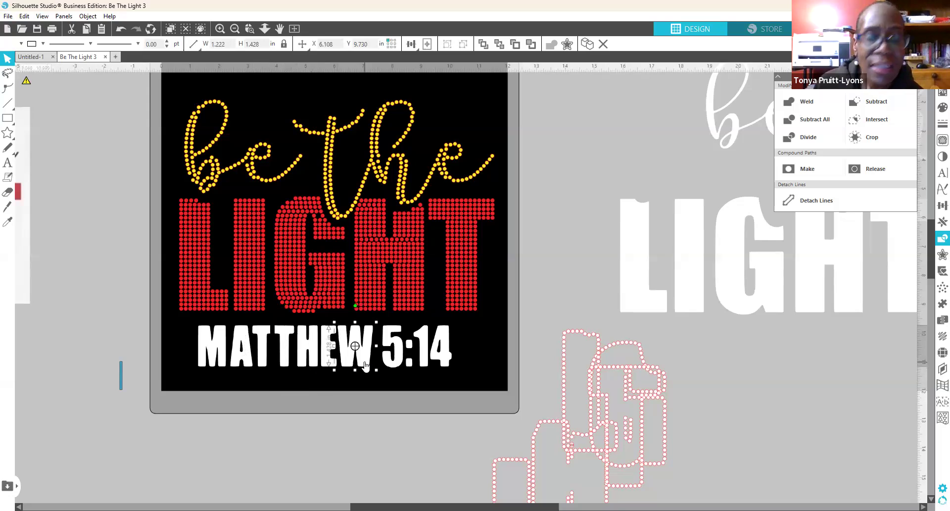
{"action": "key", "text": "Right"}
{"action": "left_click", "coordinate": [330, 363]}
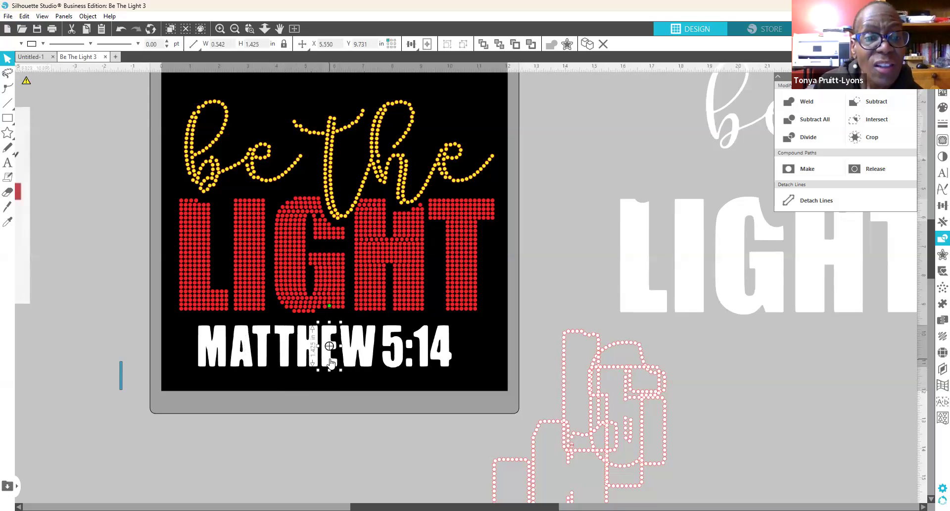
{"action": "left_click", "coordinate": [410, 363]}
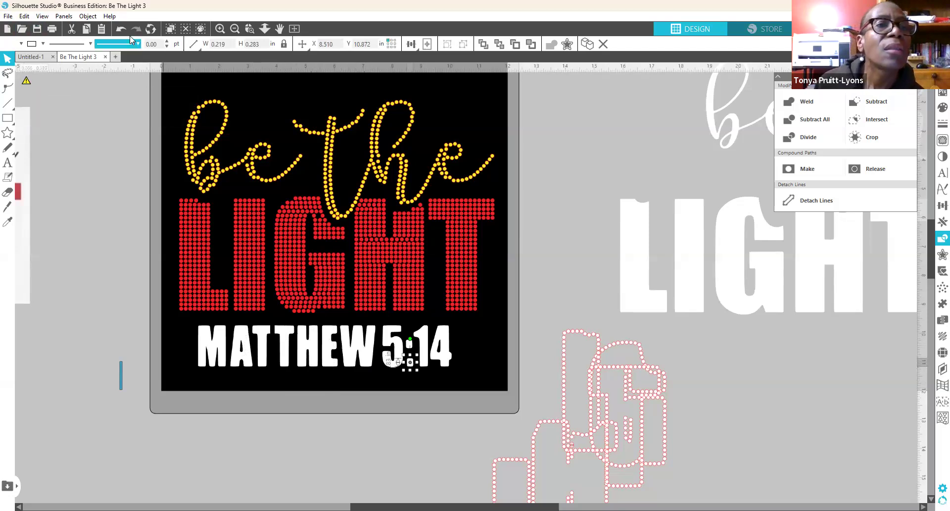
Step: Undo the accidental colon move and group the two colon dots of 5:14
{"action": "left_click", "coordinate": [122, 31]}
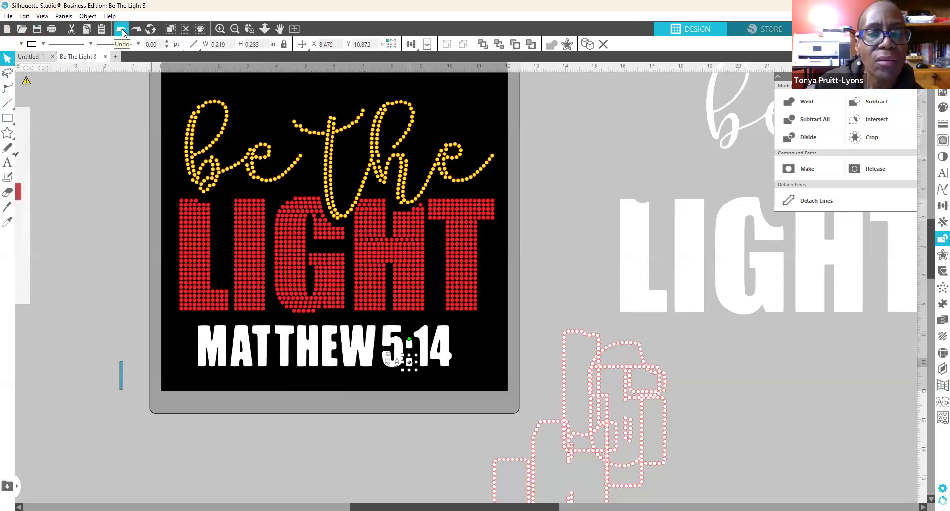
{"action": "left_click", "coordinate": [121, 32]}
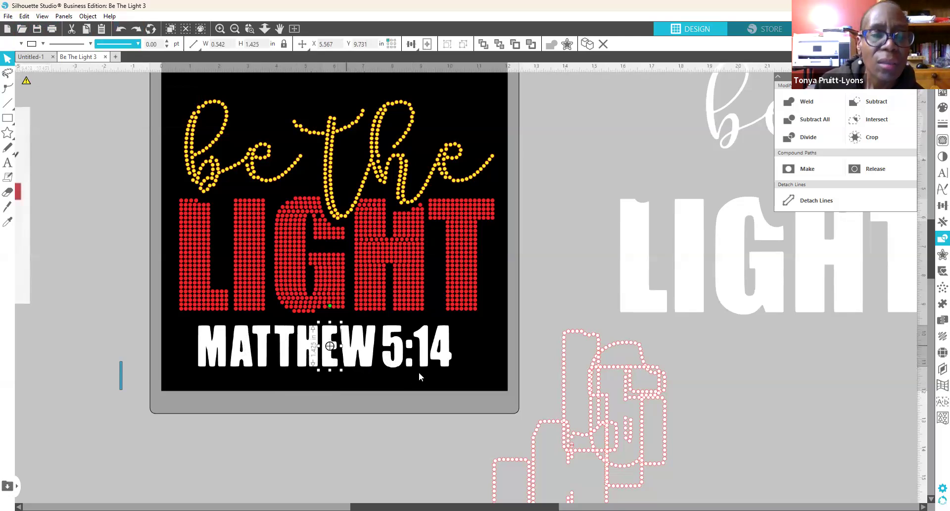
{"action": "left_click", "coordinate": [411, 354]}
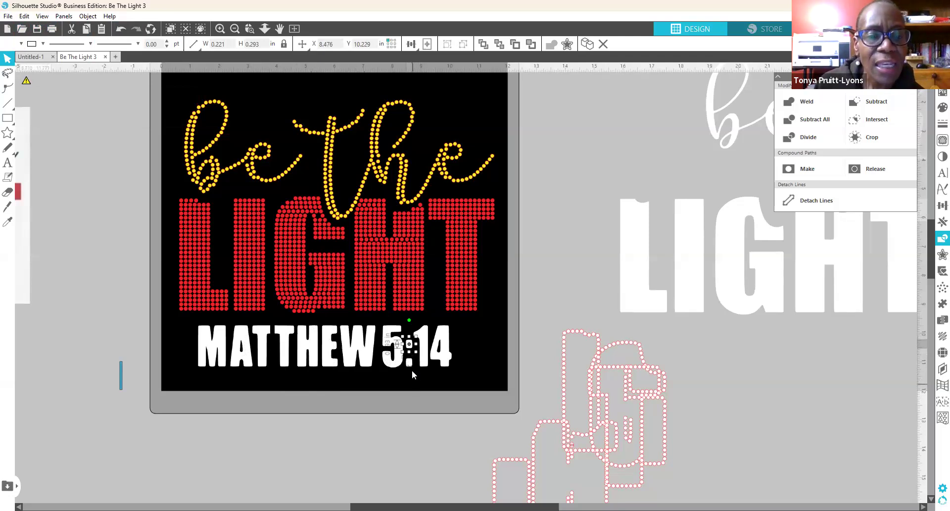
{"action": "left_click", "coordinate": [411, 369], "text": "shift"}
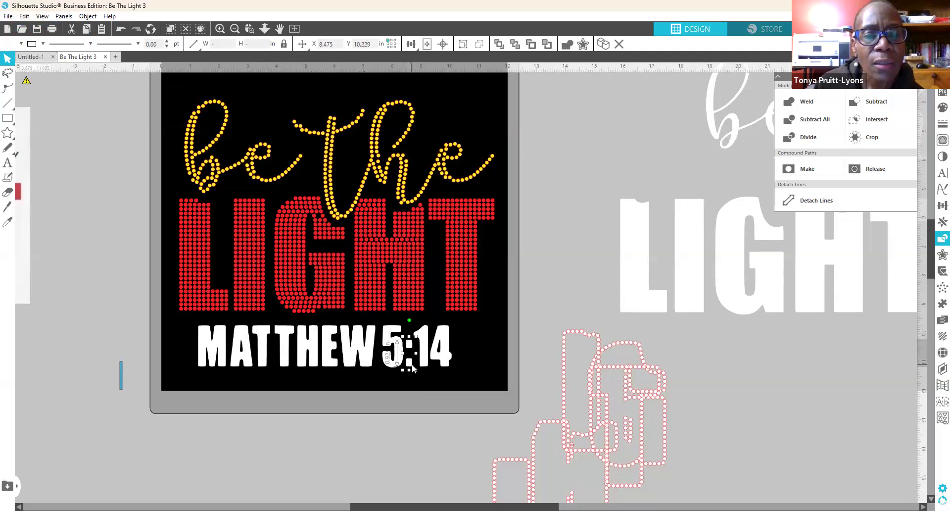
{"action": "right_click", "coordinate": [412, 363]}
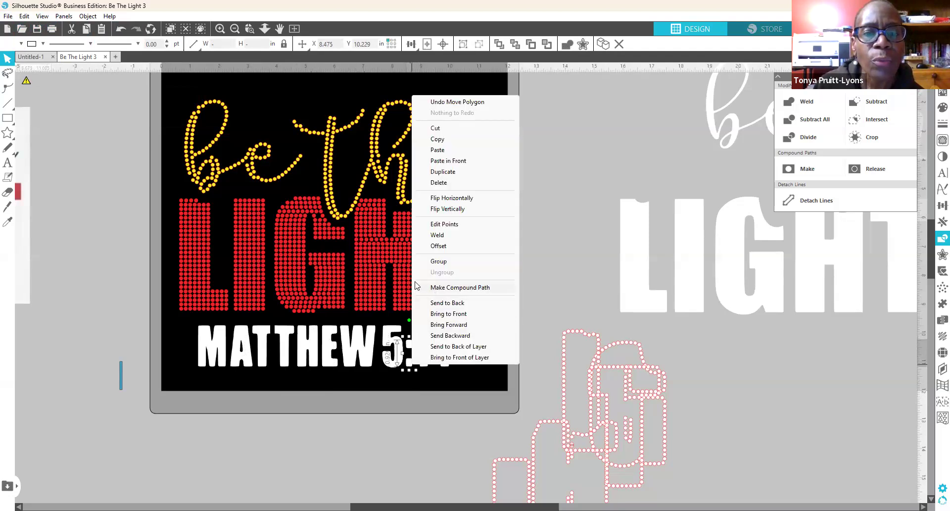
{"action": "left_click", "coordinate": [445, 261]}
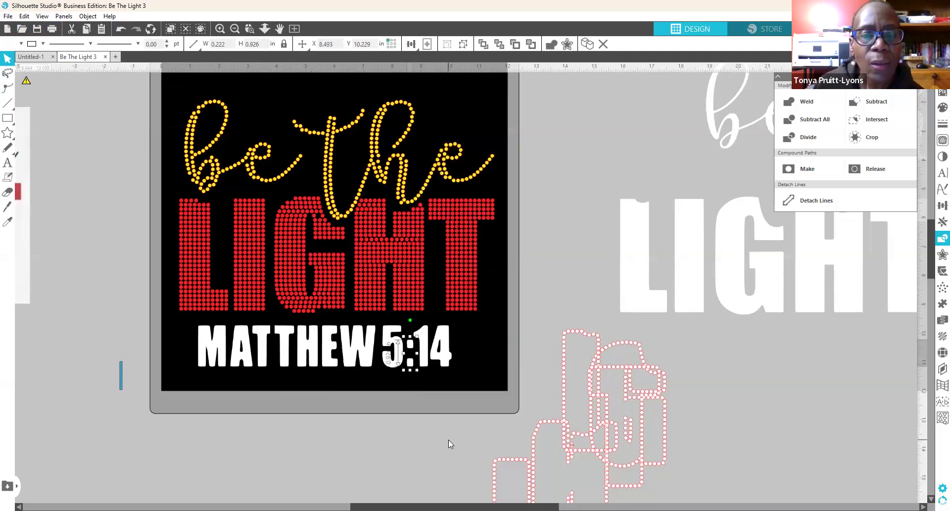
Step: Check the 1 and 4 of 5:14, then select the whole MATTHEW 5:14 line
{"action": "left_click", "coordinate": [443, 364]}
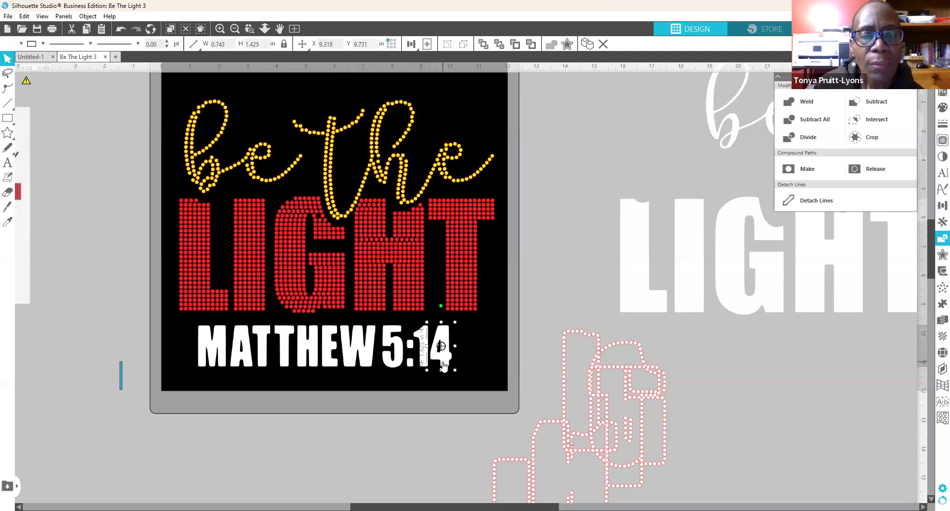
{"action": "left_click", "coordinate": [428, 365]}
{"action": "left_click", "coordinate": [438, 364]}
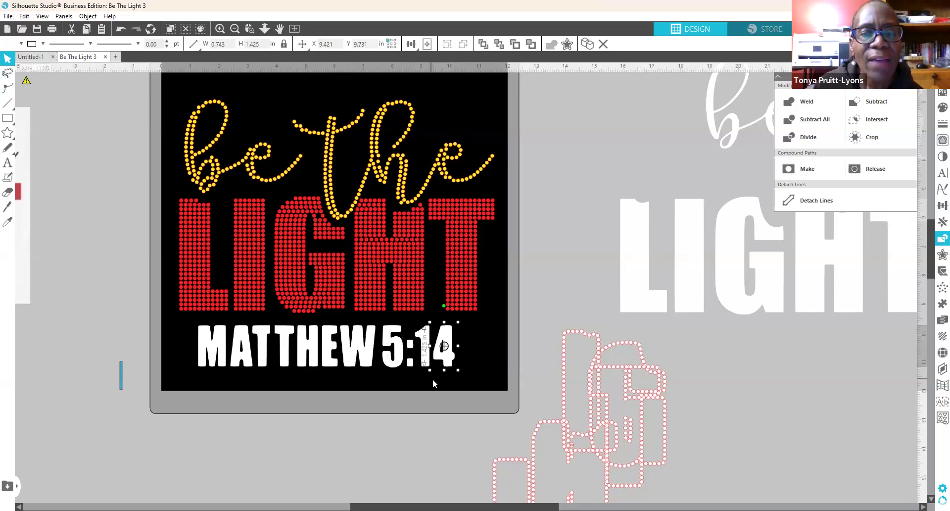
{"action": "left_click", "coordinate": [369, 410]}
{"action": "left_click_drag", "start_coordinate": [468, 375], "coordinate": [180, 317]}
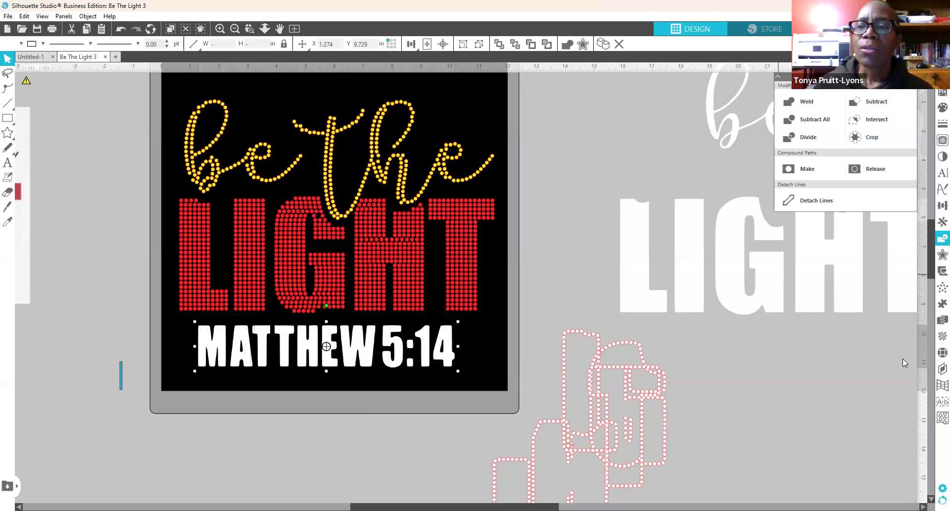
Step: Apply the Edge rhinestone effect to MATTHEW 5:14 and nudge the M and T left
{"action": "left_click", "coordinate": [942, 351]}
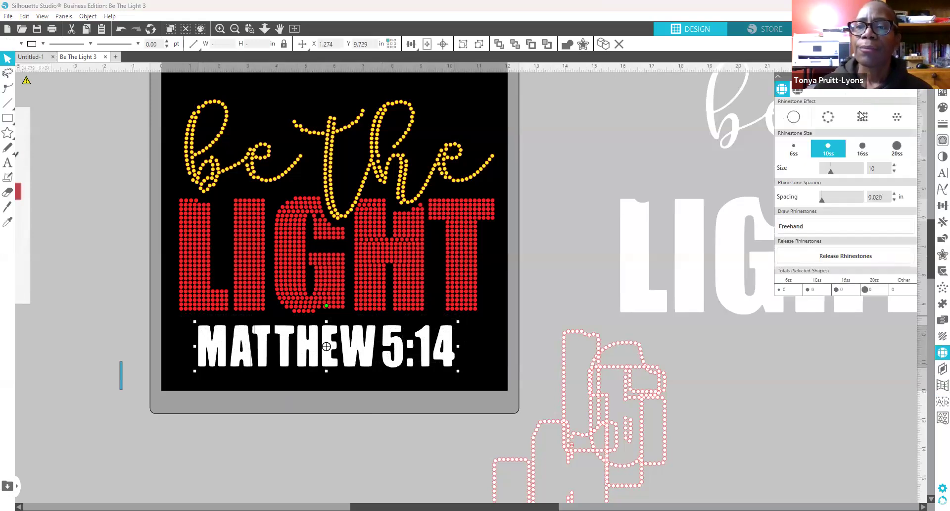
{"action": "left_click", "coordinate": [827, 118]}
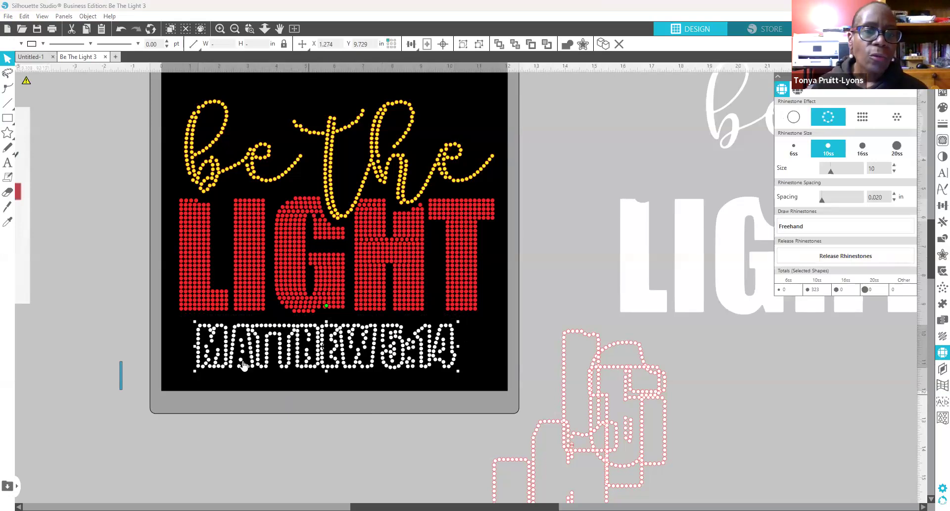
{"action": "left_click", "coordinate": [228, 365]}
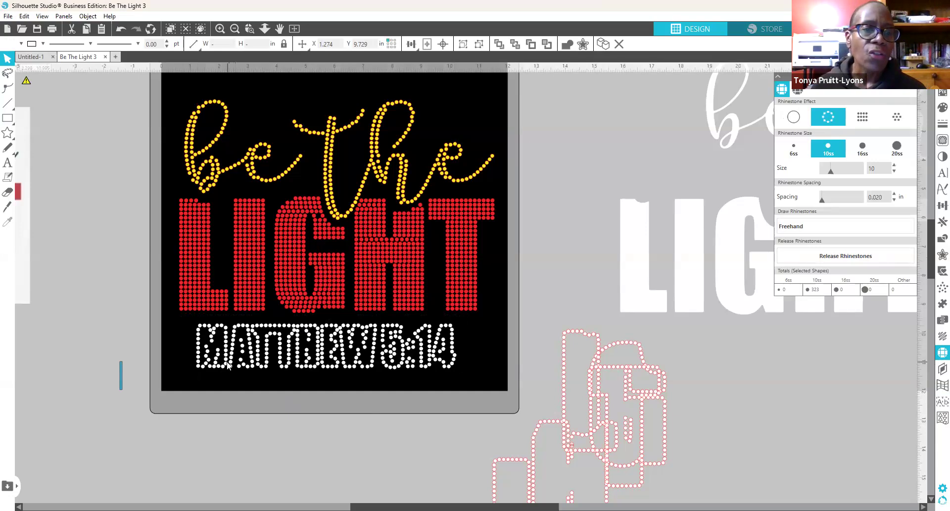
{"action": "left_click", "coordinate": [227, 365]}
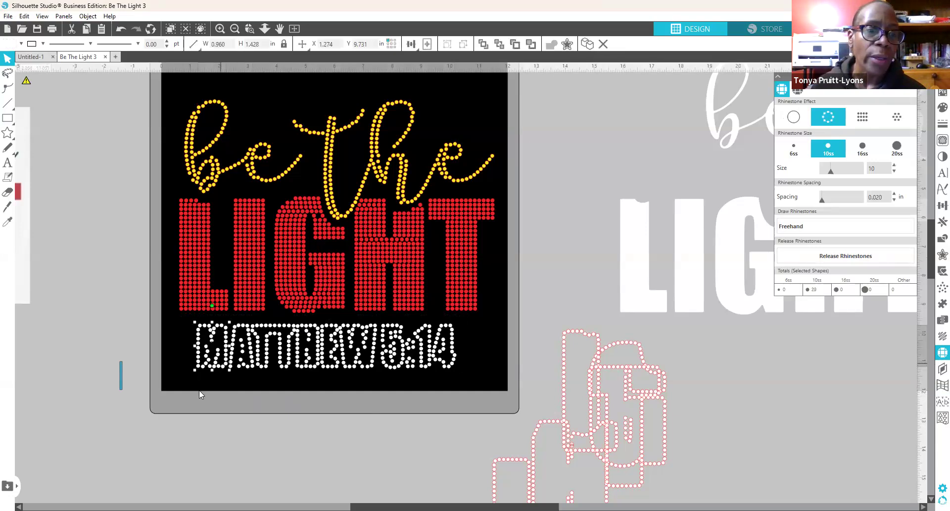
{"action": "key", "text": "Left"}
{"action": "key", "text": "Left"}
{"action": "key", "text": "Left"}
{"action": "key", "text": "Left"}
{"action": "key", "text": "Left"}
{"action": "key", "text": "Left"}
{"action": "key", "text": "Left"}
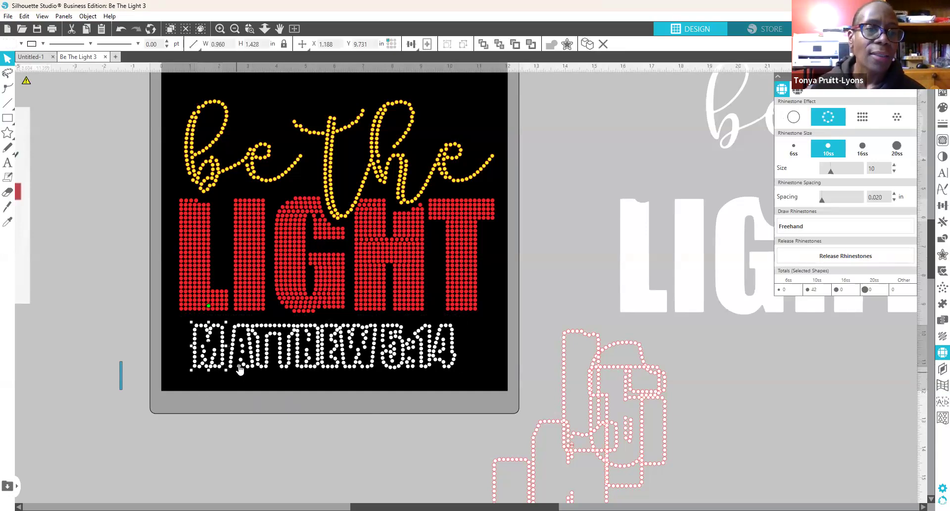
{"action": "left_click", "coordinate": [239, 363]}
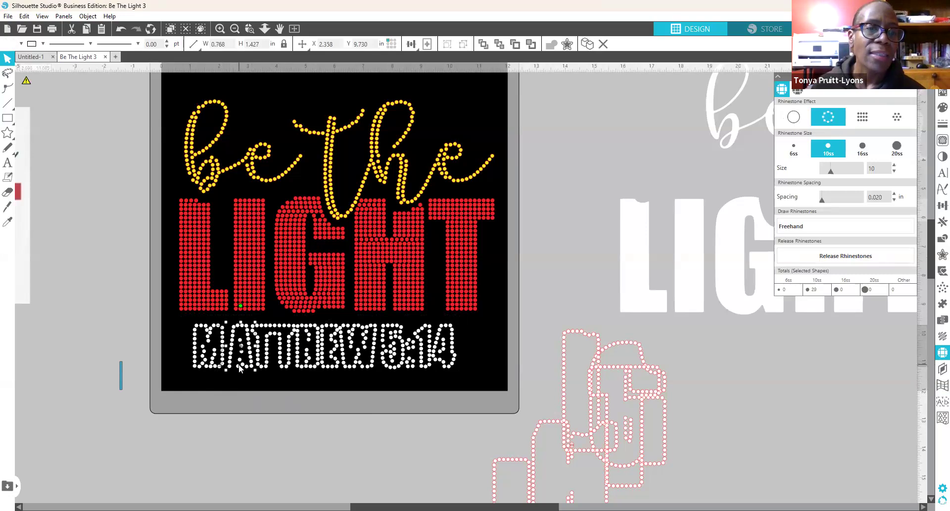
{"action": "left_click", "coordinate": [266, 366]}
{"action": "key", "text": "Left"}
Step: Reselect the rhinestone MATTHEW 5:14 line, then move the white LIGHT text down-right
{"action": "left_click", "coordinate": [450, 357]}
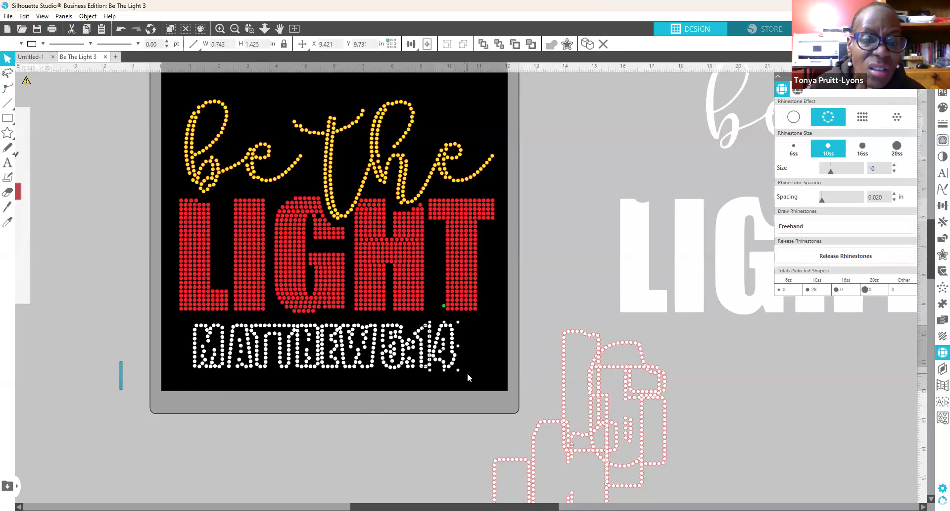
{"action": "left_click_drag", "start_coordinate": [487, 374], "coordinate": [176, 340]}
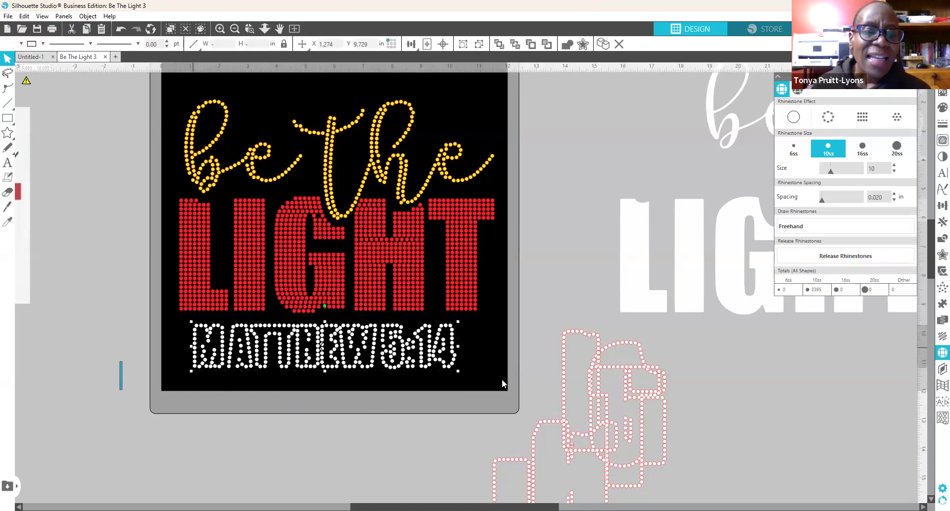
{"action": "left_click", "coordinate": [463, 383]}
{"action": "left_click_drag", "start_coordinate": [472, 371], "coordinate": [183, 319]}
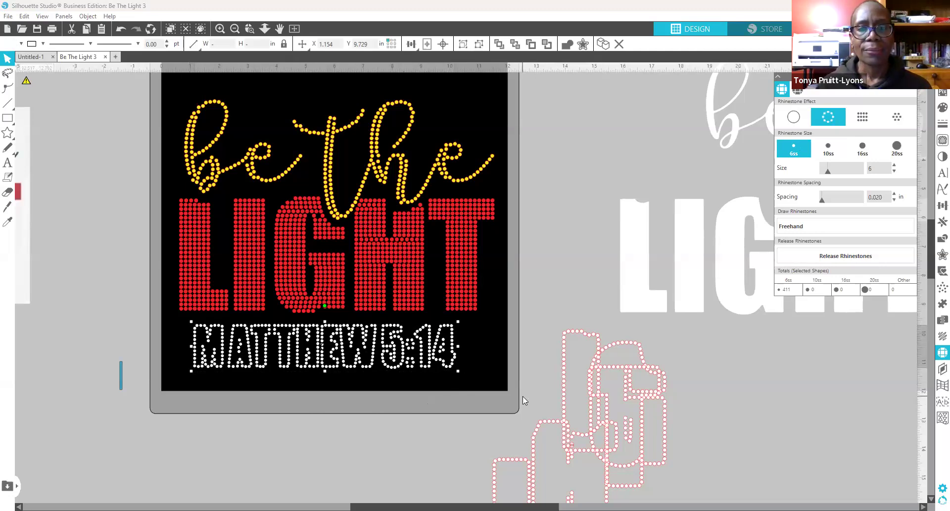
{"action": "left_click", "coordinate": [441, 379]}
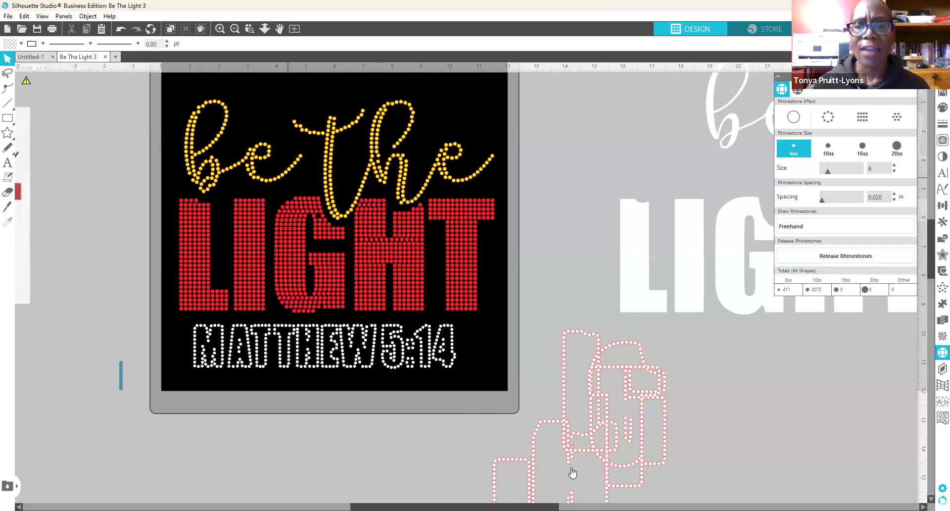
{"action": "left_click_drag", "start_coordinate": [689, 301], "coordinate": [783, 488]}
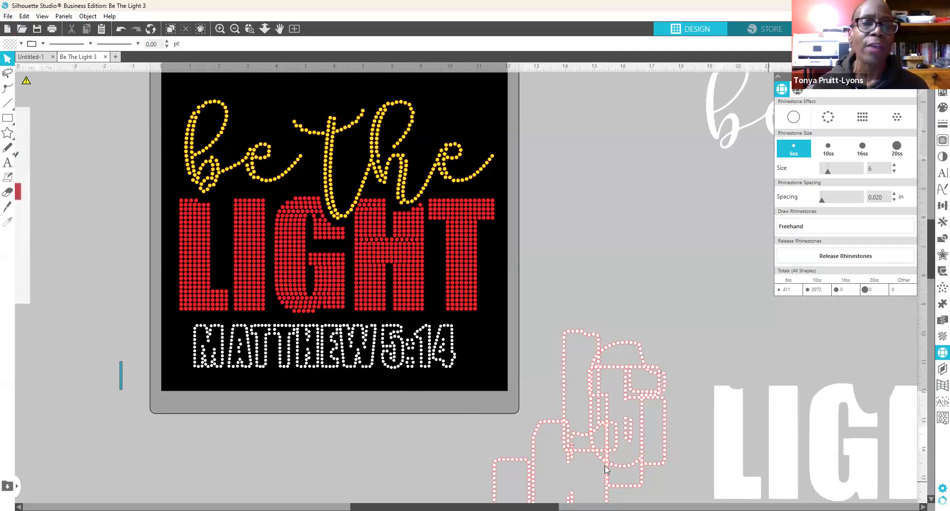
Step: Type a new 'MATTHEW 5:14' text line and move it right of the mat
{"action": "left_click", "coordinate": [7, 163]}
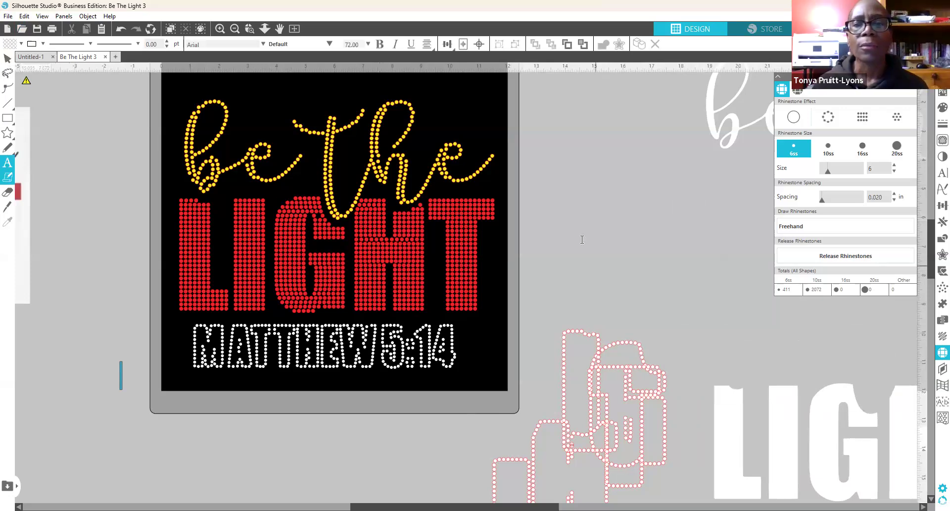
{"action": "left_click", "coordinate": [56, 181]}
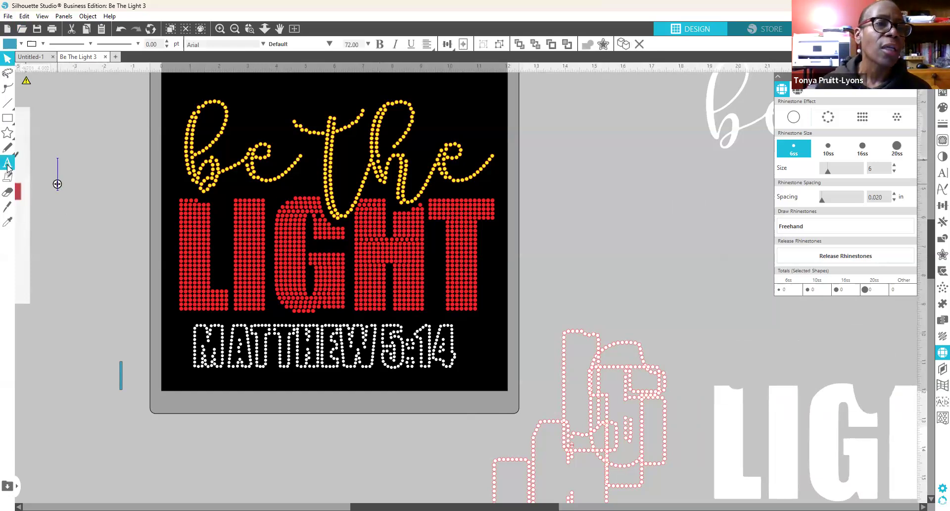
{"action": "left_click", "coordinate": [57, 183]}
{"action": "type", "text": "MAA"}
{"action": "key", "text": "BackSpace"}
{"action": "type", "text": "TTHEW"}
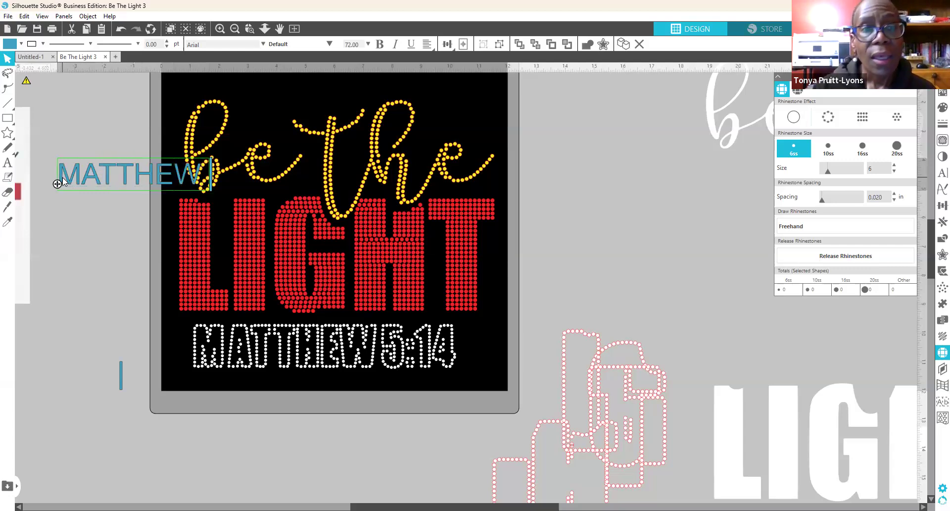
{"action": "type", "text": " 5"}
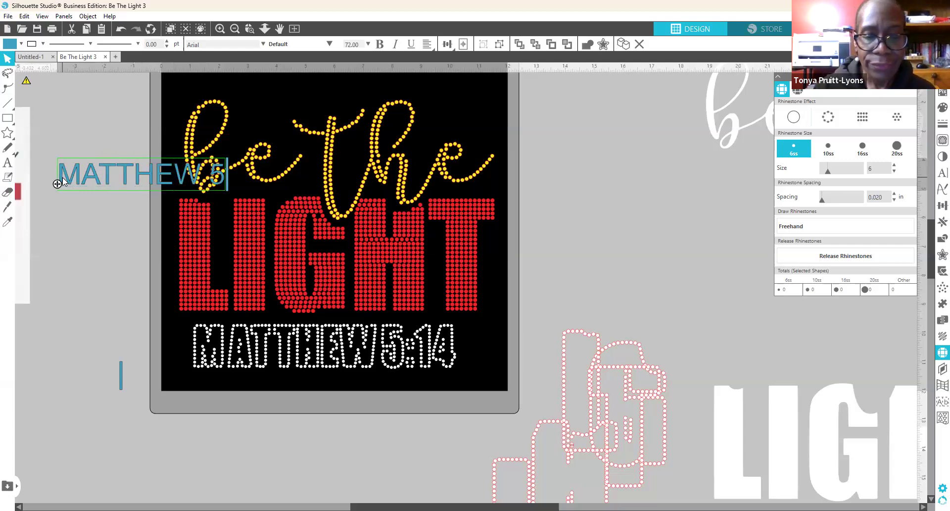
{"action": "type", "text": ":14"}
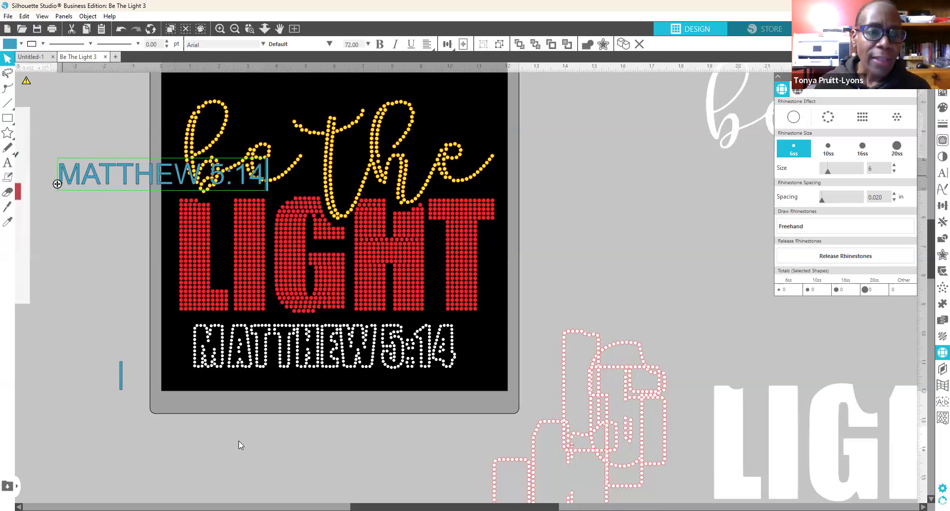
{"action": "left_click", "coordinate": [99, 223]}
{"action": "left_click_drag", "start_coordinate": [102, 168], "coordinate": [605, 219]}
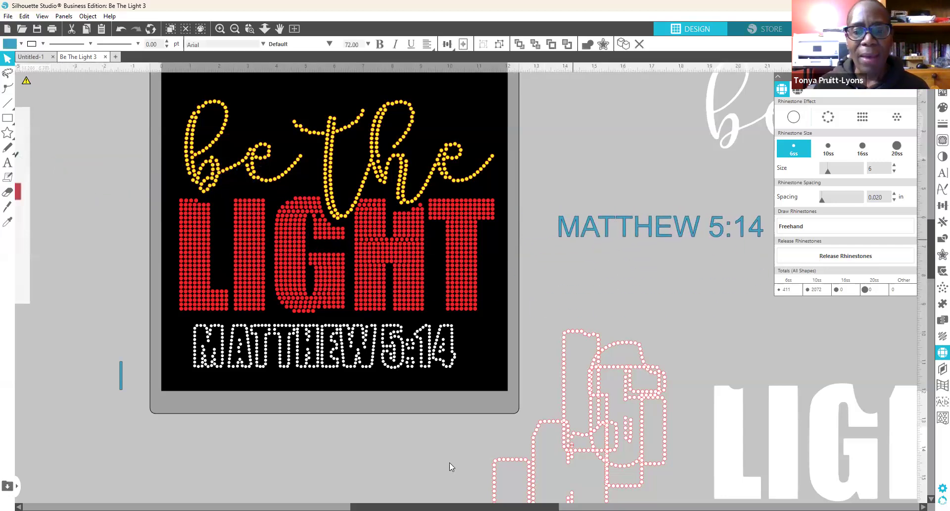
{"action": "left_click", "coordinate": [451, 461]}
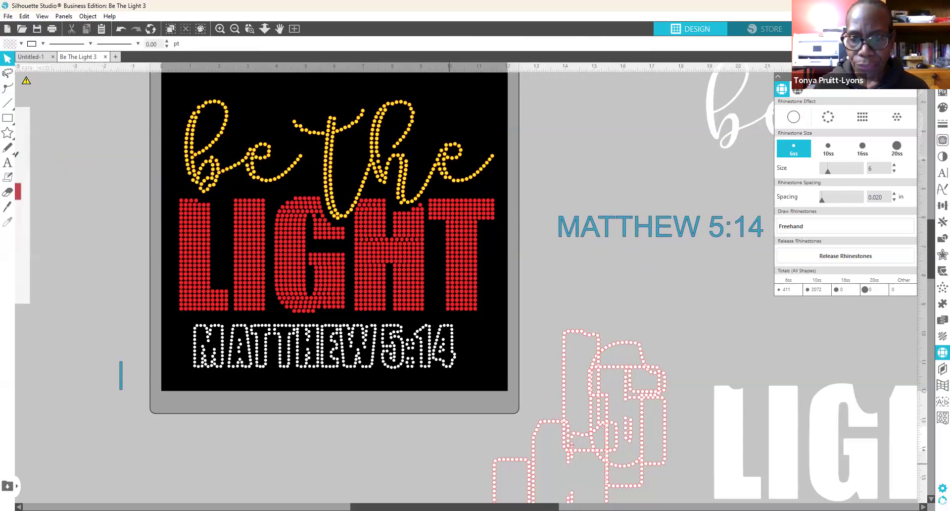
Step: Shift the new MATTHEW 5:14 into open canvas space, check its text style, and reselect it
{"action": "left_click_drag", "start_coordinate": [449, 506], "coordinate": [567, 506]}
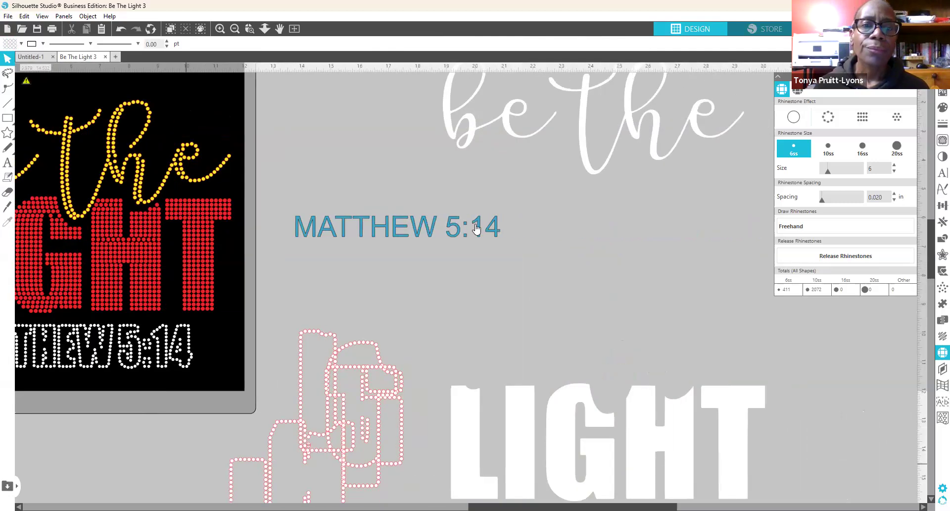
{"action": "left_click_drag", "start_coordinate": [430, 226], "coordinate": [498, 251]}
{"action": "left_click", "coordinate": [503, 236]}
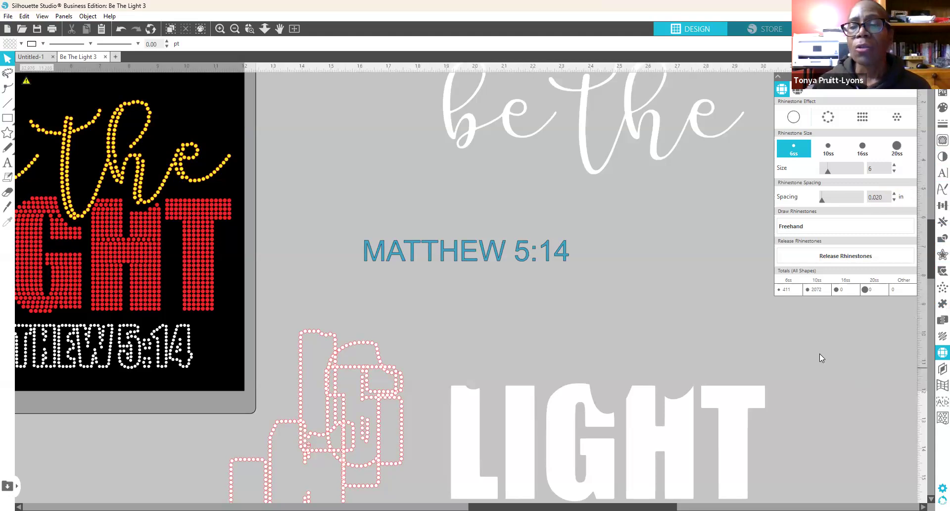
{"action": "left_click", "coordinate": [935, 173]}
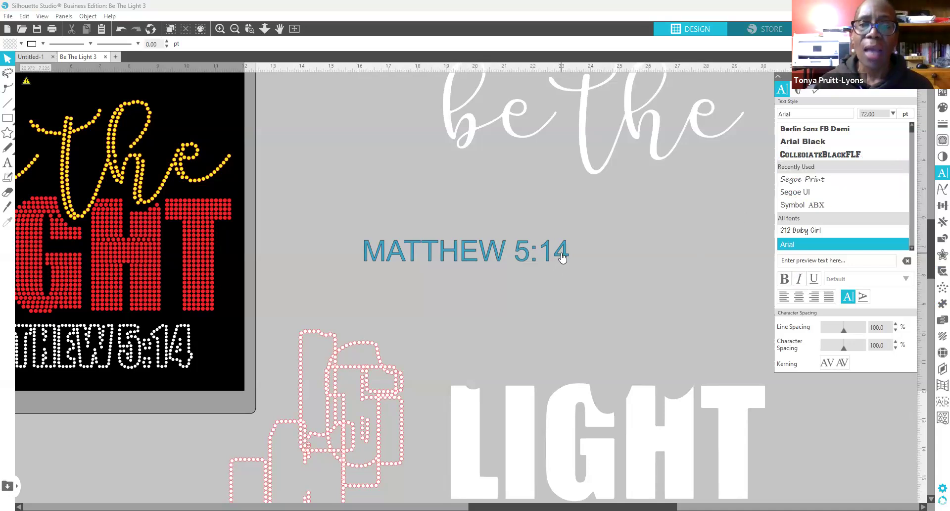
{"action": "left_click", "coordinate": [563, 257]}
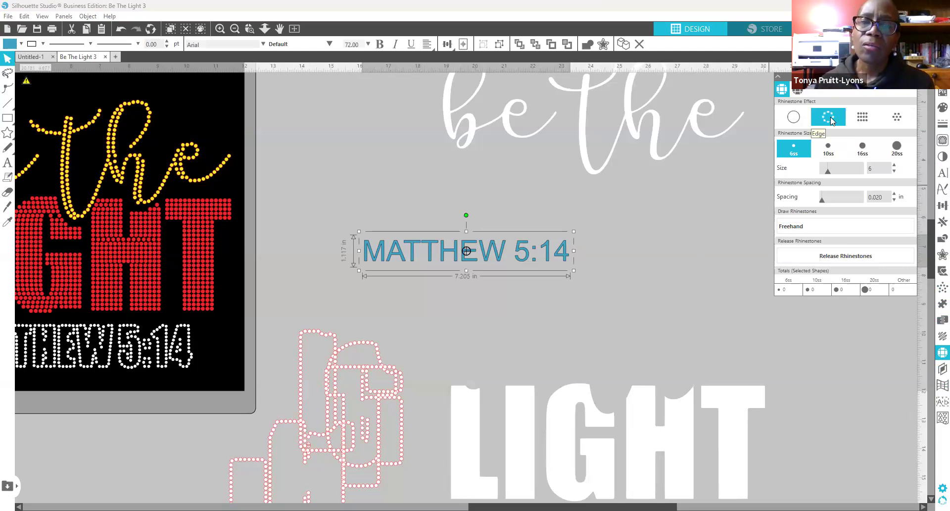
Step: Give the new verse the Edge rhinestone effect, enlarge it to about 13.68 in, and use 10ss stones
{"action": "left_click", "coordinate": [832, 119]}
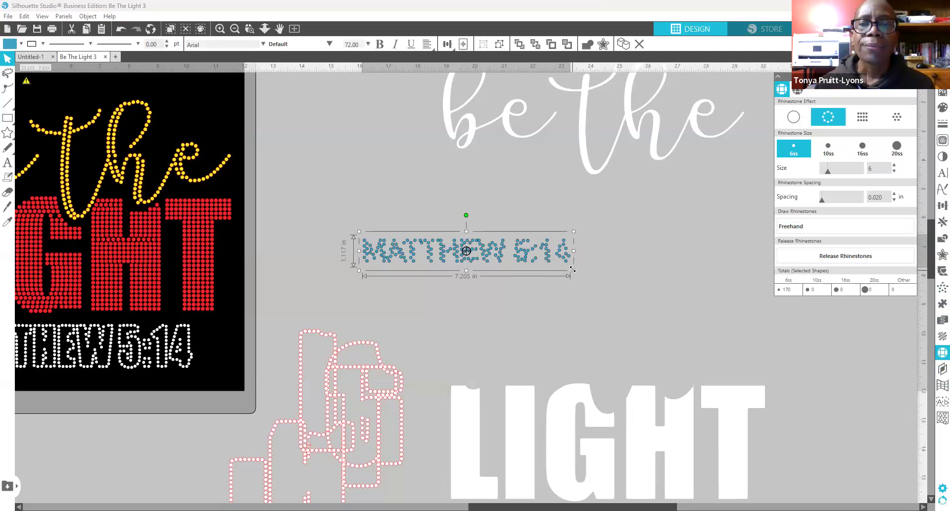
{"action": "left_click_drag", "start_coordinate": [572, 268], "coordinate": [730, 403]}
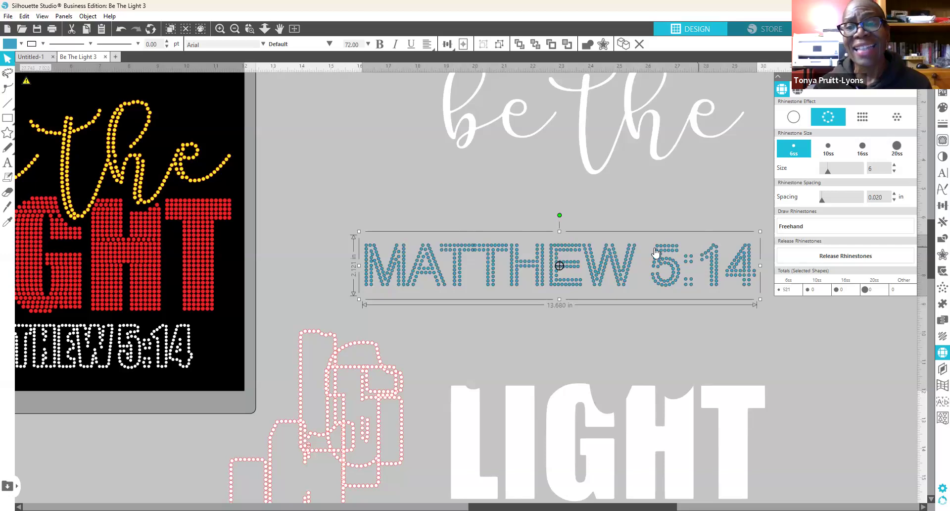
{"action": "left_click_drag", "start_coordinate": [664, 286], "coordinate": [603, 265]}
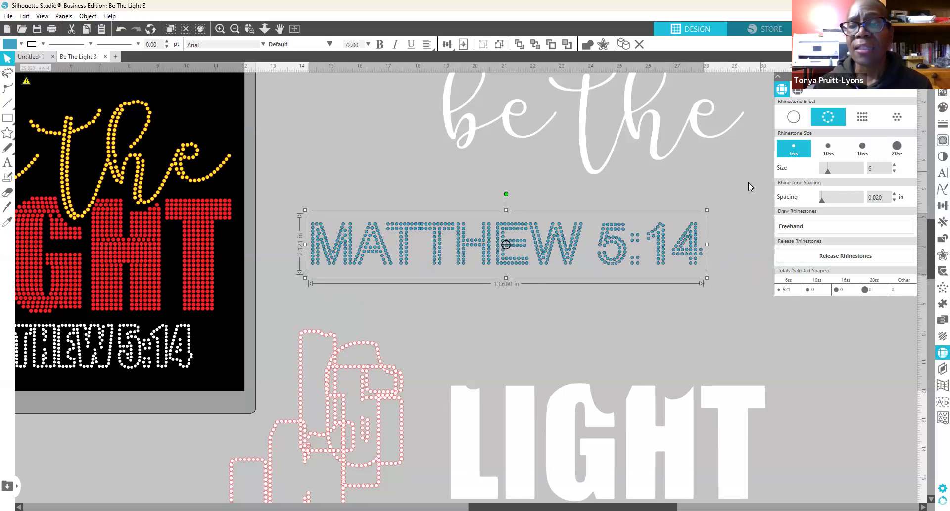
{"action": "left_click", "coordinate": [830, 156]}
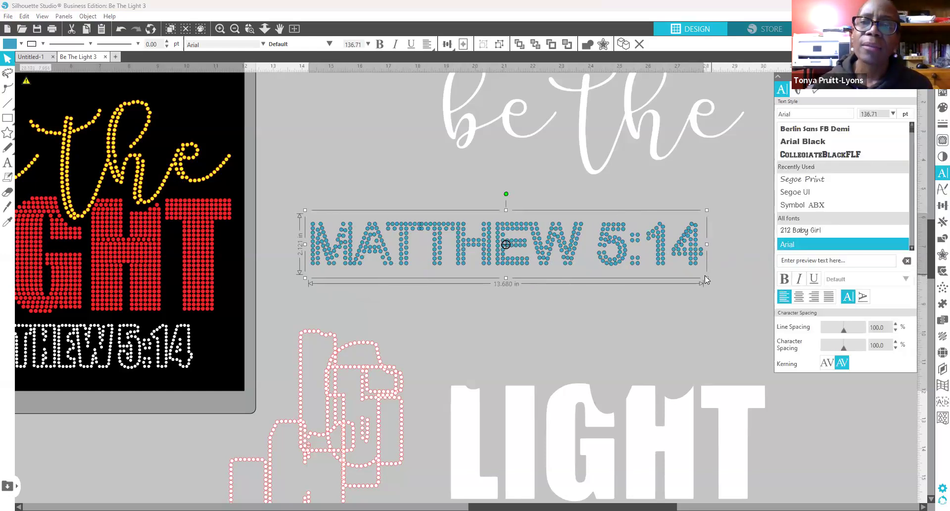
Step: Shrink MATTHEW 5:14 to about 9.66 in wide and shift it slightly right and down
{"action": "left_click_drag", "start_coordinate": [707, 277], "coordinate": [593, 246]}
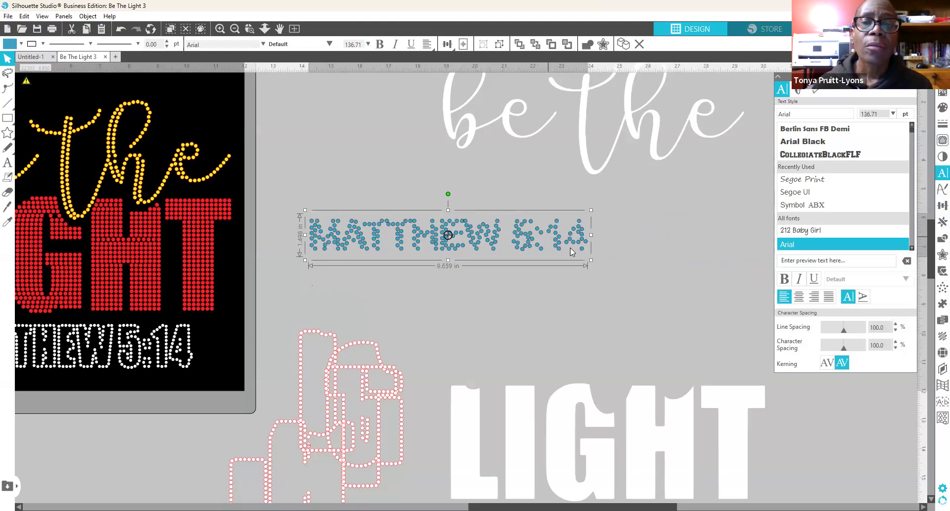
{"action": "left_click_drag", "start_coordinate": [569, 255], "coordinate": [582, 267]}
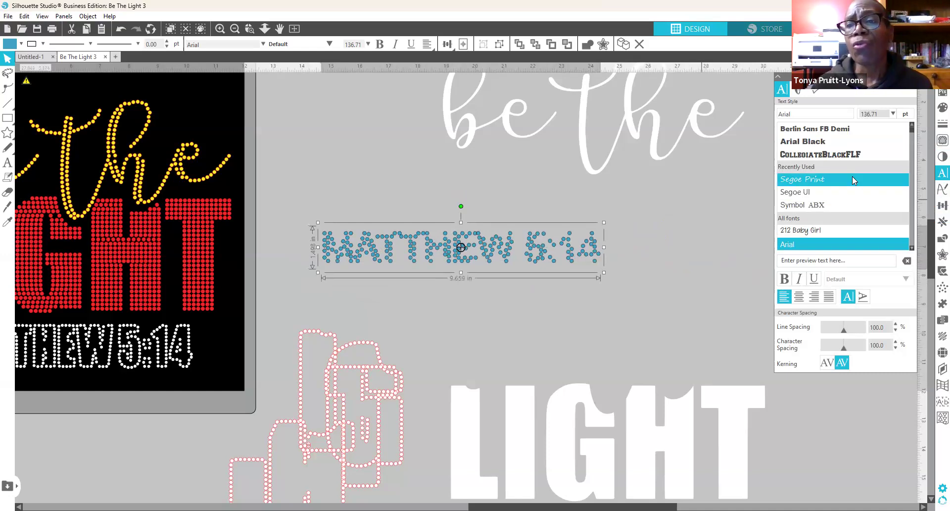
{"action": "scroll", "coordinate": [852, 177], "scroll_direction": "up", "scroll_amount": 1}
{"action": "scroll", "coordinate": [852, 177], "scroll_direction": "down", "scroll_amount": 2}
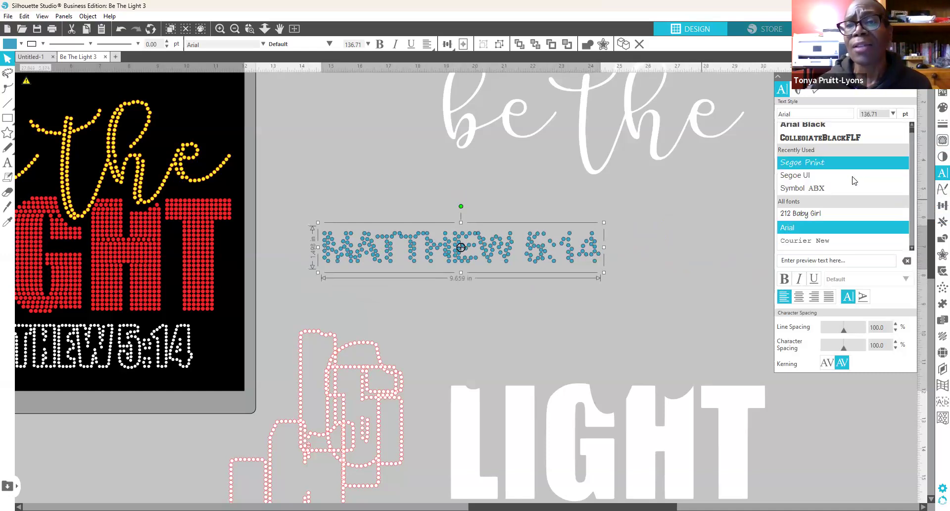
{"action": "scroll", "coordinate": [852, 178], "scroll_direction": "up", "scroll_amount": 2}
Step: Preview fonts on MATTHEW 5:14, stepping down the list from Berlin Sans FB Demi
{"action": "left_click", "coordinate": [840, 142]}
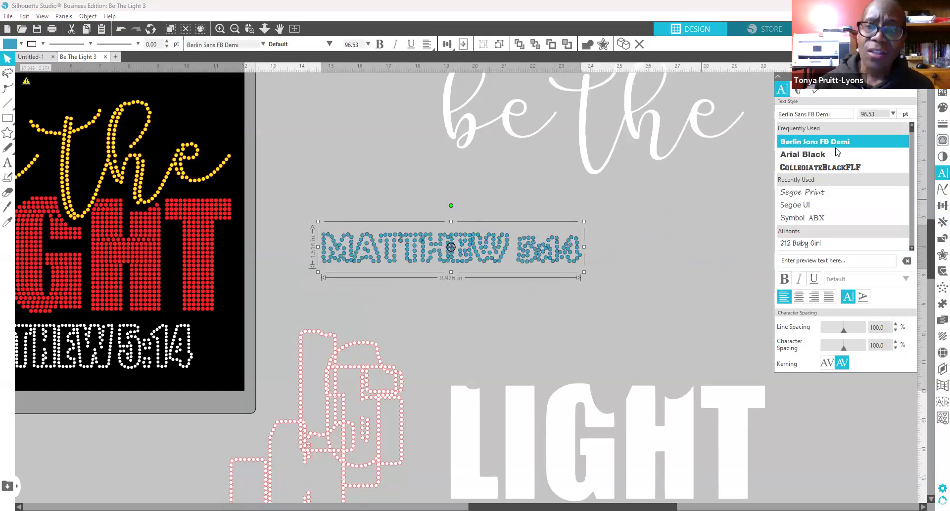
{"action": "key", "text": "Down"}
{"action": "key", "text": "Down"}
{"action": "key", "text": "Down"}
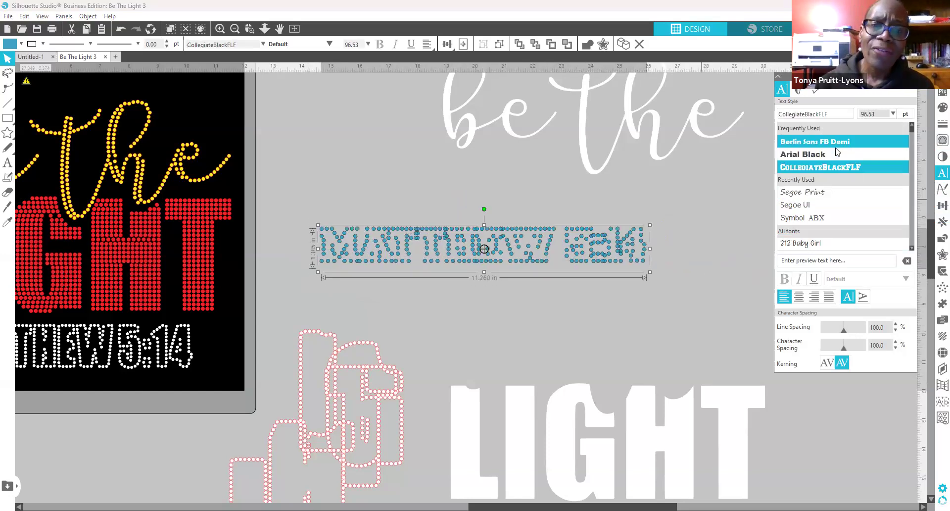
{"action": "key", "text": "Down"}
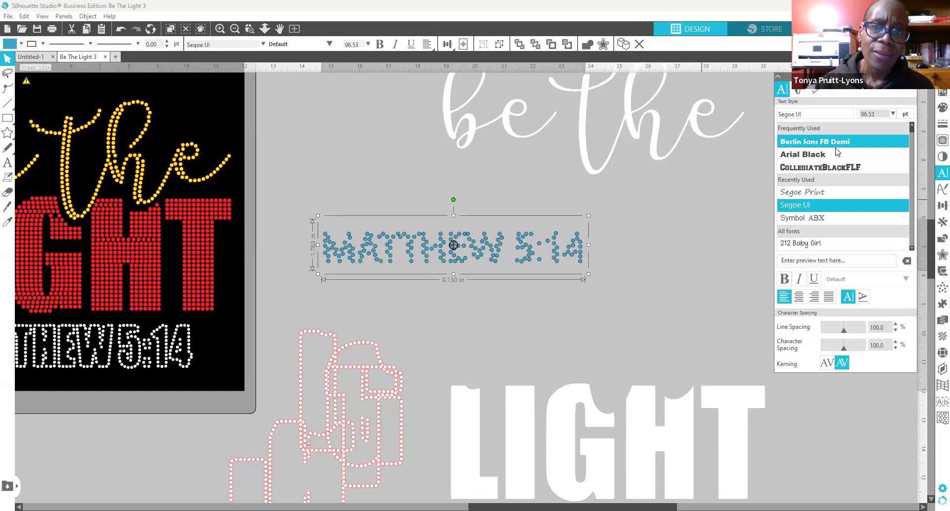
{"action": "key", "text": "Down"}
{"action": "key", "text": "Down"}
{"action": "key", "text": "Down"}
{"action": "key", "text": "Down"}
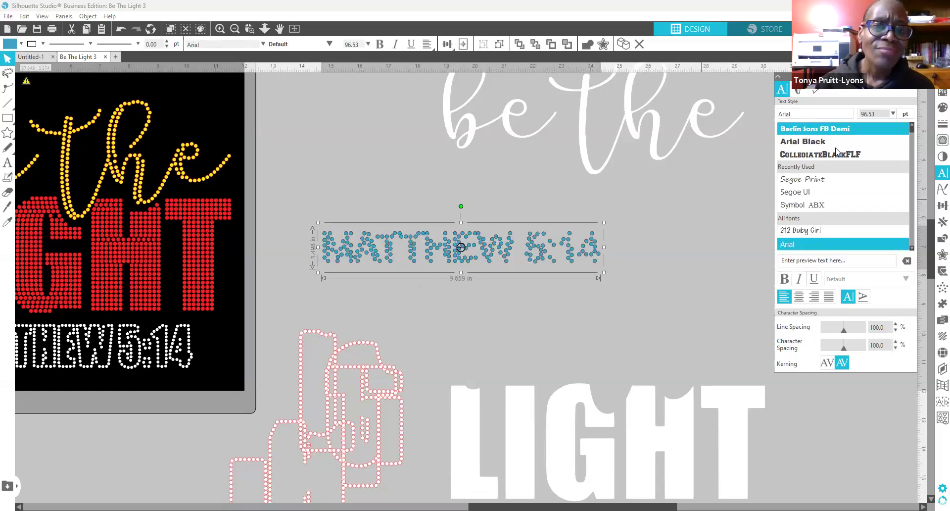
{"action": "key", "text": "Down"}
{"action": "key", "text": "Down"}
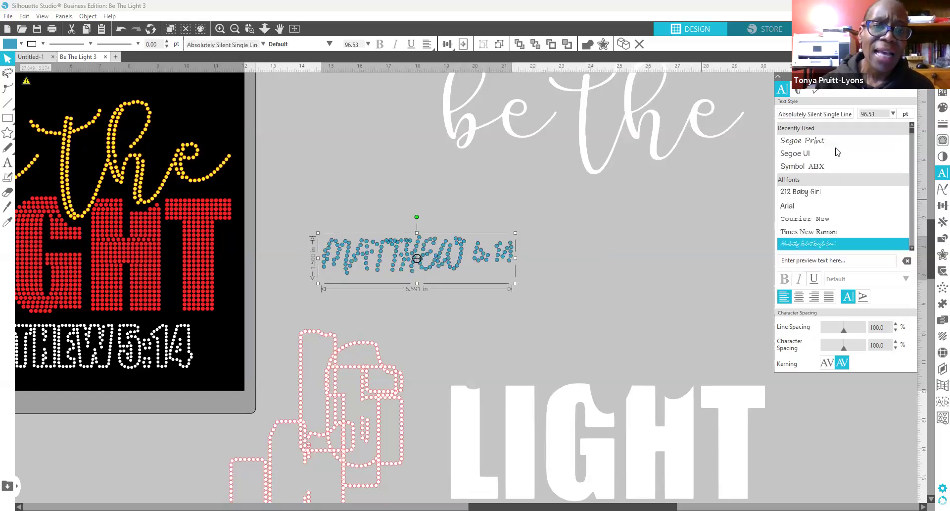
{"action": "key", "text": "Down"}
{"action": "key", "text": "Down"}
{"action": "key", "text": "Down"}
{"action": "key", "text": "Down"}
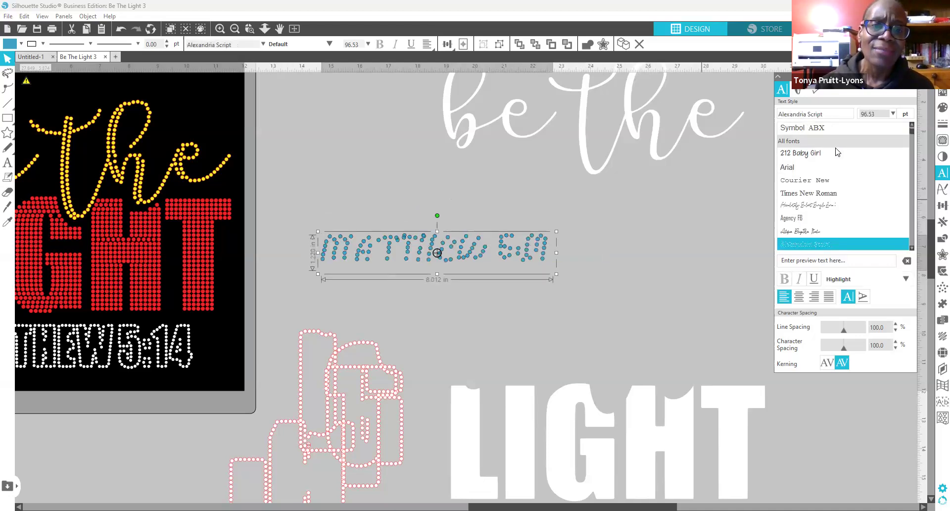
{"action": "key", "text": "Down"}
{"action": "key", "text": "Down"}
{"action": "key", "text": "Down"}
{"action": "key", "text": "Down"}
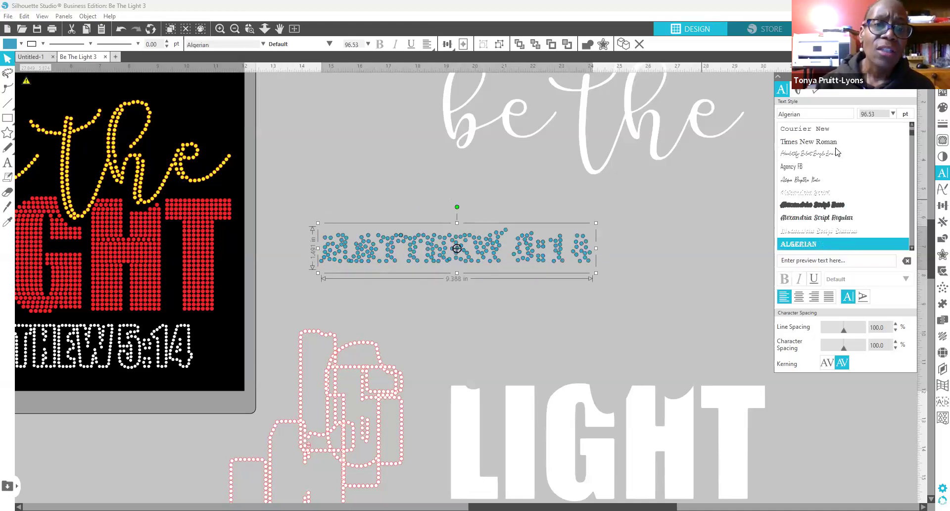
{"action": "key", "text": "Down"}
{"action": "key", "text": "Down"}
{"action": "key", "text": "Down"}
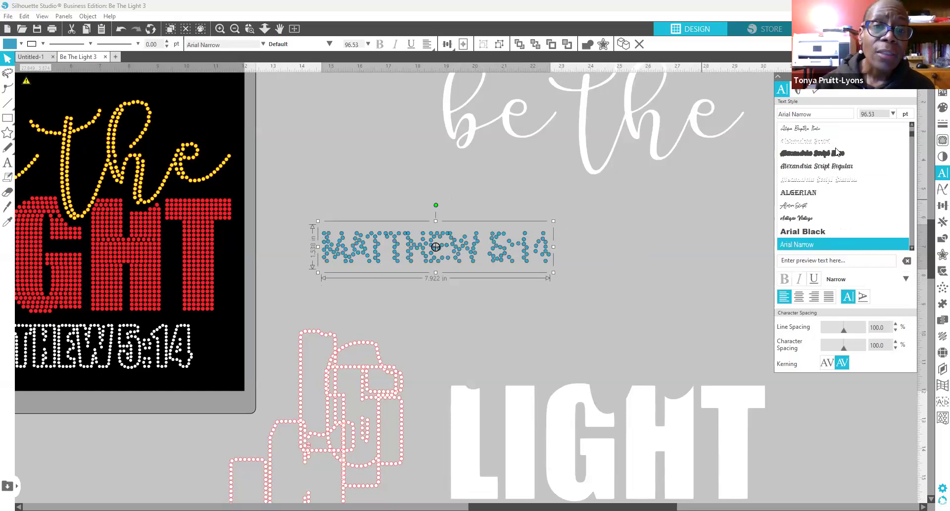
{"action": "key", "text": "Down"}
{"action": "key", "text": "Down"}
{"action": "key", "text": "Down"}
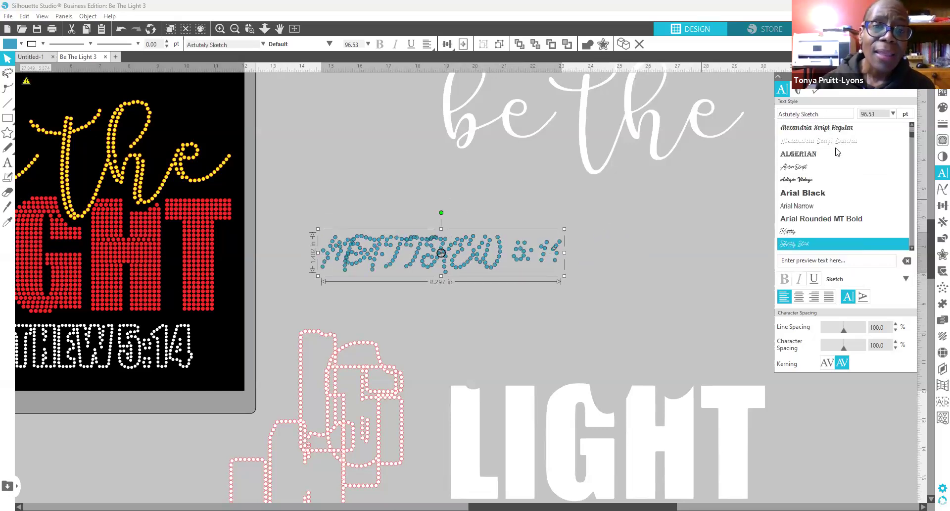
{"action": "key", "text": "Down"}
{"action": "key", "text": "Down"}
{"action": "key", "text": "Down"}
{"action": "key", "text": "Down"}
{"action": "key", "text": "Down"}
{"action": "key", "text": "Down"}
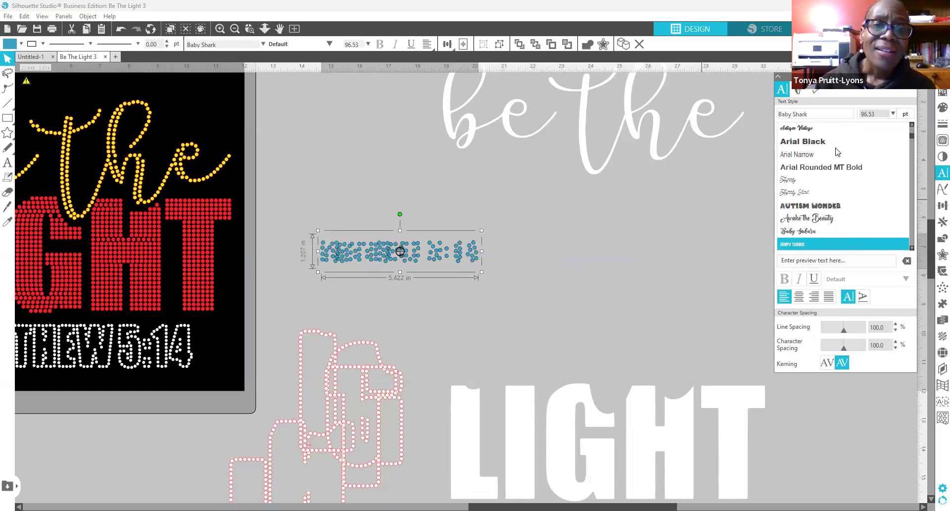
{"action": "key", "text": "Down"}
{"action": "key", "text": "Down"}
{"action": "key", "text": "Down"}
{"action": "key", "text": "Down"}
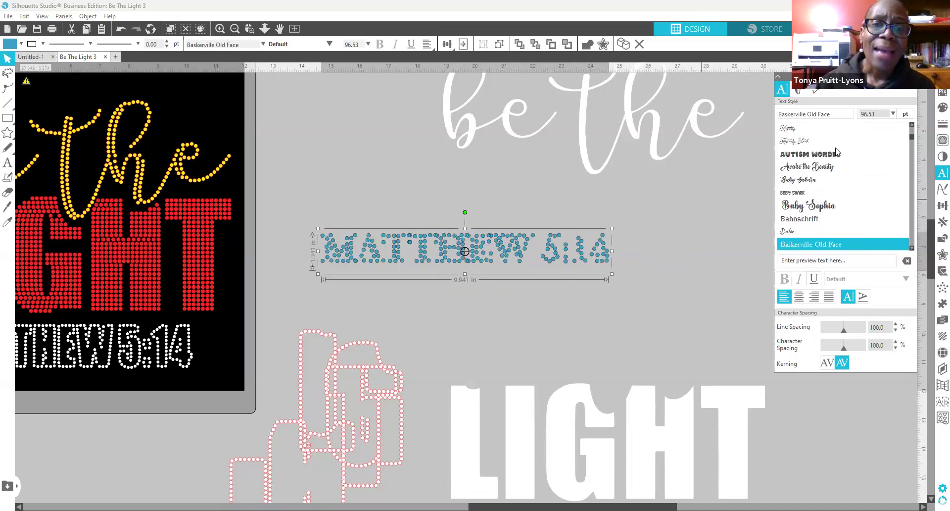
{"action": "key", "text": "Down"}
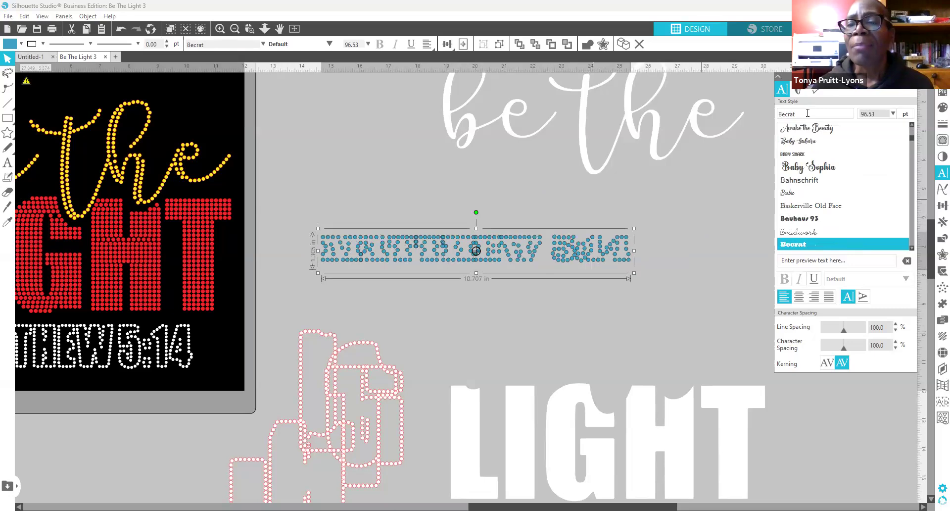
Step: Search the font list for 'NORF' and apply Norfleet Sketch Two
{"action": "left_click", "coordinate": [770, 113]}
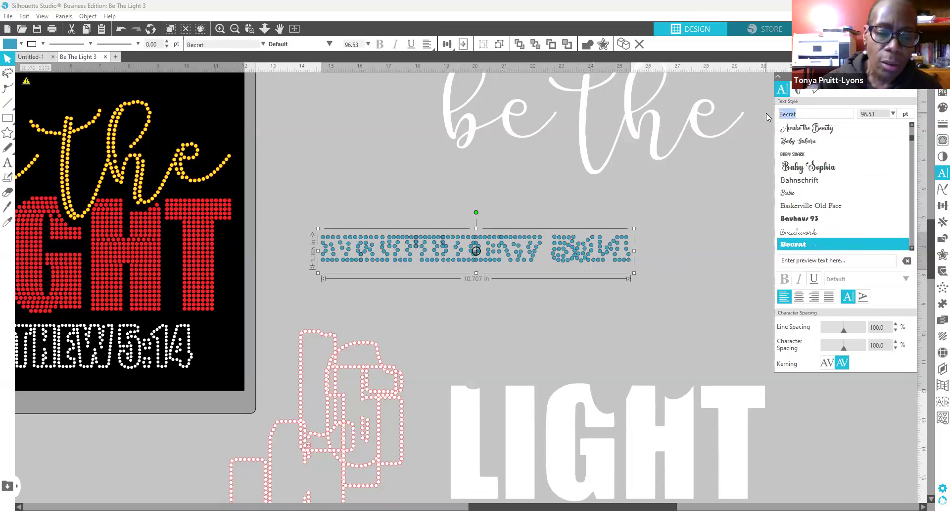
{"action": "type", "text": "NORFleet Sketch One"}
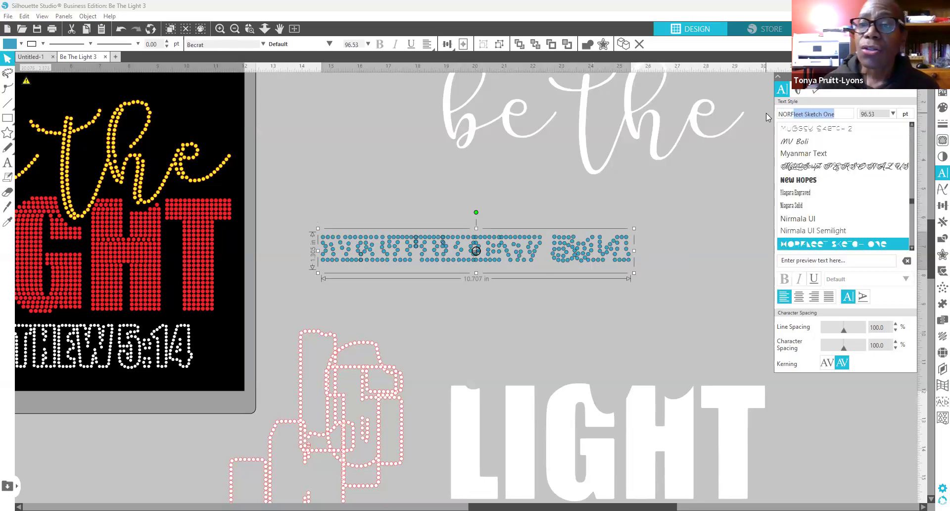
{"action": "left_click", "coordinate": [911, 248]}
{"action": "left_click", "coordinate": [911, 248]}
{"action": "left_click", "coordinate": [912, 248]}
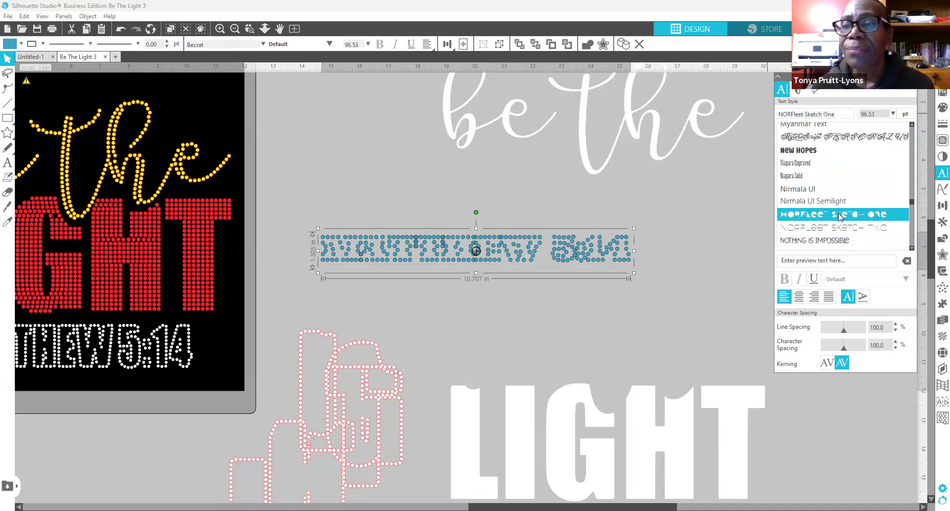
{"action": "left_click", "coordinate": [860, 230]}
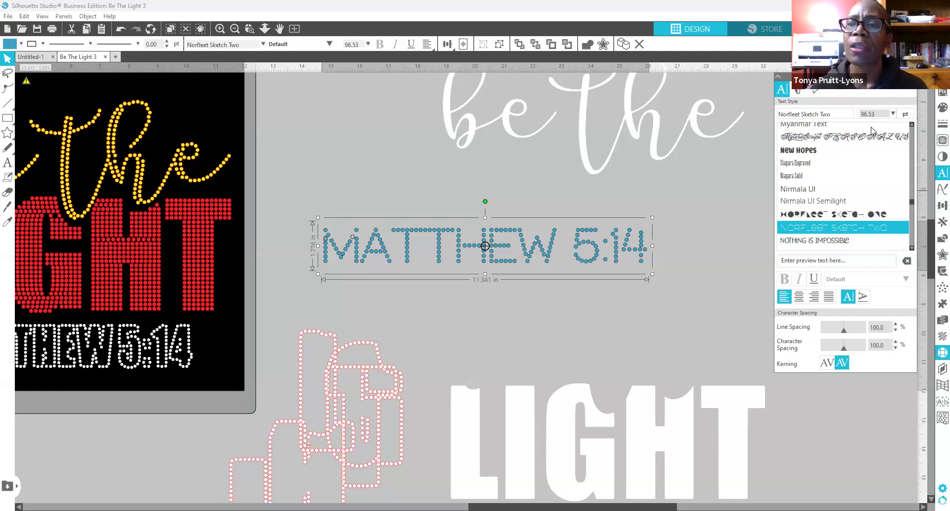
Step: Make the Norfleet MATTHEW 5:14 single-line 10ss rhinestones and shrink it to about 9 in wide
{"action": "left_click", "coordinate": [940, 353]}
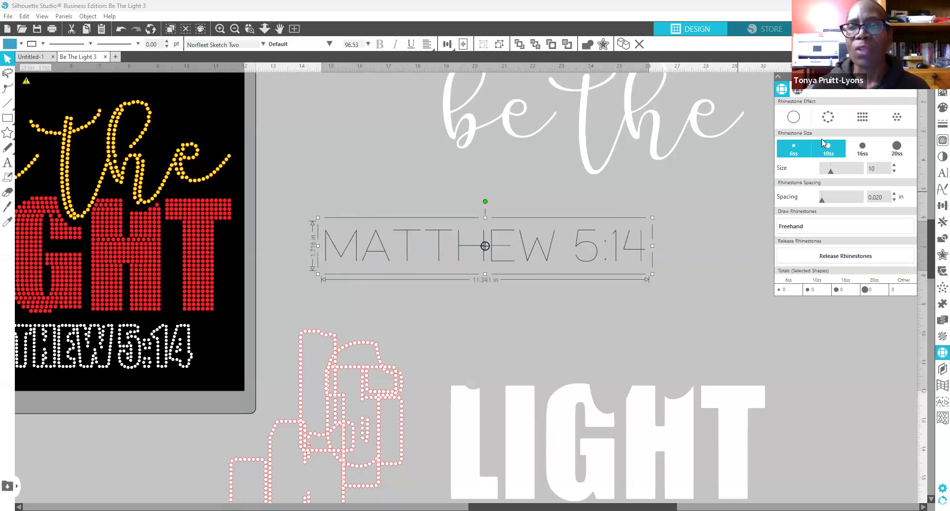
{"action": "left_click", "coordinate": [832, 121]}
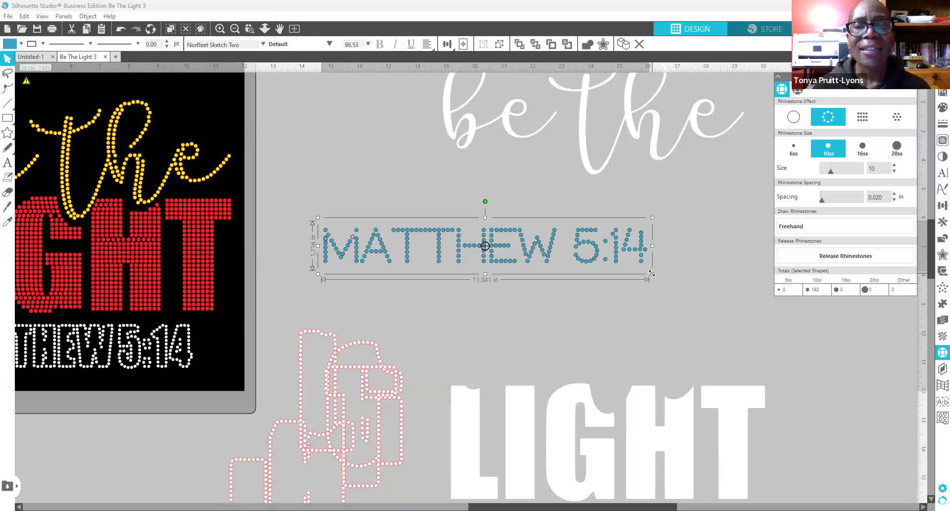
{"action": "left_click_drag", "start_coordinate": [650, 270], "coordinate": [585, 258]}
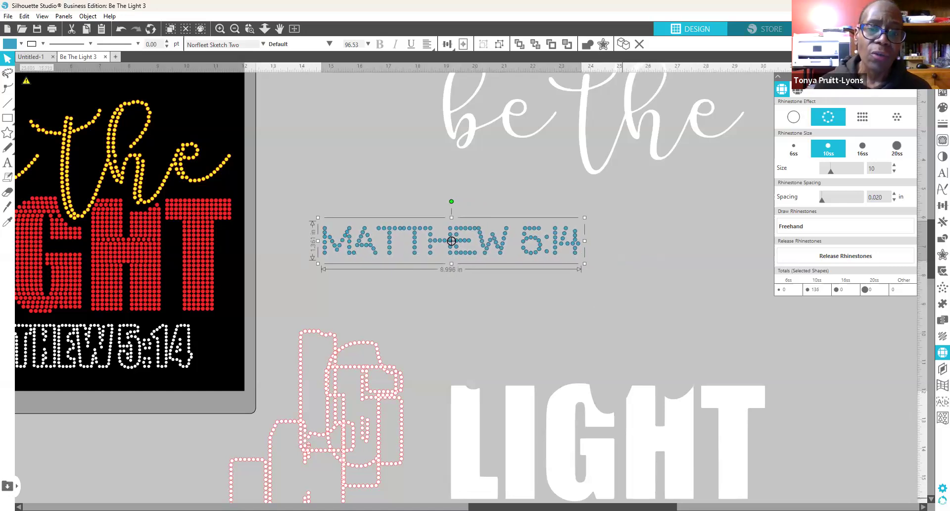
{"action": "scroll", "coordinate": [497, 476], "scroll_direction": "left", "scroll_amount": 5}
{"action": "scroll", "coordinate": [497, 476], "scroll_direction": "left", "scroll_amount": 1}
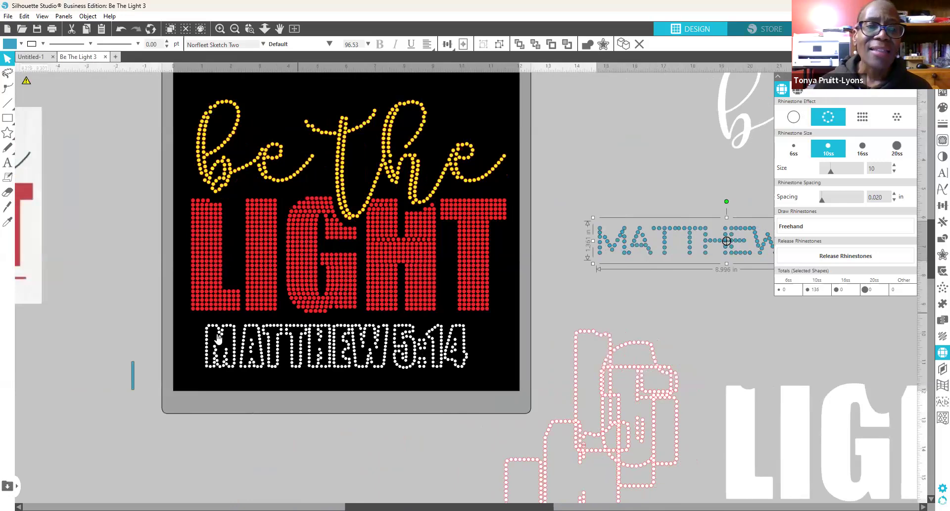
{"action": "left_click", "coordinate": [465, 354]}
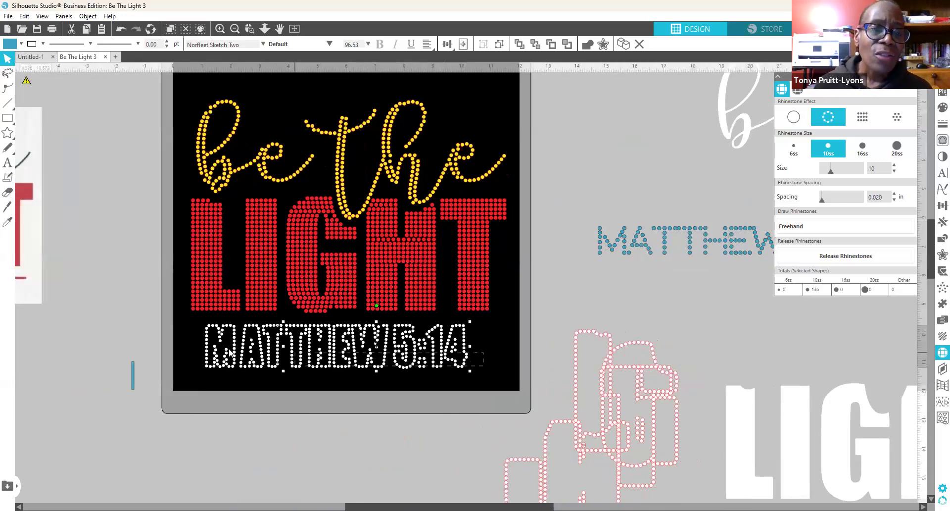
Step: Move the old verse off the mat, place the new one under LIGHT, and colour it white
{"action": "left_click_drag", "start_coordinate": [301, 355], "coordinate": [277, 501]}
{"action": "left_click_drag", "start_coordinate": [688, 225], "coordinate": [311, 318]}
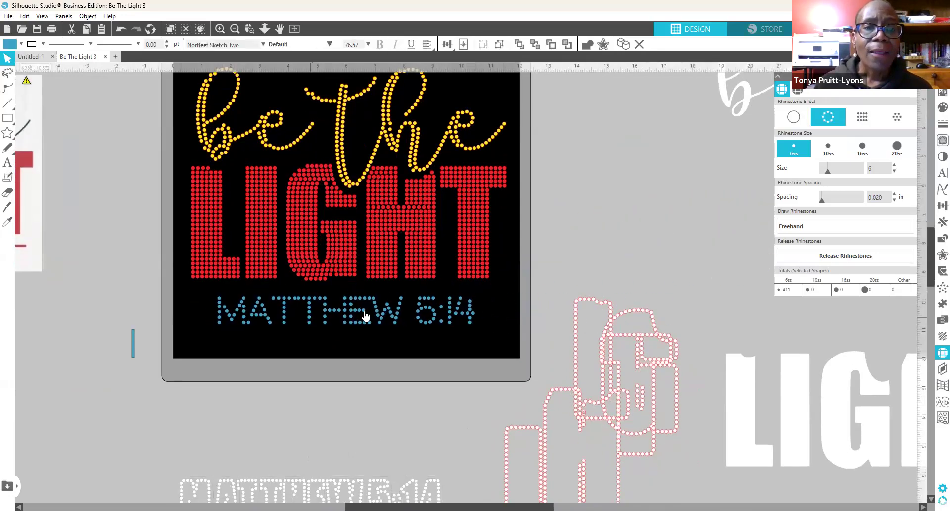
{"action": "left_click", "coordinate": [448, 322]}
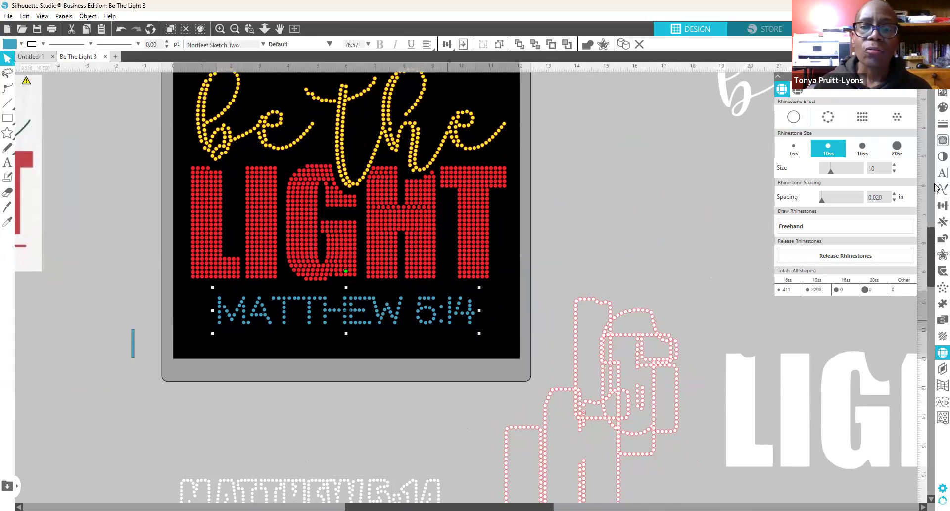
{"action": "left_click", "coordinate": [940, 109]}
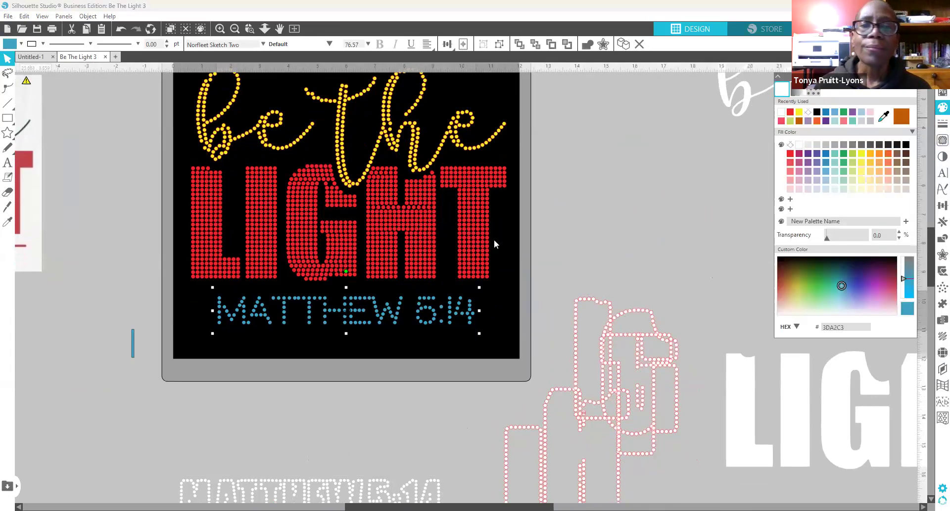
{"action": "left_click", "coordinate": [791, 112]}
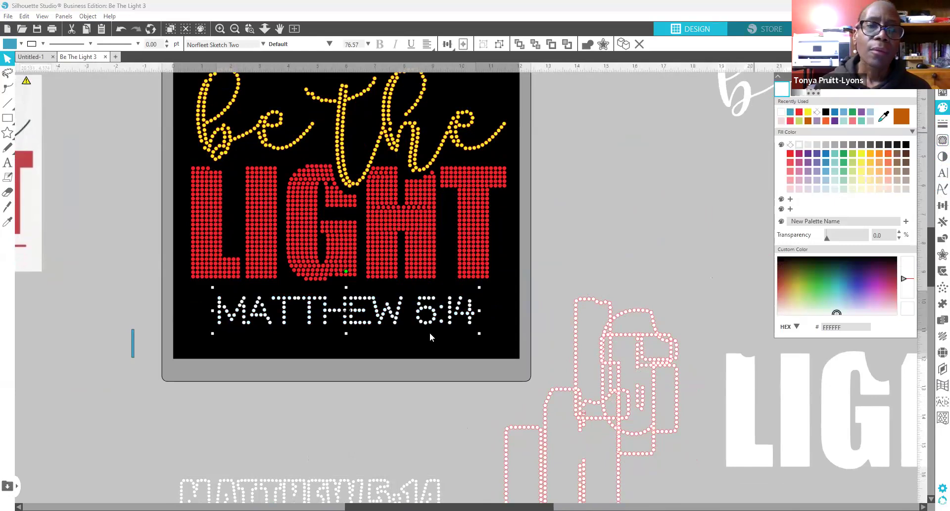
Step: Check the white verse and return the accidentally moved W to its line
{"action": "left_click", "coordinate": [325, 343]}
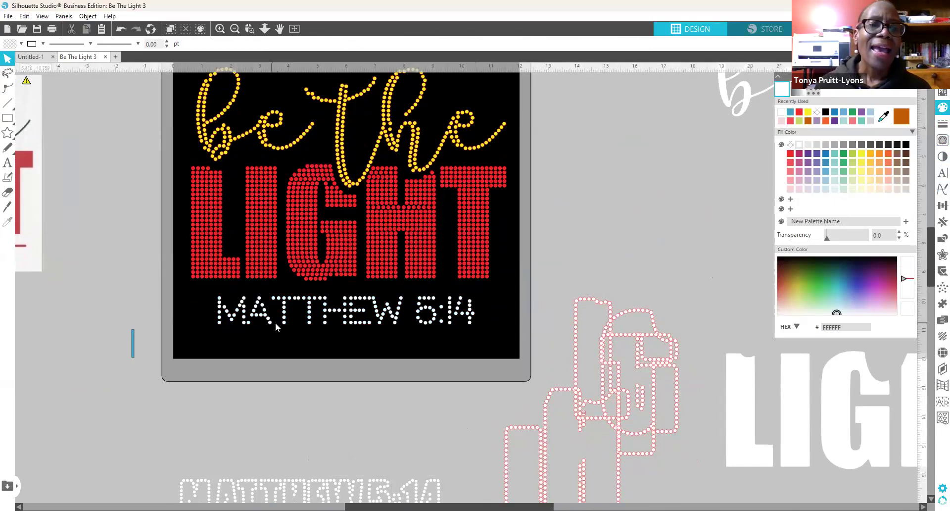
{"action": "left_click", "coordinate": [368, 323]}
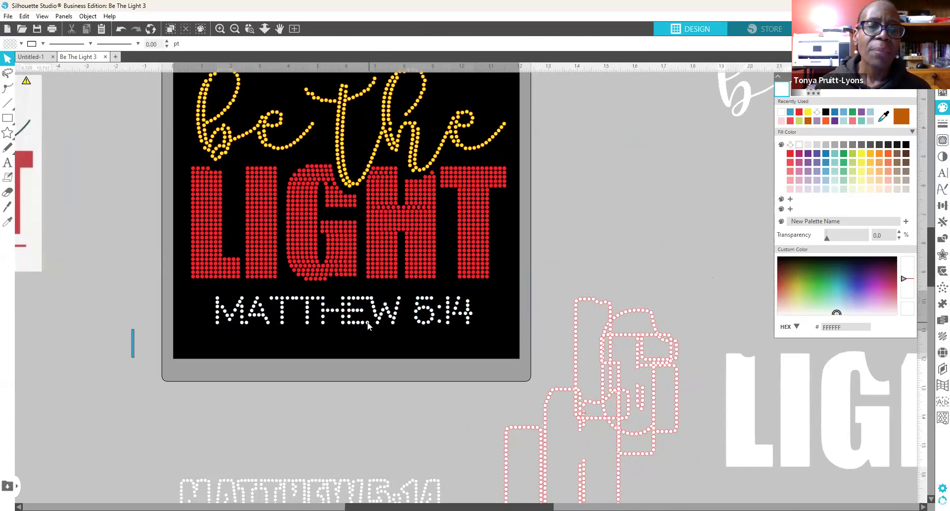
{"action": "left_click", "coordinate": [419, 336]}
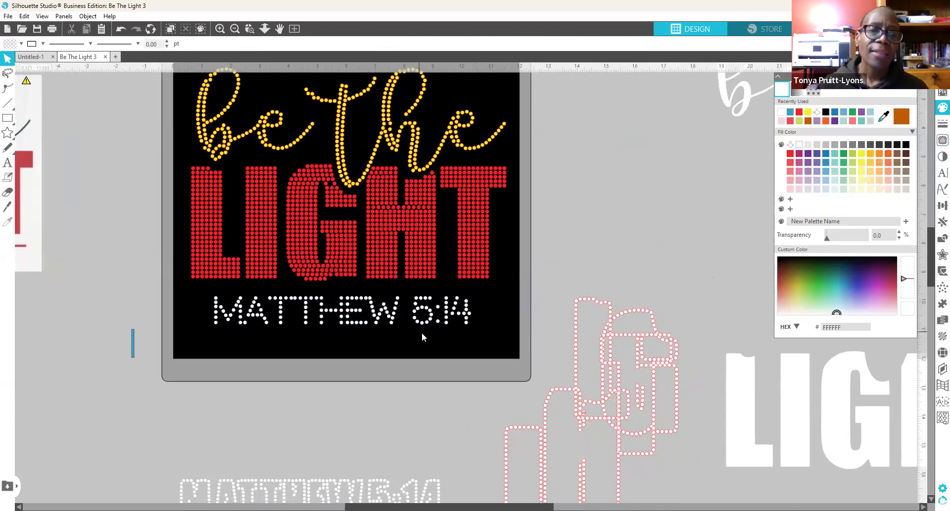
{"action": "left_click_drag", "start_coordinate": [361, 489], "coordinate": [366, 429]}
{"action": "left_click_drag", "start_coordinate": [381, 364], "coordinate": [365, 490]}
{"action": "left_click", "coordinate": [368, 440]}
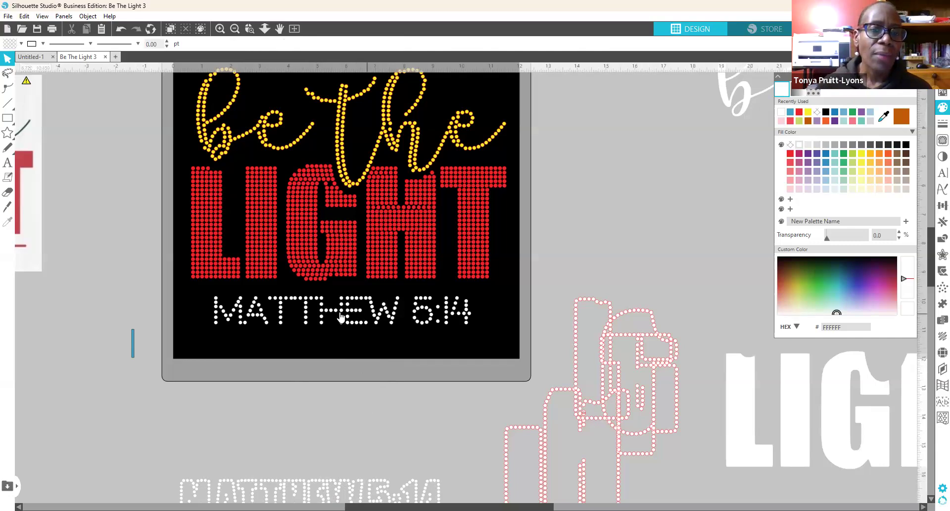
Step: Set the MATTHEW 5:14 text's character spacing to 120% in Text Style
{"action": "left_click", "coordinate": [324, 318]}
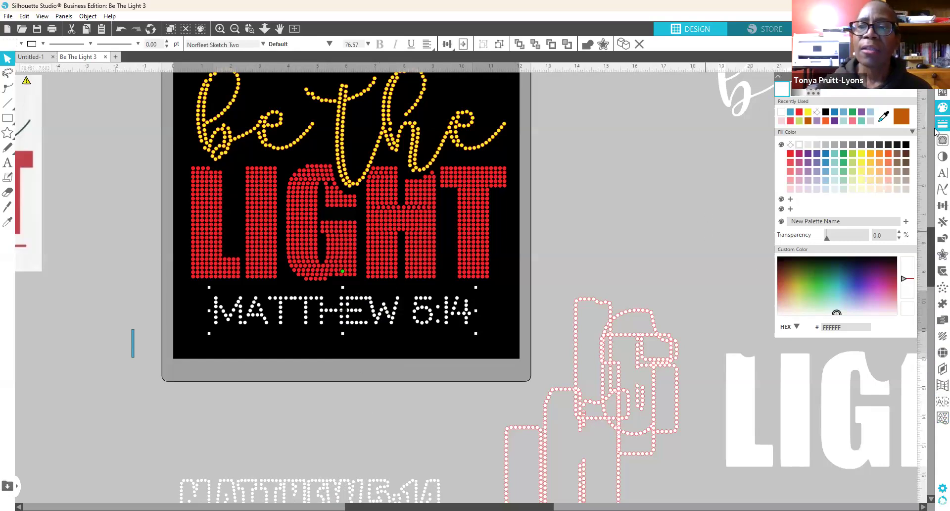
{"action": "left_click", "coordinate": [942, 174]}
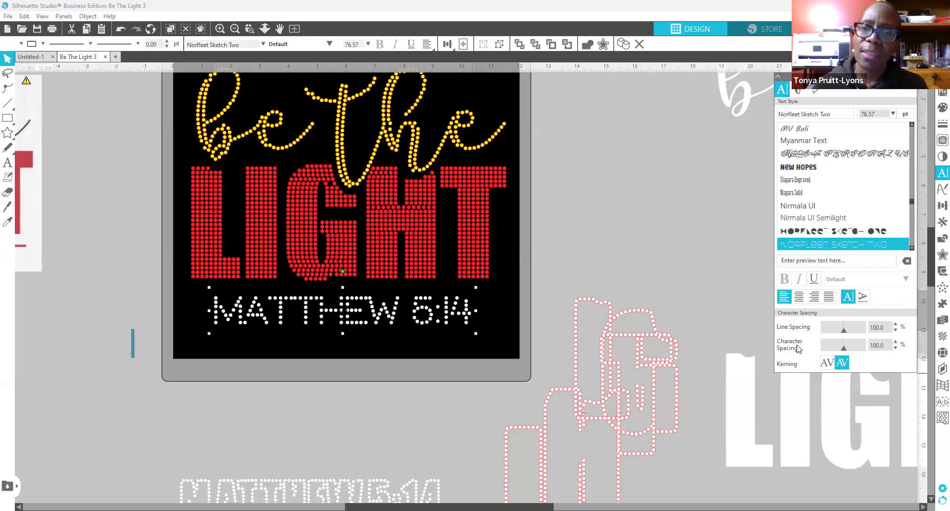
{"action": "left_click", "coordinate": [895, 341]}
{"action": "left_click", "coordinate": [895, 341]}
{"action": "left_click", "coordinate": [895, 341]}
{"action": "left_click", "coordinate": [895, 341]}
{"action": "left_click", "coordinate": [895, 342]}
{"action": "left_click", "coordinate": [895, 341]}
{"action": "left_click", "coordinate": [895, 342]}
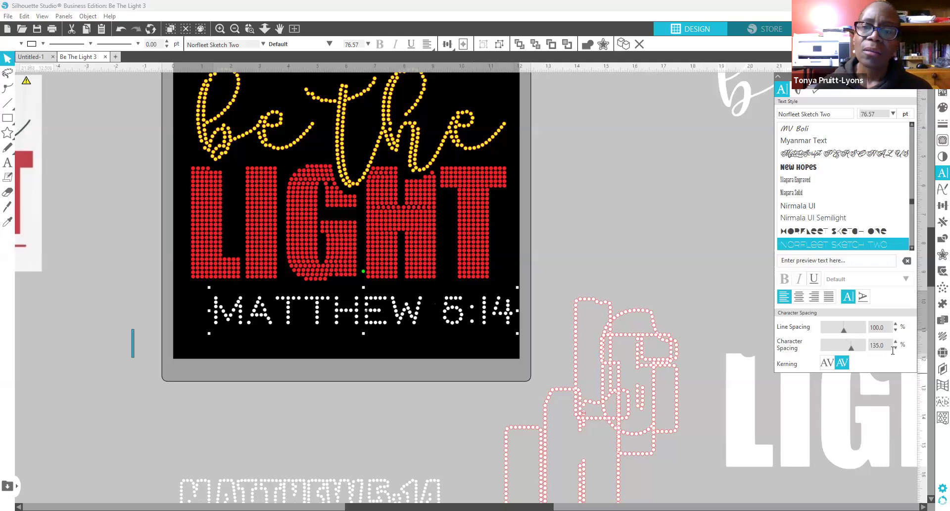
{"action": "left_click", "coordinate": [896, 348]}
{"action": "left_click", "coordinate": [896, 348]}
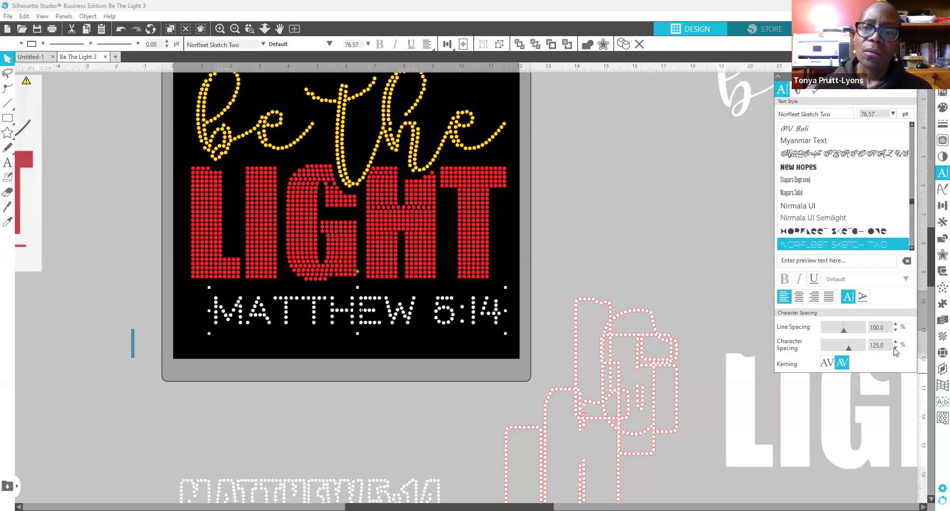
{"action": "left_click", "coordinate": [895, 342]}
{"action": "left_click", "coordinate": [895, 342]}
{"action": "left_click", "coordinate": [896, 342]}
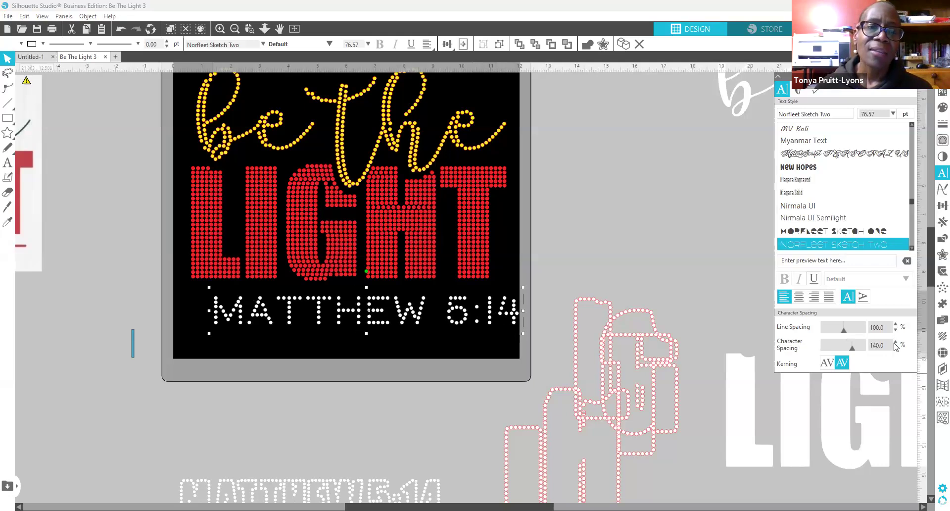
{"action": "left_click", "coordinate": [895, 348]}
{"action": "left_click", "coordinate": [895, 349]}
{"action": "left_click", "coordinate": [895, 348]}
{"action": "left_click", "coordinate": [895, 348]}
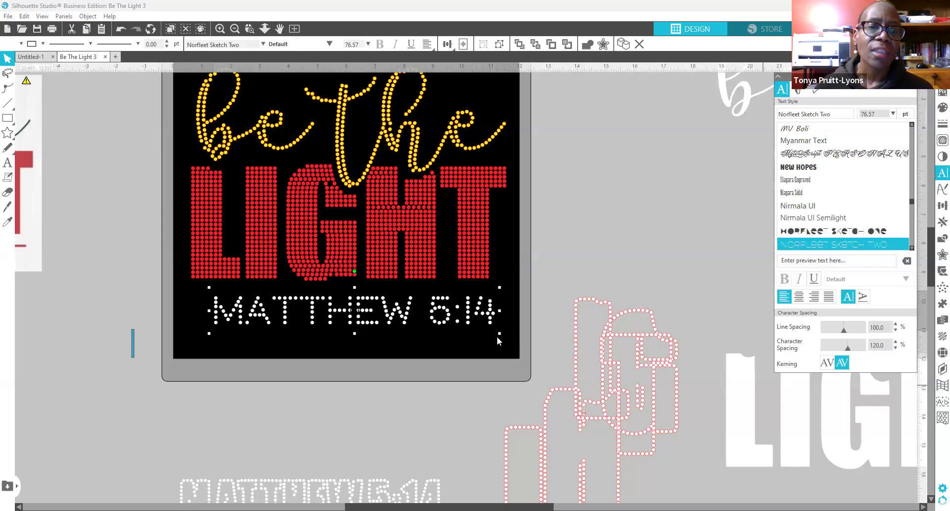
Step: Resize the MATTHEW 5:14 line and centre it beneath LIGHT
{"action": "left_click_drag", "start_coordinate": [489, 320], "coordinate": [477, 319]}
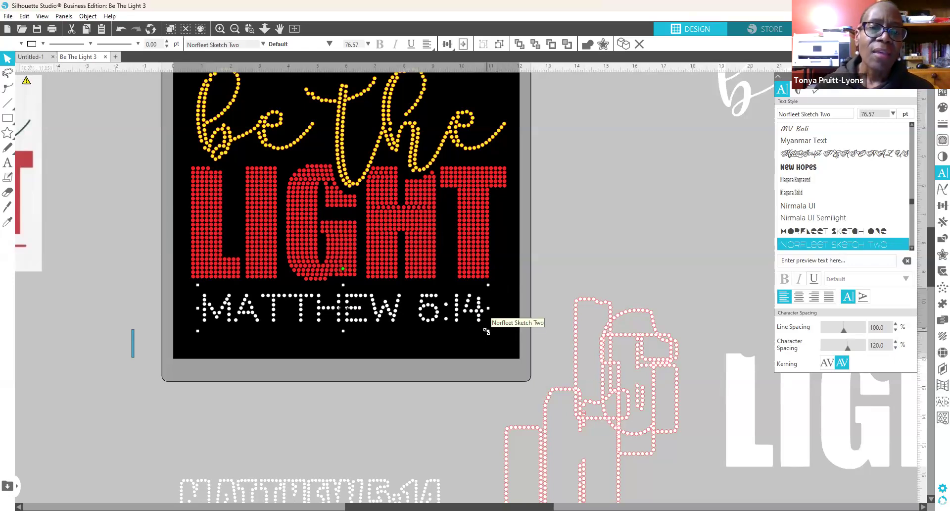
{"action": "left_click_drag", "start_coordinate": [464, 327], "coordinate": [442, 319]}
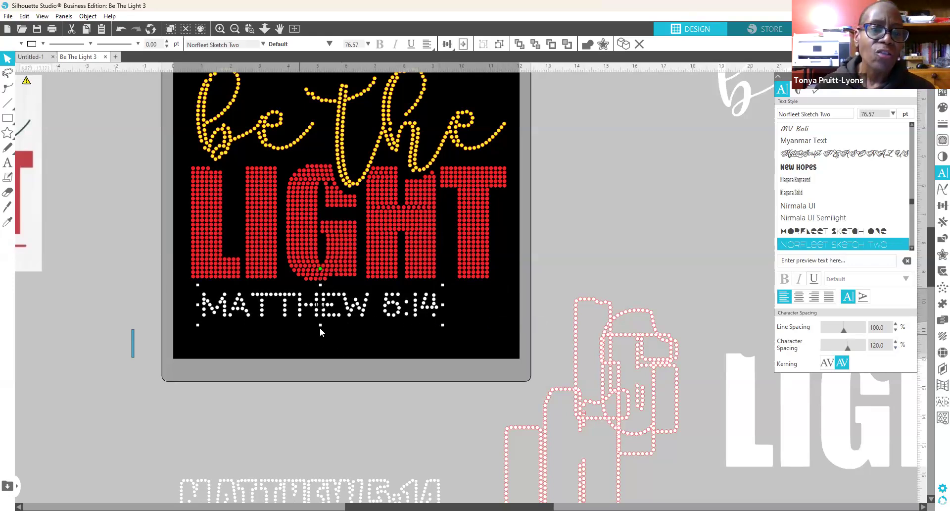
{"action": "left_click_drag", "start_coordinate": [321, 324], "coordinate": [321, 328]}
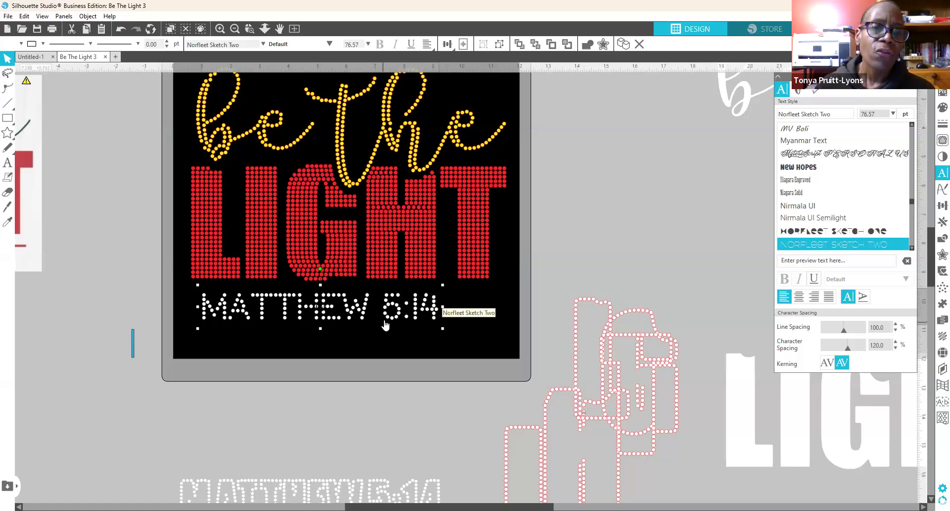
{"action": "left_click_drag", "start_coordinate": [391, 316], "coordinate": [411, 319]}
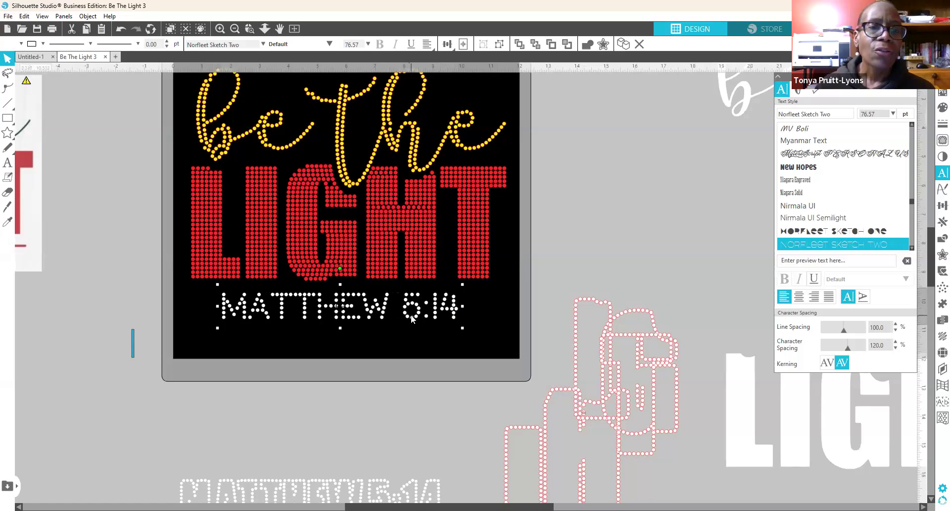
Step: Clear the selection and pick a single rhinestone in the 5 of 5:14
{"action": "left_click", "coordinate": [412, 347]}
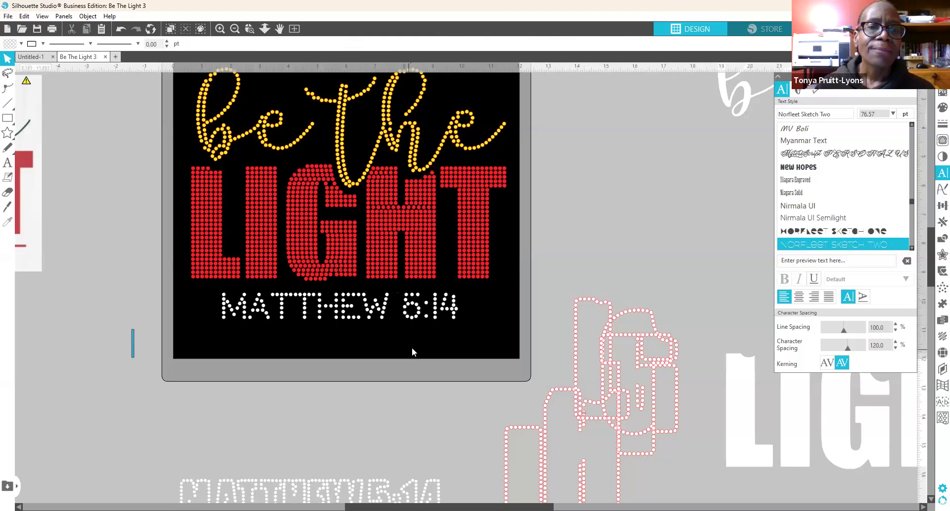
{"action": "left_click", "coordinate": [414, 319]}
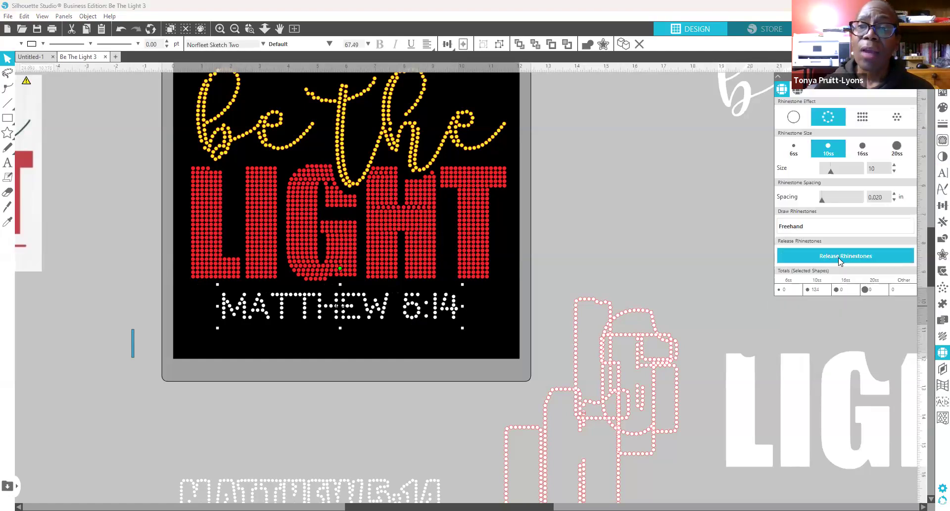
{"action": "left_click", "coordinate": [340, 358]}
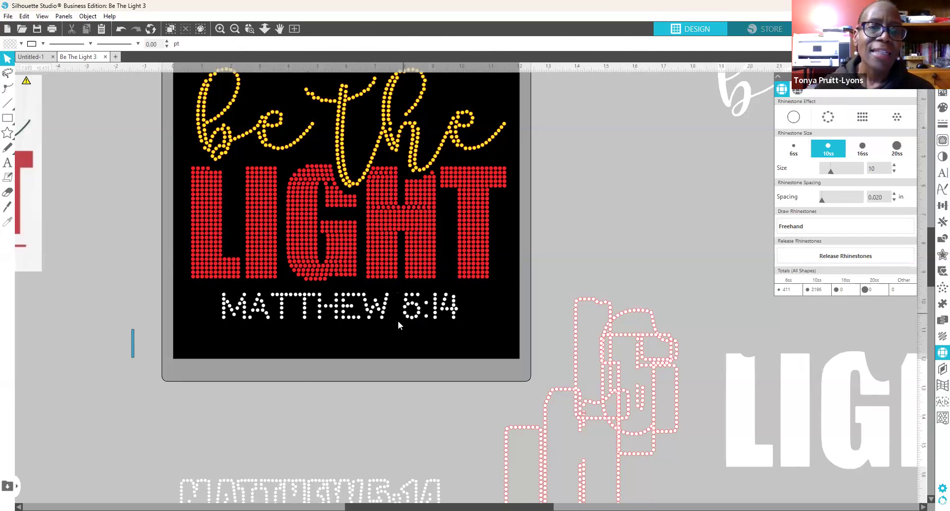
{"action": "left_click", "coordinate": [388, 328]}
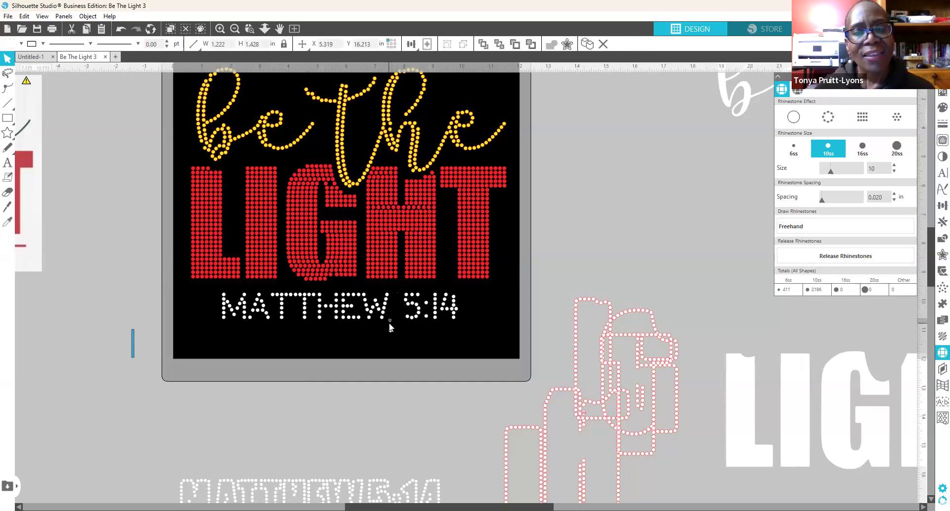
{"action": "left_click", "coordinate": [360, 388]}
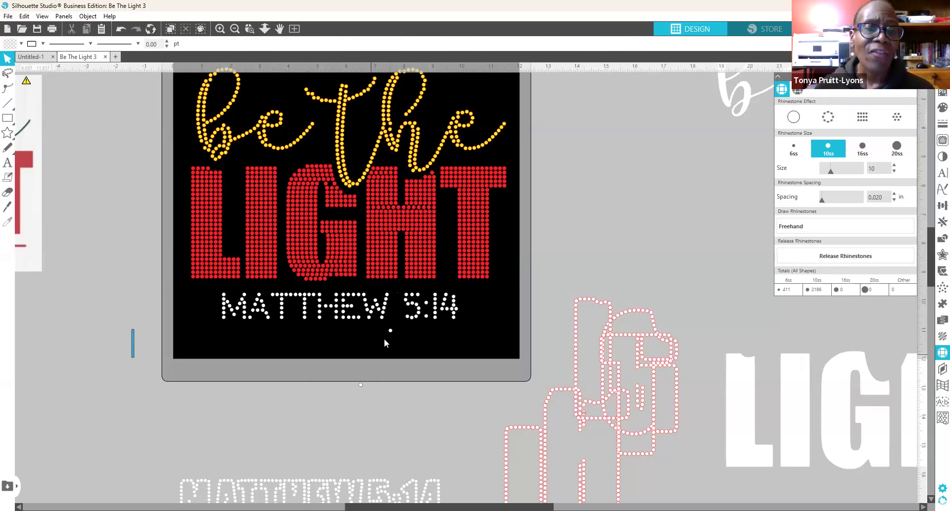
{"action": "left_click", "coordinate": [405, 302]}
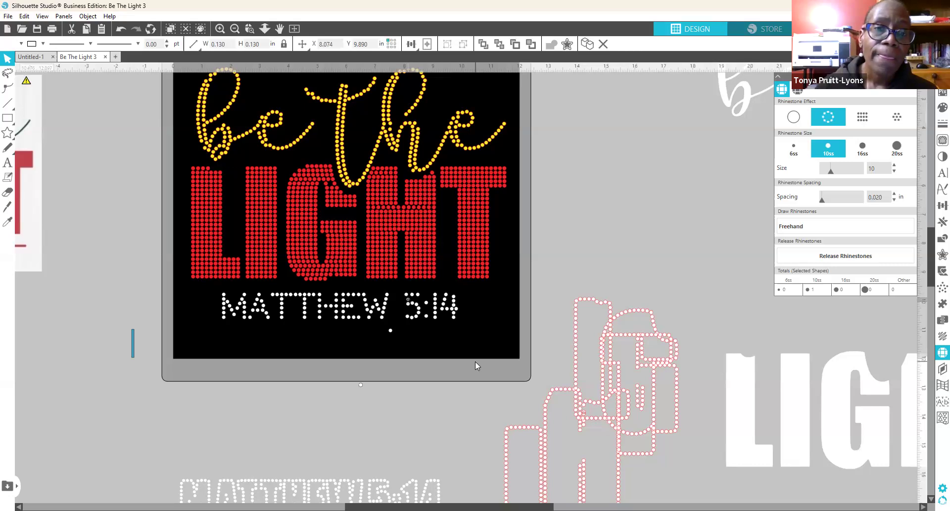
Step: Delete the selected rhinestone in the 5 and nudge the selection up and right
{"action": "key", "text": "Delete"}
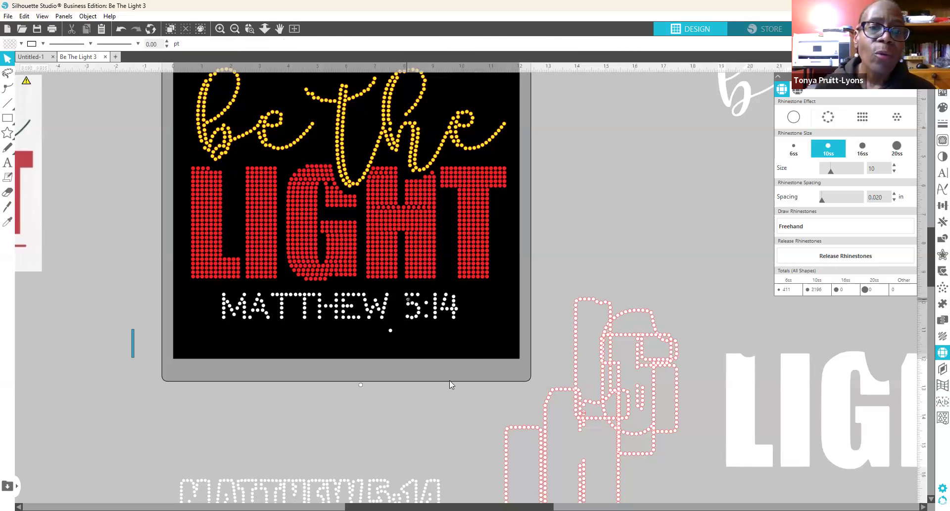
{"action": "key", "text": "Up"}
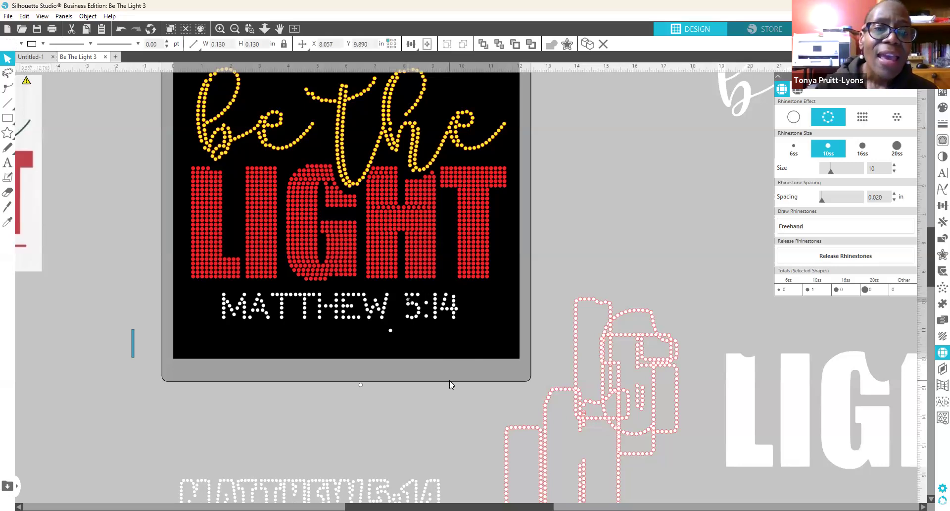
{"action": "key", "text": "Right"}
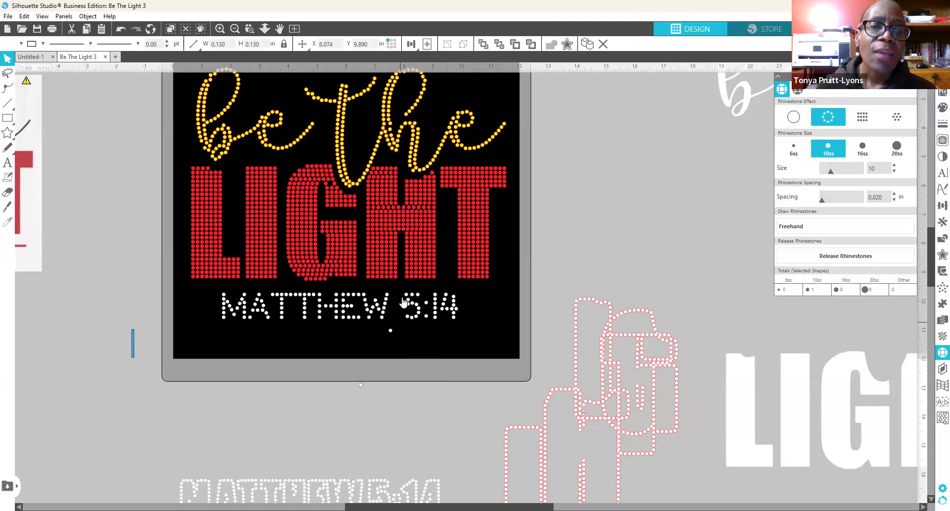
{"action": "left_click", "coordinate": [400, 295]}
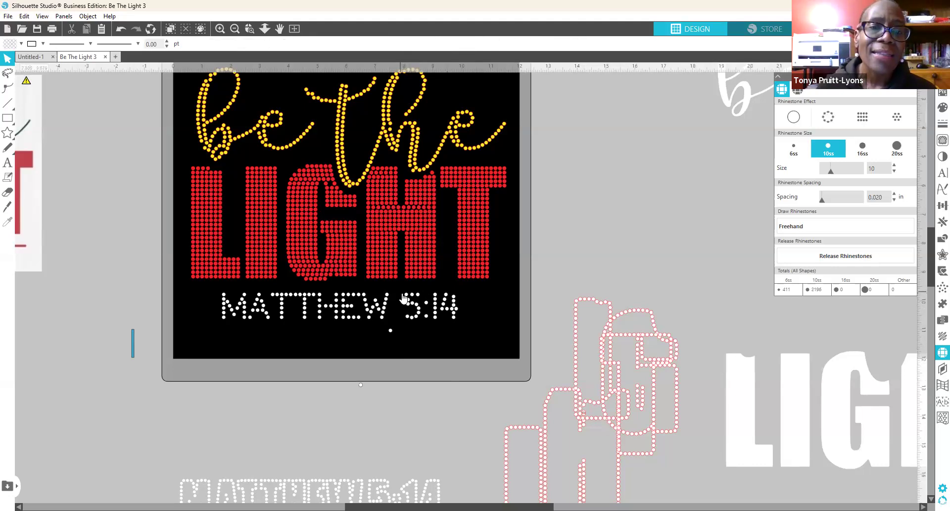
Step: Nudge a rhinestone atop the 5 right, then box-select the stones around MA
{"action": "left_click", "coordinate": [409, 295]}
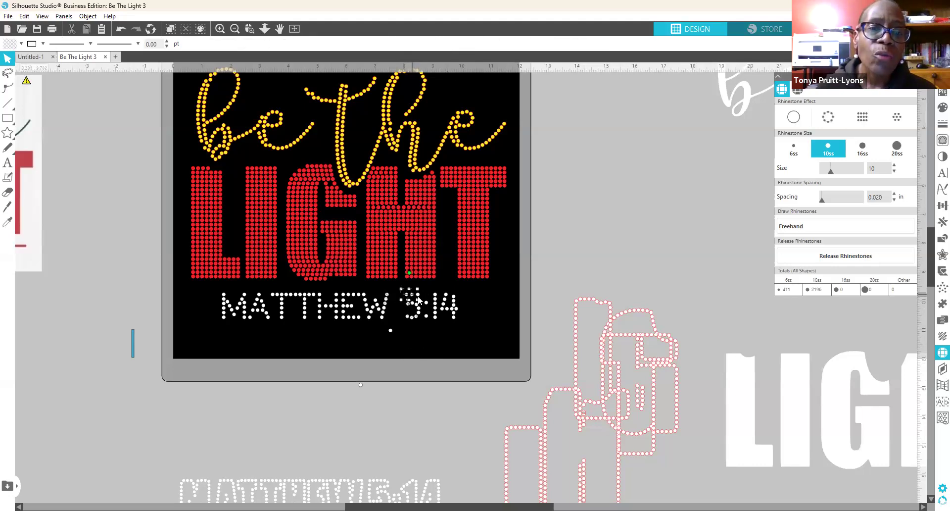
{"action": "left_click", "coordinate": [418, 299]}
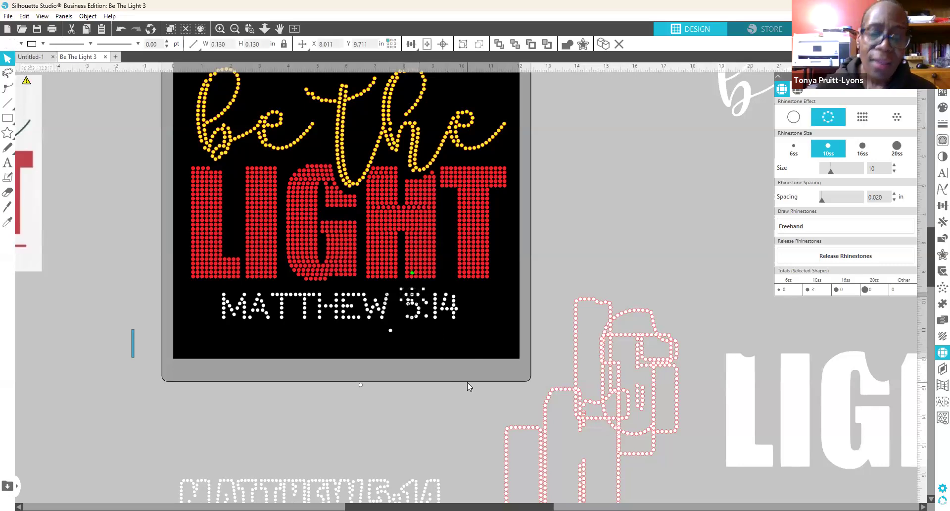
{"action": "key", "text": "Right"}
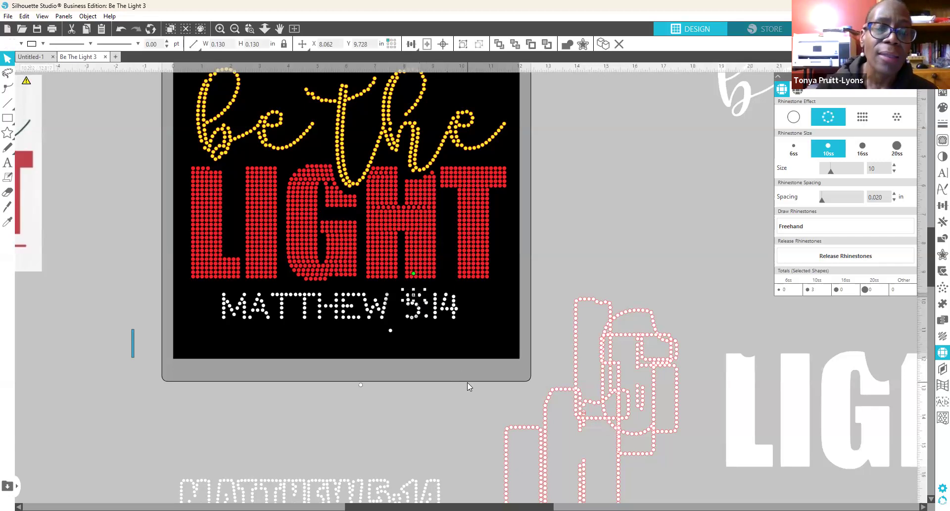
{"action": "left_click", "coordinate": [432, 406]}
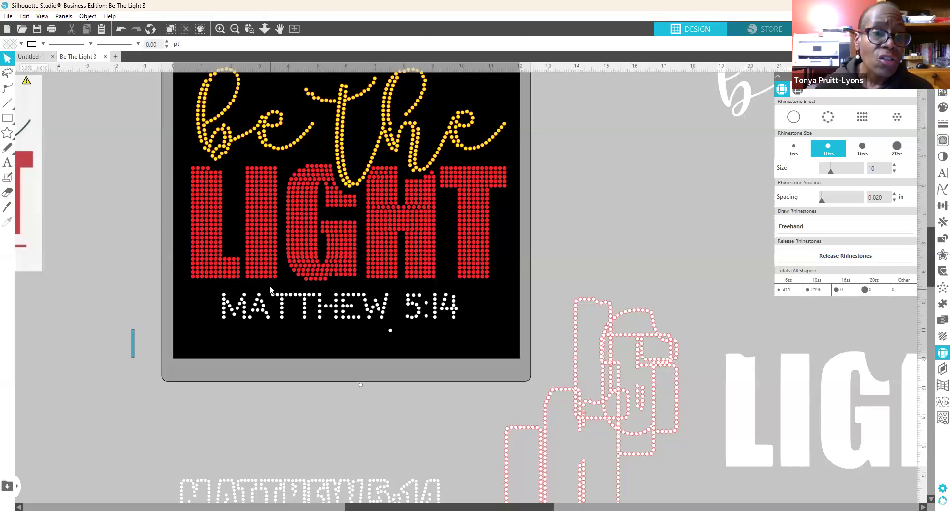
{"action": "left_click_drag", "start_coordinate": [268, 286], "coordinate": [294, 323]}
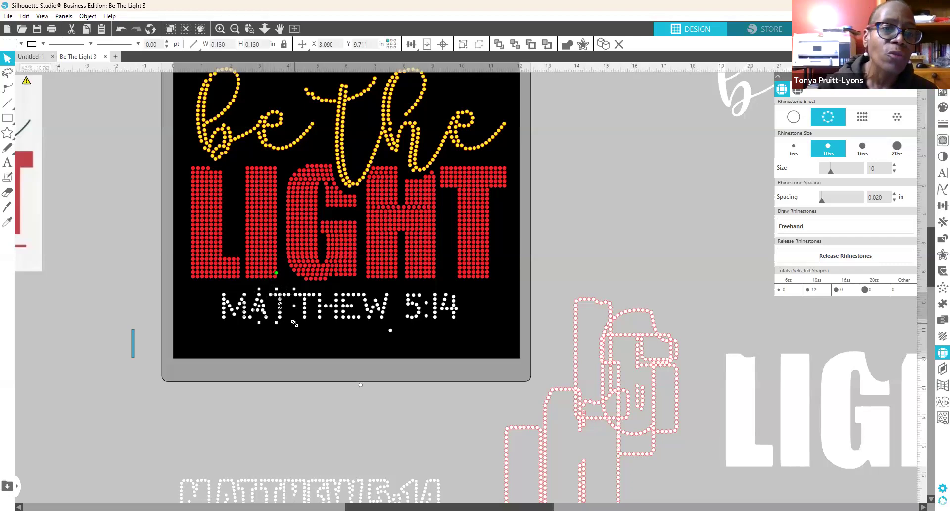
{"action": "left_click", "coordinate": [288, 380]}
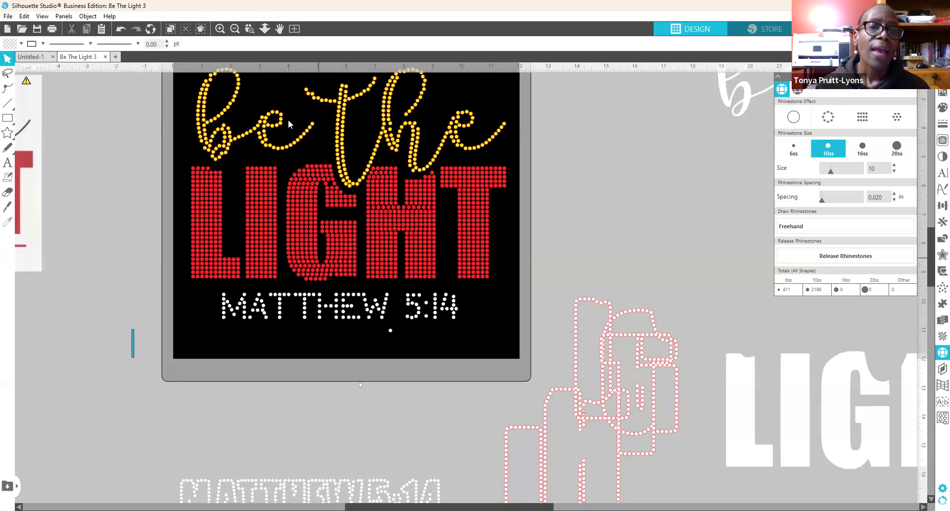
{"action": "scroll", "coordinate": [331, 240], "scroll_direction": "up", "scroll_amount": 1}
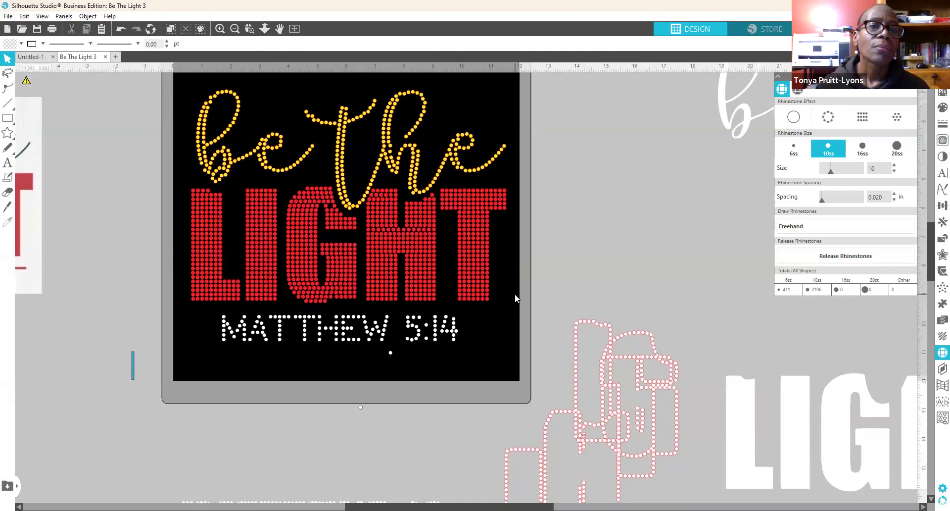
{"action": "scroll", "coordinate": [514, 297], "scroll_direction": "up", "scroll_amount": 1}
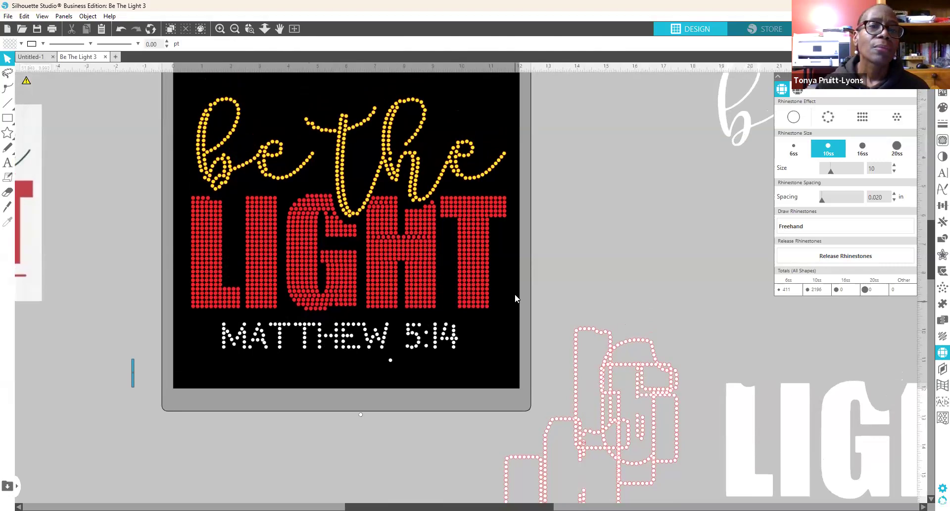
{"action": "scroll", "coordinate": [515, 298], "scroll_direction": "up", "scroll_amount": 1}
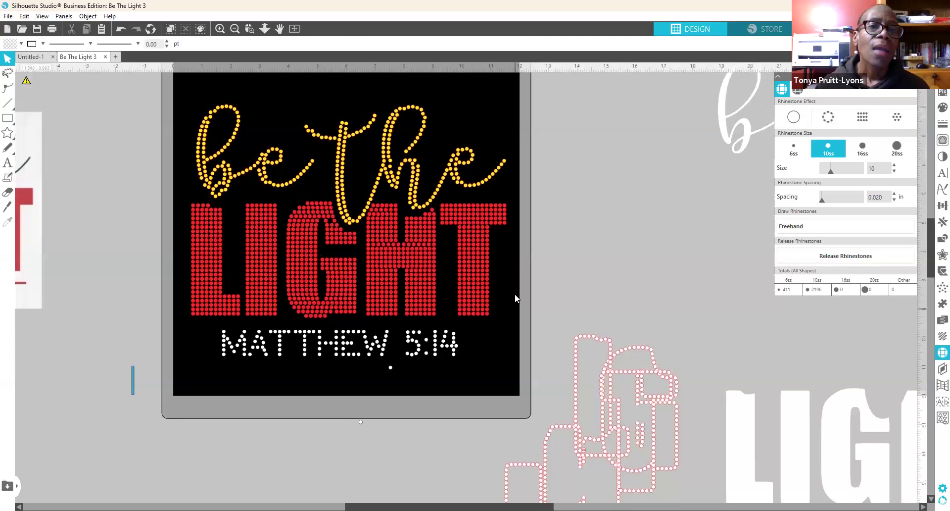